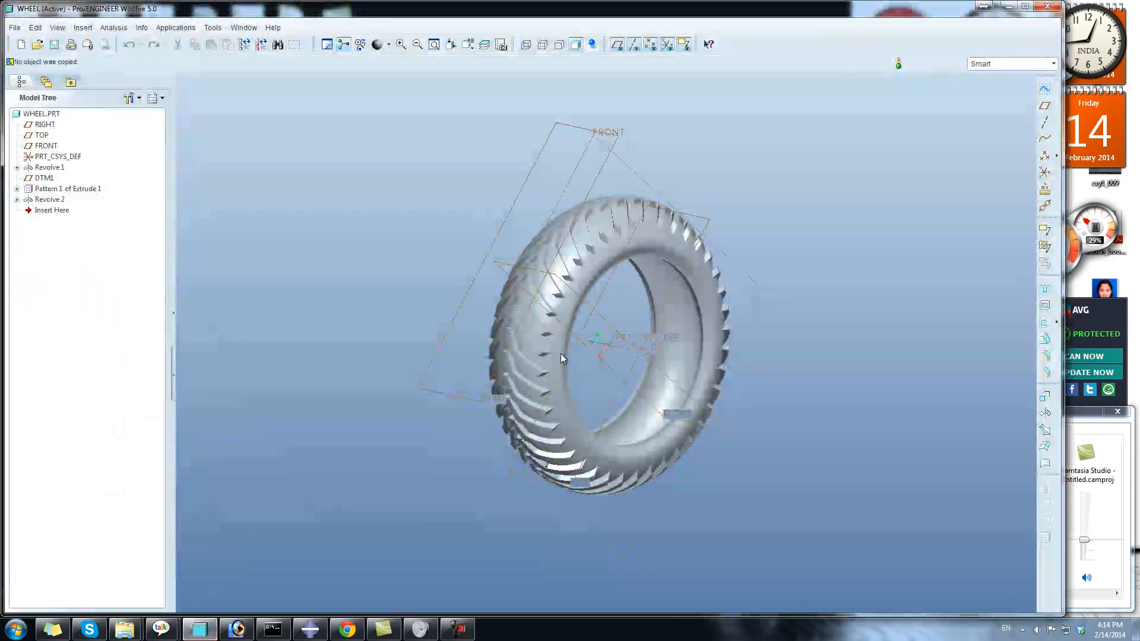
# Step: Inspect the wheel part from several angles and compare it with the wheel part in Abaqus/CAE, returning to Pro/ENGINEER
pyautogui.moveTo(617, 348); pyautogui.dragTo(635, 333, button='middle')
pyautogui.moveTo(615, 438); pyautogui.dragTo(629, 268, button='middle')
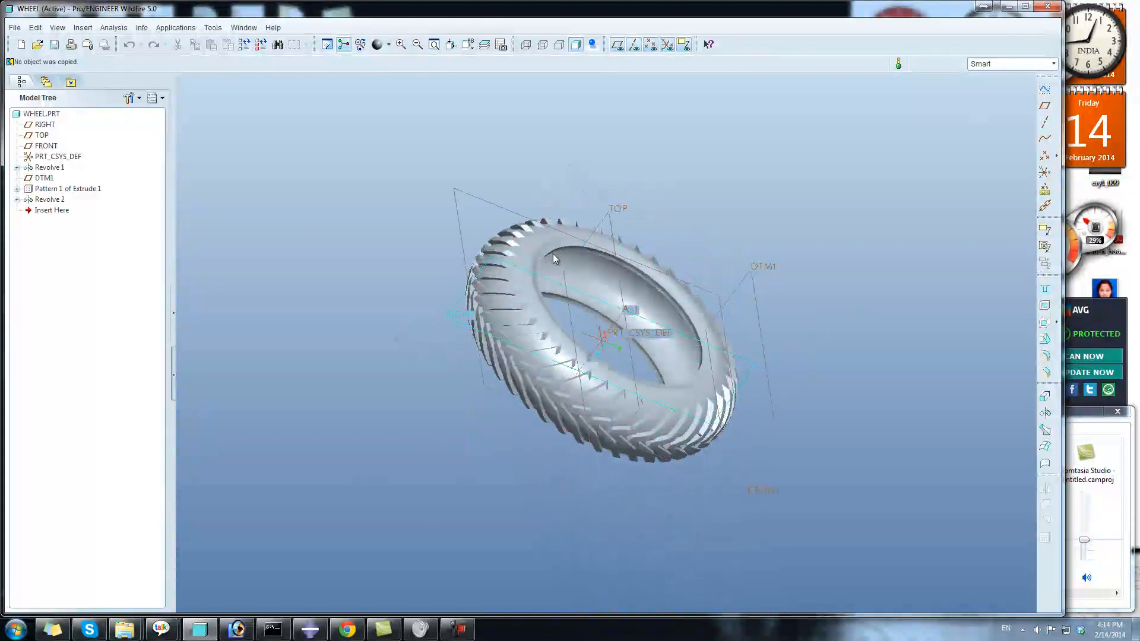
pyautogui.click(311, 629)
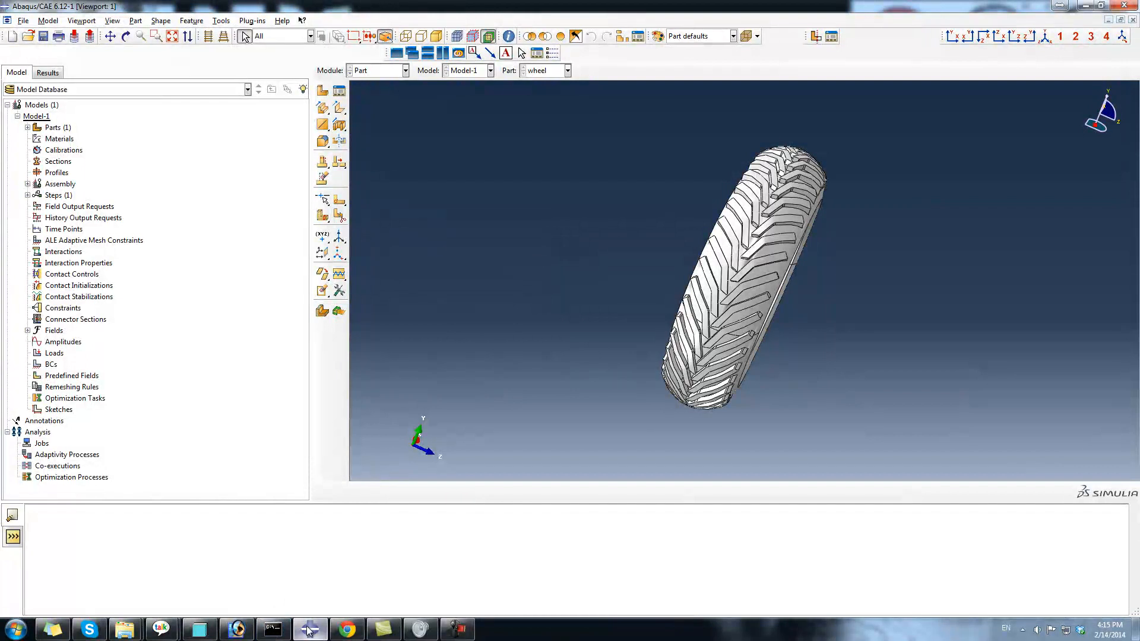
pyautogui.moveTo(307, 629)
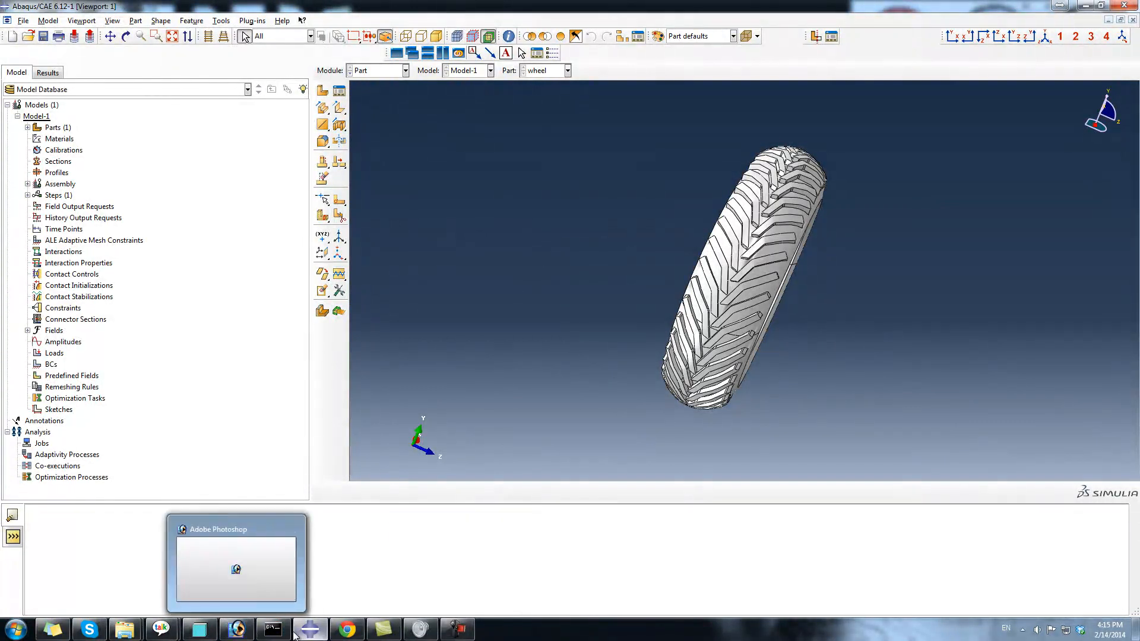
pyautogui.click(198, 630)
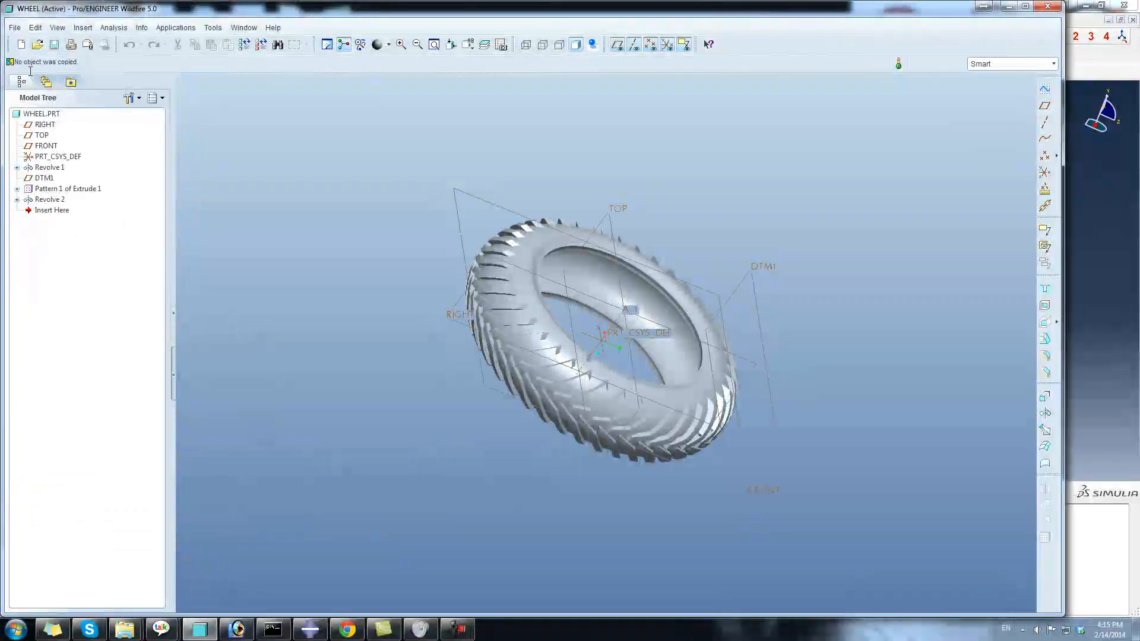
pyautogui.click(14, 29)
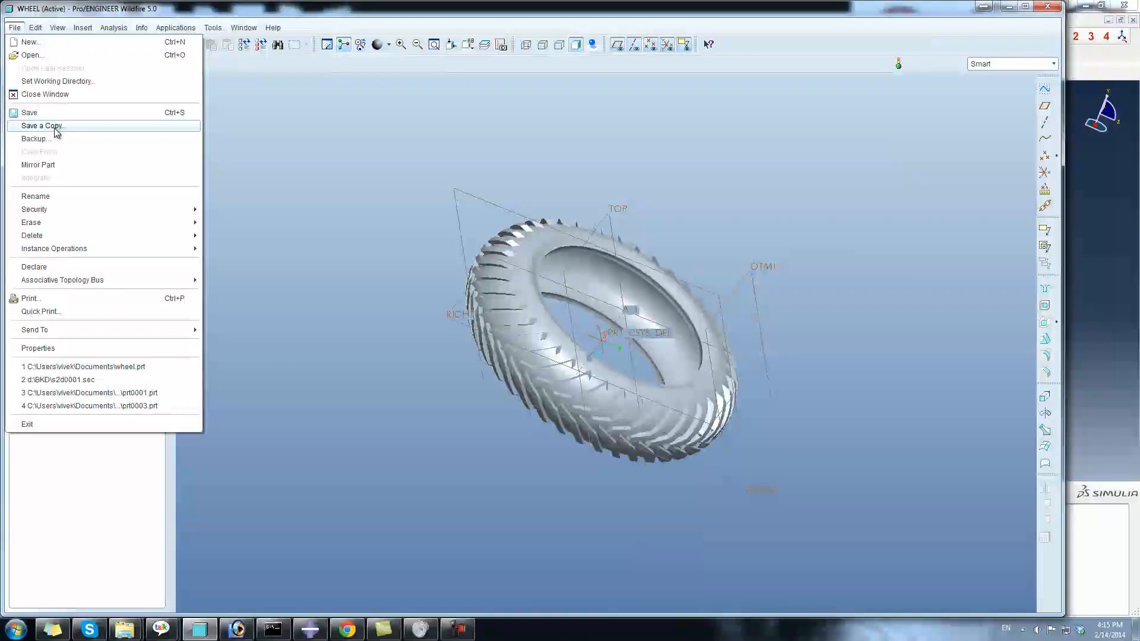
pyautogui.click(57, 128)
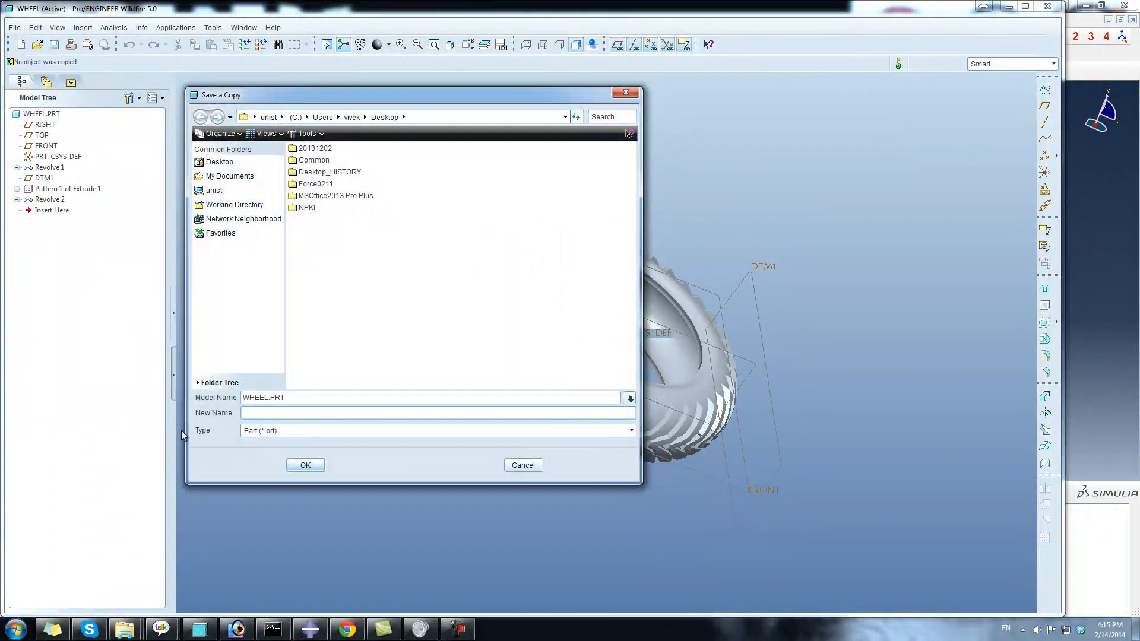
pyautogui.click(245, 435)
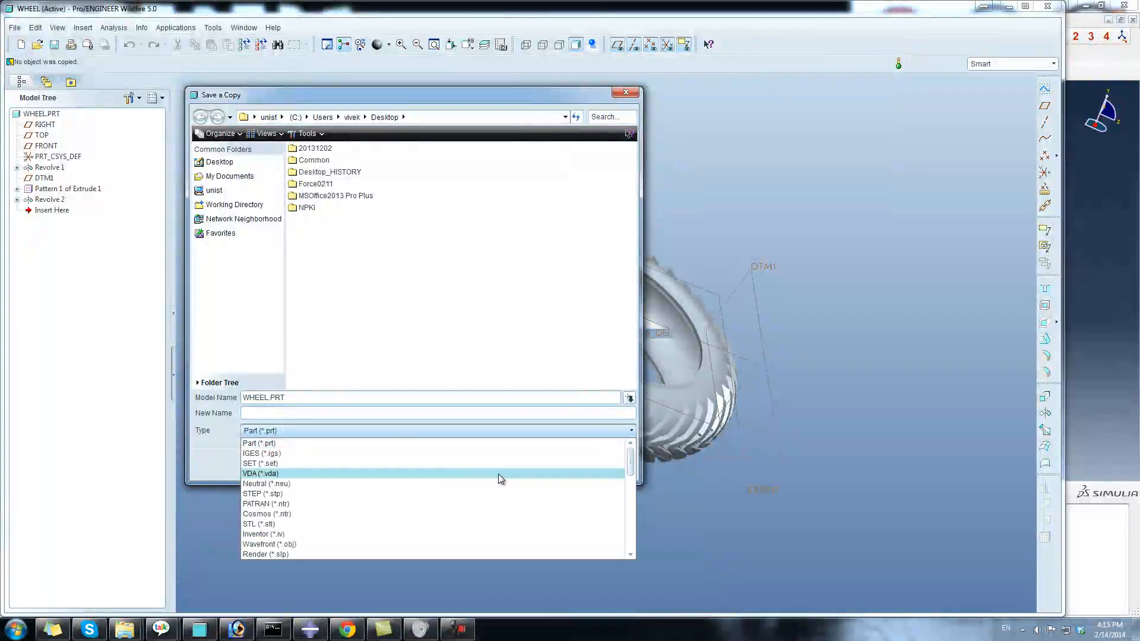
pyautogui.moveTo(634, 482)
pyautogui.mouseDown()
pyautogui.moveTo(636, 536)
pyautogui.moveTo(636, 460)
pyautogui.mouseUp()
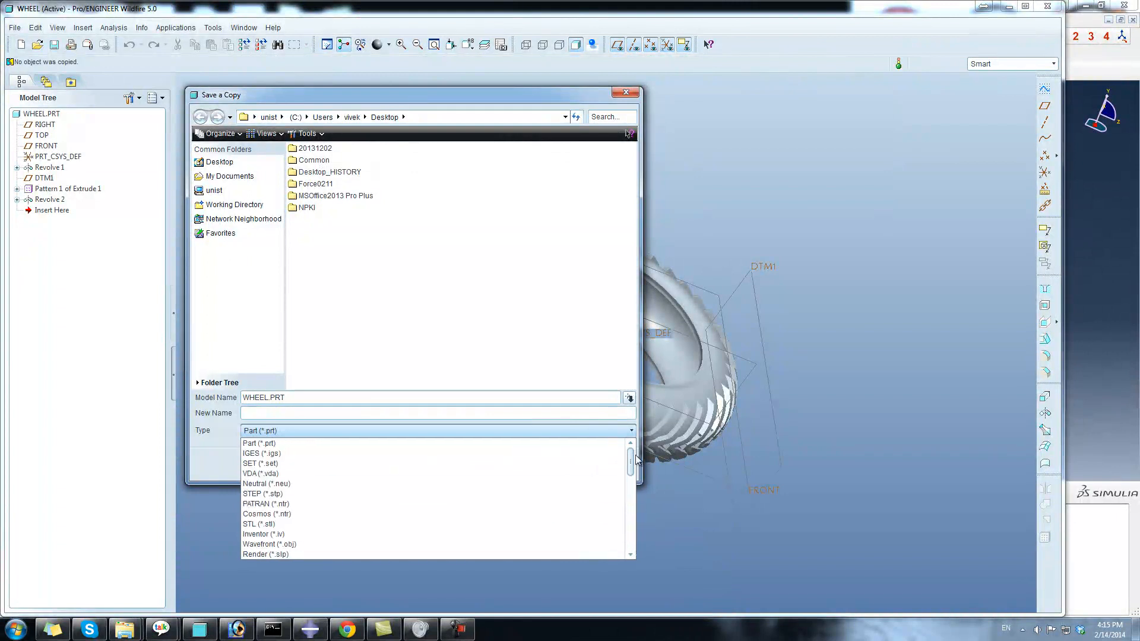
pyautogui.click(280, 454)
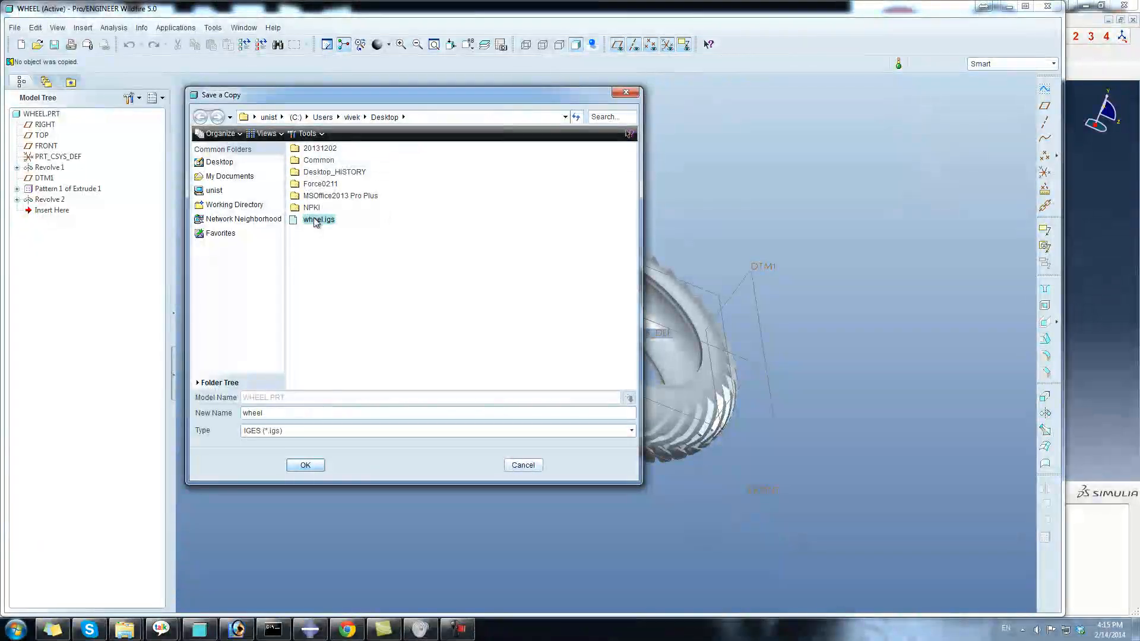
pyautogui.click(523, 465)
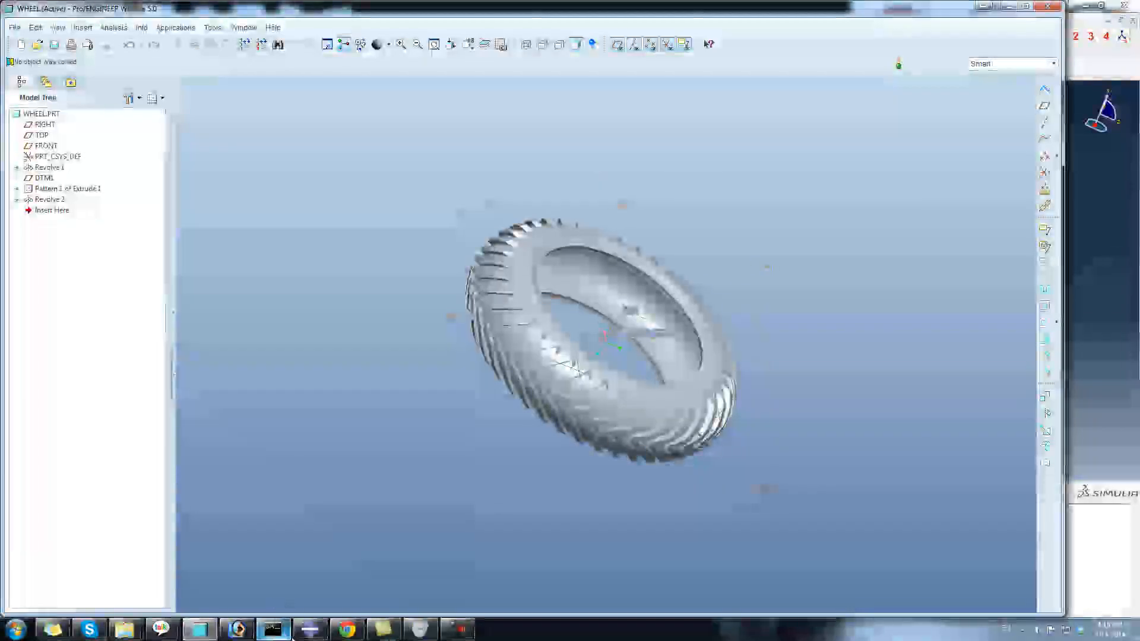
# Step: Switch to Abaqus/CAE and try to import wheel.igs from the Desktop folder as a part, using the IGES file filter
pyautogui.click(311, 630)
pyautogui.click(24, 21)
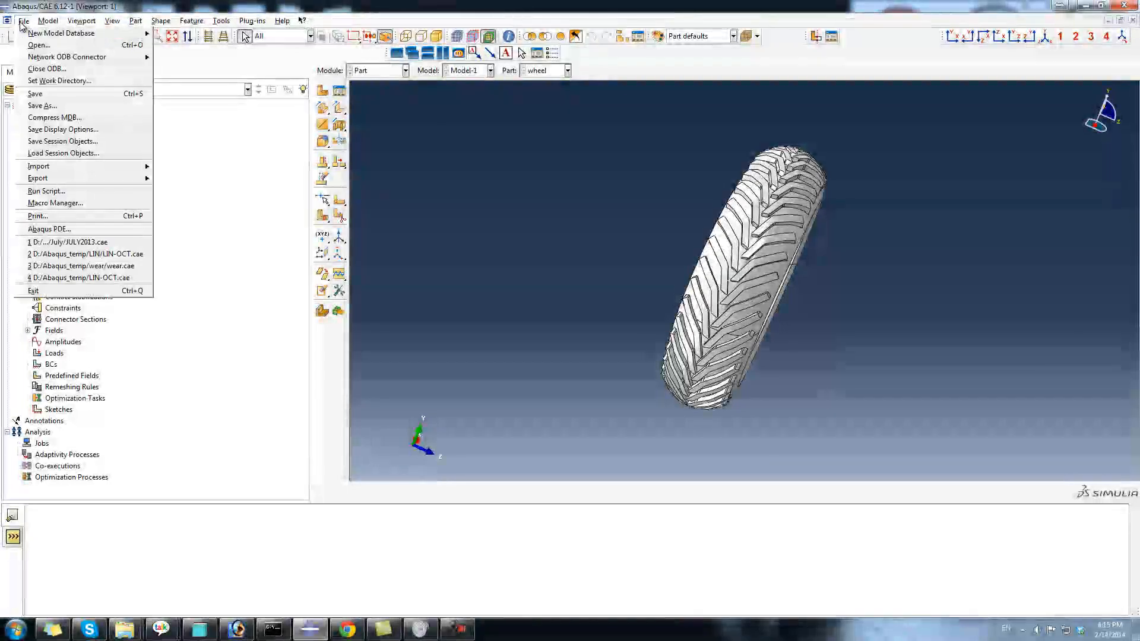
pyautogui.moveTo(104, 172)
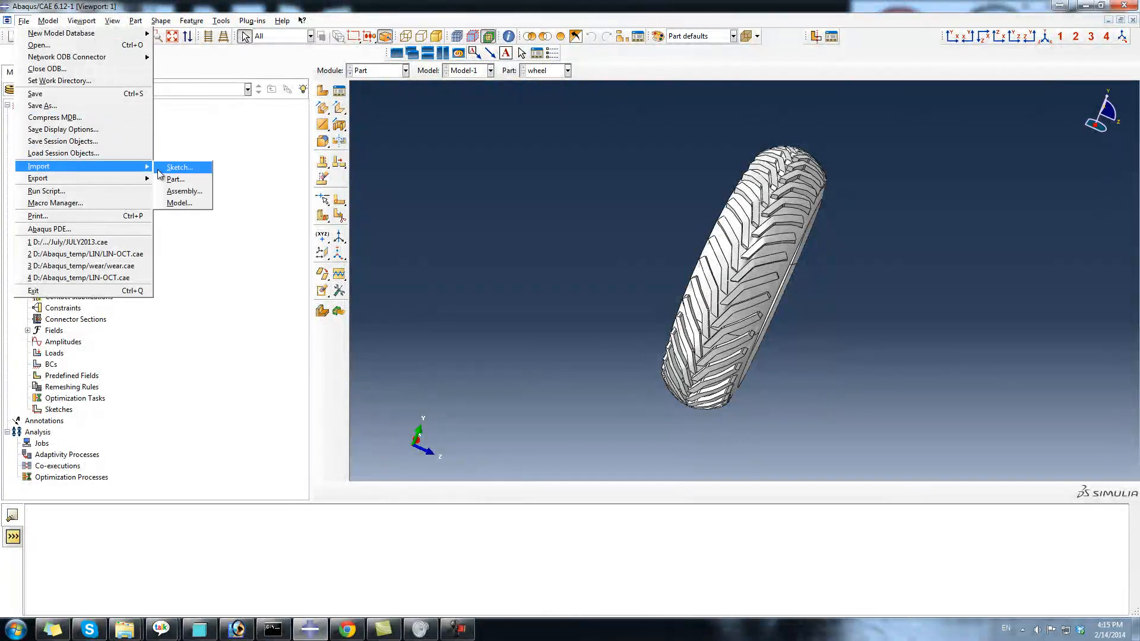
pyautogui.click(188, 181)
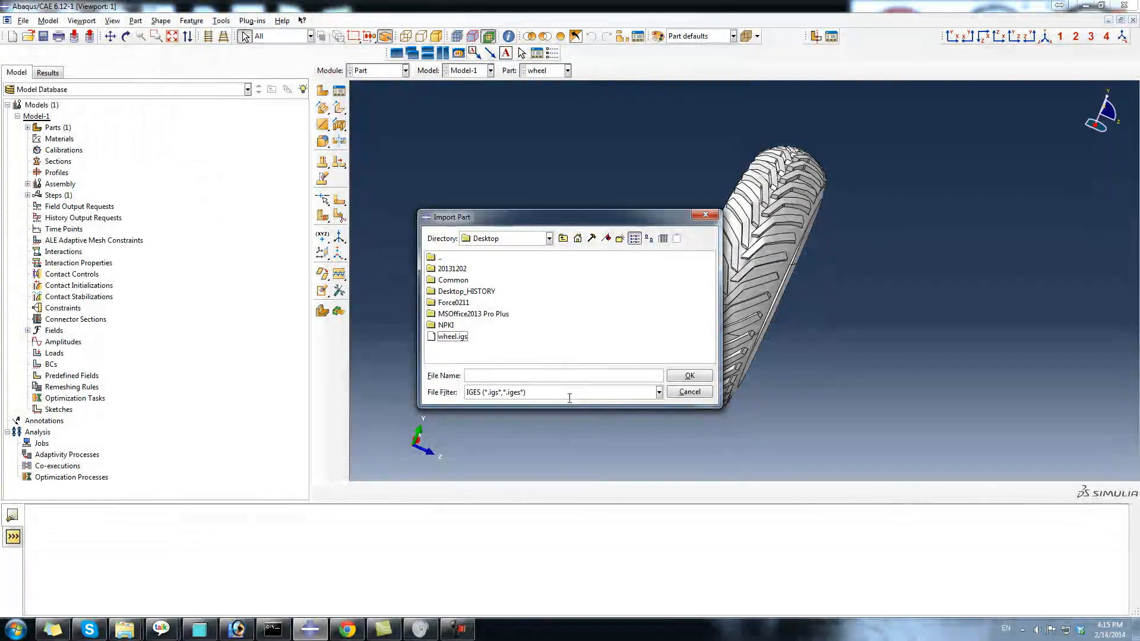
pyautogui.click(658, 393)
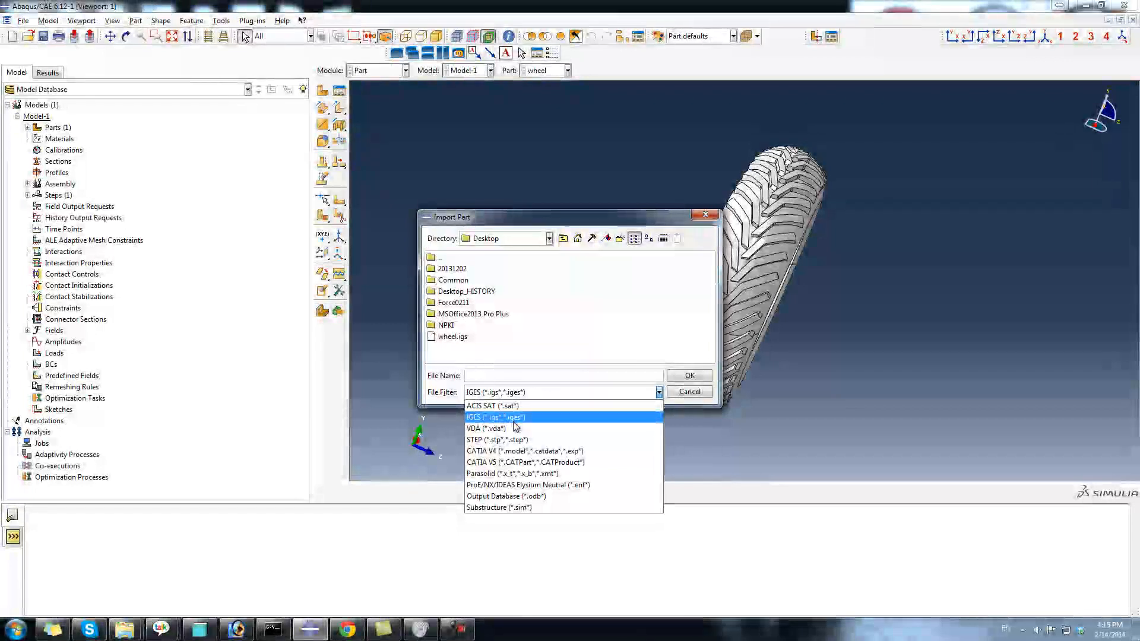
pyautogui.click(456, 340)
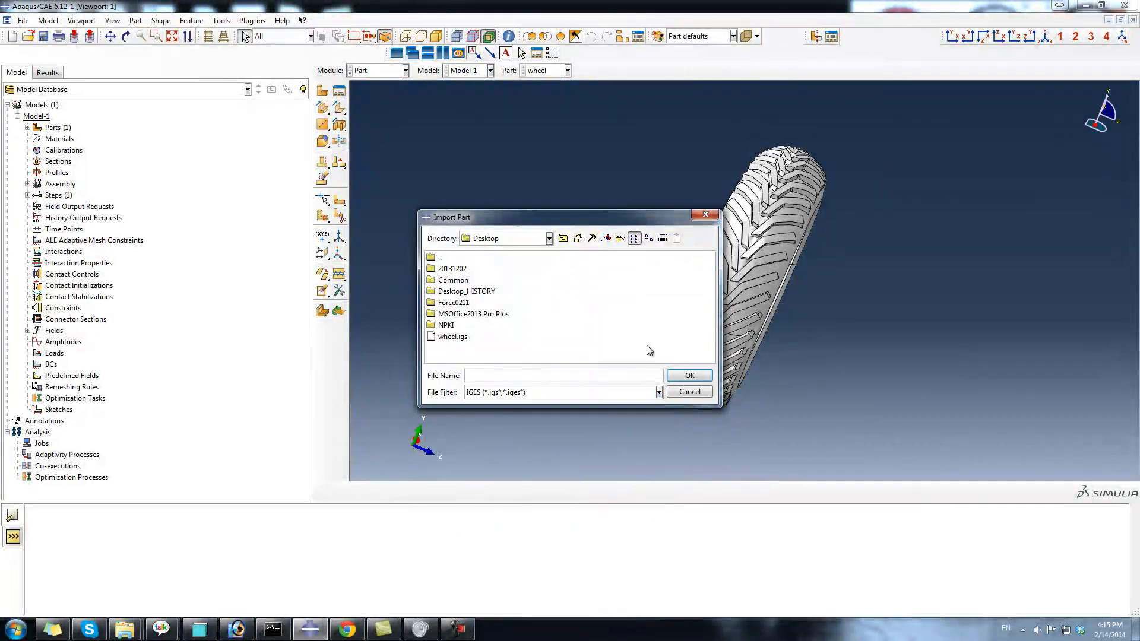
pyautogui.click(685, 378)
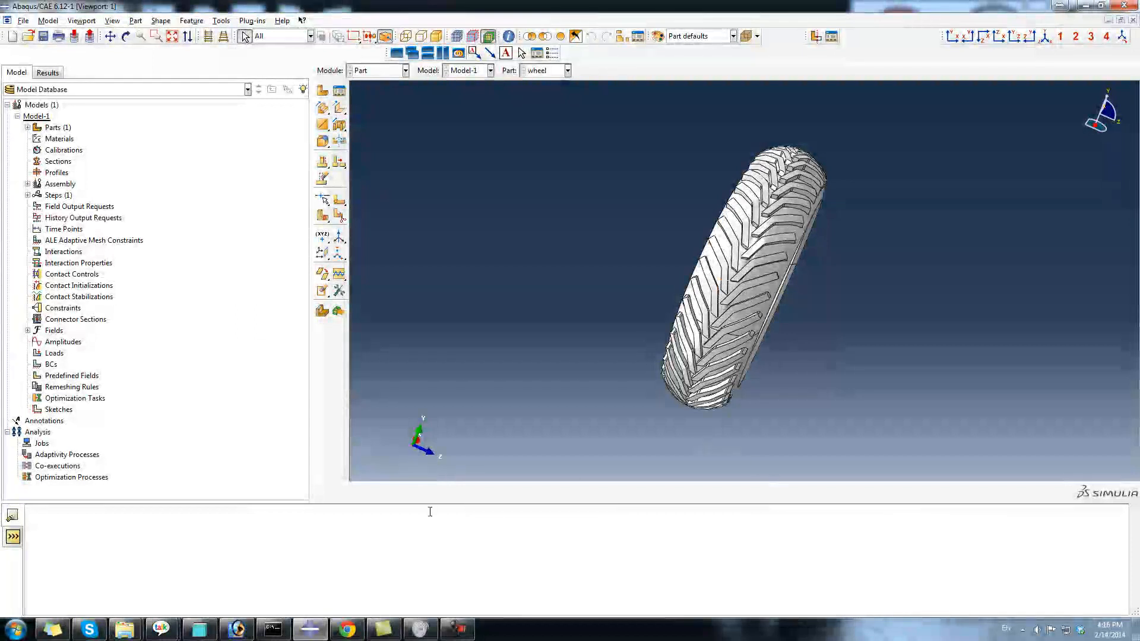
# Step: Switch to Chrome and look through the GrabCAD library results for "milling tool"
pyautogui.click(348, 628)
pyautogui.scroll(-3, 617, 315)
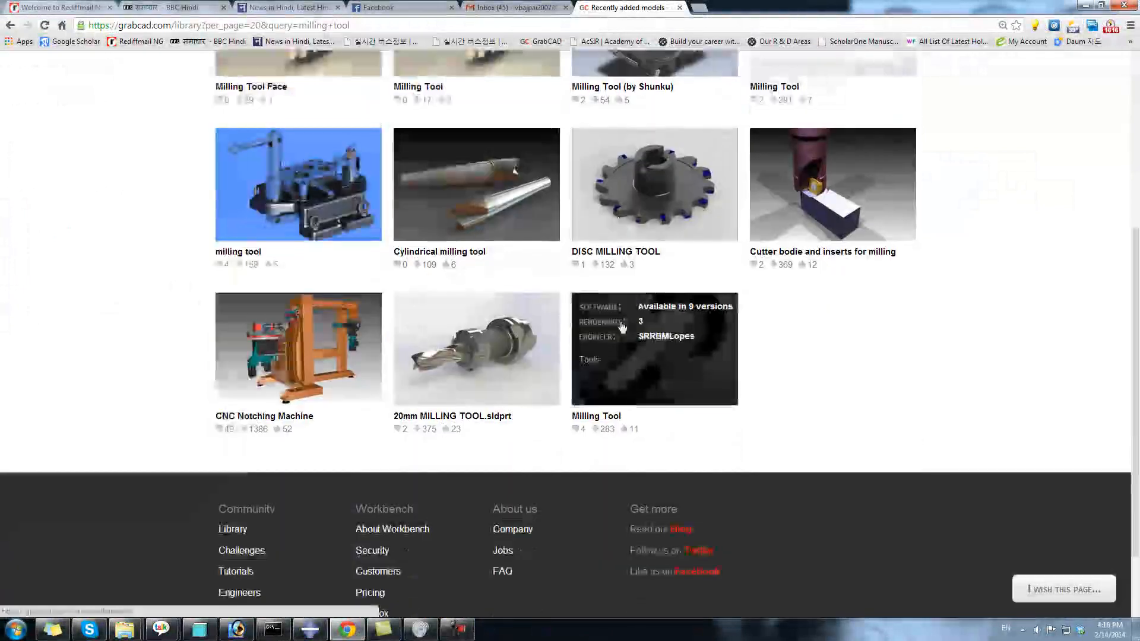
pyautogui.scroll(2, 473, 315)
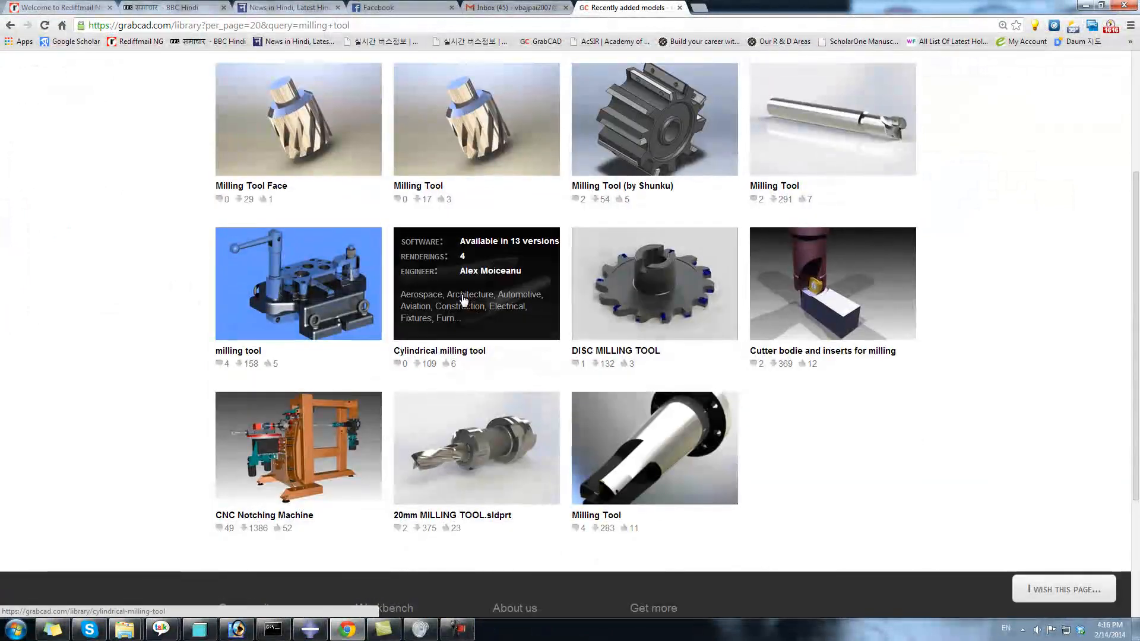
pyautogui.scroll(2, 745, 310)
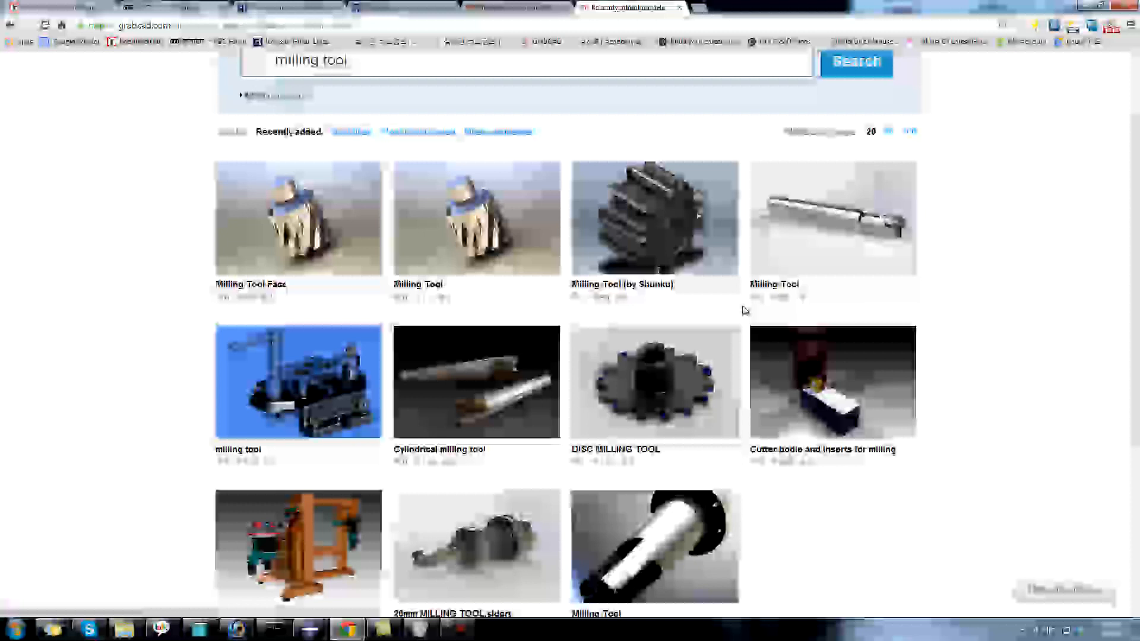
# Step: Open the long-shank Milling Tool model, examine Milling Tool Holder 2.SLDPRT in the 3D viewer, and return to the search results
pyautogui.click(784, 294)
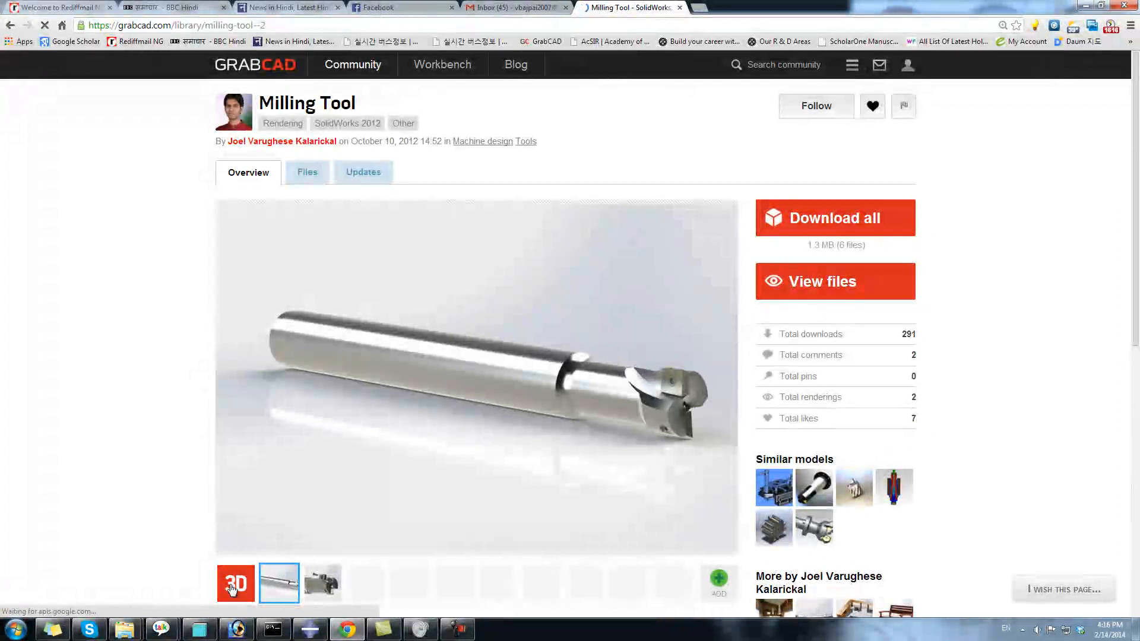
pyautogui.click(231, 588)
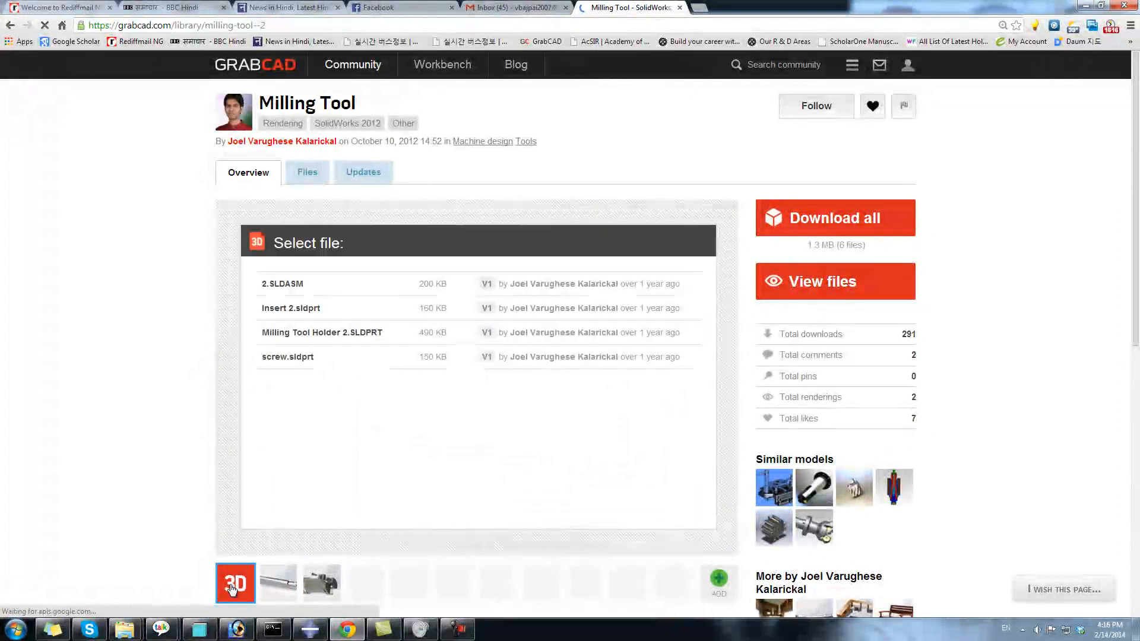
pyautogui.click(287, 330)
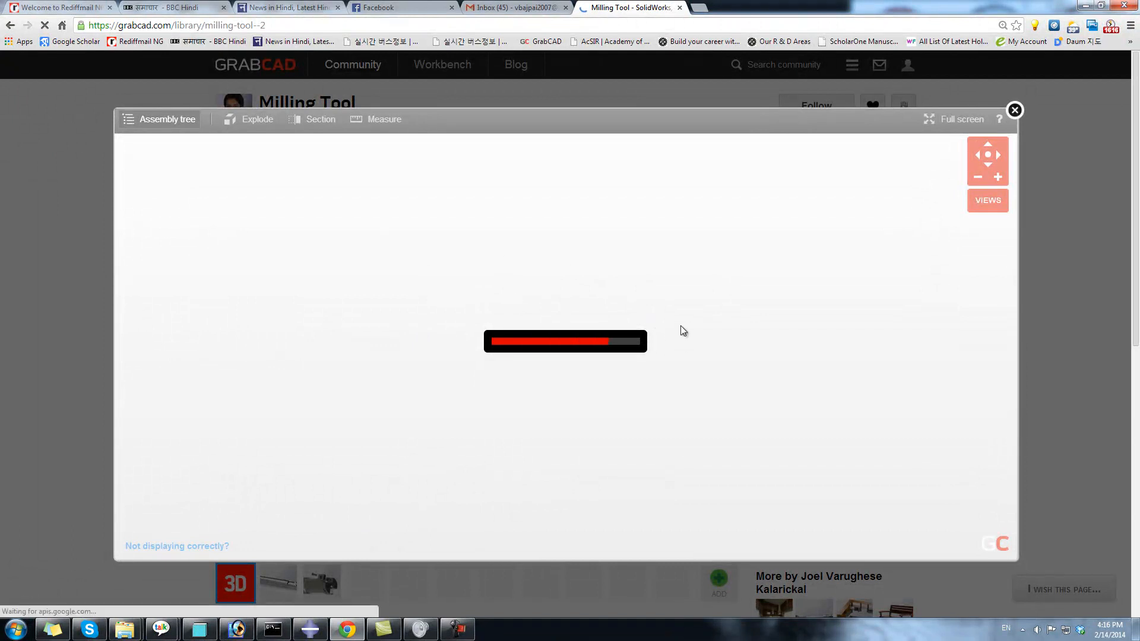
pyautogui.moveTo(605, 235); pyautogui.dragTo(514, 383)
pyautogui.scroll(6, 530, 423)
pyautogui.scroll(-4, 533, 403)
pyautogui.click(1015, 110)
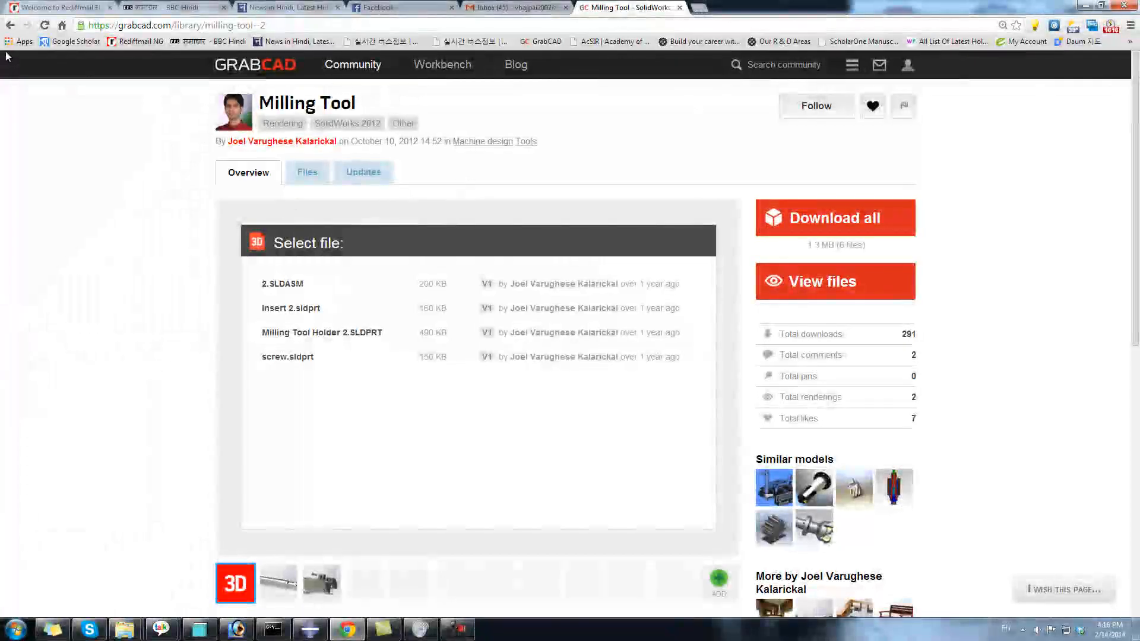
pyautogui.click(10, 27)
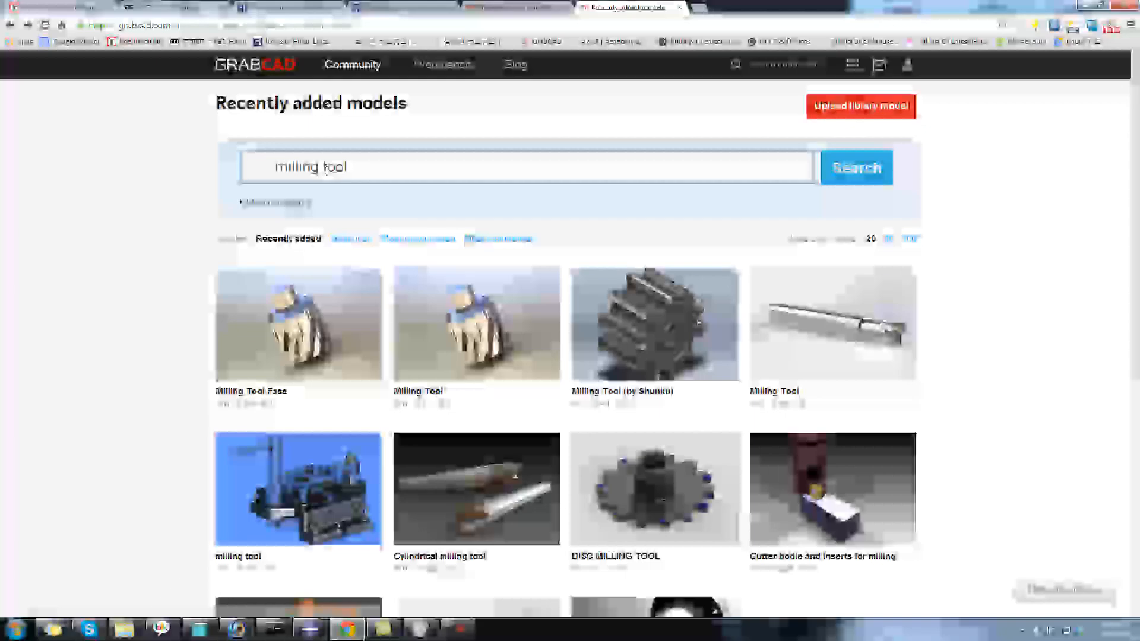
# Step: Shorten the GrabCAD library search to "milling" and look through the models found
pyautogui.moveTo(320, 167); pyautogui.dragTo(1127, 128)
pyautogui.press('BackSpace')
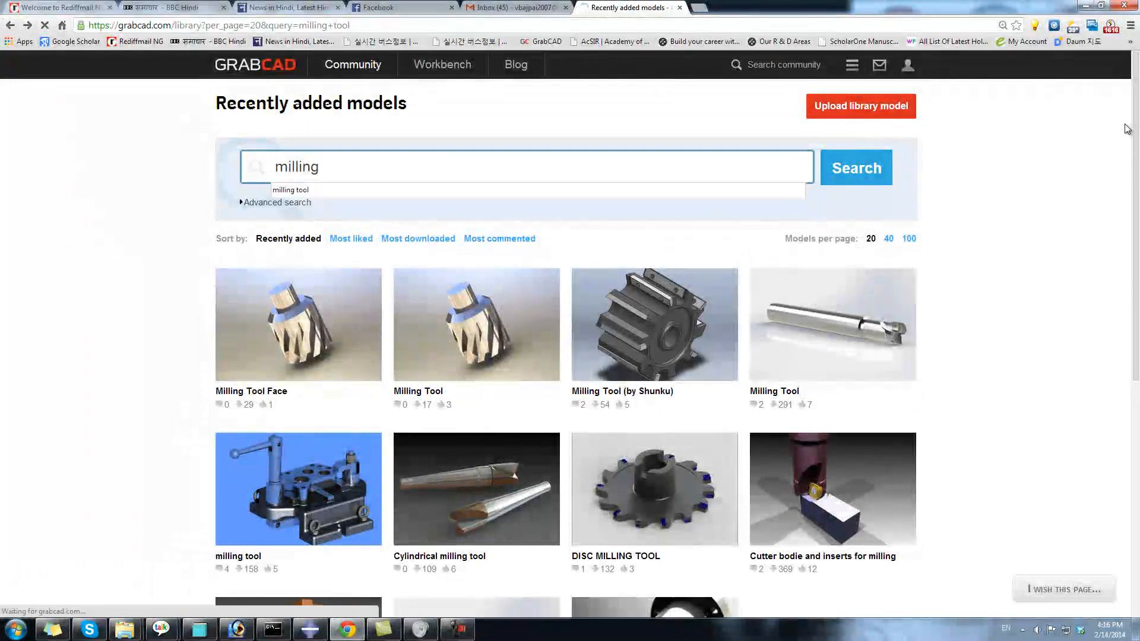
pyautogui.press('Return')
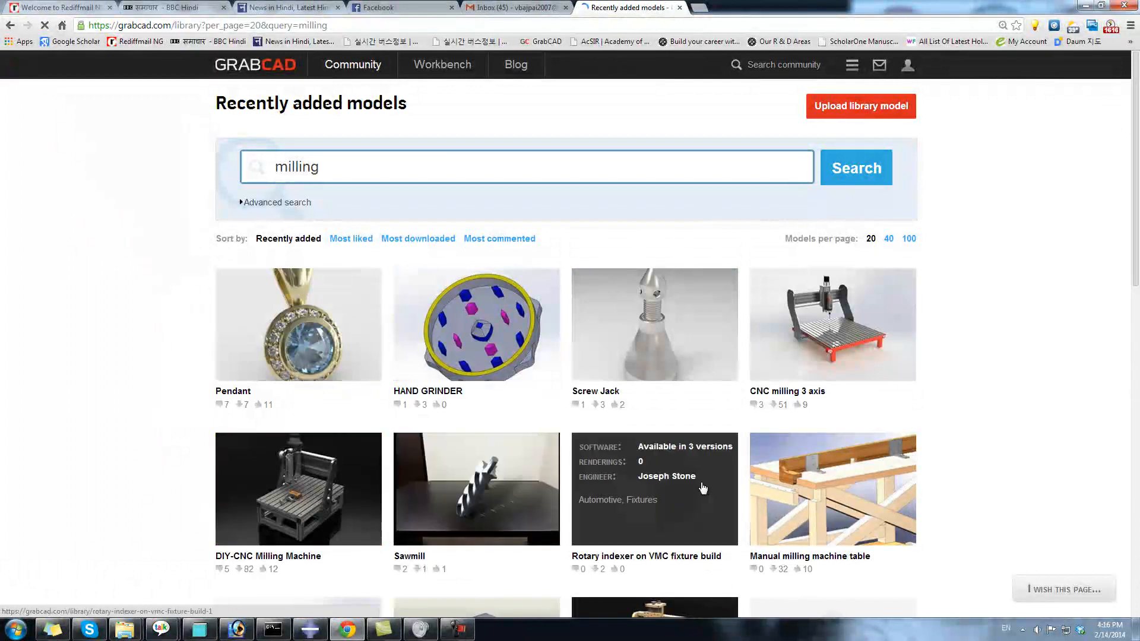
pyautogui.scroll(-3, 733, 480)
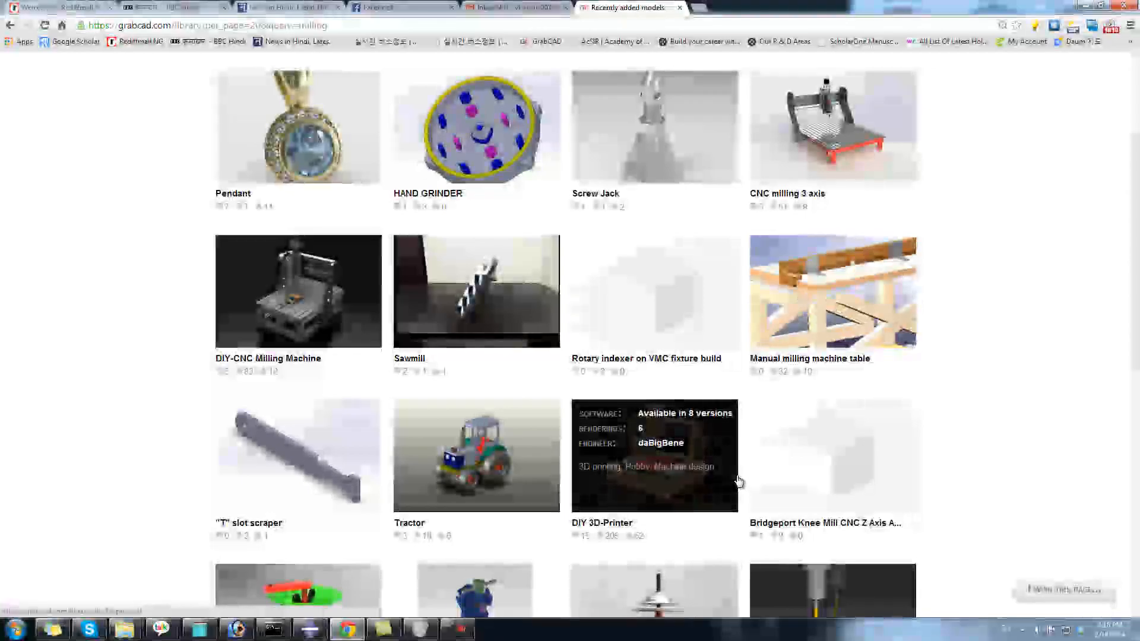
# Step: Search the GrabCAD library again for "milling tool"
pyautogui.scroll(3, 736, 475)
pyautogui.click(364, 158)
pyautogui.write('tool')
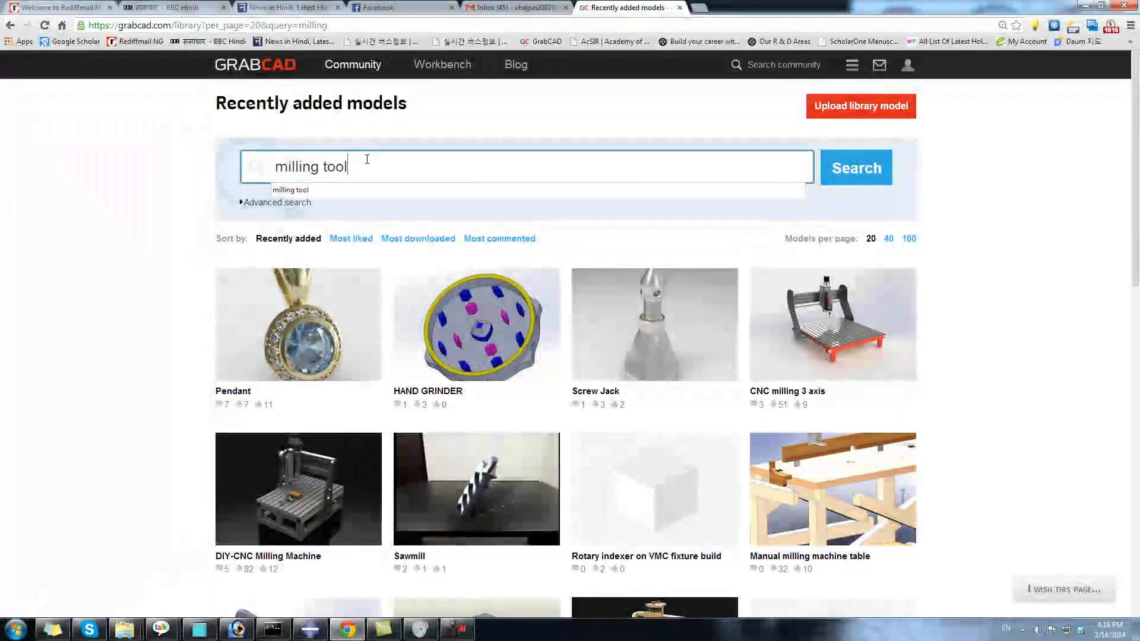
pyautogui.press('Return')
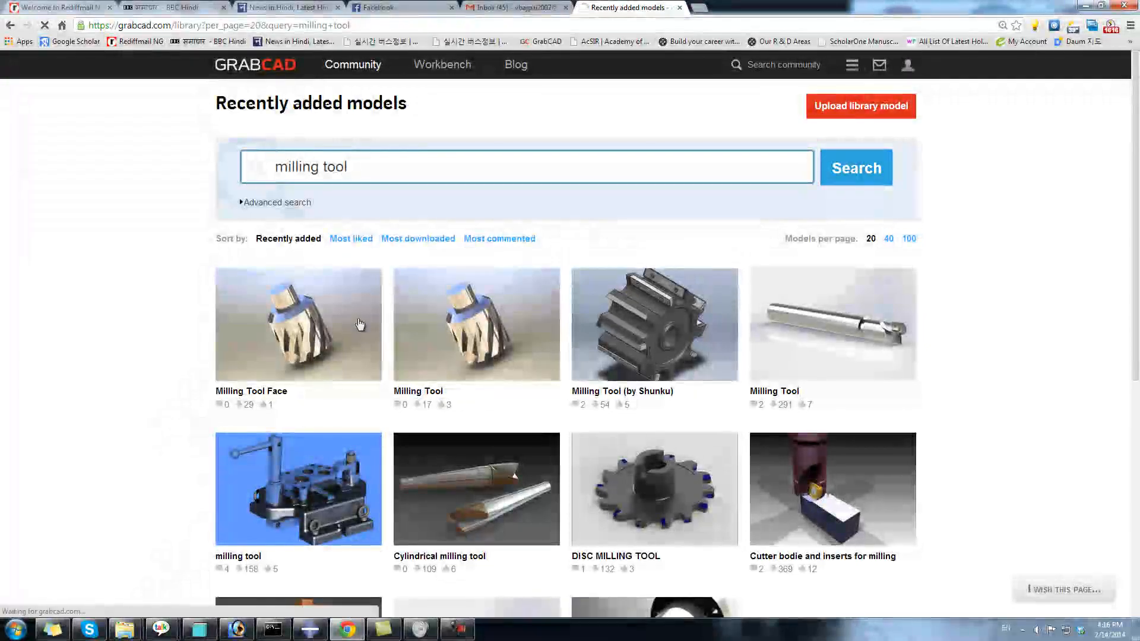
# Step: Look through the milling tool results, view the Cylindrical milling tool model's page, and go back to the results
pyautogui.moveTo(336, 362)
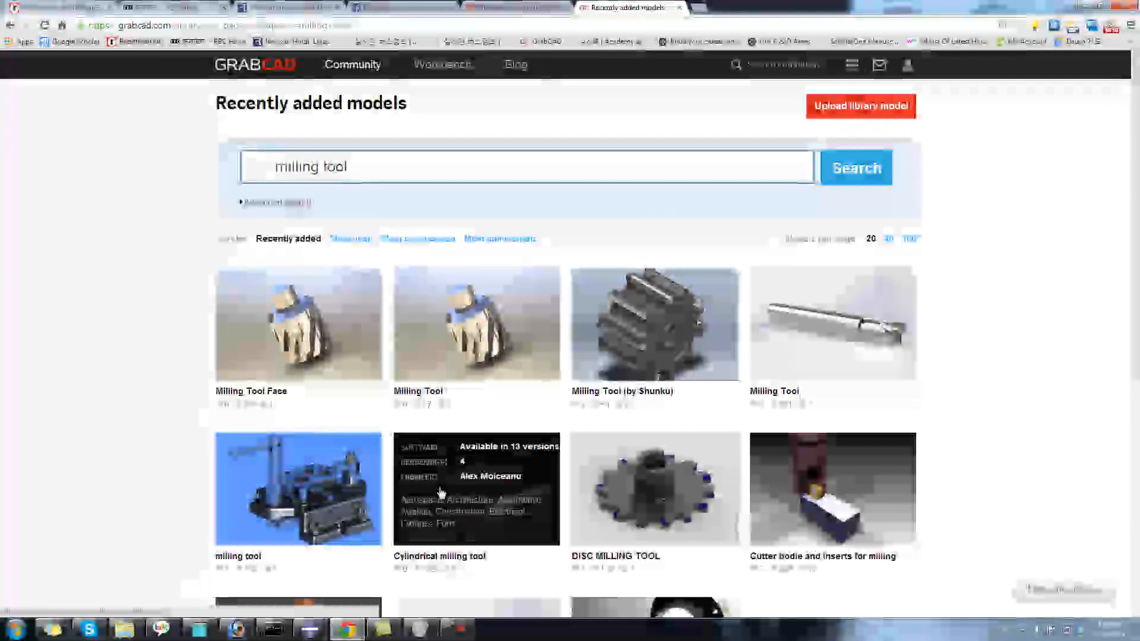
pyautogui.scroll(-3, 457, 476)
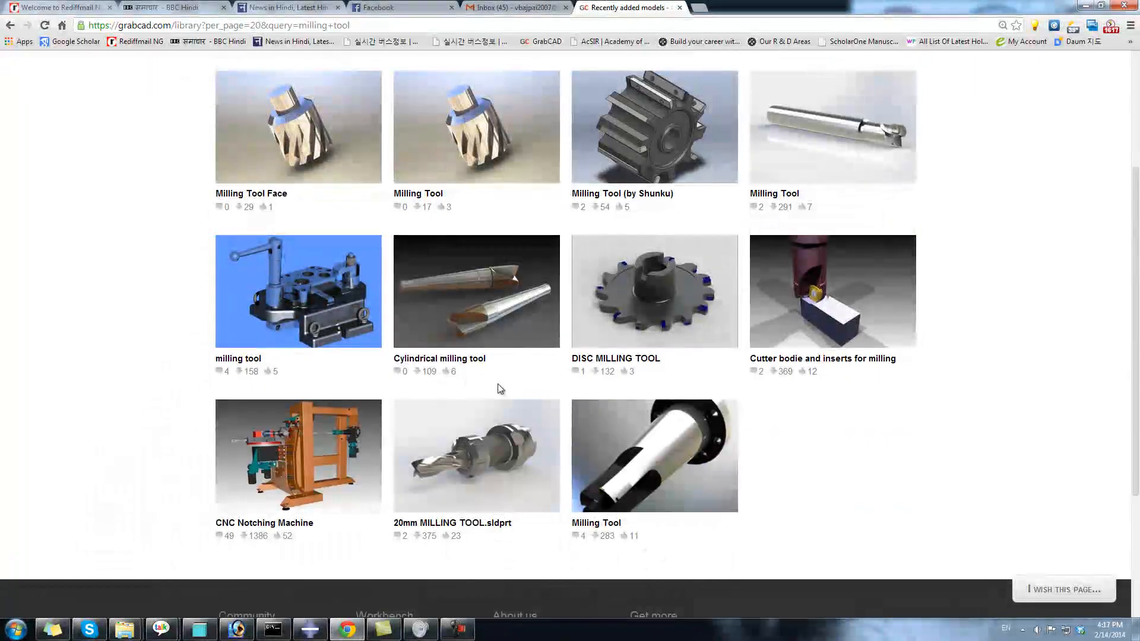
pyautogui.scroll(-3, 496, 300)
pyautogui.scroll(3, 494, 304)
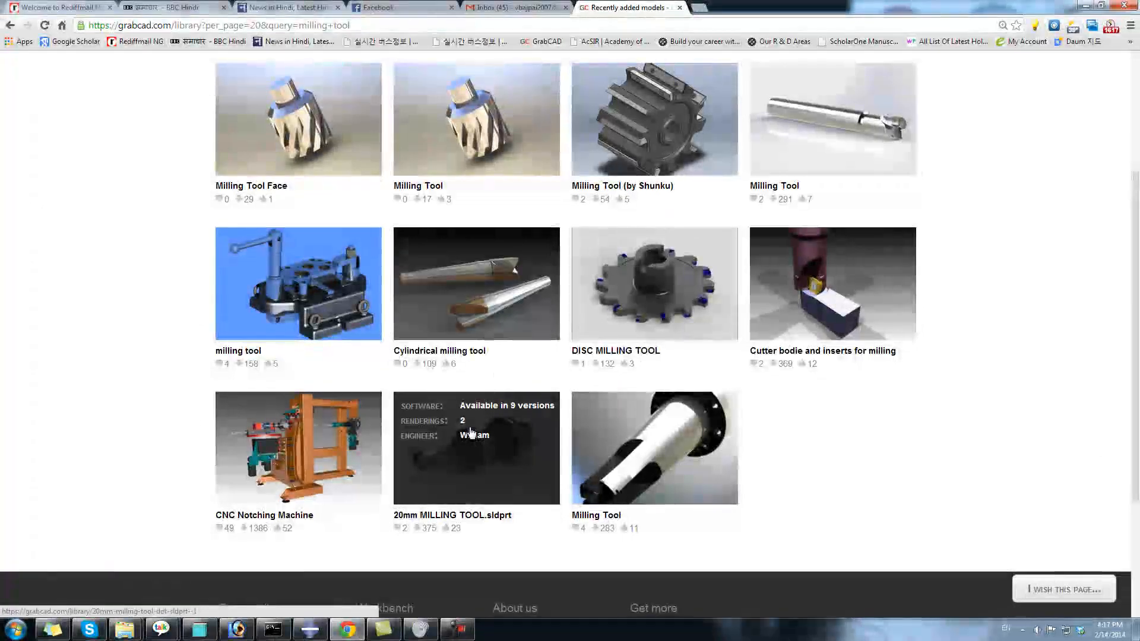
pyautogui.click(475, 294)
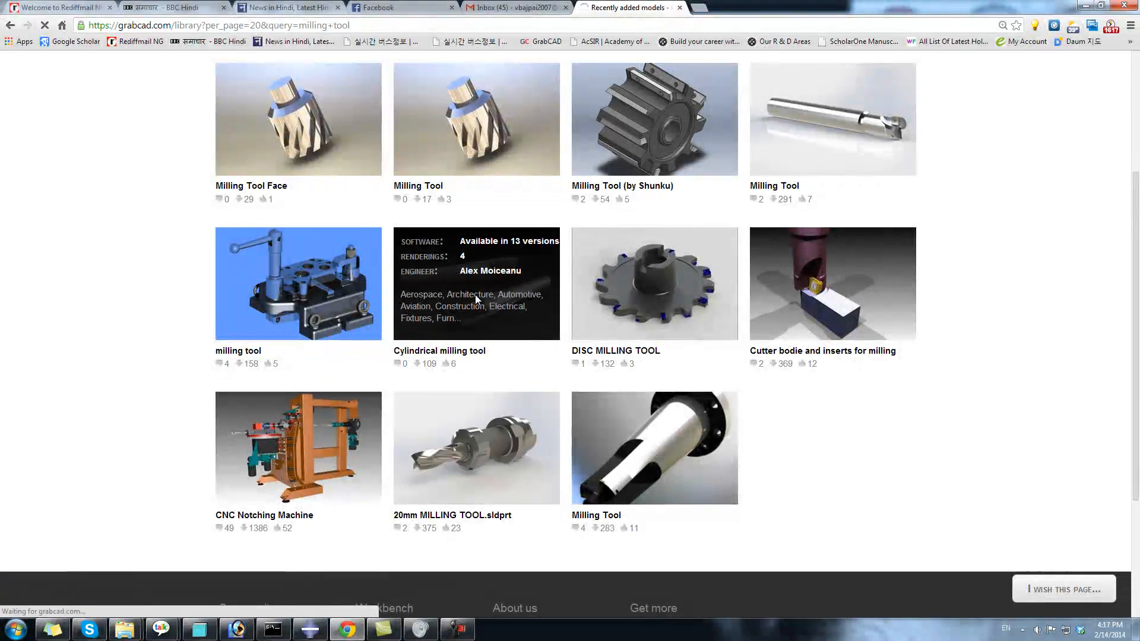
pyautogui.scroll(-2, 392, 478)
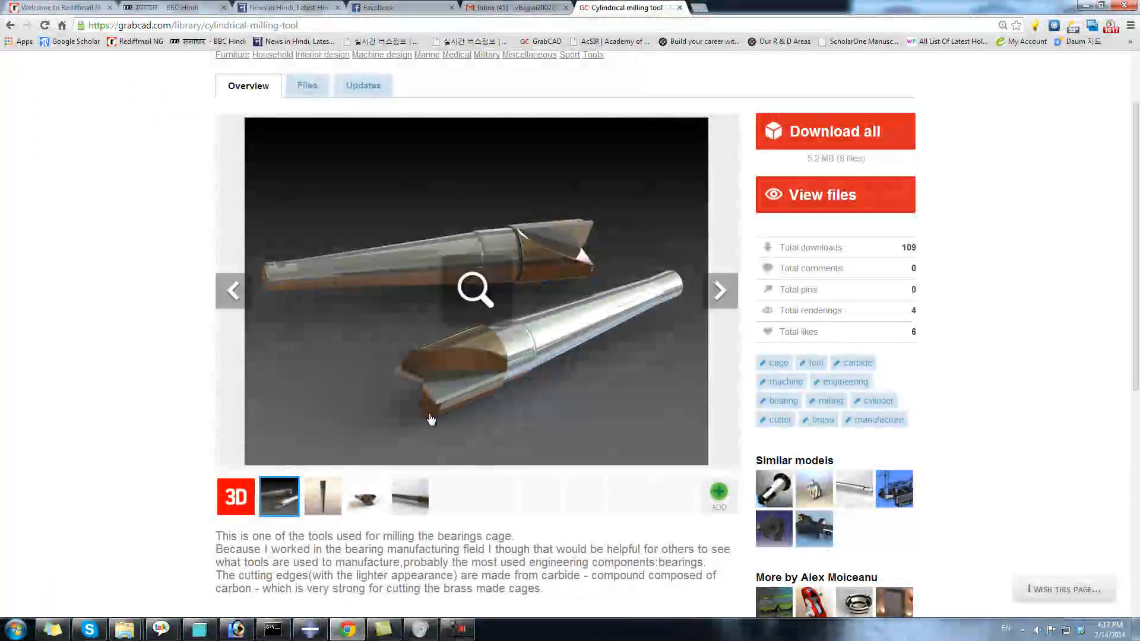
pyautogui.click(12, 26)
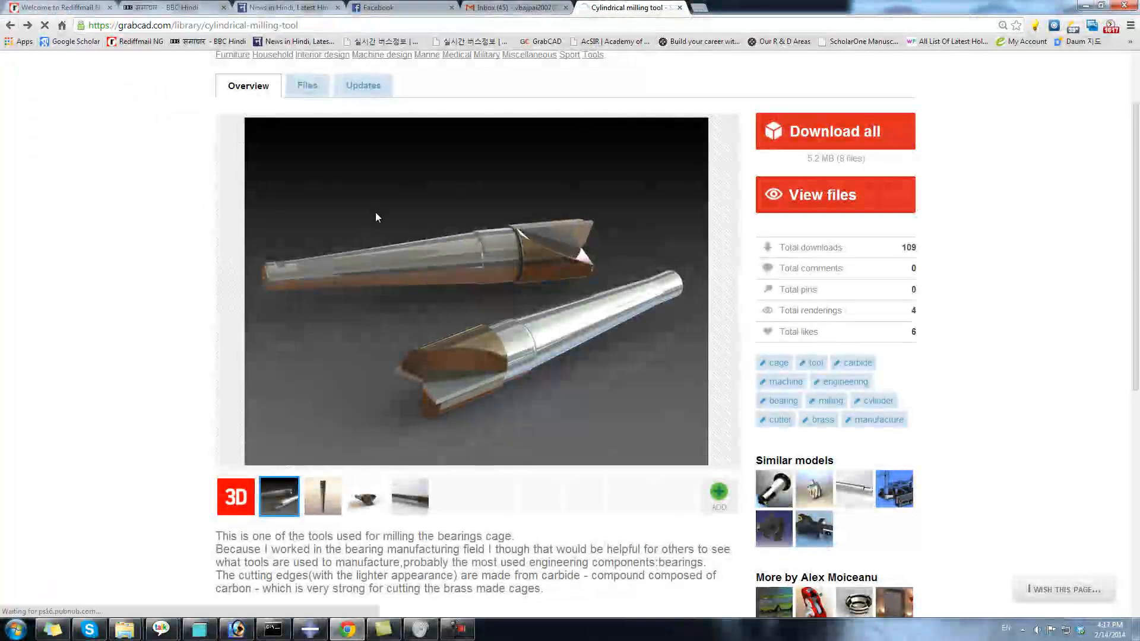
# Step: Open the Milling Tool Face model's page and examine the part from several angles in the 3D viewer
pyautogui.click(294, 133)
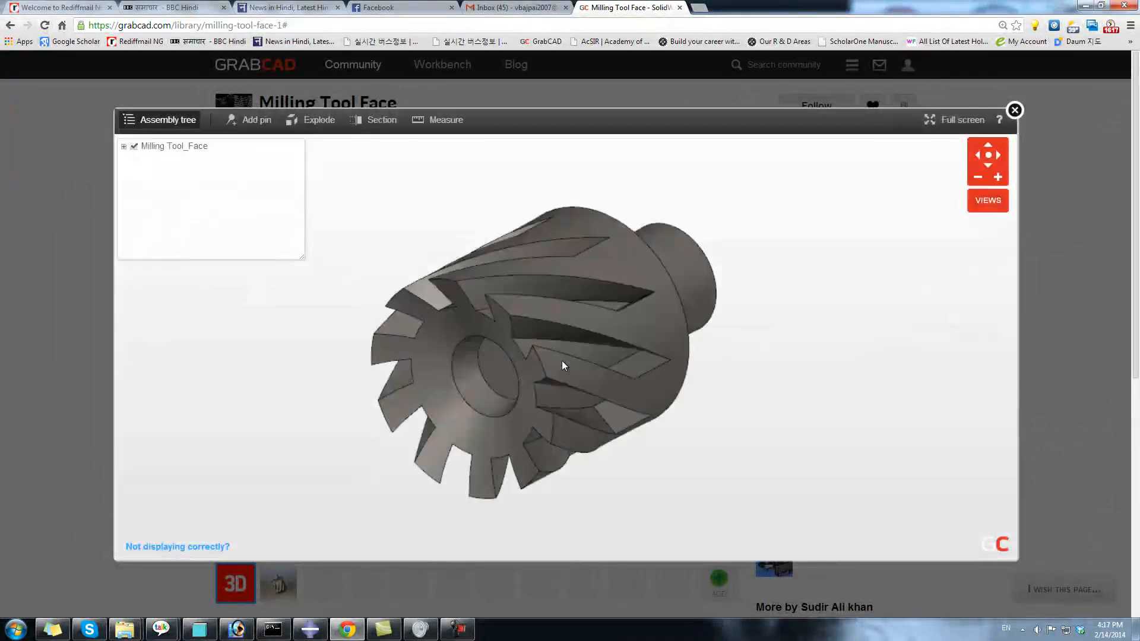
pyautogui.moveTo(557, 362); pyautogui.dragTo(669, 256)
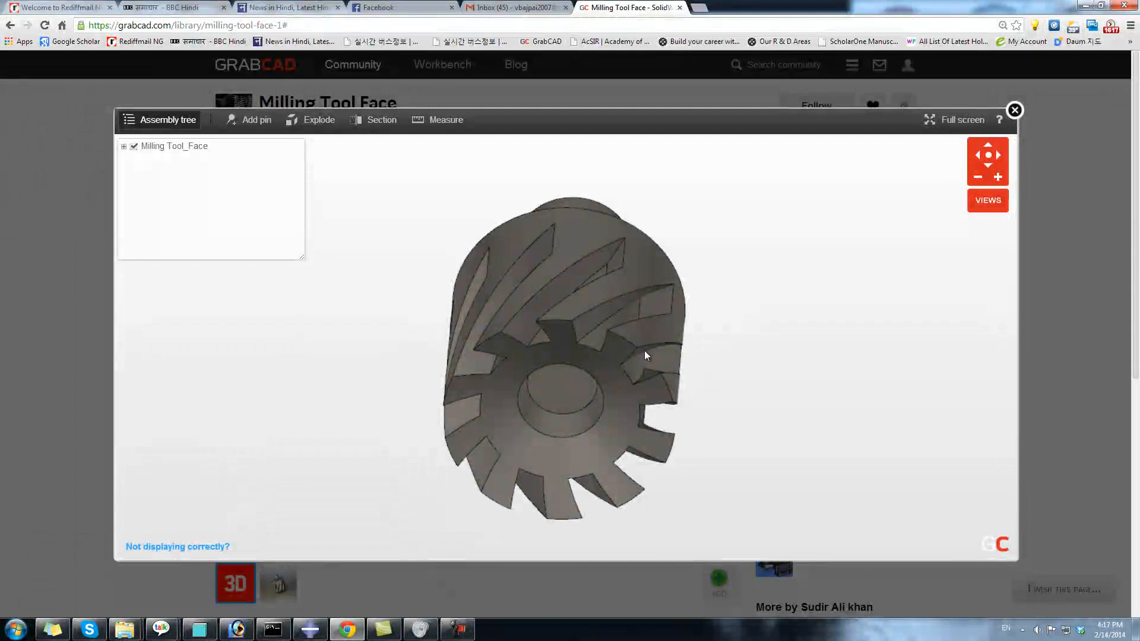
pyautogui.click(1014, 110)
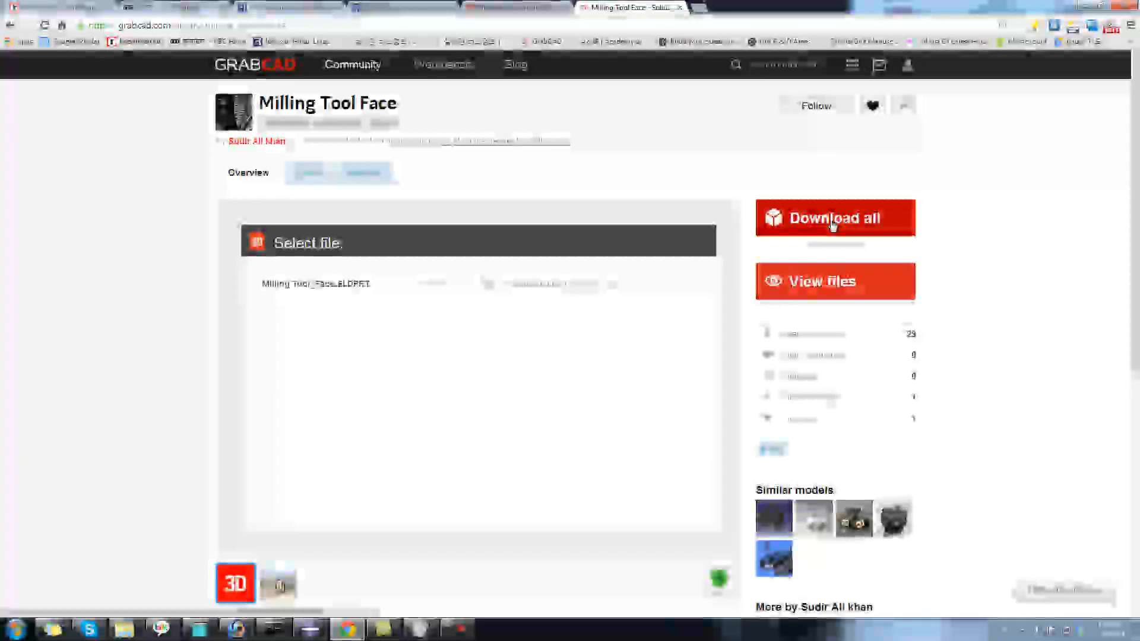
# Step: Download all files of the Milling Tool Face model and show the downloaded ZIP archive in its folder
pyautogui.click(831, 220)
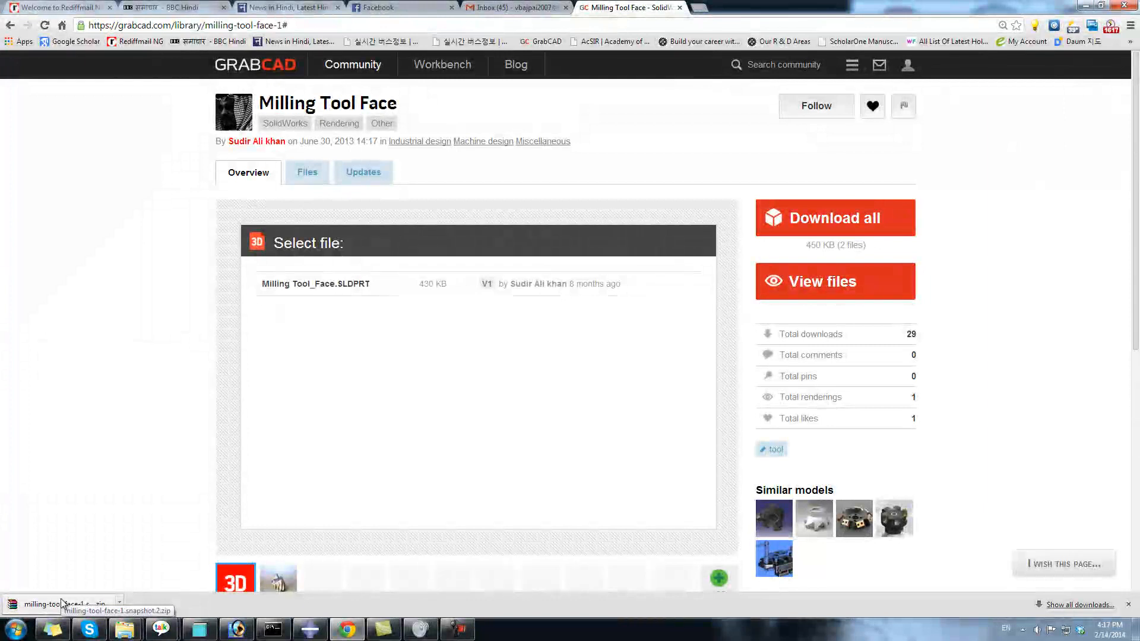
pyautogui.rightClick(60, 605)
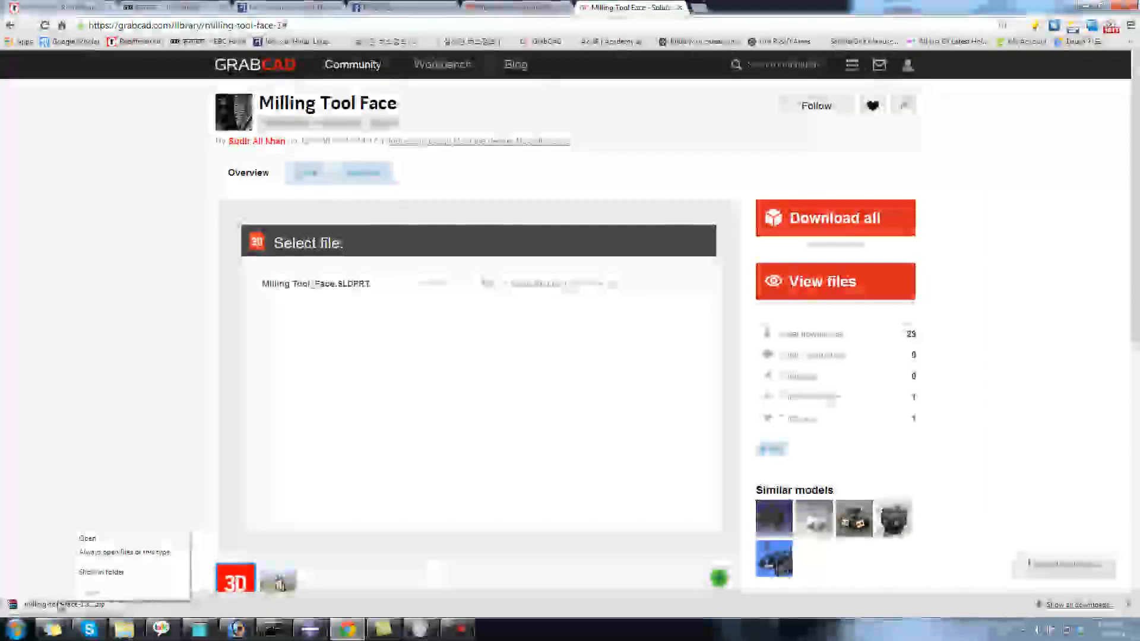
pyautogui.click(99, 571)
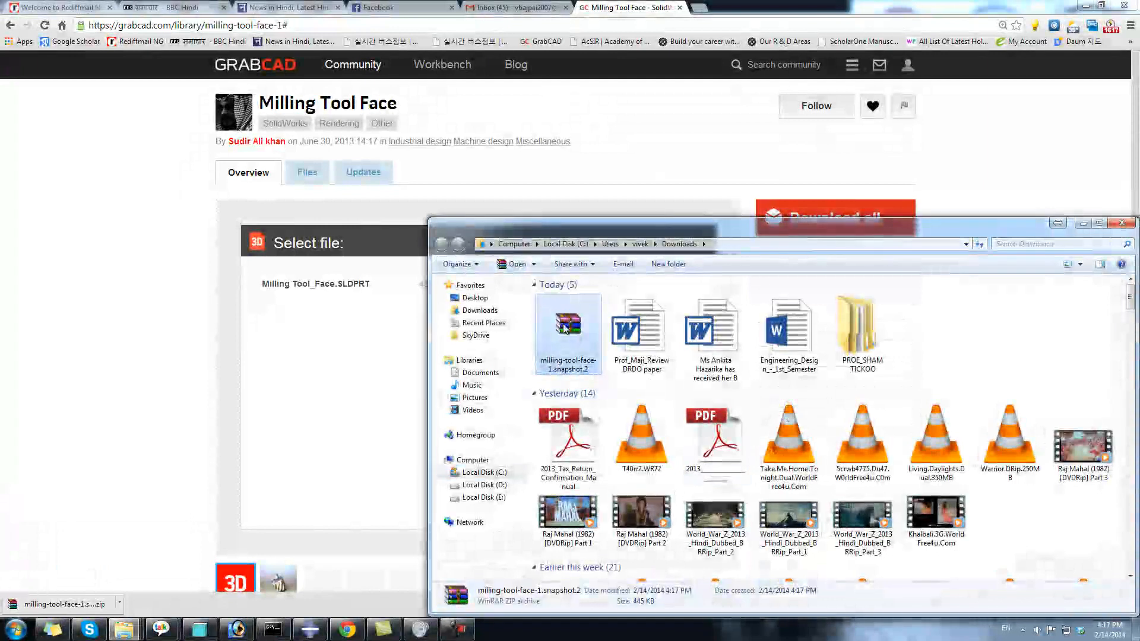
# Step: Extract the milling-tool-face-1.snapshot.2 archive into the Downloads folder and open the extracted folder
pyautogui.rightClick(562, 327)
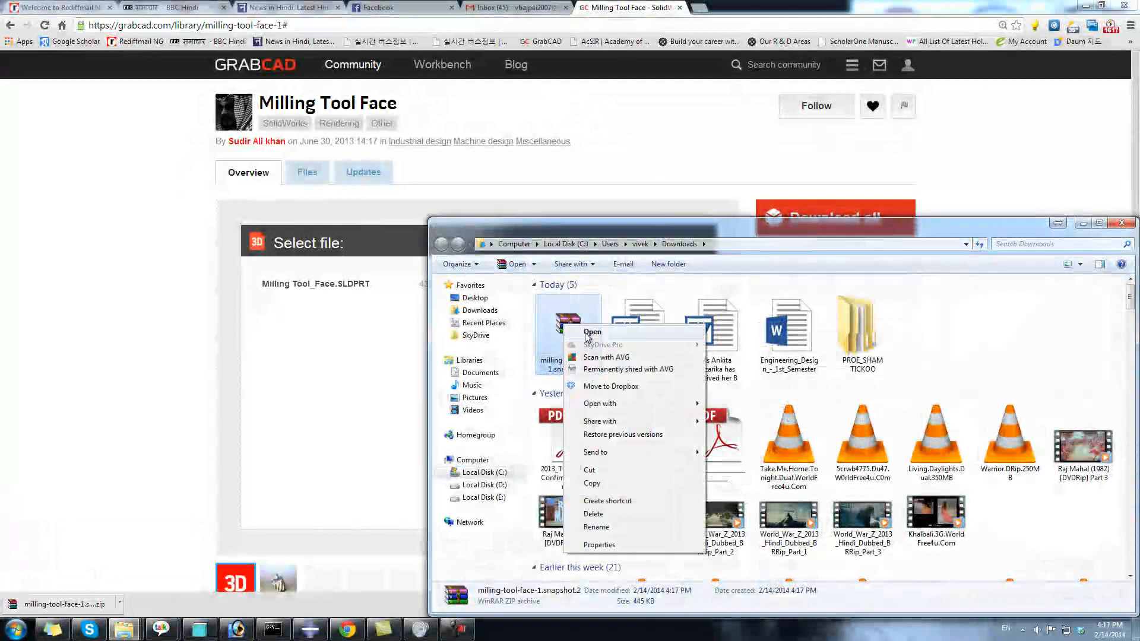
pyautogui.click(587, 333)
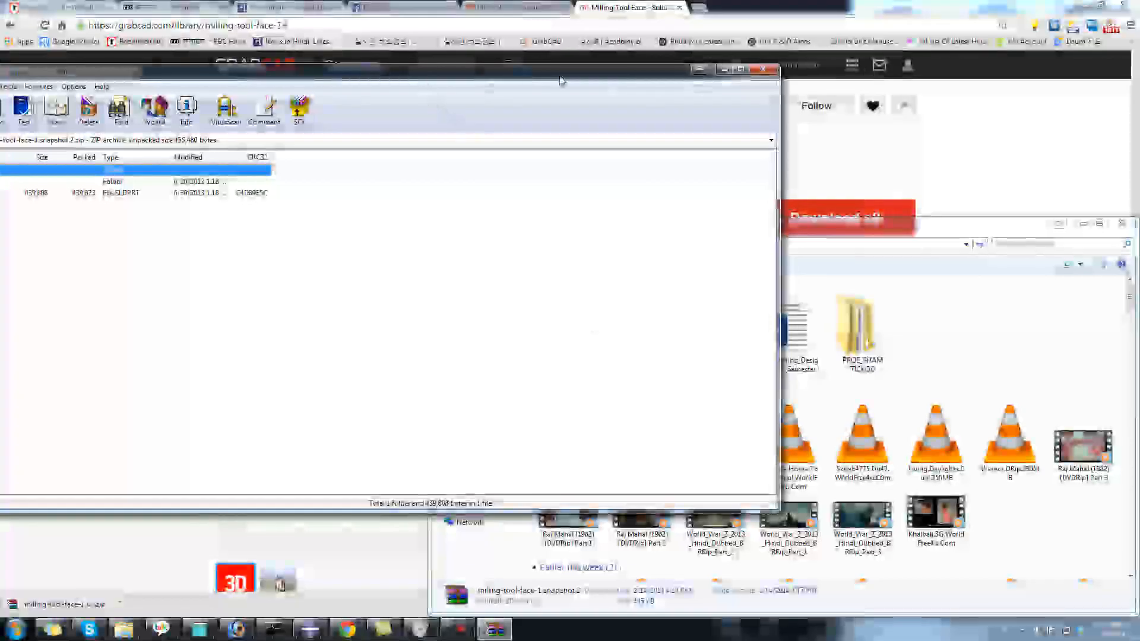
pyautogui.click(424, 300)
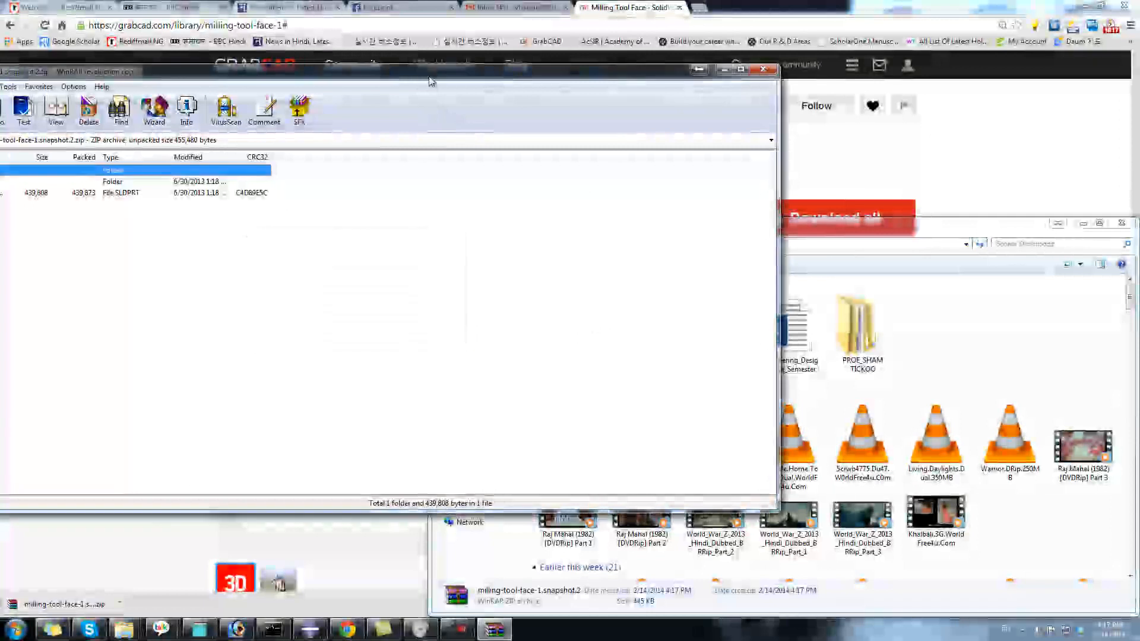
pyautogui.moveTo(432, 79); pyautogui.dragTo(836, 101)
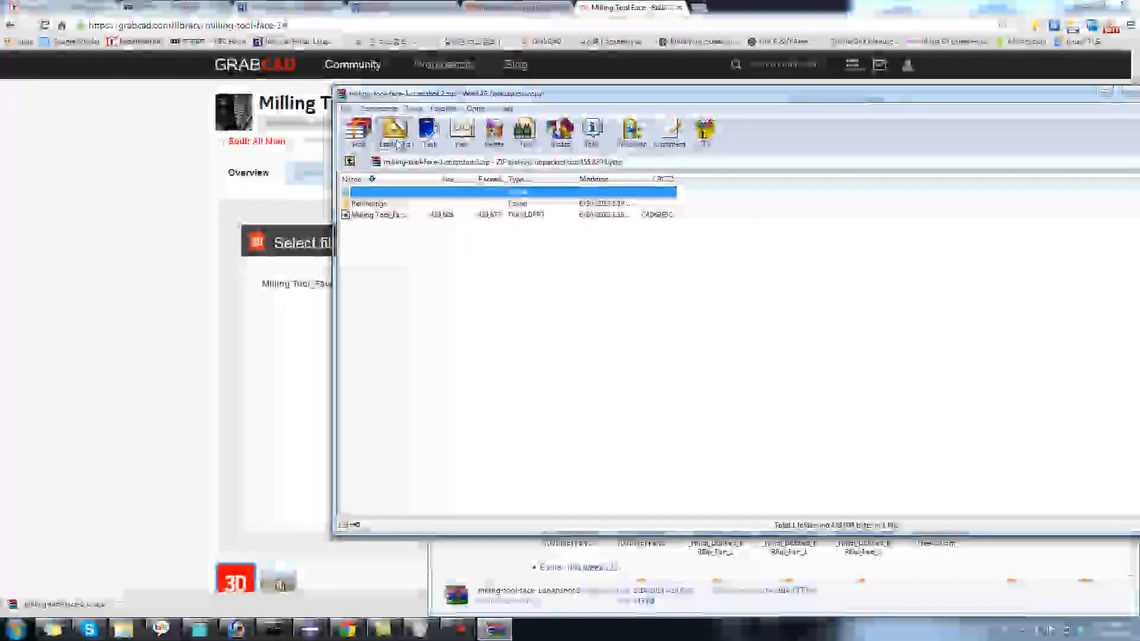
pyautogui.click(395, 133)
pyautogui.click(781, 435)
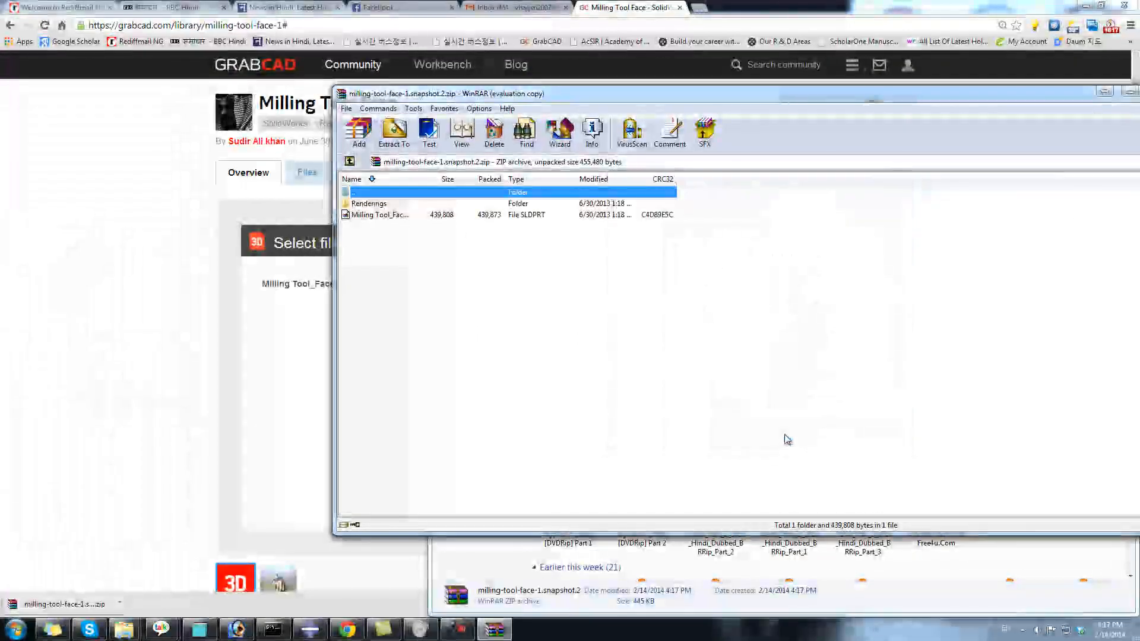
pyautogui.moveTo(963, 83); pyautogui.dragTo(528, 447)
pyautogui.doubleClick(865, 329)
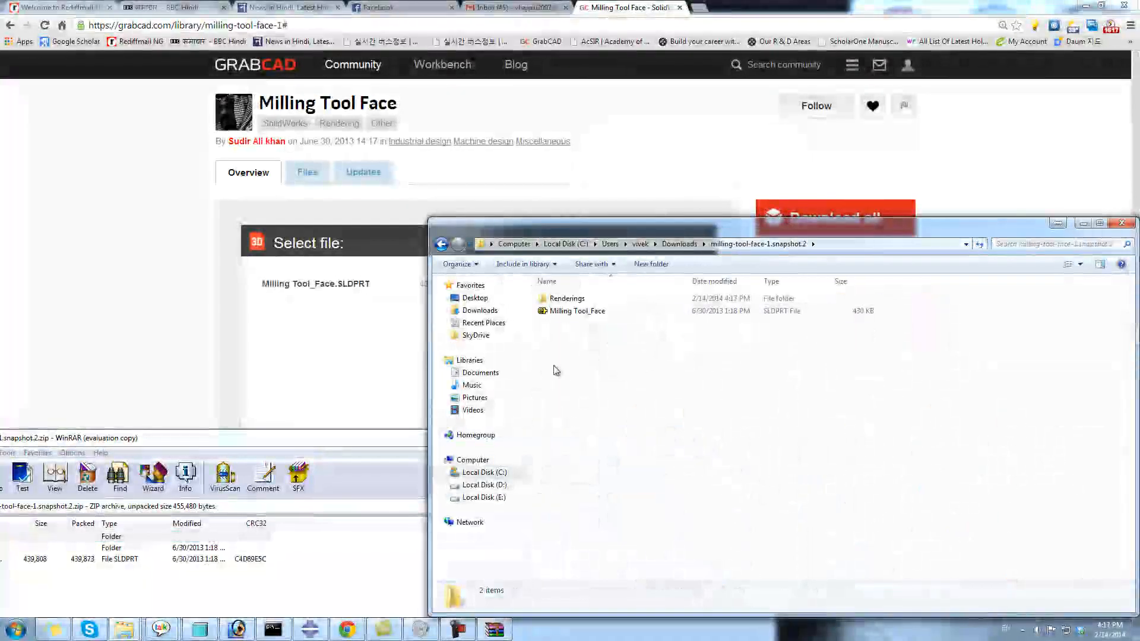
# Step: Open the extracted Milling Tool_Face part file and look at the rendering image in the Renderings folder
pyautogui.click(569, 311)
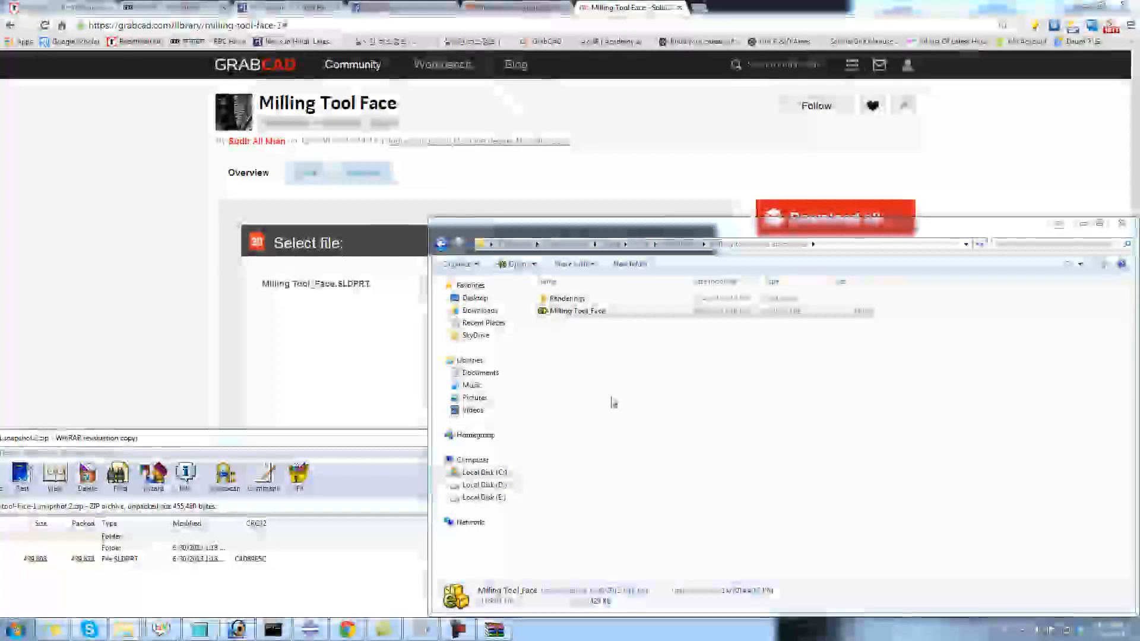
pyautogui.click(813, 357)
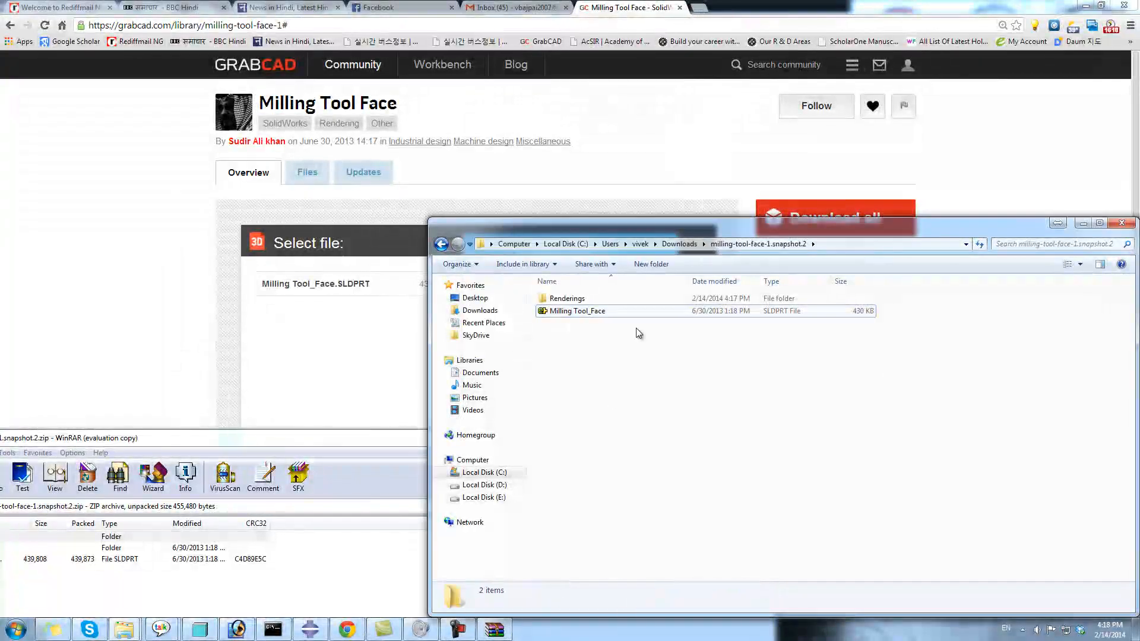
pyautogui.doubleClick(579, 299)
pyautogui.doubleClick(566, 314)
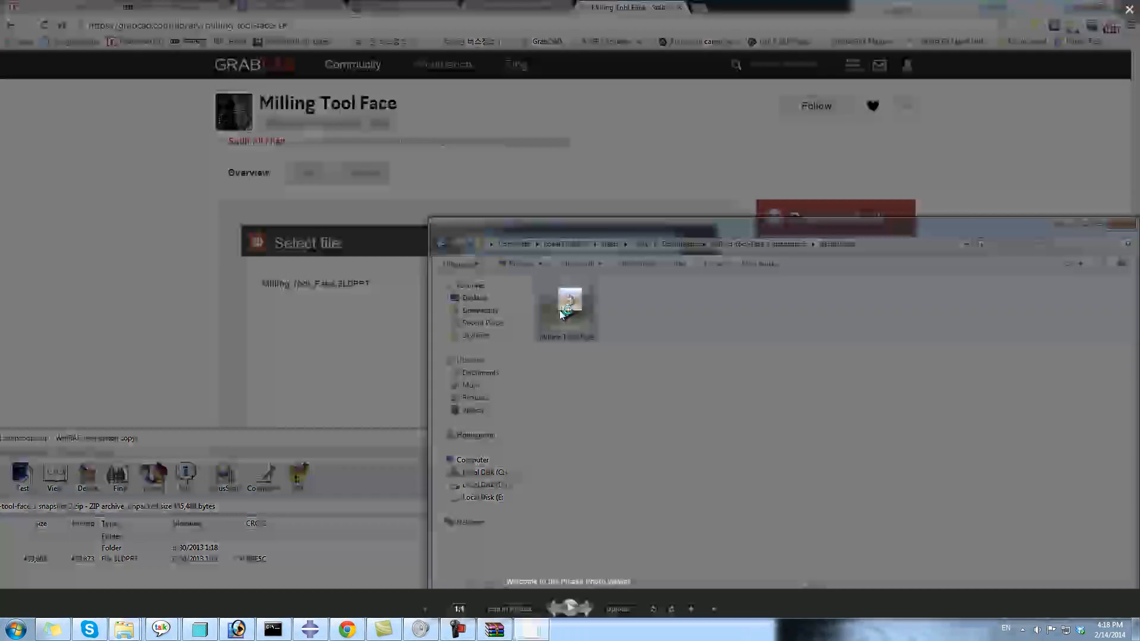
pyautogui.scroll(-5, 582, 323)
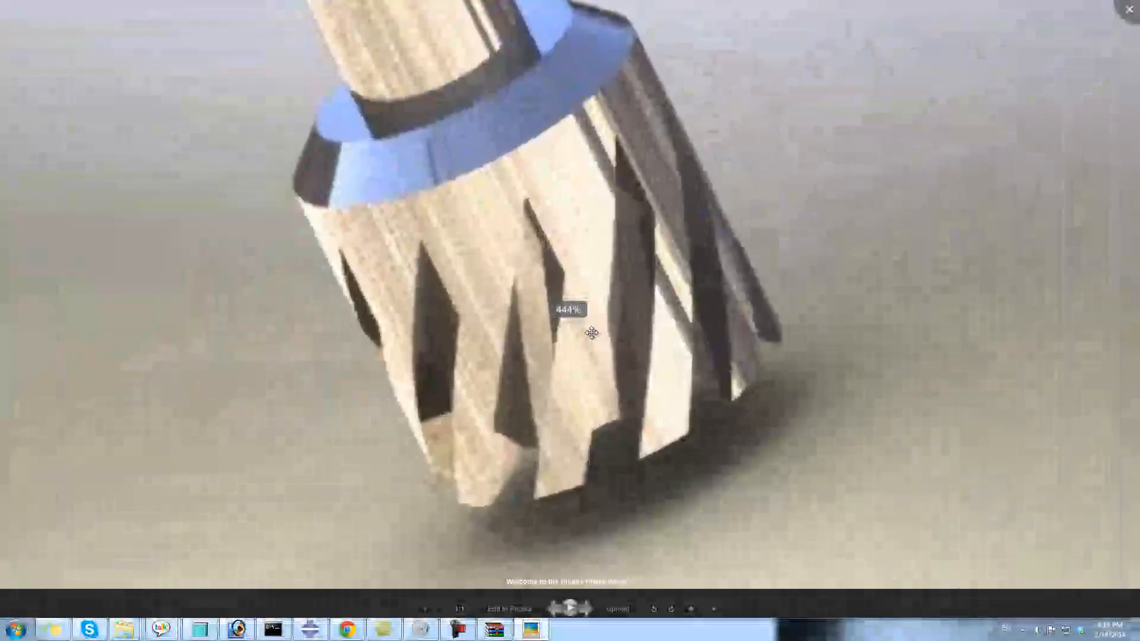
pyautogui.click(1128, 10)
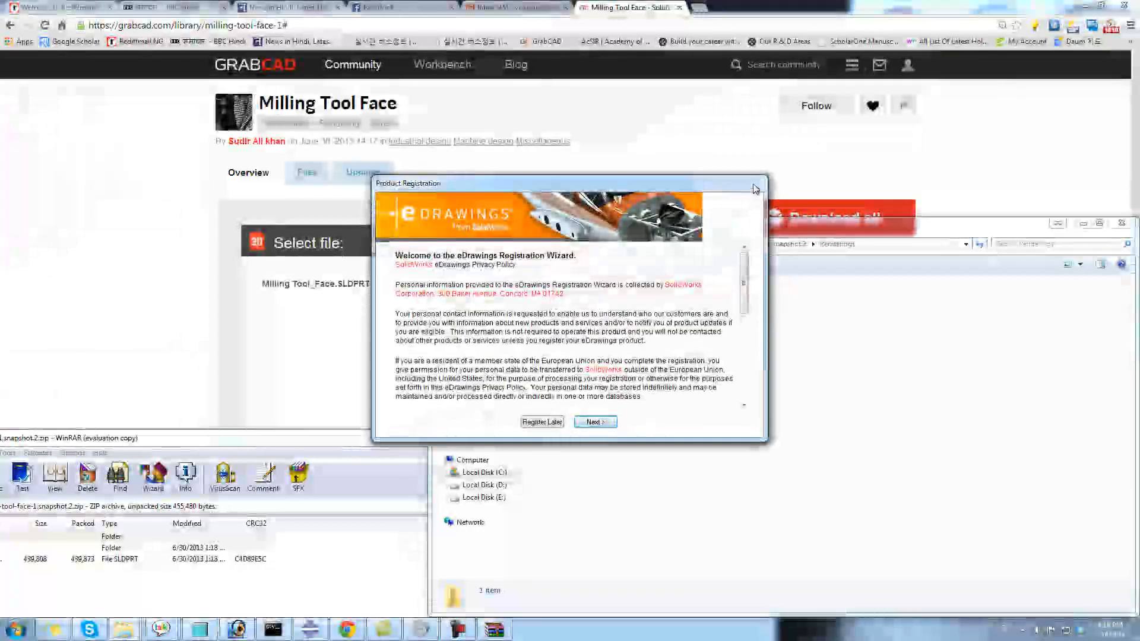
# Step: Dismiss the eDrawings registration, accept No Graphics Boost, and examine the Milling Tool_Face part from another angle
pyautogui.moveTo(734, 184); pyautogui.dragTo(791, 186)
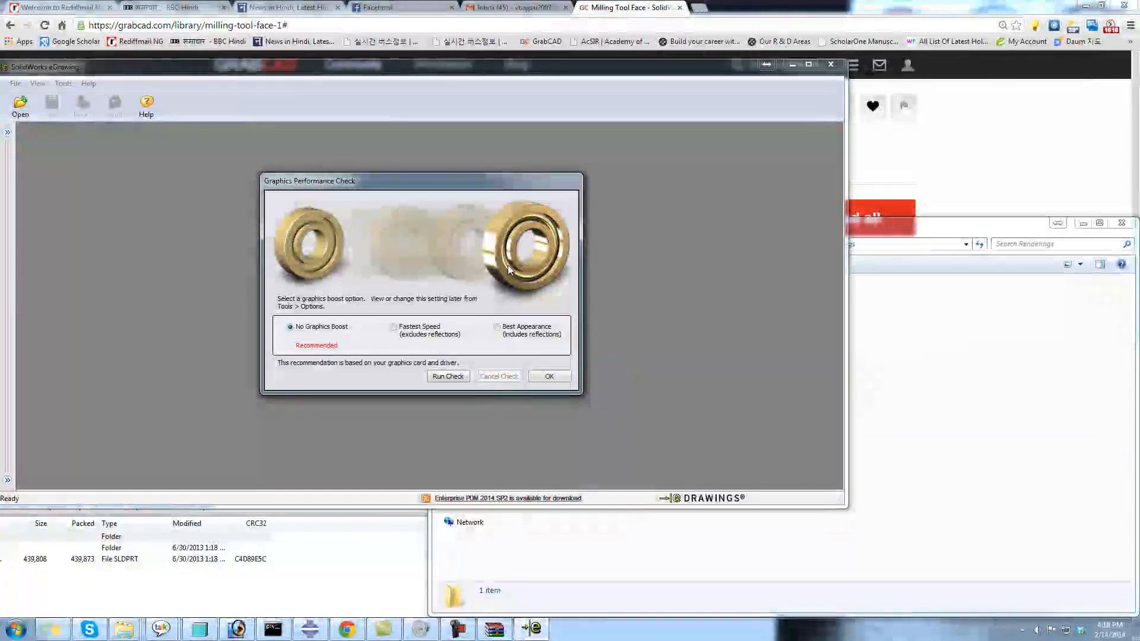
pyautogui.click(566, 380)
pyautogui.moveTo(402, 361); pyautogui.dragTo(288, 260)
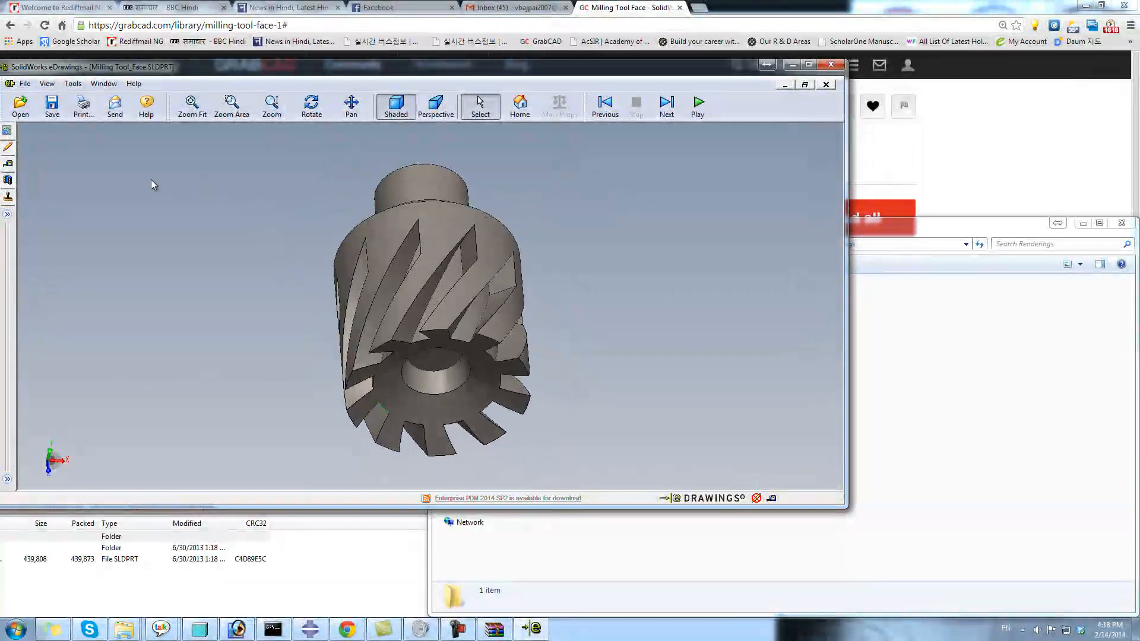
# Step: Return to the milling-tool-face-1.snapshot.2 folder in the file explorer and copy the Milling Tool_Face part file
pyautogui.click(1005, 394)
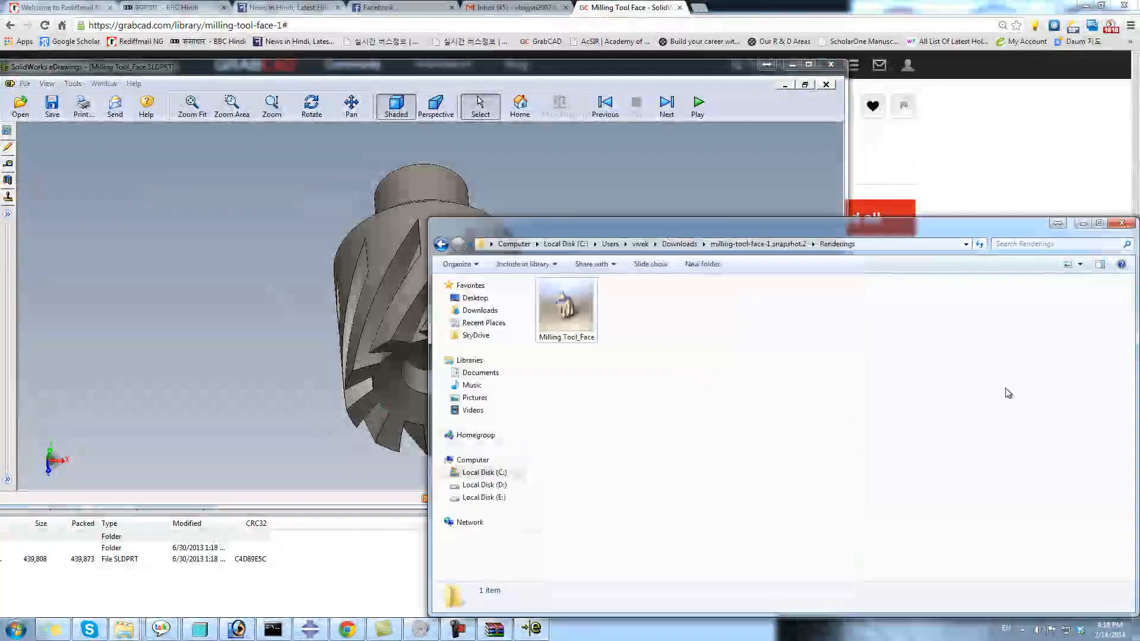
pyautogui.click(791, 245)
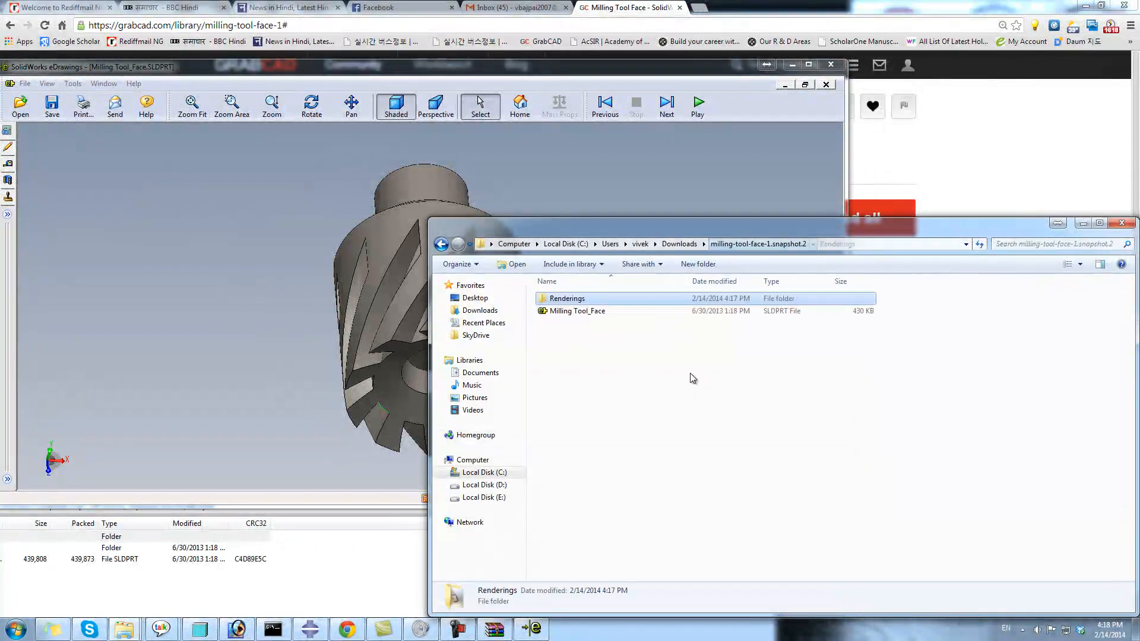
pyautogui.click(595, 312)
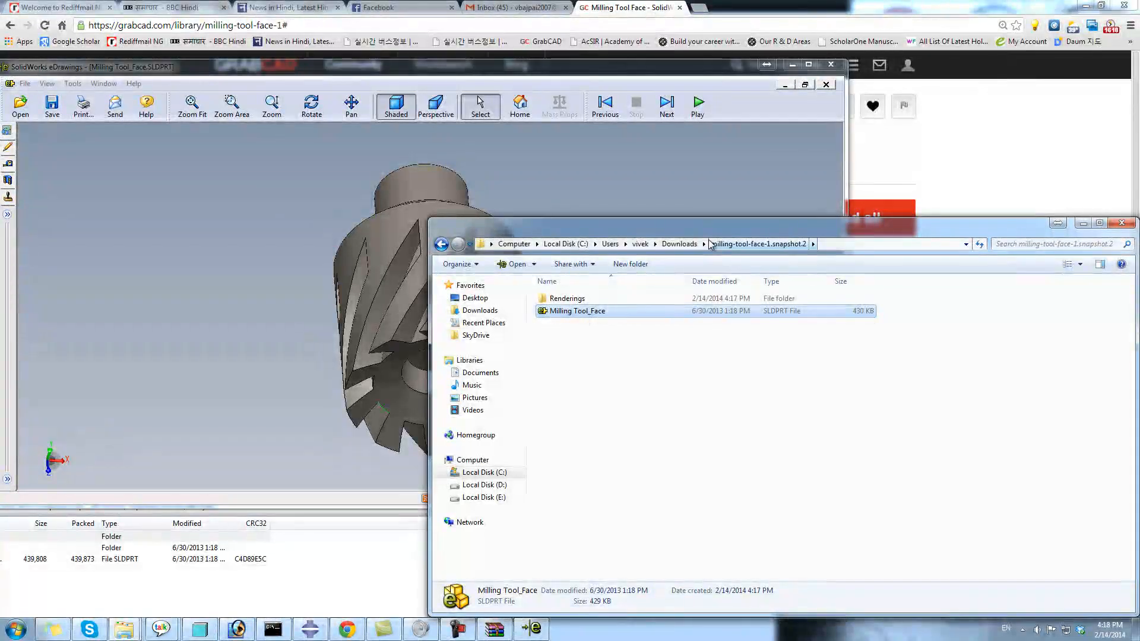
pyautogui.rightClick(575, 312)
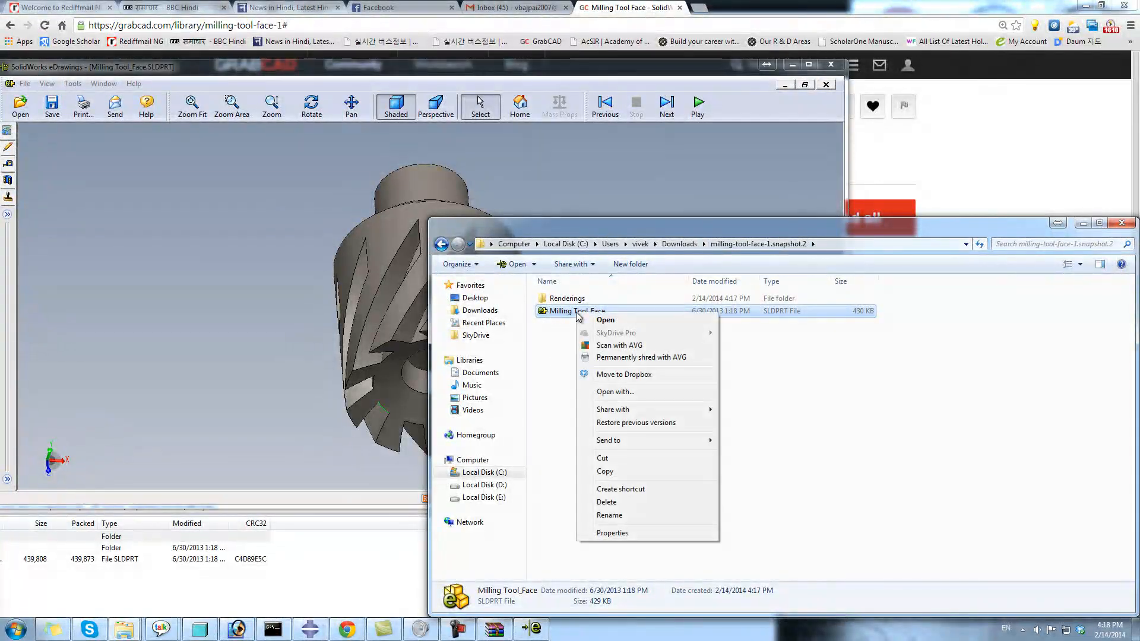
pyautogui.click(599, 471)
# Step: Go to Local Disk (D:) and create a new folder named dmk
pyautogui.press('super')
pyautogui.click(201, 436)
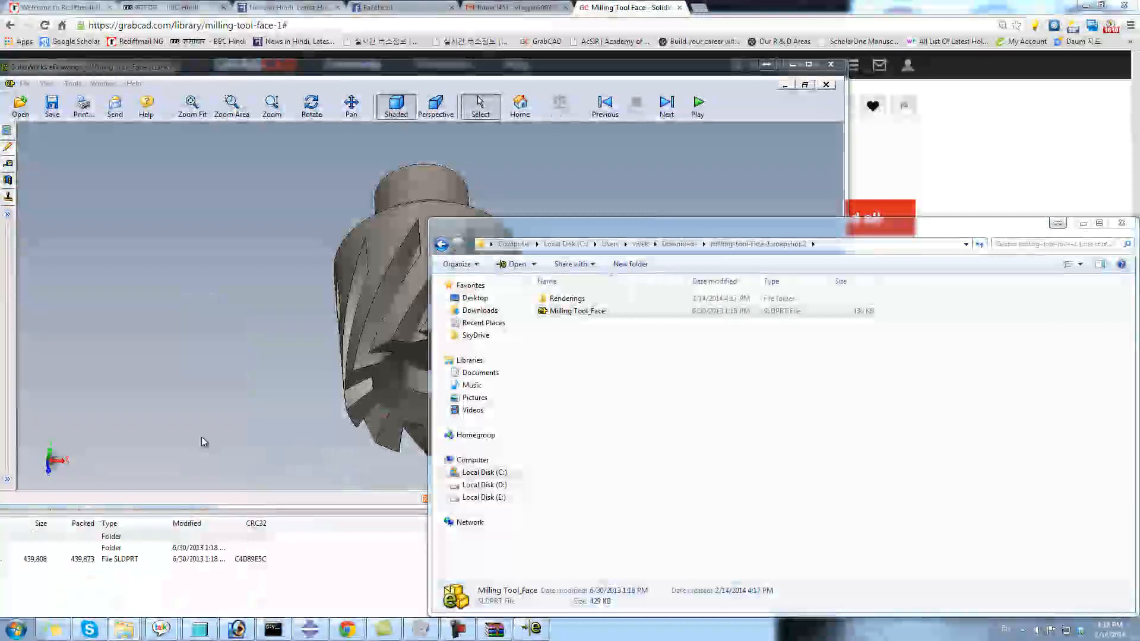
pyautogui.doubleClick(742, 306)
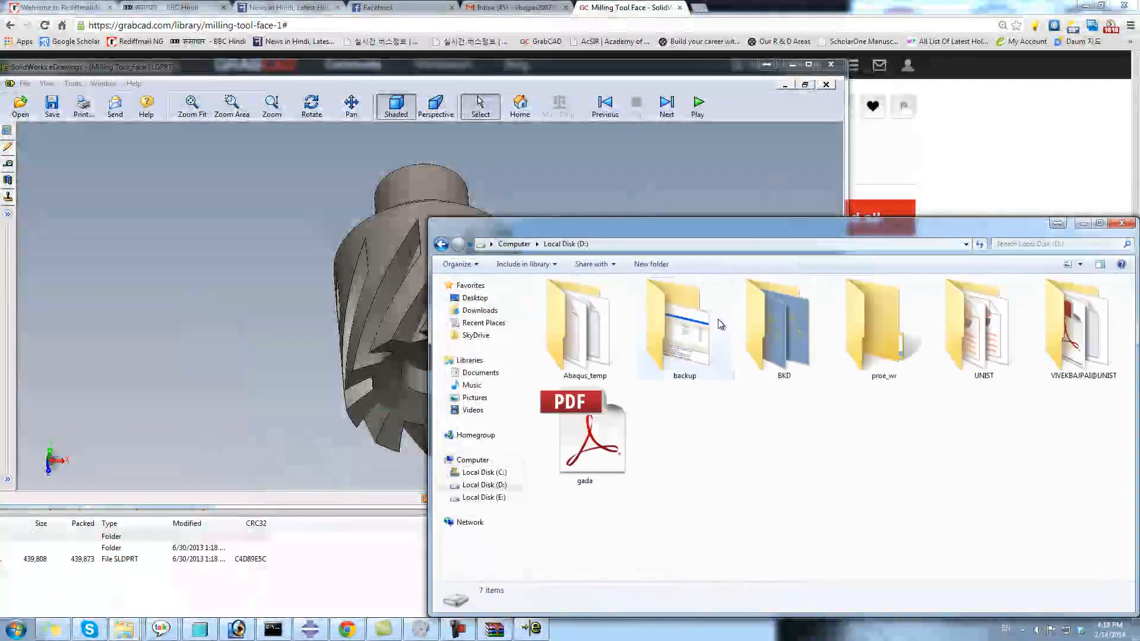
pyautogui.rightClick(708, 433)
pyautogui.moveTo(807, 587)
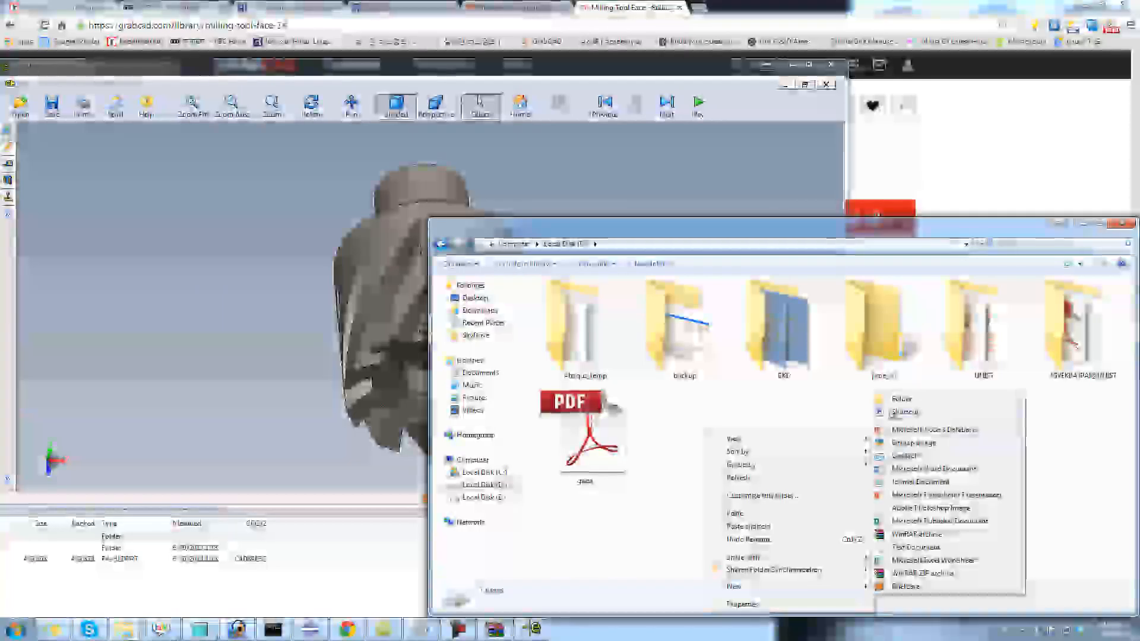
pyautogui.click(903, 399)
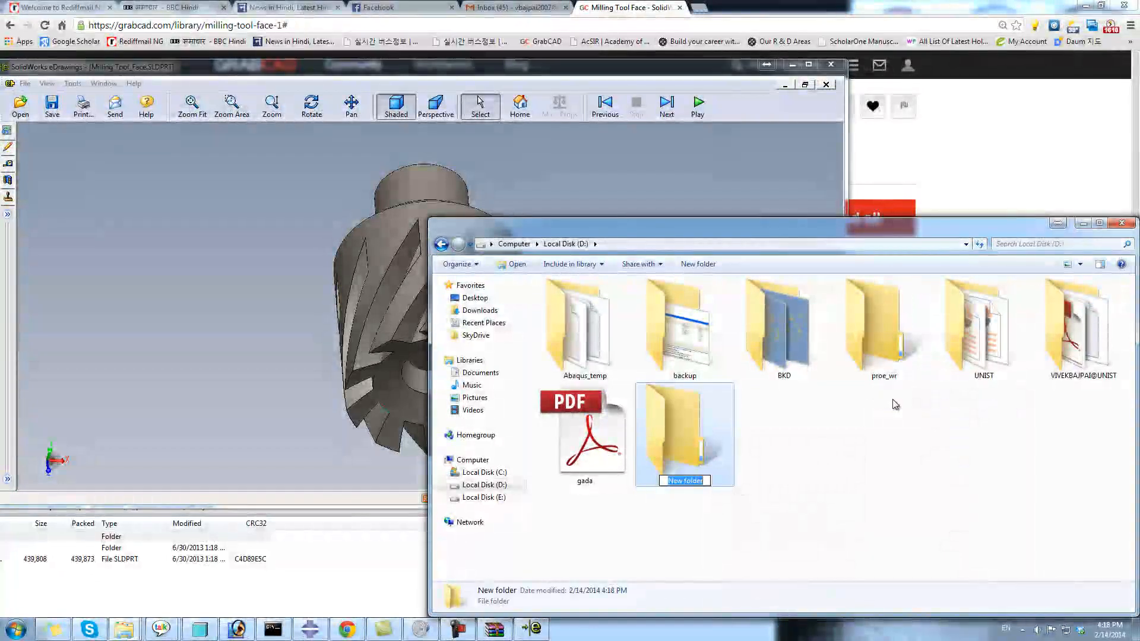
pyautogui.write('dmk')
pyautogui.press('Return')
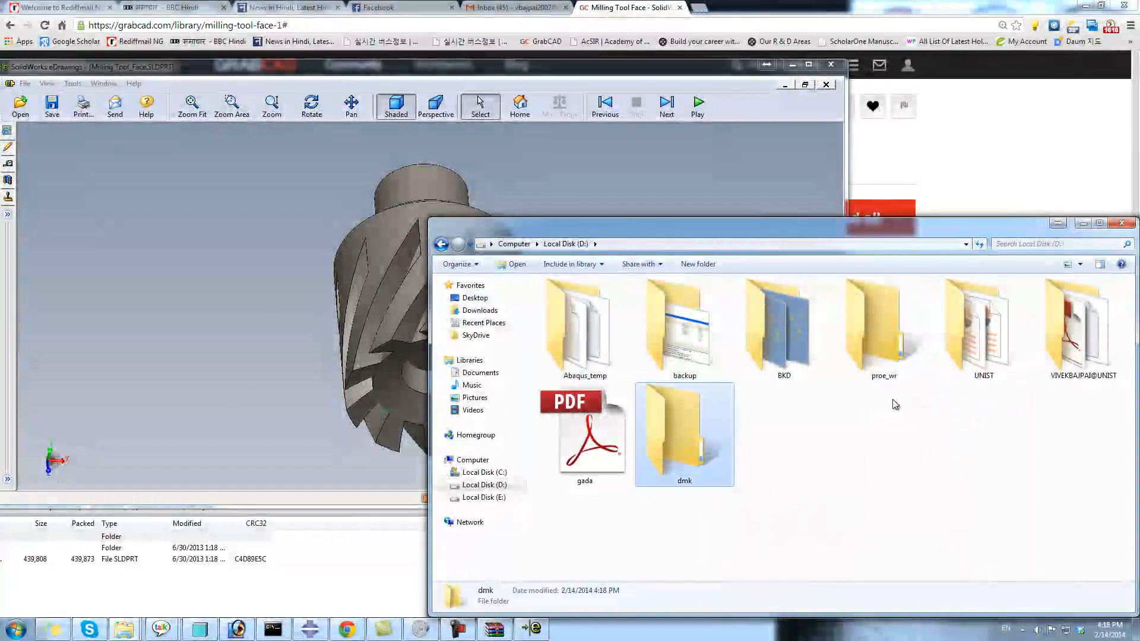
# Step: Paste the copied Milling Tool_Face part file into the dmk folder
pyautogui.press('Return')
pyautogui.rightClick(697, 382)
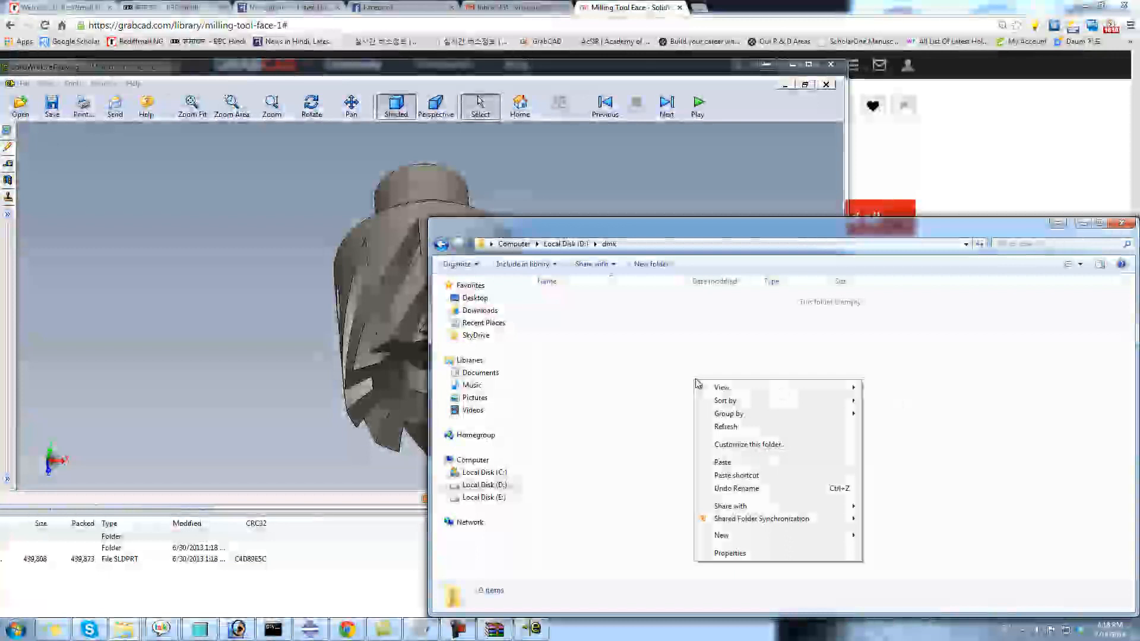
pyautogui.click(731, 463)
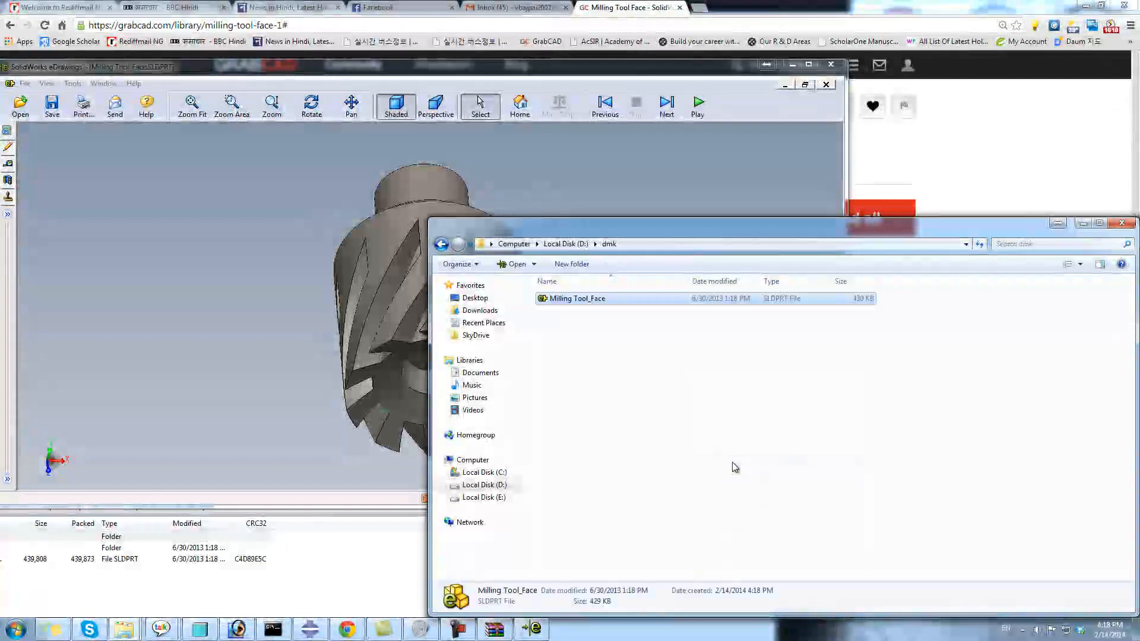
# Step: Switch to Pro/ENGINEER and set the working directory to the dmk folder on drive D
pyautogui.click(200, 629)
pyautogui.click(15, 28)
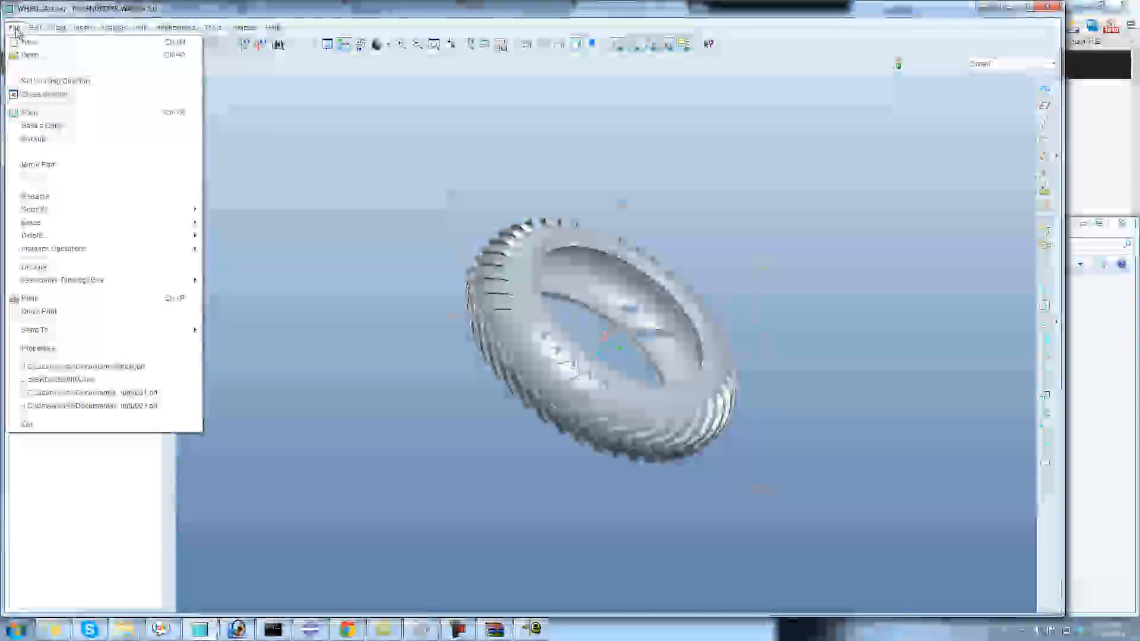
pyautogui.click(59, 81)
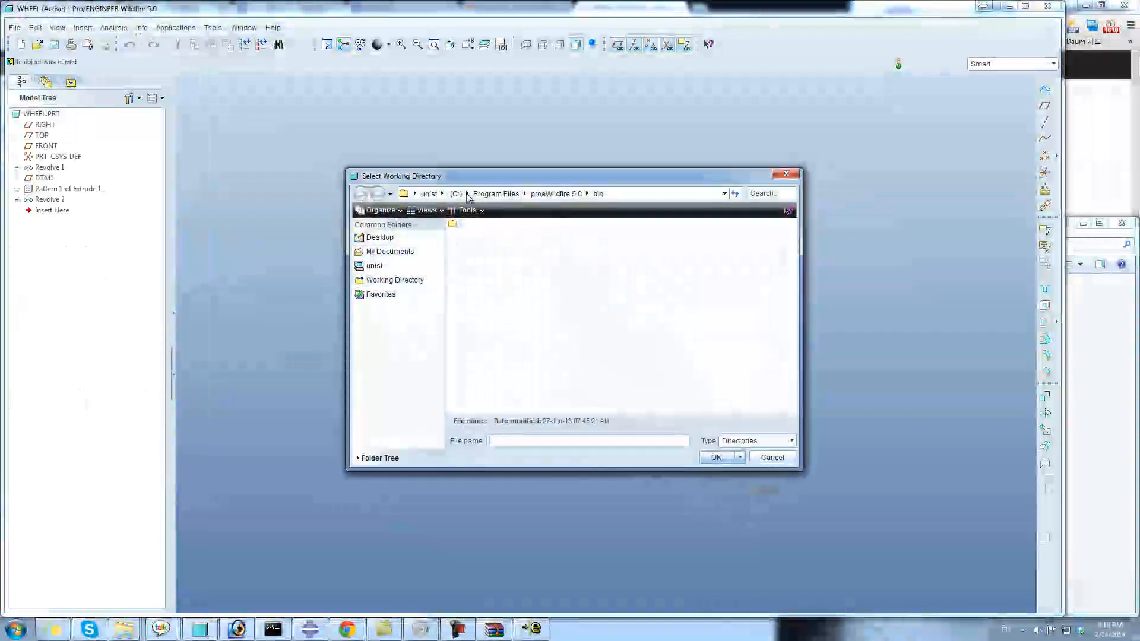
pyautogui.click(429, 193)
pyautogui.click(463, 248)
pyautogui.doubleClick(461, 248)
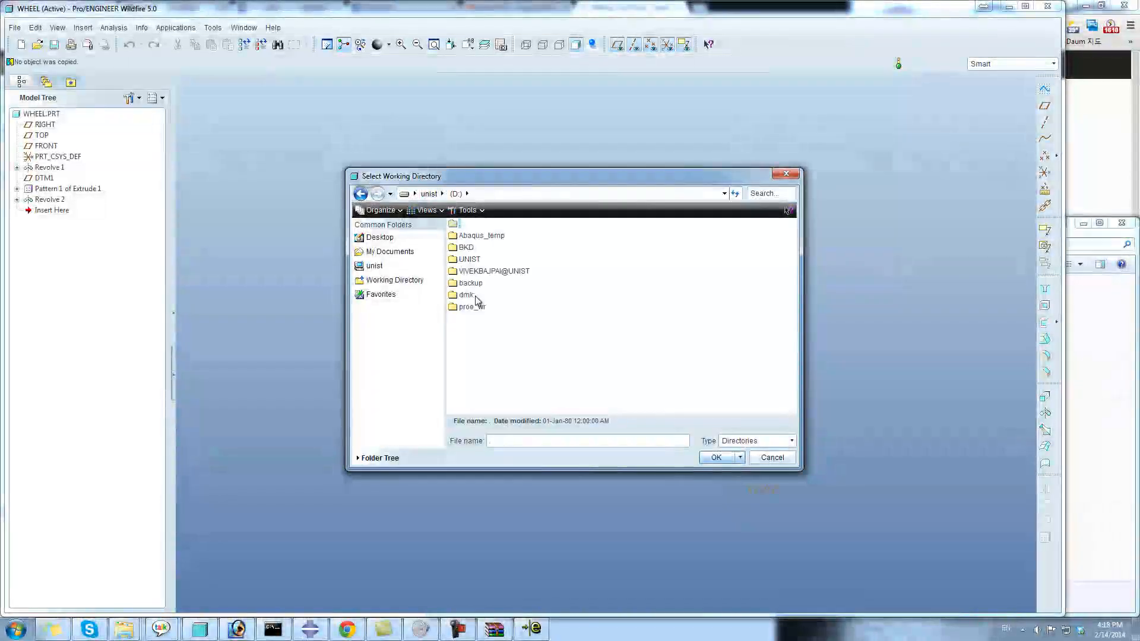
pyautogui.doubleClick(466, 295)
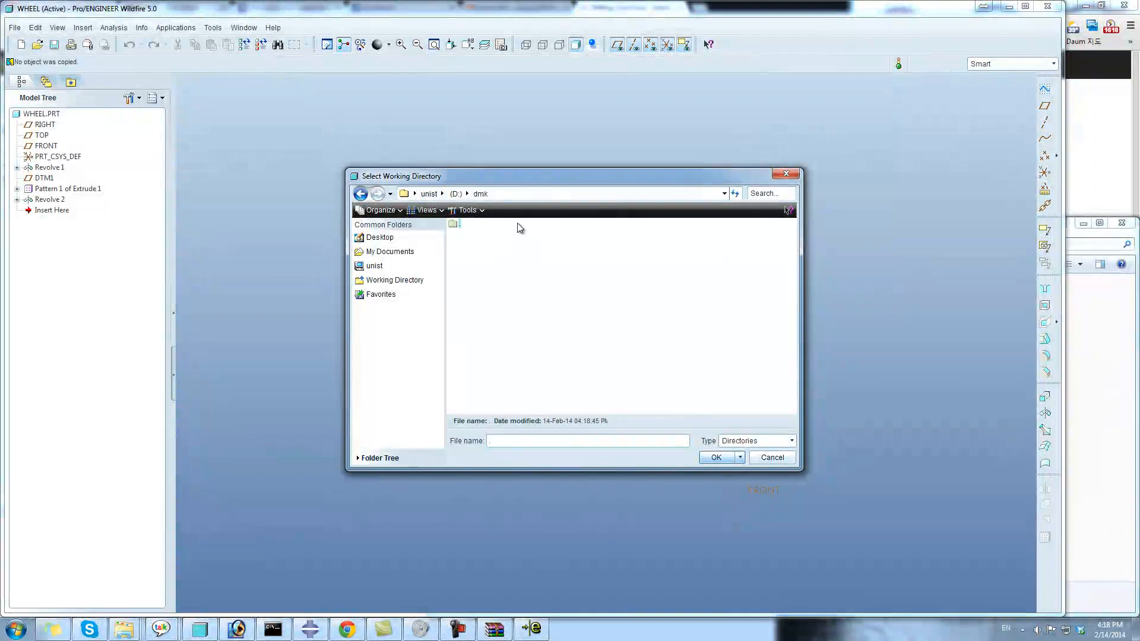
pyautogui.click(712, 459)
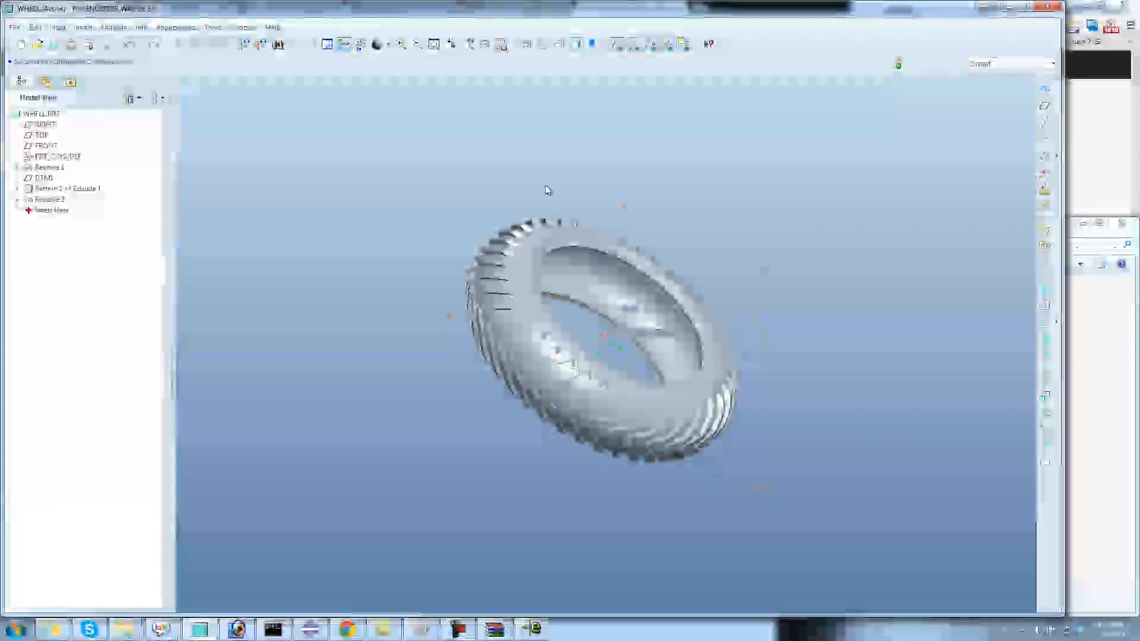
# Step: Try to list the dmk folder's part files for opening, using type Part (*.prt) and the name filter *.*
pyautogui.click(16, 28)
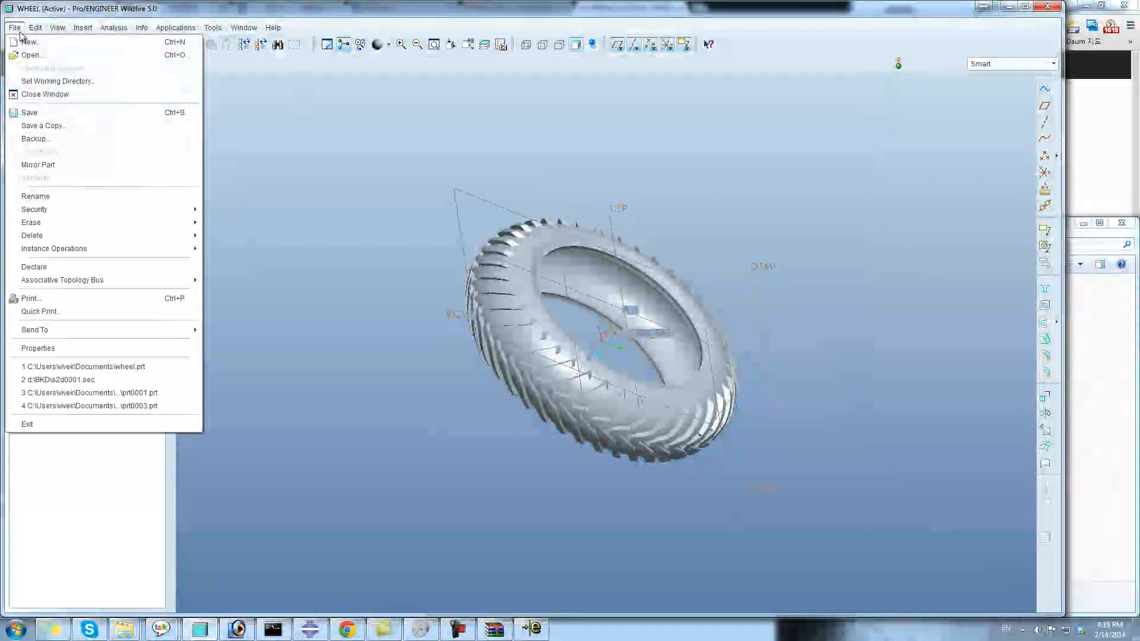
pyautogui.click(31, 54)
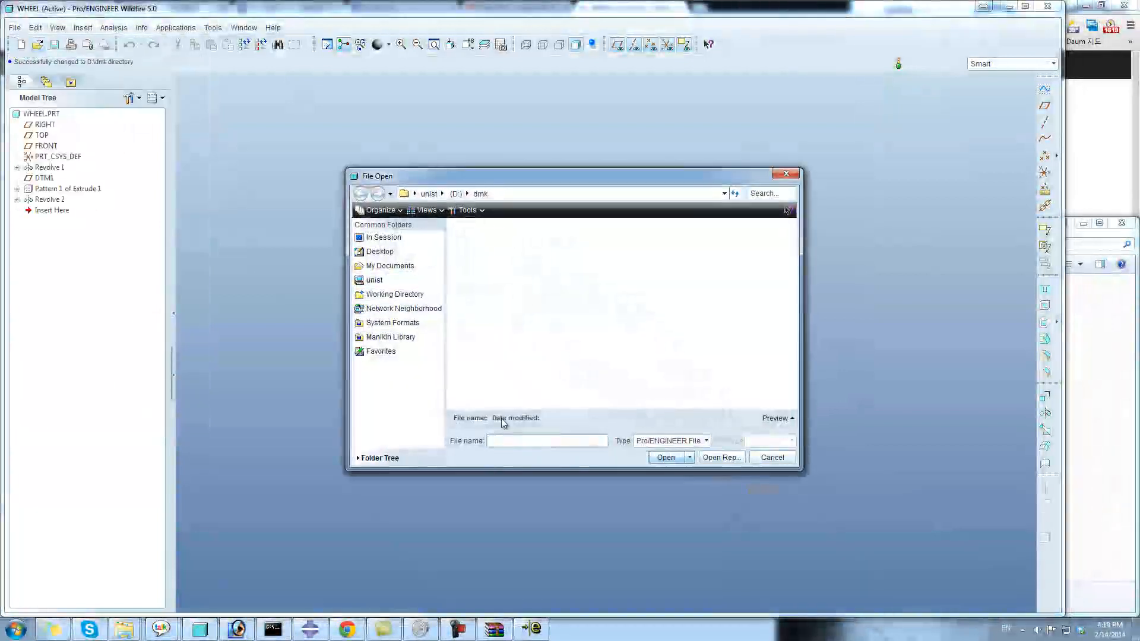
pyautogui.click(704, 443)
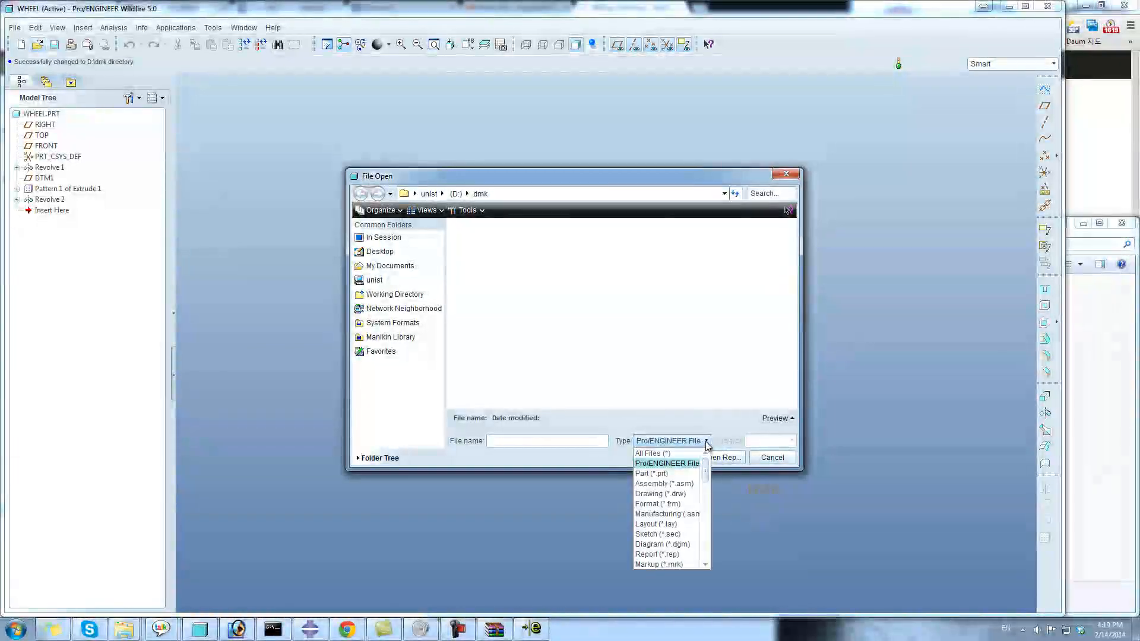
pyautogui.click(686, 474)
pyautogui.click(521, 441)
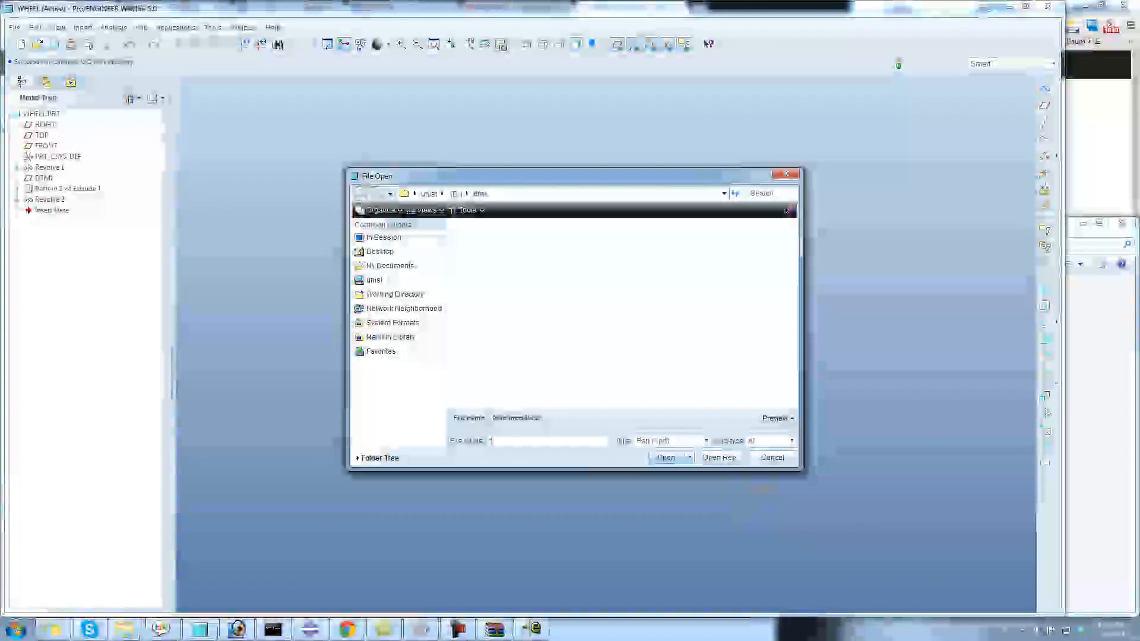
pyautogui.write('*.*')
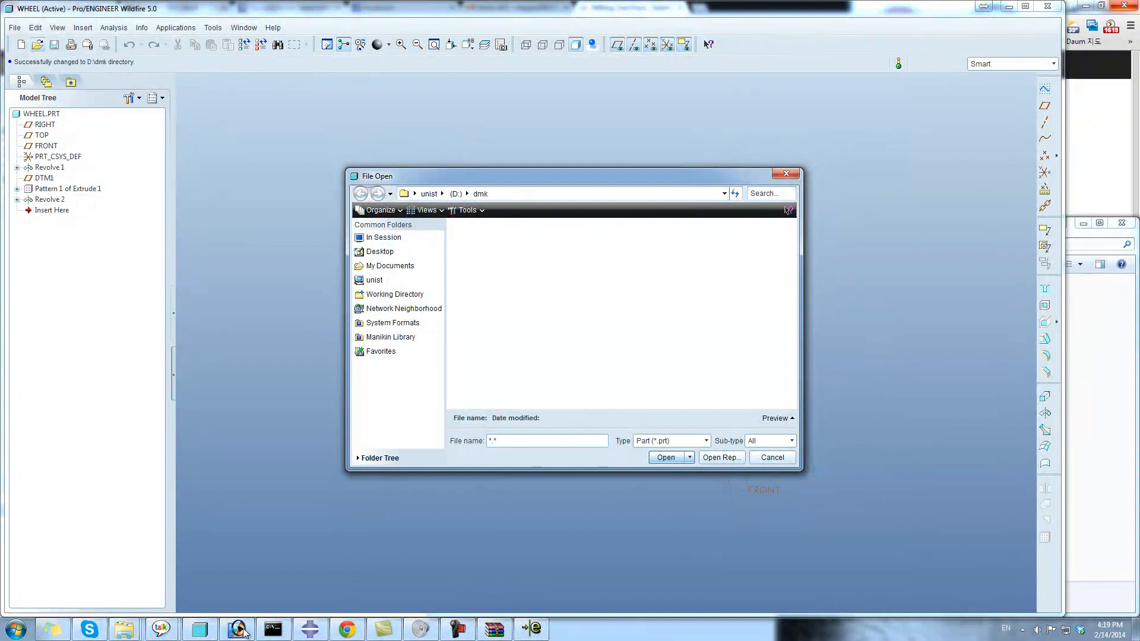
# Step: Switch to the dmk folder in the file explorer and view the Milling Tool_Face file's properties to check its type
pyautogui.moveTo(126, 631)
pyautogui.click(463, 561)
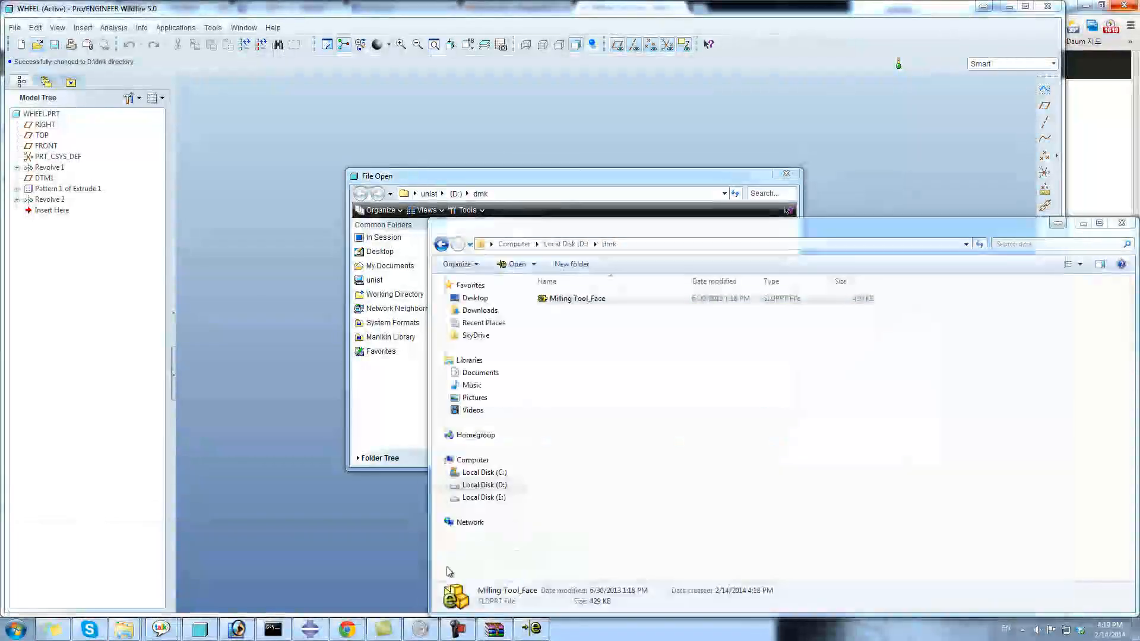
pyautogui.rightClick(580, 301)
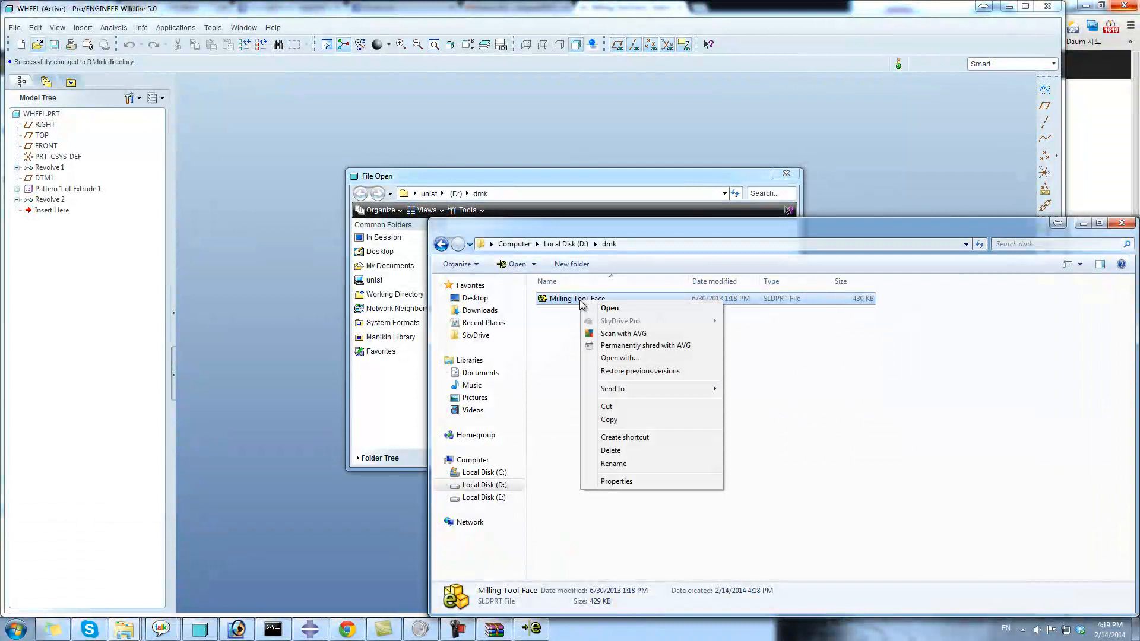
pyautogui.click(627, 486)
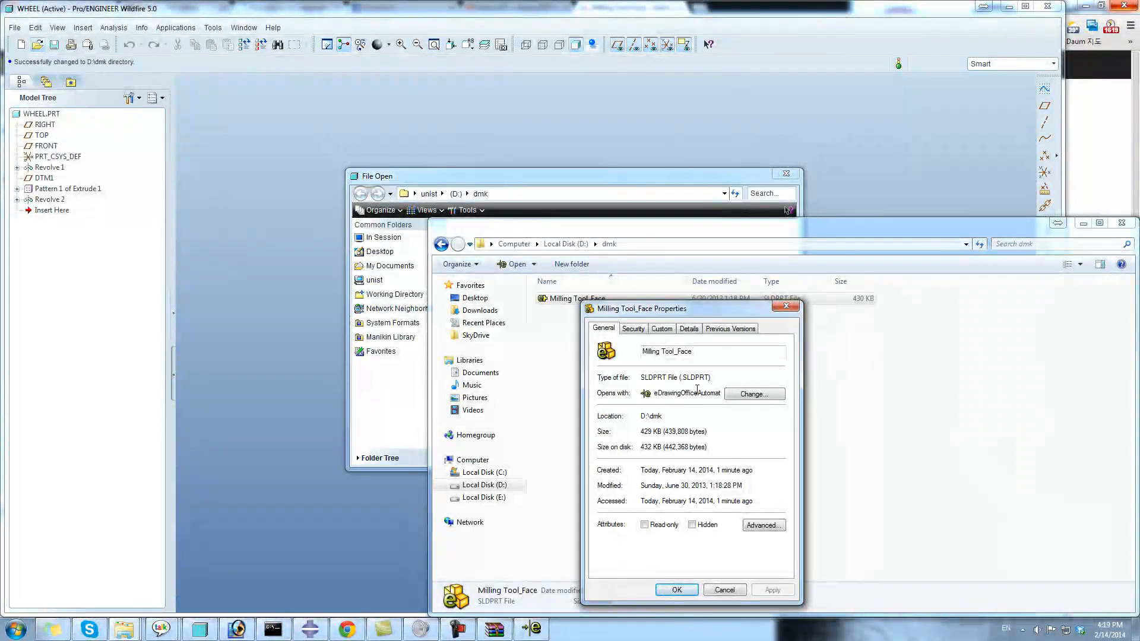
# Step: Return to Pro/ENGINEER's File Open dialog and examine the list of file types for one matching the milling tool part
pyautogui.click(648, 191)
pyautogui.click(594, 363)
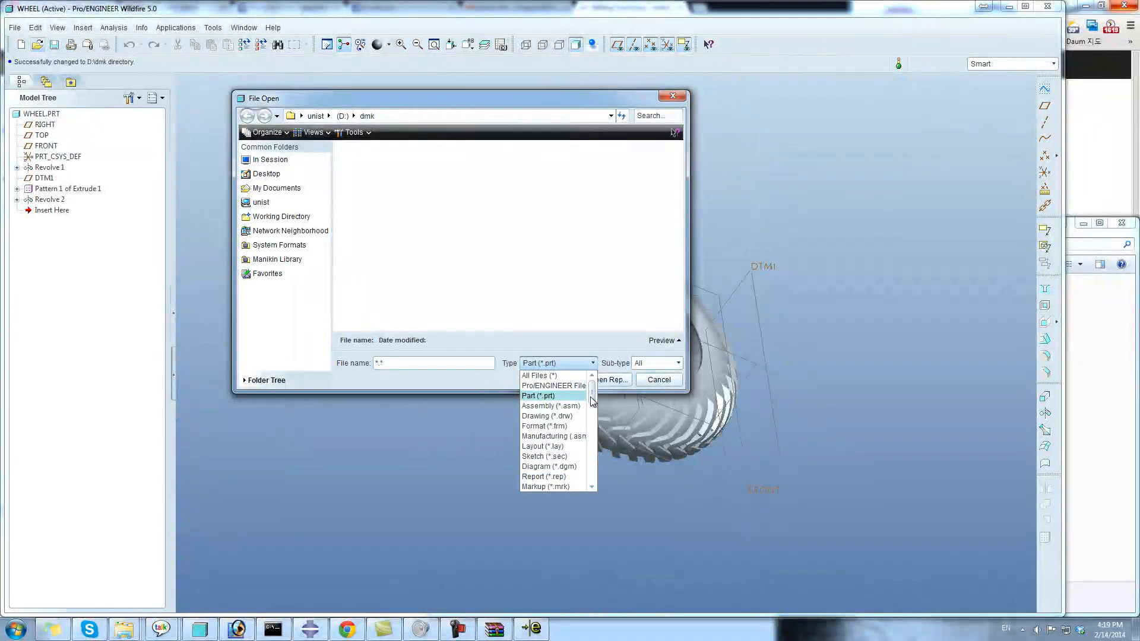
pyautogui.scroll(-2, 570, 416)
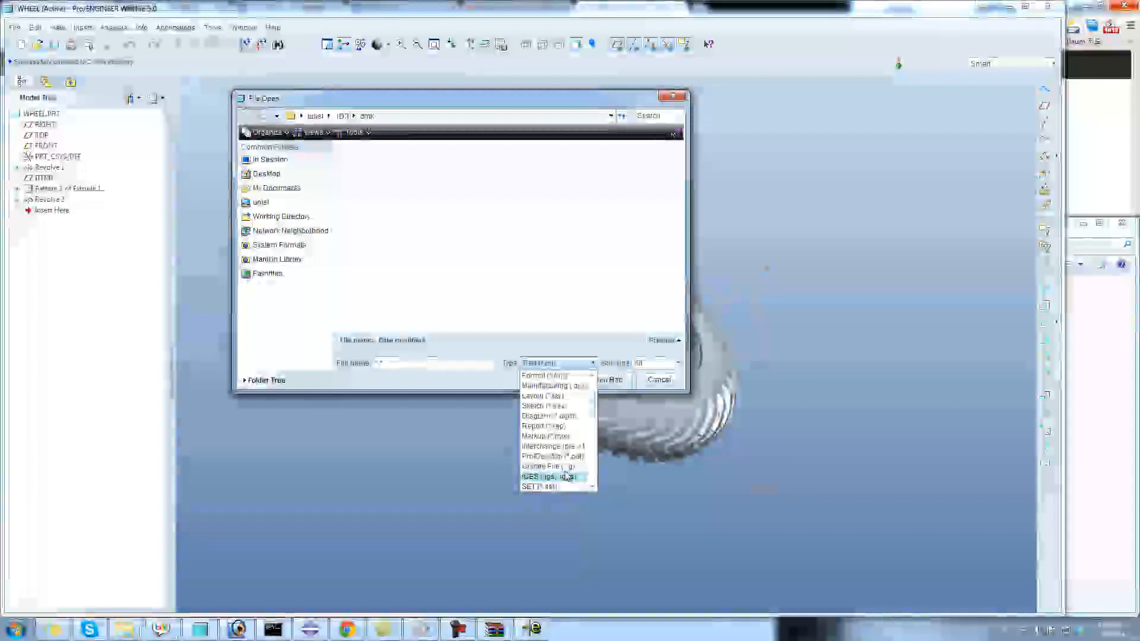
pyautogui.scroll(-2, 569, 477)
pyautogui.scroll(-4, 564, 477)
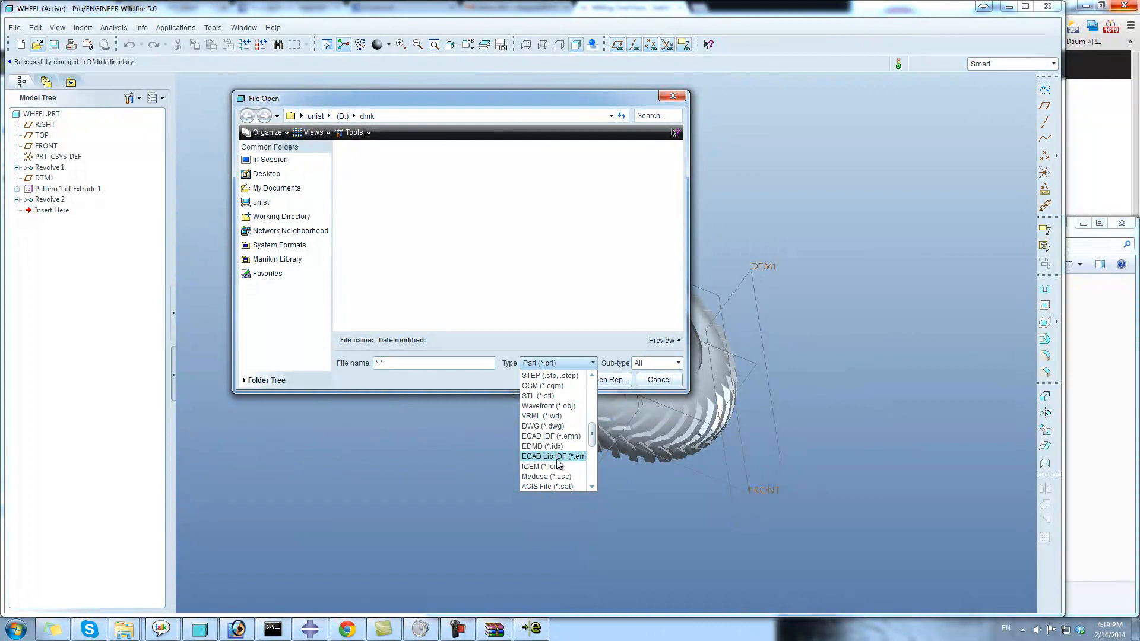
pyautogui.scroll(-2, 561, 454)
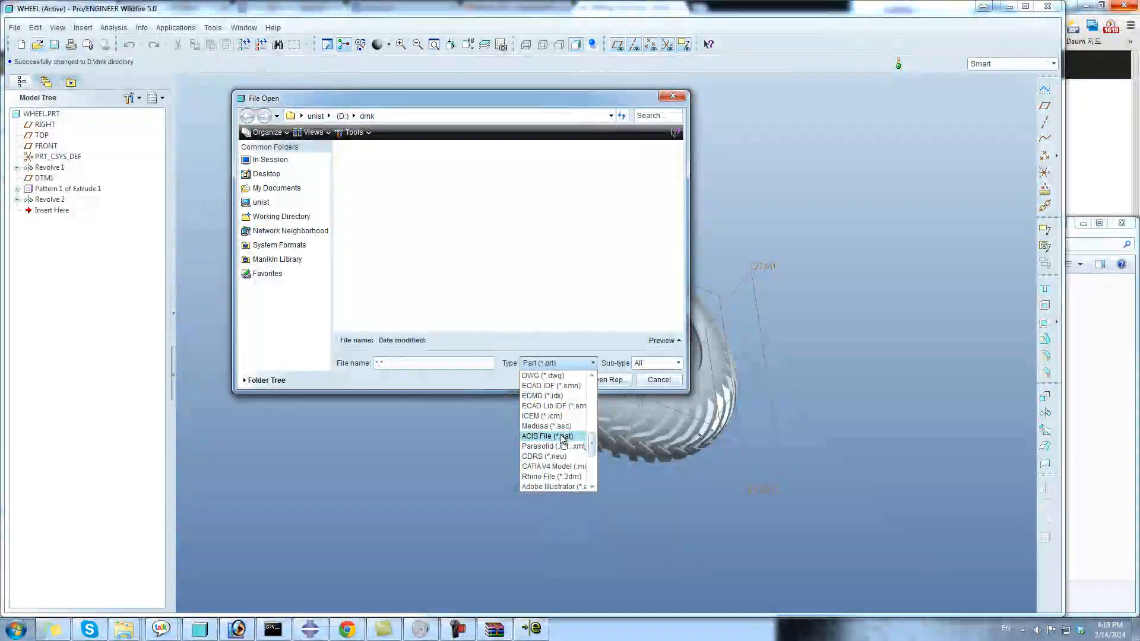
pyautogui.scroll(-2, 593, 463)
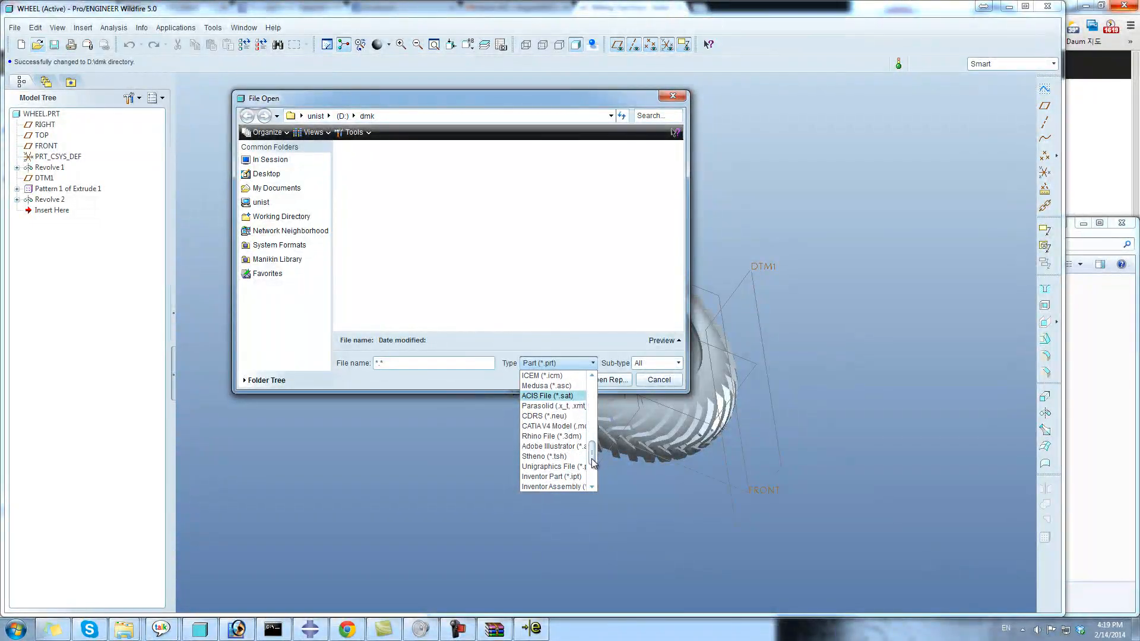
pyautogui.scroll(-2, 591, 459)
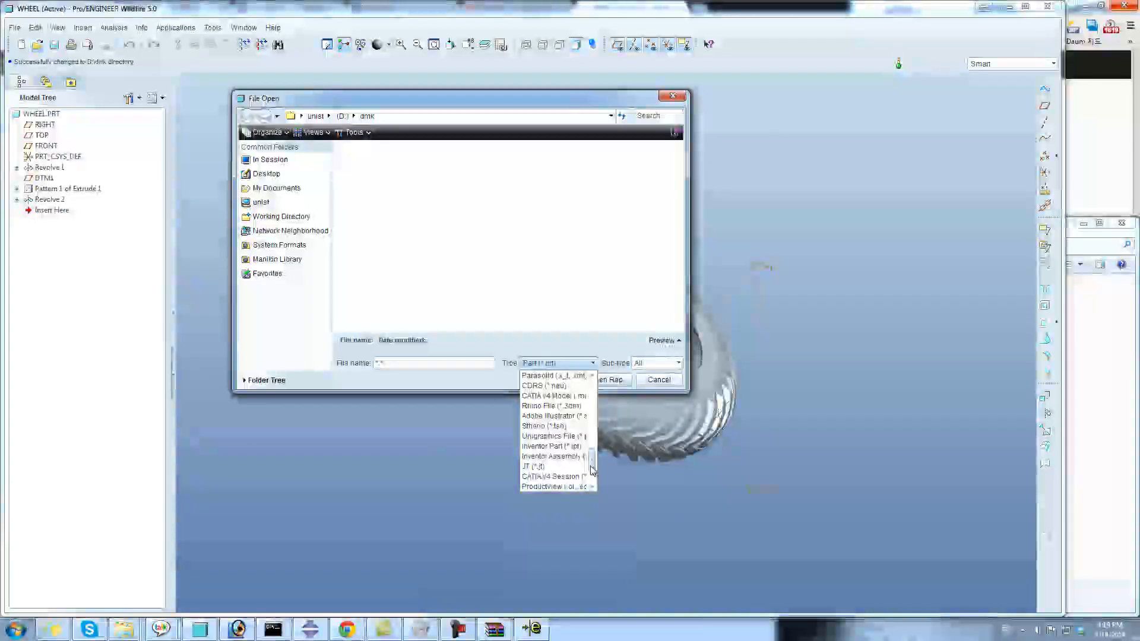
pyautogui.scroll(-5, 592, 489)
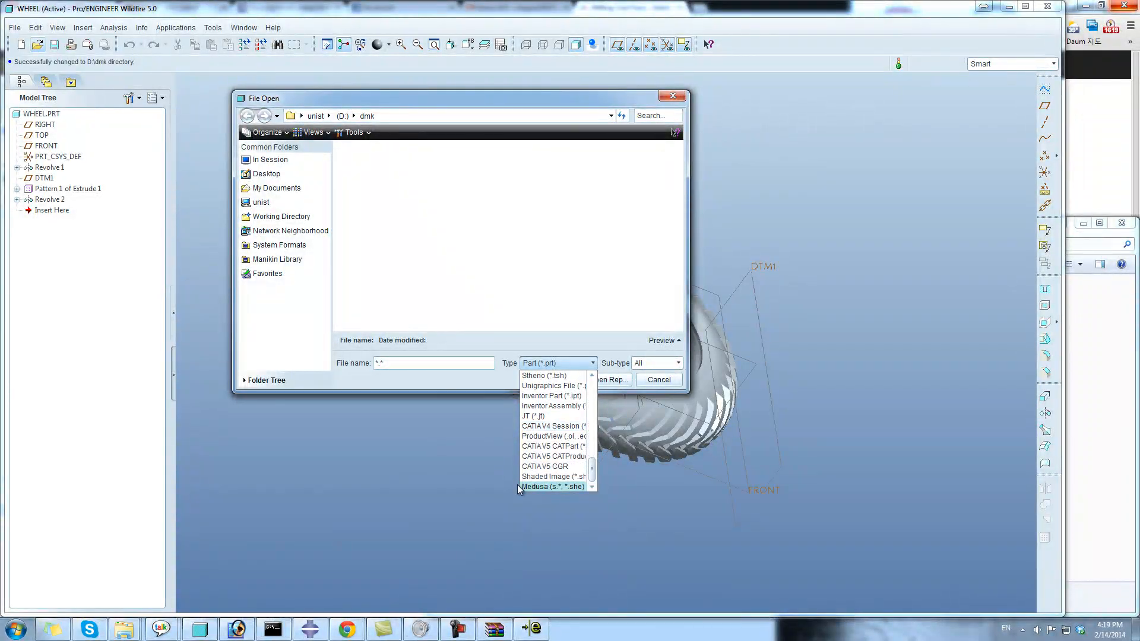
pyautogui.scroll(4, 564, 467)
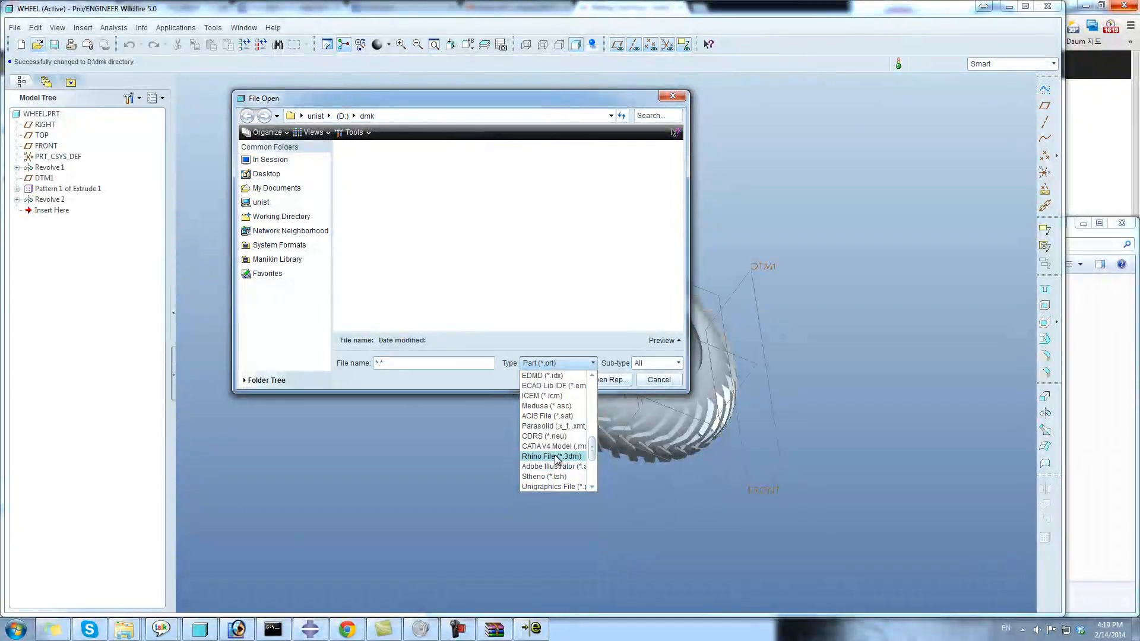
# Step: Try the ACIS File (*.sat) and Pro/Desktop (*.pdt) types to find the part, and cancel the File Open dialog
pyautogui.click(547, 416)
pyautogui.click(591, 364)
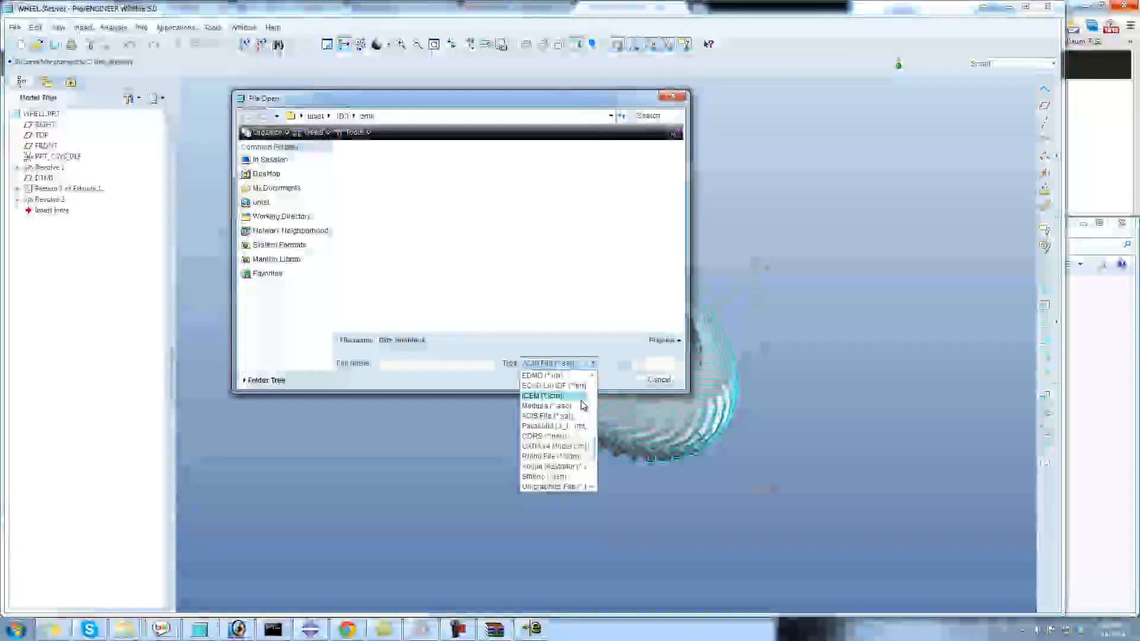
pyautogui.scroll(2, 568, 445)
pyautogui.scroll(2, 568, 445)
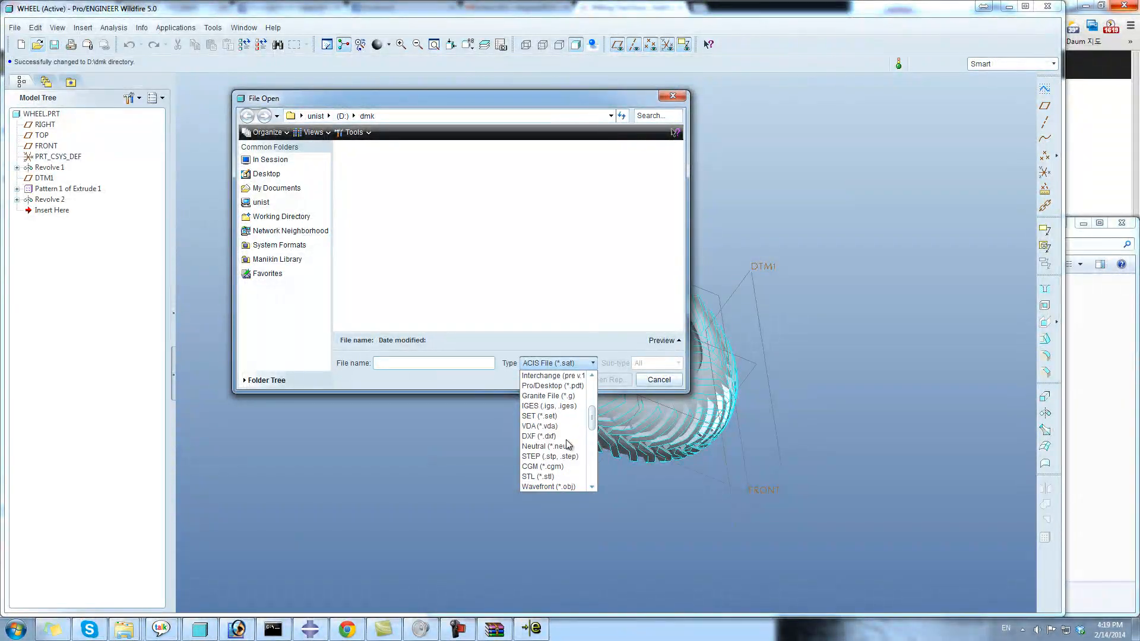
pyautogui.click(552, 386)
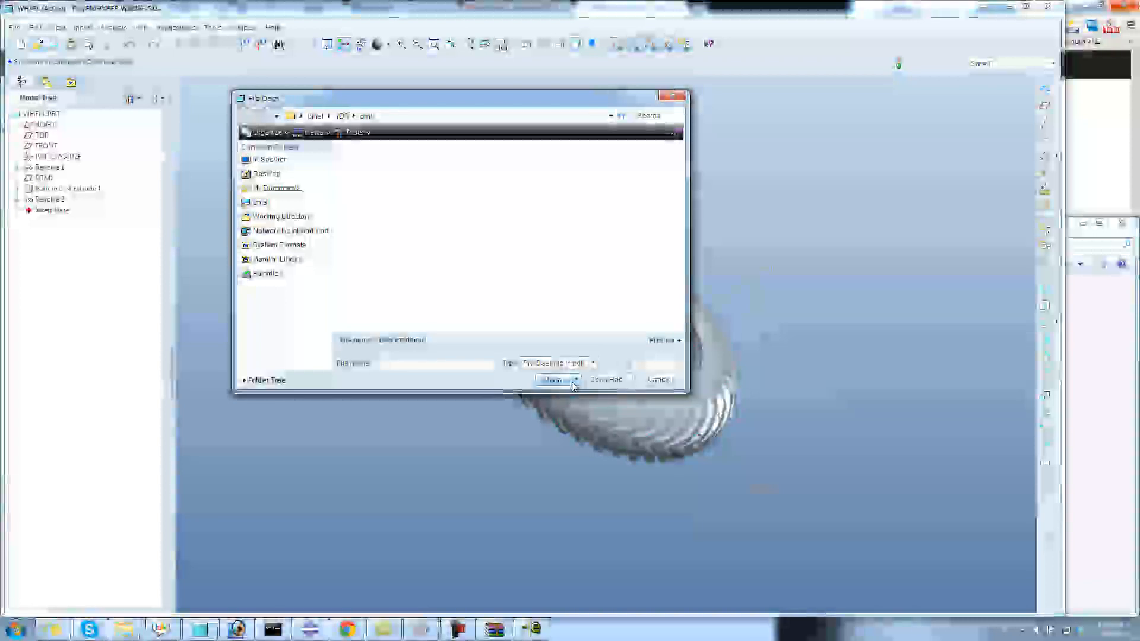
pyautogui.click(659, 380)
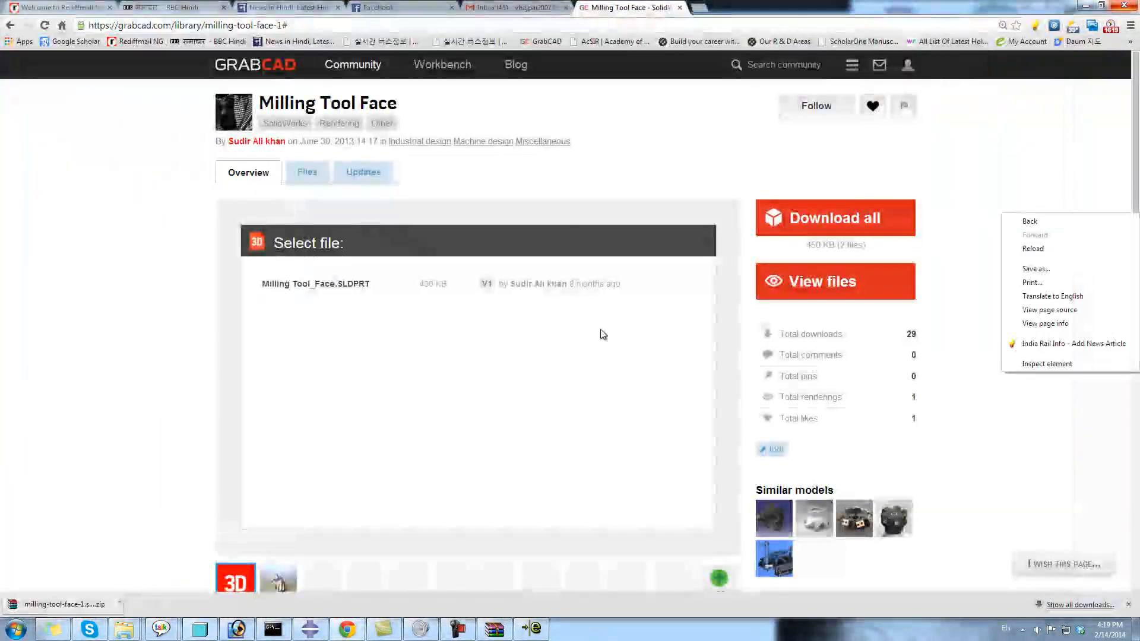
# Step: Go back from the browser to Pro/ENGINEER, reopen the File Open dialog and examine its supported file types again
pyautogui.click(183, 396)
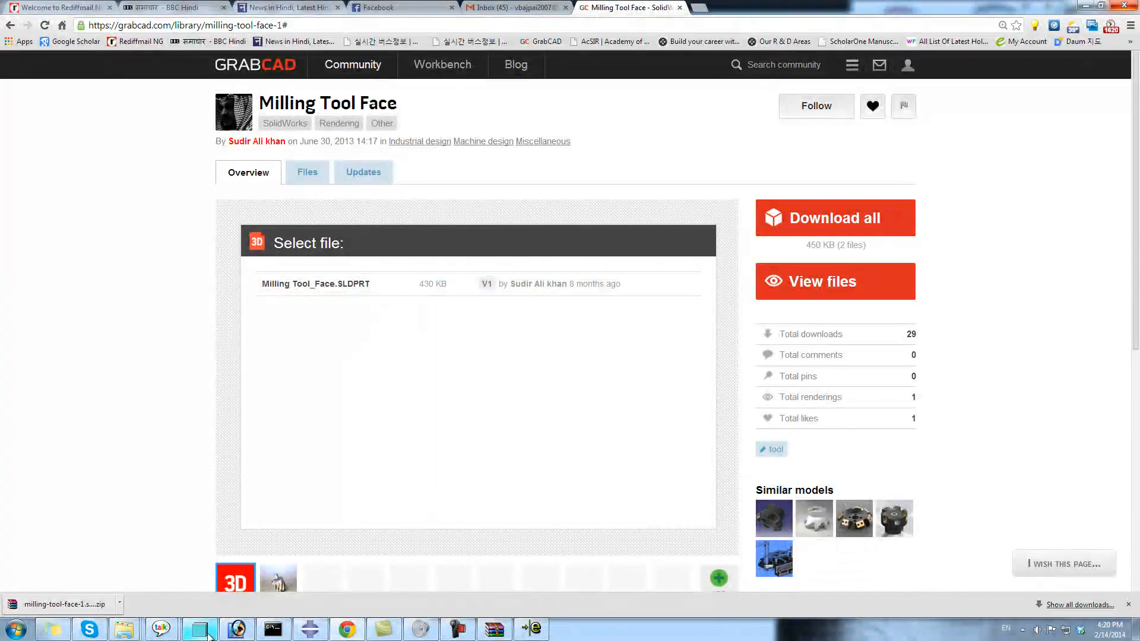
pyautogui.click(235, 631)
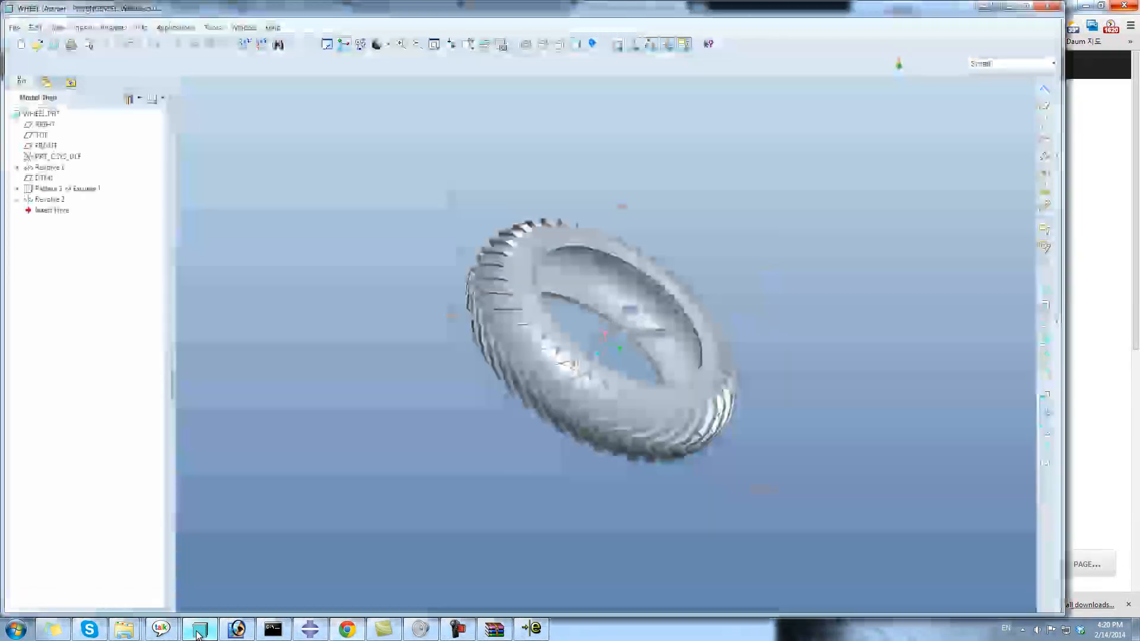
pyautogui.click(16, 29)
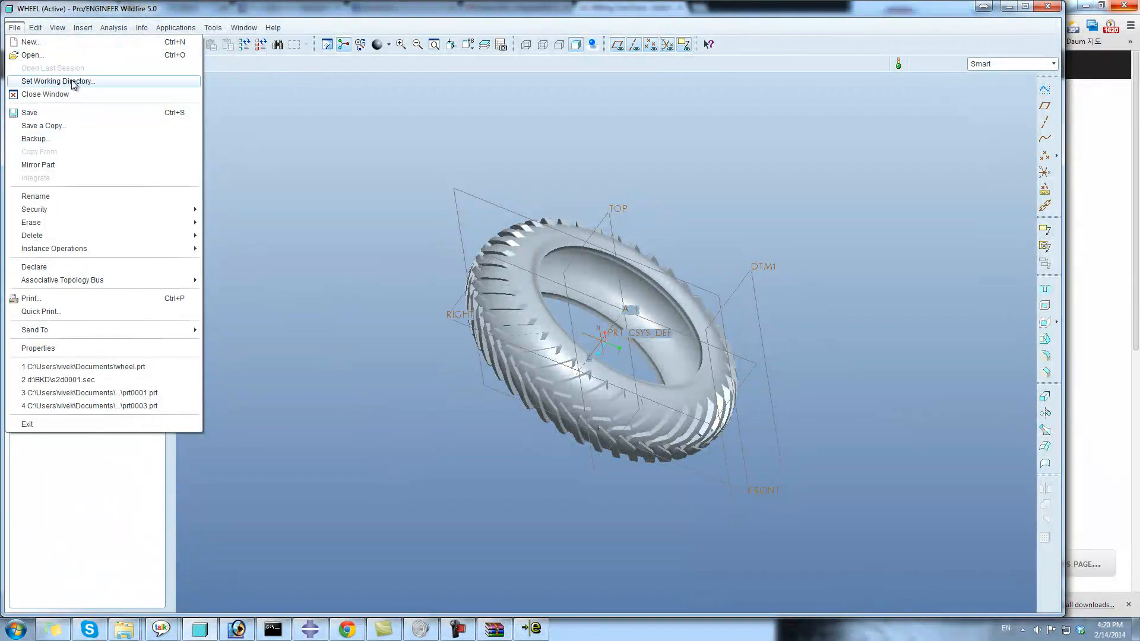
pyautogui.click(50, 54)
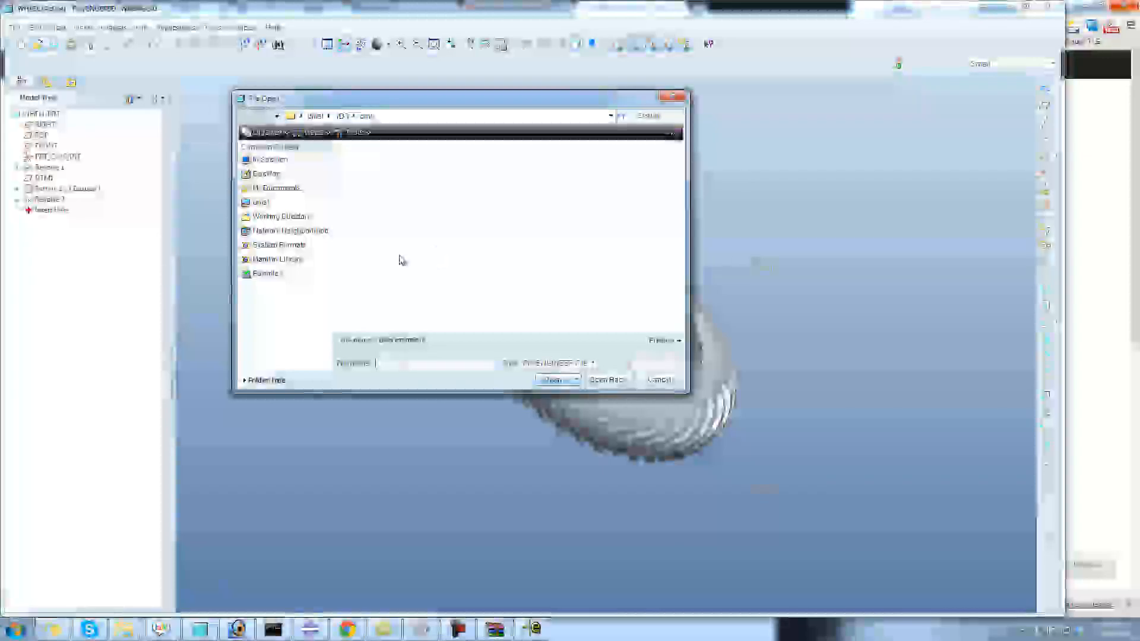
pyautogui.click(591, 364)
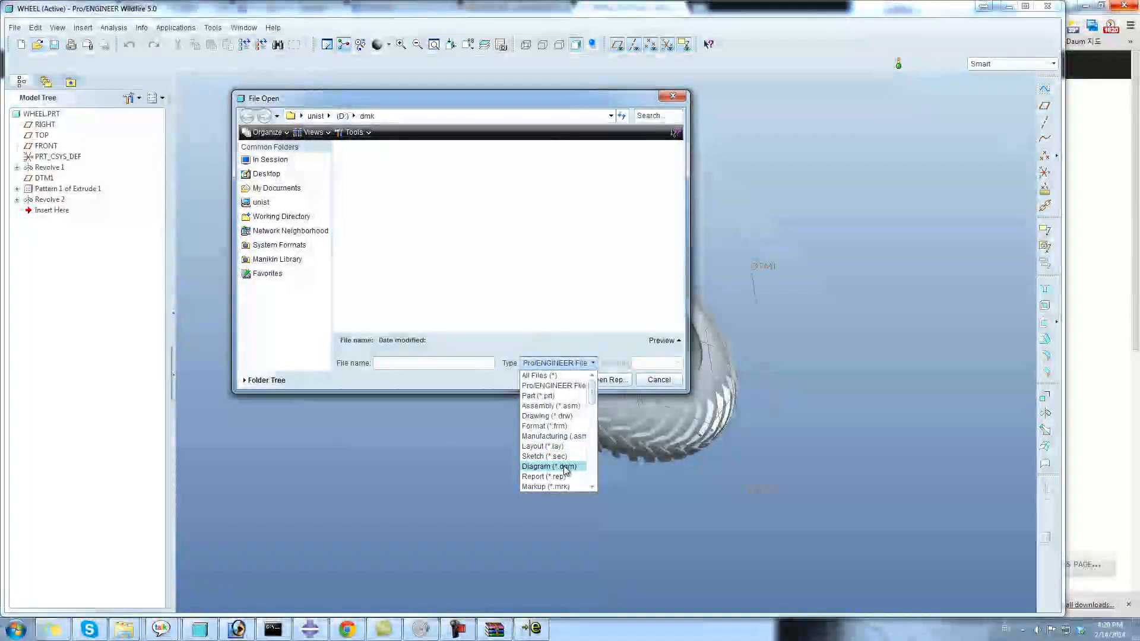
pyautogui.click(592, 487)
pyautogui.click(591, 487)
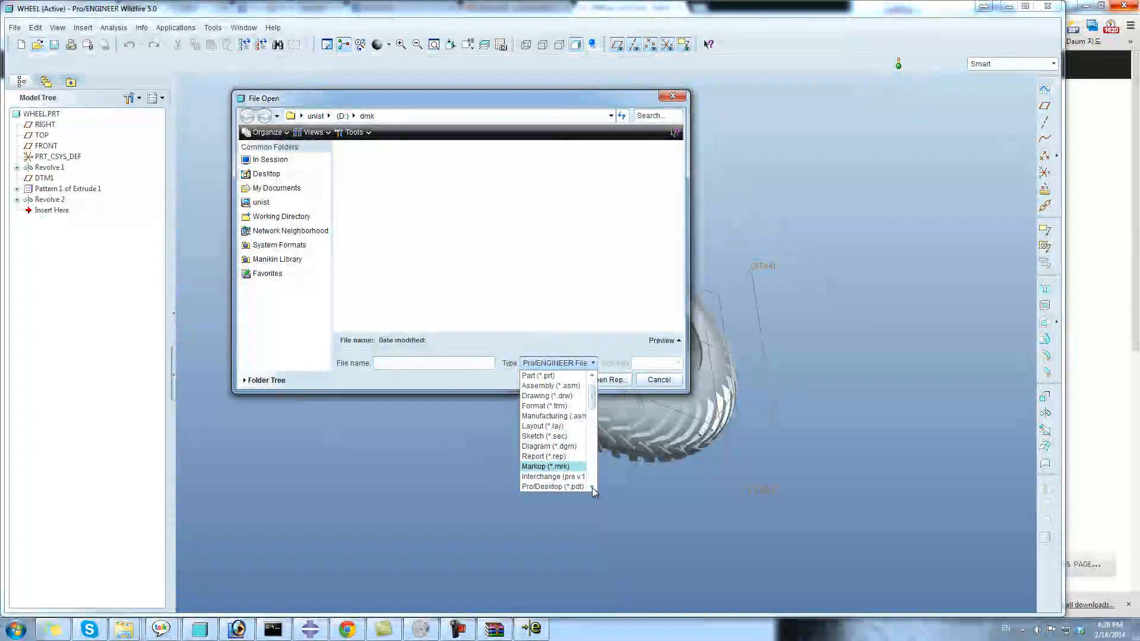
pyautogui.click(593, 487)
pyautogui.click(593, 486)
pyautogui.click(593, 487)
pyautogui.click(592, 487)
pyautogui.click(591, 487)
pyautogui.click(591, 486)
pyautogui.click(591, 487)
pyautogui.click(591, 486)
pyautogui.click(591, 486)
pyautogui.click(591, 487)
pyautogui.click(591, 487)
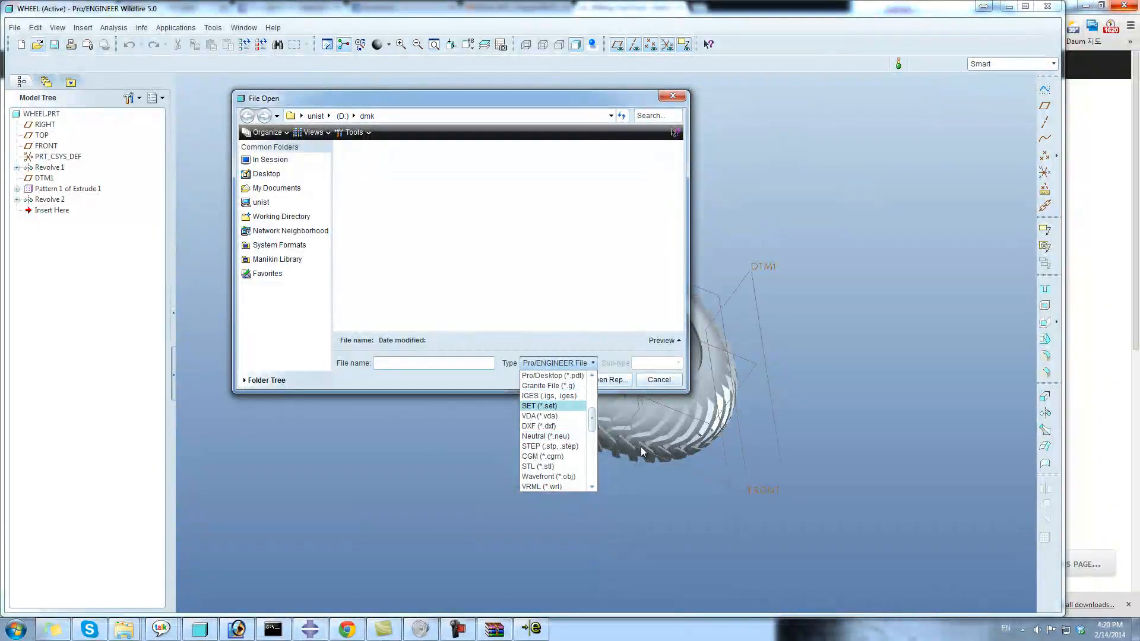
# Step: Try to list every file in the dmk folder using type All Files (*) and the name filter *.*
pyautogui.moveTo(591, 422); pyautogui.dragTo(596, 381)
pyautogui.click(574, 377)
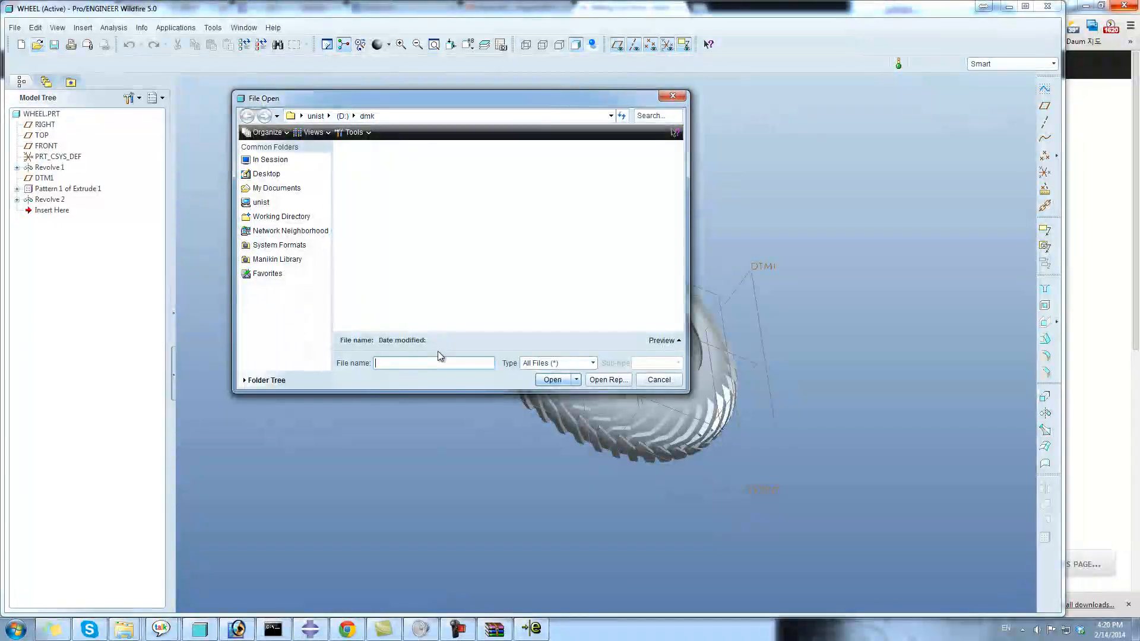
pyautogui.write('*')
pyautogui.press('Return')
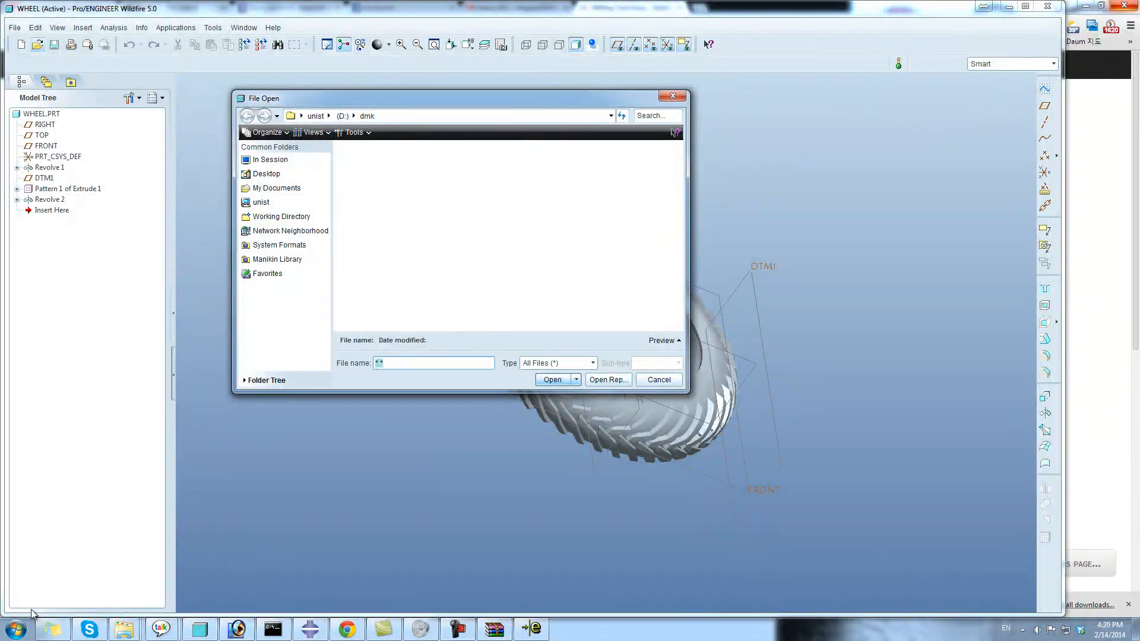
# Step: Check the Milling Tool_Face file in the file explorer's dmk folder and cancel Pro/ENGINEER's File Open dialog
pyautogui.moveTo(133, 634)
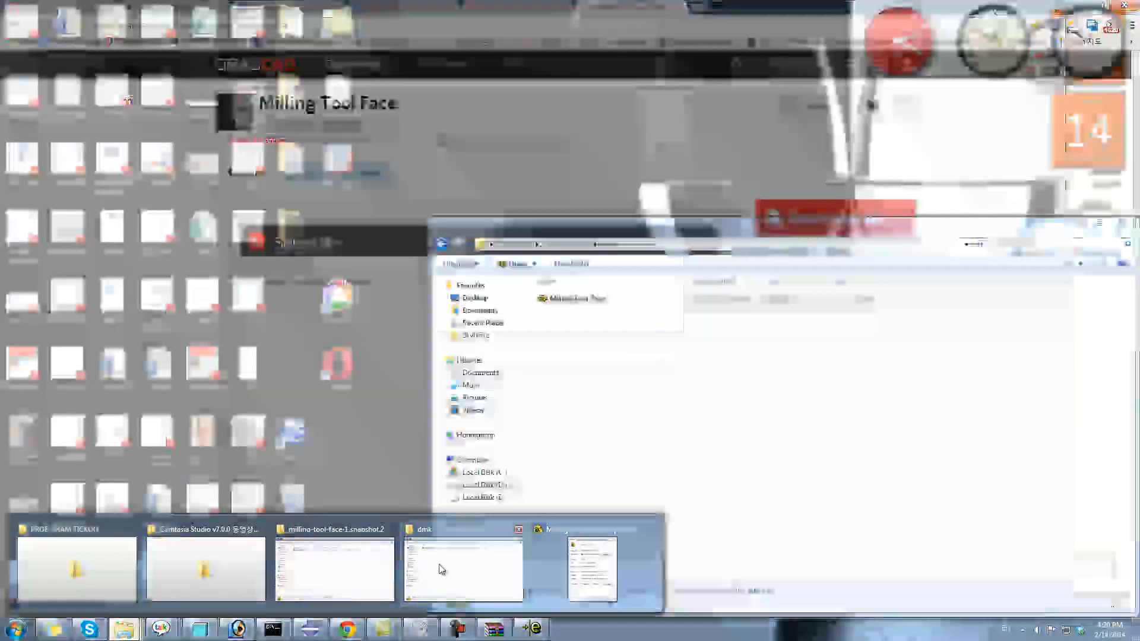
pyautogui.click(442, 569)
pyautogui.moveTo(764, 301); pyautogui.dragTo(819, 137)
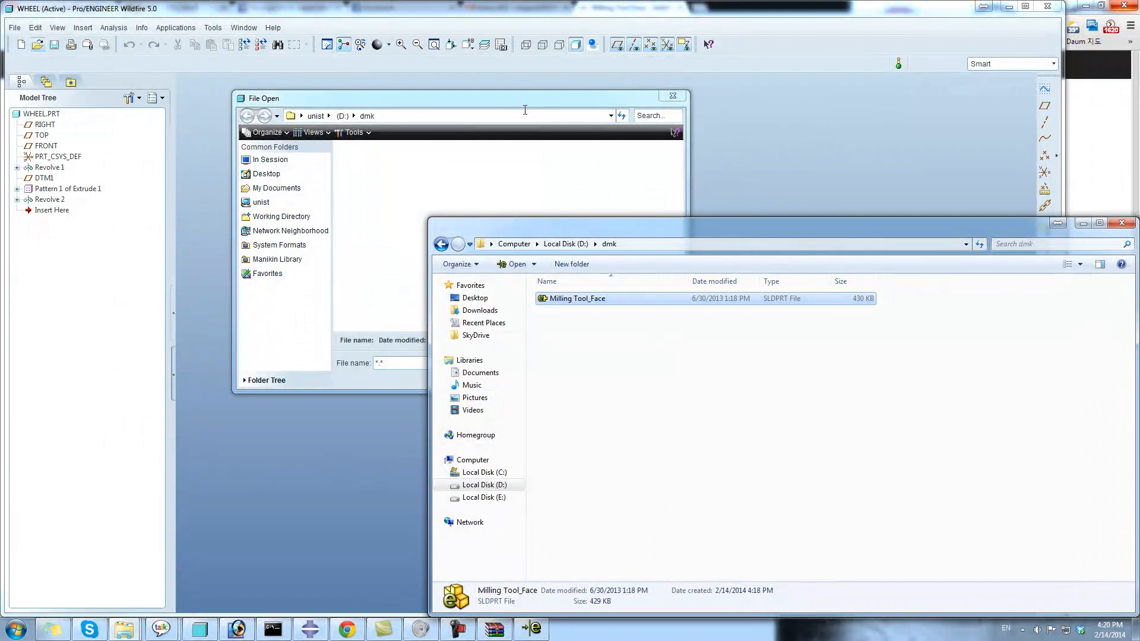
pyautogui.click(524, 110)
pyautogui.click(658, 379)
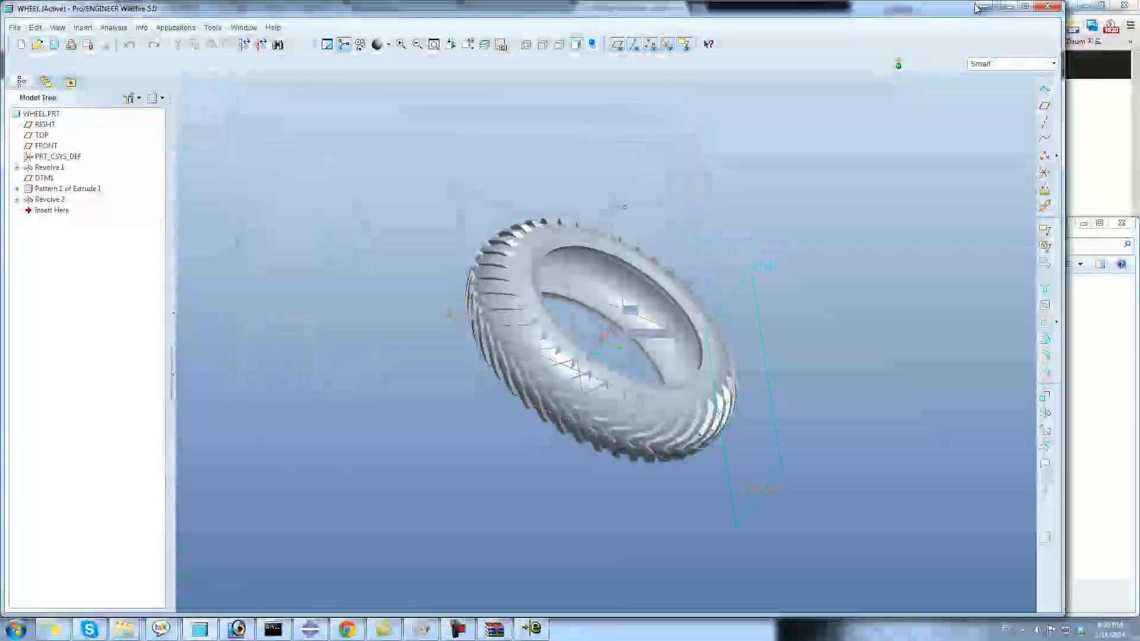
# Step: Move the Pro/ENGINEER window aside to uncover the windows behind it, and maximize it to fill the screen
pyautogui.moveTo(977, 6); pyautogui.dragTo(531, 55)
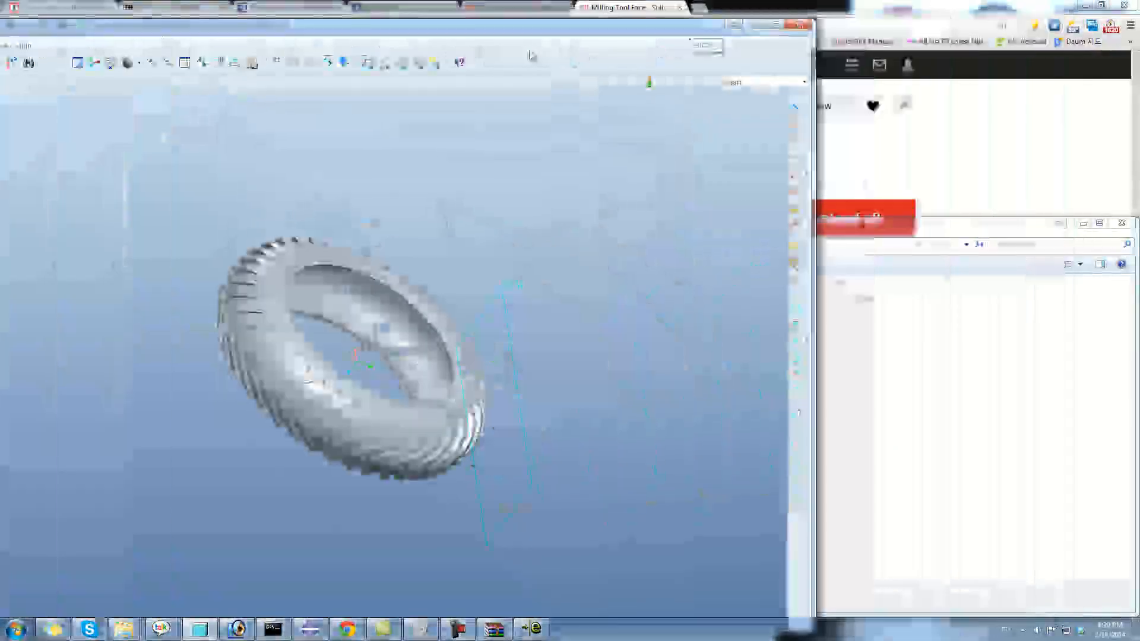
pyautogui.moveTo(531, 55); pyautogui.dragTo(350, 58)
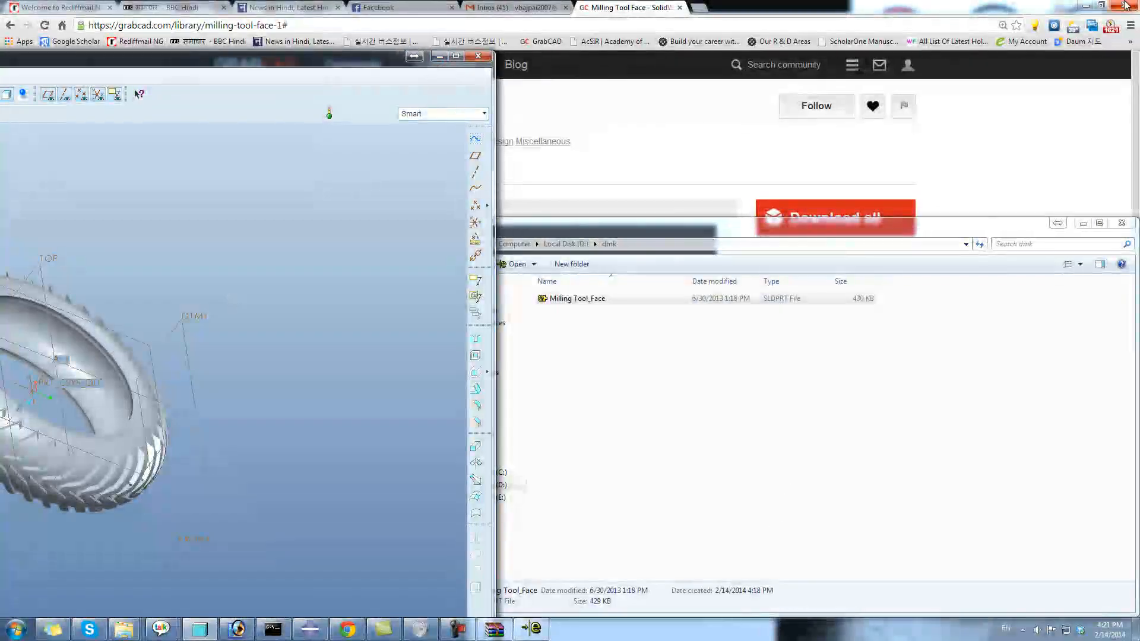
pyautogui.click(456, 55)
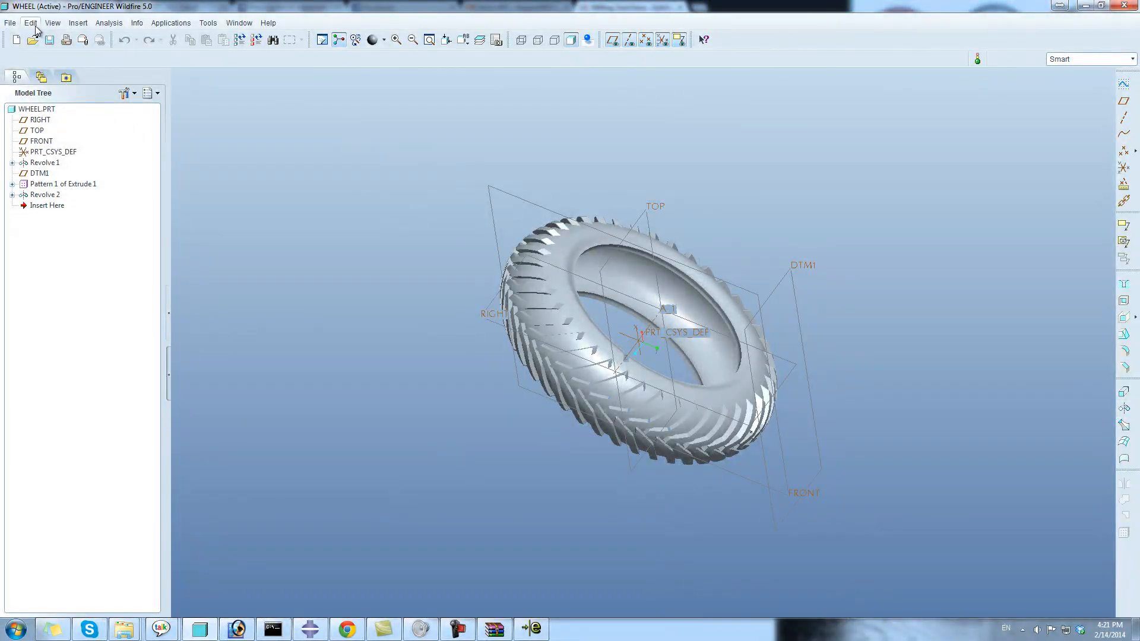
# Step: Switch from Pro/ENGINEER to Abaqus/CAE and open the Import Part dialog
pyautogui.click(11, 22)
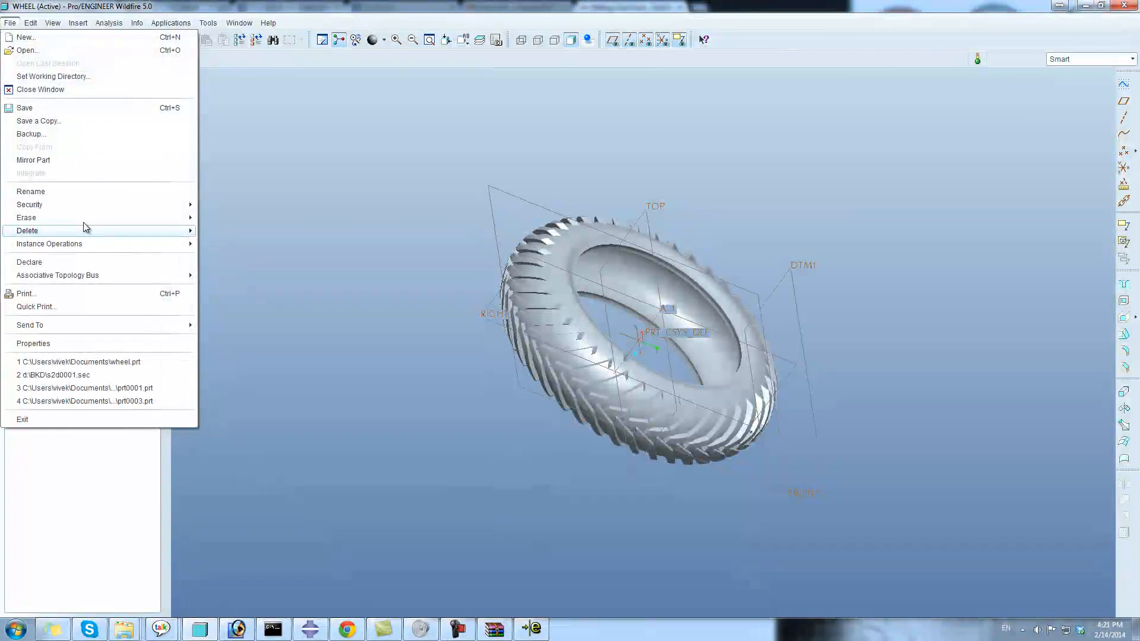
pyautogui.click(441, 527)
pyautogui.click(311, 631)
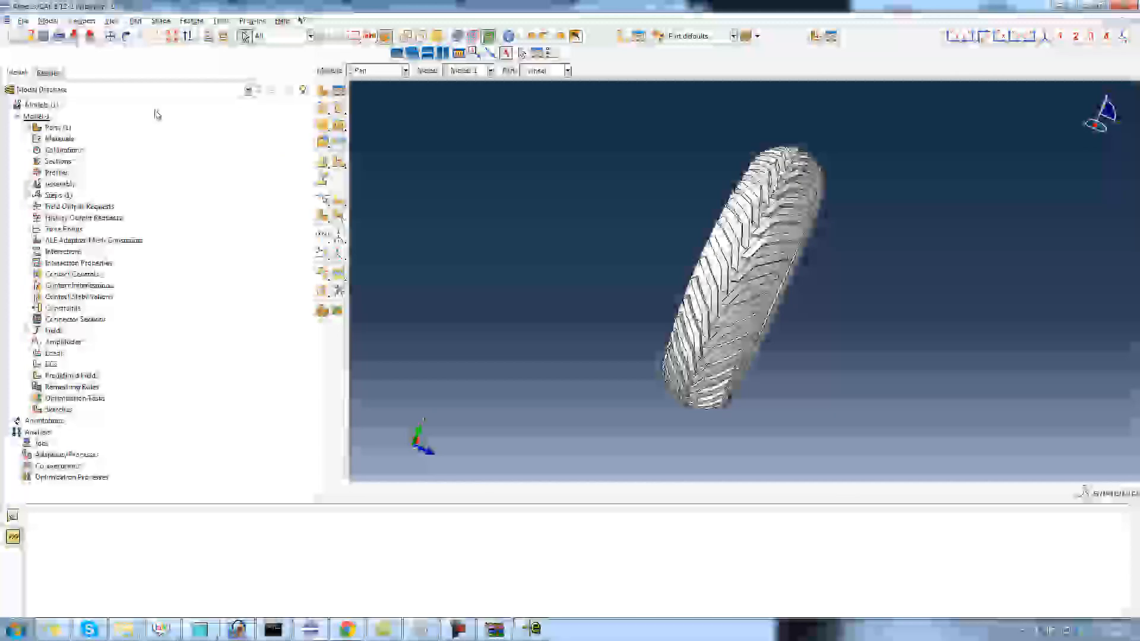
pyautogui.click(23, 21)
pyautogui.moveTo(106, 169)
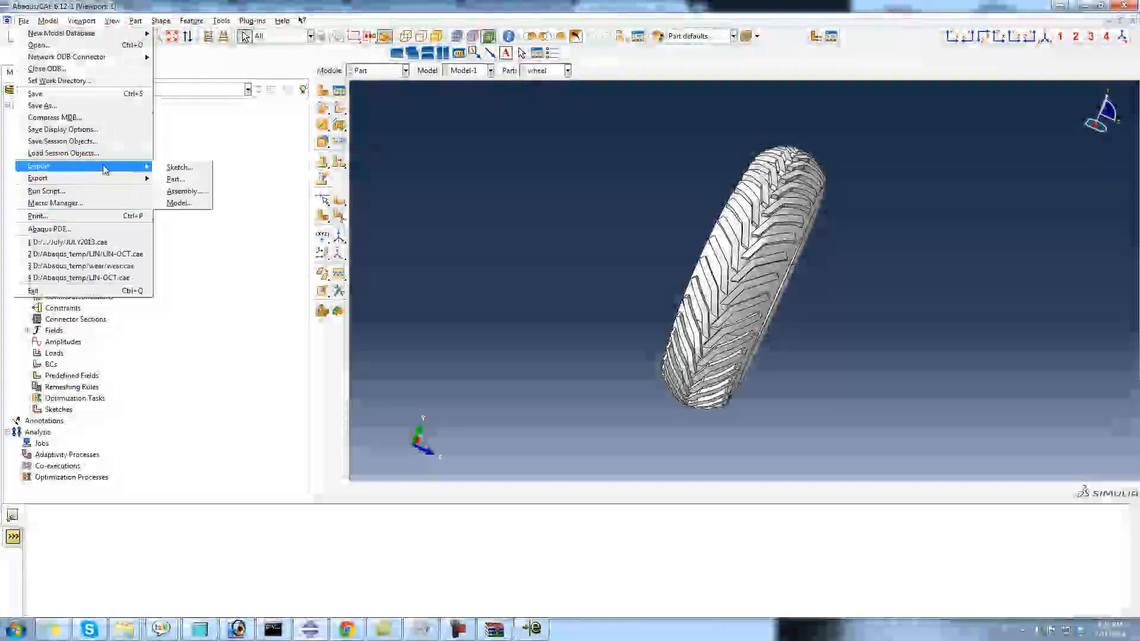
pyautogui.click(185, 180)
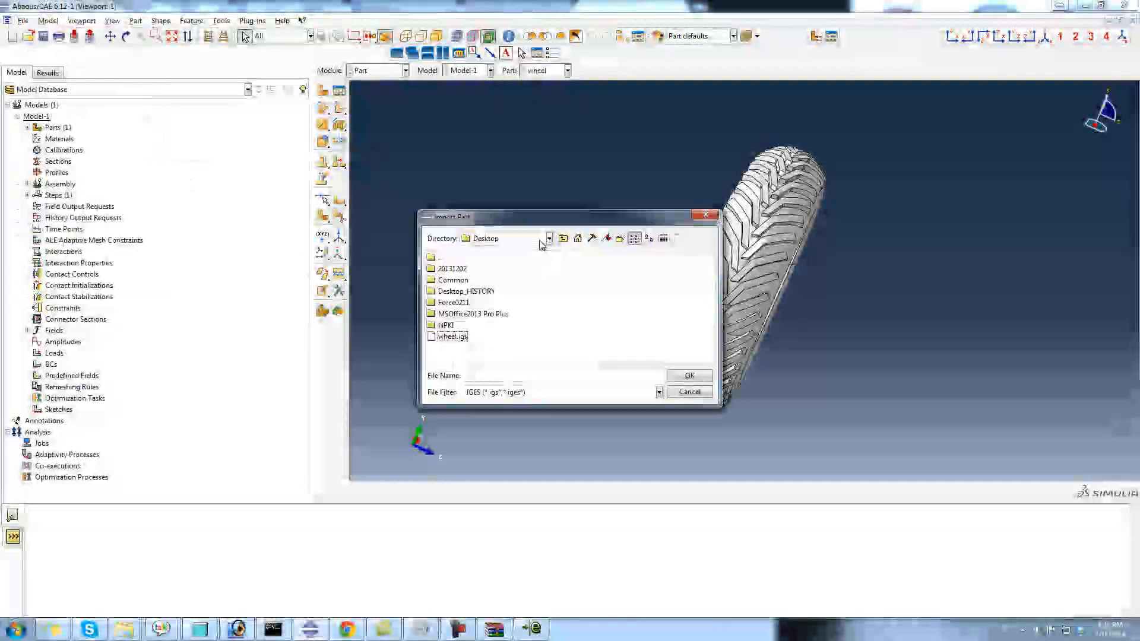
# Step: Browse to the dmk folder on drive D, examine the file formats Abaqus/CAE can import as a part, and cancel the import
pyautogui.click(549, 238)
pyautogui.scroll(-3, 550, 270)
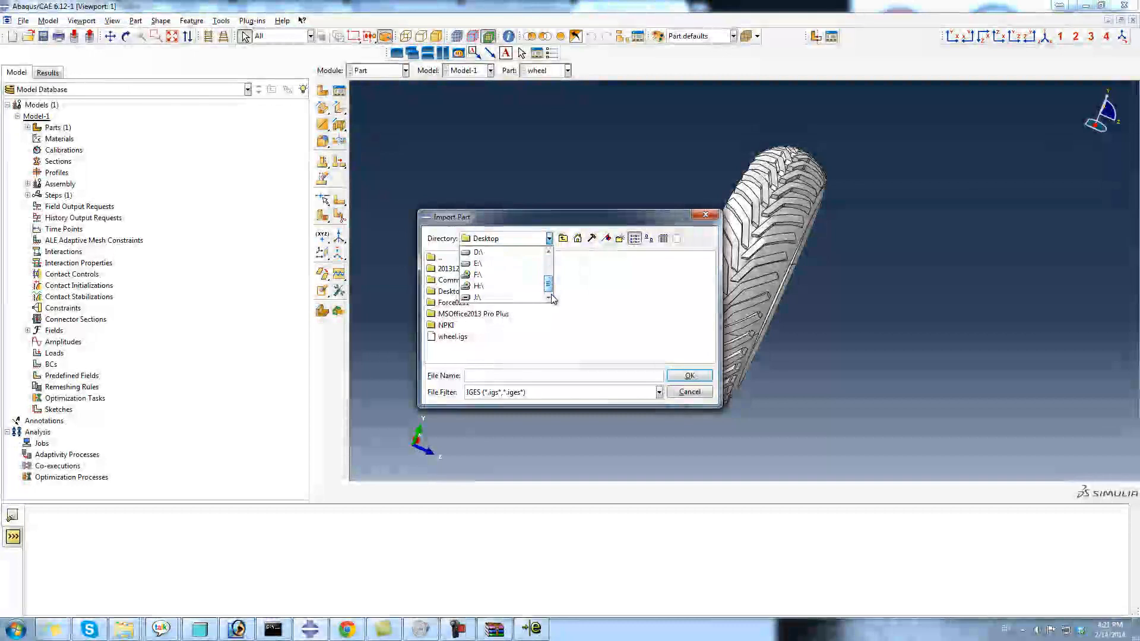
pyautogui.click(521, 296)
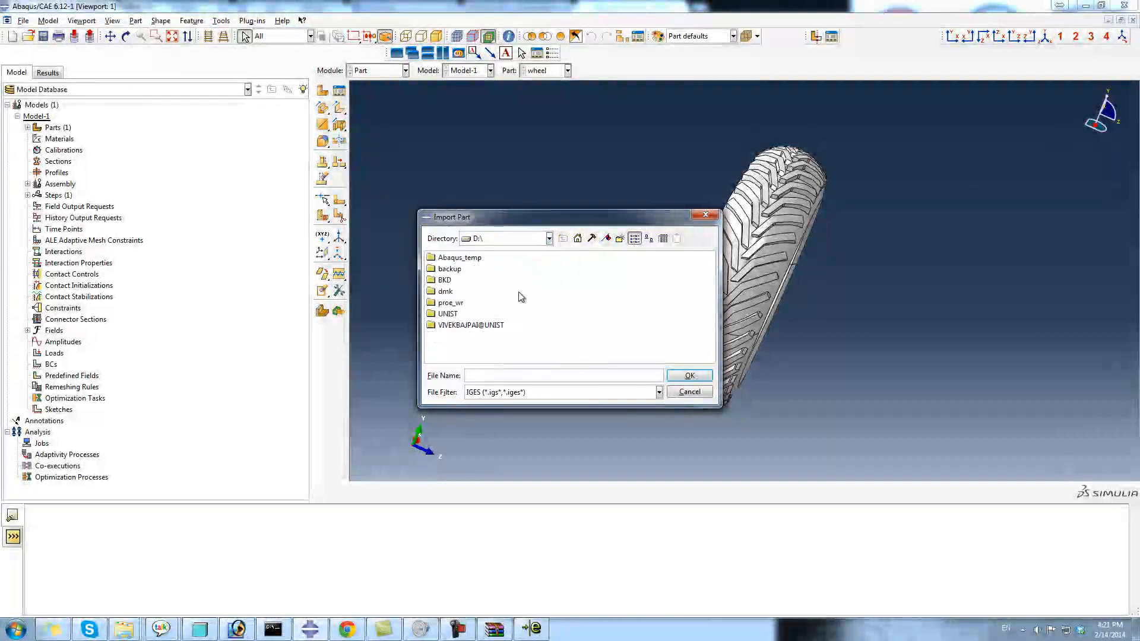
pyautogui.doubleClick(445, 292)
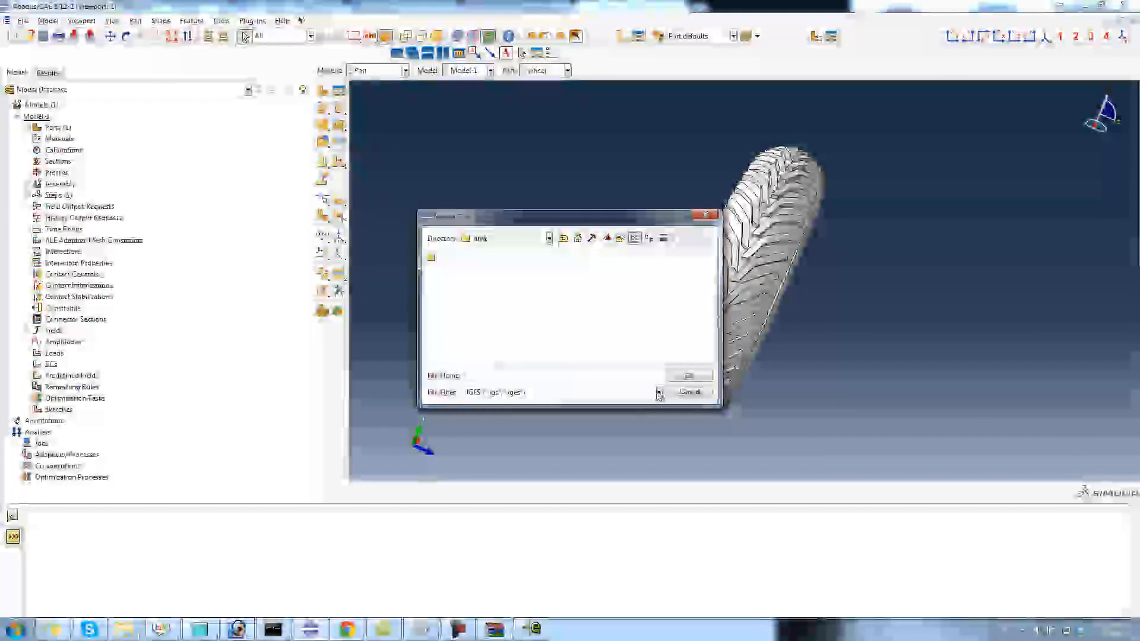
pyautogui.click(631, 393)
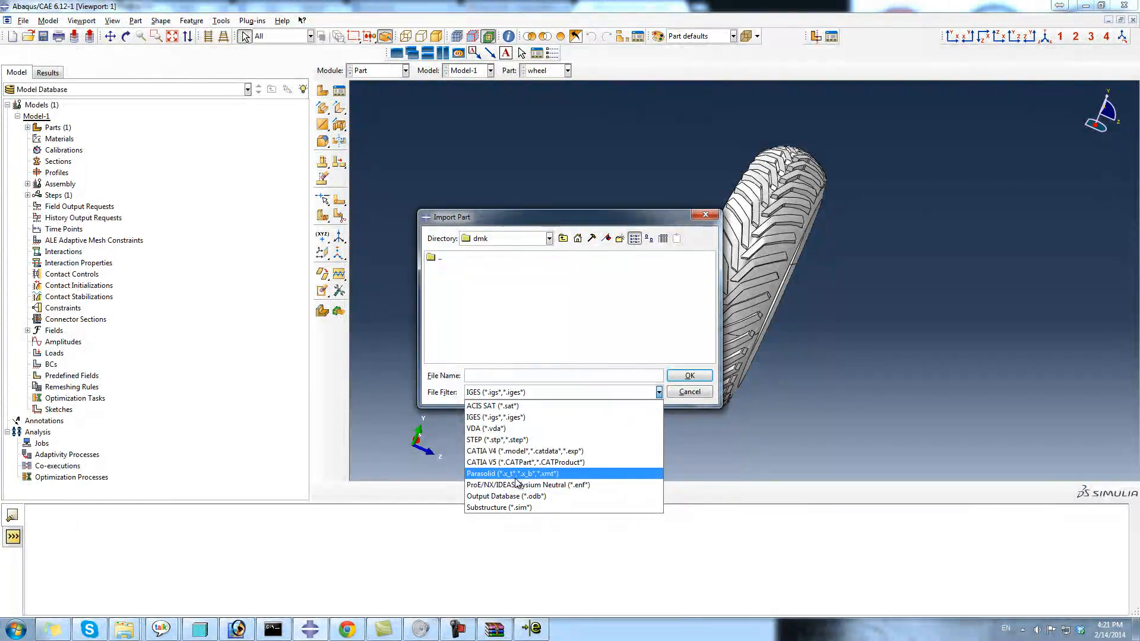
pyautogui.click(210, 637)
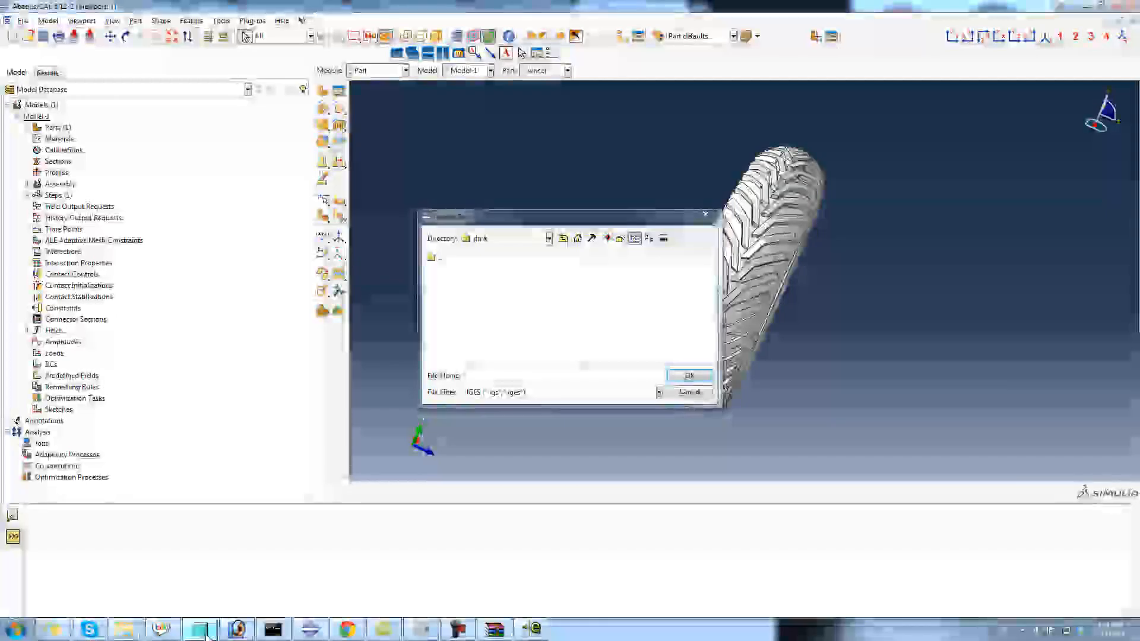
pyautogui.click(689, 391)
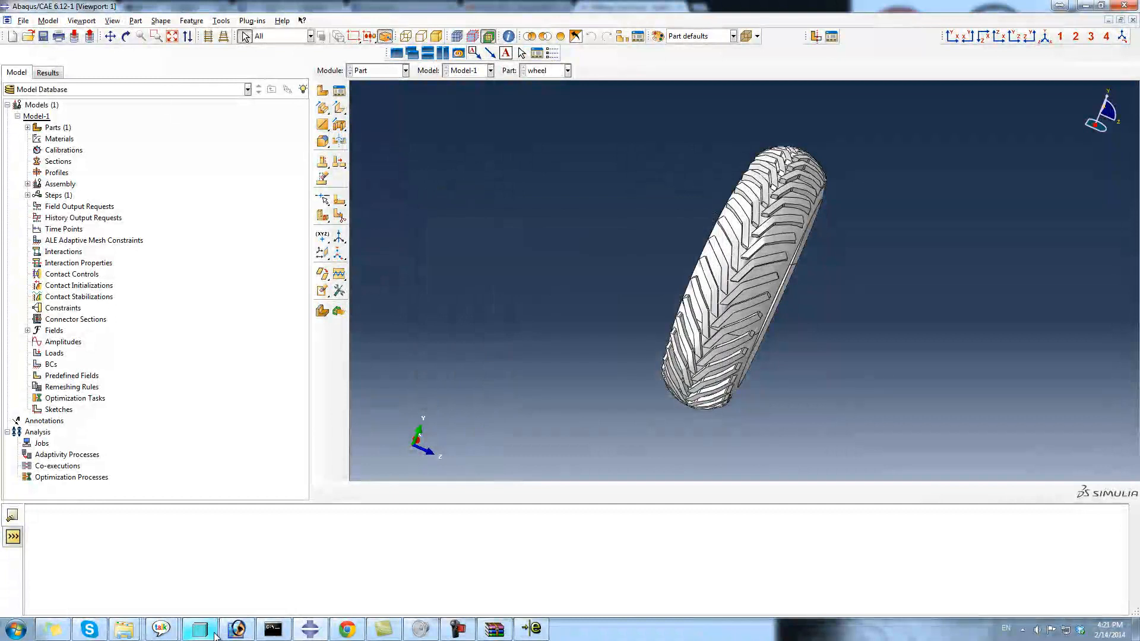
# Step: Switch to Pro/ENGINEER, examine the File Open dialog's entire list of supported file types, and cancel the dialog
pyautogui.click(310, 629)
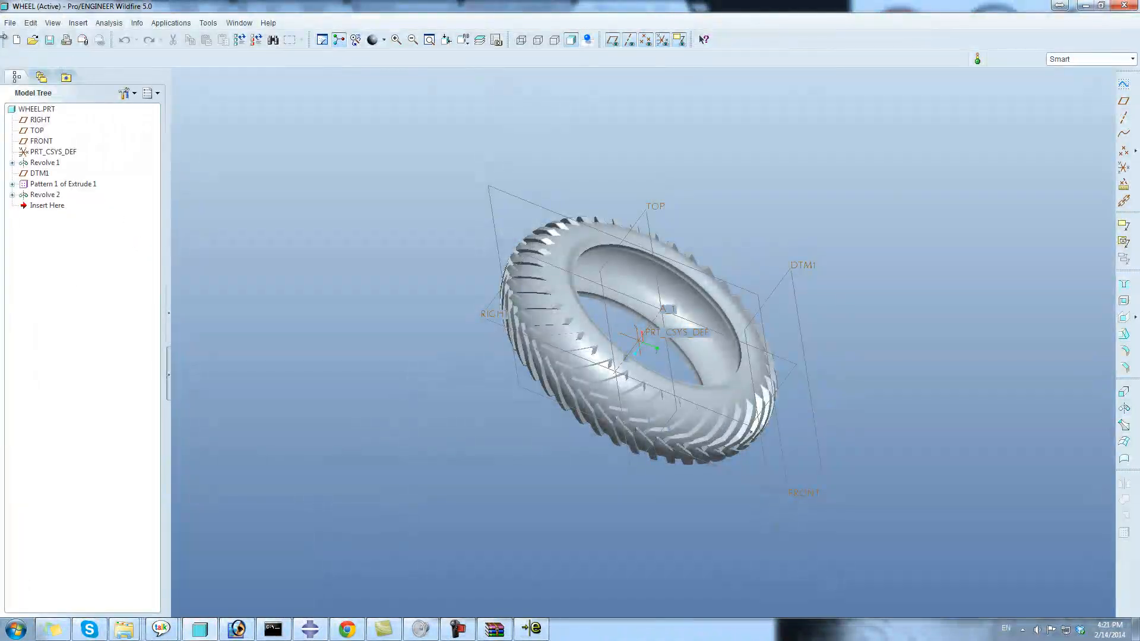
pyautogui.click(10, 23)
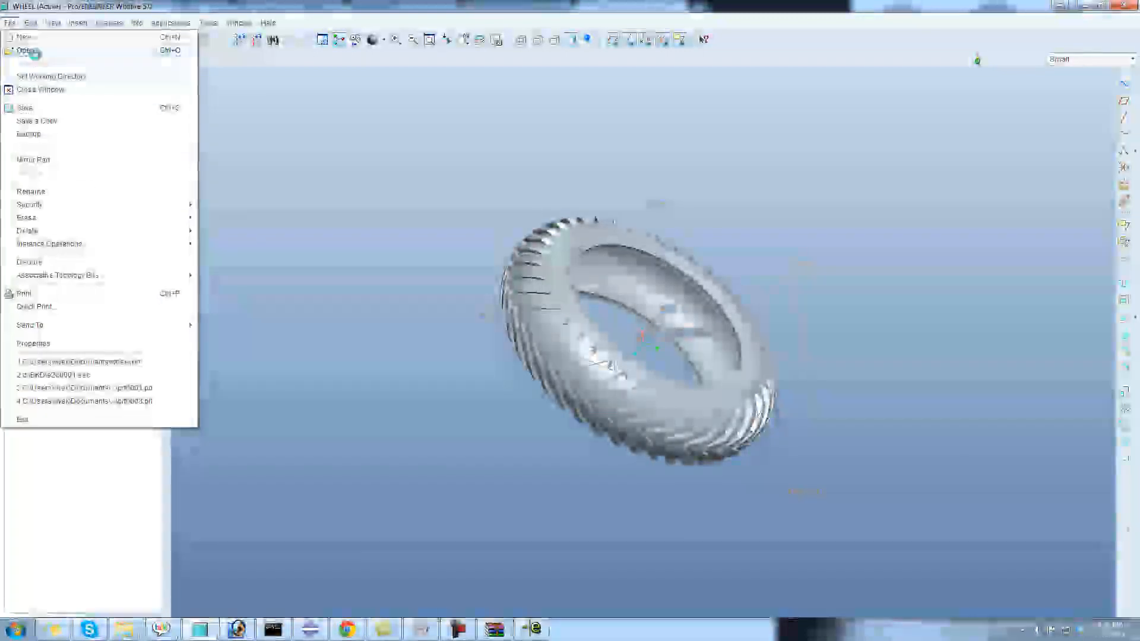
pyautogui.click(26, 51)
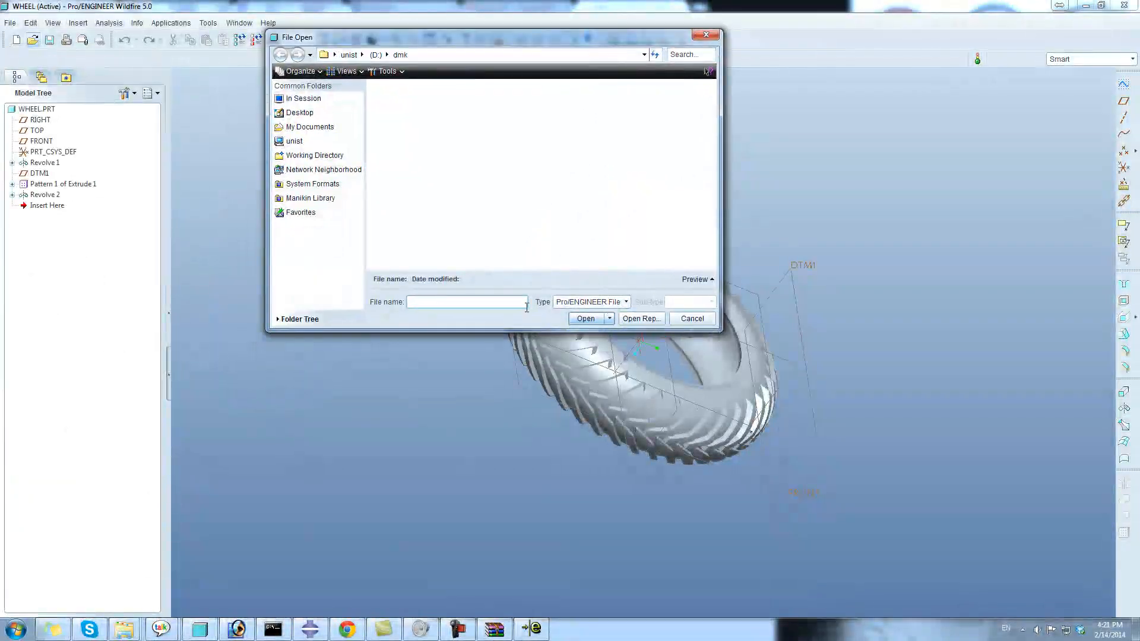
pyautogui.click(625, 302)
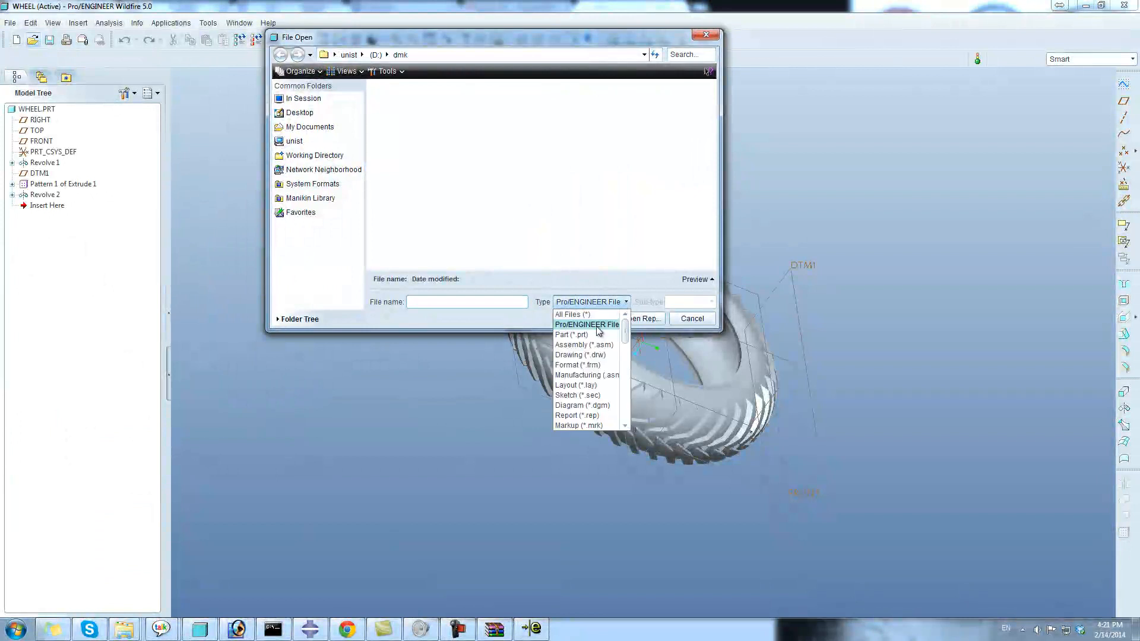
pyautogui.scroll(-2, 605, 388)
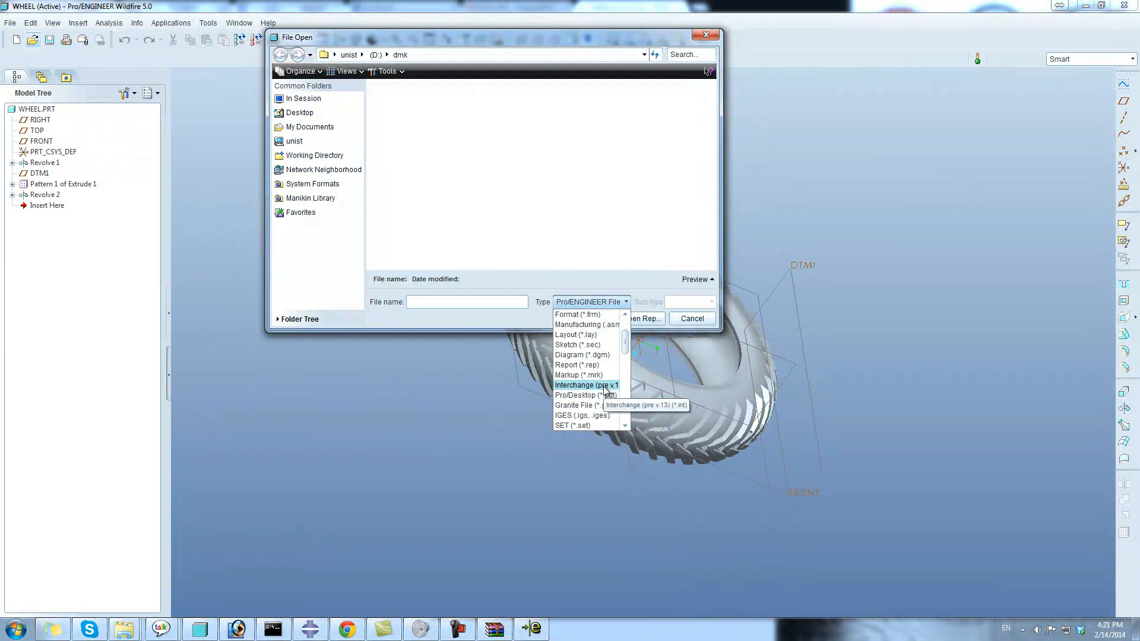
pyautogui.scroll(-2, 605, 389)
pyautogui.scroll(-2, 605, 392)
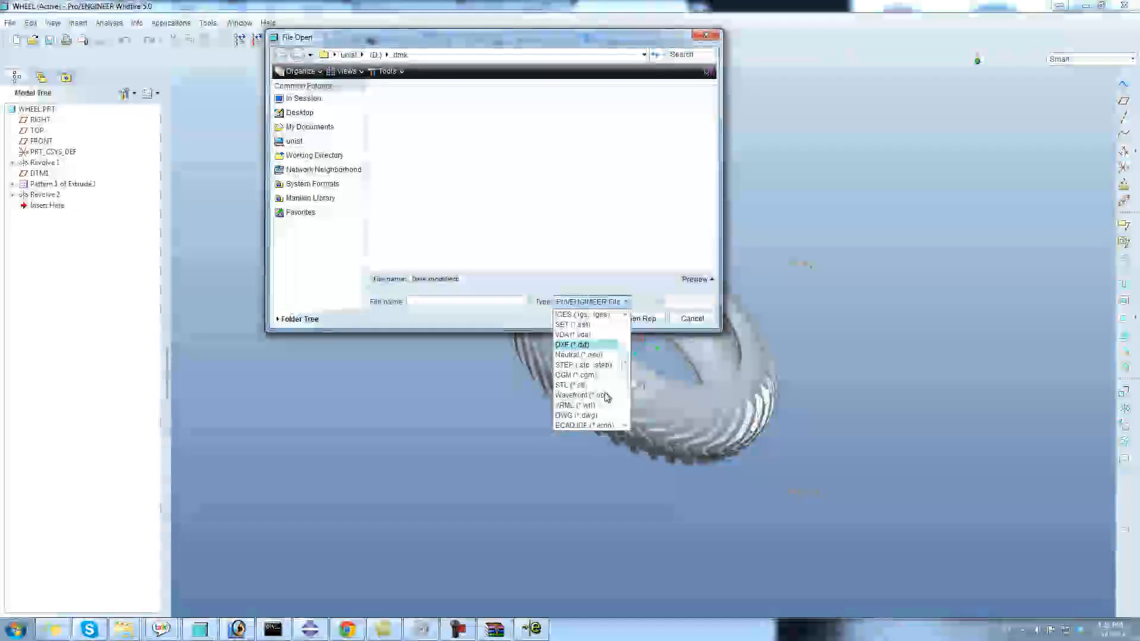
pyautogui.click(625, 426)
pyautogui.click(625, 426)
pyautogui.click(625, 426)
pyautogui.click(625, 426)
pyautogui.click(624, 426)
pyautogui.click(625, 427)
pyautogui.click(625, 426)
pyautogui.click(625, 426)
pyautogui.click(625, 427)
pyautogui.click(625, 426)
pyautogui.click(625, 426)
pyautogui.click(625, 426)
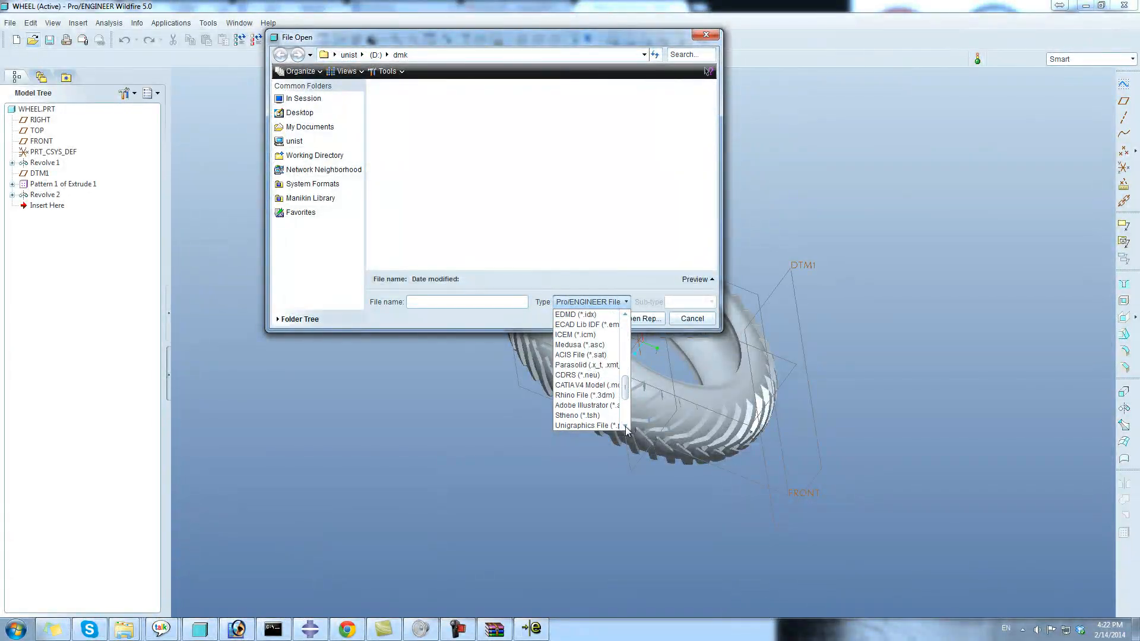
pyautogui.click(625, 426)
pyautogui.click(624, 426)
pyautogui.click(625, 426)
pyautogui.click(625, 426)
pyautogui.click(625, 426)
pyautogui.click(625, 426)
pyautogui.click(625, 426)
pyautogui.click(625, 426)
pyautogui.click(625, 426)
pyautogui.click(625, 426)
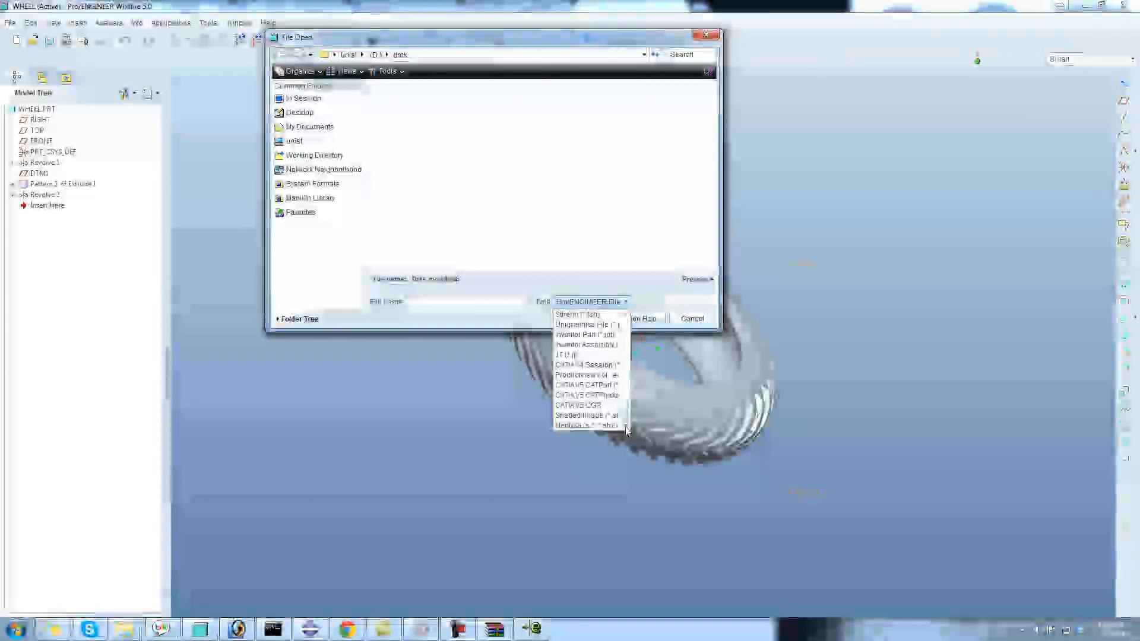
pyautogui.click(692, 318)
pyautogui.click(692, 318)
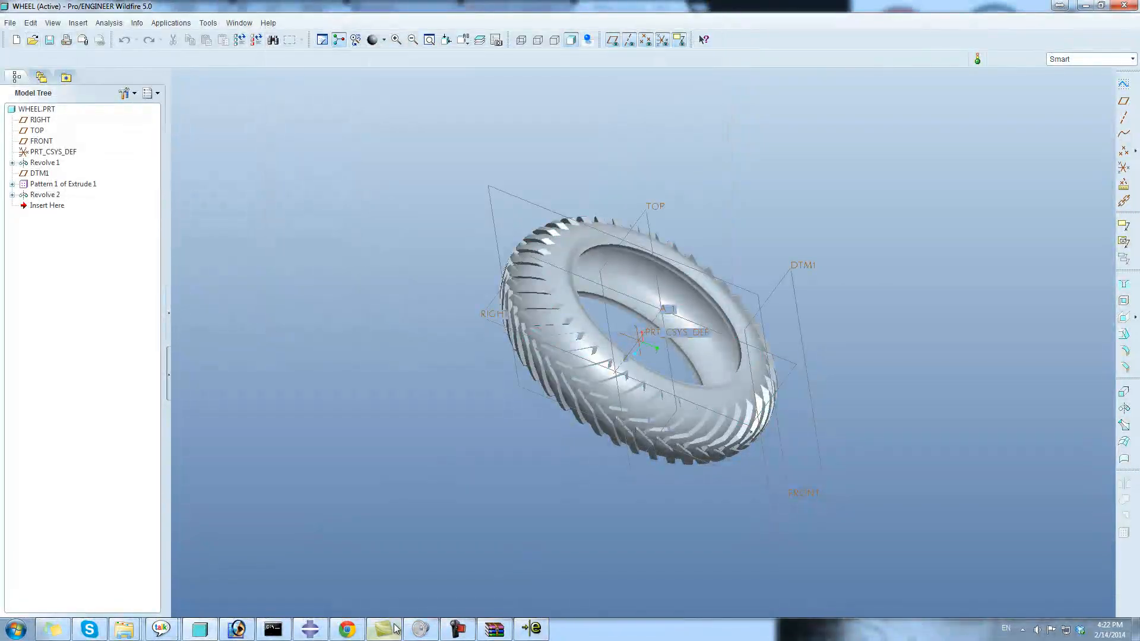
# Step: Switch to the browser and search the GrabCAD library for milling
pyautogui.click(347, 629)
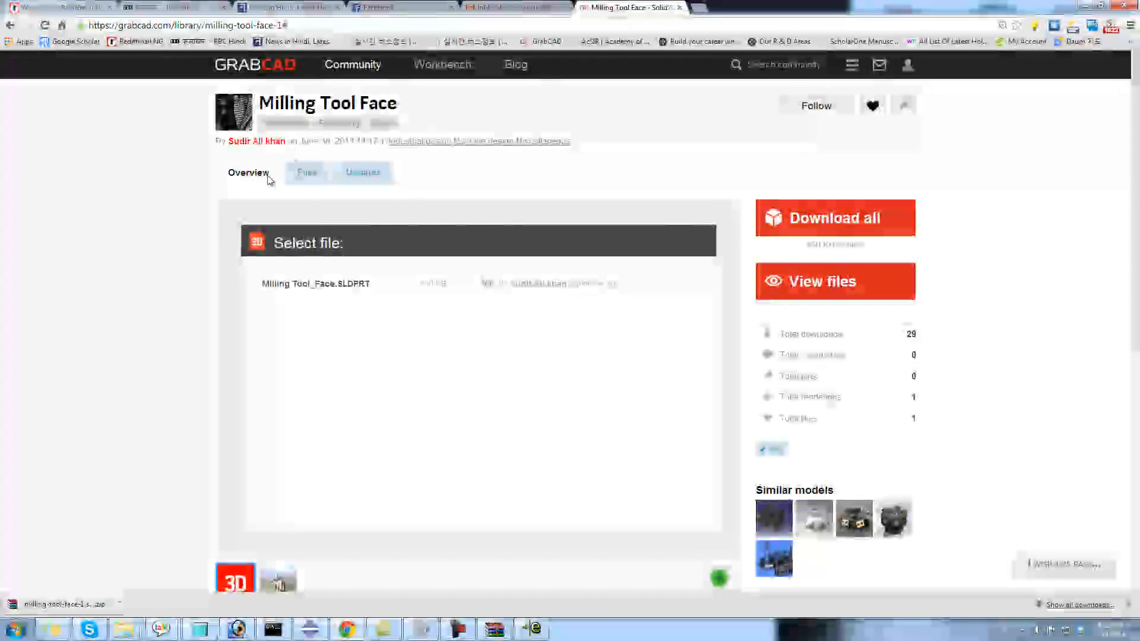
pyautogui.click(792, 63)
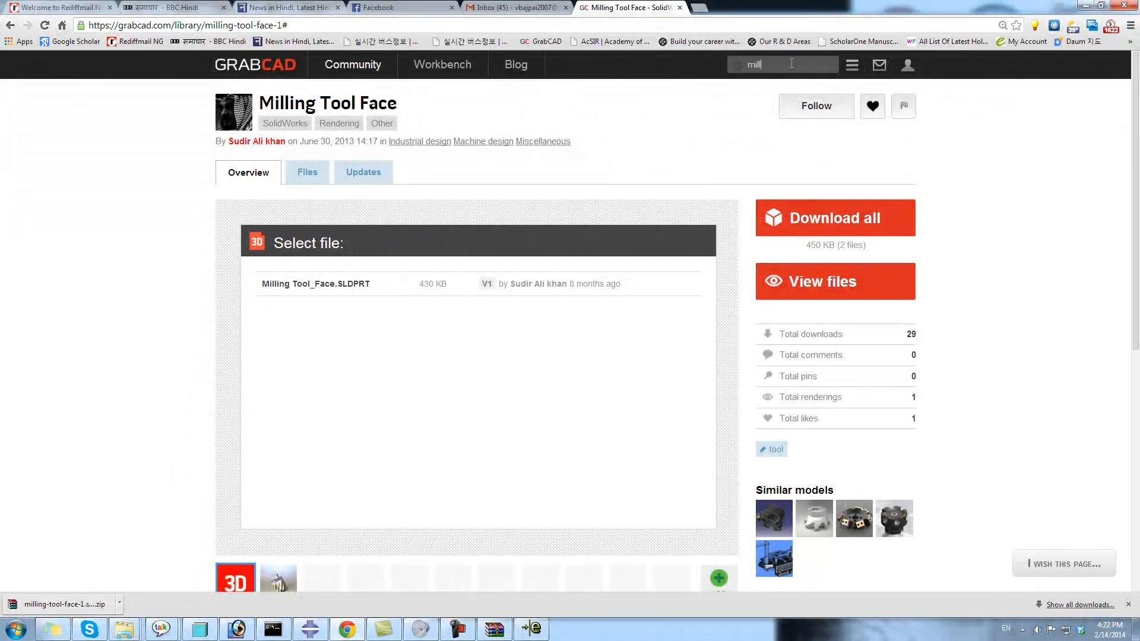
pyautogui.press('BackSpace')
pyautogui.press('BackSpace')
pyautogui.press('BackSpace')
pyautogui.write('illing')
pyautogui.press('Return')
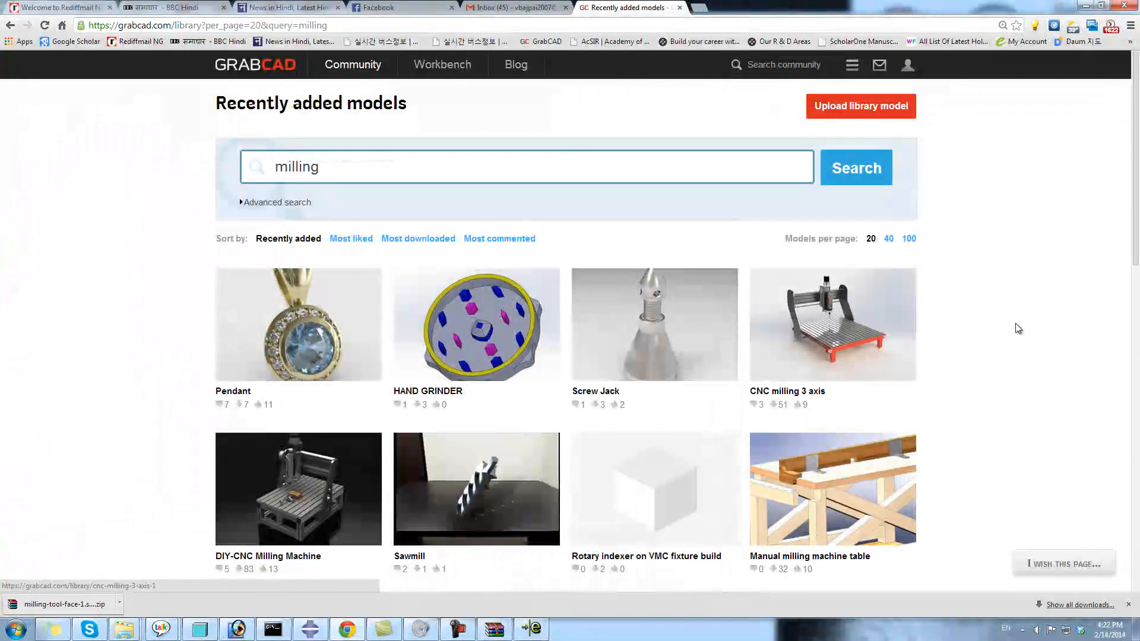
# Step: Look through the first two pages of GrabCAD models found for milling
pyautogui.scroll(-2, 1015, 329)
pyautogui.scroll(-8, 1021, 336)
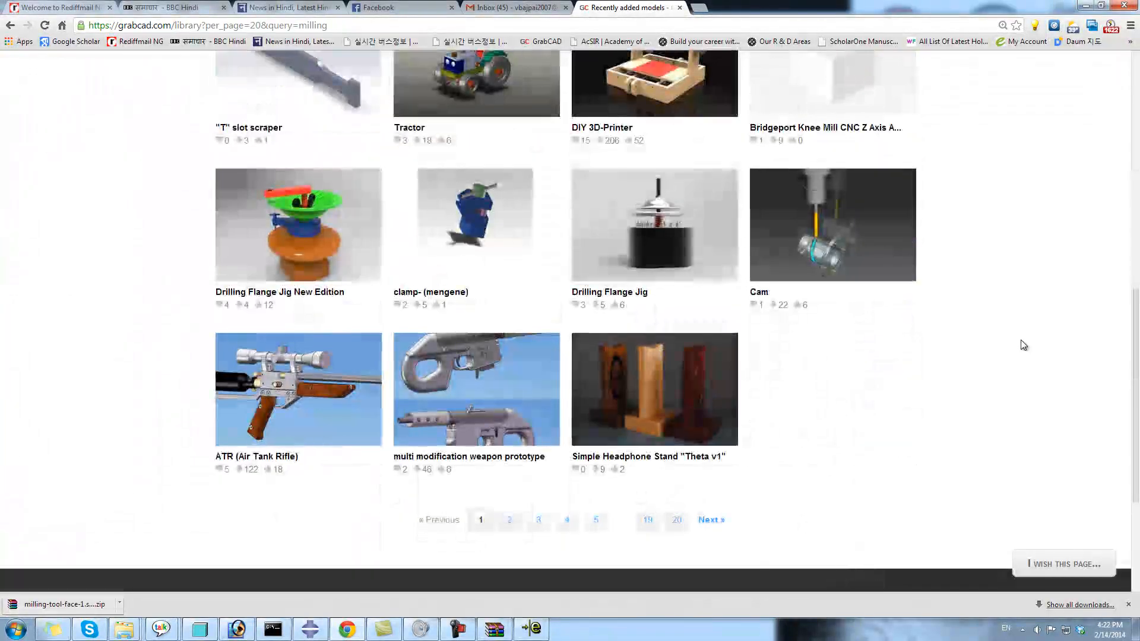
pyautogui.click(510, 526)
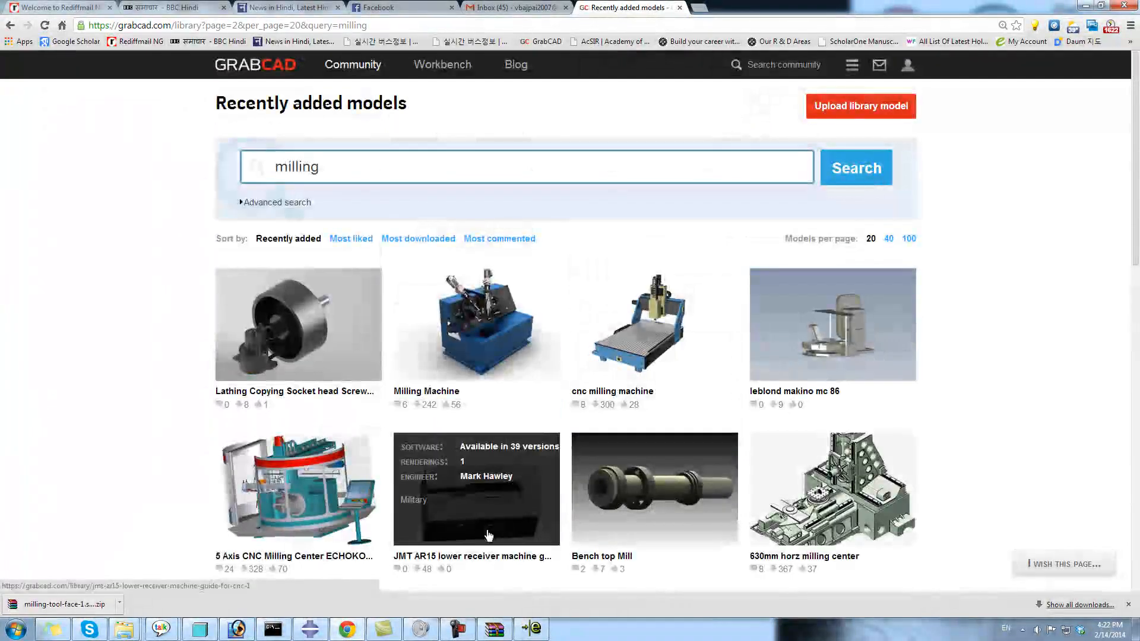
pyautogui.scroll(-2, 491, 533)
pyautogui.scroll(-6, 492, 535)
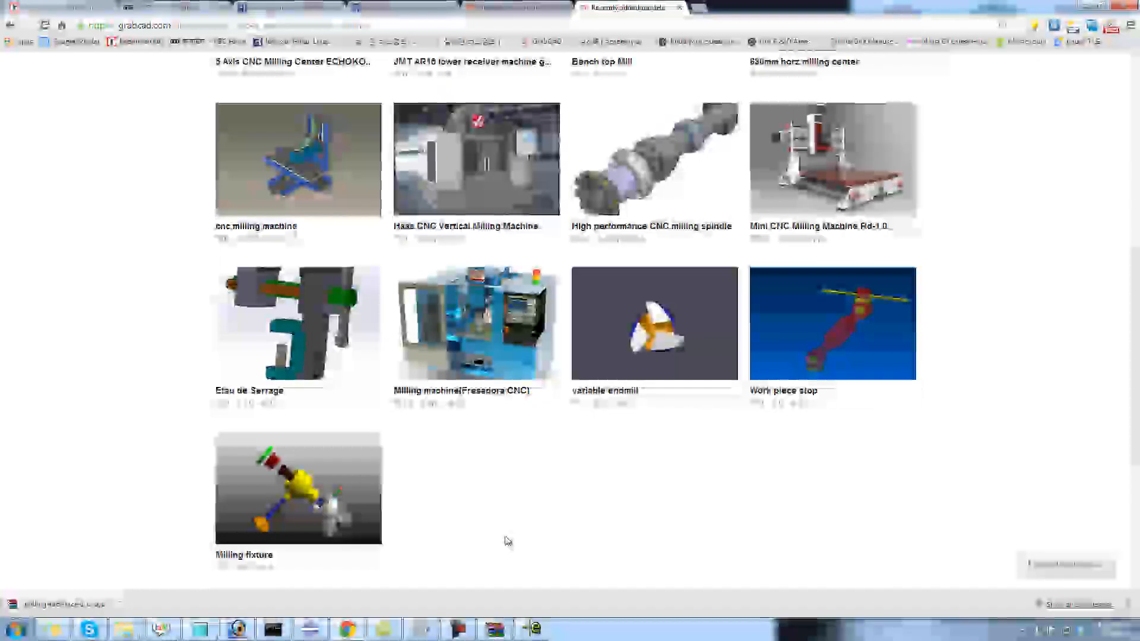
pyautogui.scroll(2, 504, 539)
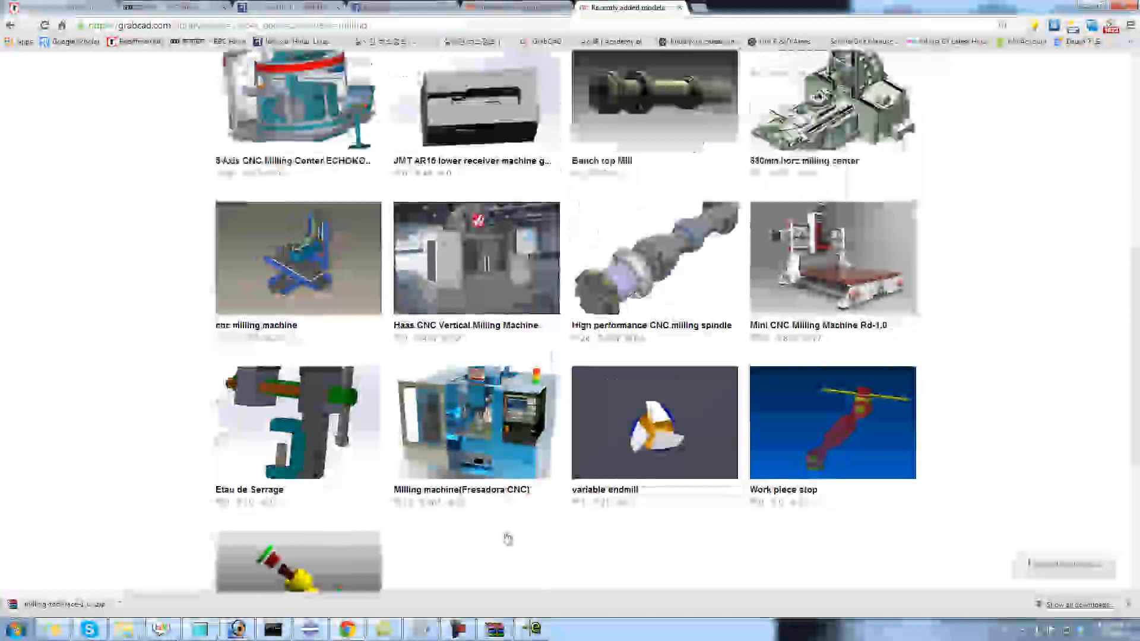
pyautogui.scroll(6, 508, 538)
# Step: Search the GrabCAD library for tool and look through the first page of models
pyautogui.click(847, 178)
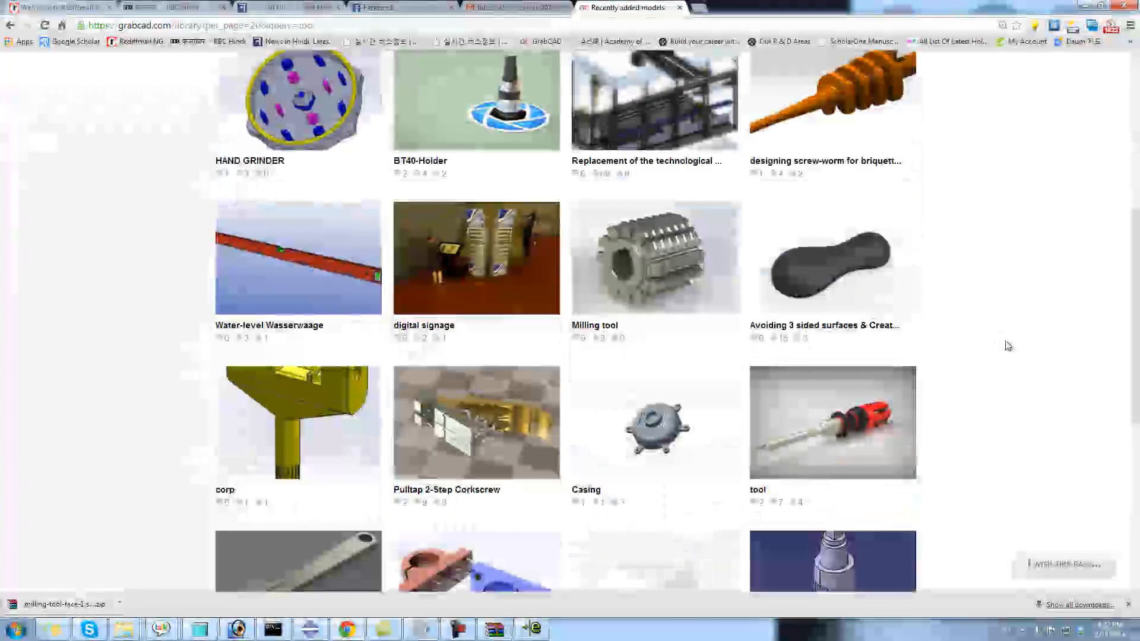
pyautogui.scroll(-3, 1007, 344)
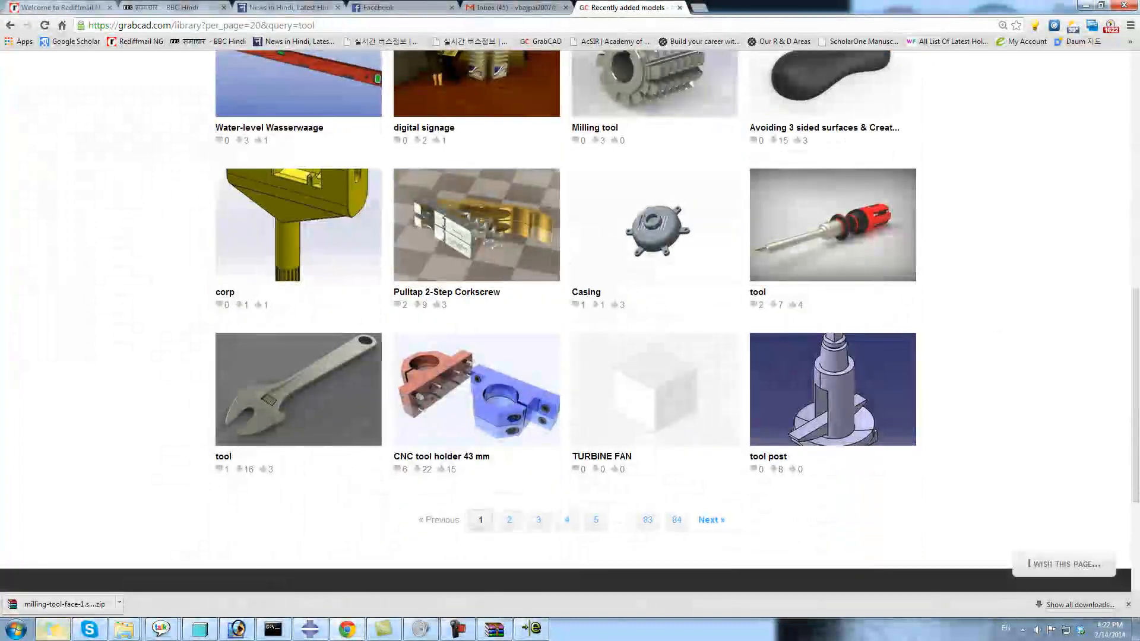
# Step: Open the Computer window in the file explorer and maximize it to view the disk drives
pyautogui.press('super')
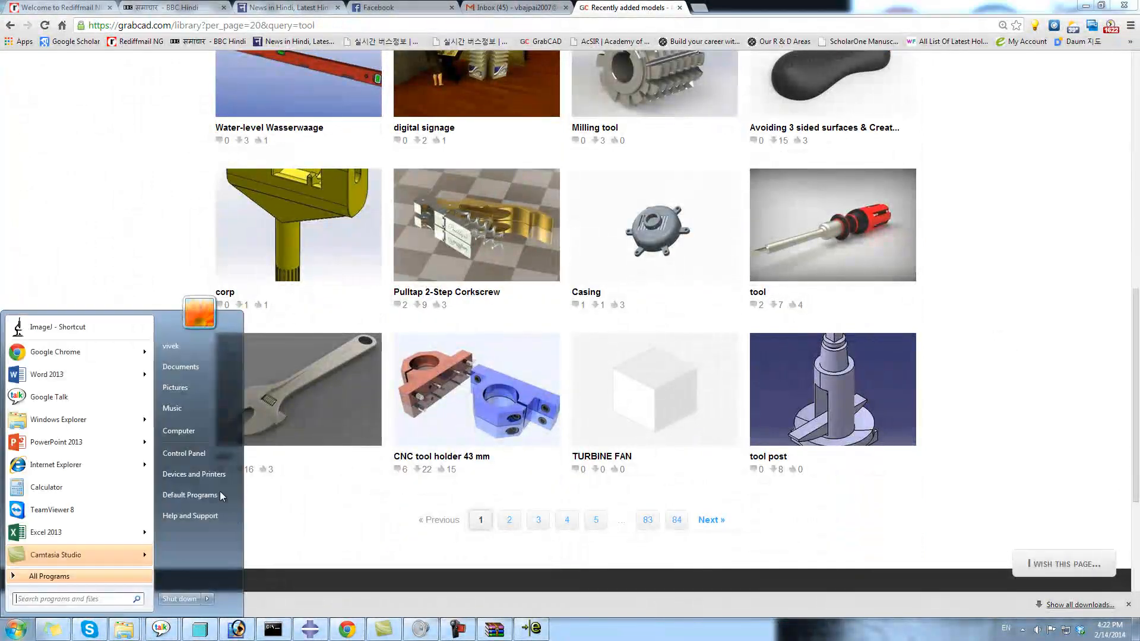
pyautogui.click(220, 430)
pyautogui.moveTo(692, 225); pyautogui.dragTo(511, 3)
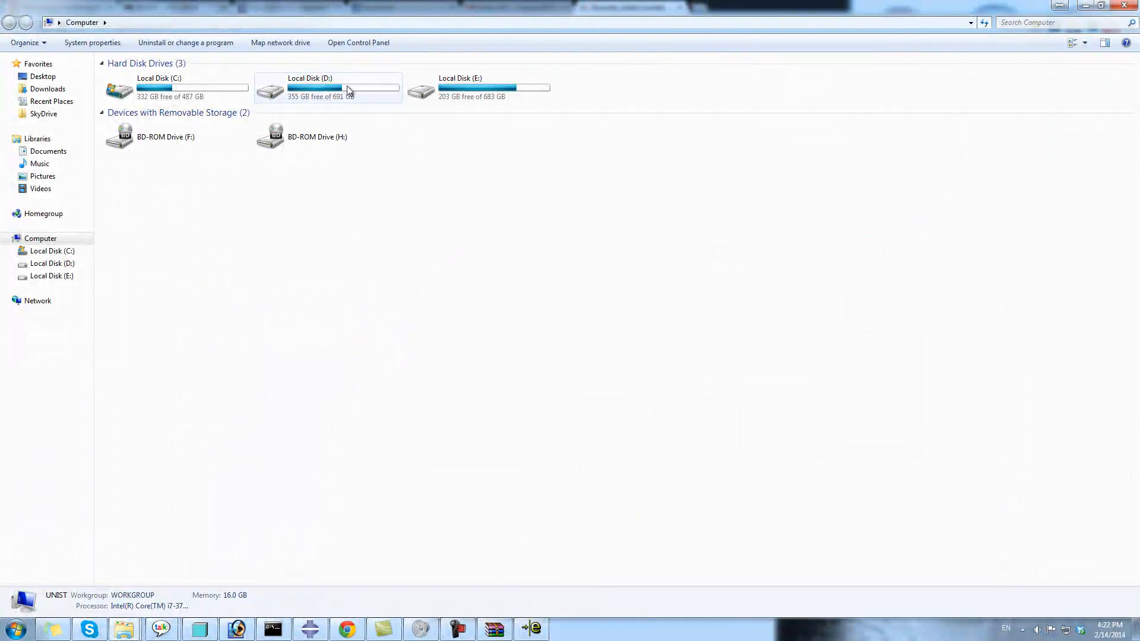
# Step: Switch to Abaqus/CAE and set the work directory to the Turning folder inside Abaqus_temp
pyautogui.click(314, 635)
pyautogui.click(23, 21)
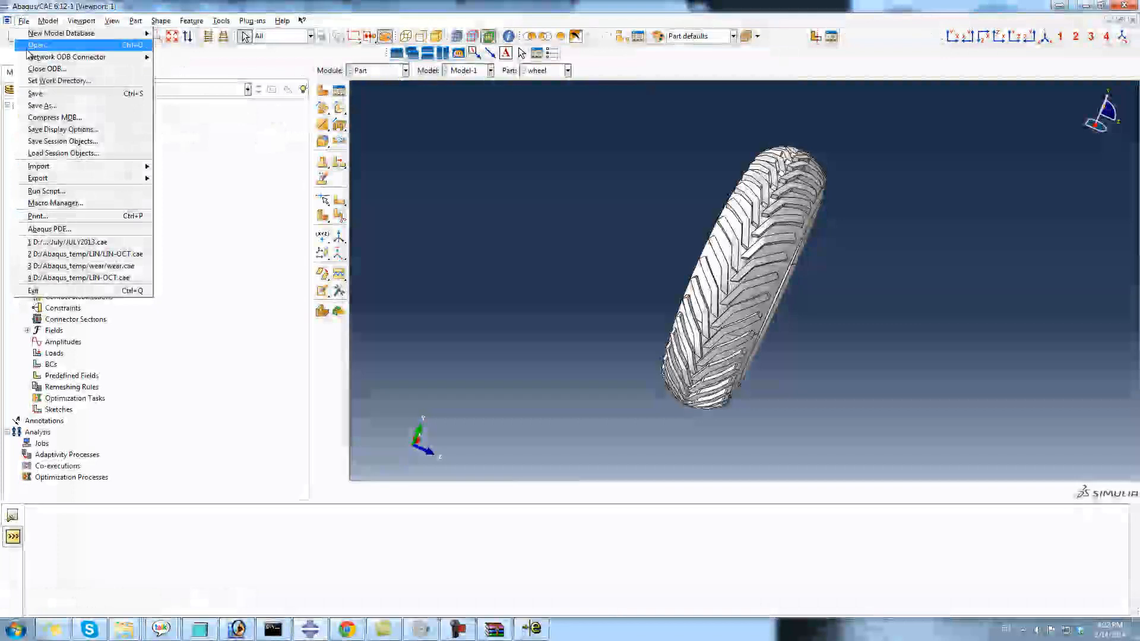
pyautogui.click(50, 80)
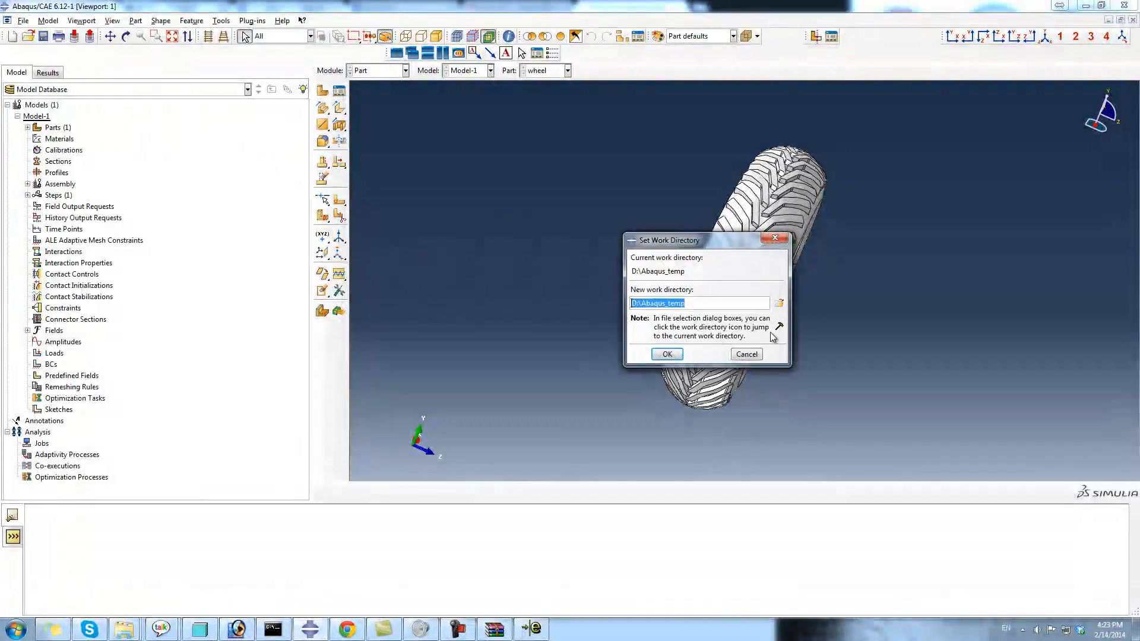
pyautogui.click(778, 304)
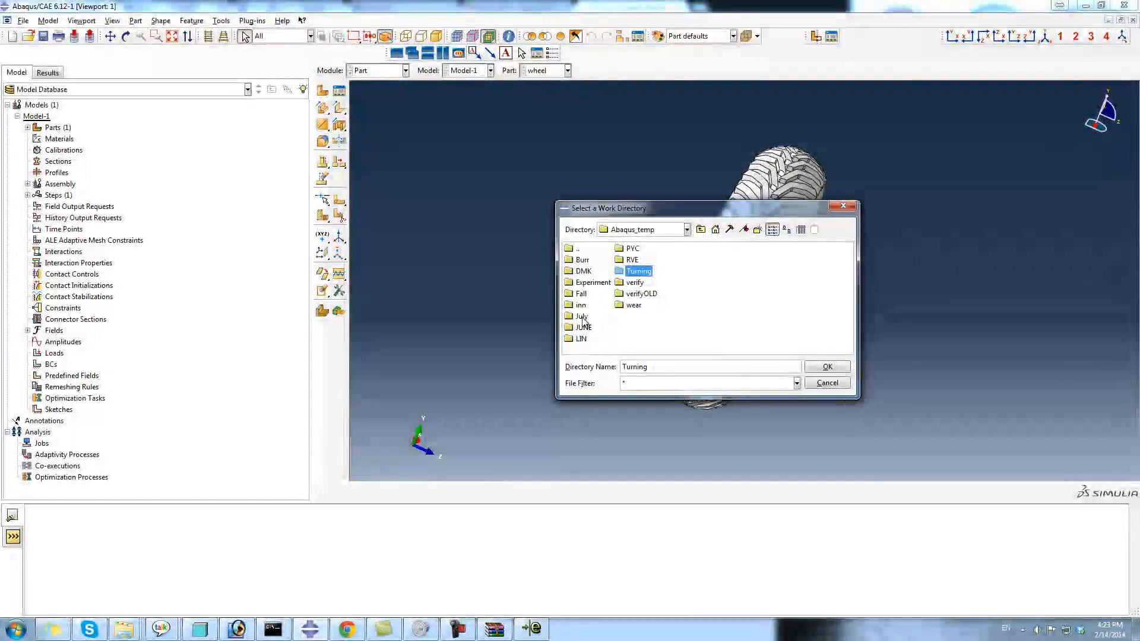
pyautogui.click(827, 366)
pyautogui.click(666, 354)
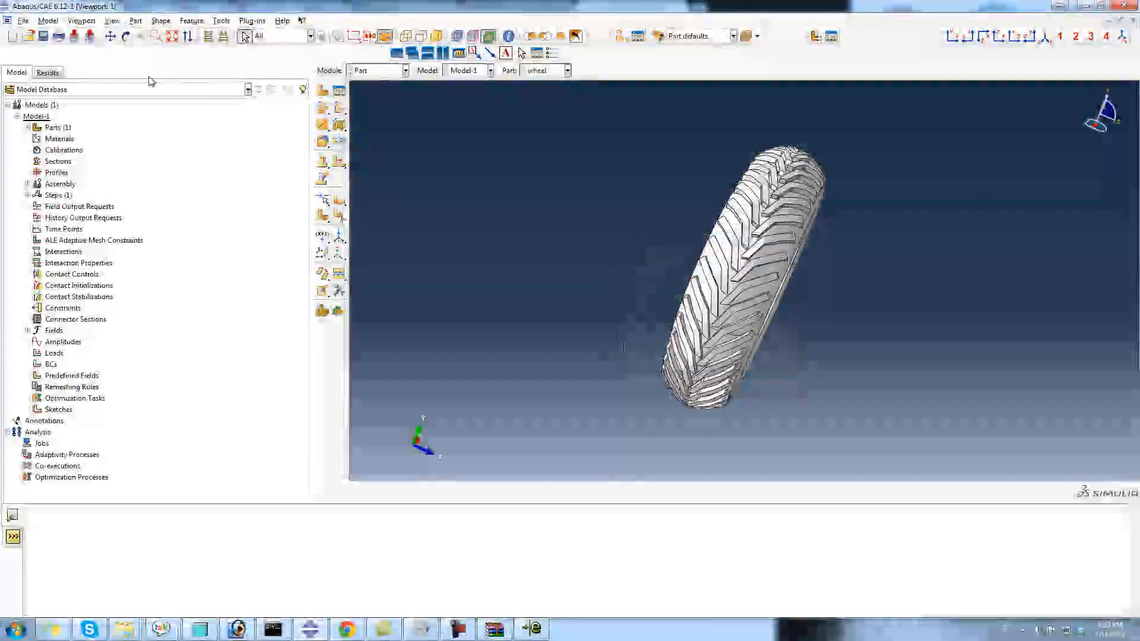
pyautogui.click(23, 20)
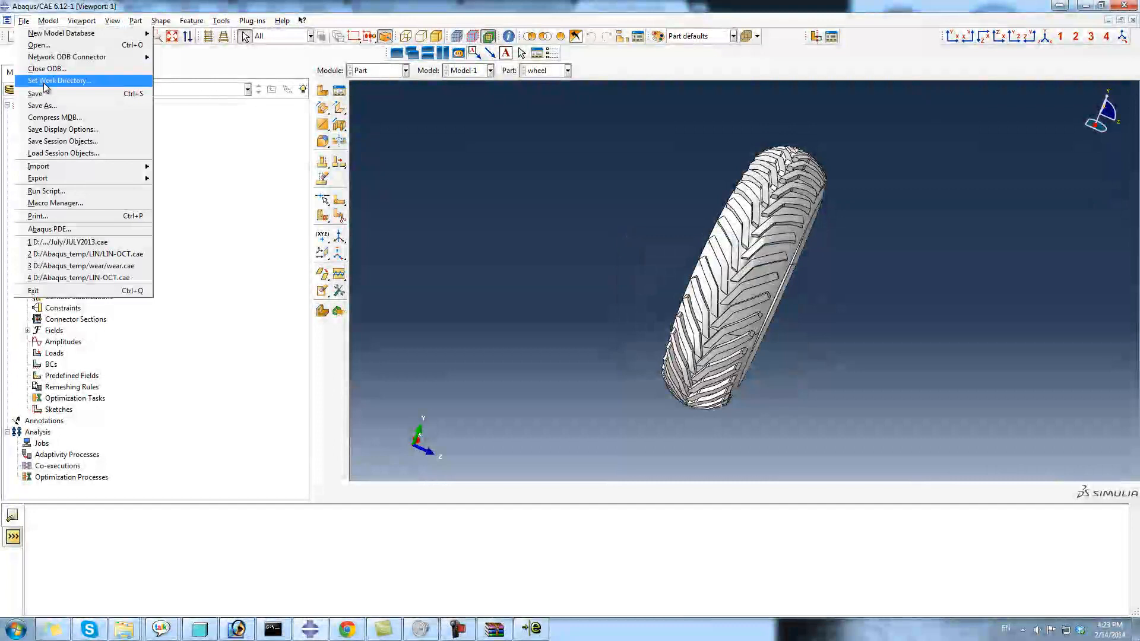
# Step: Start a part import in Abaqus/CAE and check the supported file formats, keeping the IGES filter
pyautogui.moveTo(75, 168)
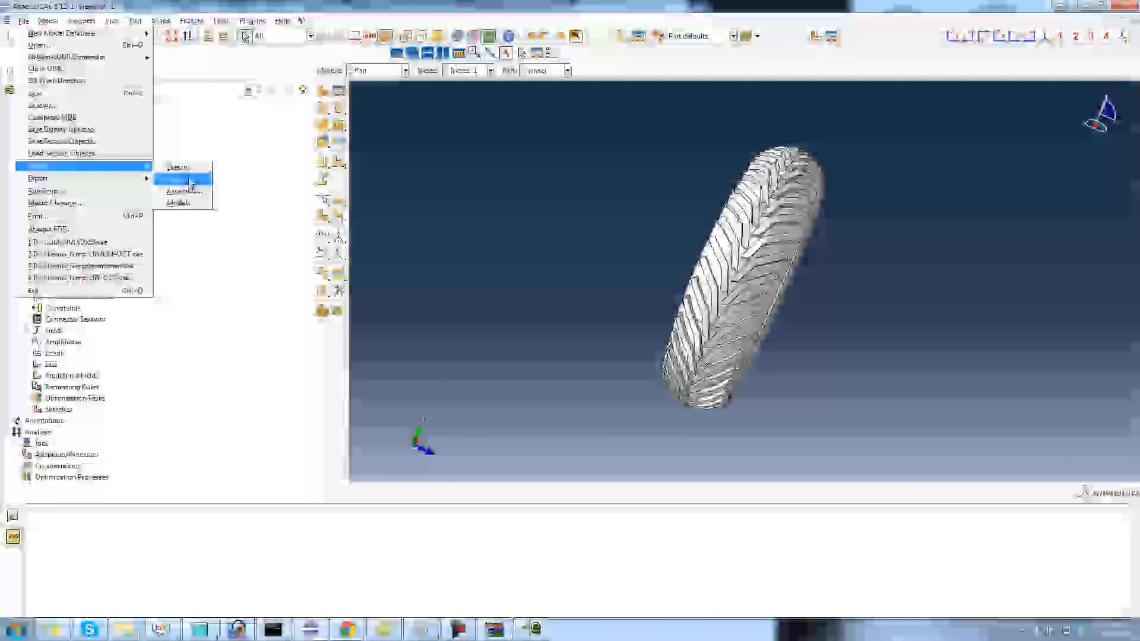
pyautogui.click(190, 181)
pyautogui.click(659, 393)
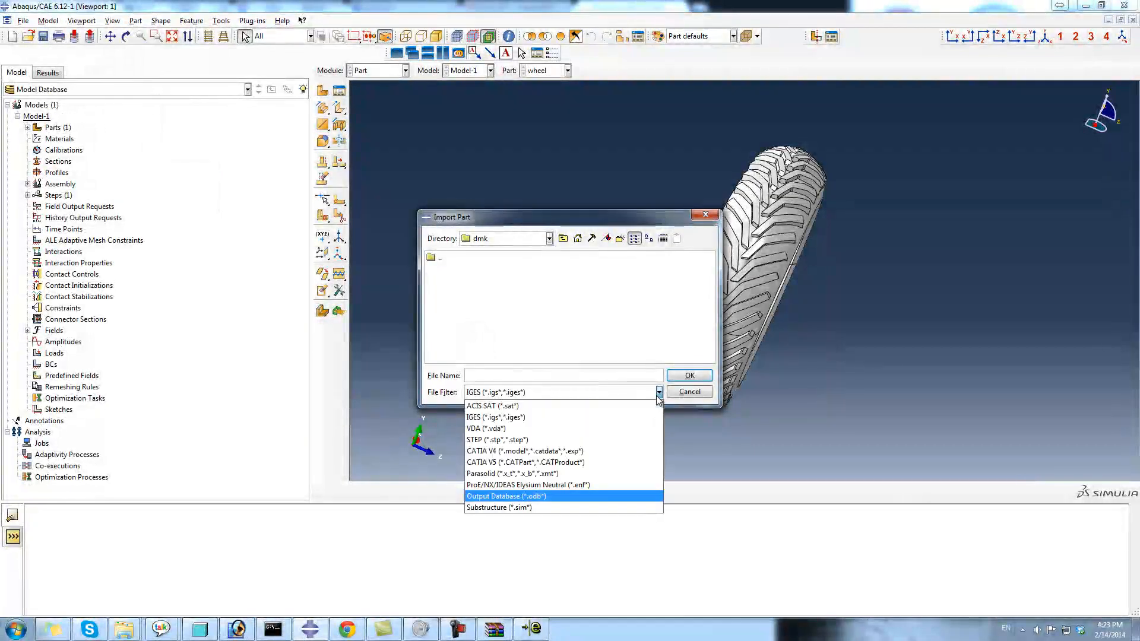
pyautogui.click(599, 416)
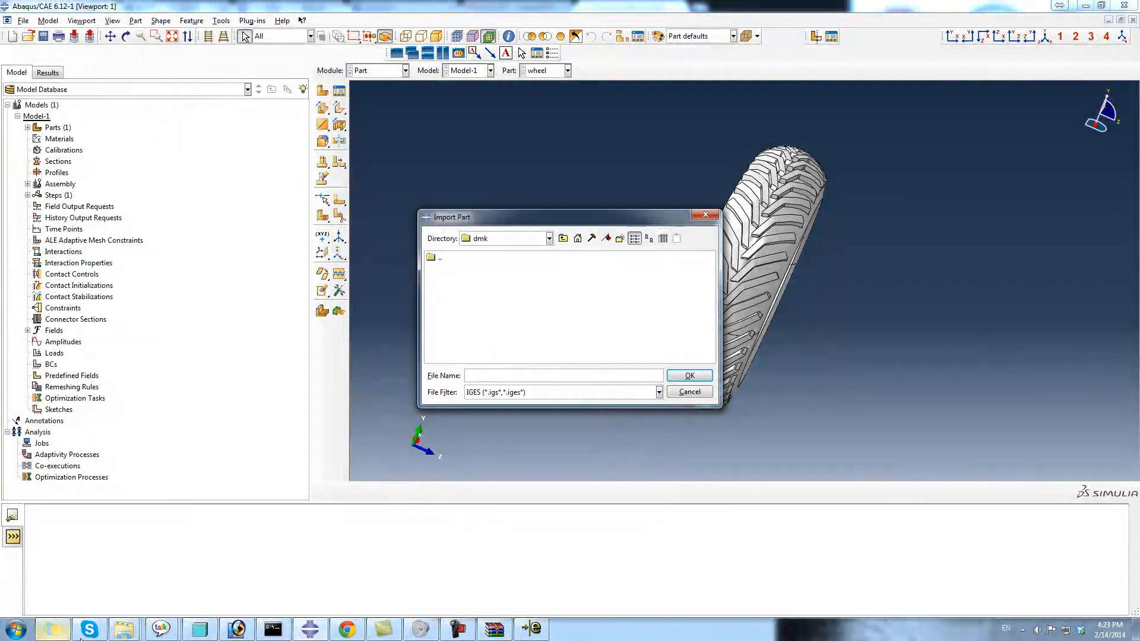
# Step: Look at the M1 ODB file in the JUNE folder of Abaqus_temp on Local Disk (D:), and cancel the Abaqus part import
pyautogui.press('super')
pyautogui.click(179, 430)
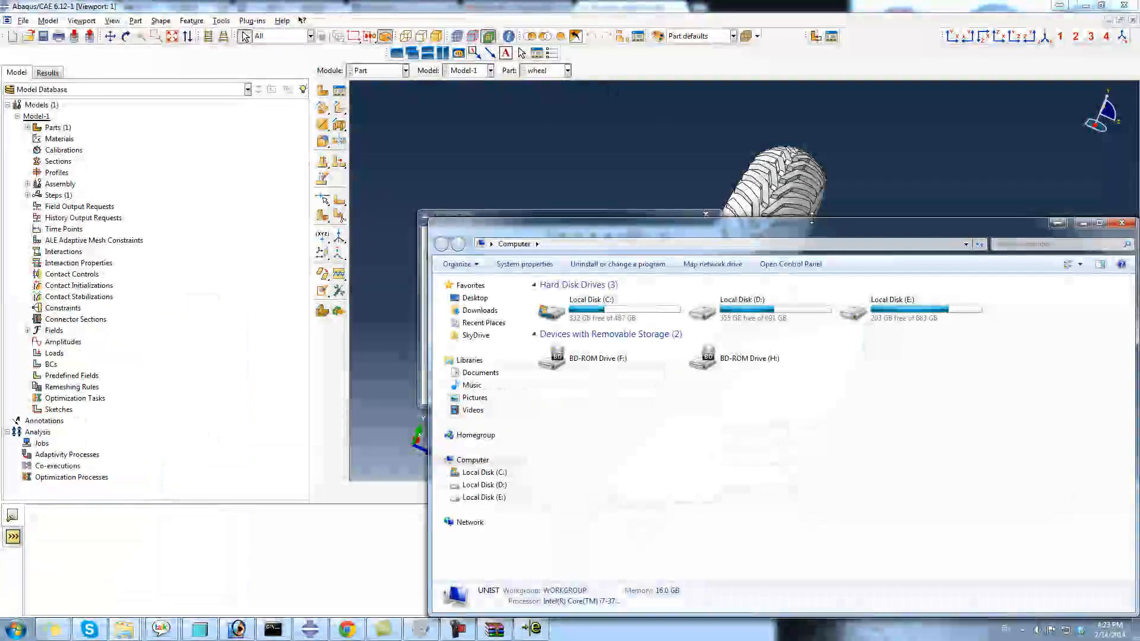
pyautogui.doubleClick(736, 99)
pyautogui.moveTo(792, 12); pyautogui.dragTo(487, 0)
pyautogui.doubleClick(141, 113)
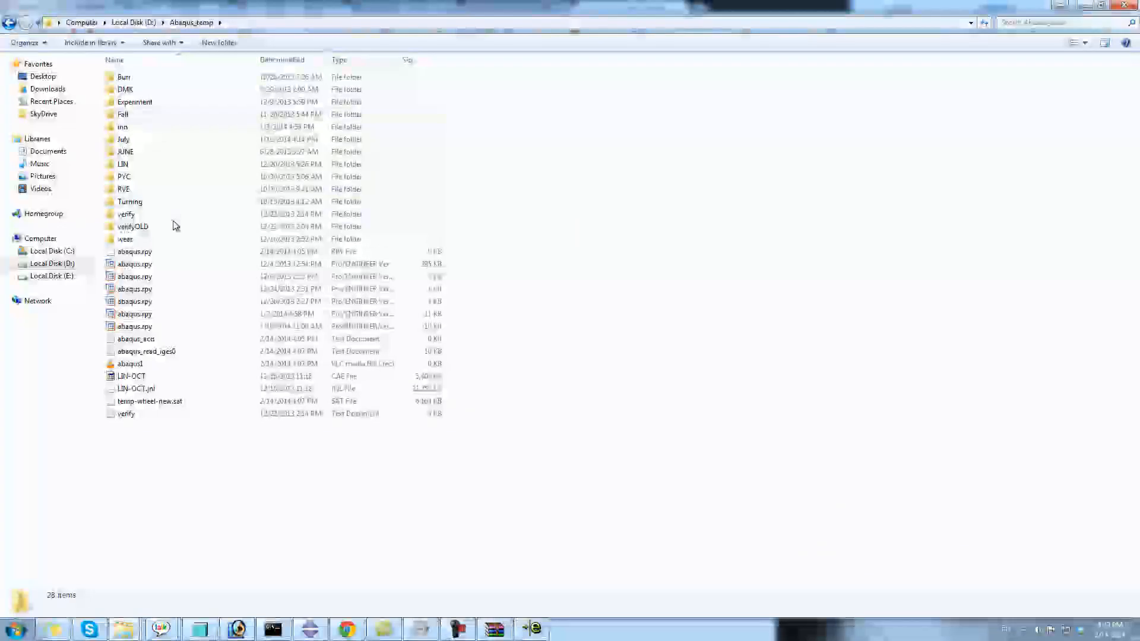
pyautogui.doubleClick(144, 152)
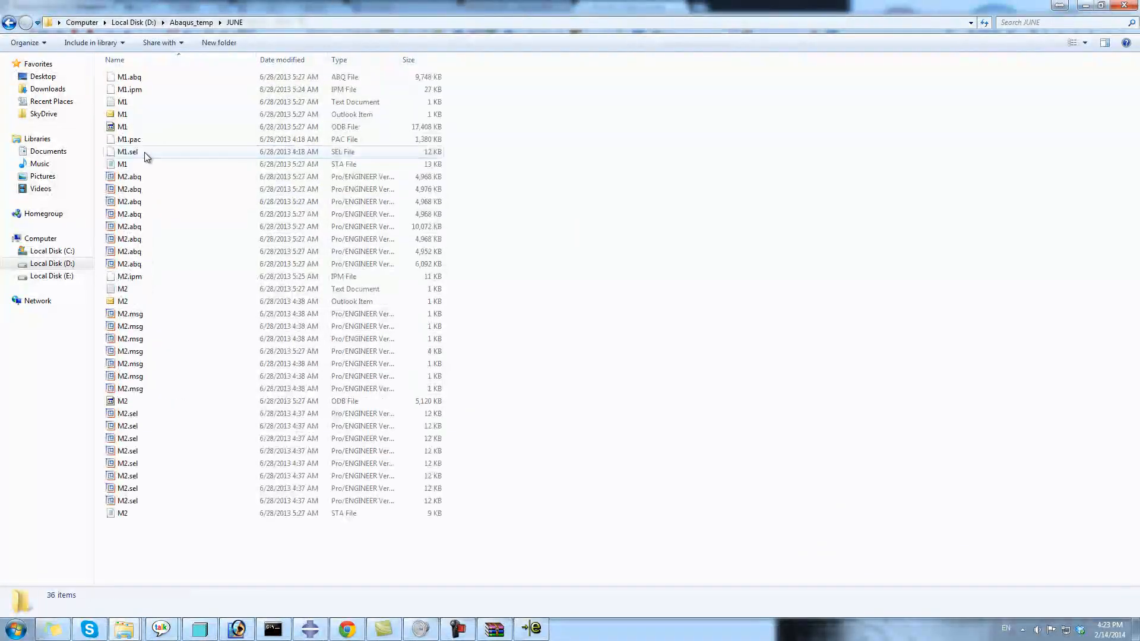
pyautogui.click(123, 127)
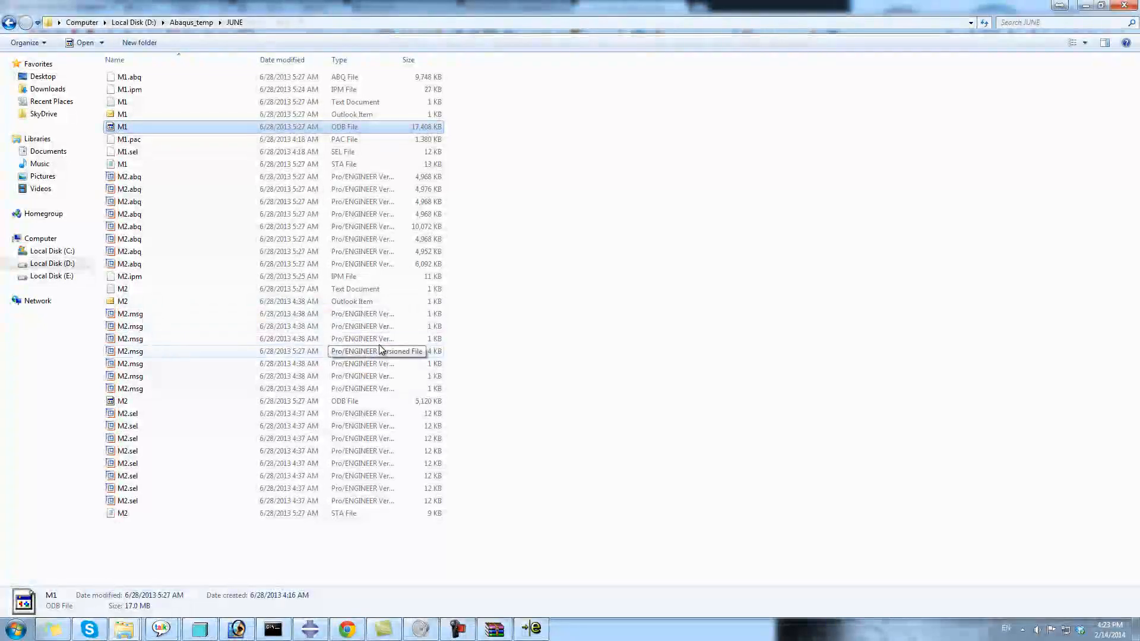
pyautogui.click(1126, 6)
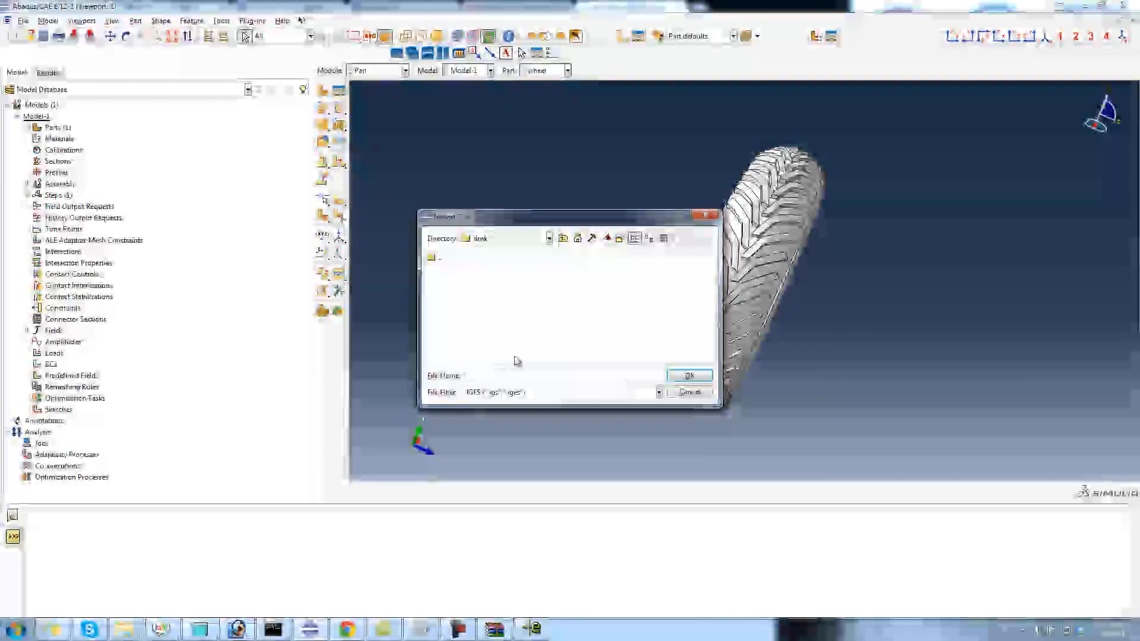
pyautogui.click(686, 393)
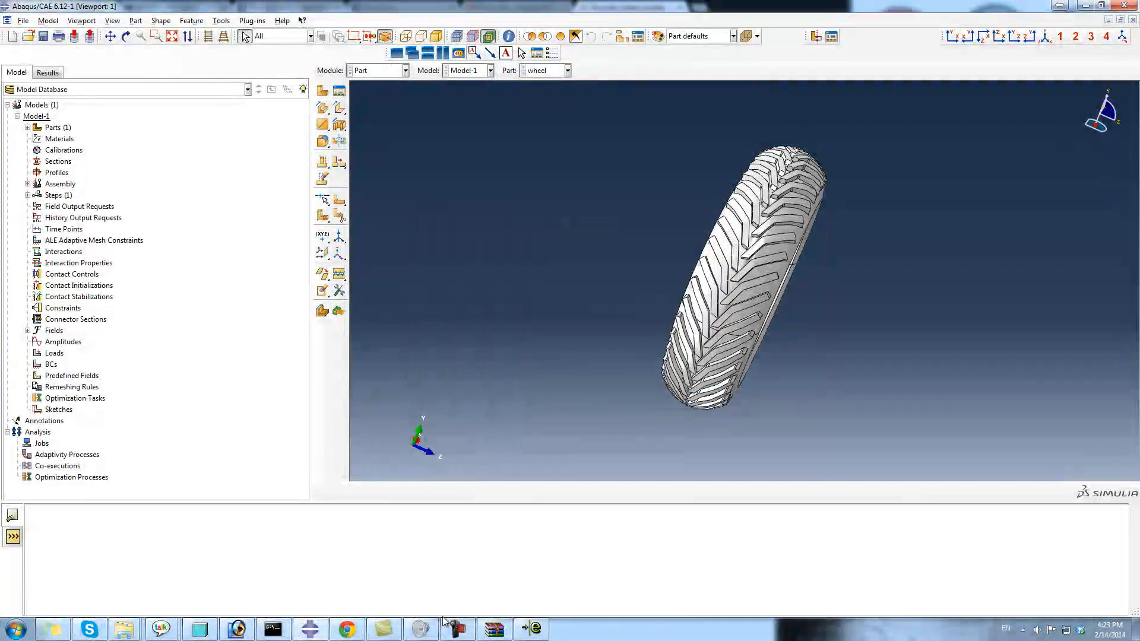
# Step: Switch to Pro/ENGINEER and create a new part
pyautogui.click(237, 629)
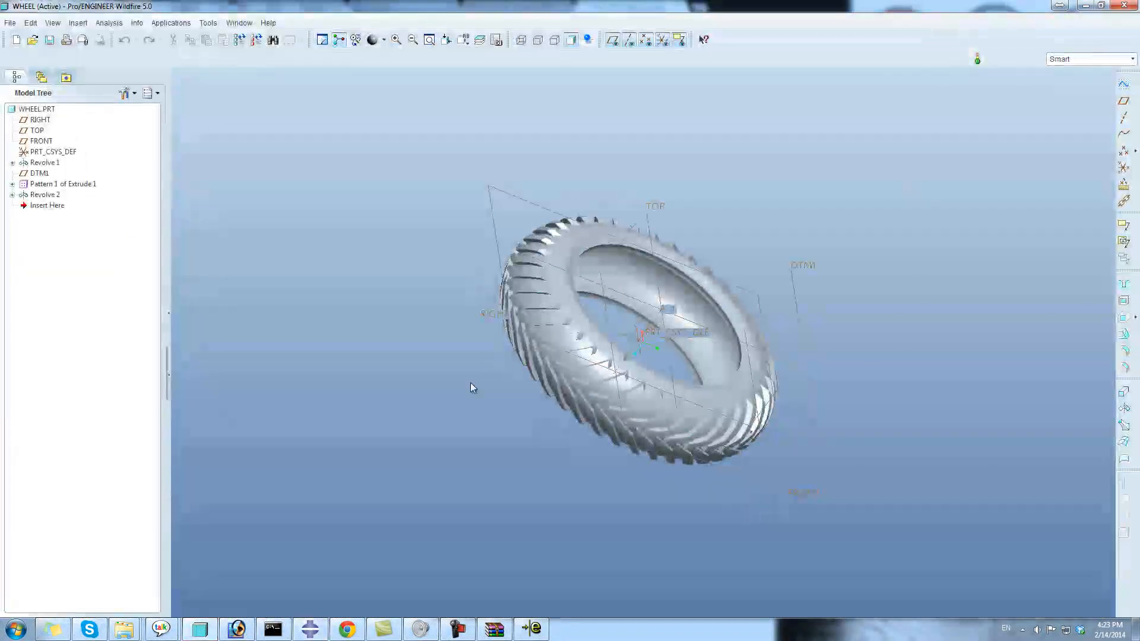
pyautogui.click(32, 40)
pyautogui.click(689, 318)
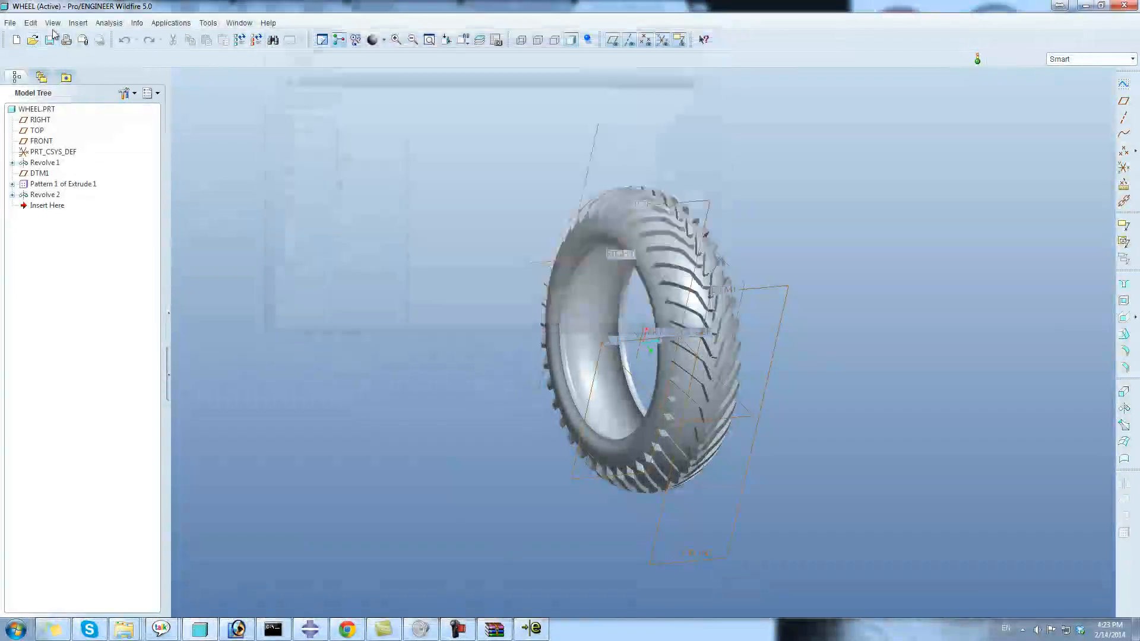
pyautogui.click(17, 40)
pyautogui.click(514, 434)
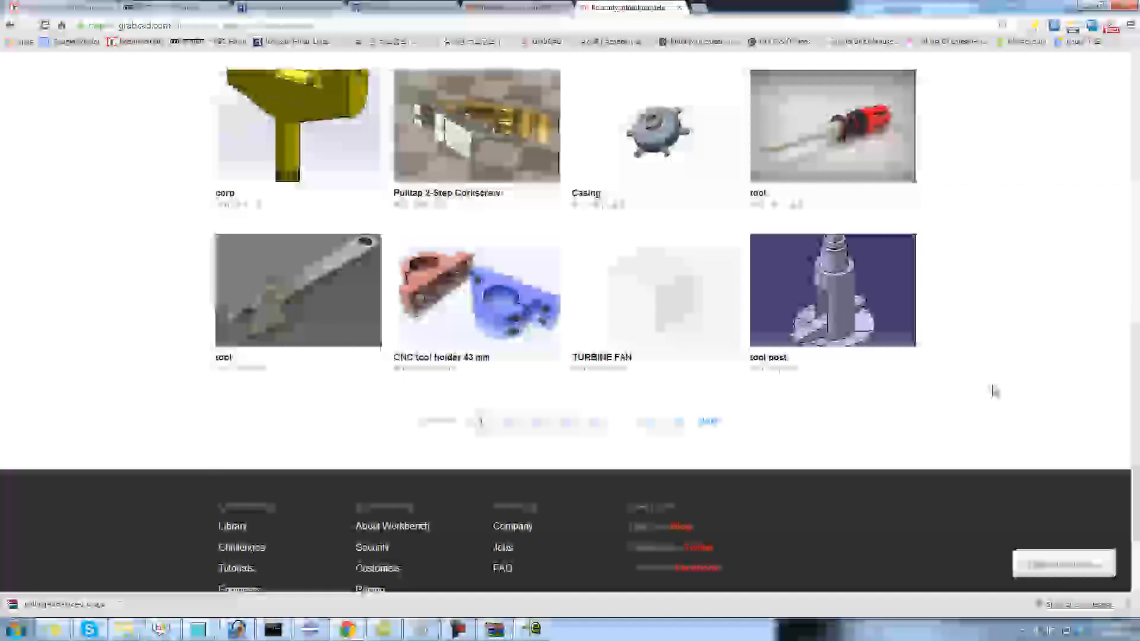
# Step: Switch to the GrabCAD library in the browser and search for drilling tool
pyautogui.scroll(12, 995, 391)
pyautogui.moveTo(315, 168); pyautogui.dragTo(0, 215)
pyautogui.write('drilling')
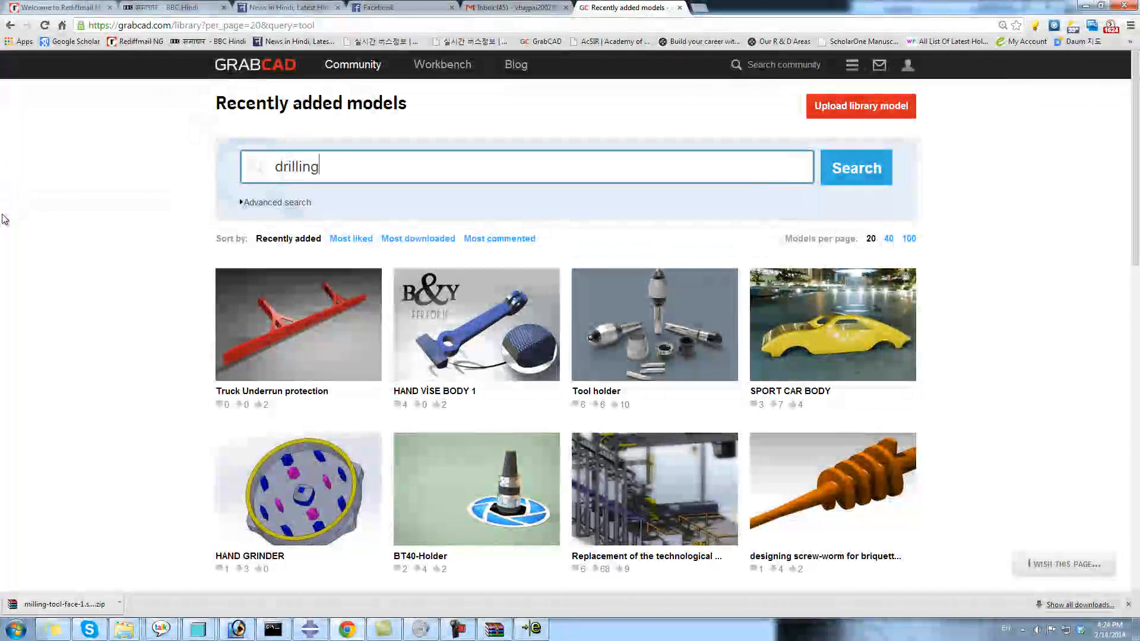
pyautogui.write(' tool')
pyautogui.press('Return')
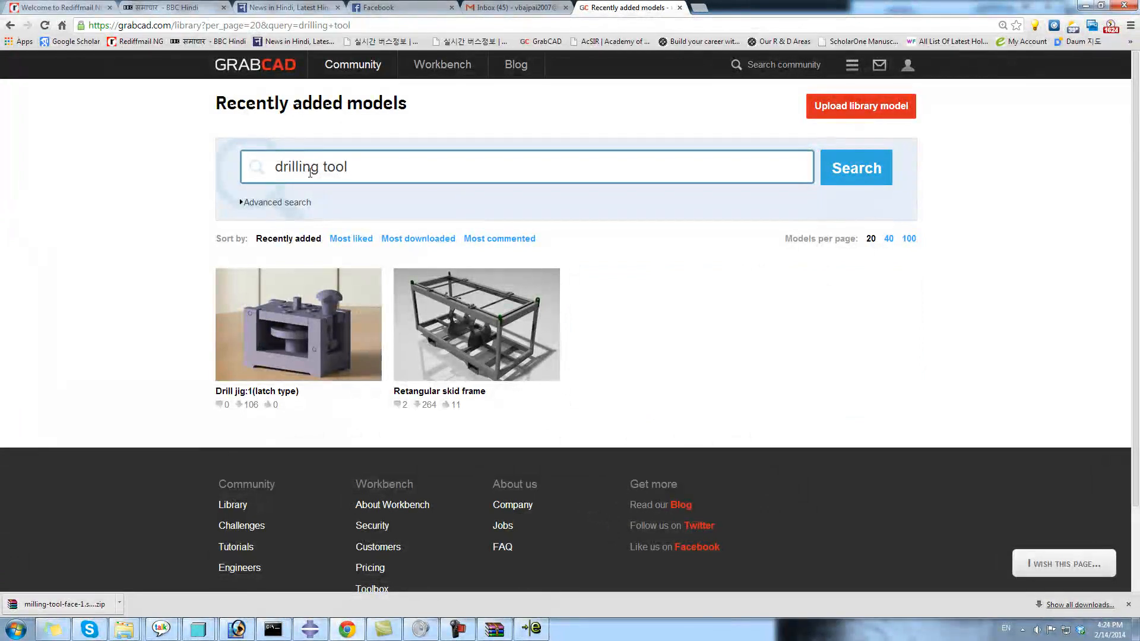
# Step: Return to the GrabCAD results for tool and look through the first page of models
pyautogui.press('BackSpace')
pyautogui.press('Return')
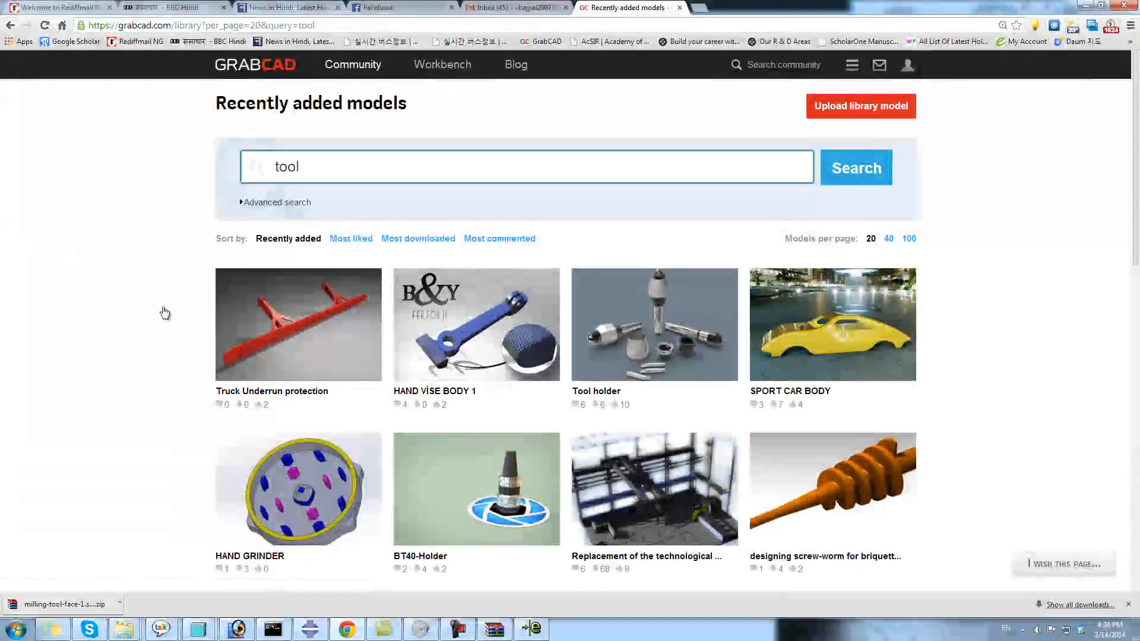
pyautogui.scroll(-10, 399, 323)
pyautogui.scroll(-3, 428, 344)
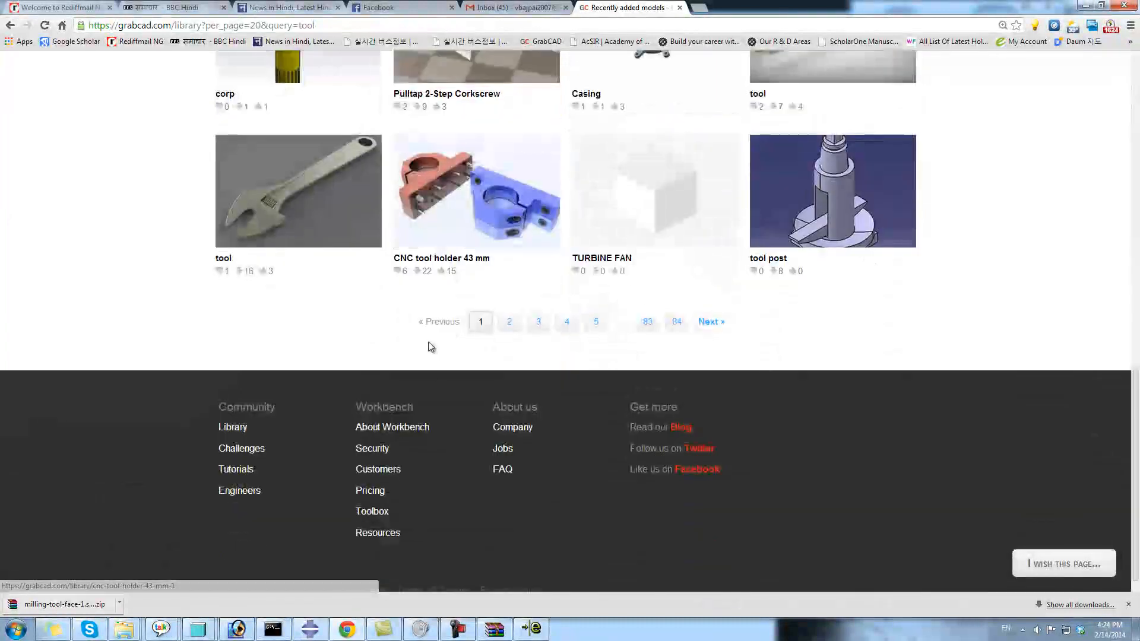
pyautogui.scroll(13, 439, 362)
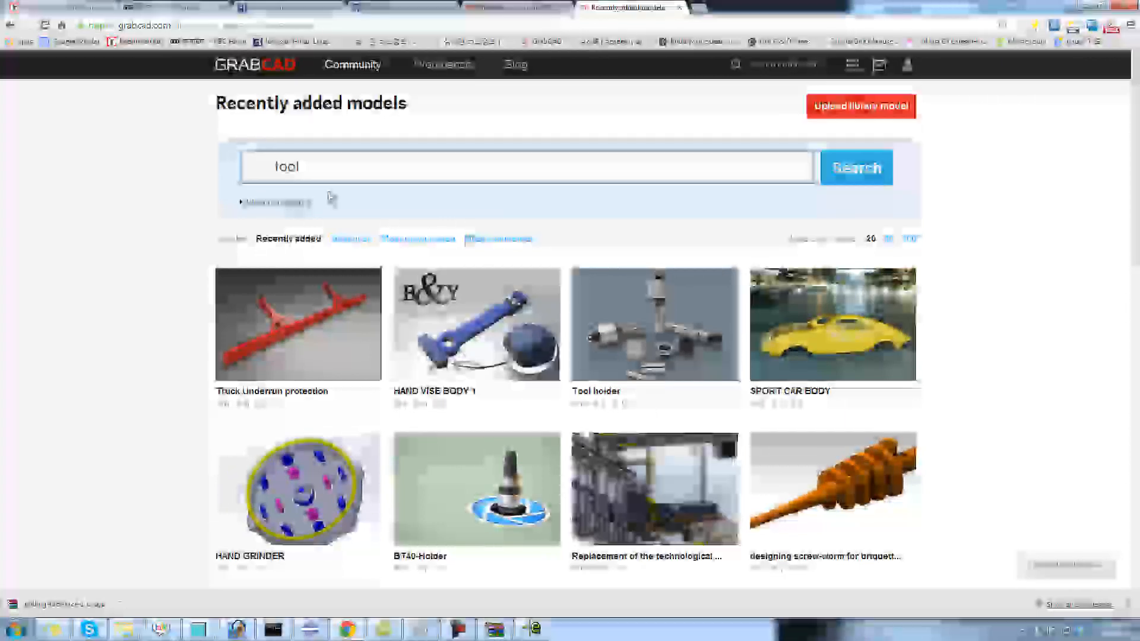
# Step: Search the GrabCAD library for end milling tool
pyautogui.doubleClick(287, 166)
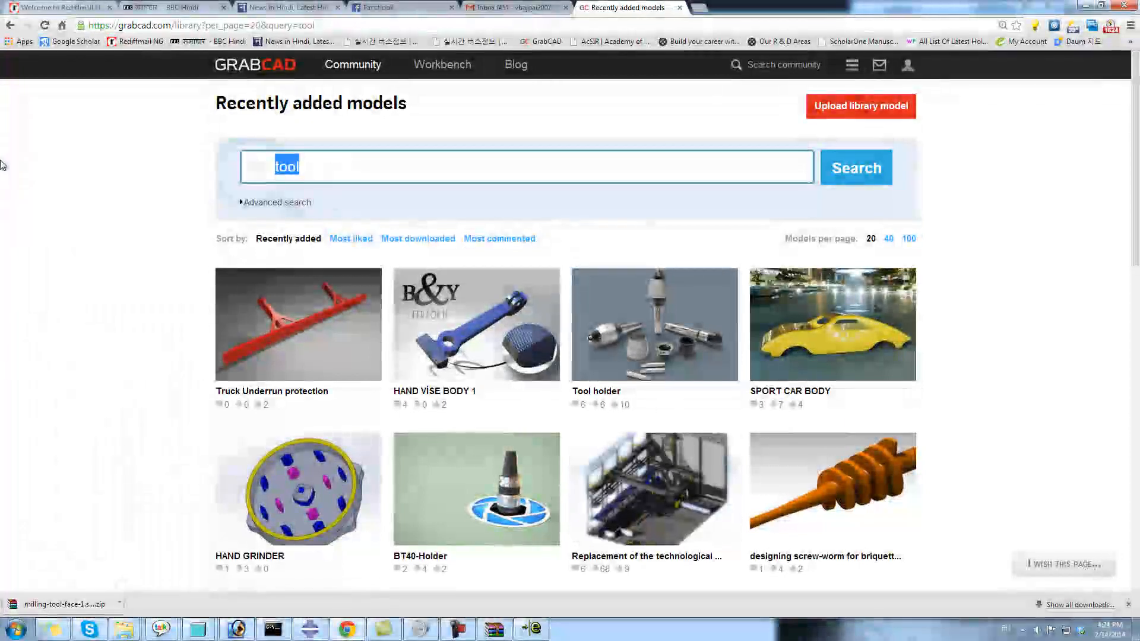
pyautogui.write('end m')
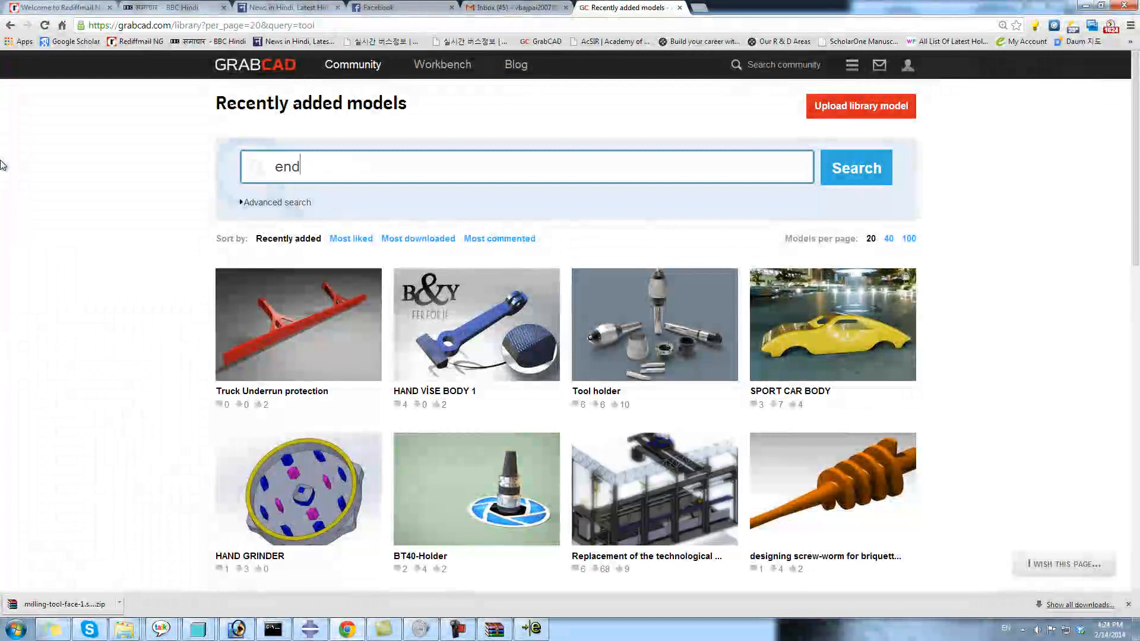
pyautogui.write('illing tool')
pyautogui.press('Return')
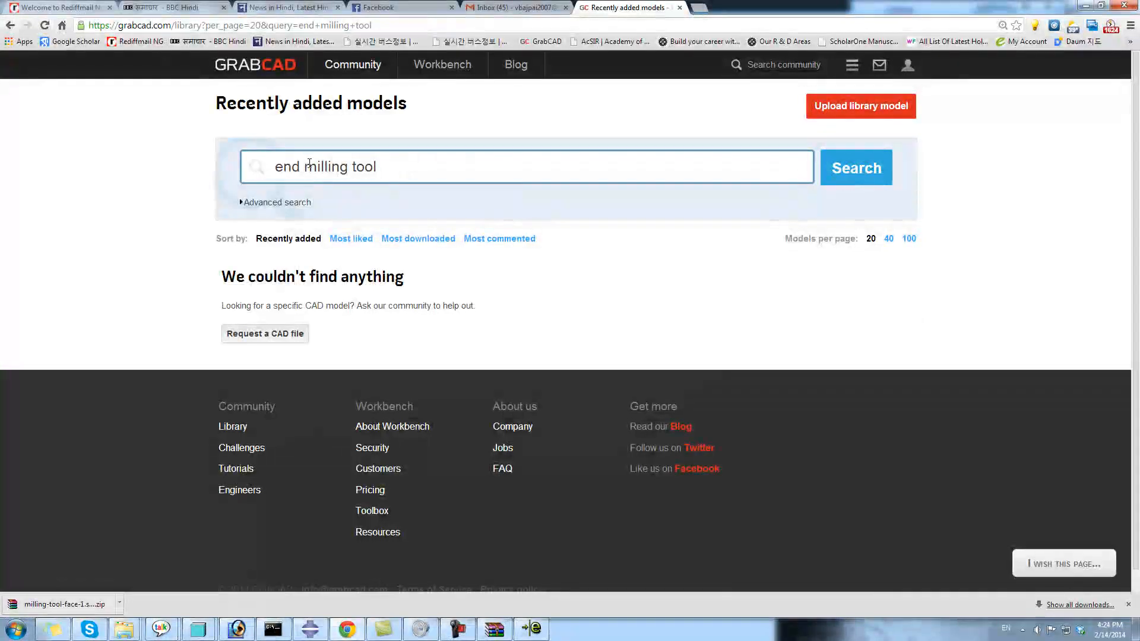
# Step: Search the GrabCAD library for milling tool and open the Milling Tool model page
pyautogui.press('BackSpace')
pyautogui.press('Return')
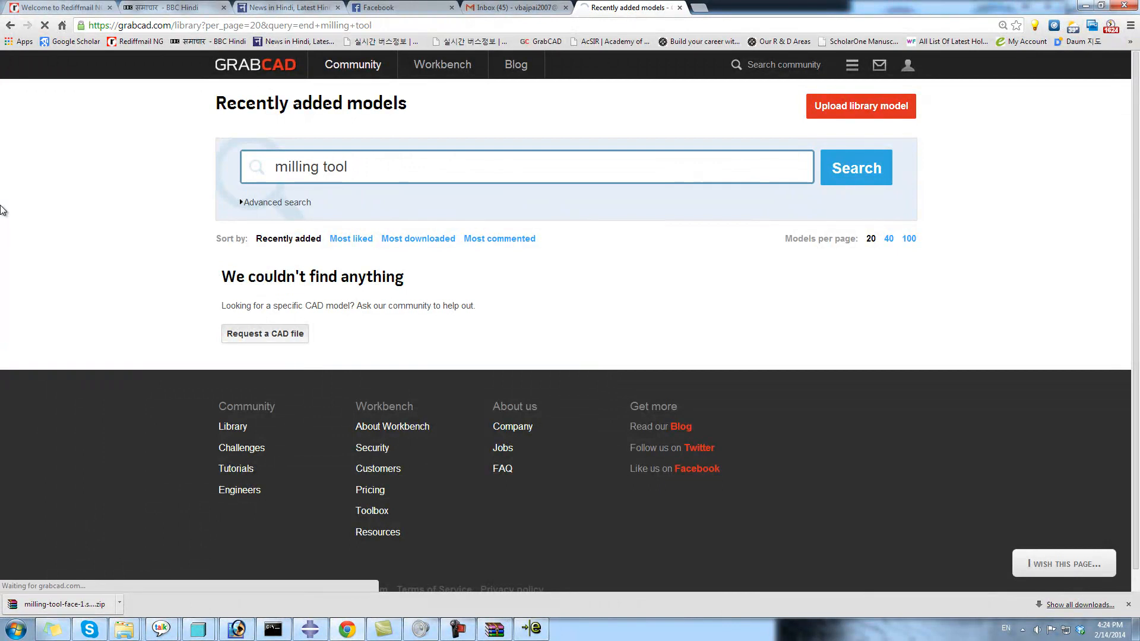
pyautogui.scroll(-6, 1047, 351)
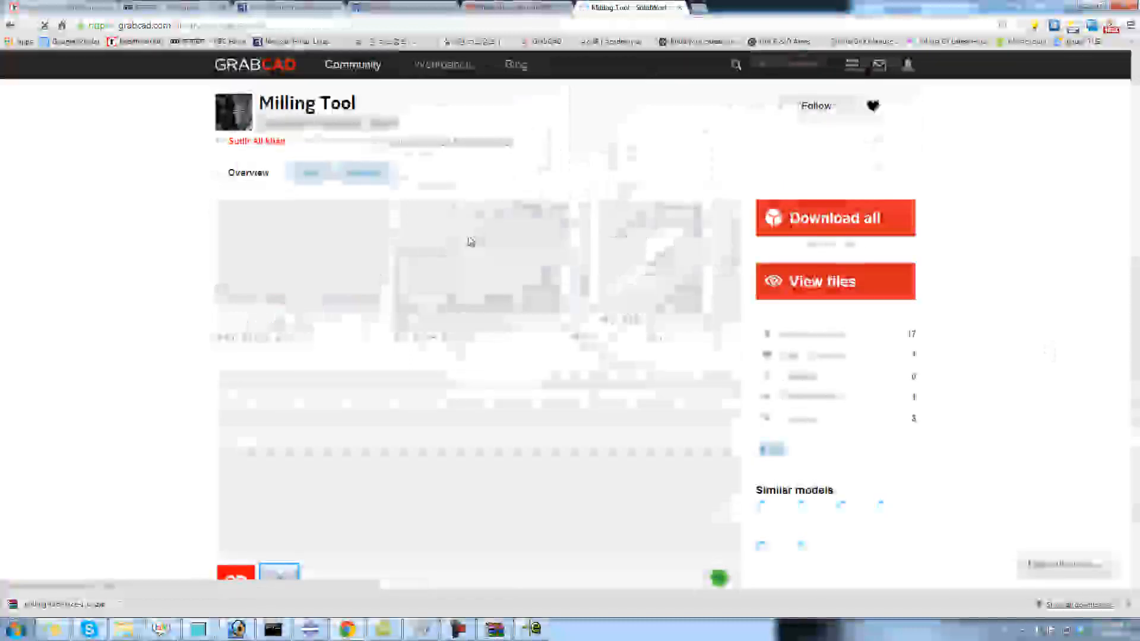
# Step: Preview Milling Tool.SLDPRT in the 3D viewer, close the preview and download all files of the model
pyautogui.click(236, 577)
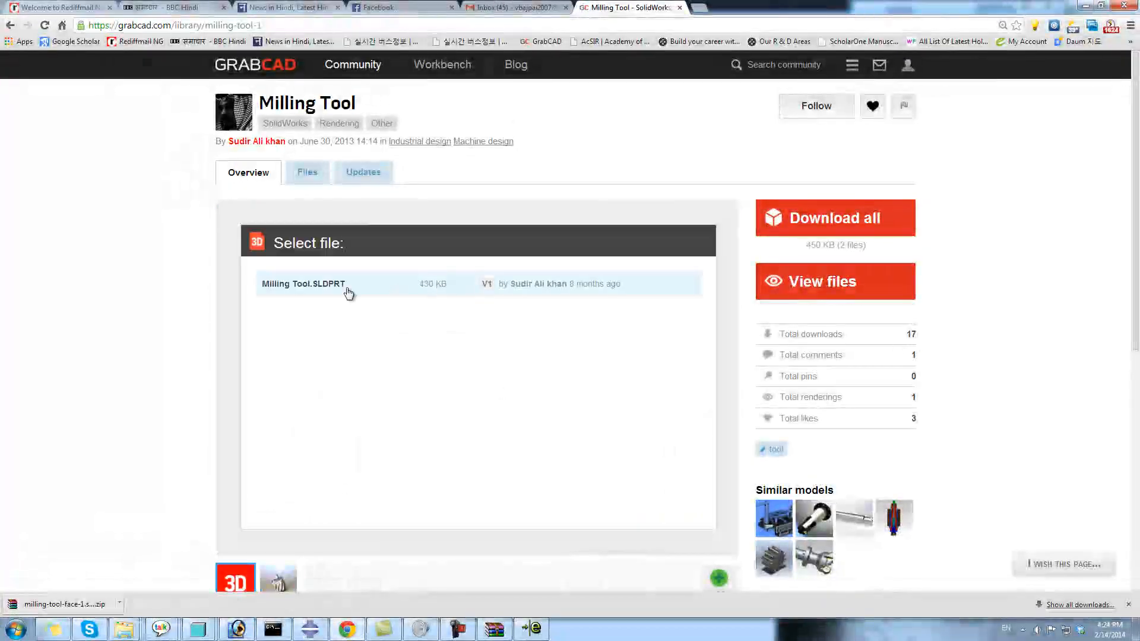
pyautogui.click(326, 286)
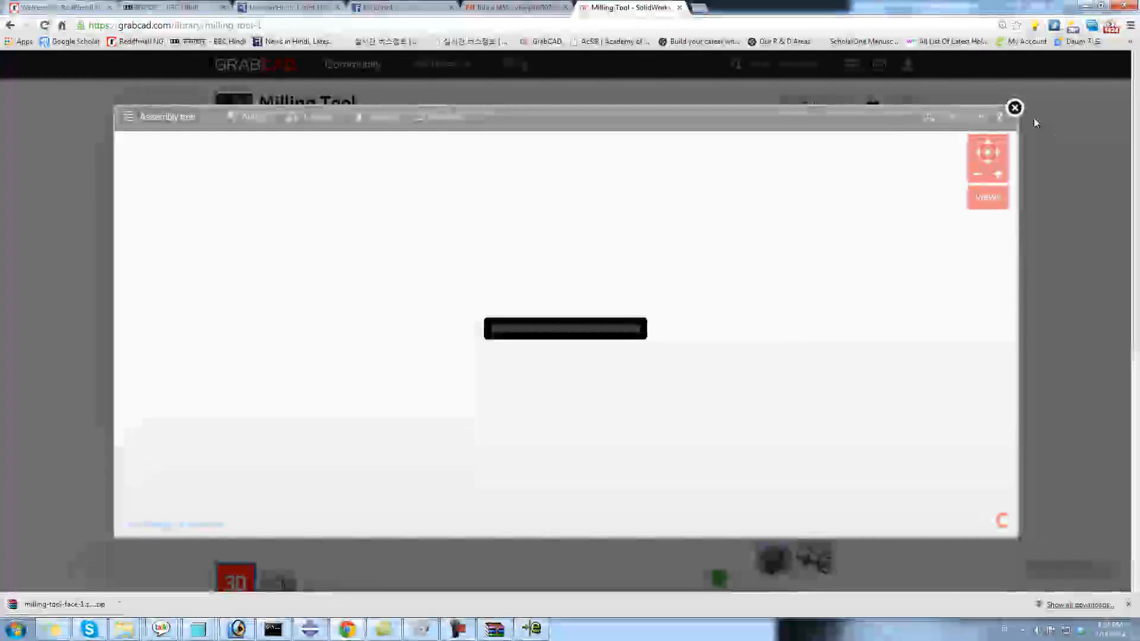
pyautogui.click(1012, 110)
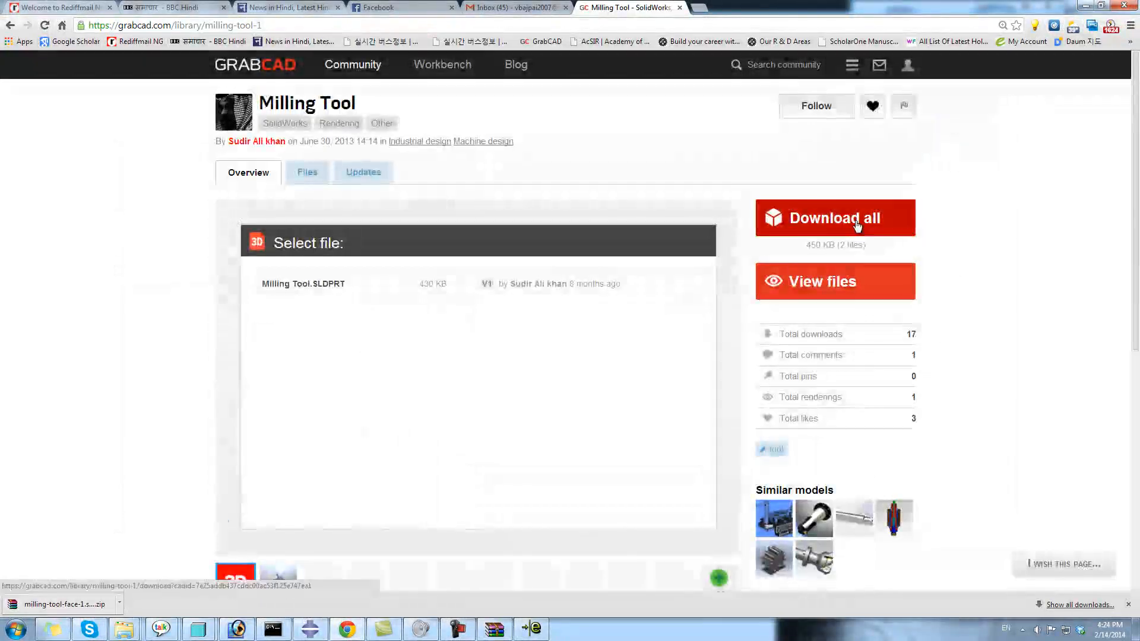
pyautogui.click(855, 223)
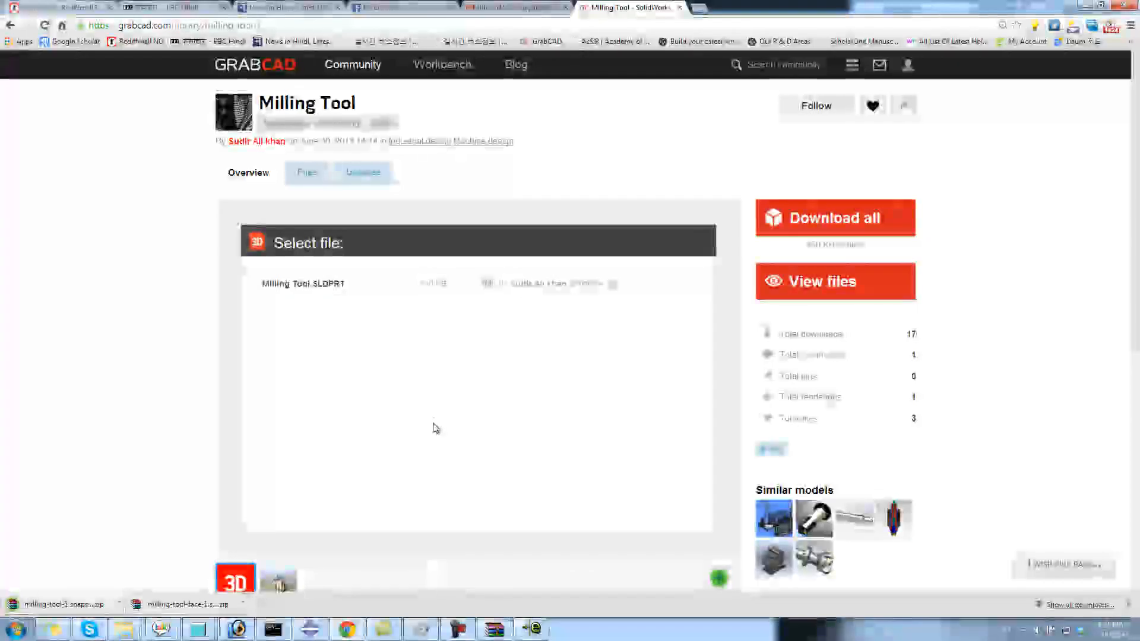
pyautogui.scroll(-5, 1045, 458)
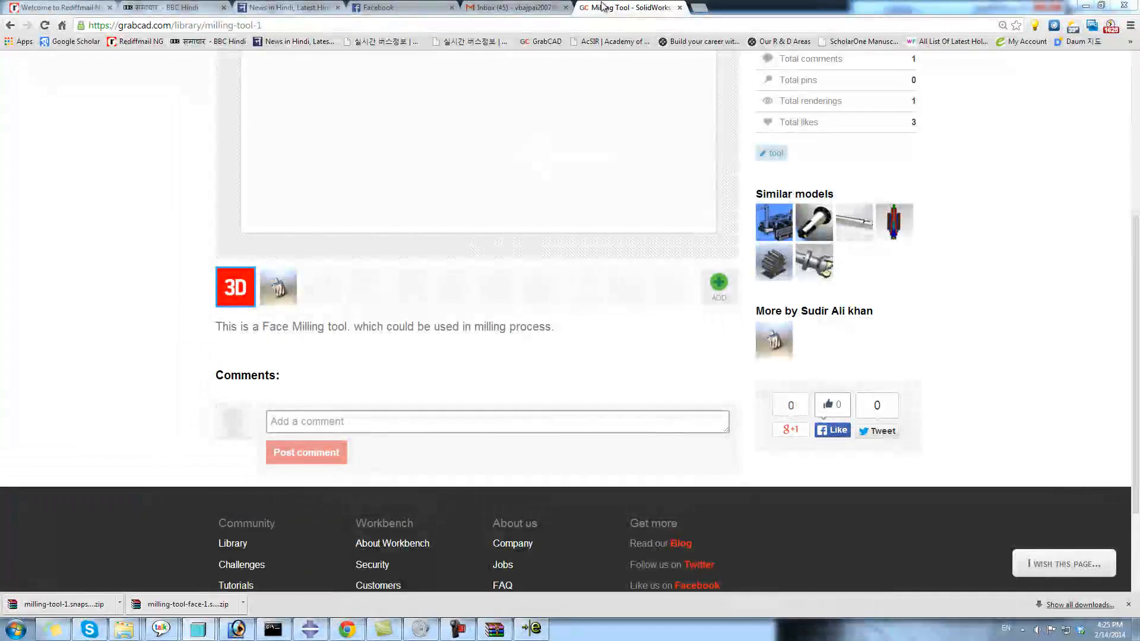
# Step: Switch to Pro/ENGINEER and start opening a file from the dmk folder with the file type set to All Files (*)
pyautogui.click(1090, 5)
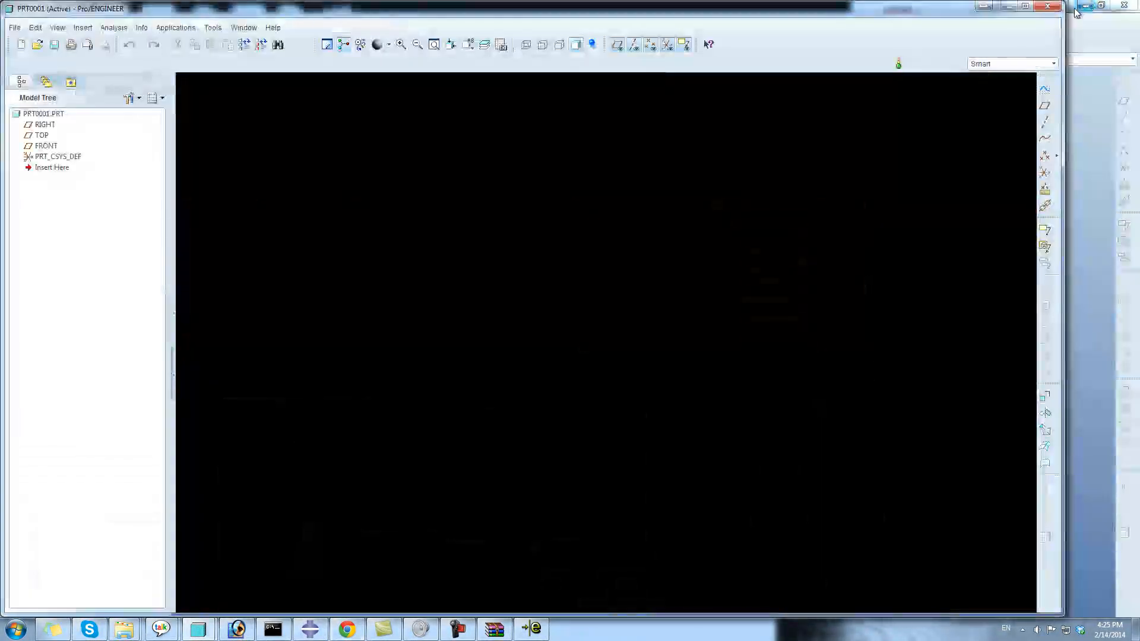
pyautogui.click(37, 45)
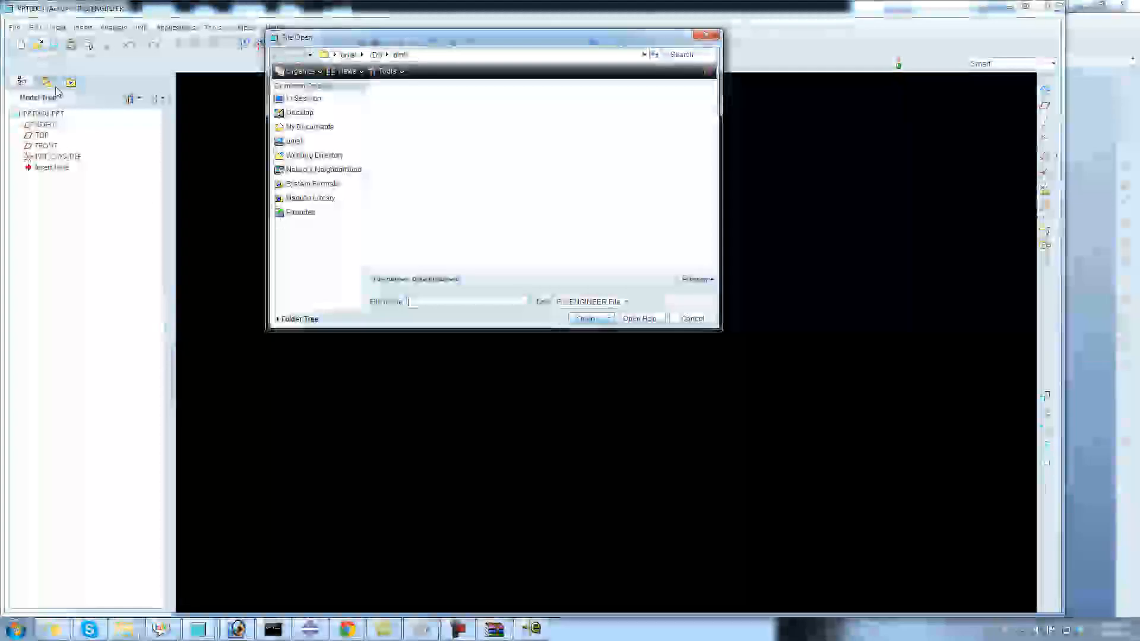
pyautogui.click(626, 301)
pyautogui.click(604, 310)
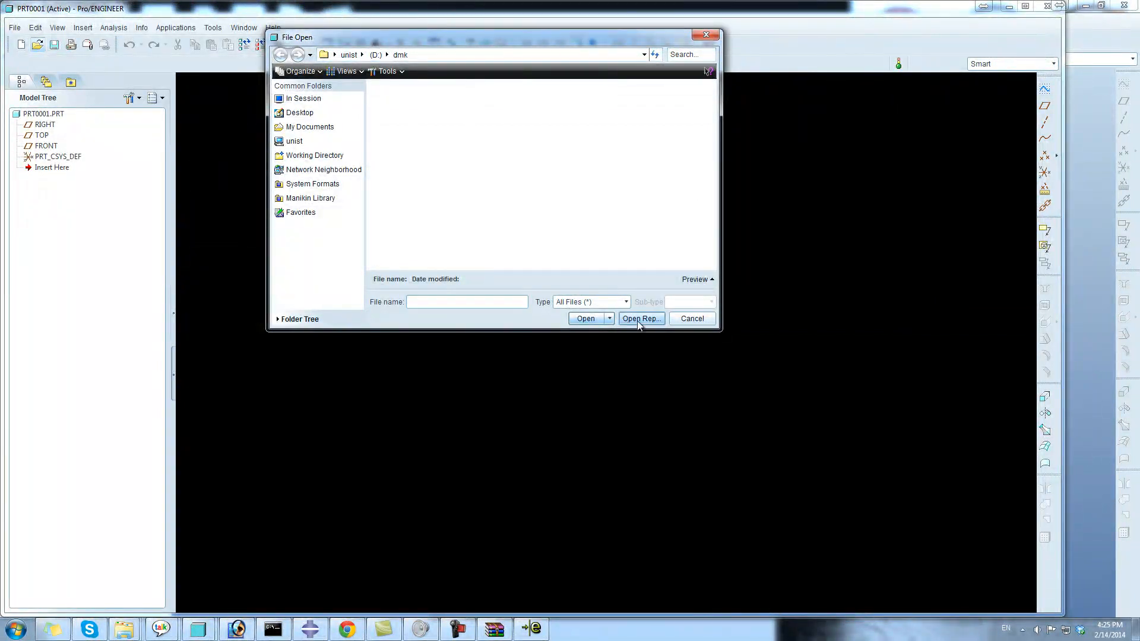
# Step: Close the open eDrawings window and reopen Milling Tool_Face in eDrawings from the dmk folder on Local Disk (D:)
pyautogui.click(538, 633)
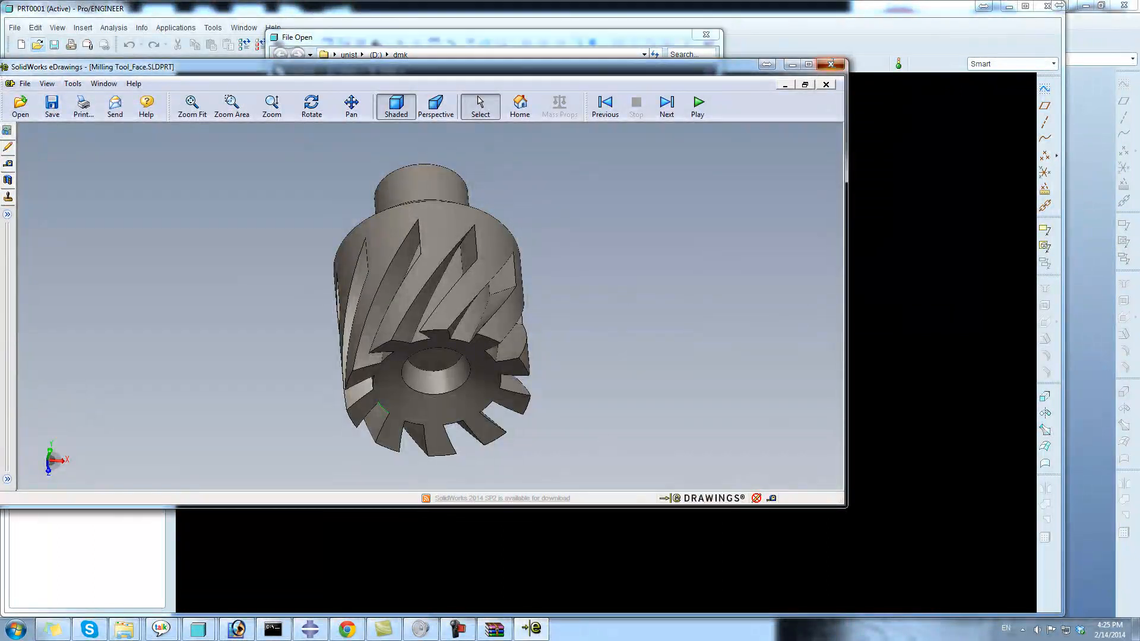
pyautogui.click(831, 65)
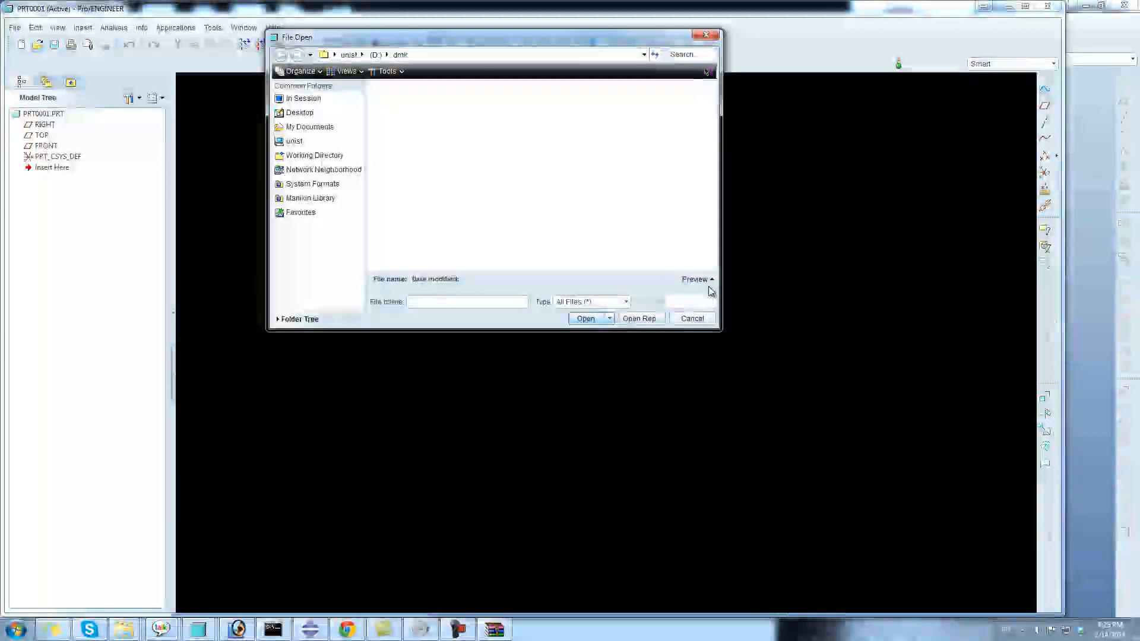
pyautogui.moveTo(124, 635)
pyautogui.click(508, 549)
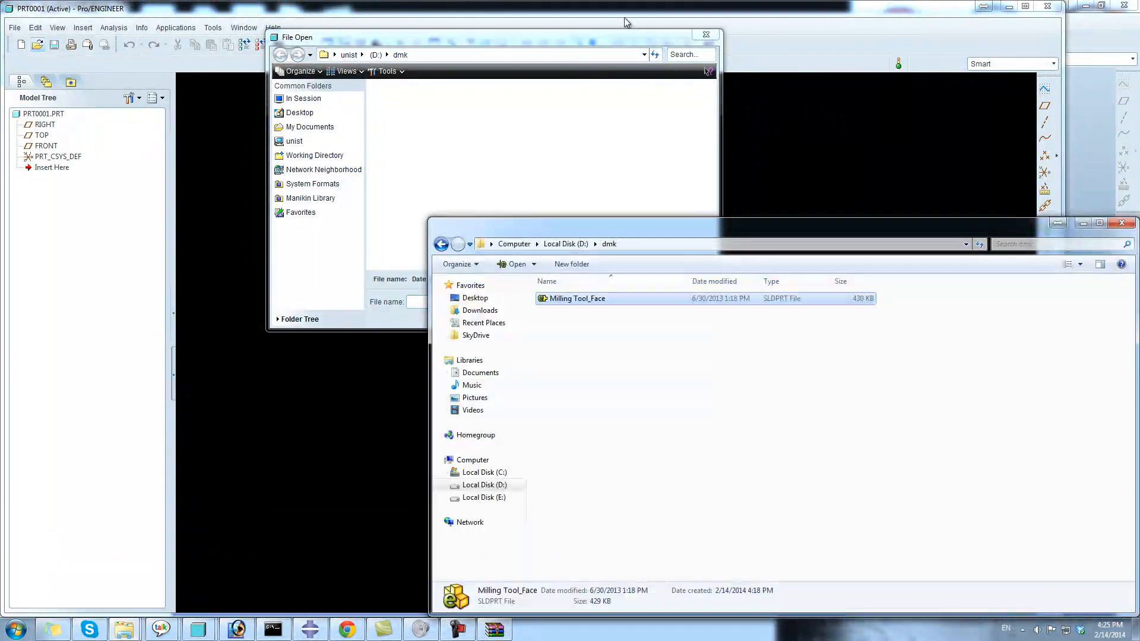
pyautogui.doubleClick(575, 298)
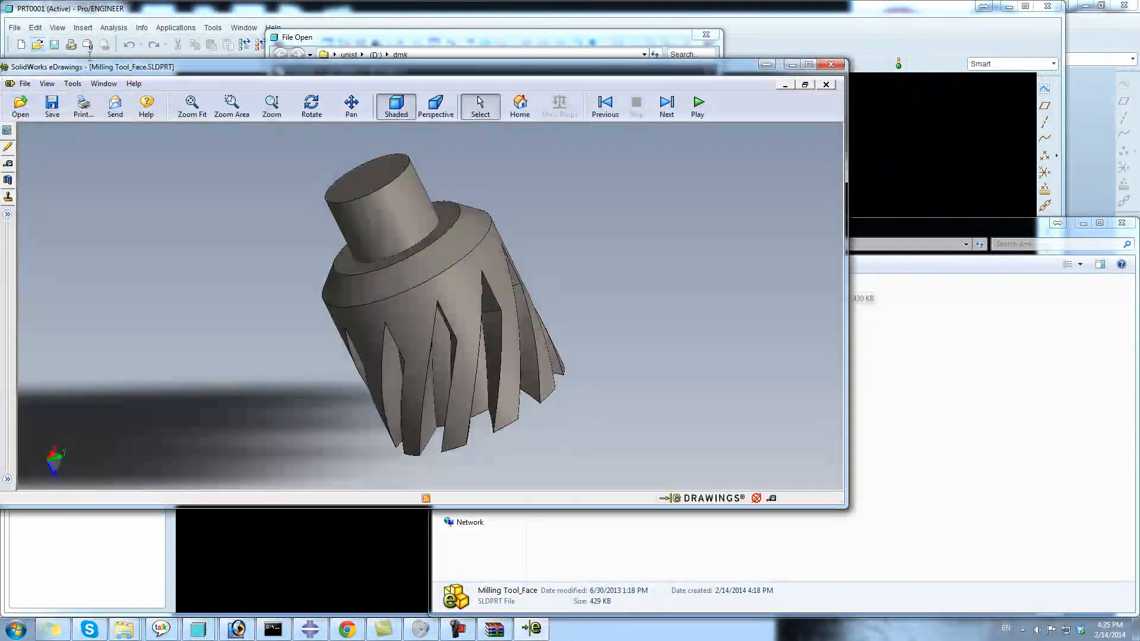
pyautogui.moveTo(112, 71); pyautogui.dragTo(239, 85)
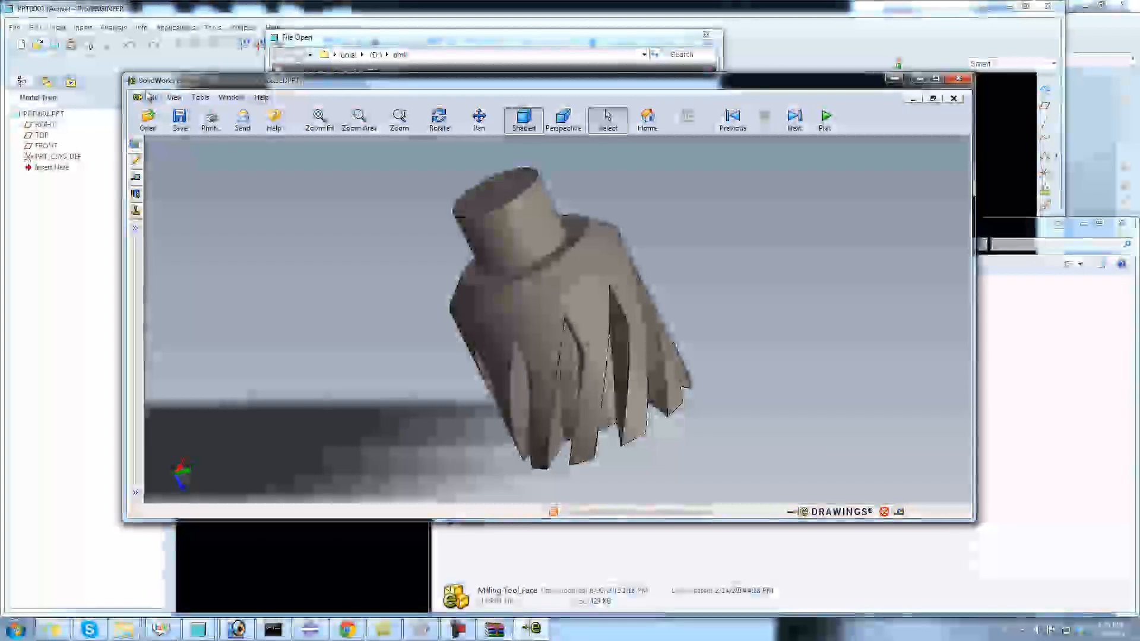
# Step: Save the milling tool as Milling Tool_Face of type eDrawings Files (*.eprt) in the dmk folder on Local Disk (D:)
pyautogui.click(148, 97)
pyautogui.click(151, 97)
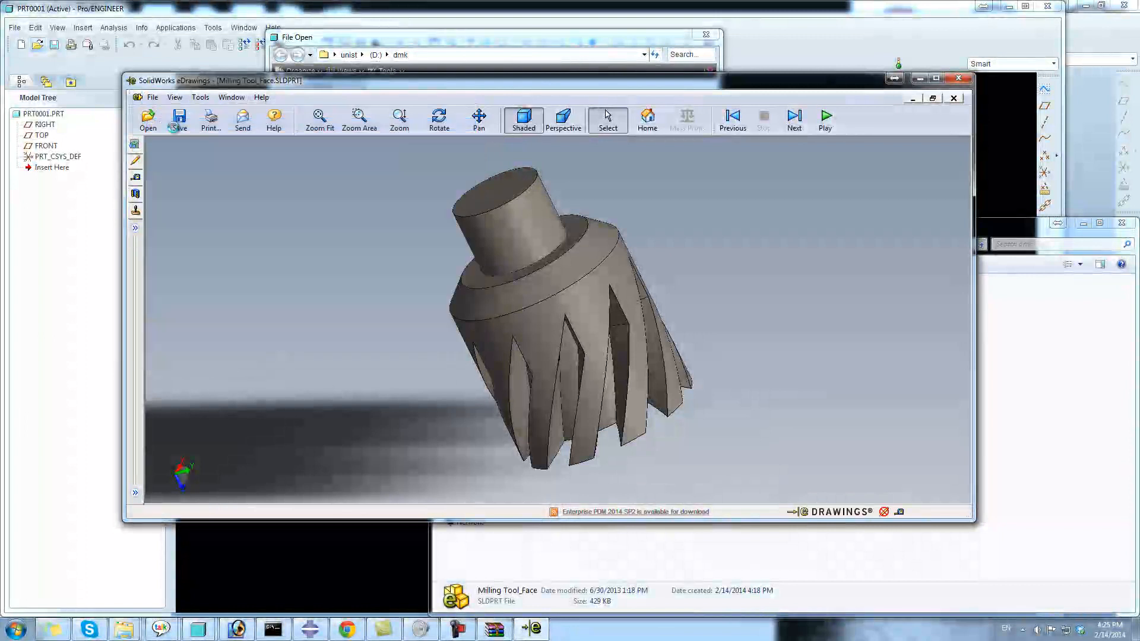
pyautogui.click(152, 99)
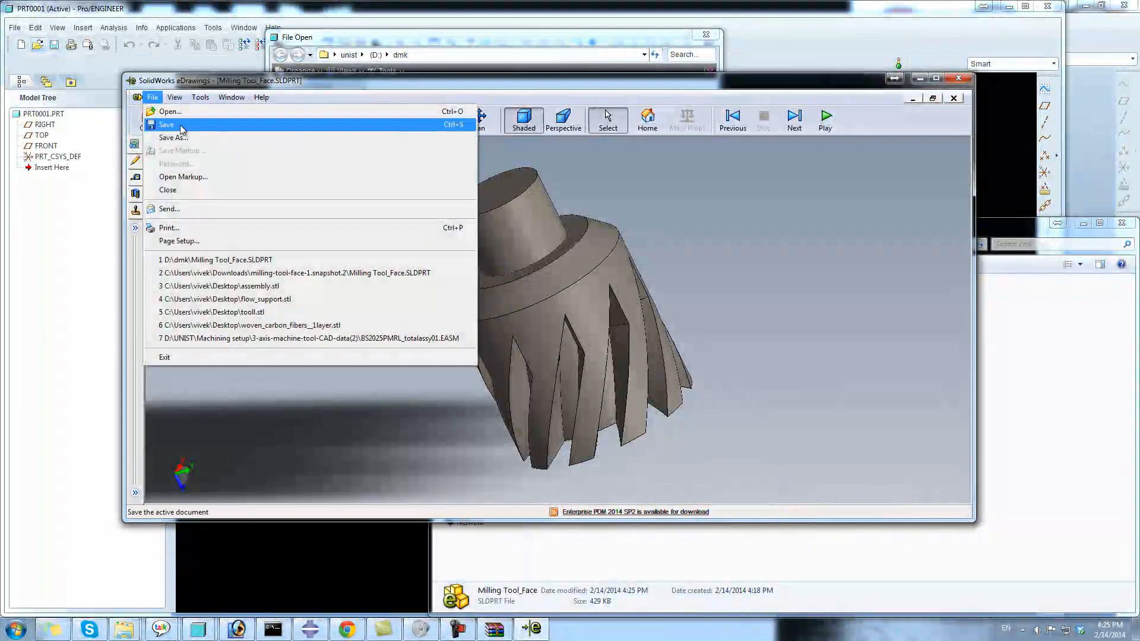
pyautogui.click(200, 140)
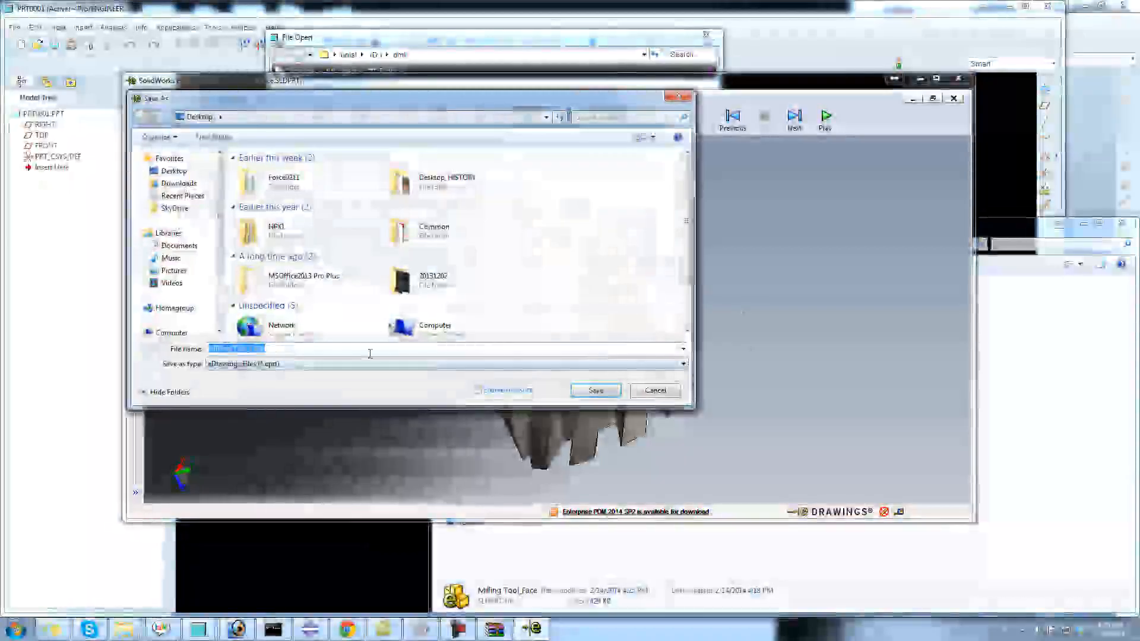
pyautogui.click(358, 363)
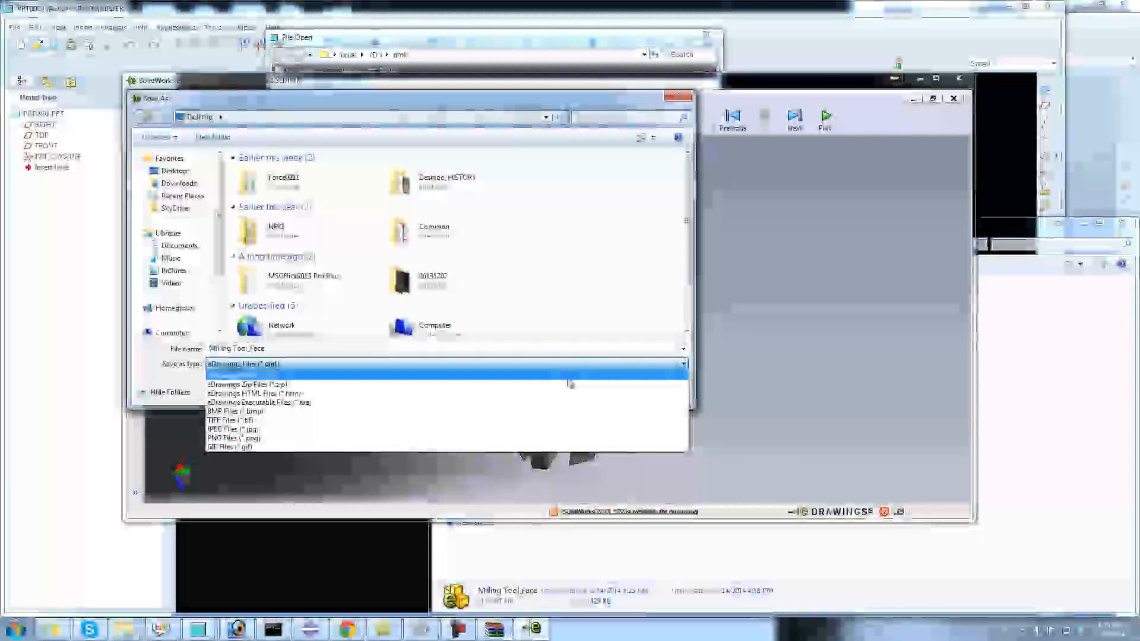
pyautogui.click(569, 377)
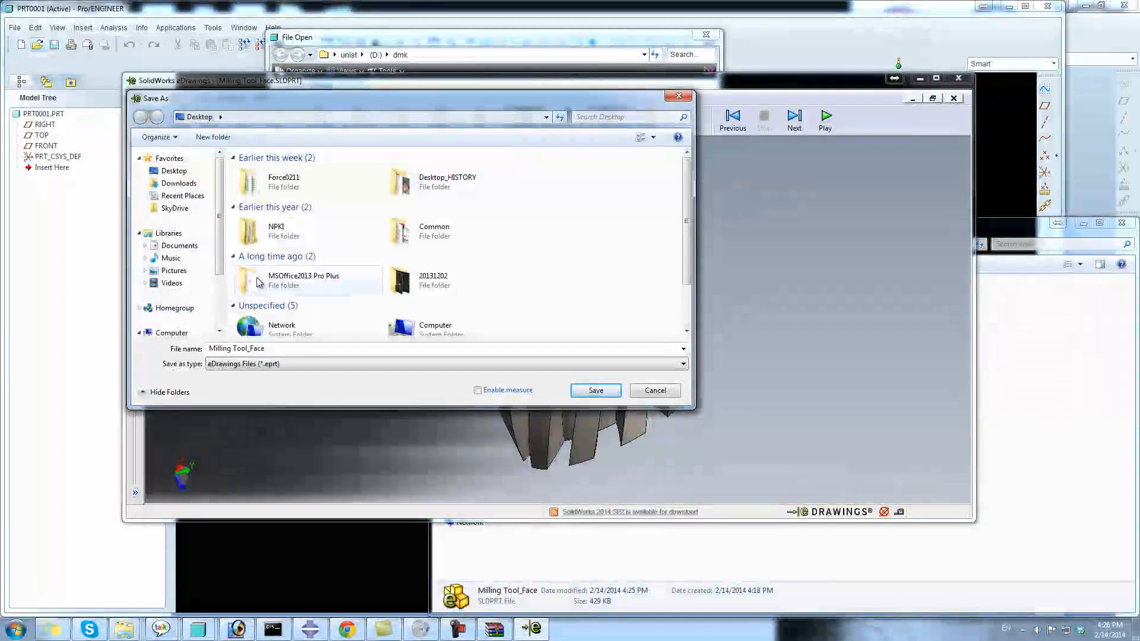
pyautogui.click(546, 117)
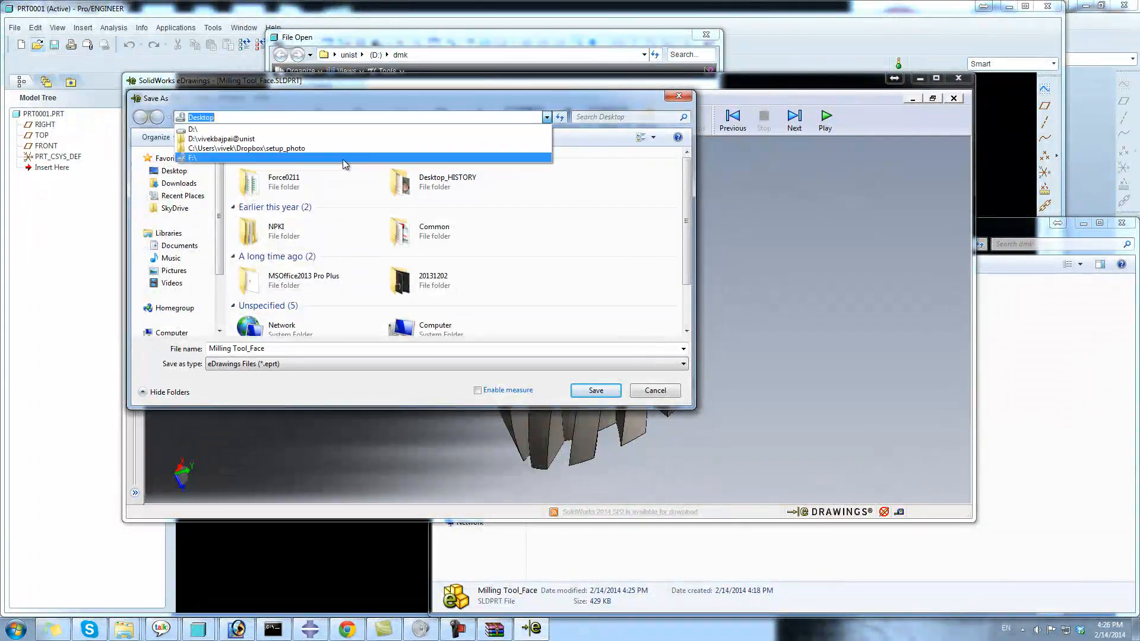
pyautogui.click(347, 131)
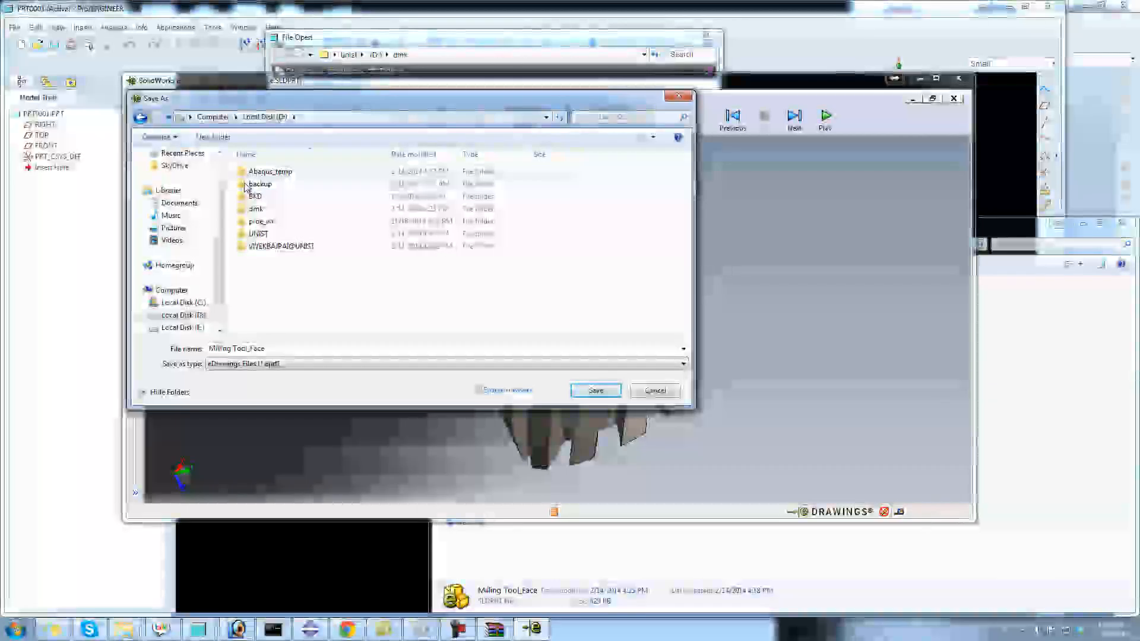
pyautogui.doubleClick(261, 214)
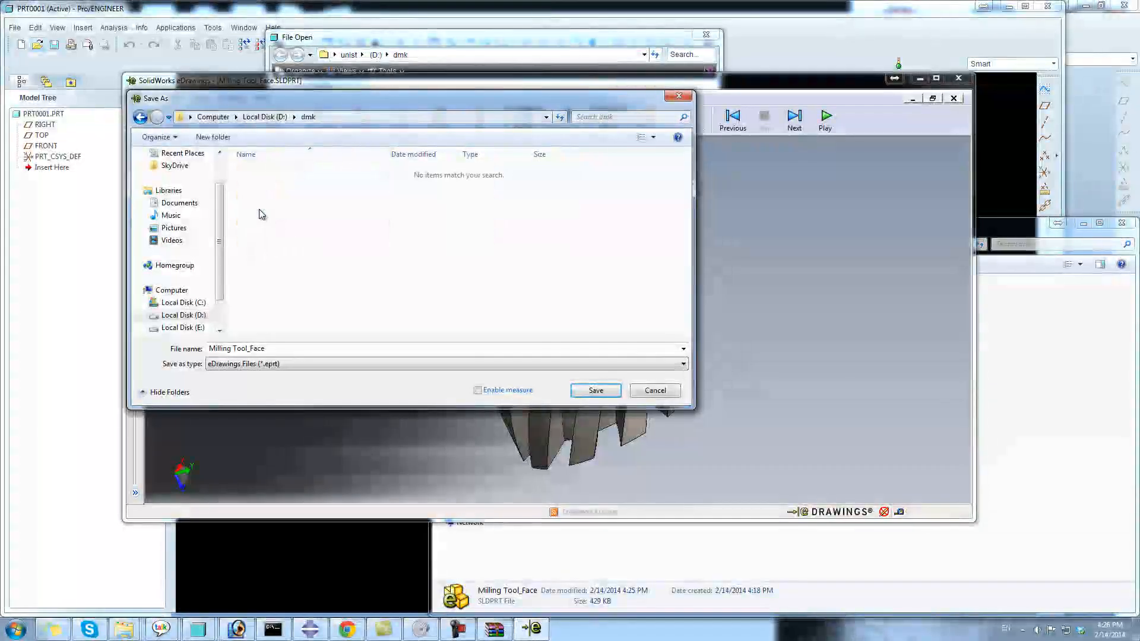
pyautogui.click(593, 391)
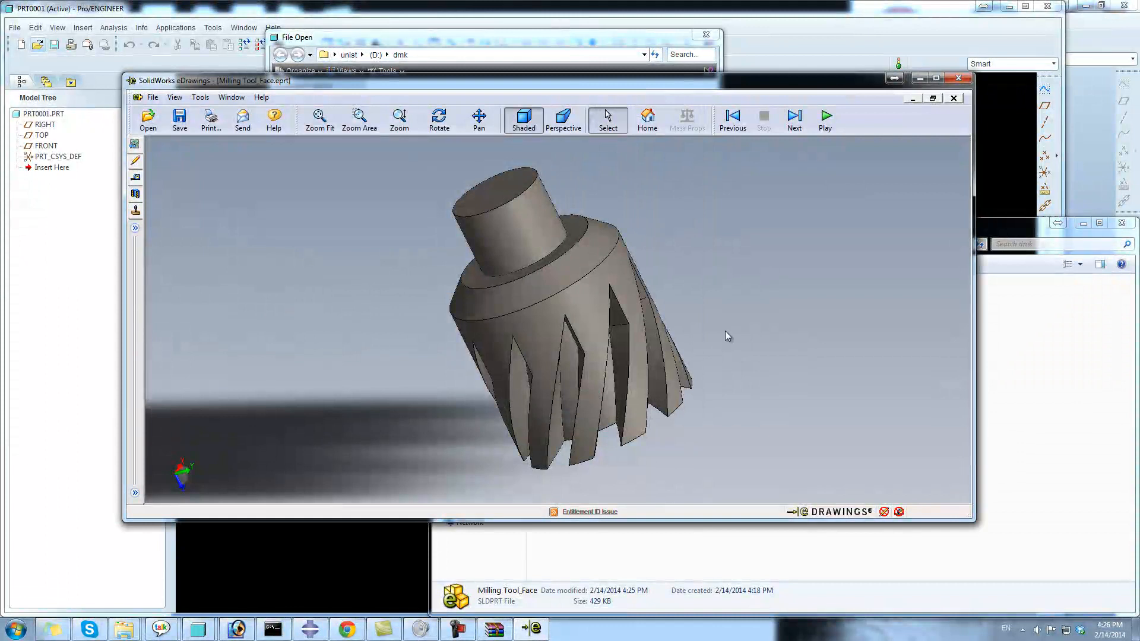
# Step: Minimize eDrawings, return to Pro/ENGINEER's file opening and browse to the dmk folder on D: with the type All Files (*)
pyautogui.click(921, 80)
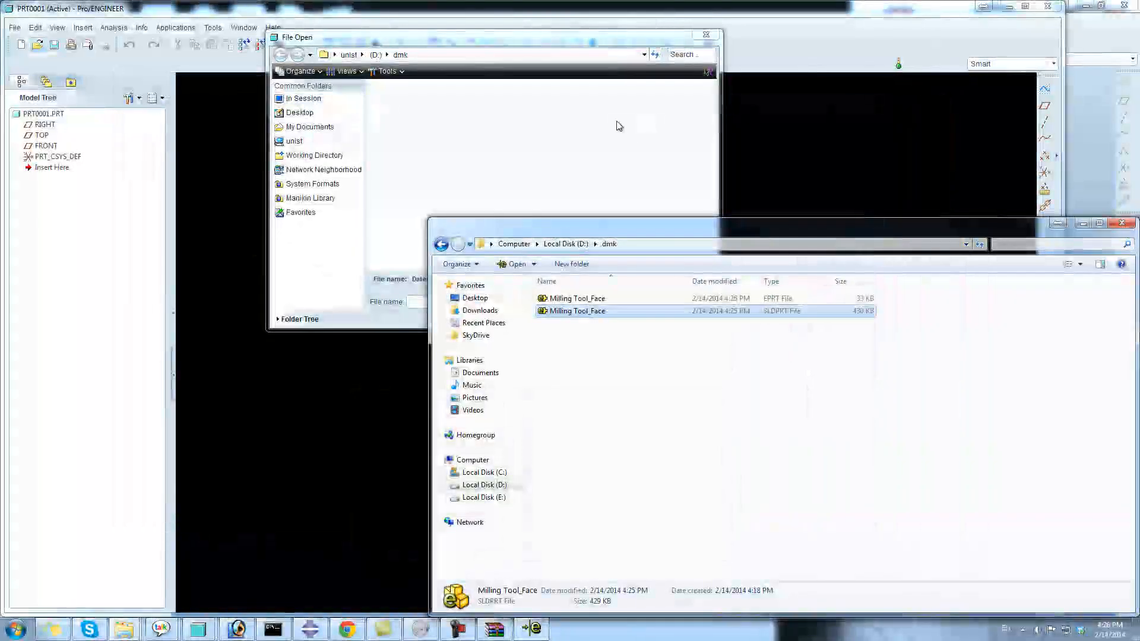
pyautogui.click(578, 128)
pyautogui.click(590, 304)
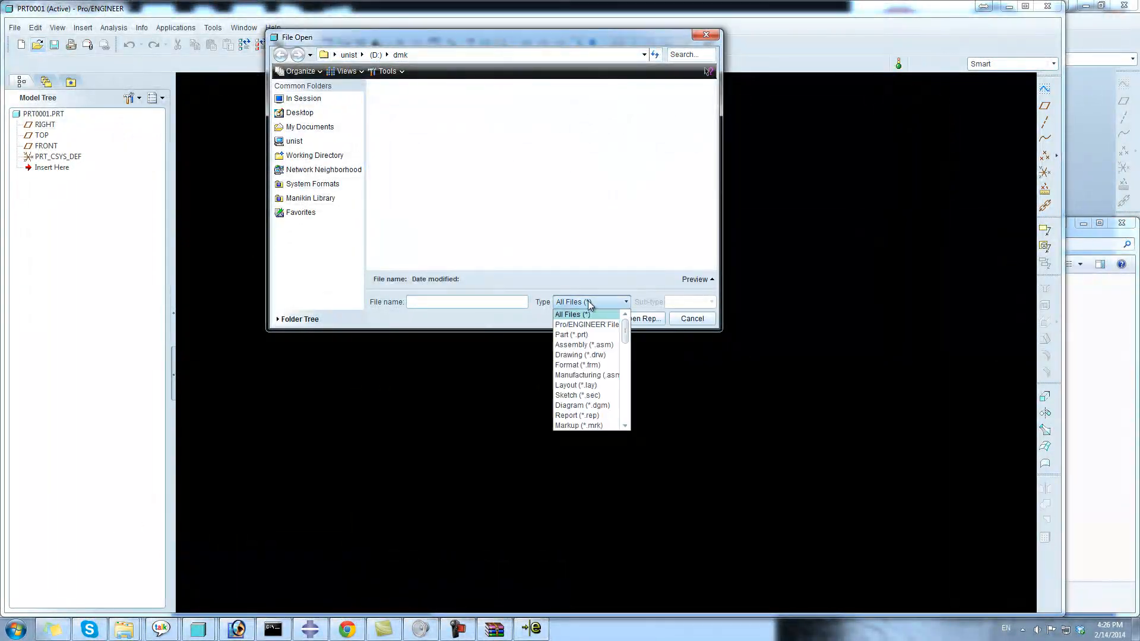
pyautogui.click(585, 319)
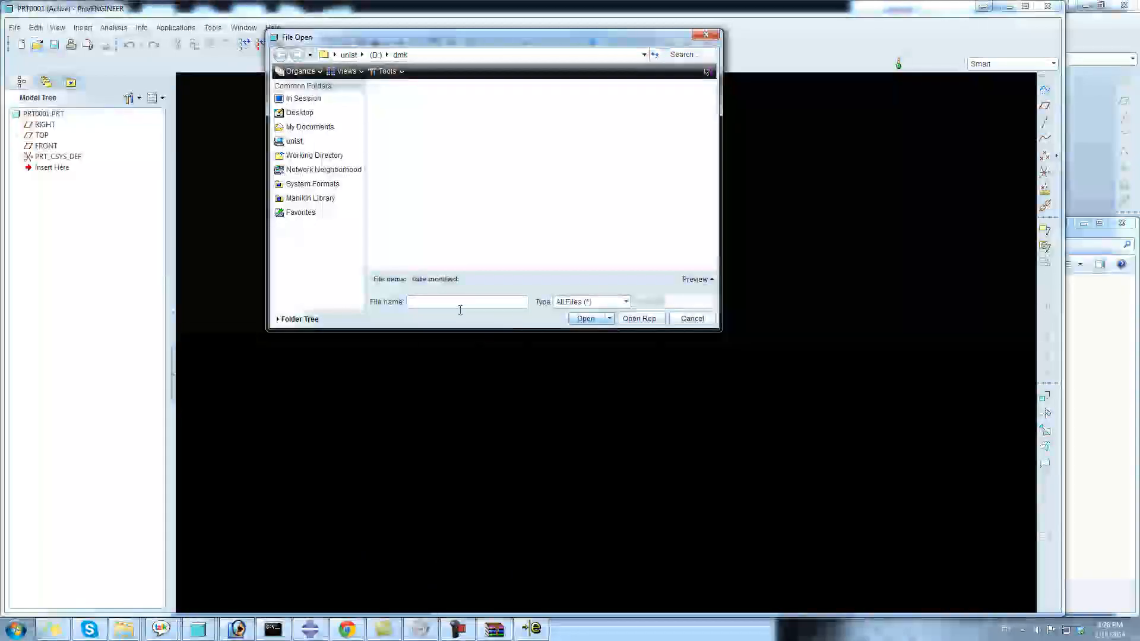
pyautogui.click(382, 55)
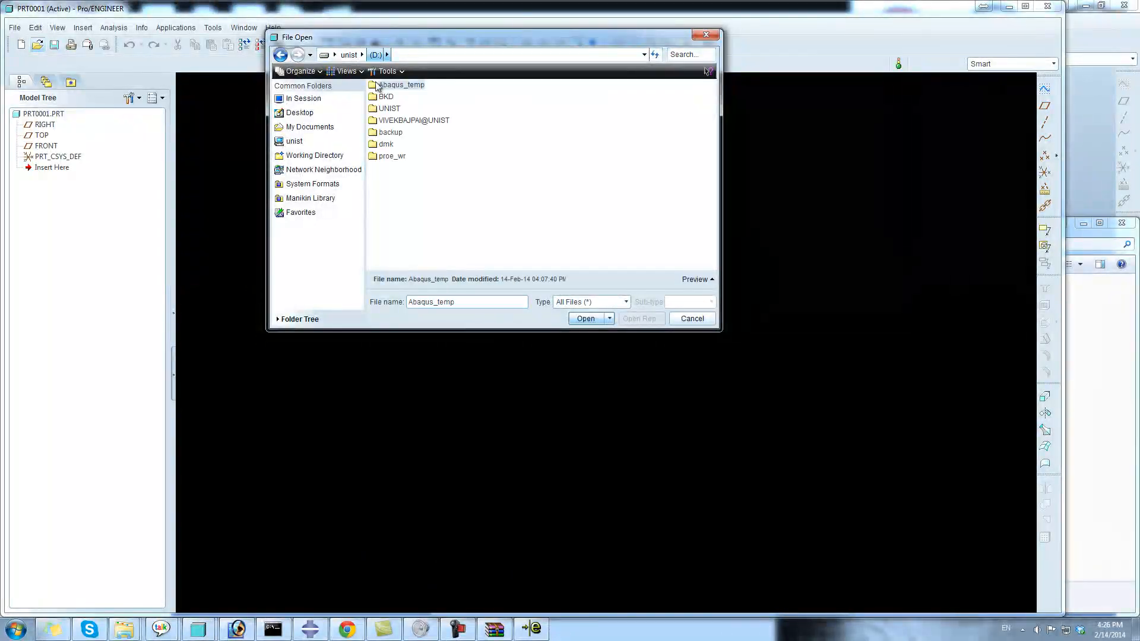
pyautogui.doubleClick(396, 145)
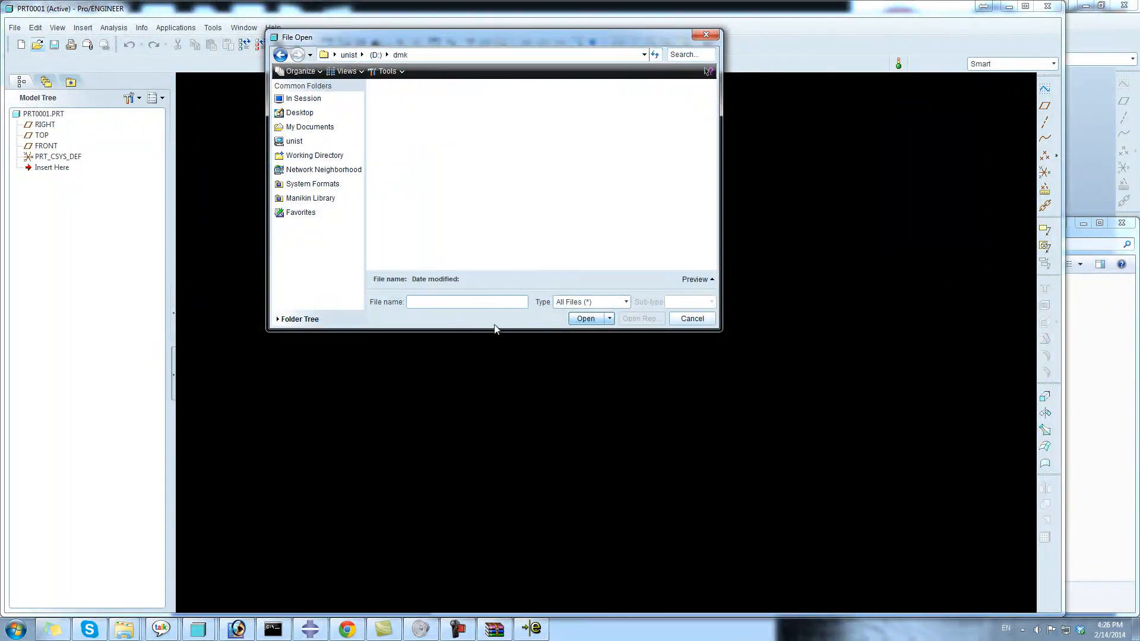
# Step: Examine the list of file types that Pro/ENGINEER can open and cancel the file opening
pyautogui.click(625, 302)
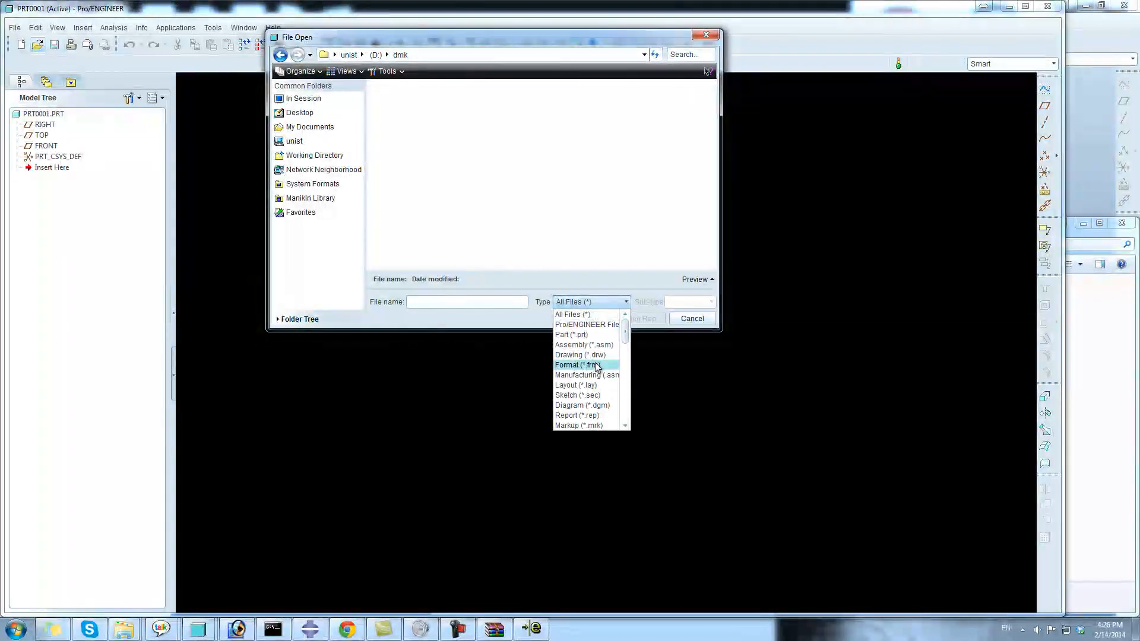
pyautogui.scroll(-2, 612, 372)
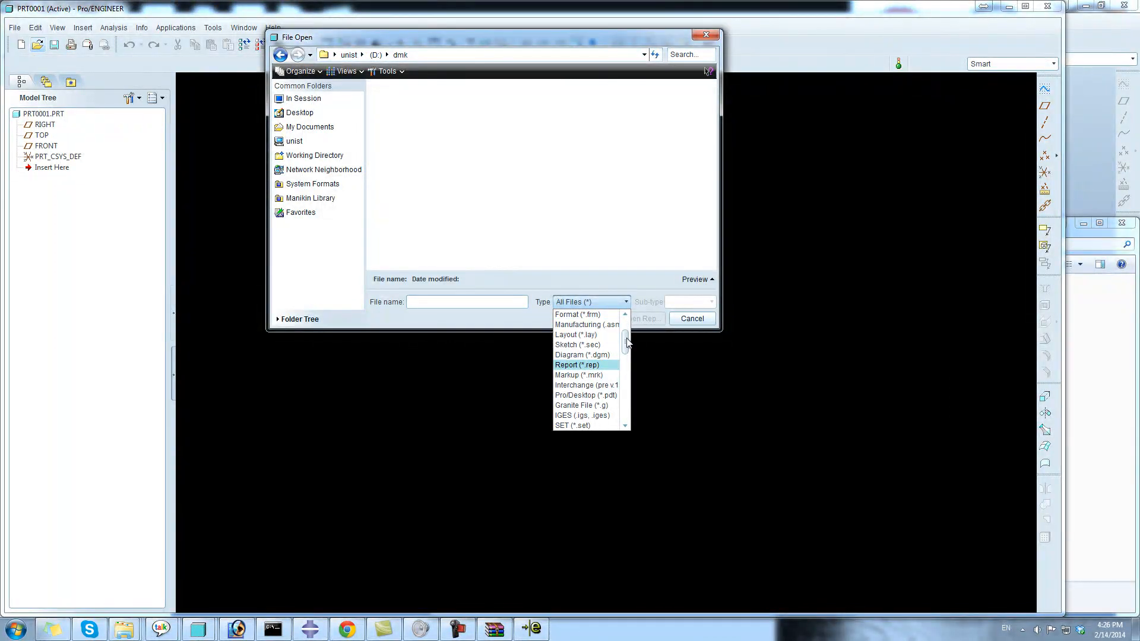
pyautogui.moveTo(626, 343); pyautogui.dragTo(626, 414)
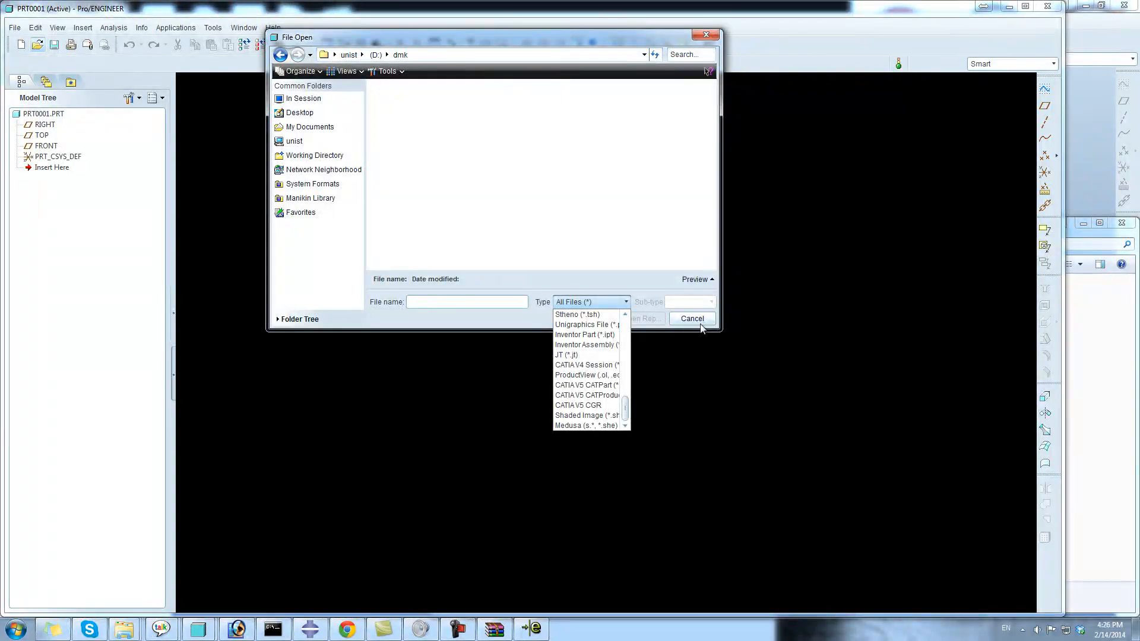
pyautogui.click(586, 237)
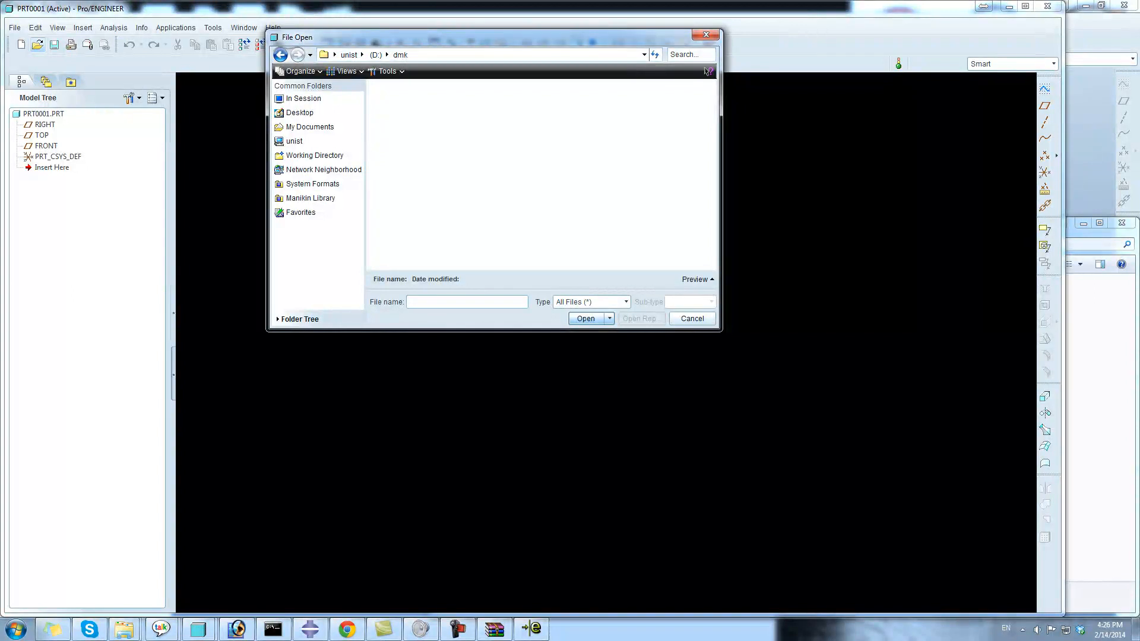
pyautogui.click(692, 318)
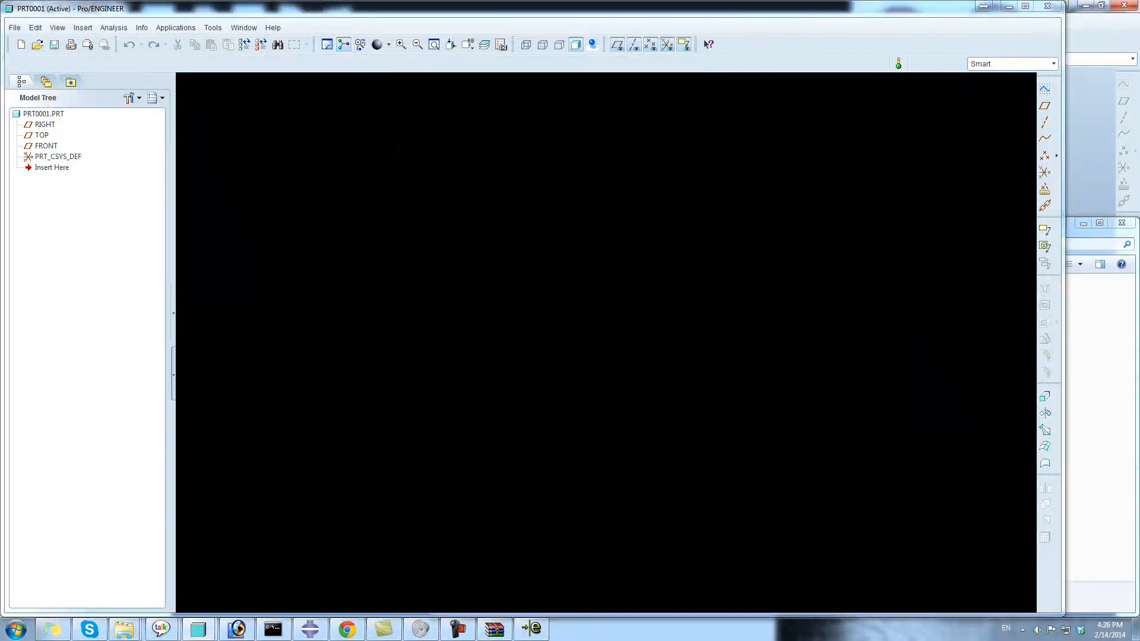
# Step: Switch to the milling-tool-face-1.snapshot.2 folder window, maximize it and browse to the Abaqus_temp folder on Local Disk (D:)
pyautogui.moveTo(205, 633)
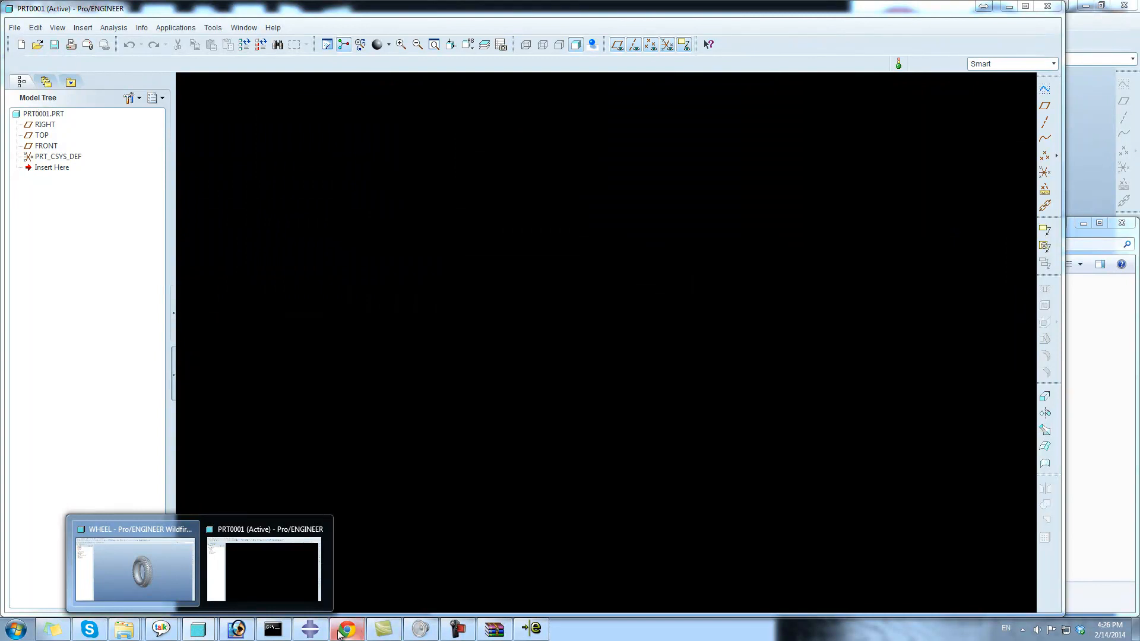
pyautogui.moveTo(132, 632)
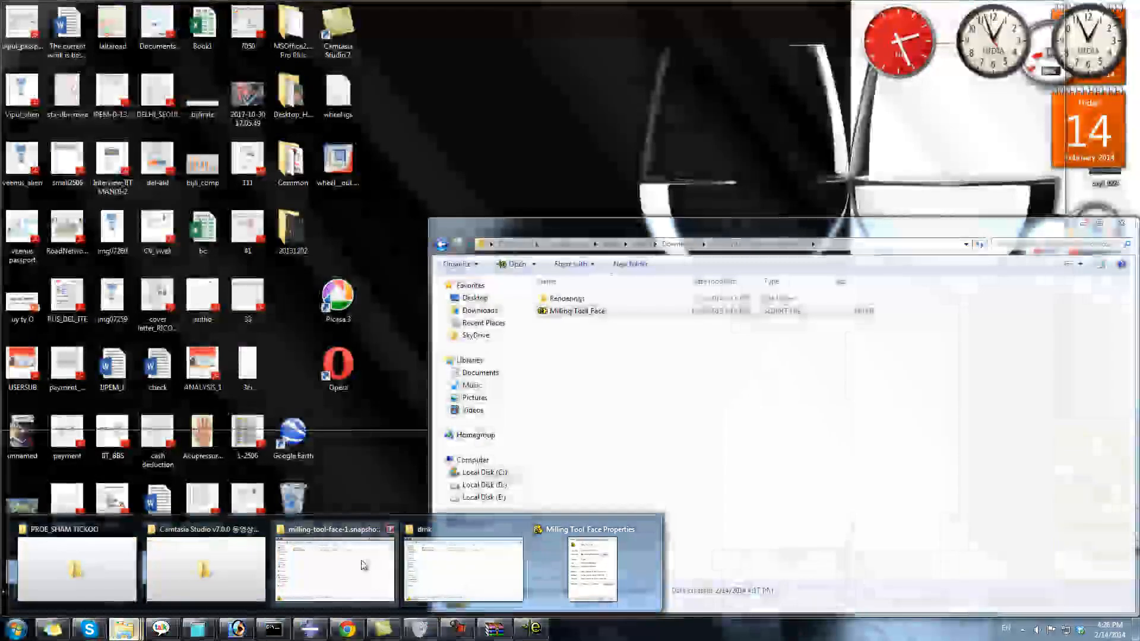
pyautogui.click(363, 564)
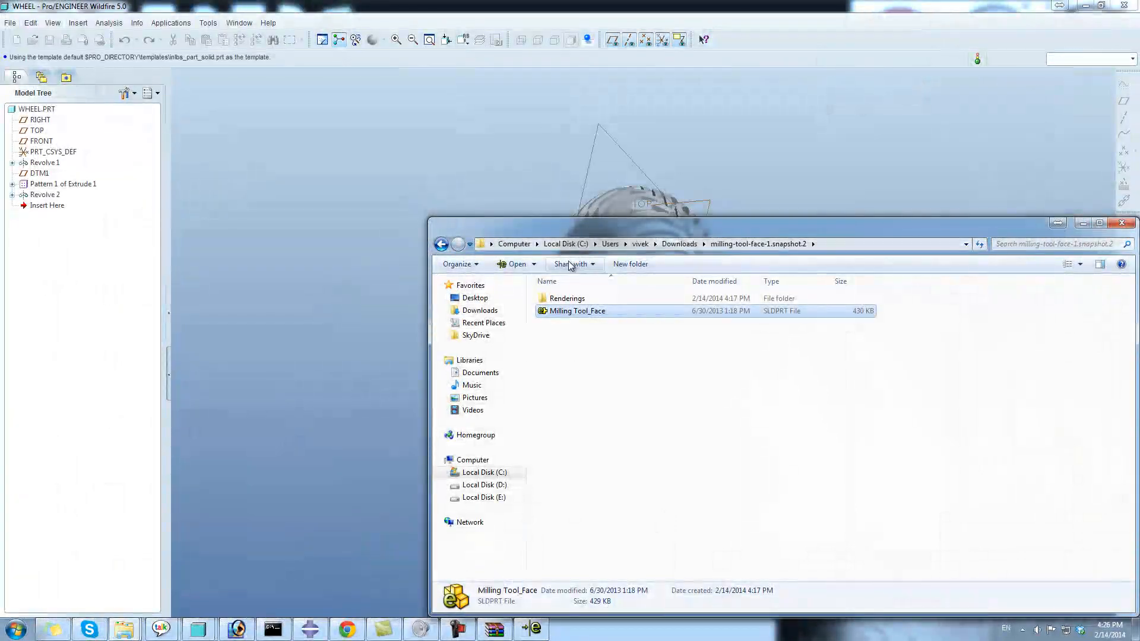
pyautogui.click(514, 244)
pyautogui.doubleClick(760, 306)
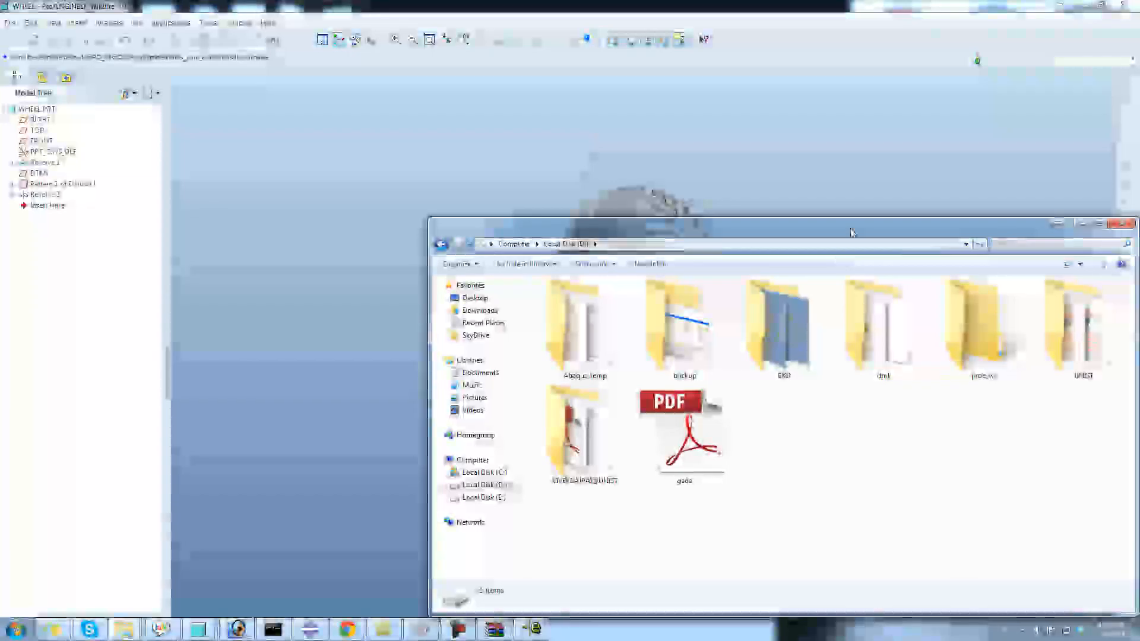
pyautogui.doubleClick(852, 230)
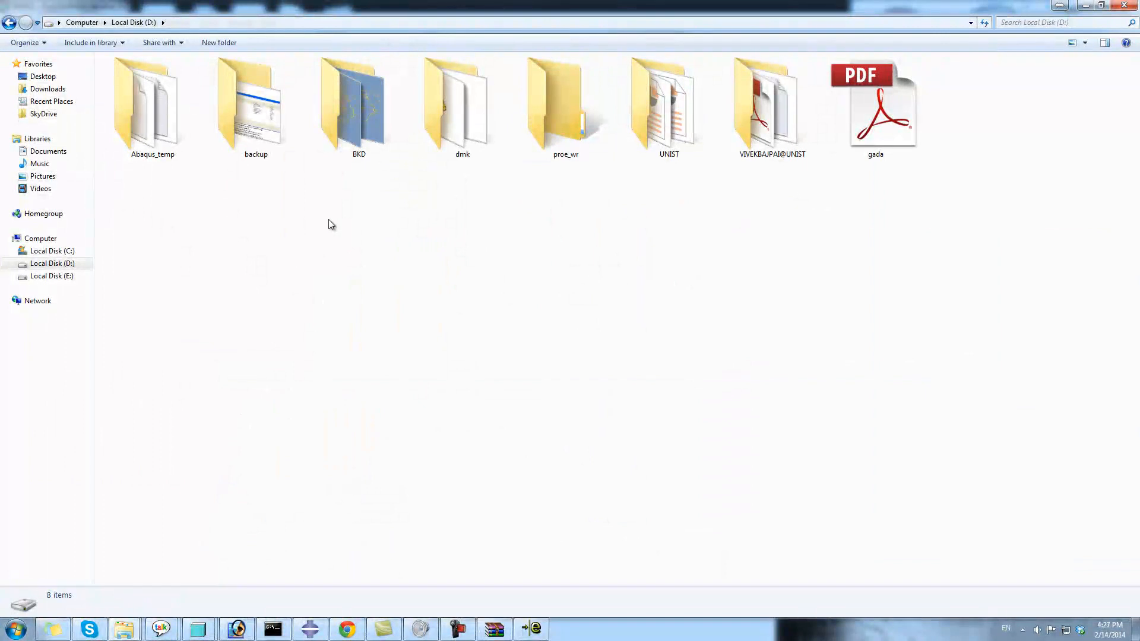
pyautogui.rightClick(251, 234)
pyautogui.click(129, 123)
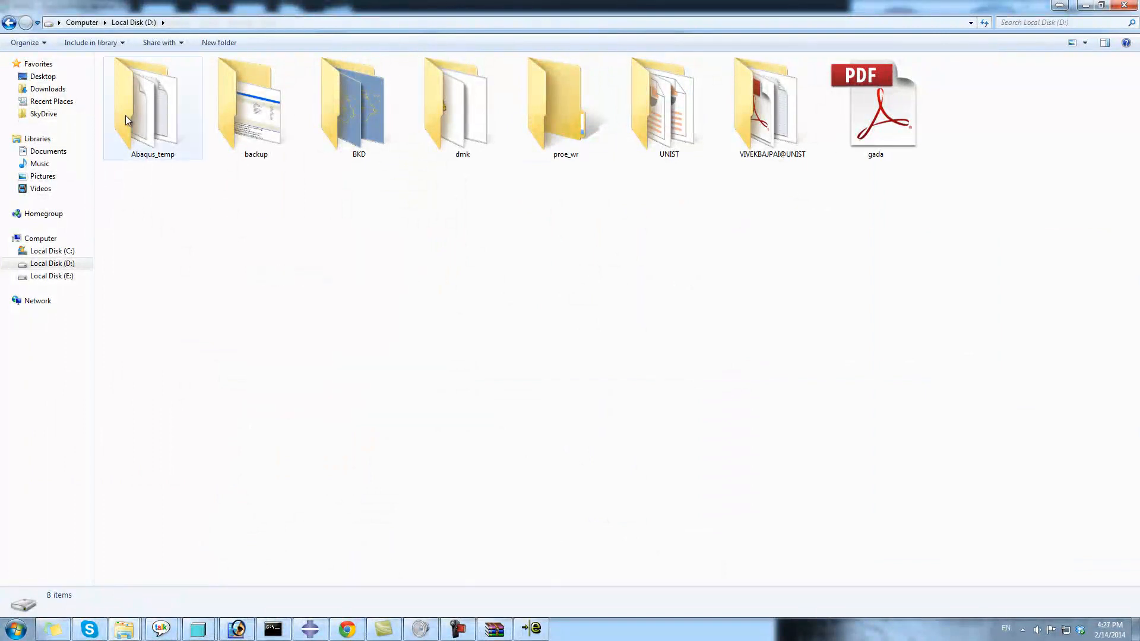
pyautogui.doubleClick(129, 124)
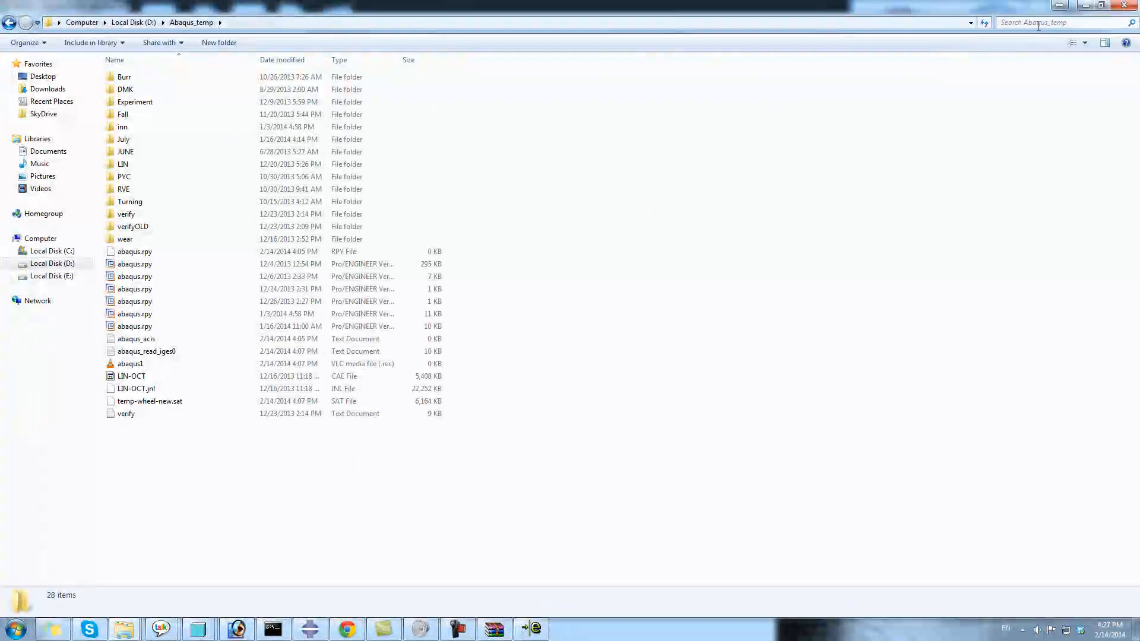
# Step: Switch to Abaqus/CAE and start importing a part
pyautogui.doubleClick(174, 388)
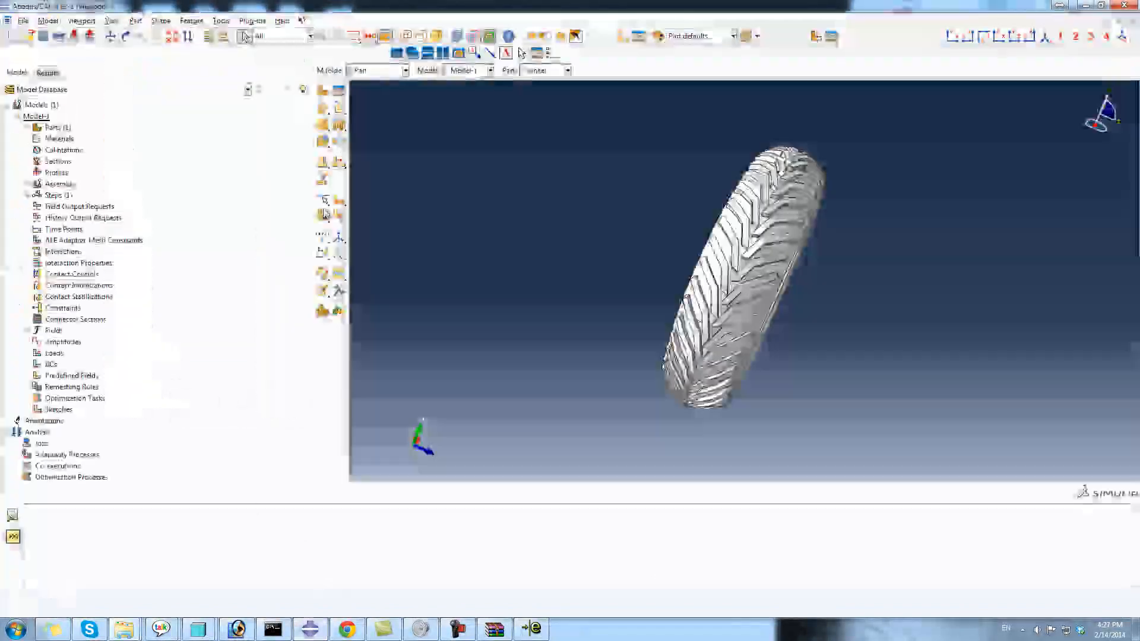
pyautogui.click(24, 20)
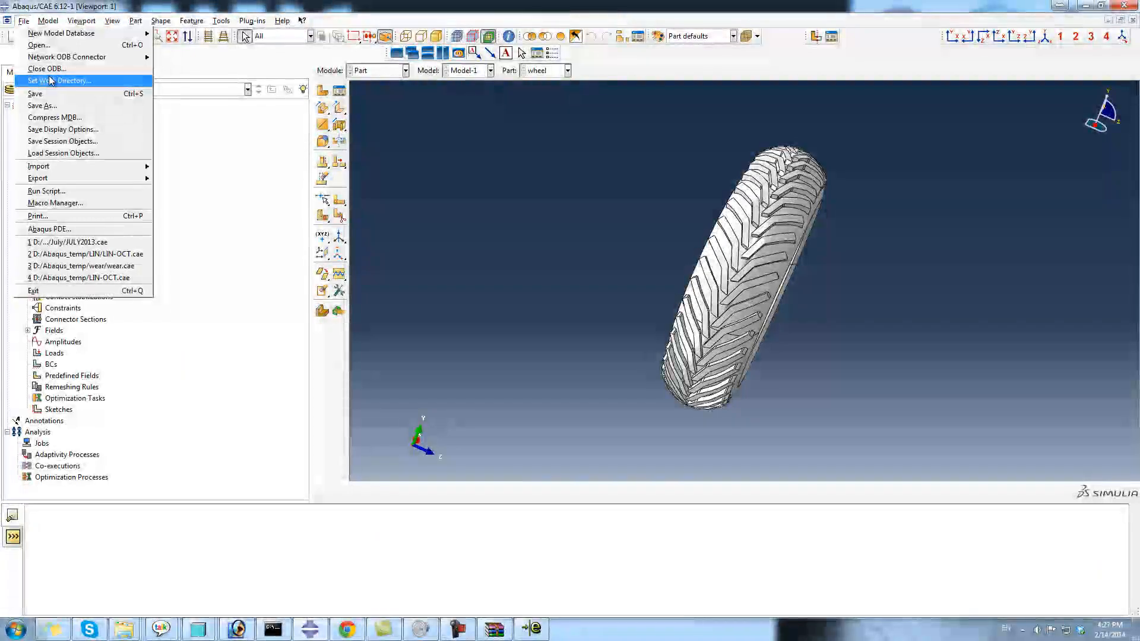
pyautogui.moveTo(89, 169)
pyautogui.click(196, 180)
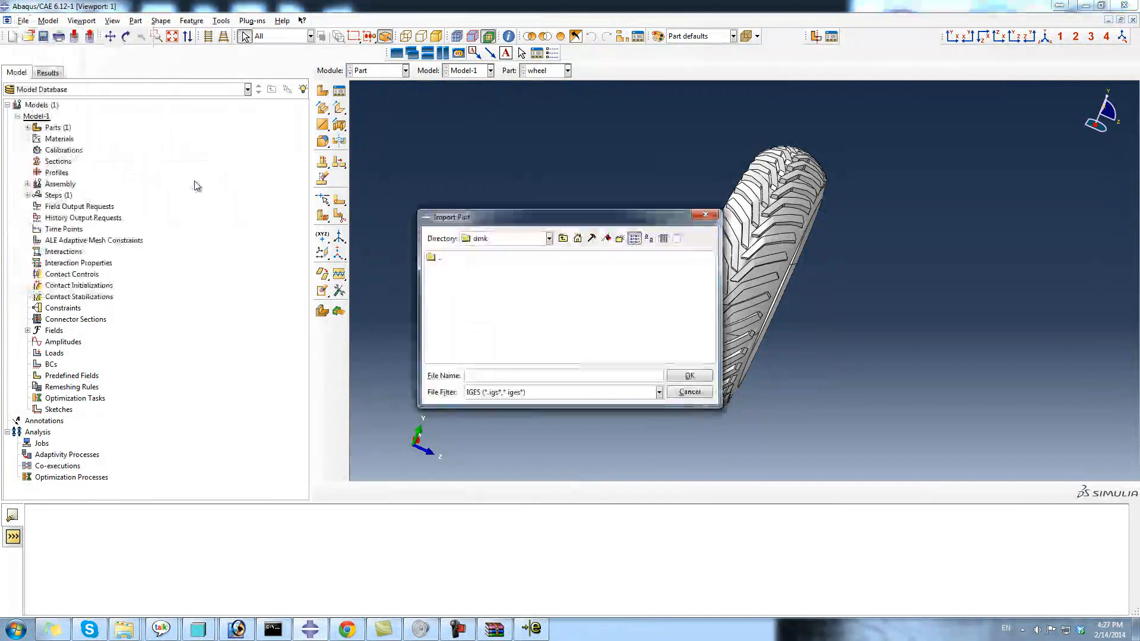
# Step: Browse to the Abaqus_temp folder on drive D: for the part import and examine the available file filter formats
pyautogui.click(549, 238)
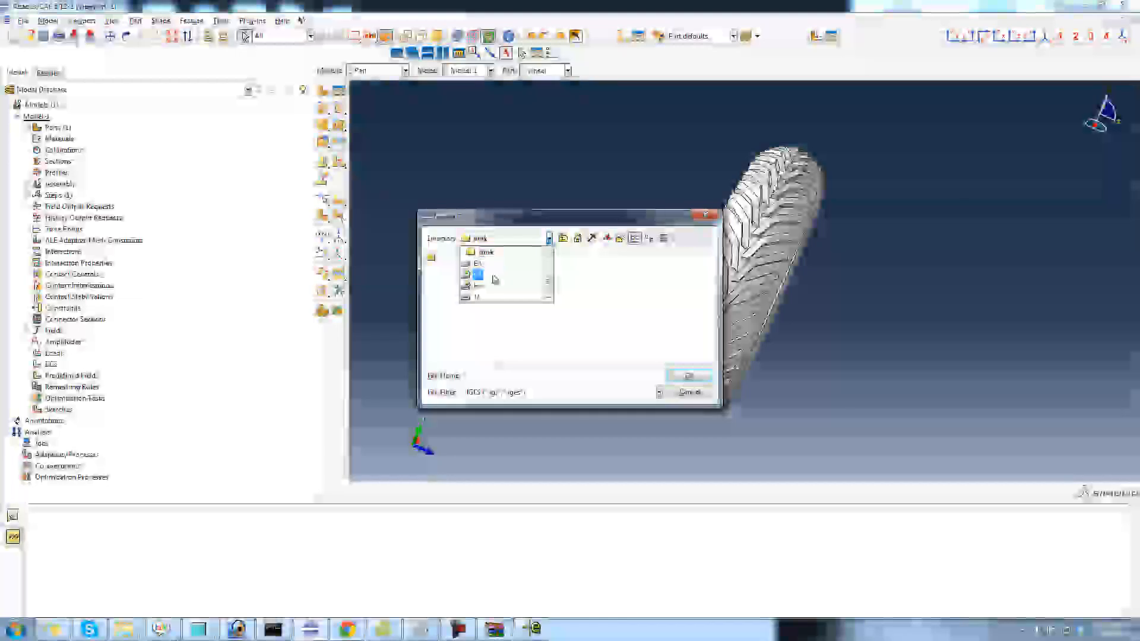
pyautogui.click(478, 275)
pyautogui.doubleClick(468, 258)
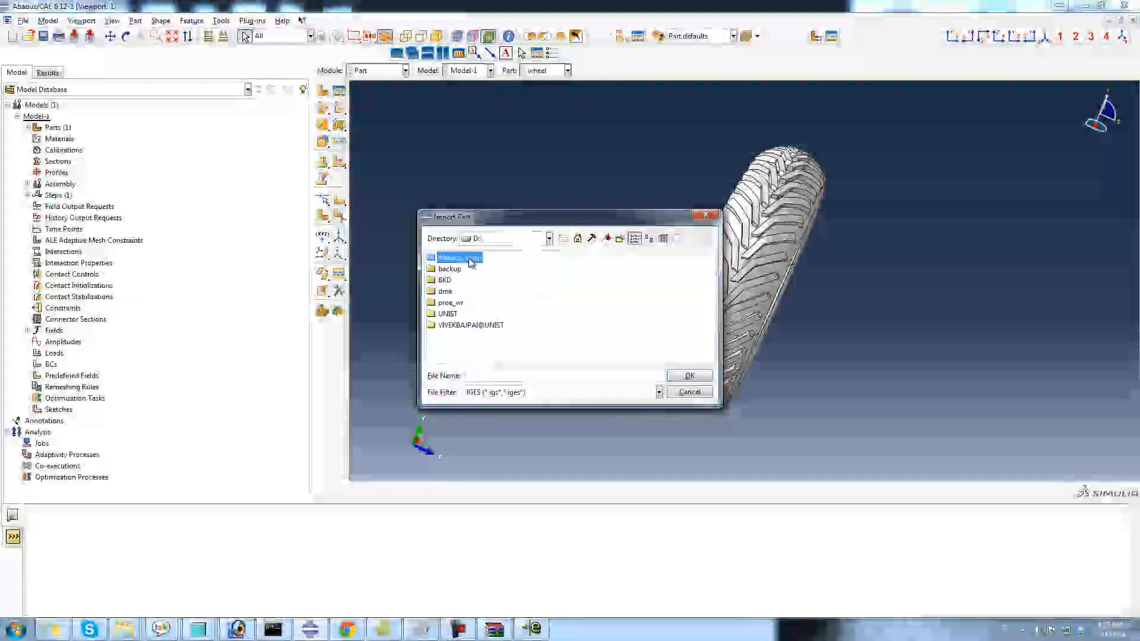
pyautogui.click(659, 393)
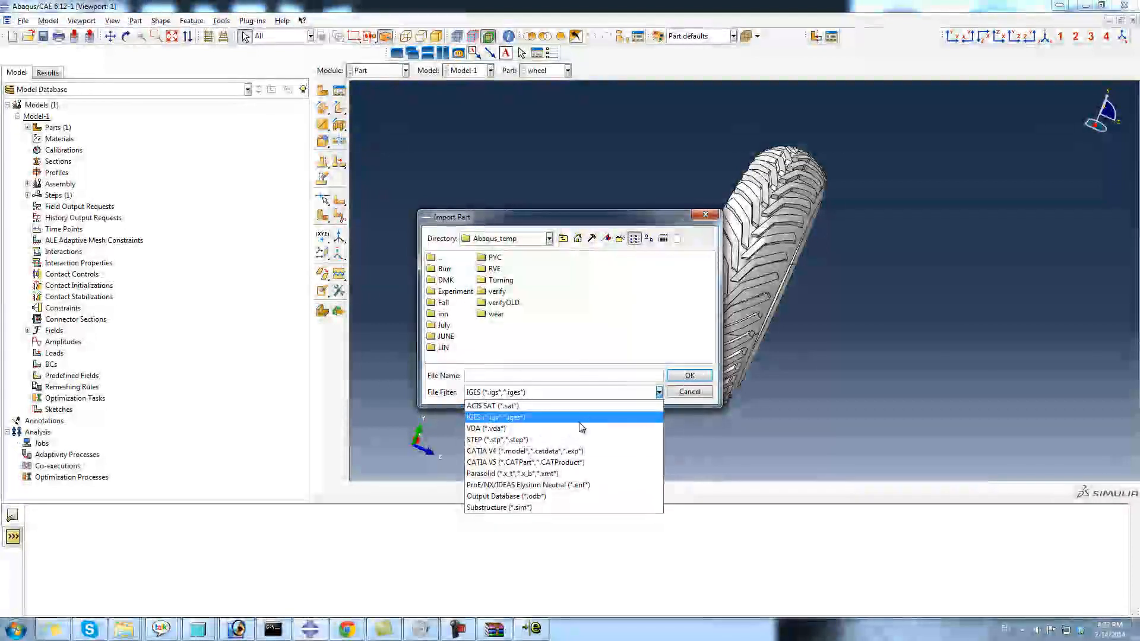
pyautogui.click(631, 408)
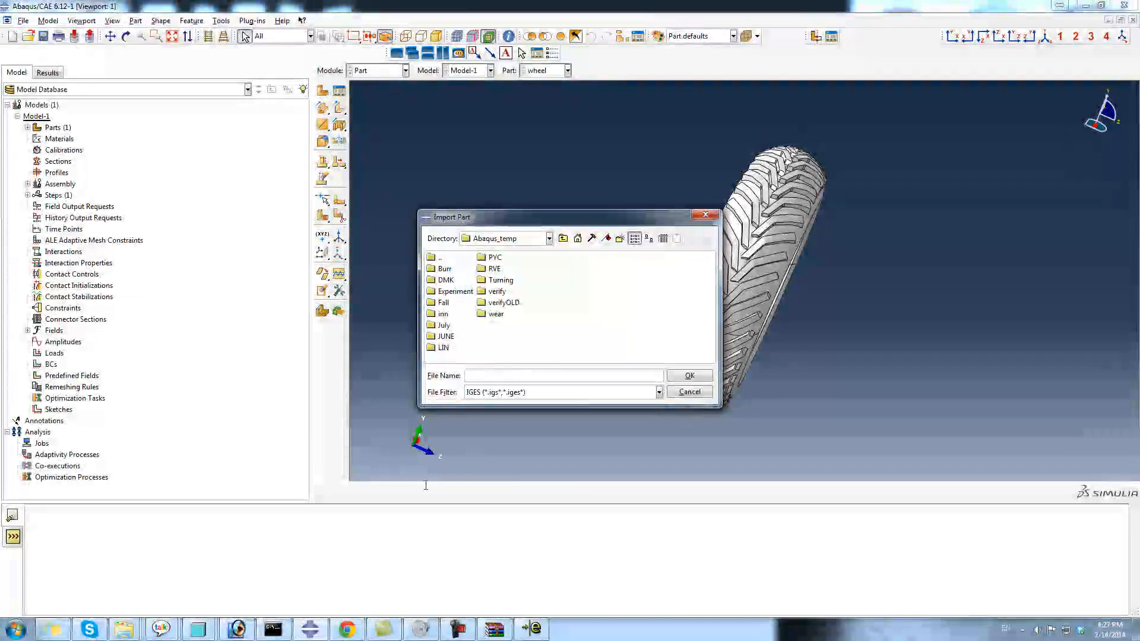
# Step: Switch to the Pro/ENGINEER window with the WHEEL part and minimize it
pyautogui.moveTo(197, 630)
pyautogui.click(128, 549)
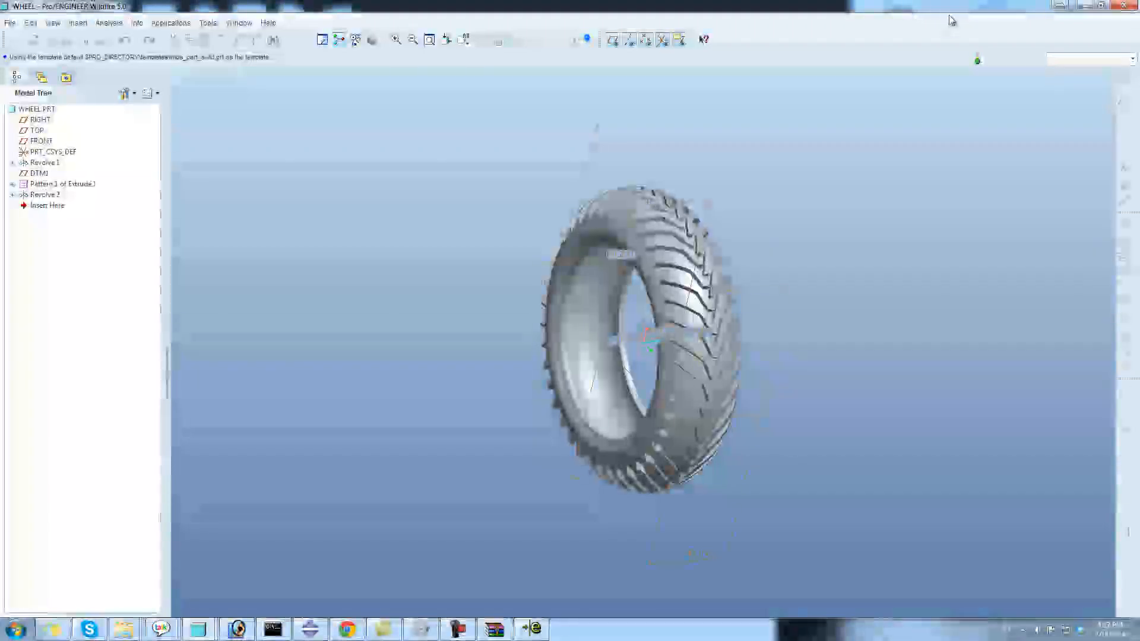
pyautogui.click(1086, 6)
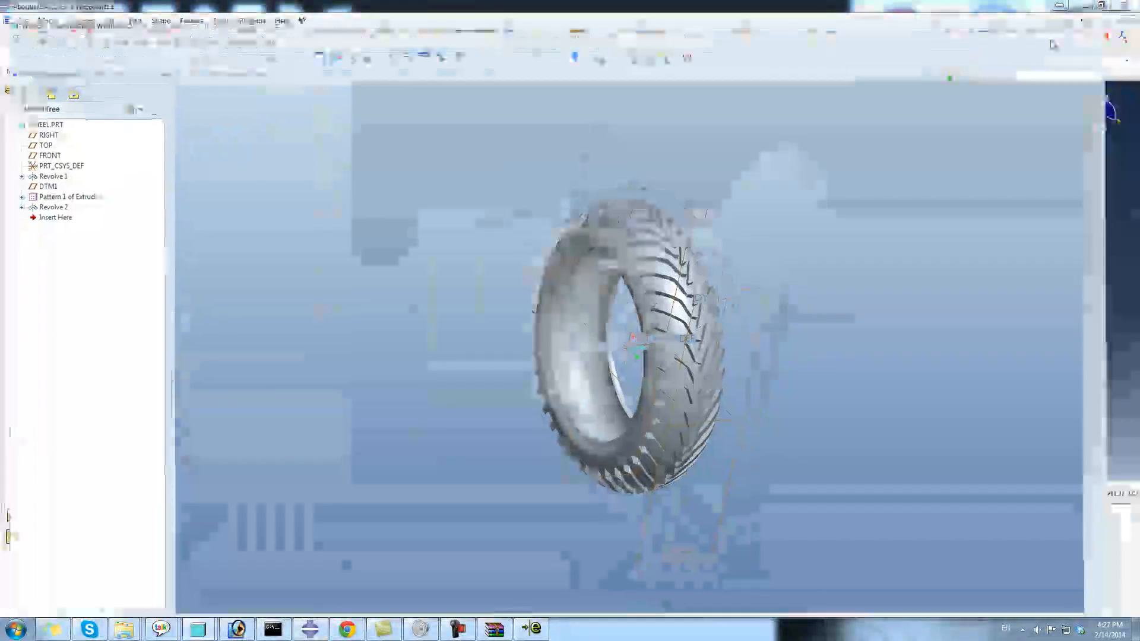
# Step: Open the Abaqus_temp folder on Local Disk (D:) in a new file explorer window and search it for .prt files
pyautogui.press('super+e')
pyautogui.doubleClick(298, 84)
pyautogui.doubleClick(149, 119)
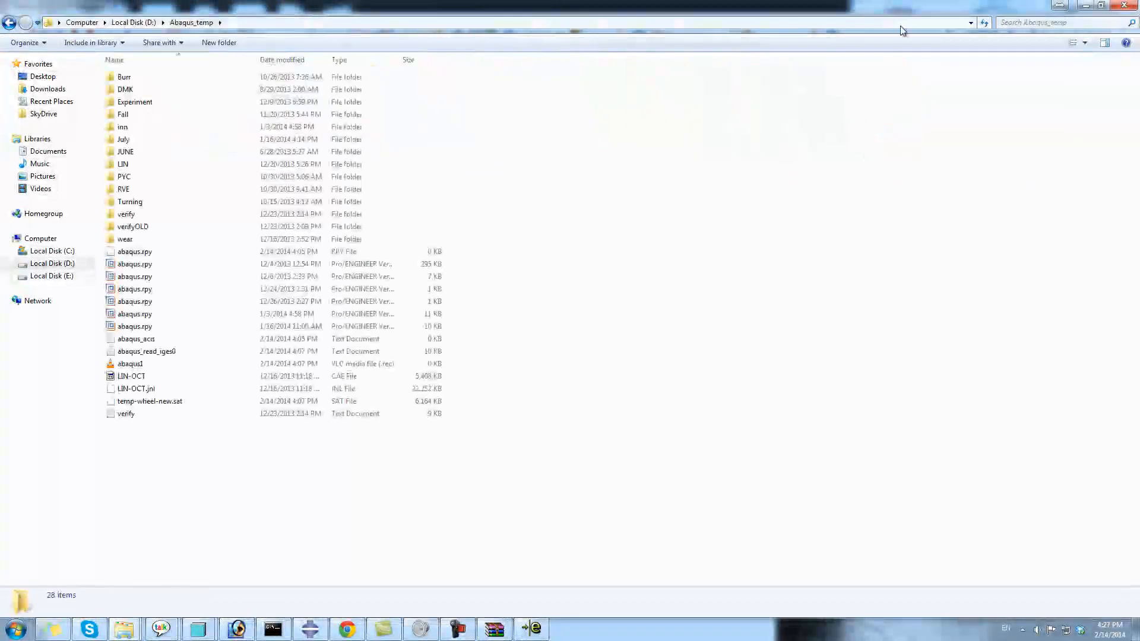
pyautogui.click(1038, 24)
pyautogui.write('.prt')
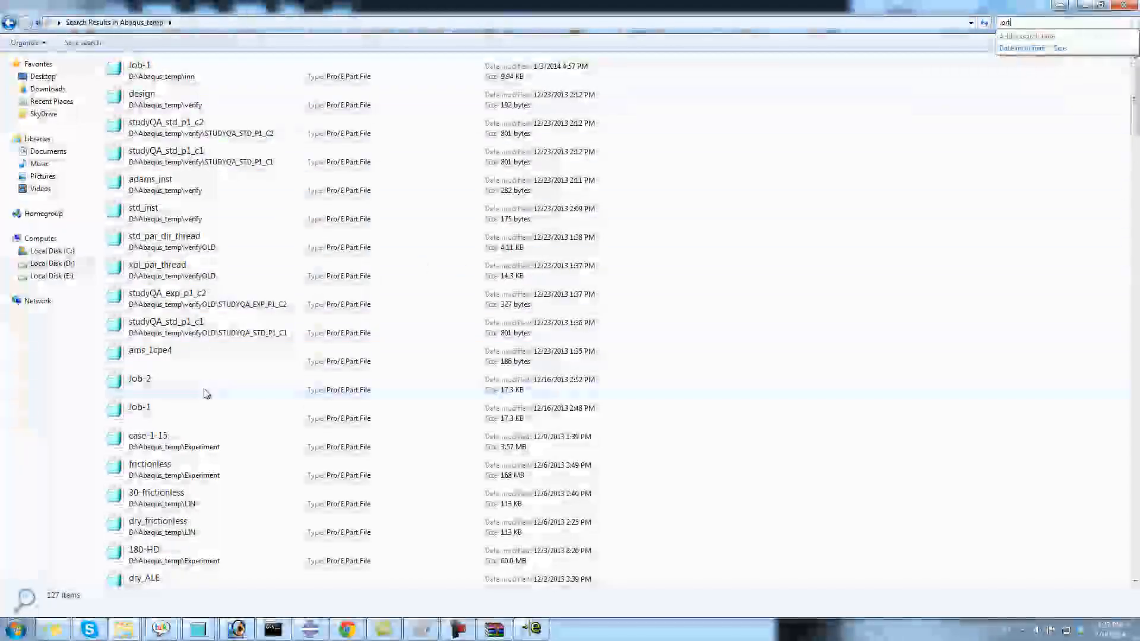
# Step: Look through the .prt search results for a suitable part file and return to the Abaqus_temp folder
pyautogui.click(181, 446)
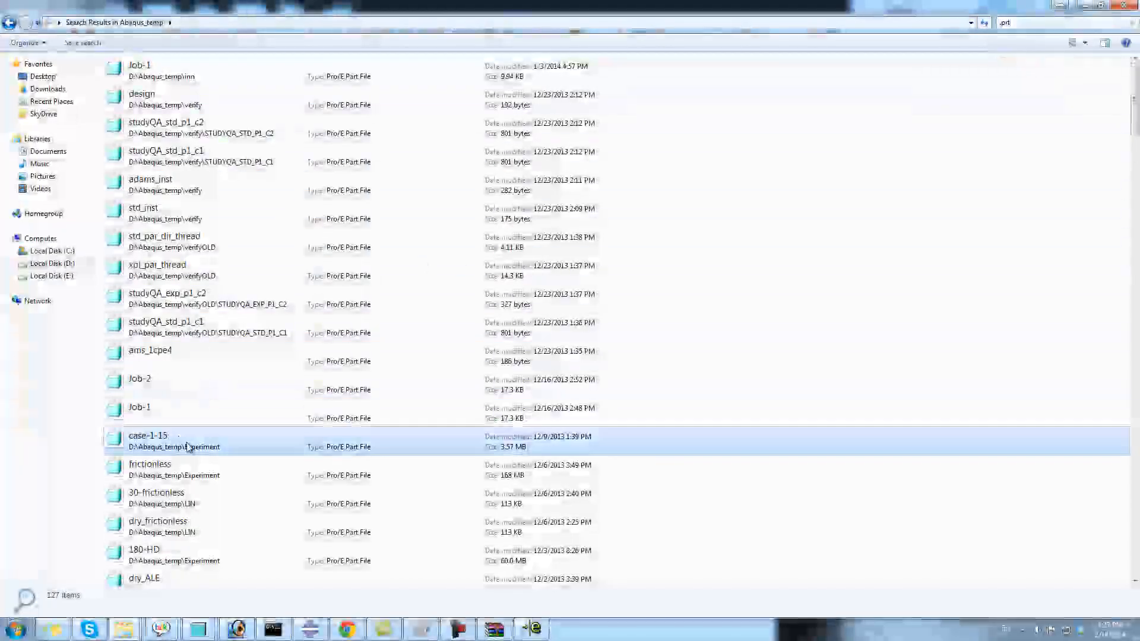
pyautogui.scroll(-15, 188, 447)
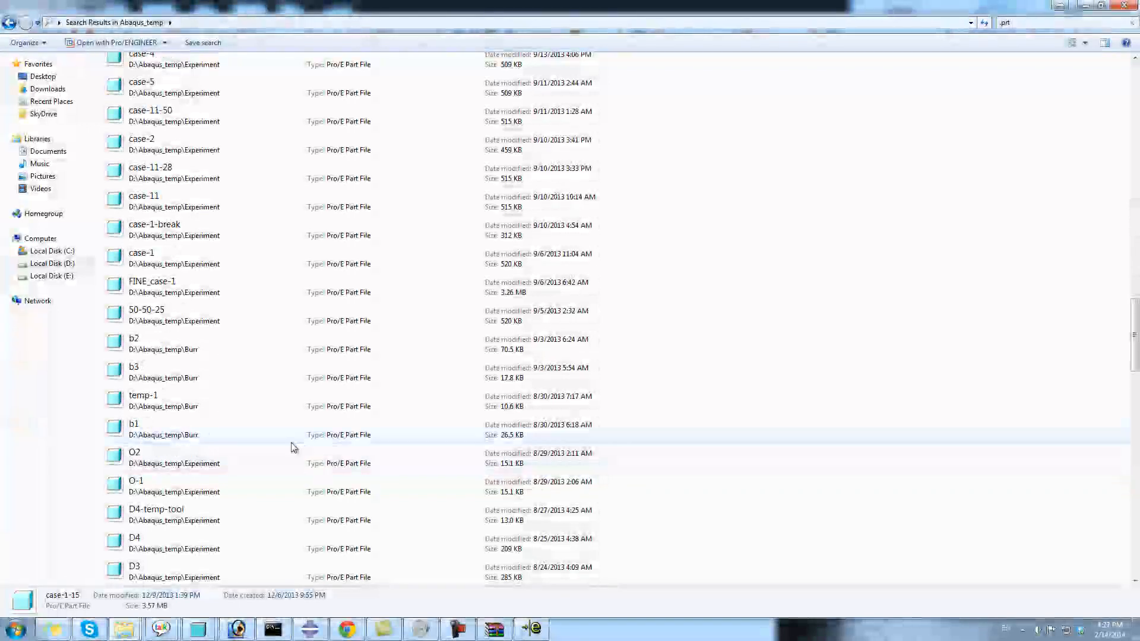
pyautogui.click(152, 314)
pyautogui.scroll(-5, 331, 362)
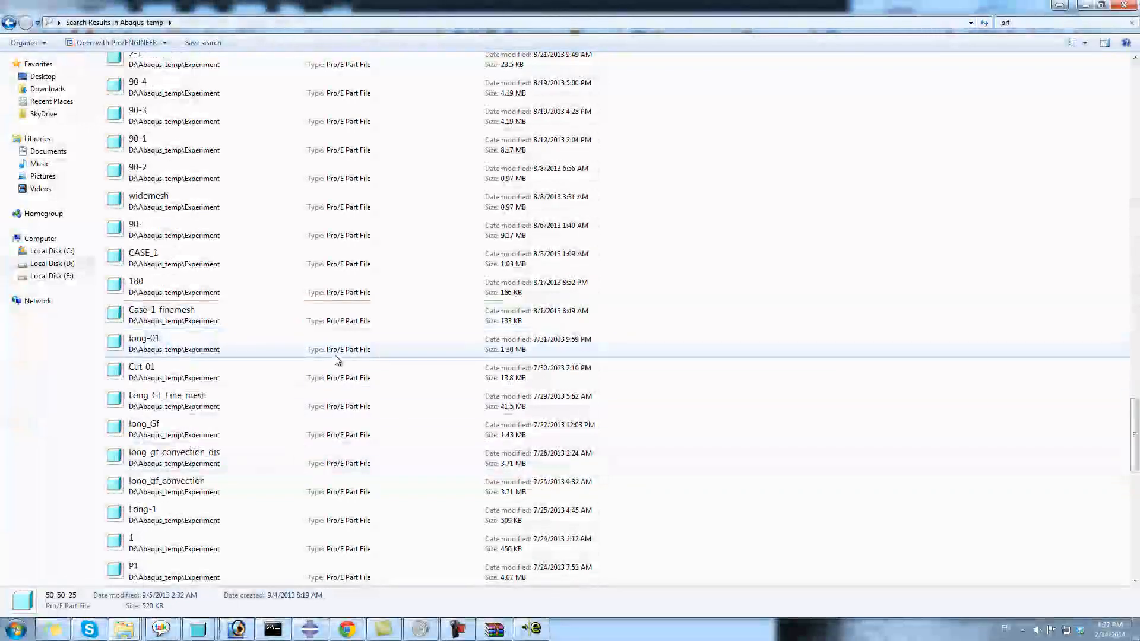
pyautogui.scroll(-10, 566, 357)
pyautogui.scroll(20, 447, 393)
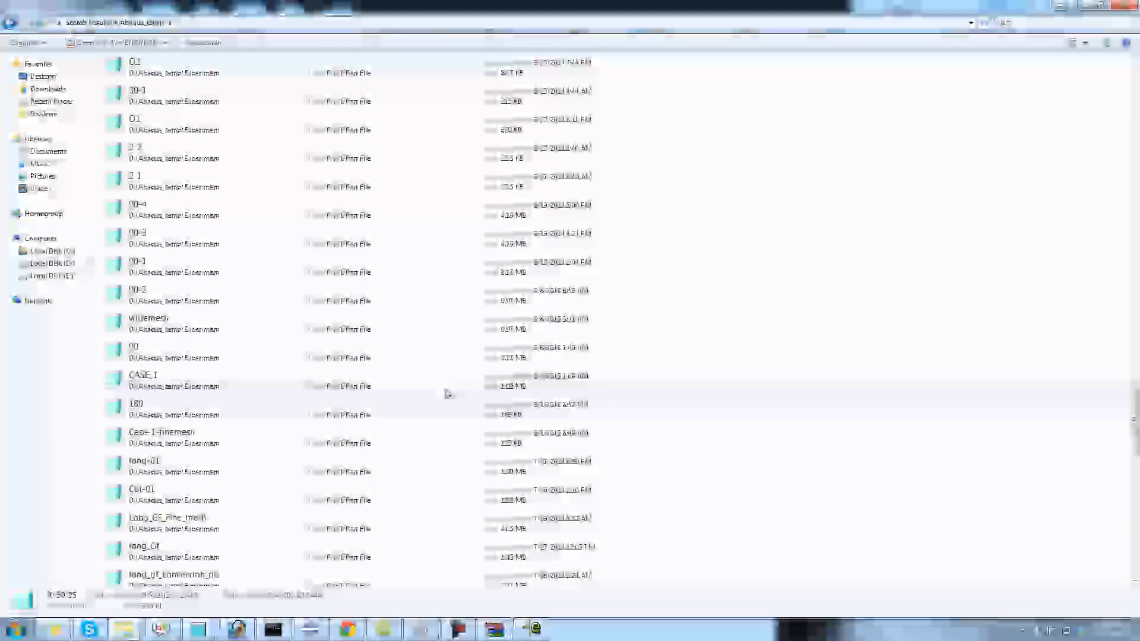
pyautogui.click(10, 23)
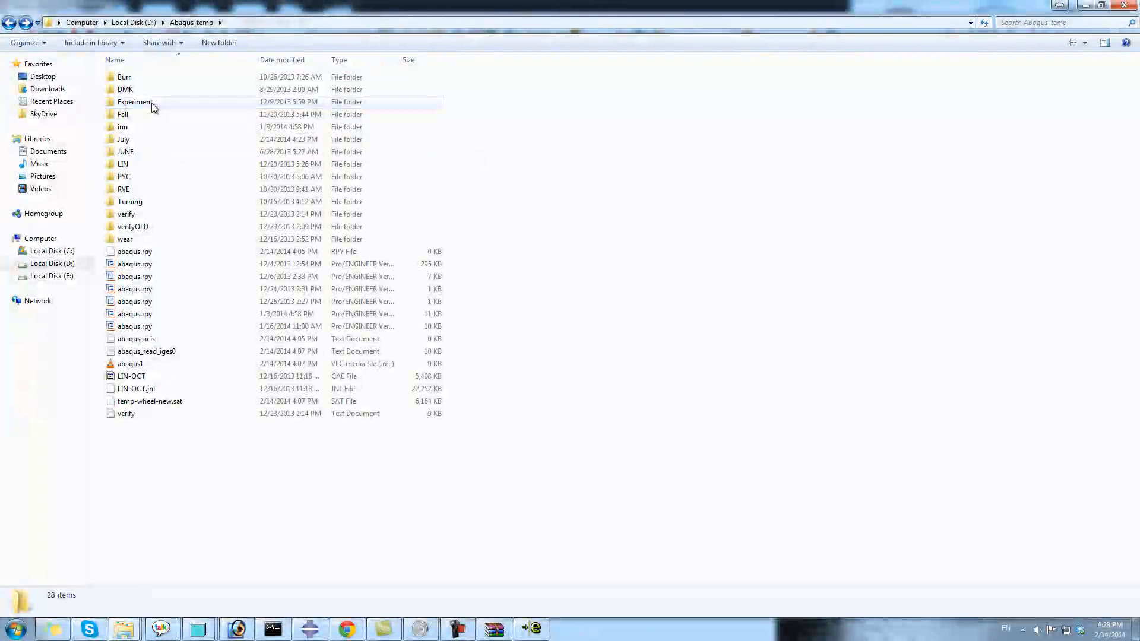
# Step: Open the Experiment folder and look through its files from the names starting with M onward
pyautogui.doubleClick(136, 102)
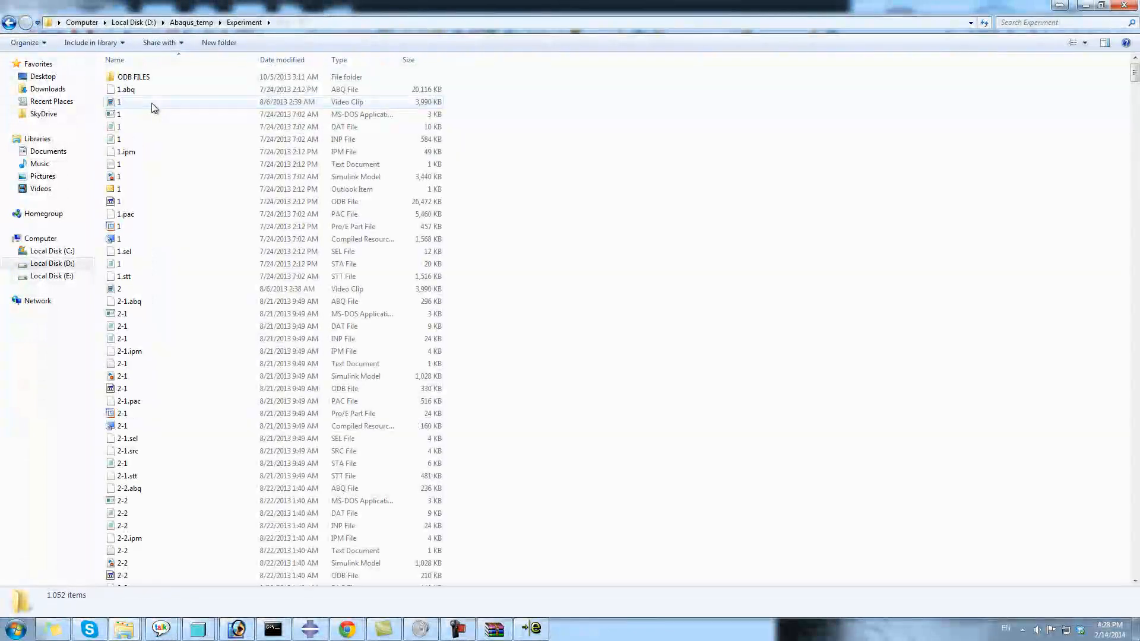
pyautogui.press('m')
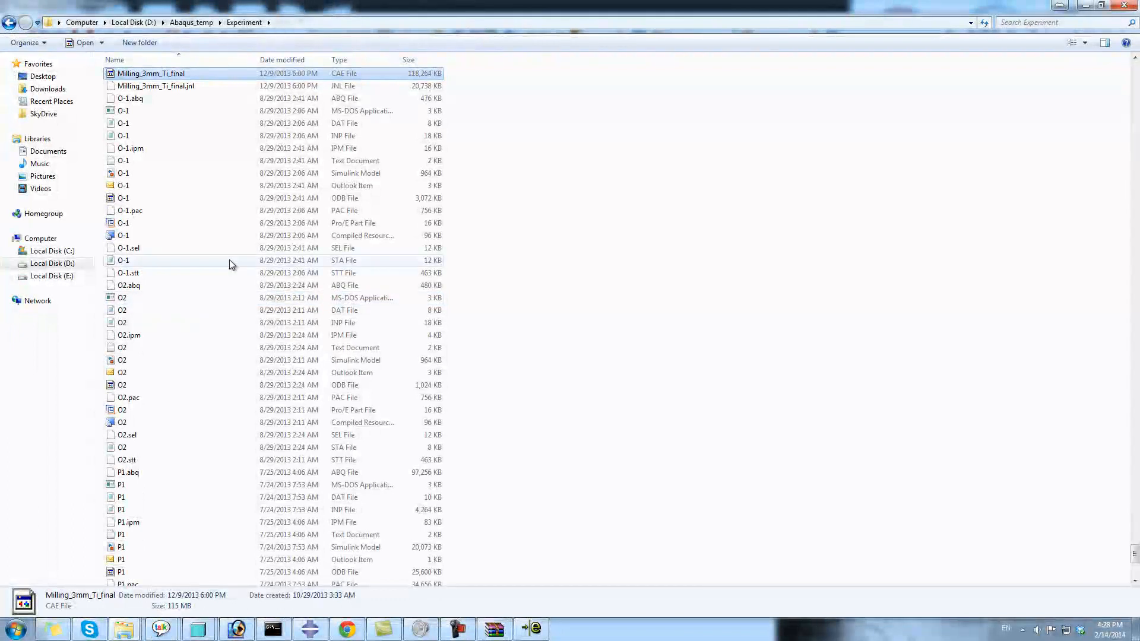
pyautogui.click(156, 86)
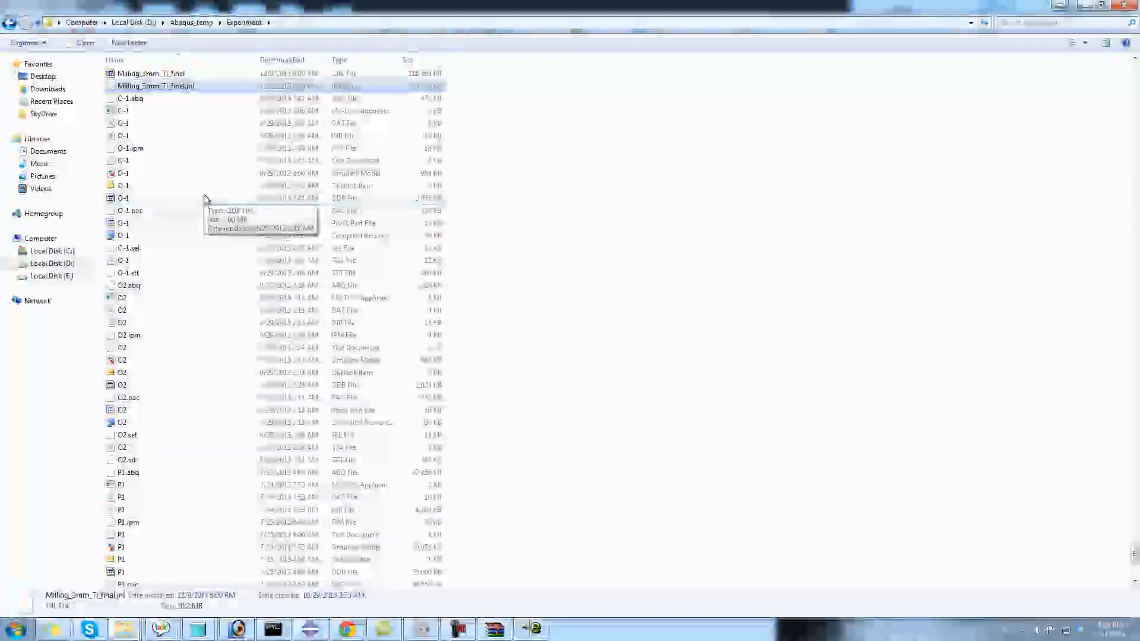
pyautogui.click(619, 314)
pyautogui.scroll(-8, 621, 319)
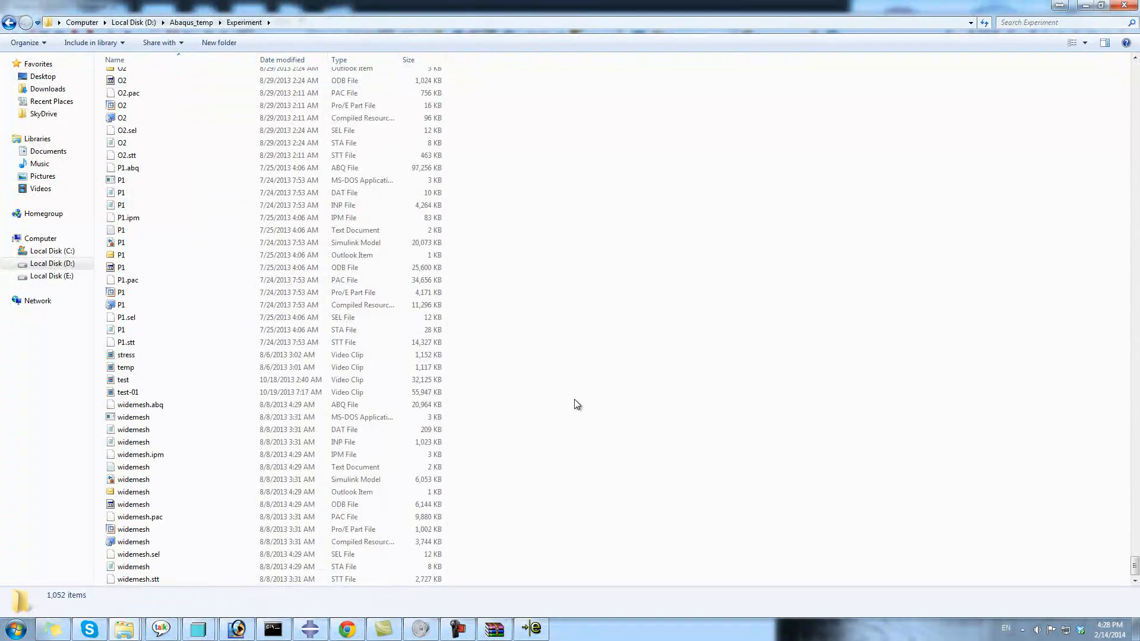
# Step: Search the computer for "download" and open the Downloads folder
pyautogui.moveTo(197, 628)
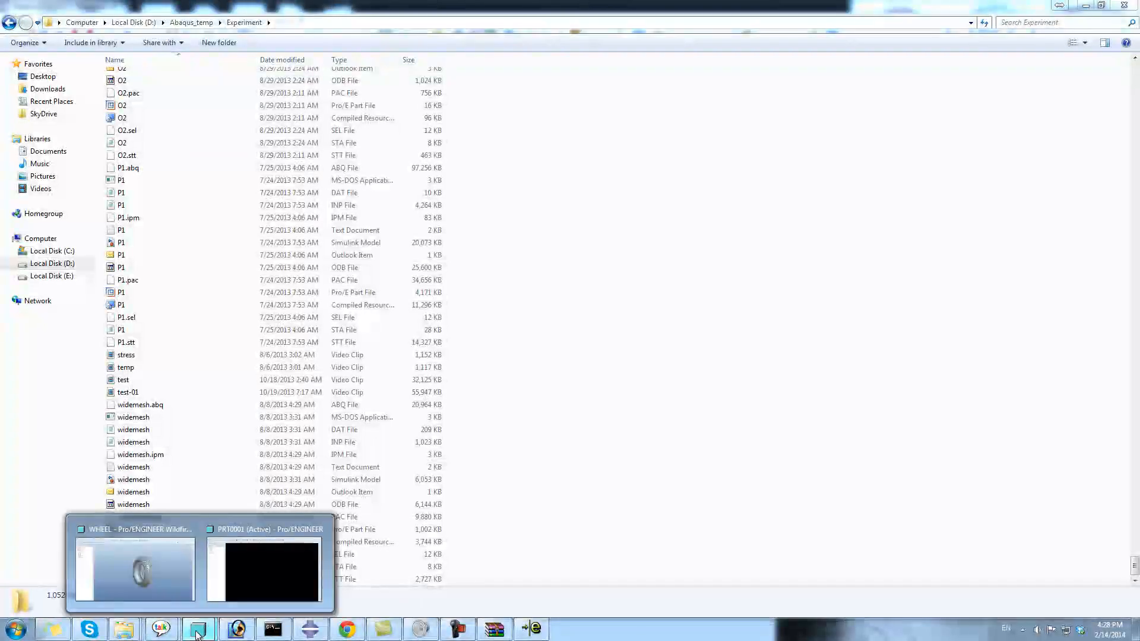
pyautogui.press('super')
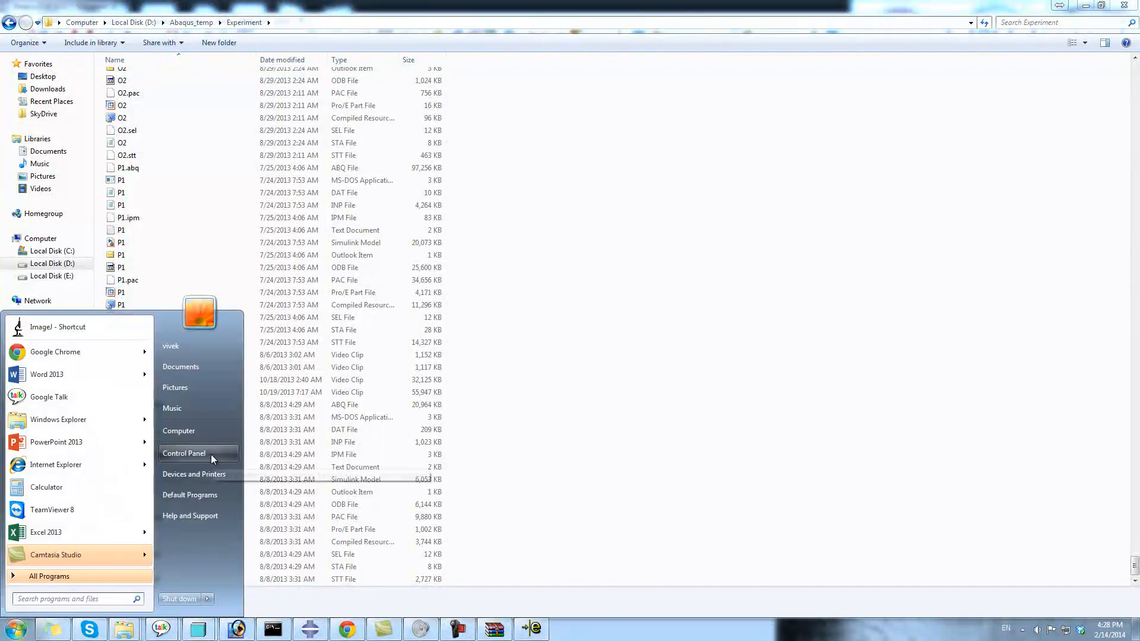
pyautogui.write('down')
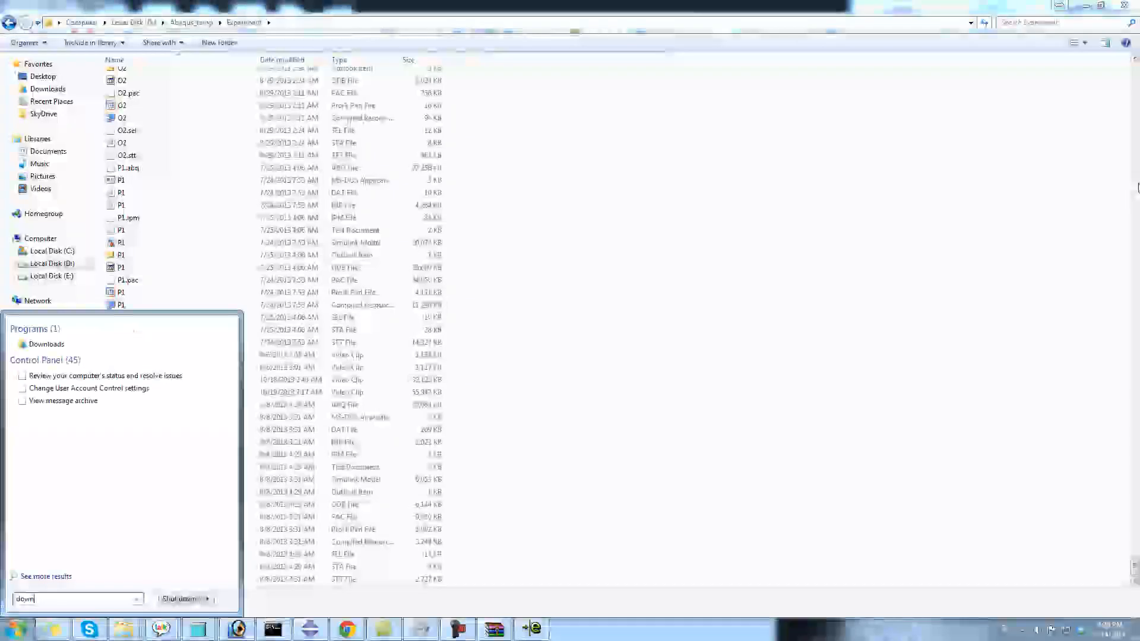
pyautogui.write('load')
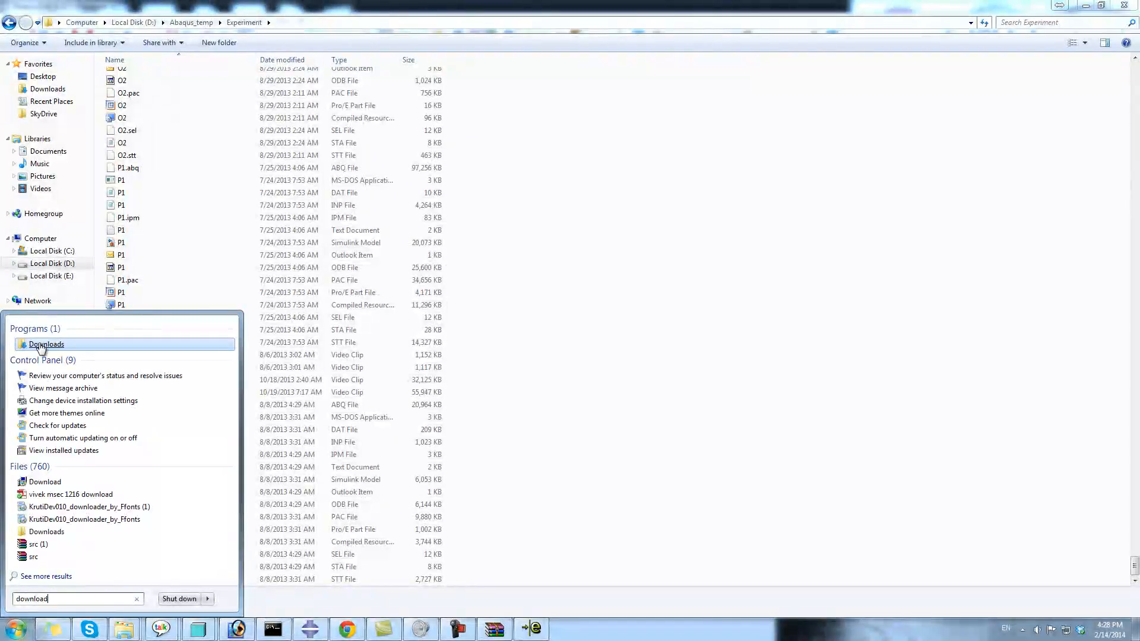
pyautogui.click(90, 290)
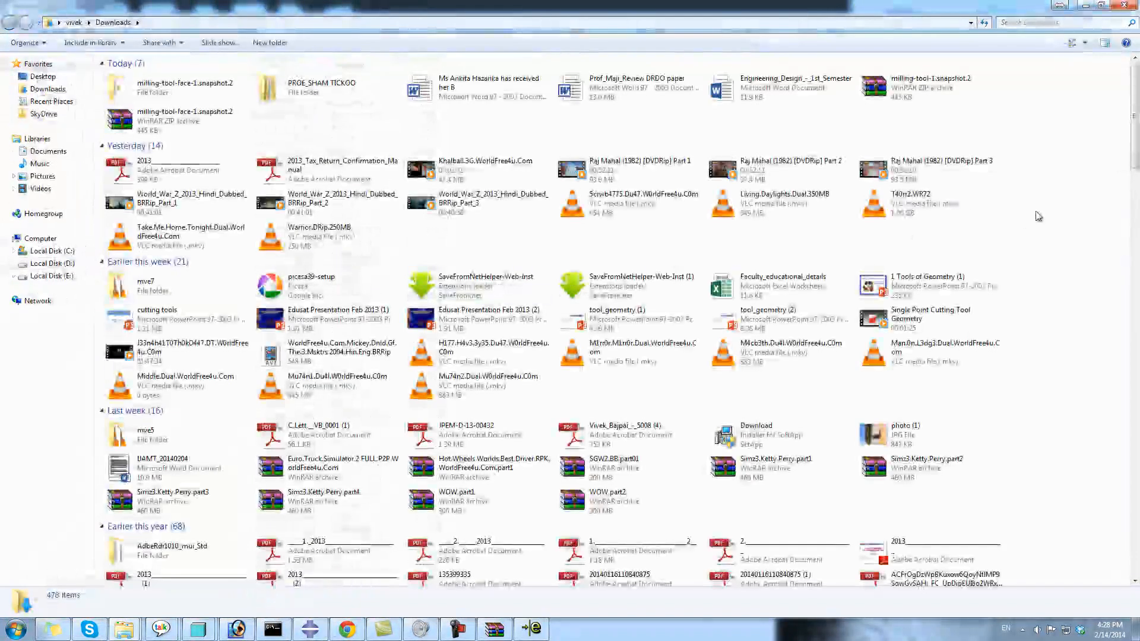
# Step: Copy the end_mill part file from Downloads into the dmk folder on Local Disk (D:)
pyautogui.rightClick(1038, 212)
pyautogui.moveTo(1041, 236)
pyautogui.click(926, 237)
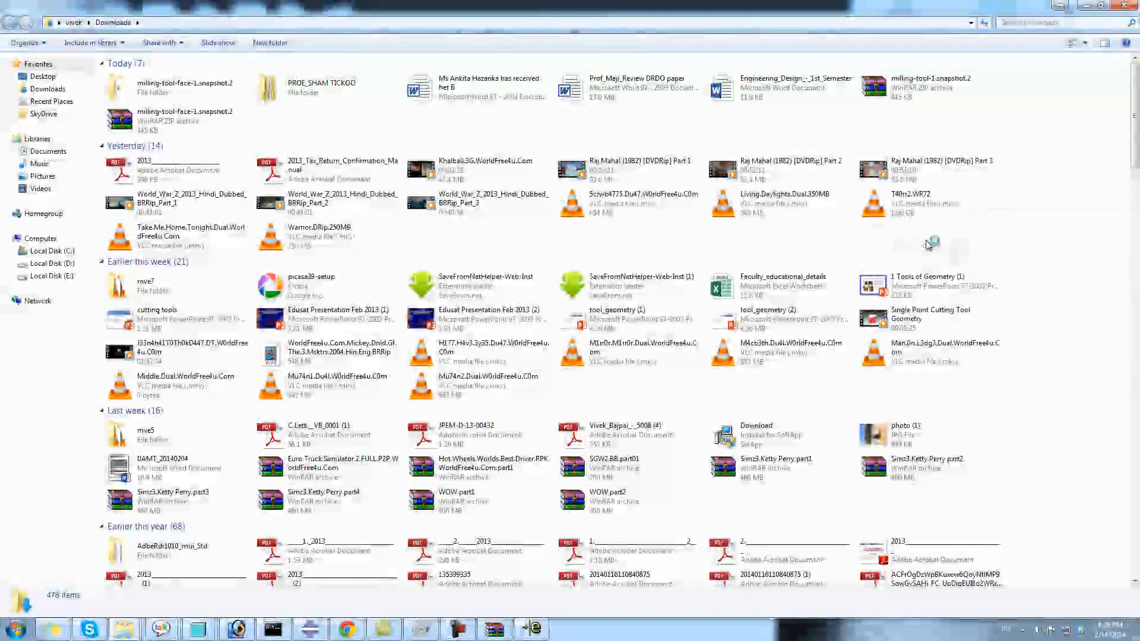
pyautogui.scroll(-20, 949, 327)
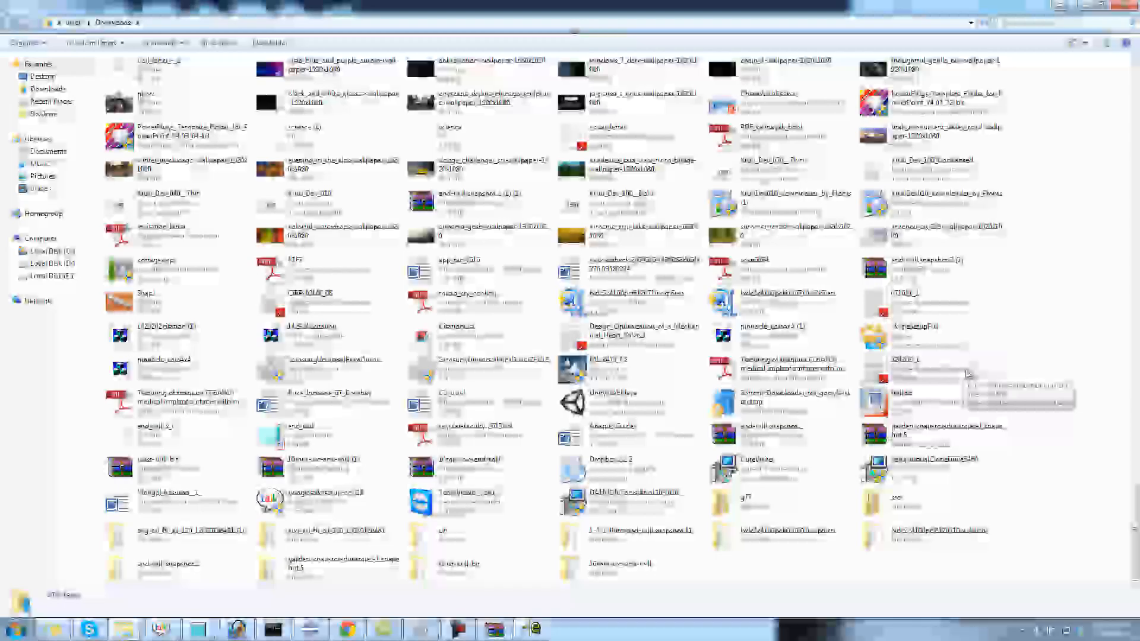
pyautogui.click(299, 445)
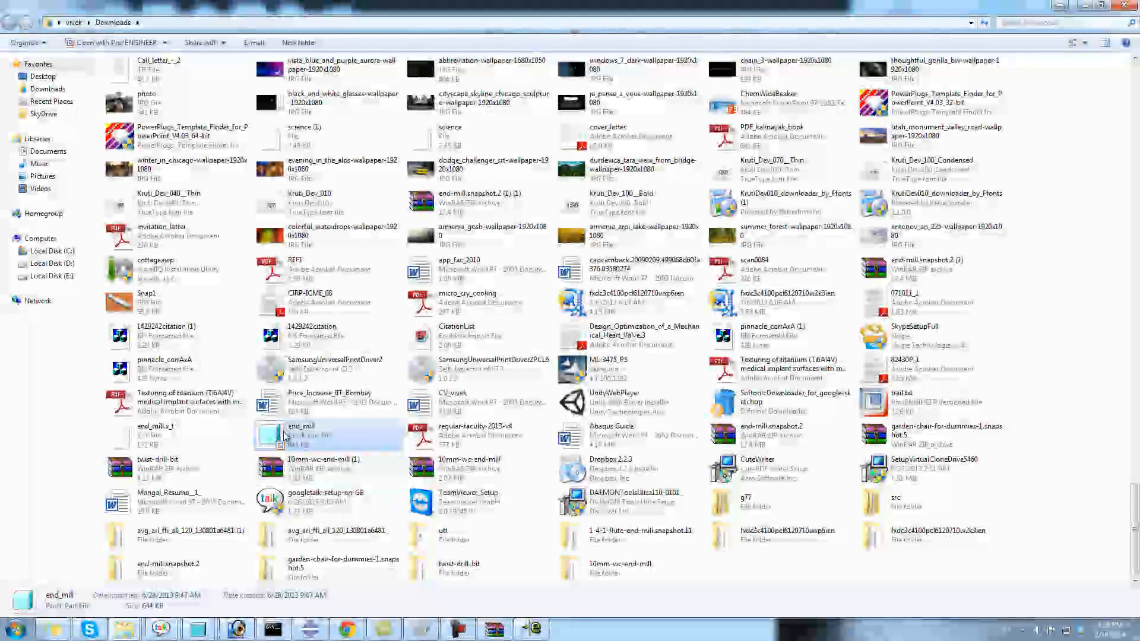
pyautogui.rightClick(285, 437)
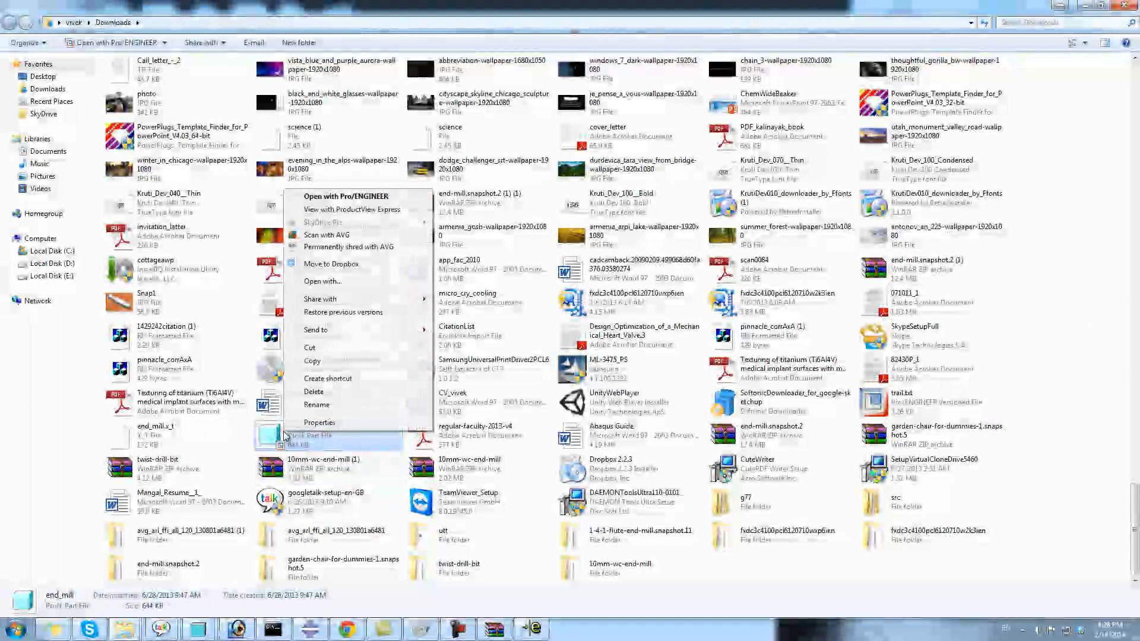
pyautogui.click(332, 378)
pyautogui.moveTo(132, 634)
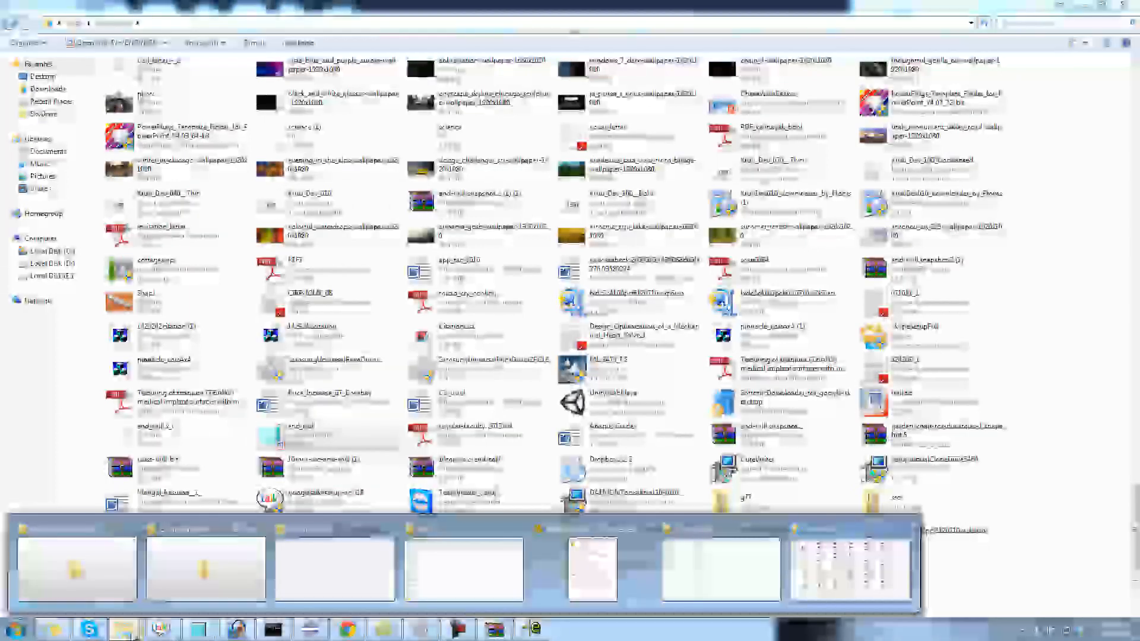
pyautogui.click(463, 570)
pyautogui.rightClick(579, 443)
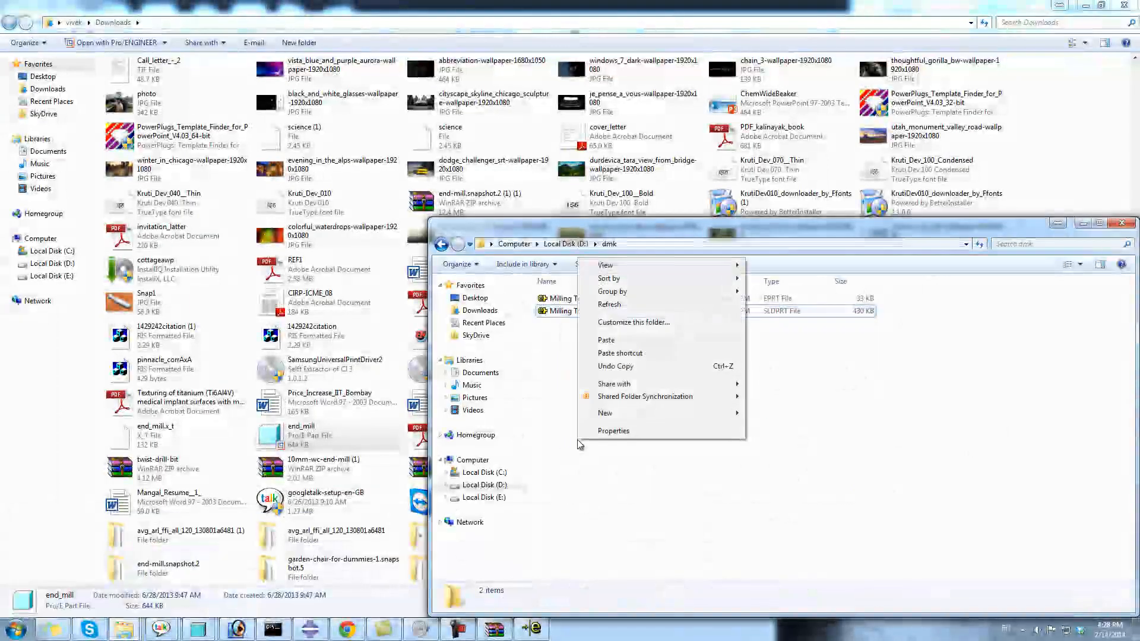
pyautogui.click(617, 340)
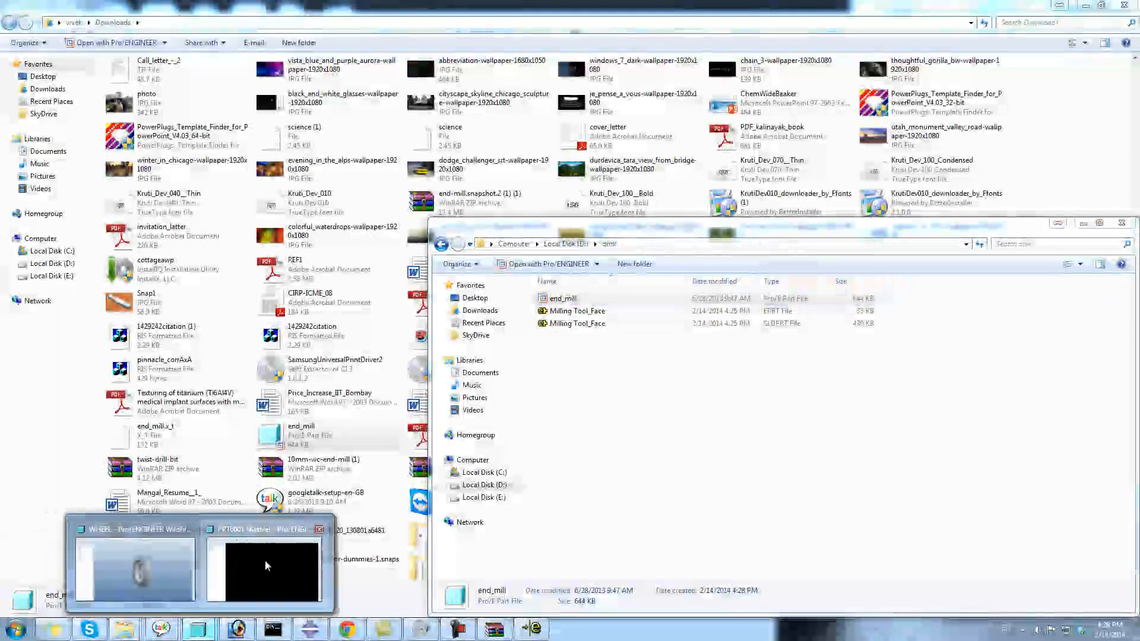
# Step: Switch to the PRT0001 window in Pro/ENGINEER and try to open end_mill.prt as a Pro/ENGINEER file
pyautogui.click(263, 564)
pyautogui.click(36, 44)
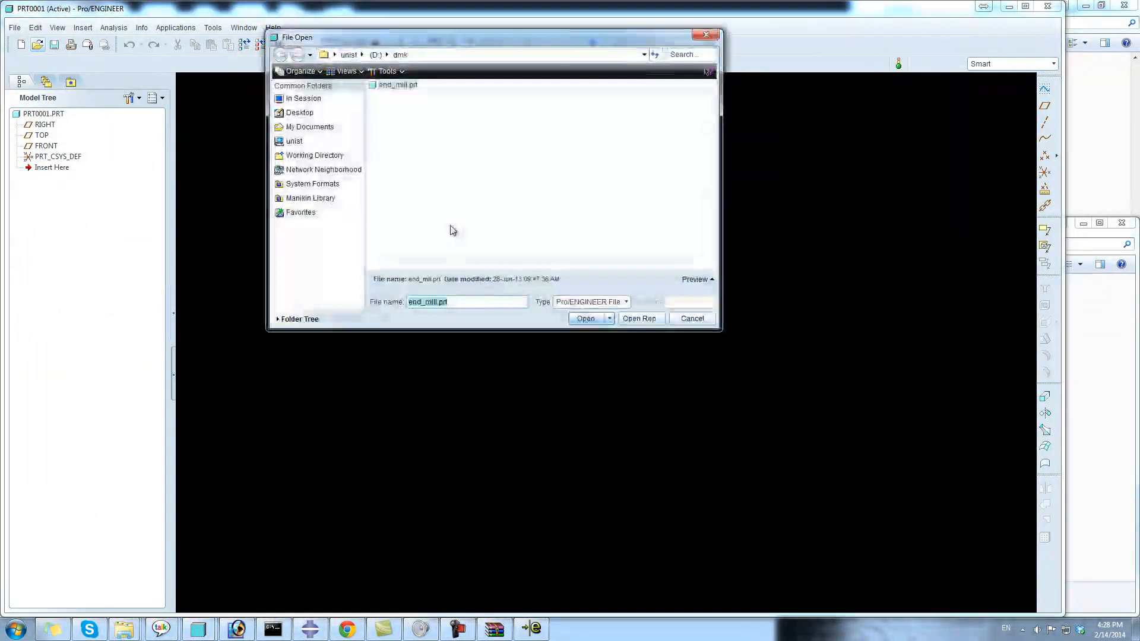
pyautogui.doubleClick(401, 84)
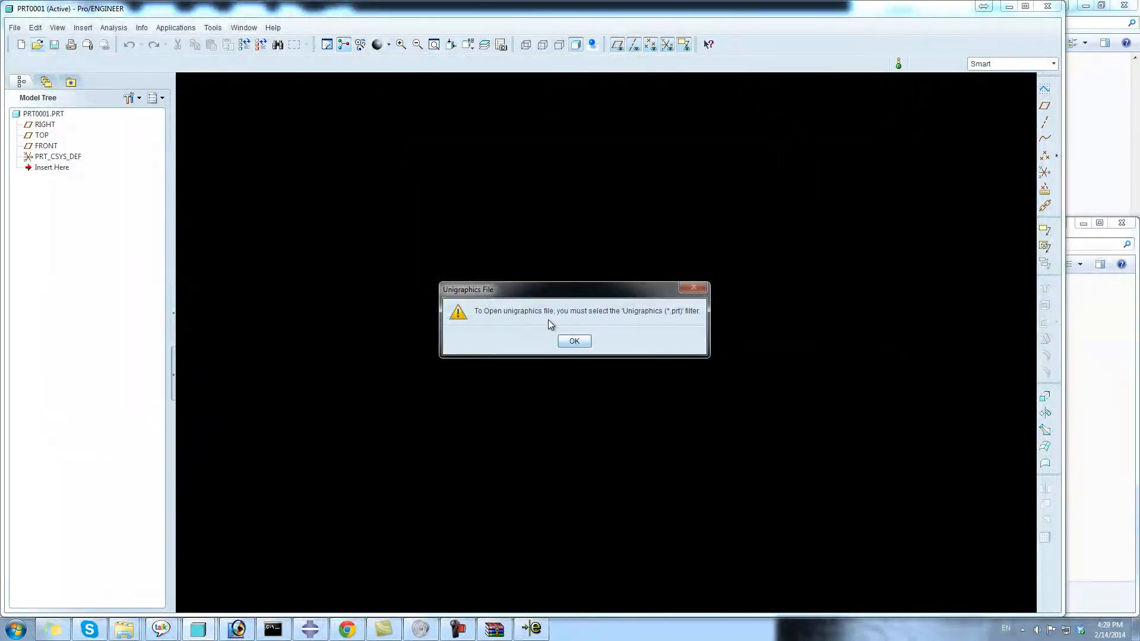
pyautogui.click(590, 346)
# Step: Review the available file types for opening a file, choose Unigraphics File and open end_mill.prt from the dmk folder
pyautogui.click(14, 27)
pyautogui.click(24, 54)
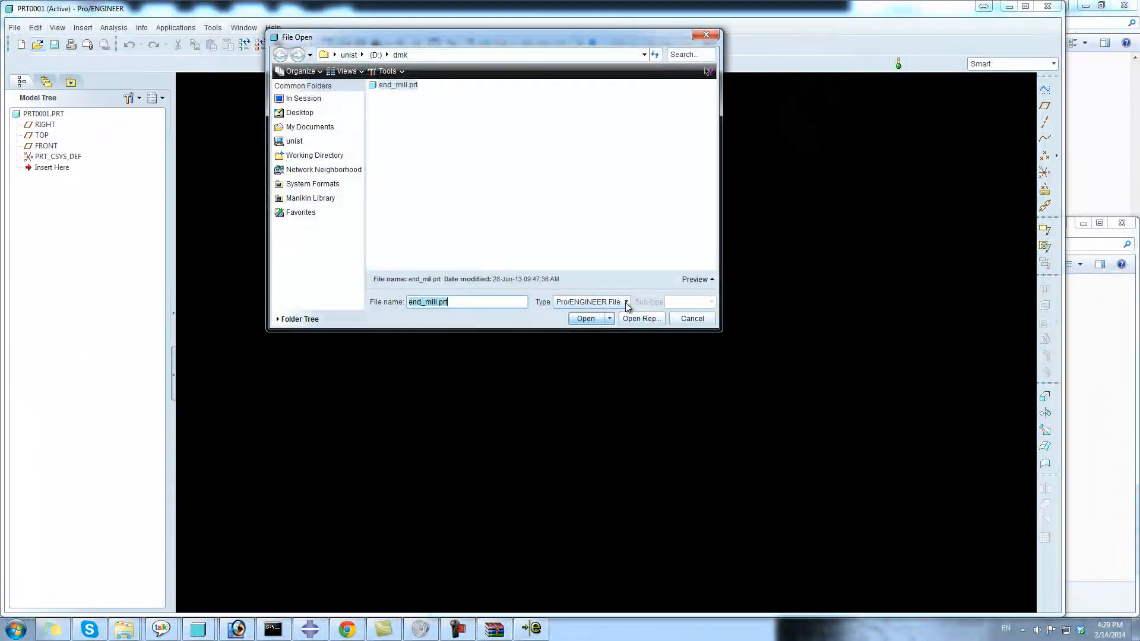
pyautogui.click(625, 302)
pyautogui.scroll(-3, 598, 392)
pyautogui.scroll(-3, 601, 397)
pyautogui.scroll(-2, 600, 396)
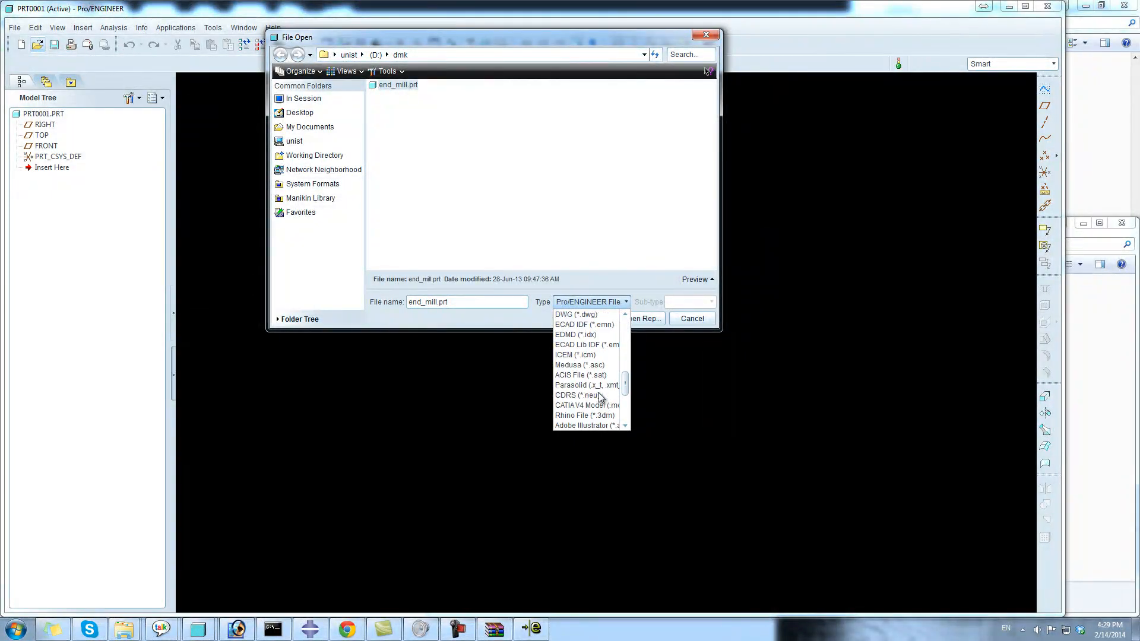
pyautogui.scroll(-2, 600, 394)
pyautogui.click(624, 426)
pyautogui.click(625, 427)
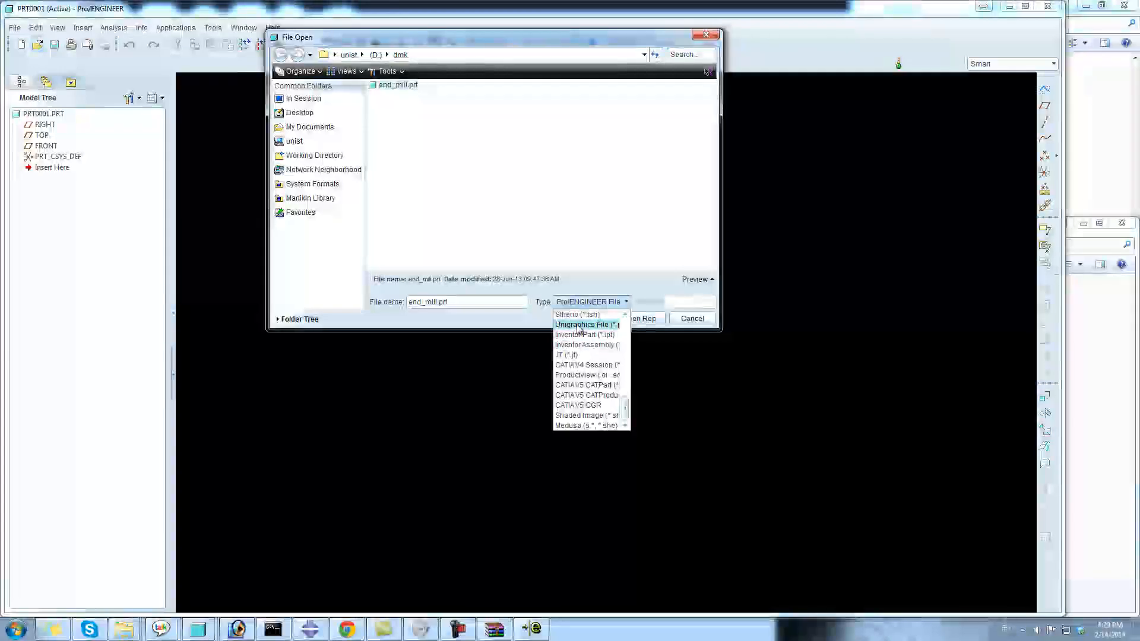
pyautogui.click(627, 314)
pyautogui.click(628, 314)
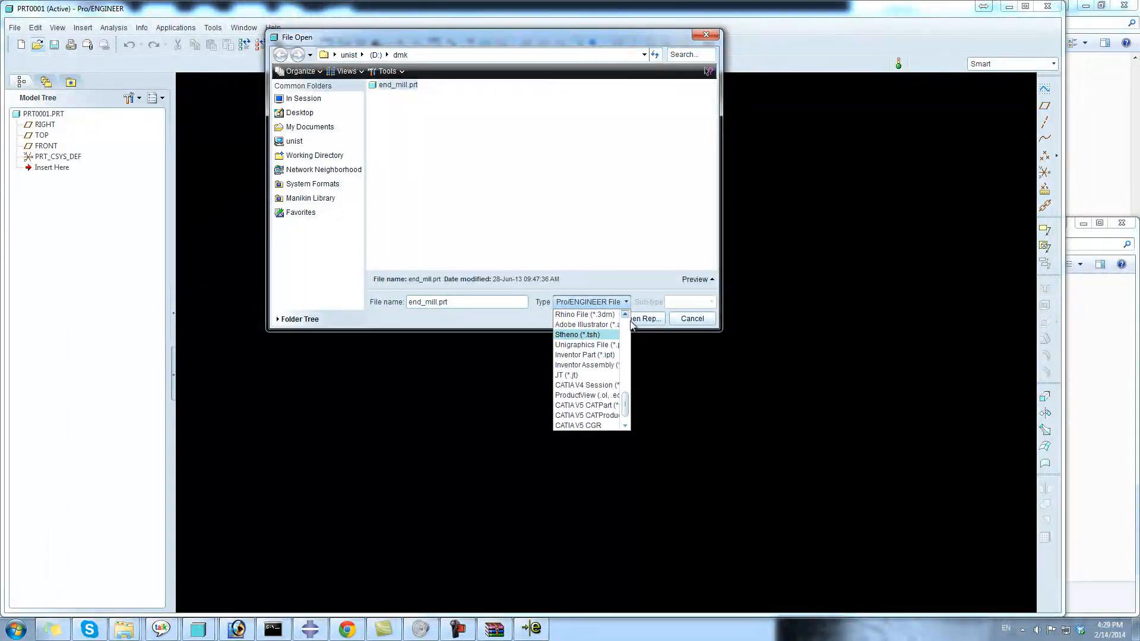
pyautogui.moveTo(625, 402); pyautogui.dragTo(626, 406)
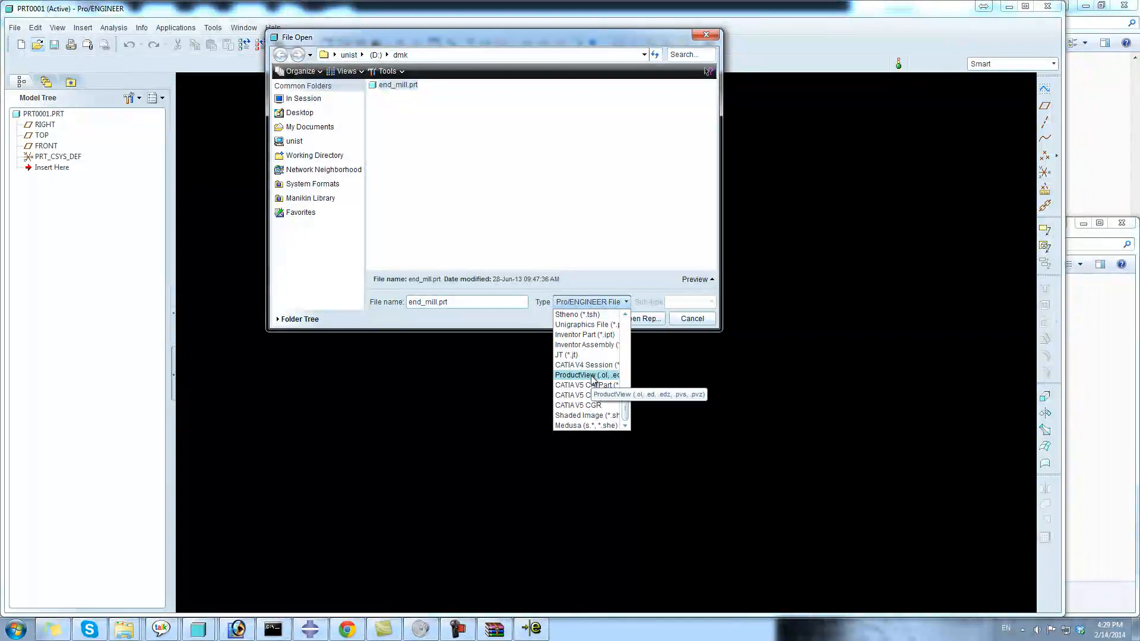
pyautogui.click(584, 325)
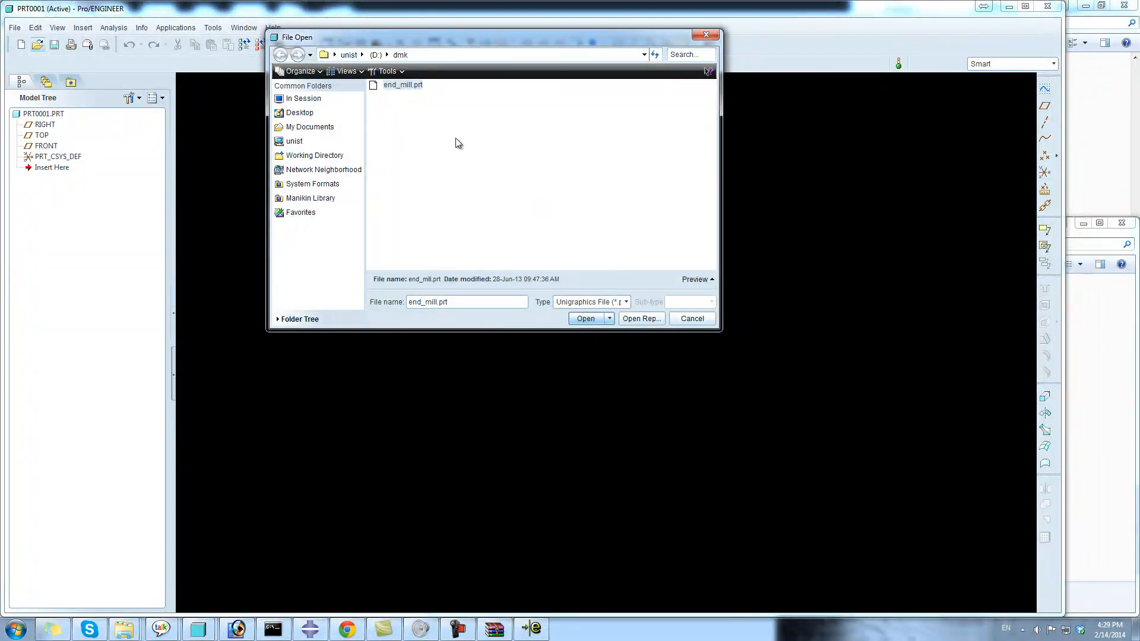
pyautogui.click(404, 86)
pyautogui.click(585, 318)
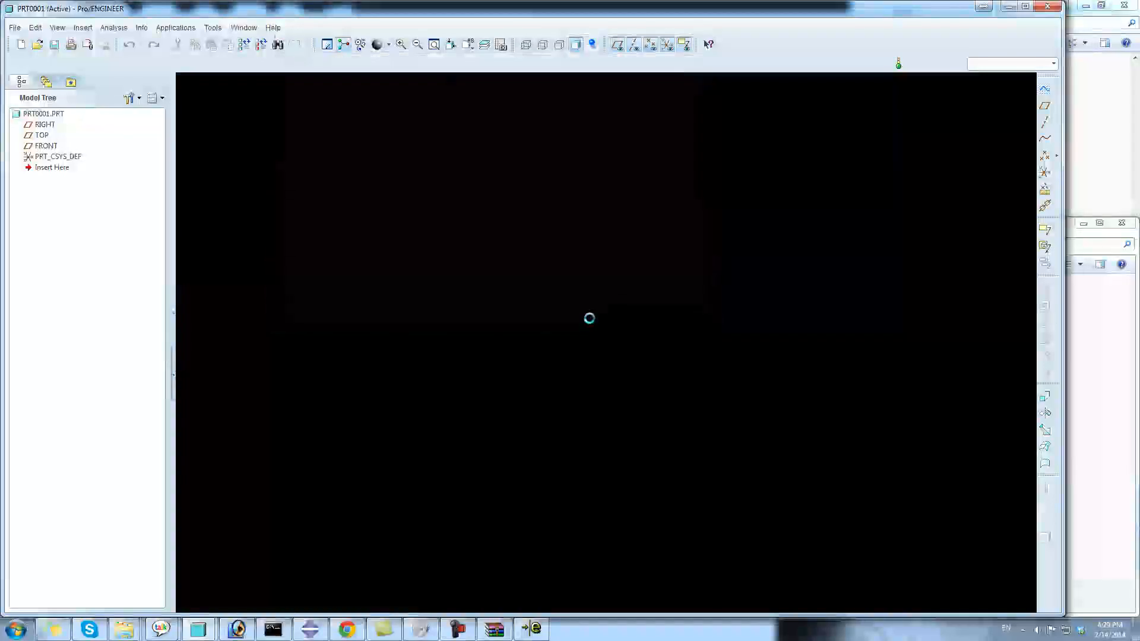
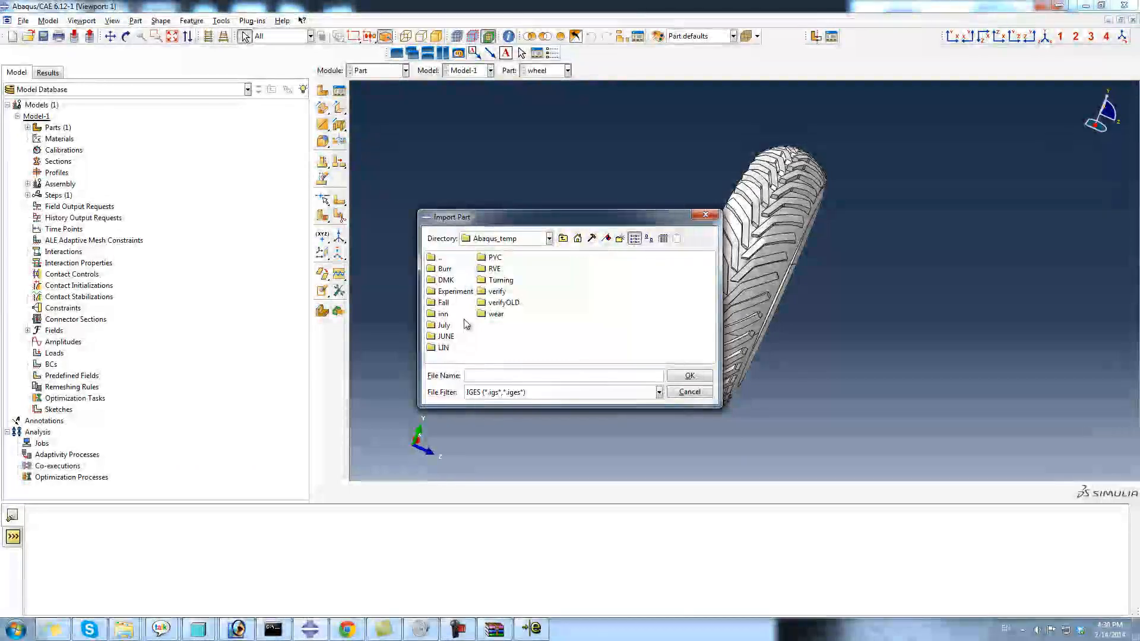
# Step: Check the Experiment folder for importable IGES parts in Abaqus/CAE and return to the Abaqus_temp folder
pyautogui.doubleClick(451, 291)
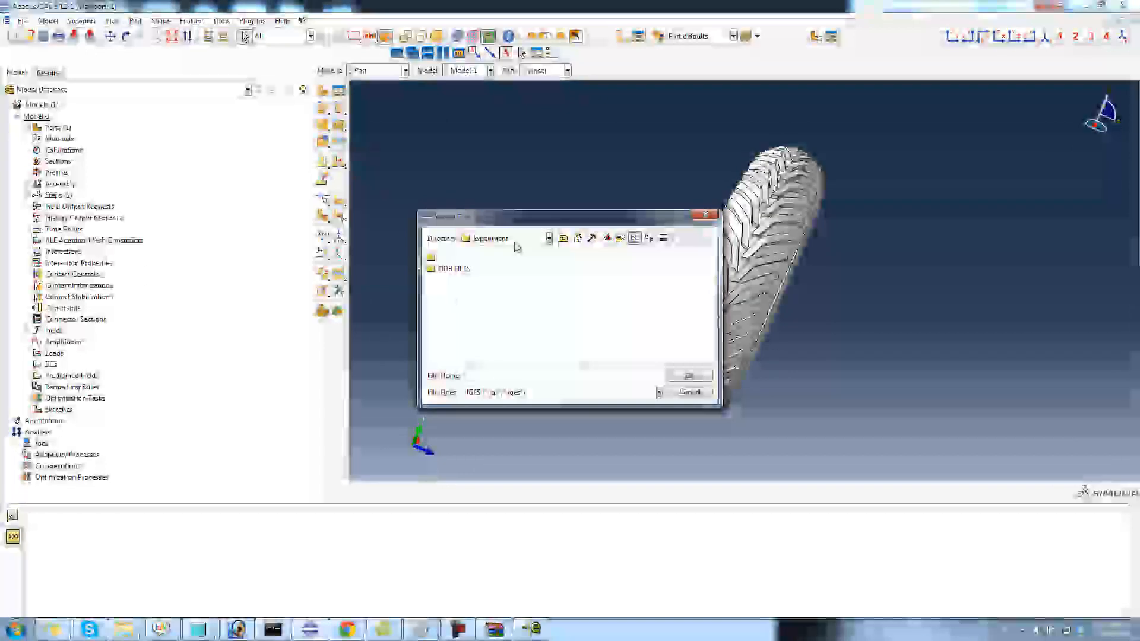
pyautogui.press('BackSpace')
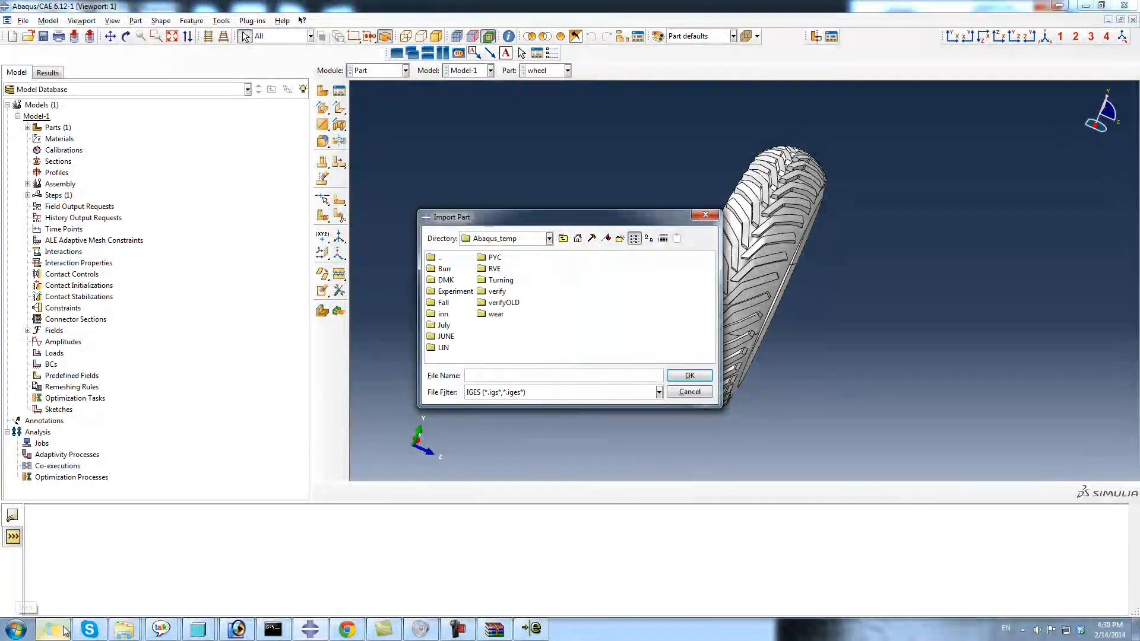
# Step: Switch to Chrome, return to the milling tool search results on GrabCAD and open the 20mm MILLING TOOL.sldprt model
pyautogui.click(351, 628)
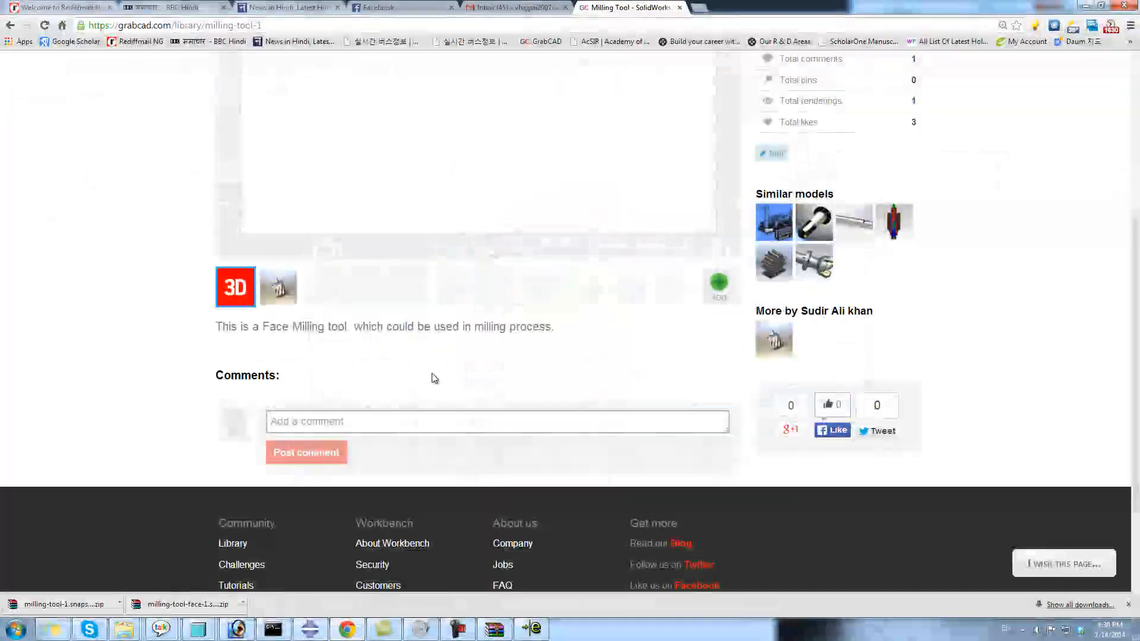
pyautogui.scroll(5, 356, 404)
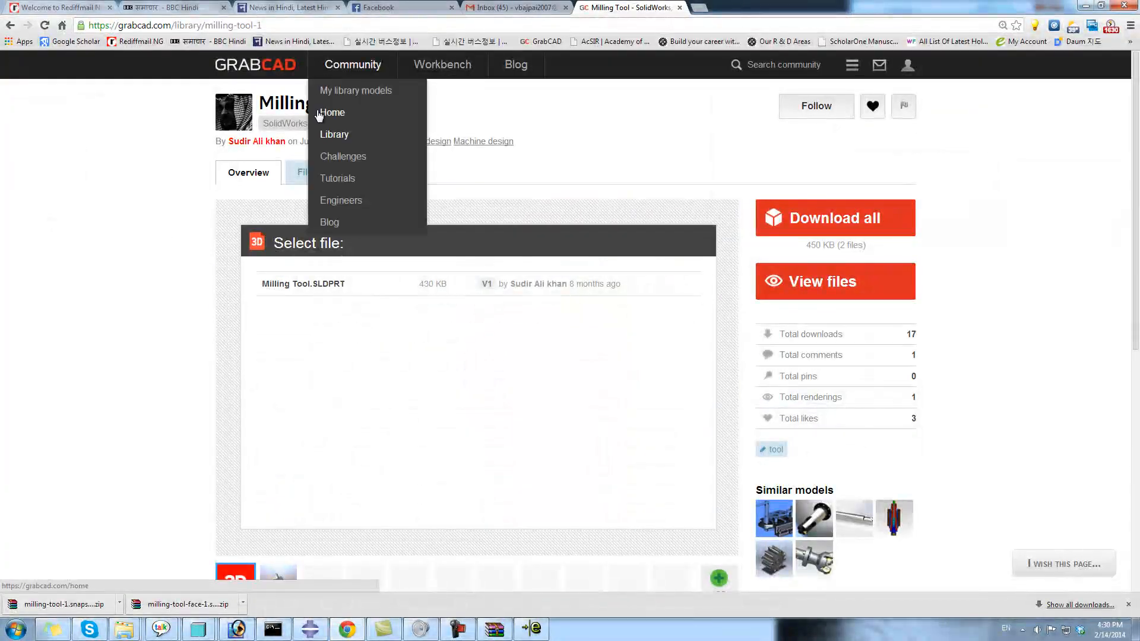
pyautogui.moveTo(331, 73)
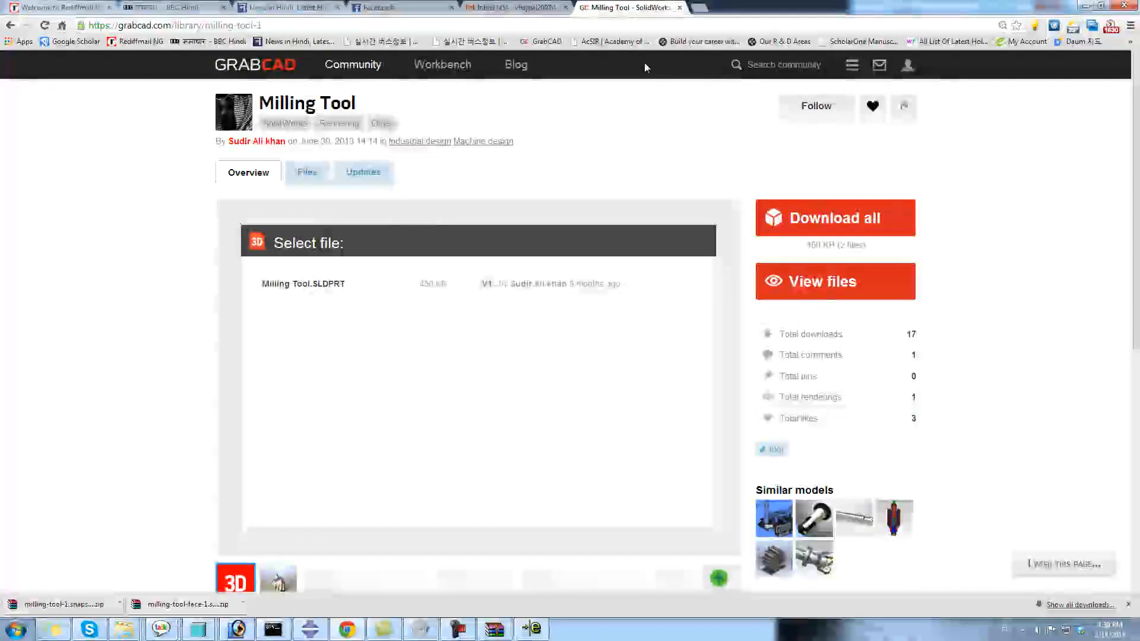
pyautogui.click(9, 26)
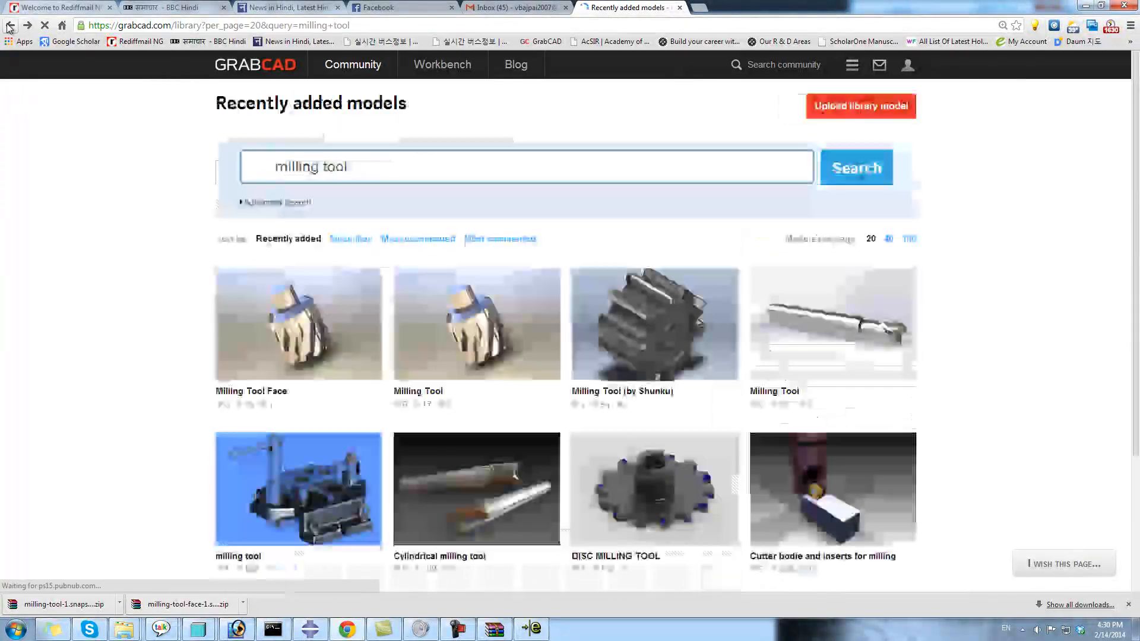
pyautogui.scroll(-2, 797, 356)
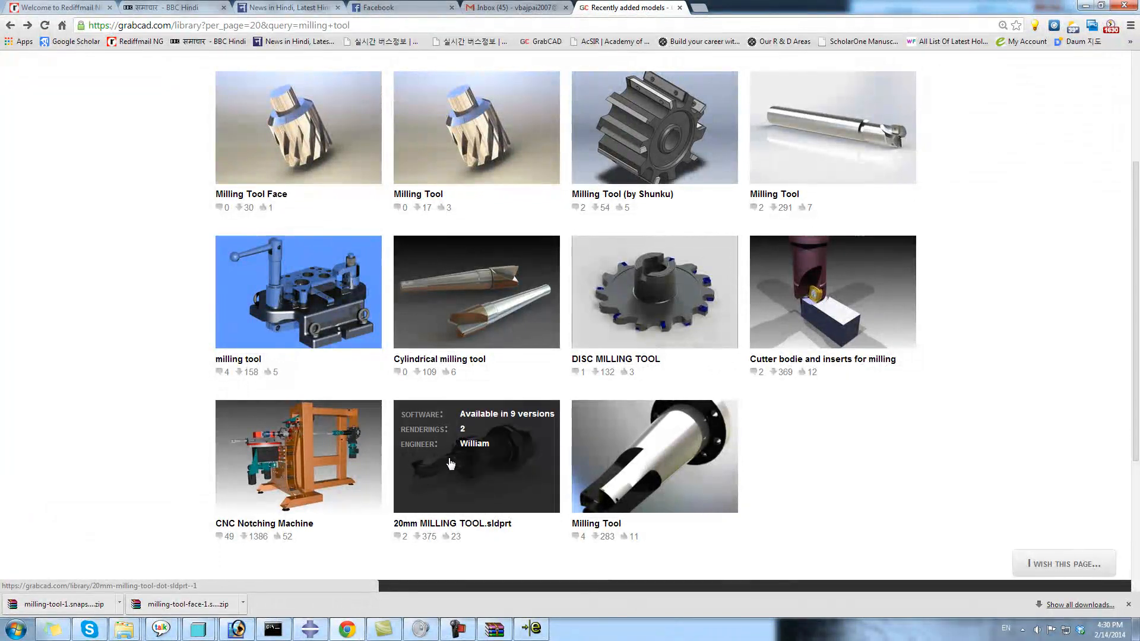
pyautogui.click(427, 459)
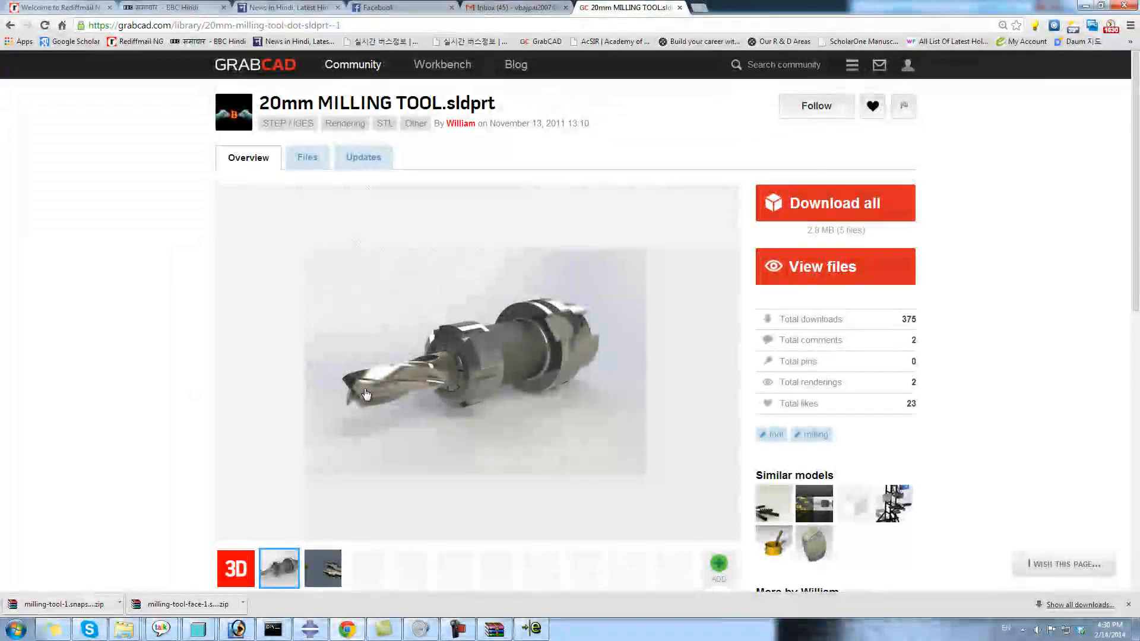
# Step: Download 20mm_MILLING_TOOL.stl from the model's file list and show the downloaded file in its folder
pyautogui.click(316, 169)
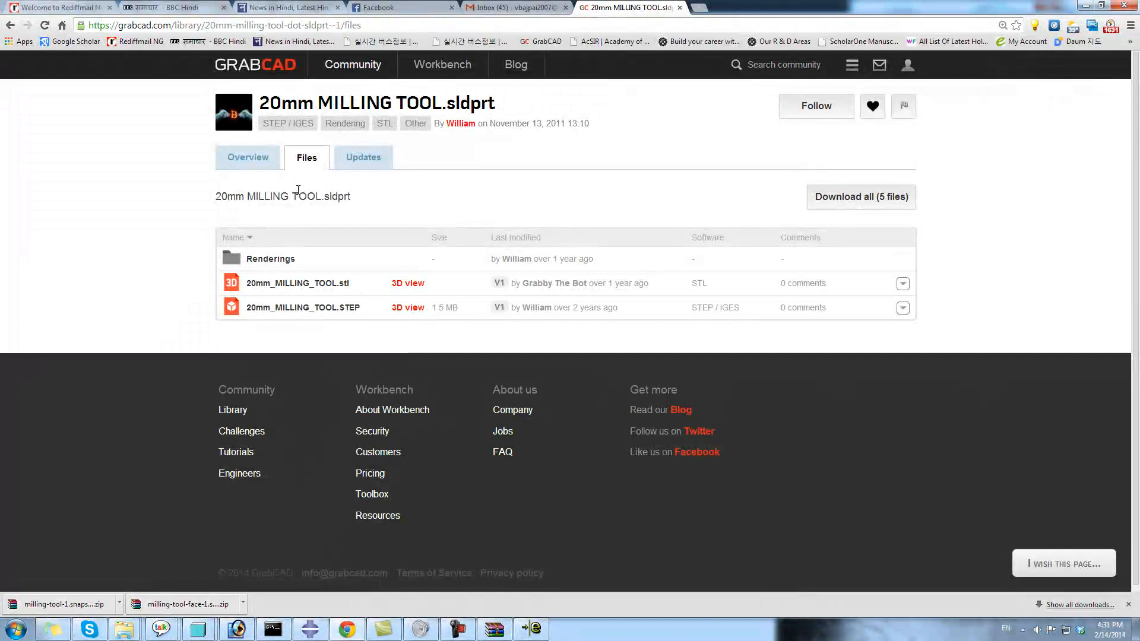
pyautogui.click(321, 284)
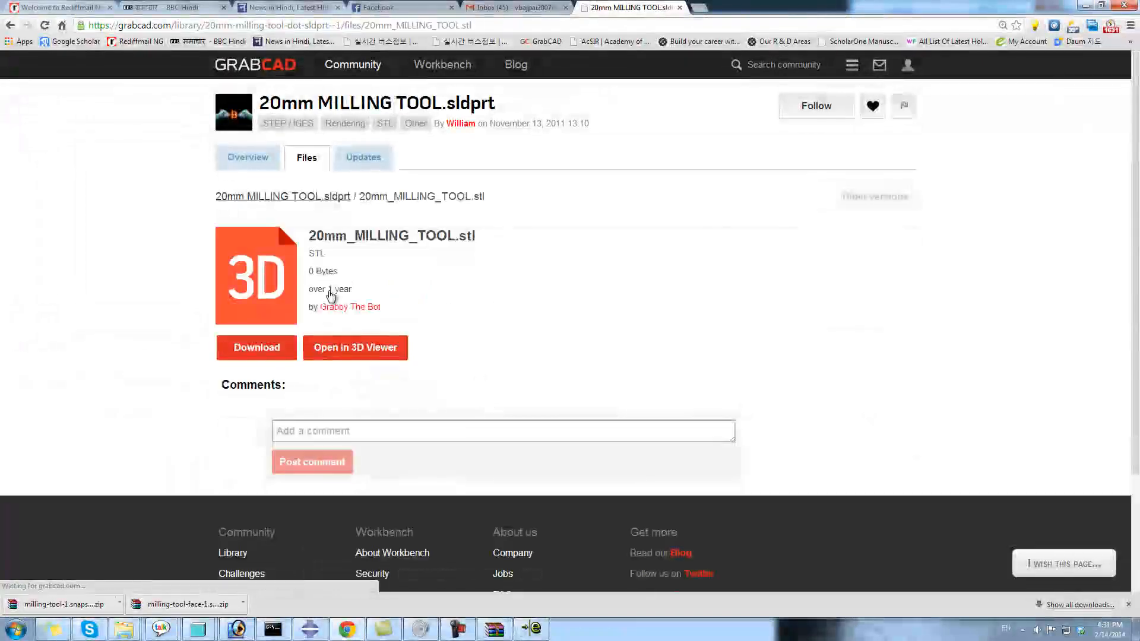
pyautogui.click(260, 349)
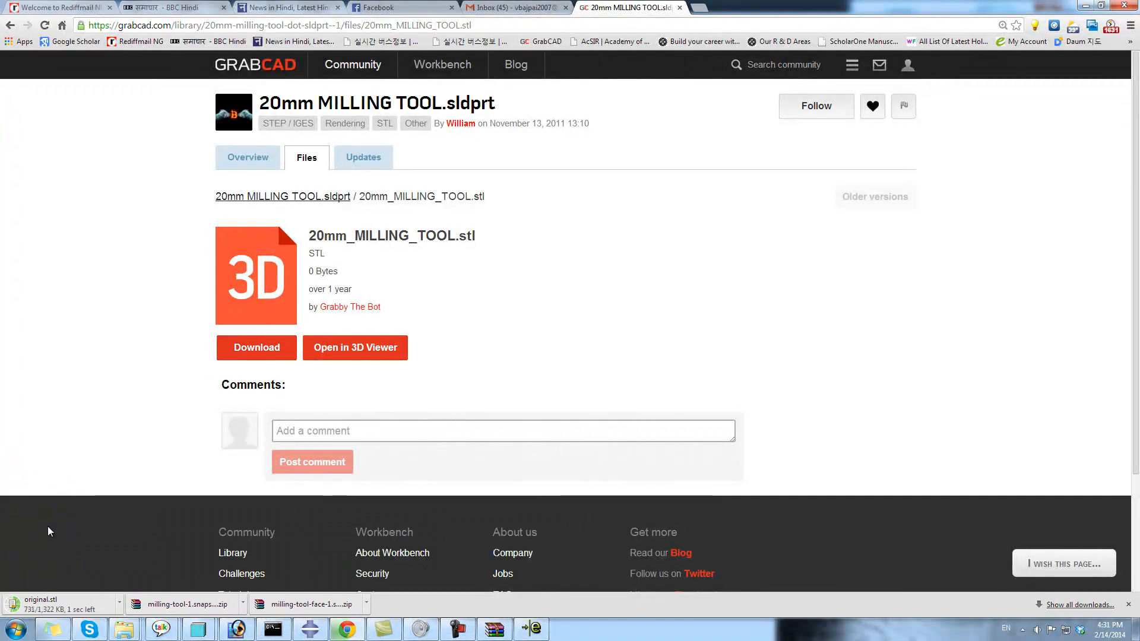
pyautogui.rightClick(65, 597)
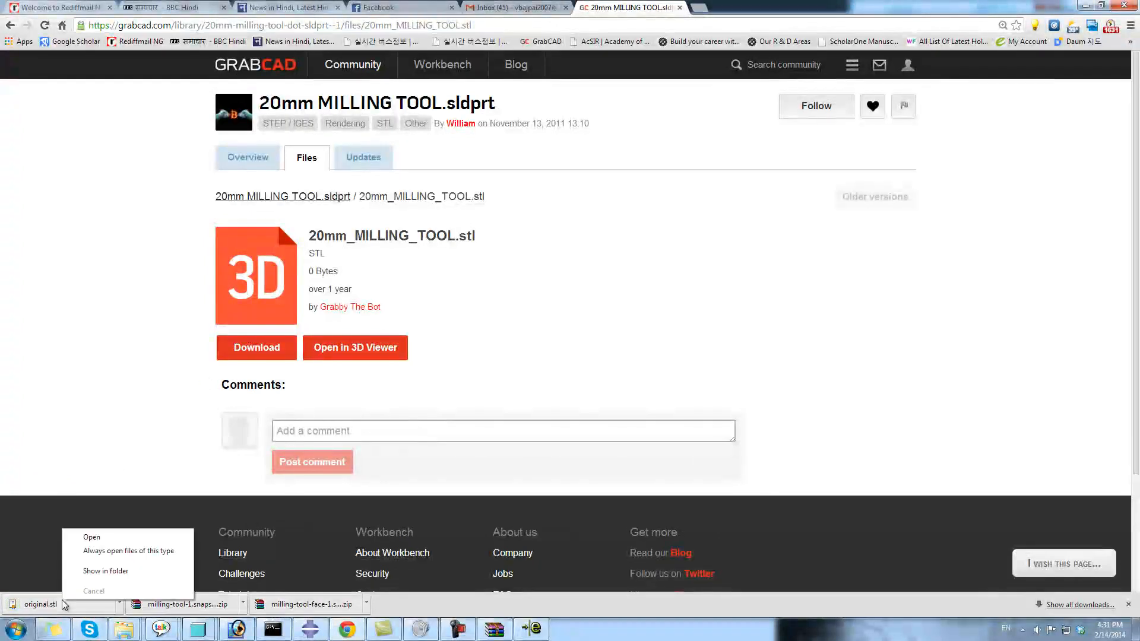
pyautogui.click(105, 565)
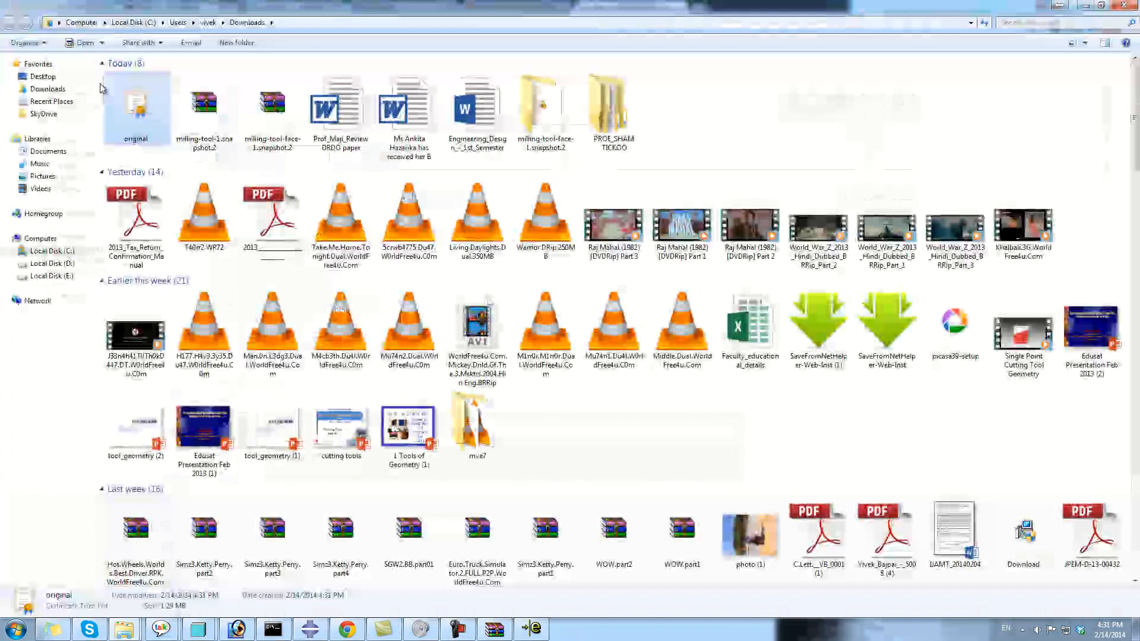
# Step: Copy the downloaded file named original from Downloads into the dmk folder on Local Disk (D:)
pyautogui.rightClick(101, 83)
pyautogui.click(445, 110)
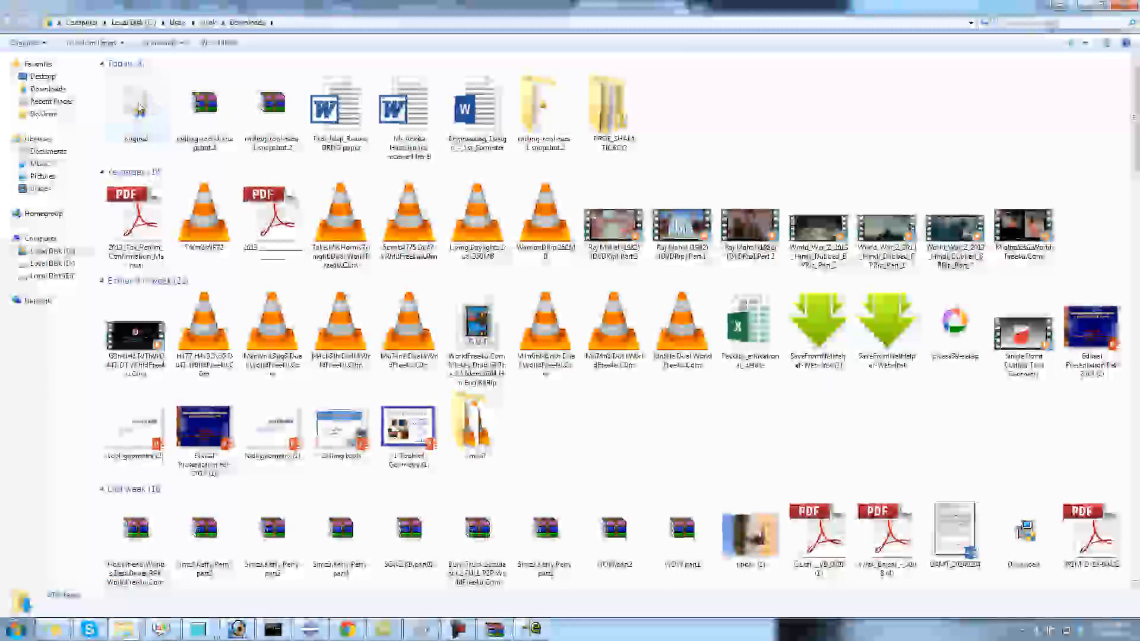
pyautogui.click(136, 105)
pyautogui.rightClick(139, 104)
pyautogui.click(189, 275)
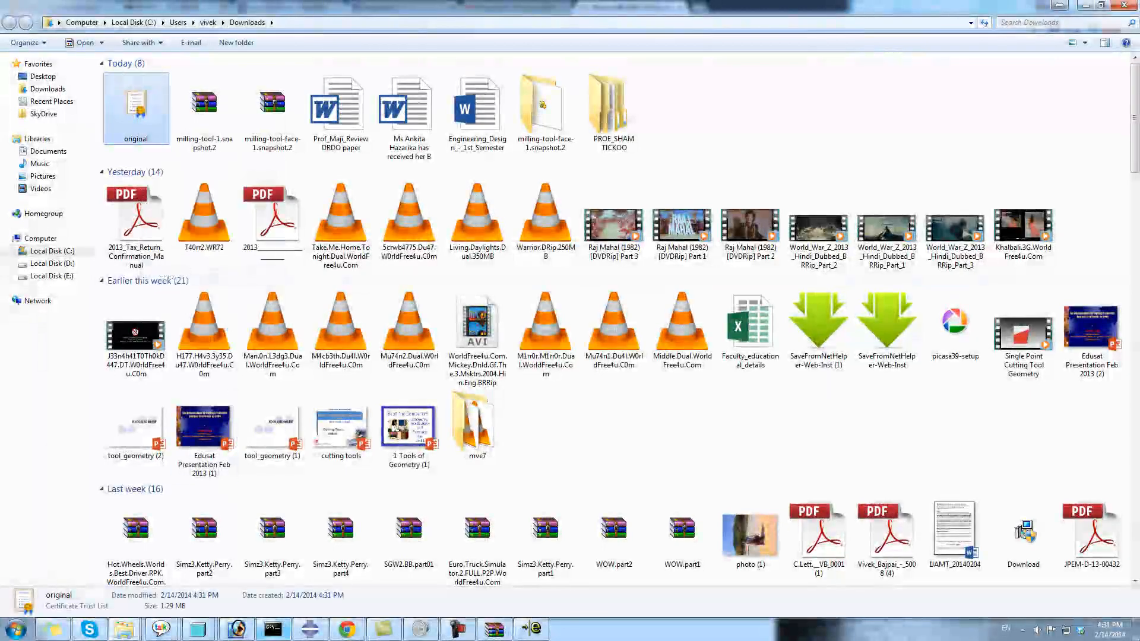
pyautogui.moveTo(133, 632)
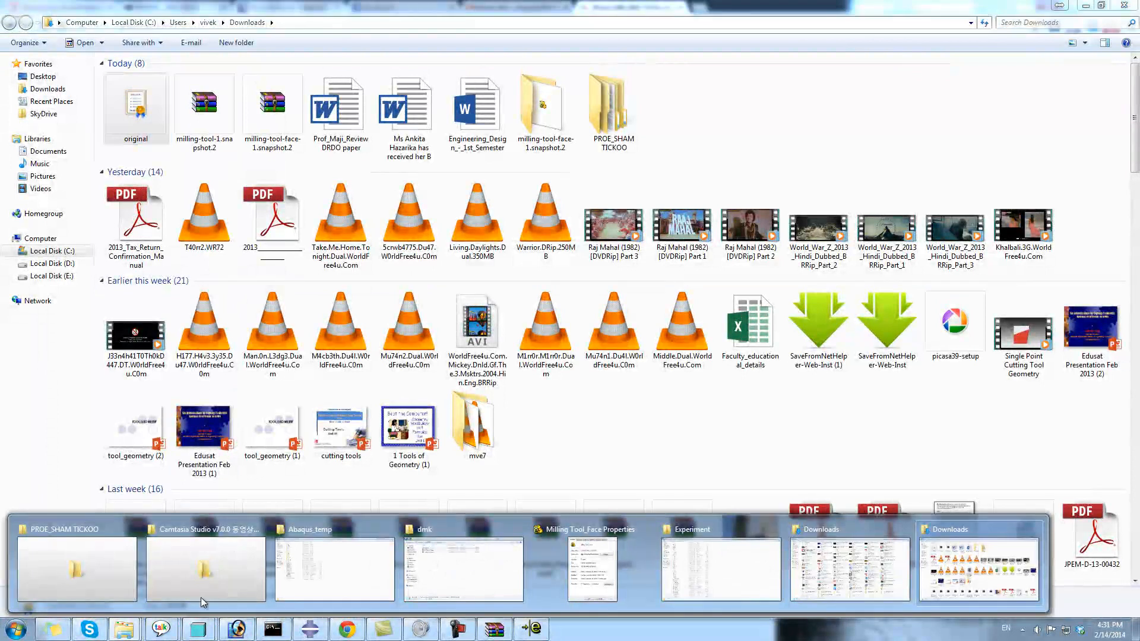
pyautogui.click(463, 567)
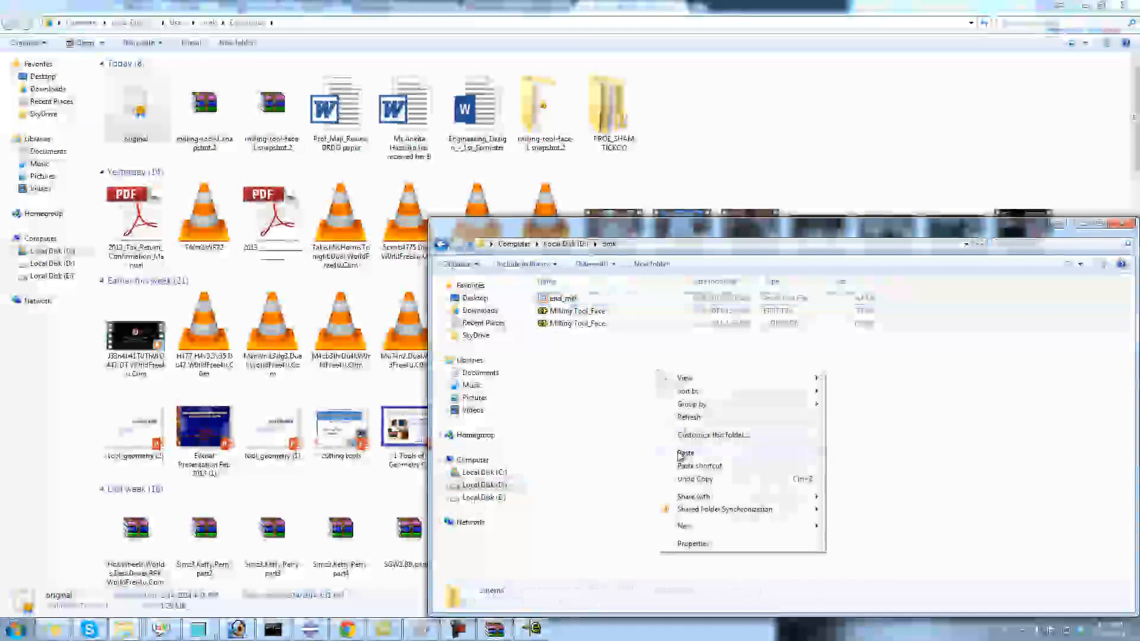
pyautogui.click(685, 453)
# Step: Try to open the copied original file in the dmk folder, and switch to the PRT0001 window in Pro/ENGINEER
pyautogui.doubleClick(564, 337)
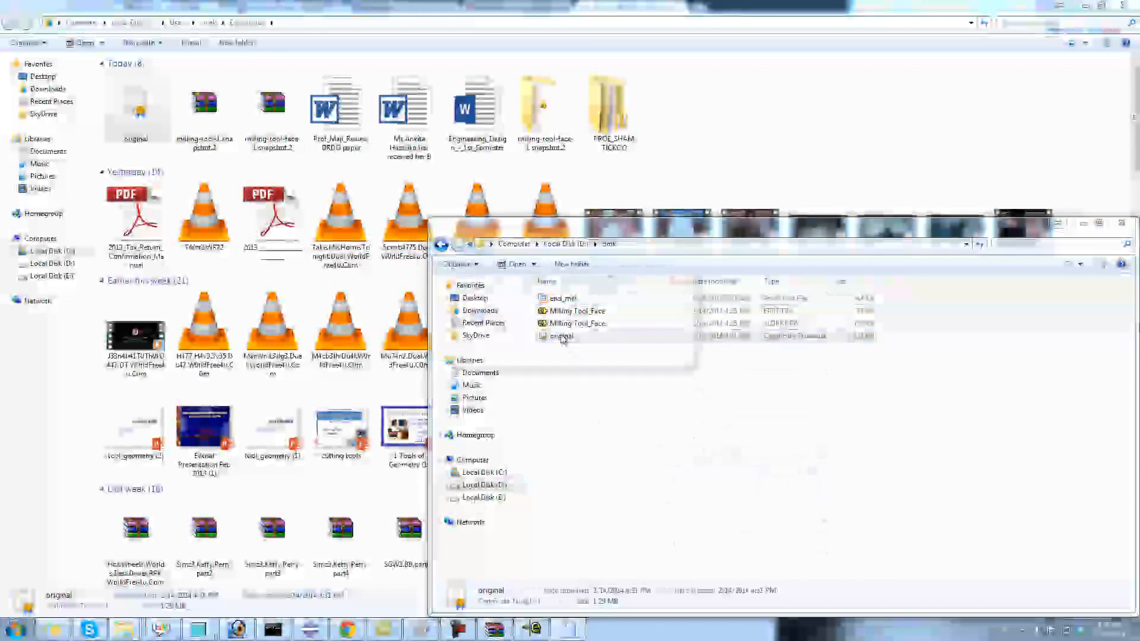
pyautogui.click(671, 358)
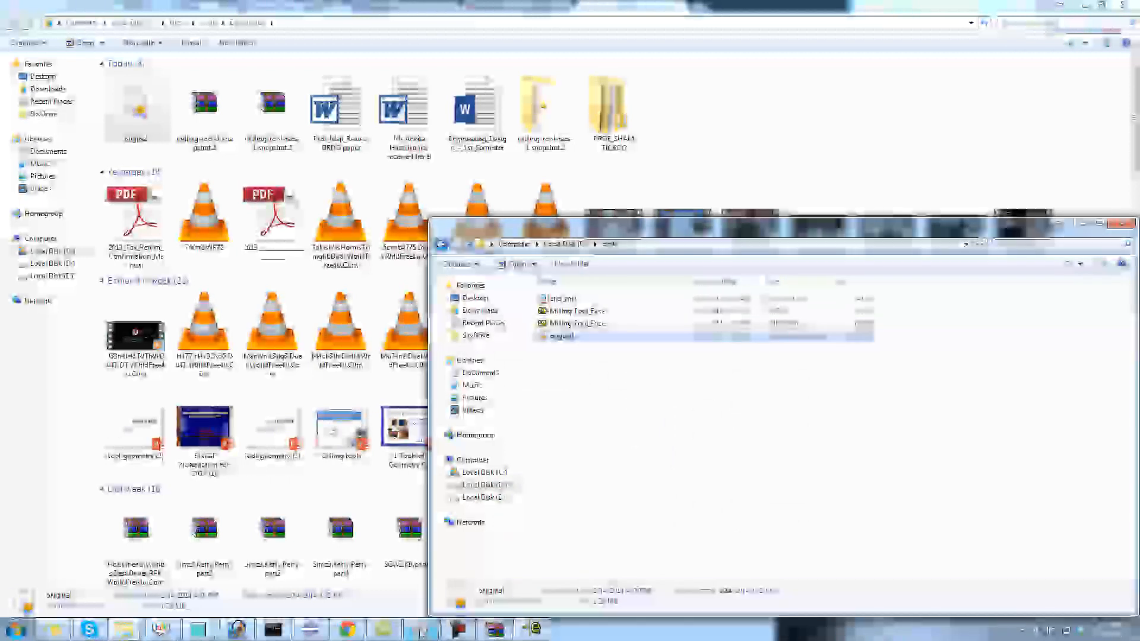
pyautogui.click(278, 542)
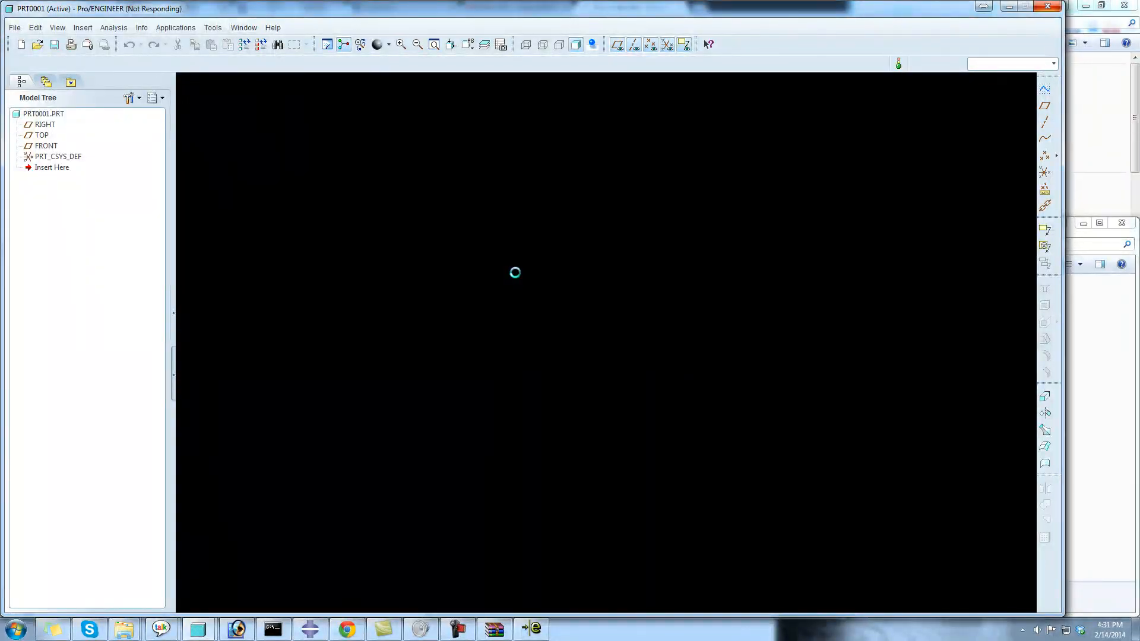
# Step: Close two unneeded background programs, including WinRAR
pyautogui.click(467, 633)
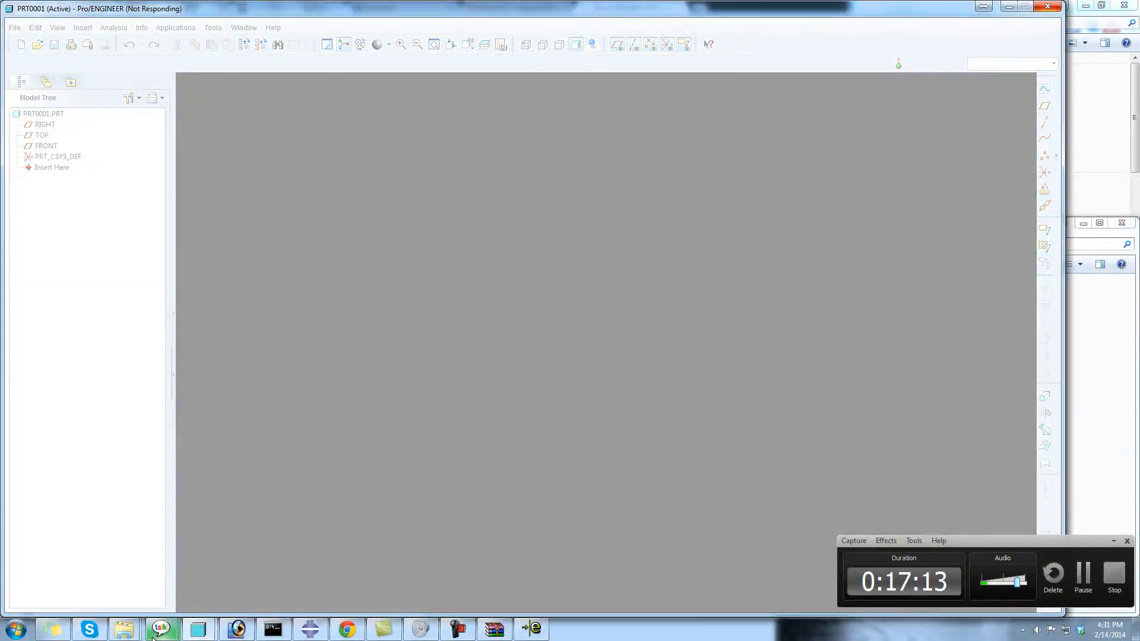
pyautogui.rightClick(237, 633)
pyautogui.click(208, 600)
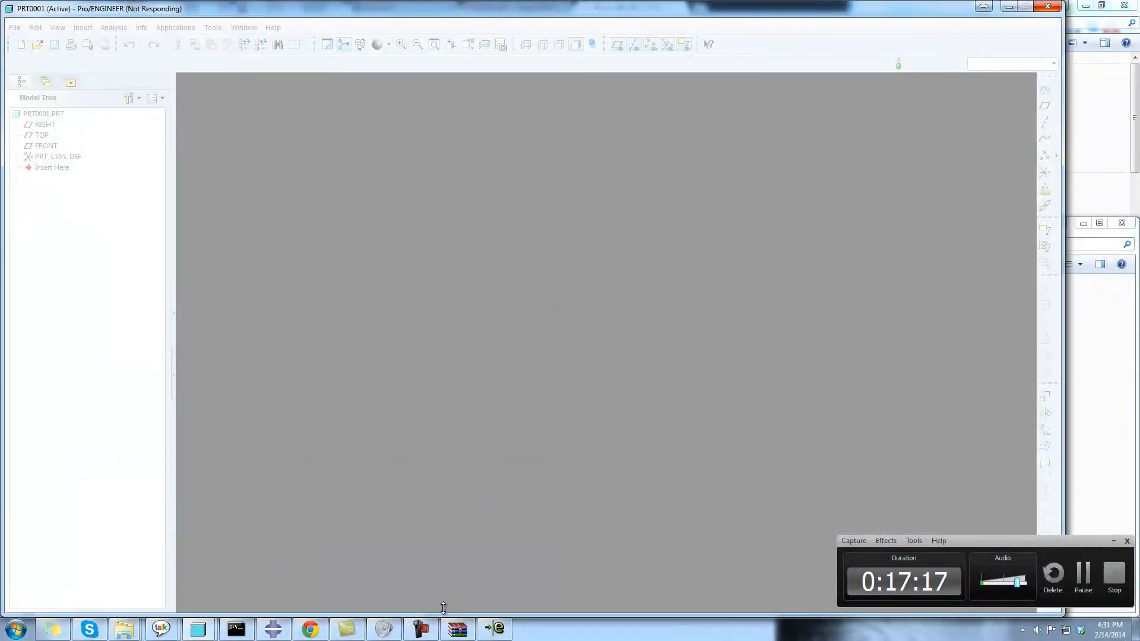
pyautogui.click(458, 634)
pyautogui.rightClick(458, 633)
pyautogui.click(445, 599)
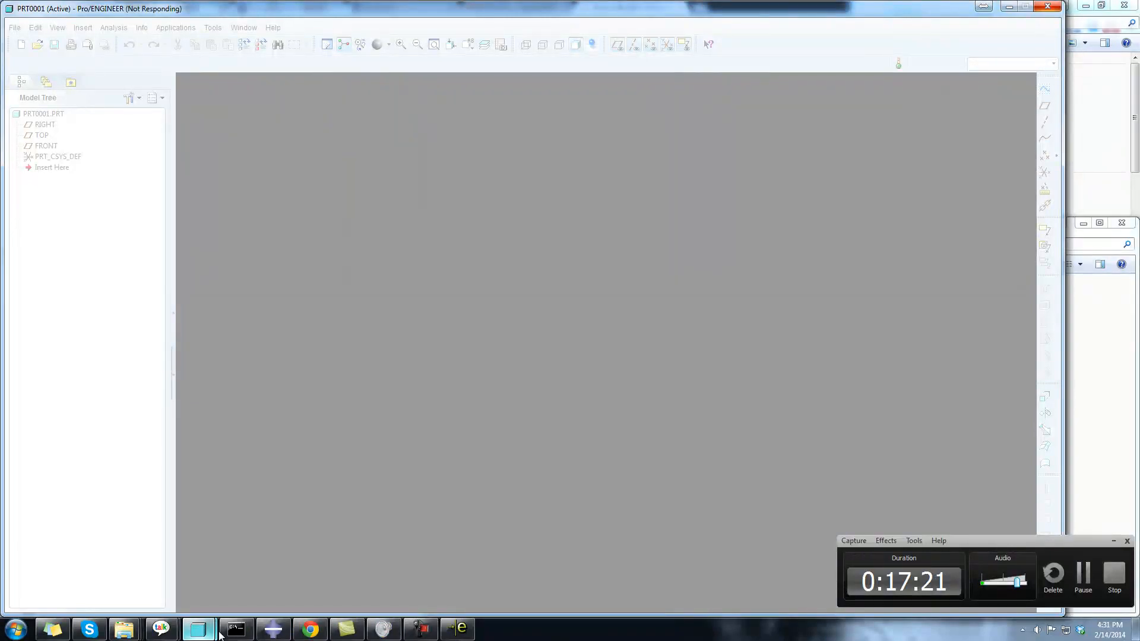
# Step: Bring up the dmk folder on Local Disk (D:) and check the original file in it
pyautogui.click(308, 629)
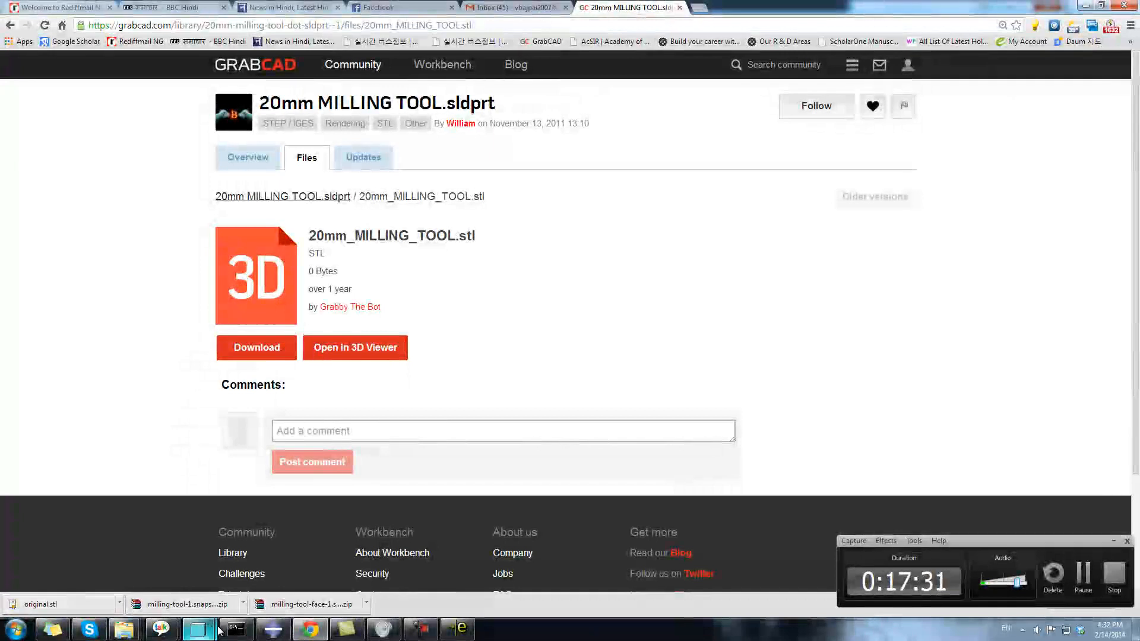
pyautogui.moveTo(126, 633)
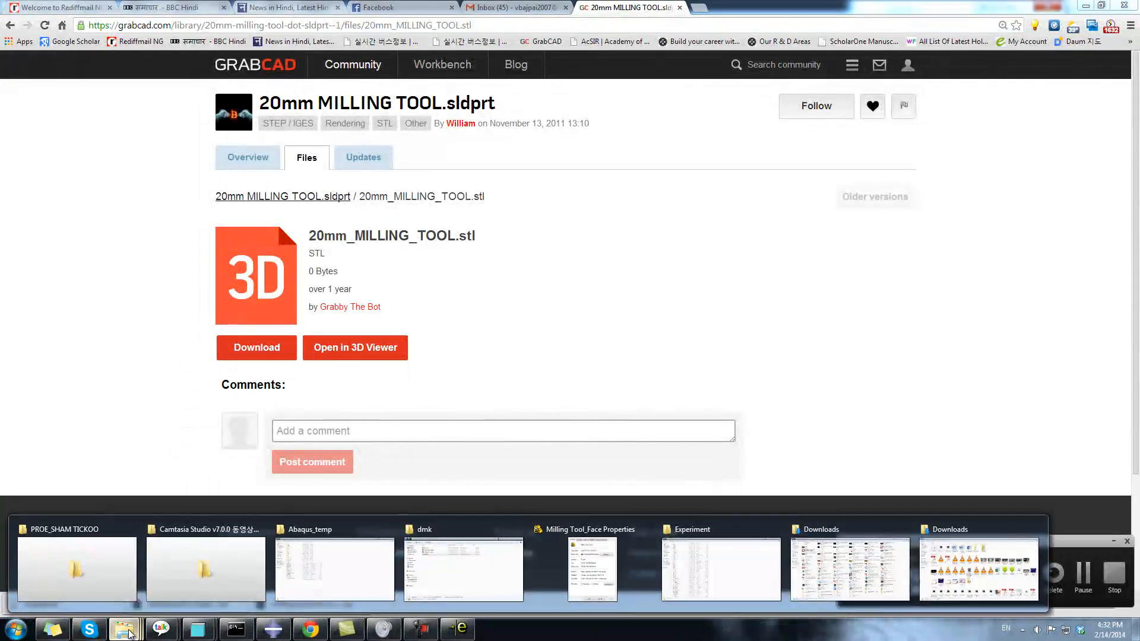
pyautogui.click(386, 572)
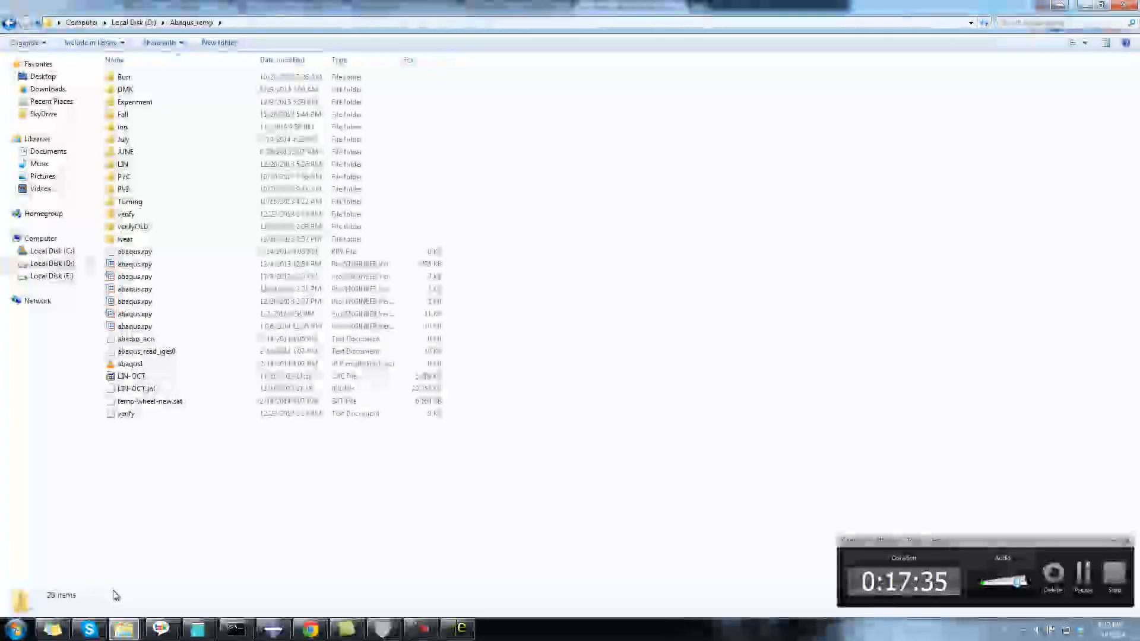
pyautogui.moveTo(124, 630)
pyautogui.click(441, 558)
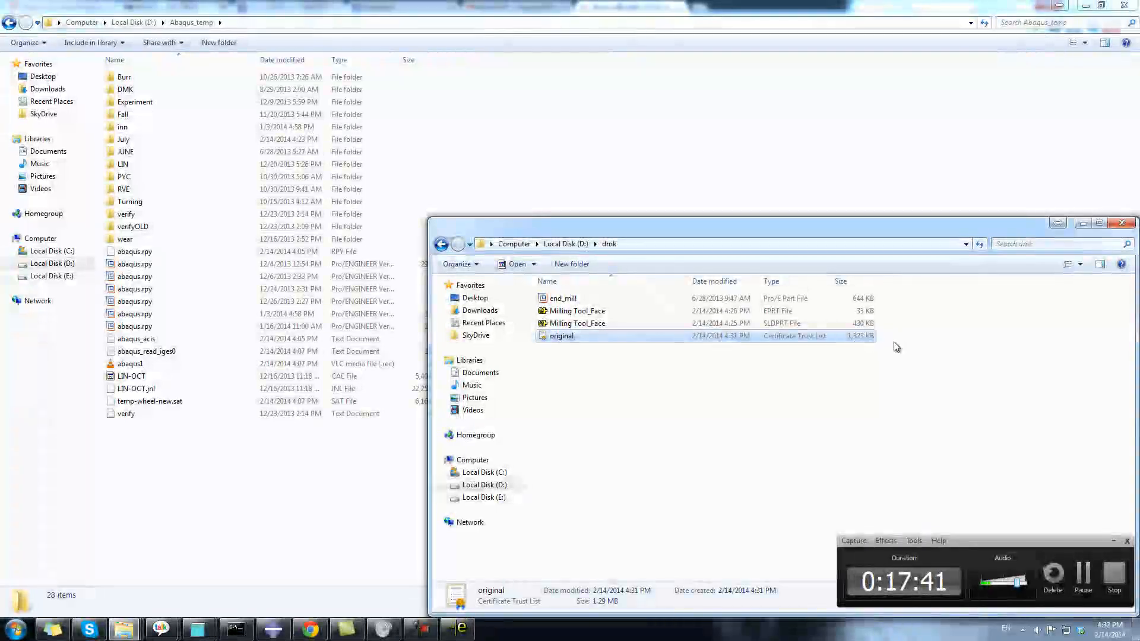
pyautogui.click(558, 336)
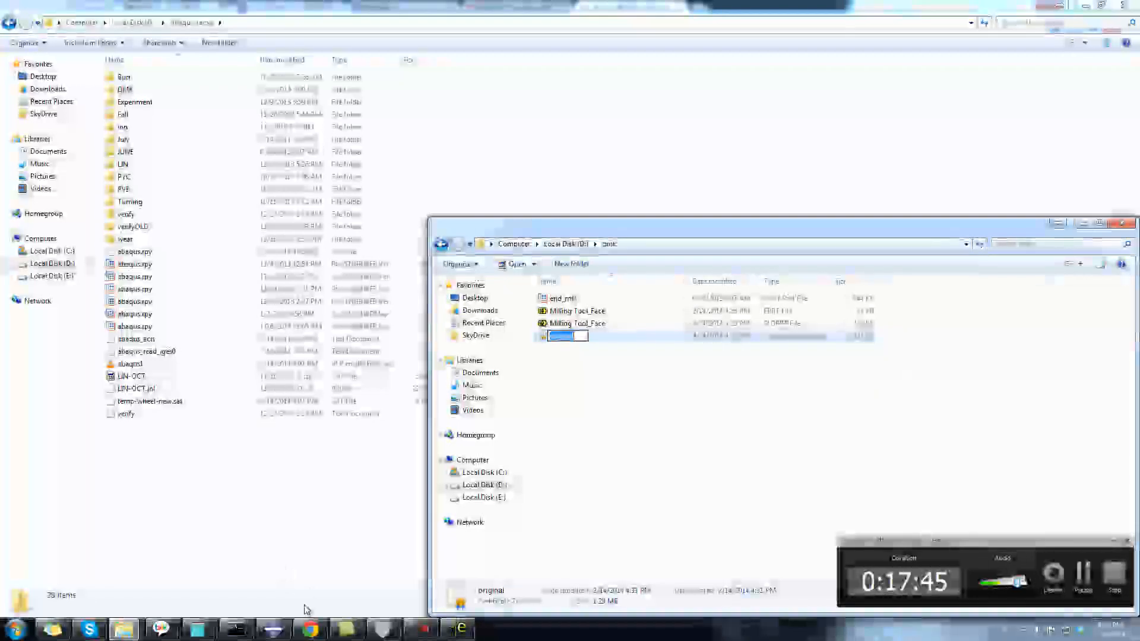
# Step: Switch to the unresponsive PRT0001 window in Pro/ENGINEER and force the program to close, skipping the search for a solution
pyautogui.click(236, 629)
pyautogui.click(198, 629)
pyautogui.click(285, 552)
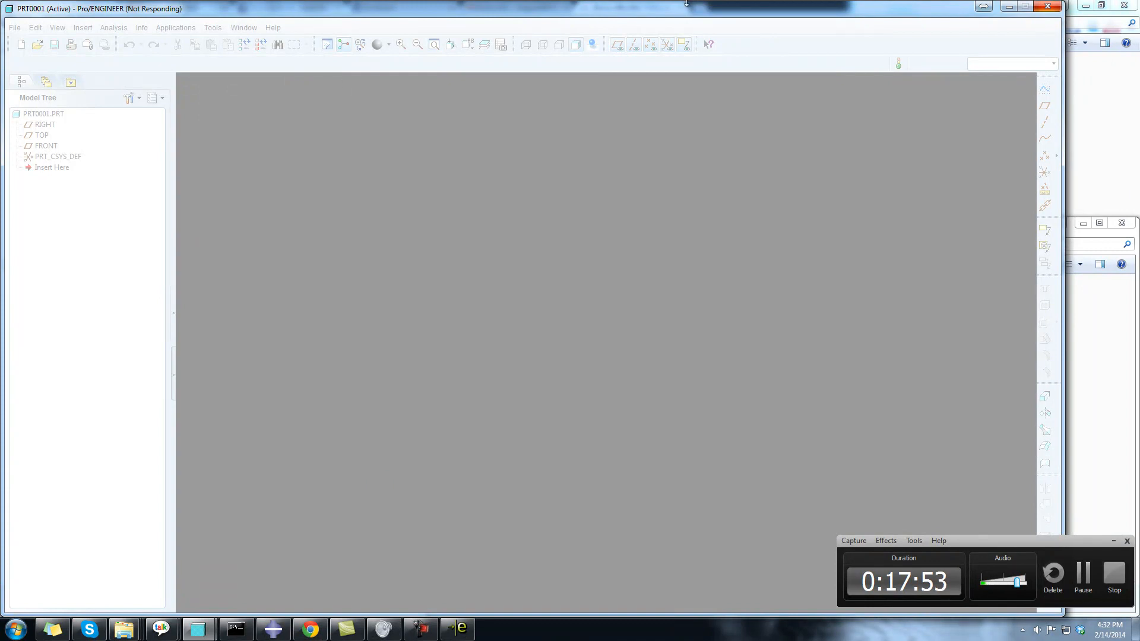
pyautogui.click(1048, 6)
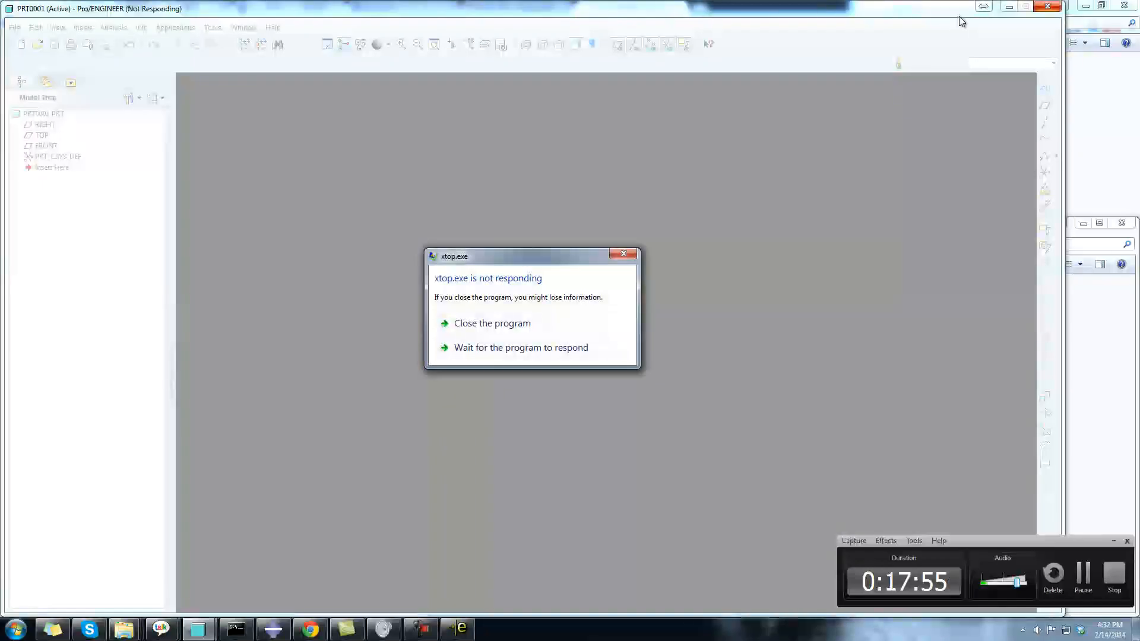
pyautogui.click(473, 328)
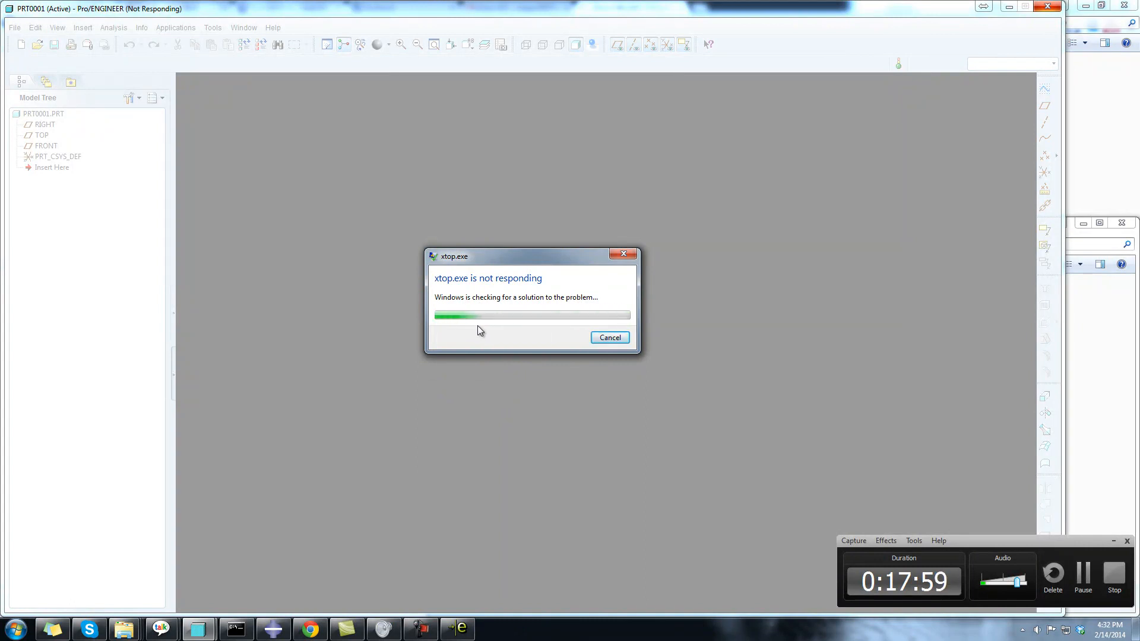
pyautogui.click(610, 337)
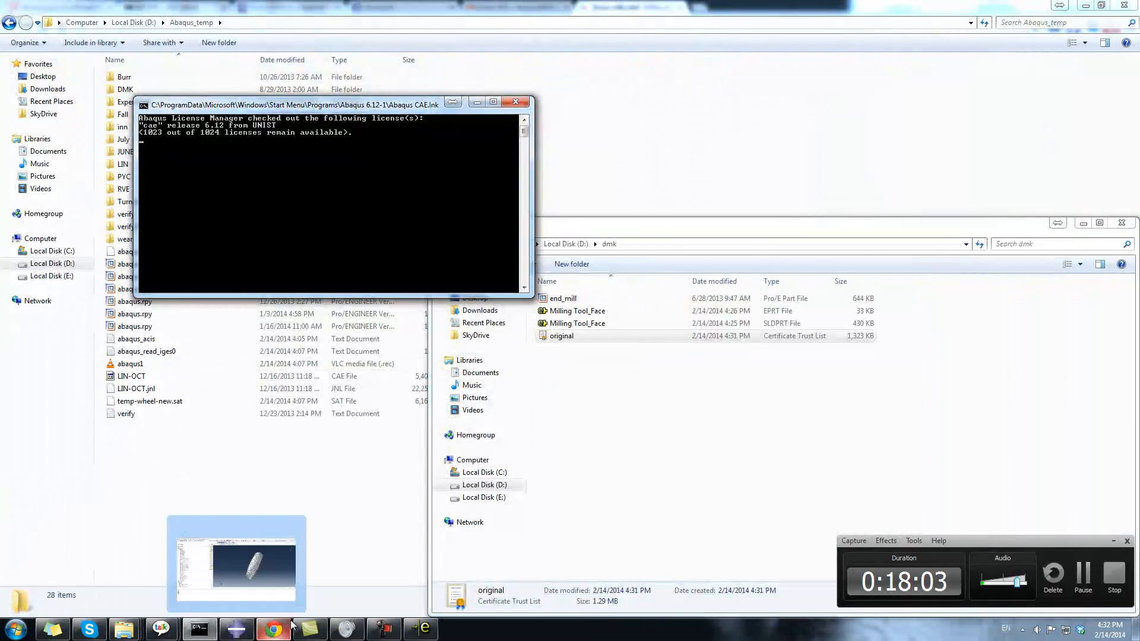
# Step: Find and start proe again, and choose the PROE_writing folder in Documents as its startup directory
pyautogui.click(16, 630)
pyautogui.write('proe')
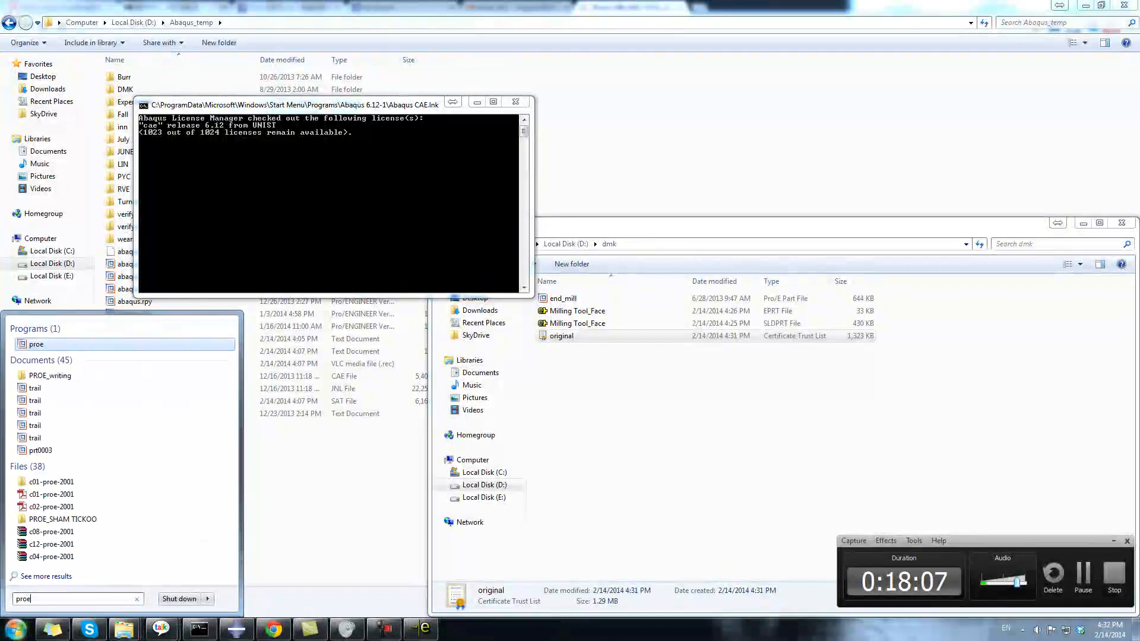
pyautogui.click(42, 345)
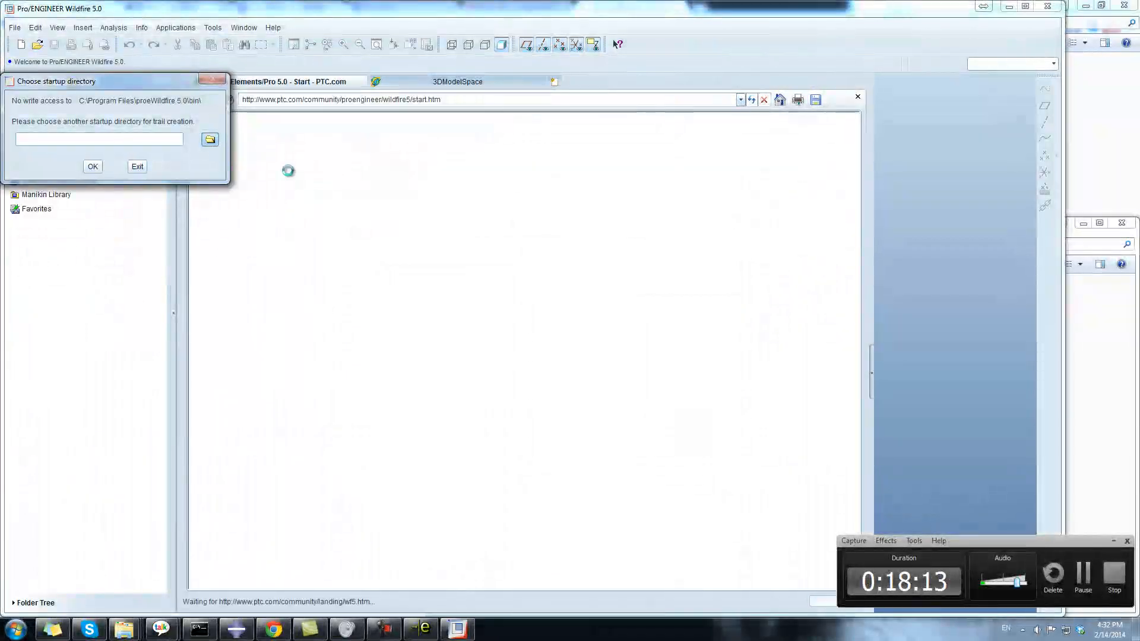
pyautogui.click(210, 139)
pyautogui.click(523, 275)
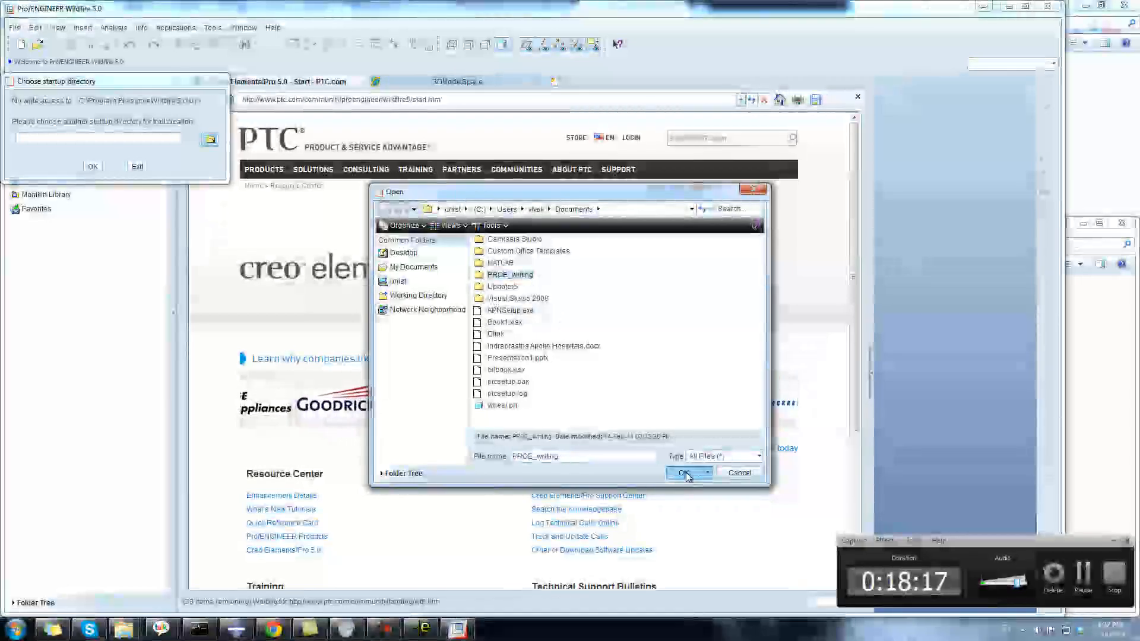
pyautogui.click(683, 473)
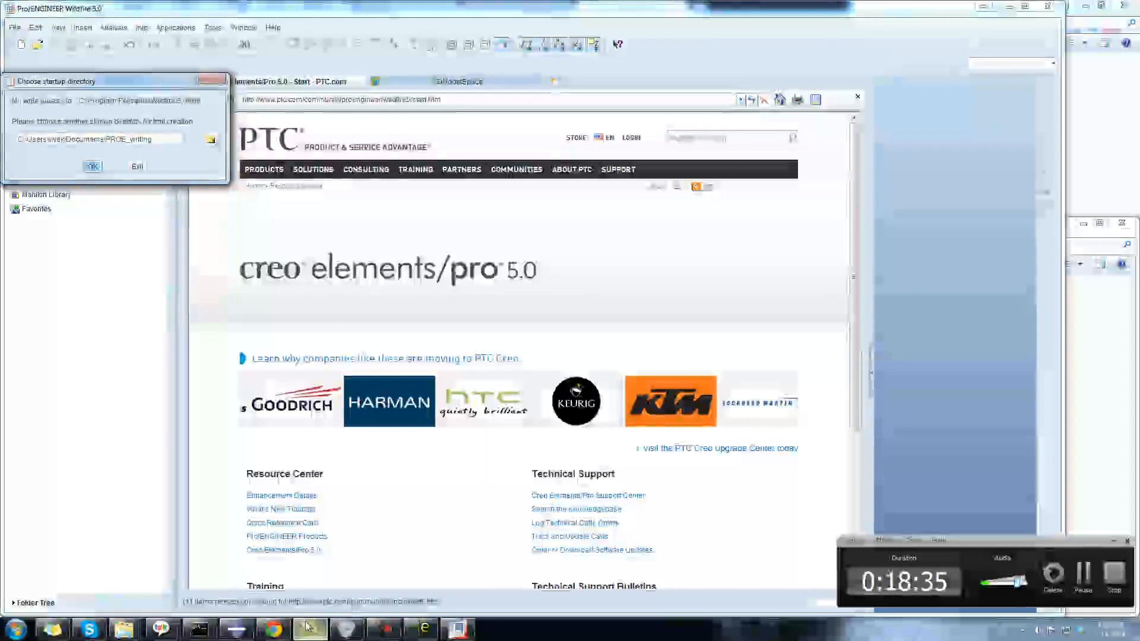
# Step: Bring Pro/ENGINEER into view by minimizing the browser, and move the Choose startup directory dialog over the start page
pyautogui.click(274, 629)
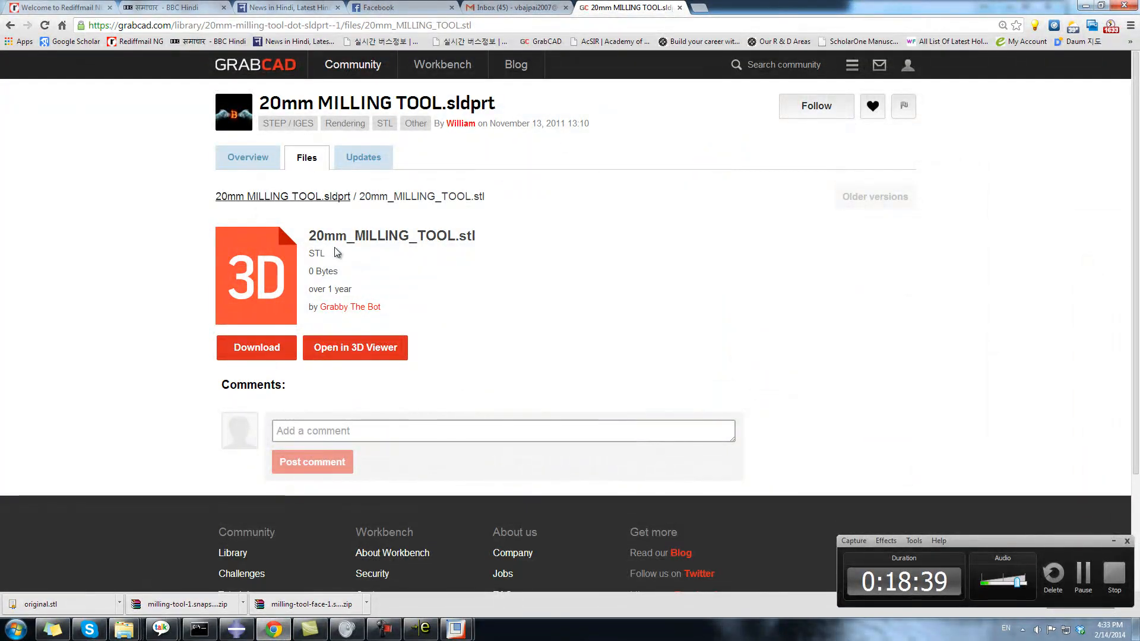
pyautogui.click(1089, 6)
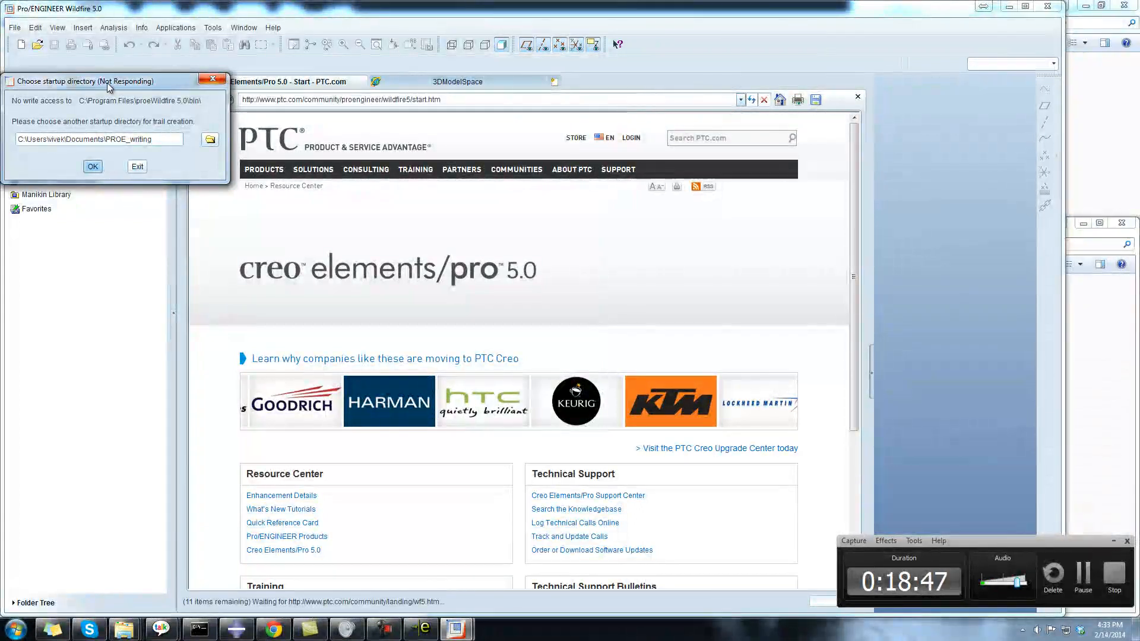
pyautogui.moveTo(109, 87); pyautogui.dragTo(310, 98)
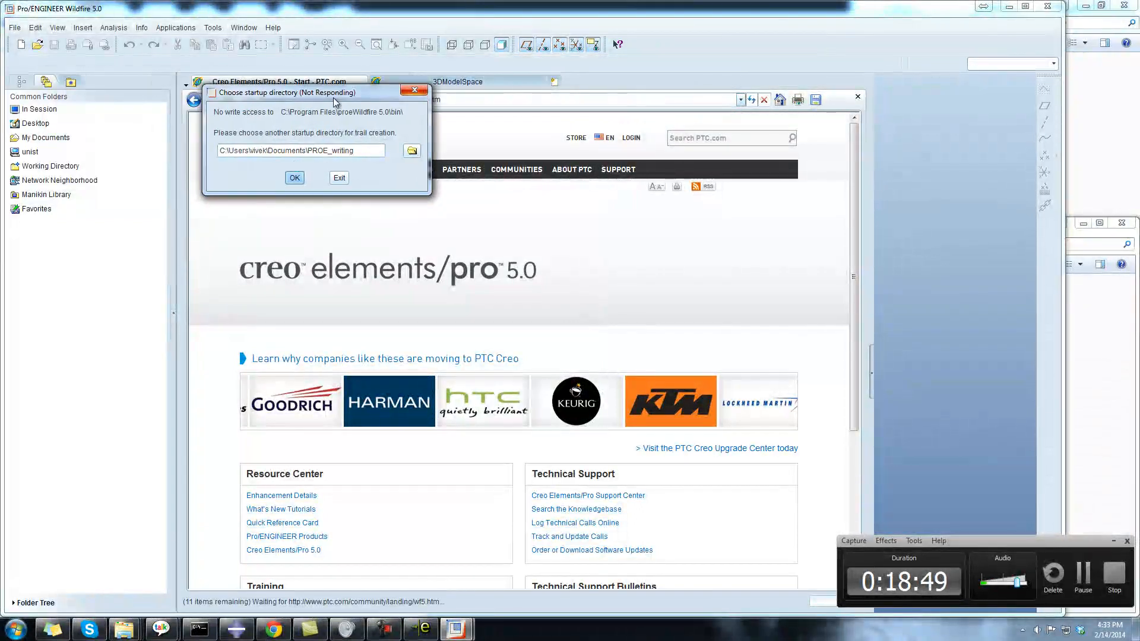
# Step: Switch to Chrome and go back from the 20mm_MILLING_TOOL.stl file page to the model's overview to review it
pyautogui.click(285, 634)
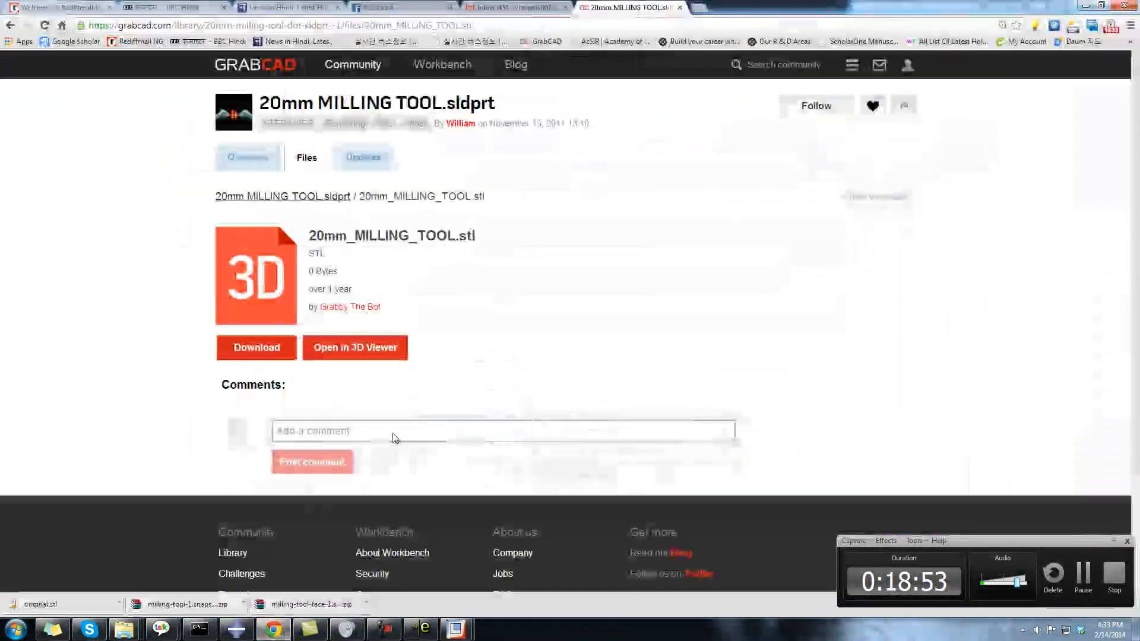
pyautogui.click(11, 26)
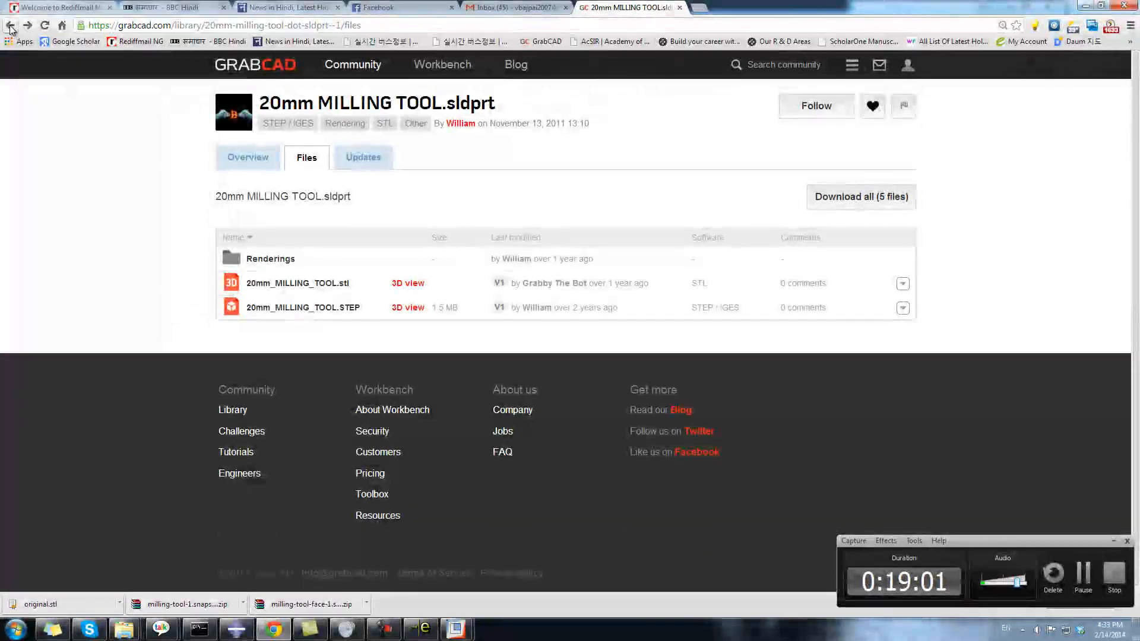
pyautogui.click(10, 27)
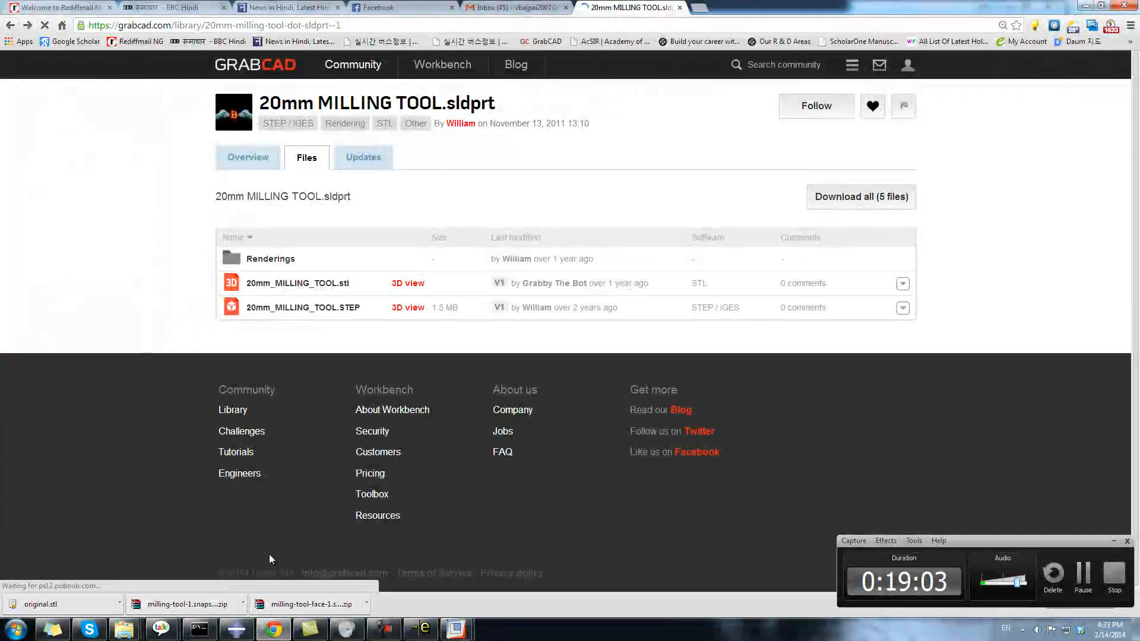
pyautogui.scroll(-3, 674, 458)
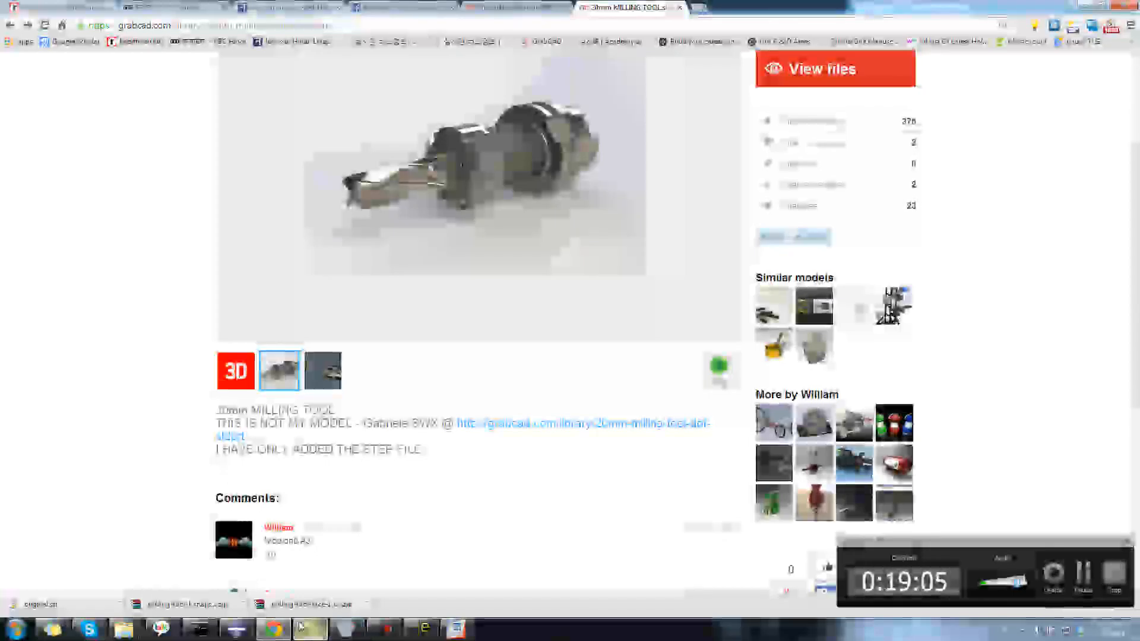
# Step: Check the Pro/ENGINEER Choose startup directory dialog again and return to the GrabCAD page in Chrome
pyautogui.moveTo(473, 630)
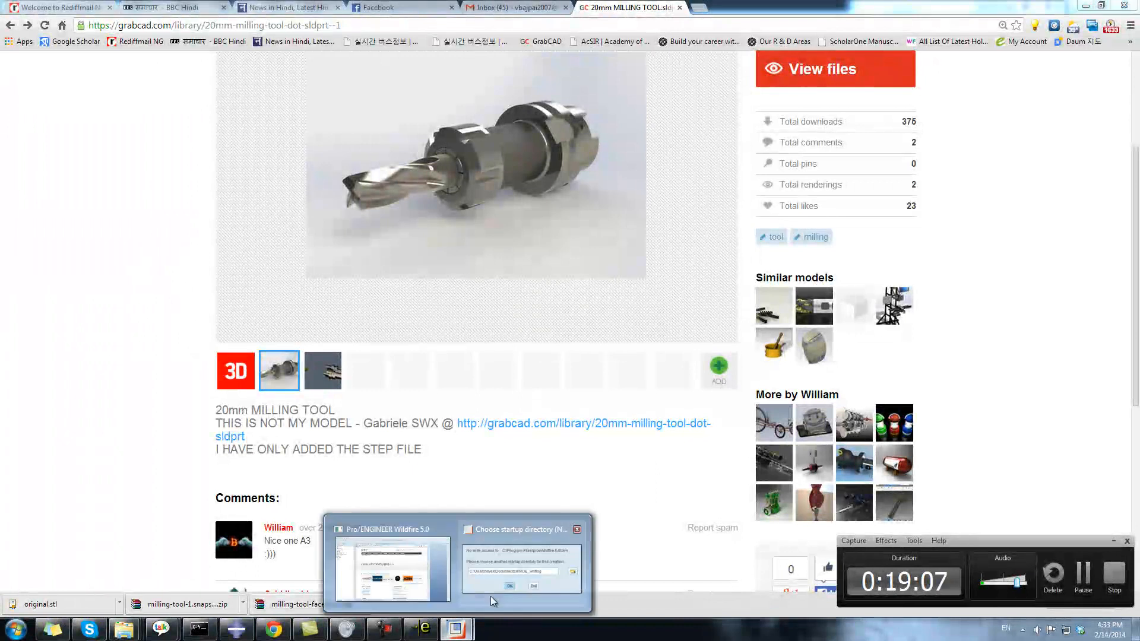
pyautogui.click(502, 582)
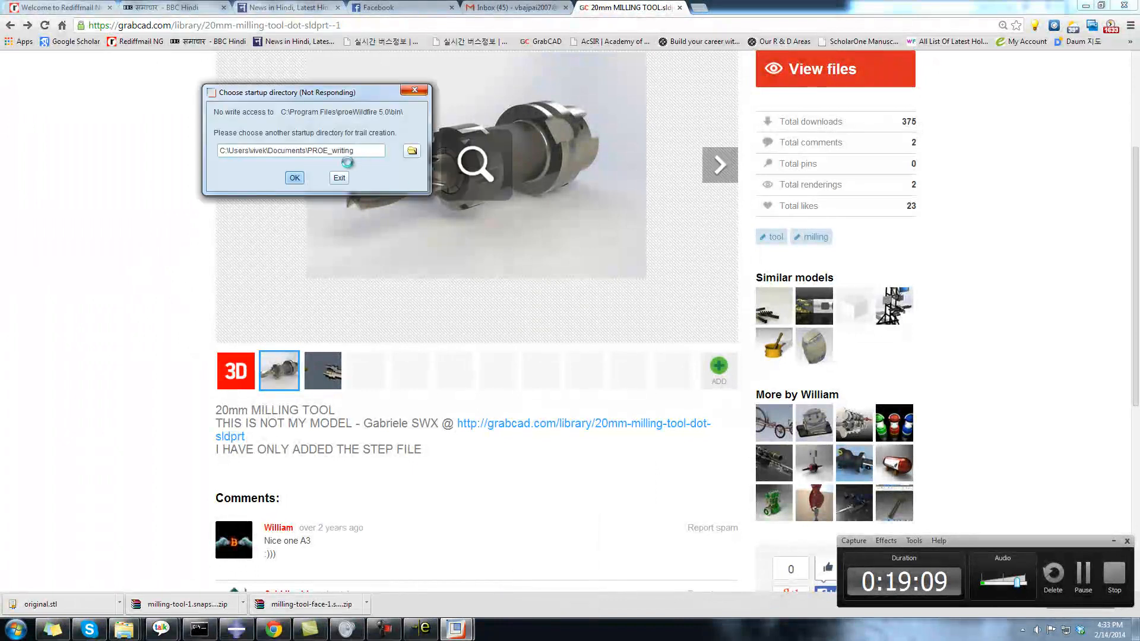
pyautogui.click(274, 630)
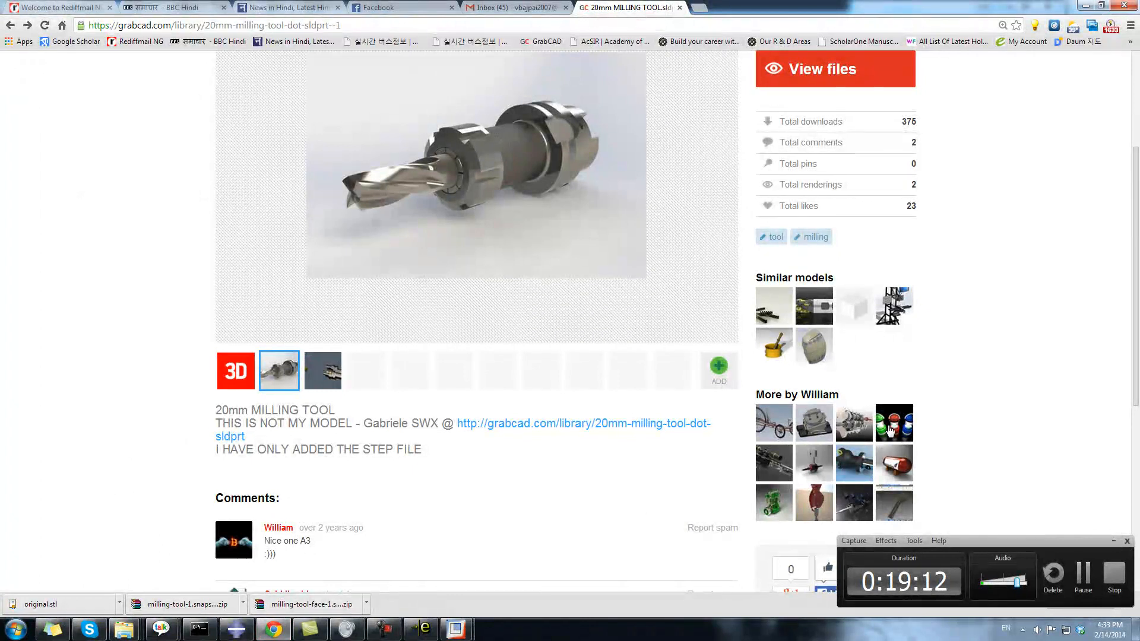
# Step: Go back to the SolidWorks Milling Tool model page and view the formats in its file list
pyautogui.scroll(4, 798, 424)
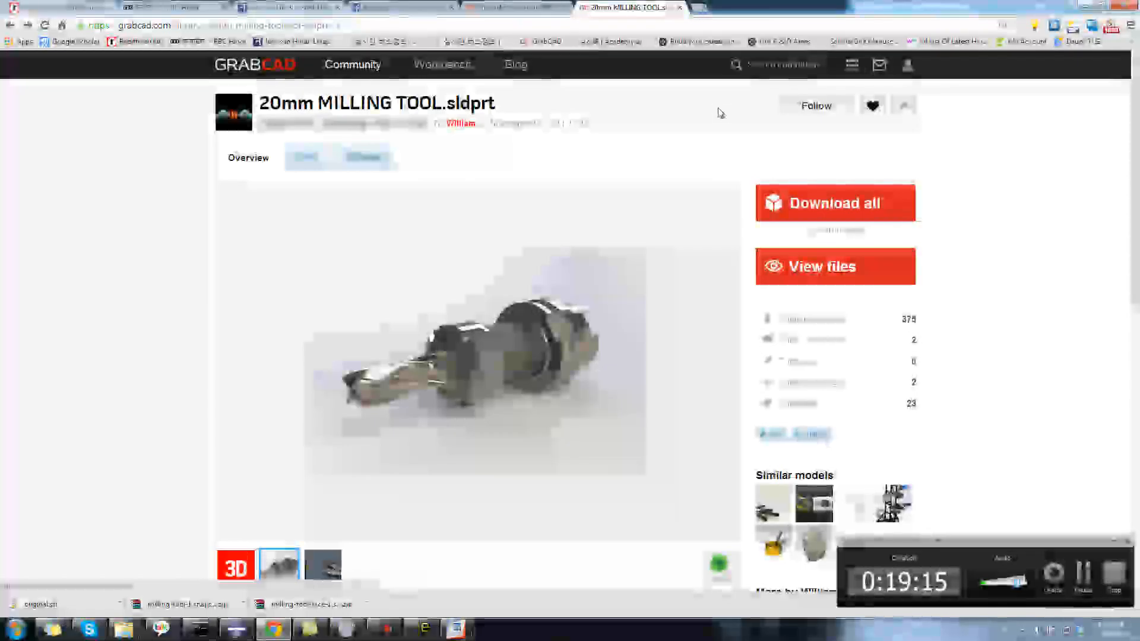
pyautogui.click(10, 27)
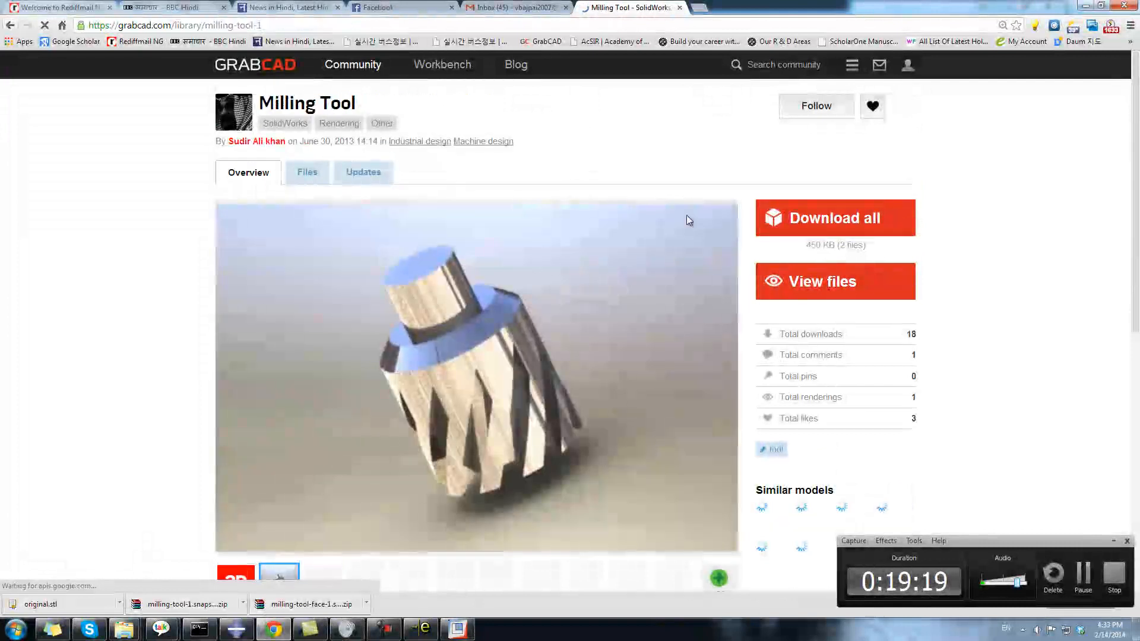
pyautogui.scroll(-3, 473, 280)
pyautogui.scroll(2, 469, 356)
pyautogui.scroll(2, 468, 379)
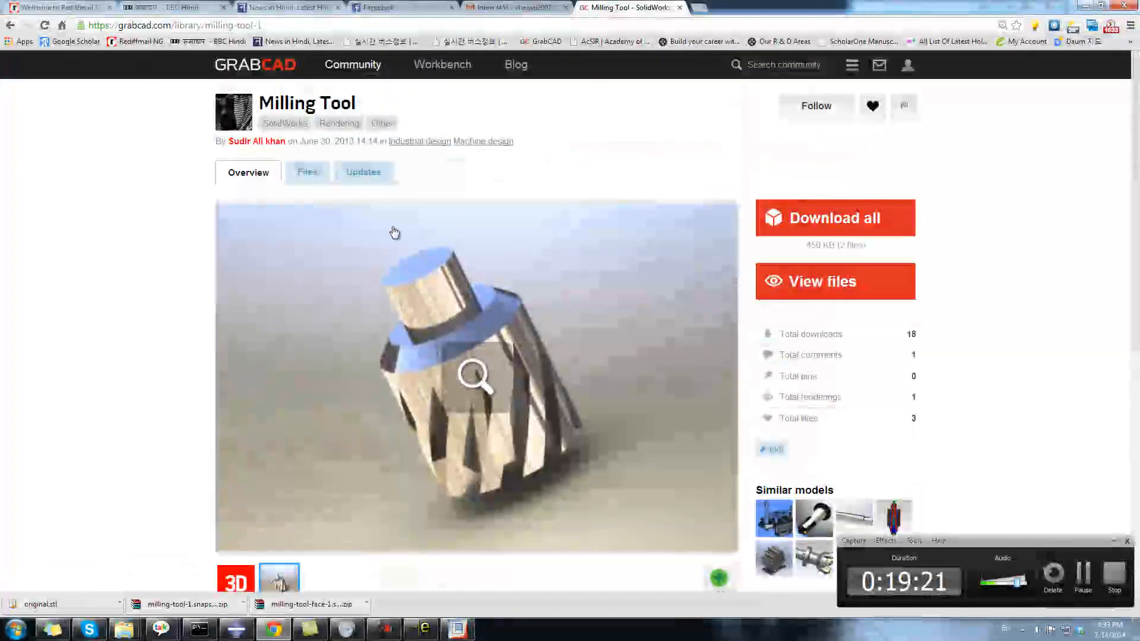
pyautogui.click(308, 173)
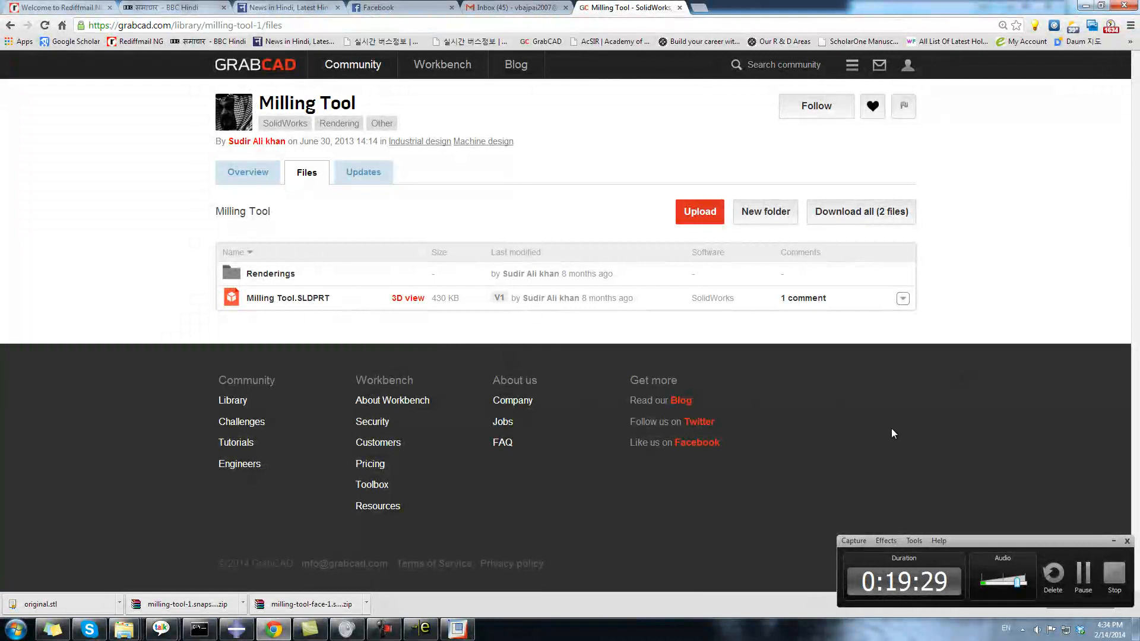
# Step: Search the GrabCAD community for "end milling tool", and repeat the search with "end milling"
pyautogui.click(767, 64)
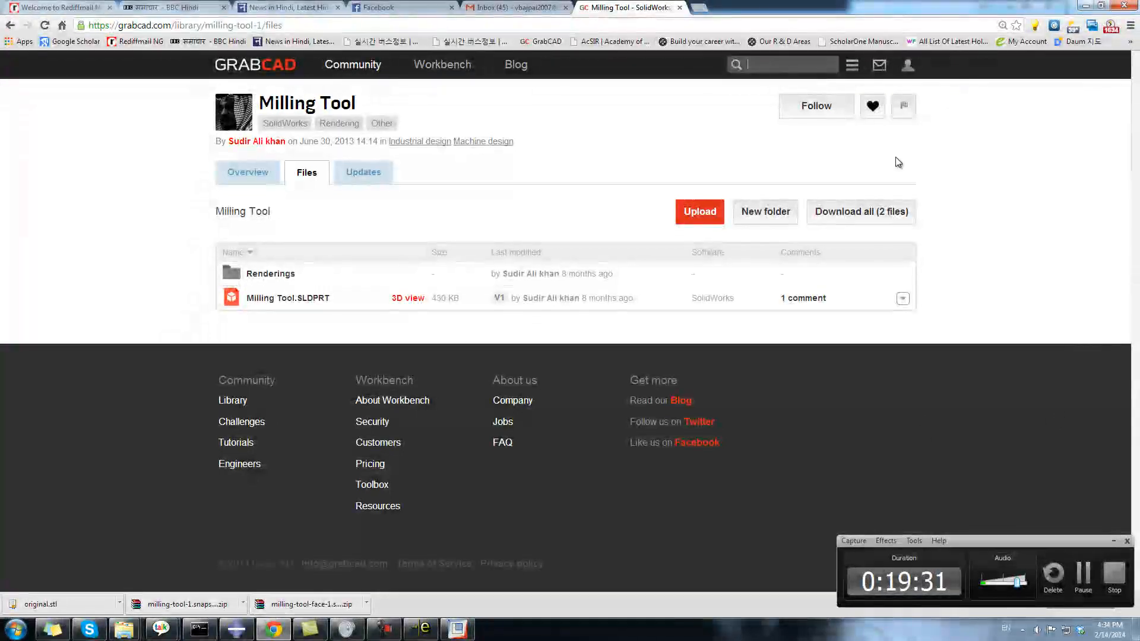
pyautogui.write('t')
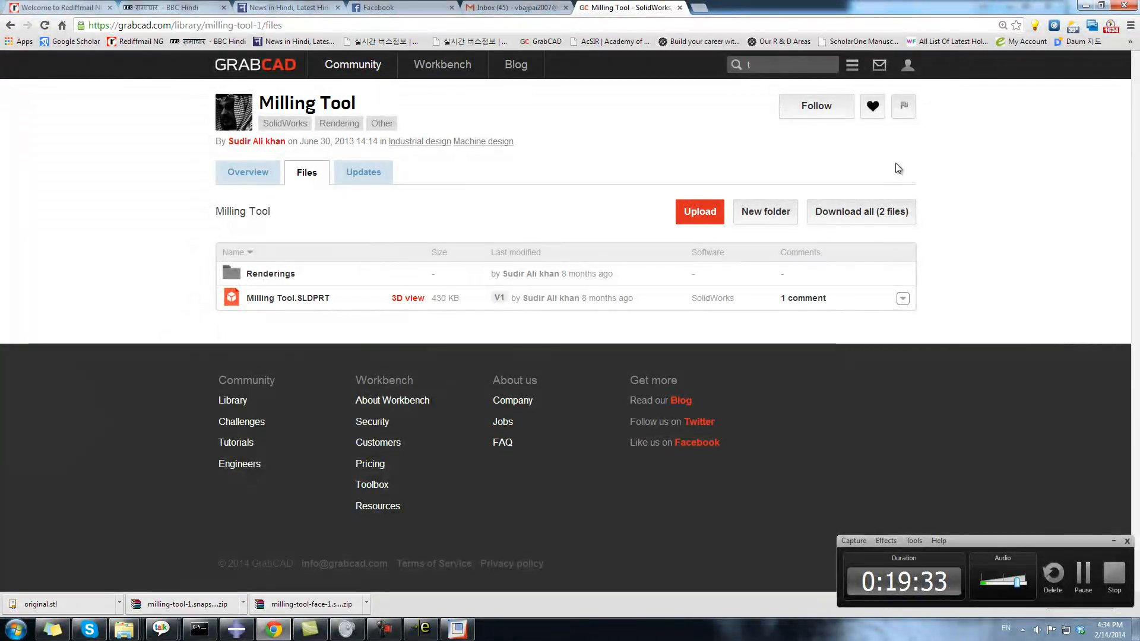
pyautogui.press('BackSpace')
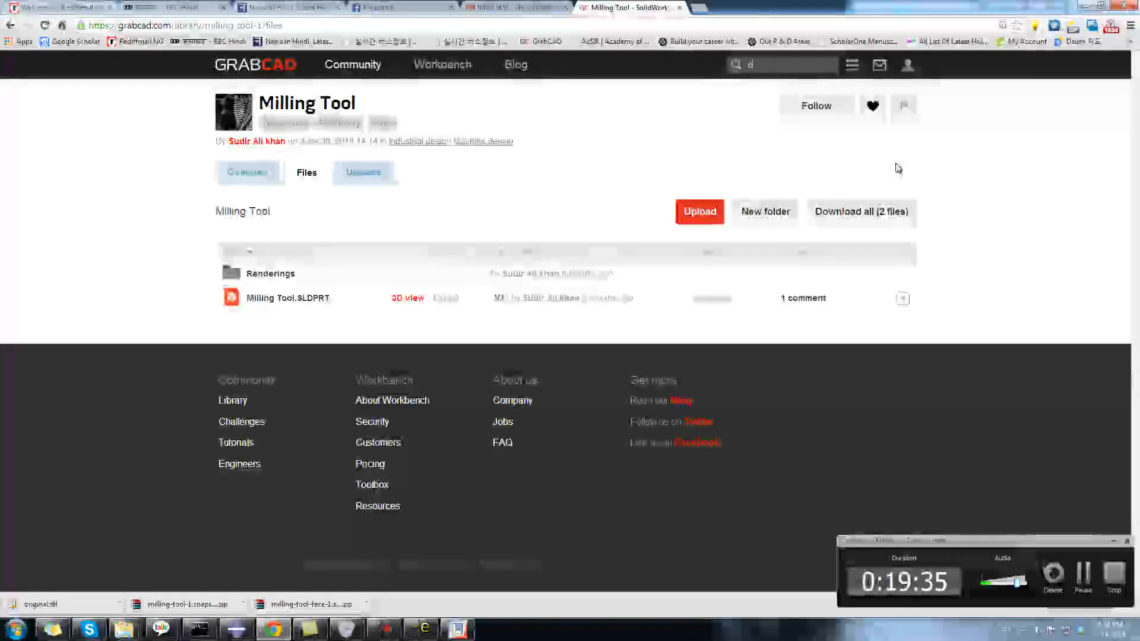
pyautogui.write('end millimn')
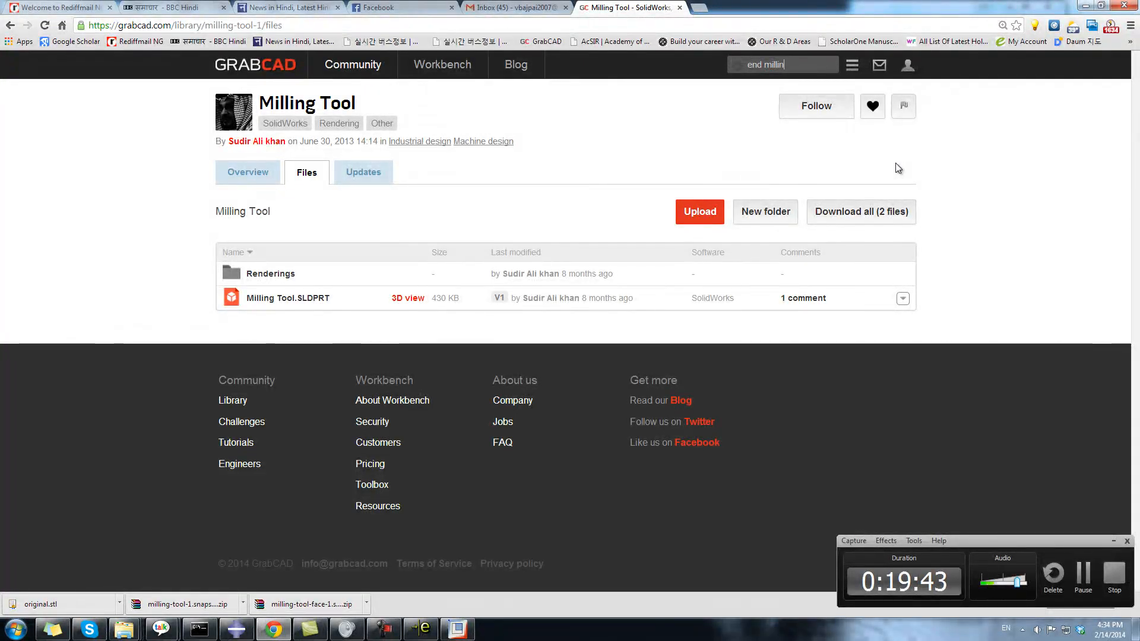
pyautogui.write('g tool')
pyautogui.press('Return')
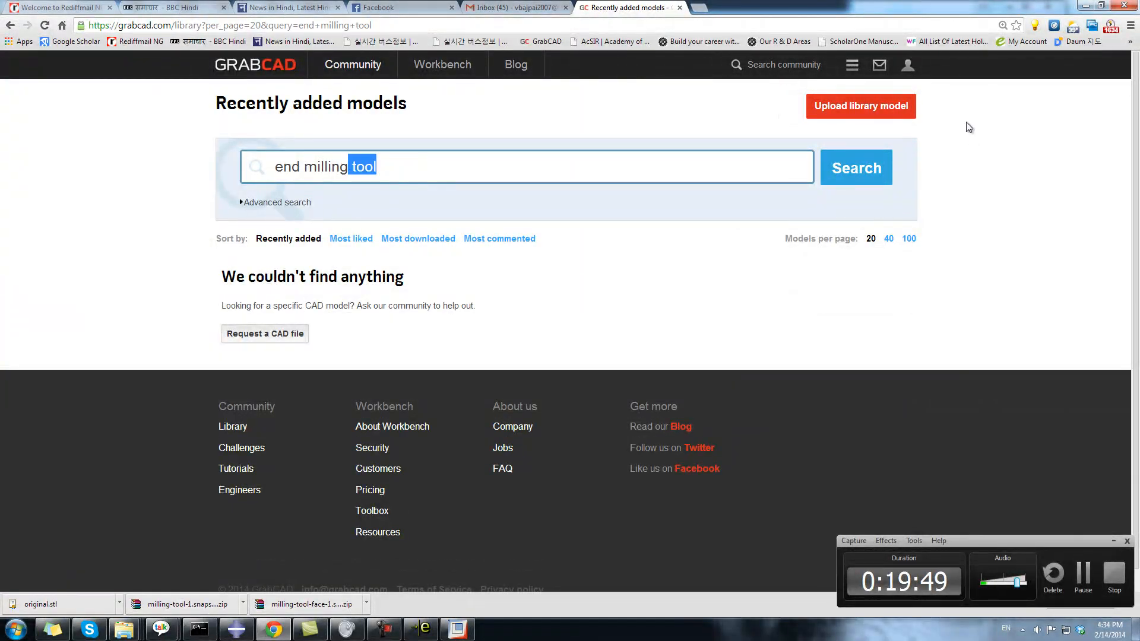
pyautogui.press('BackSpace')
pyautogui.press('Return')
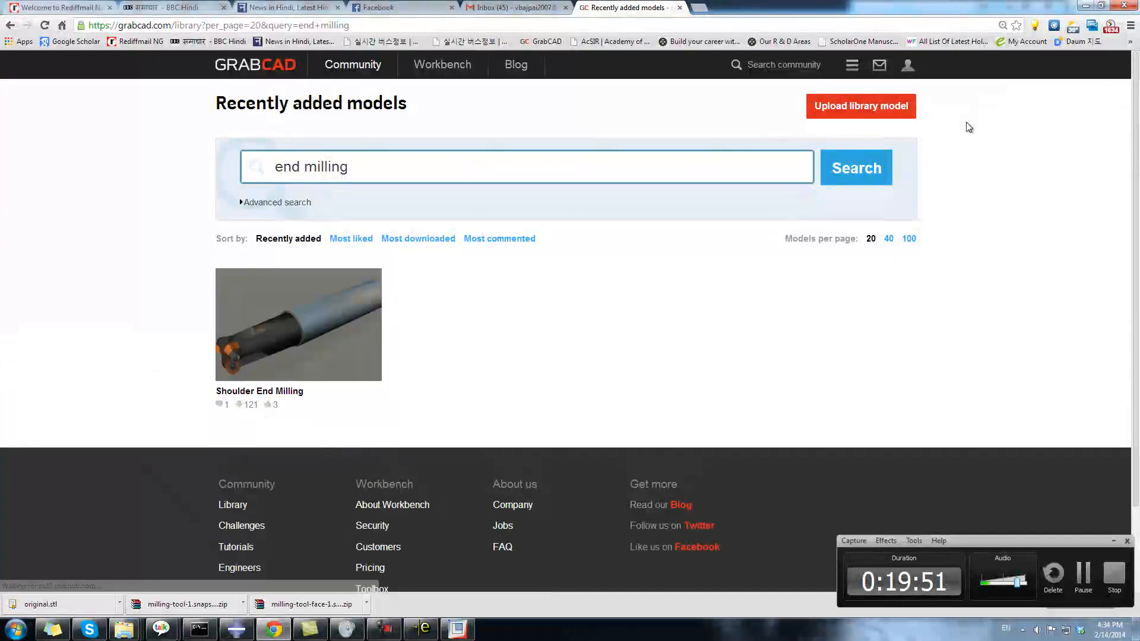
# Step: Open the Shoulder End Milling model and look through its overview and similar models
pyautogui.click(291, 350)
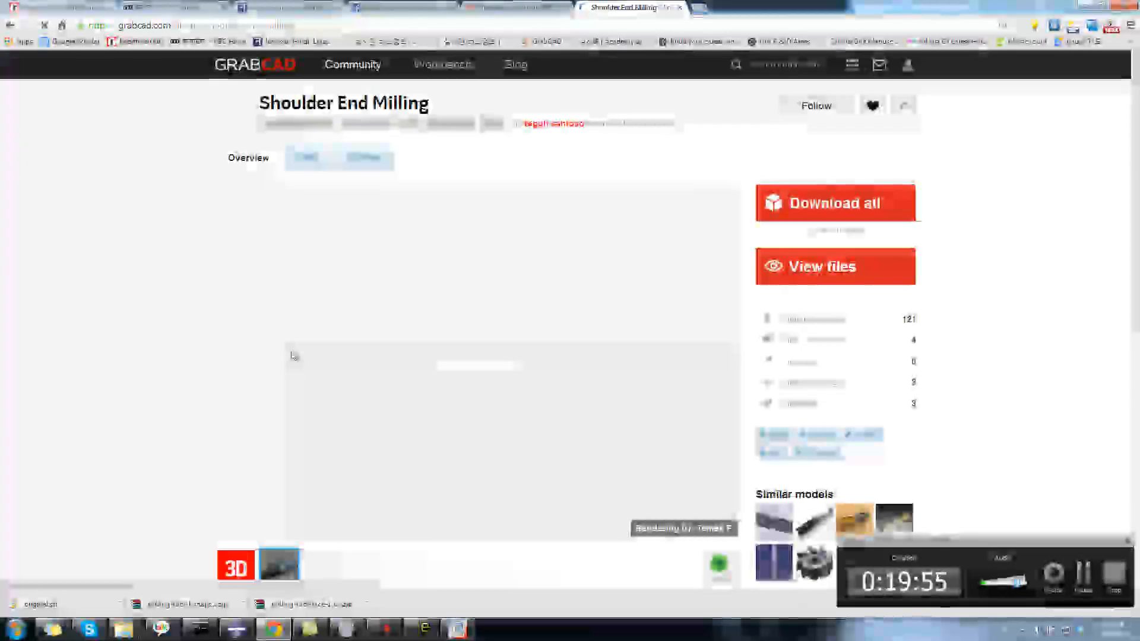
pyautogui.scroll(-2, 290, 354)
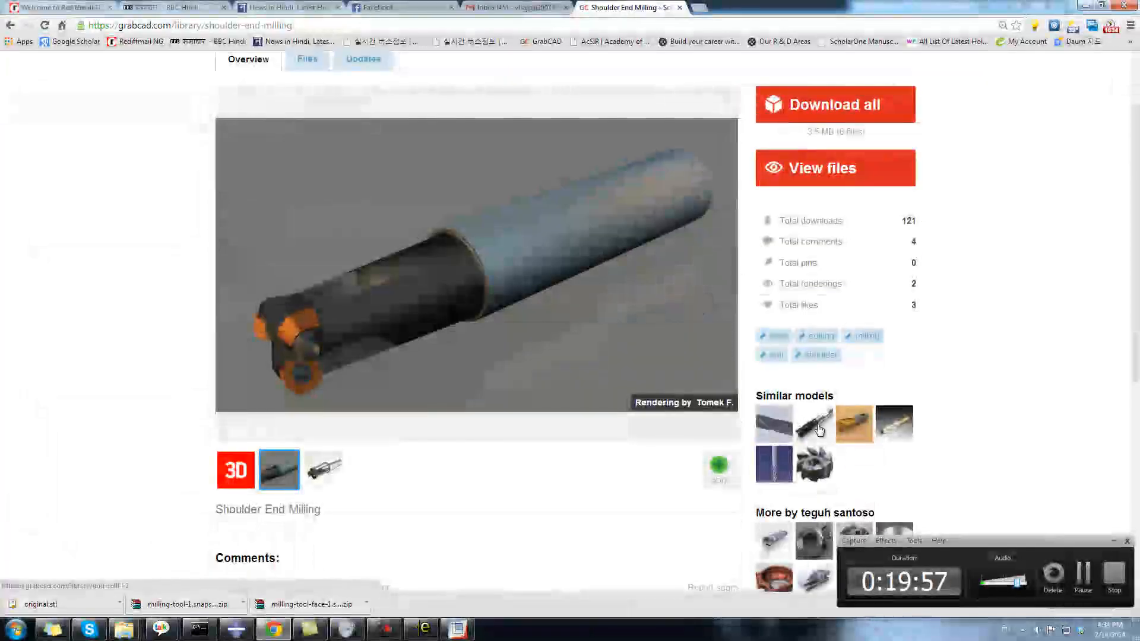
pyautogui.scroll(-2, 954, 427)
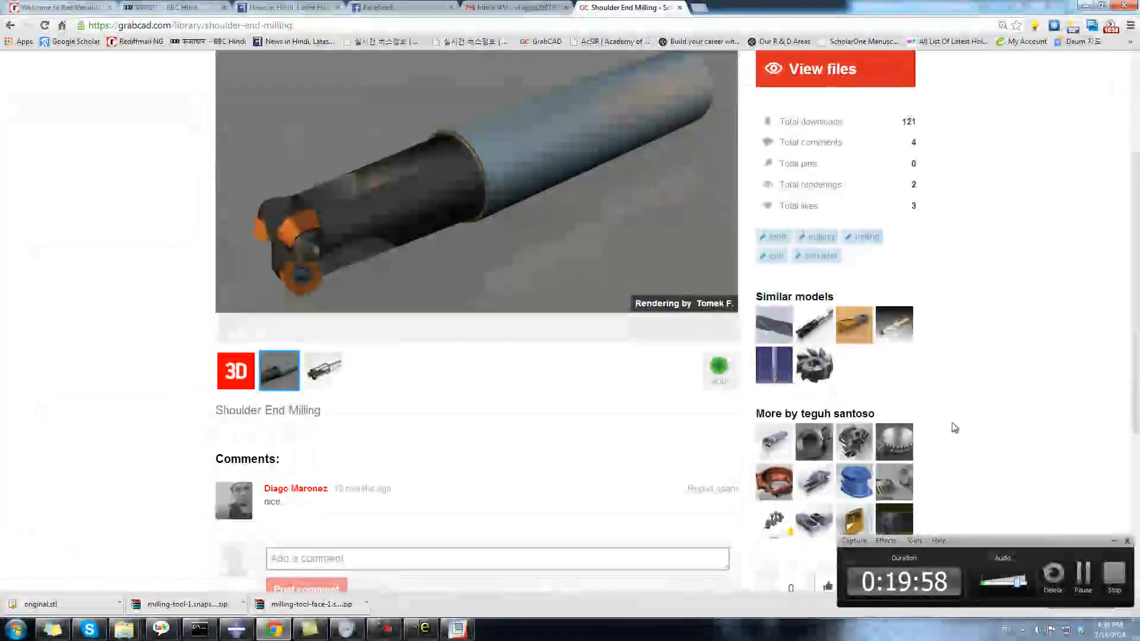
# Step: Open the ball end mill model from the similar models and review its overview page
pyautogui.click(766, 375)
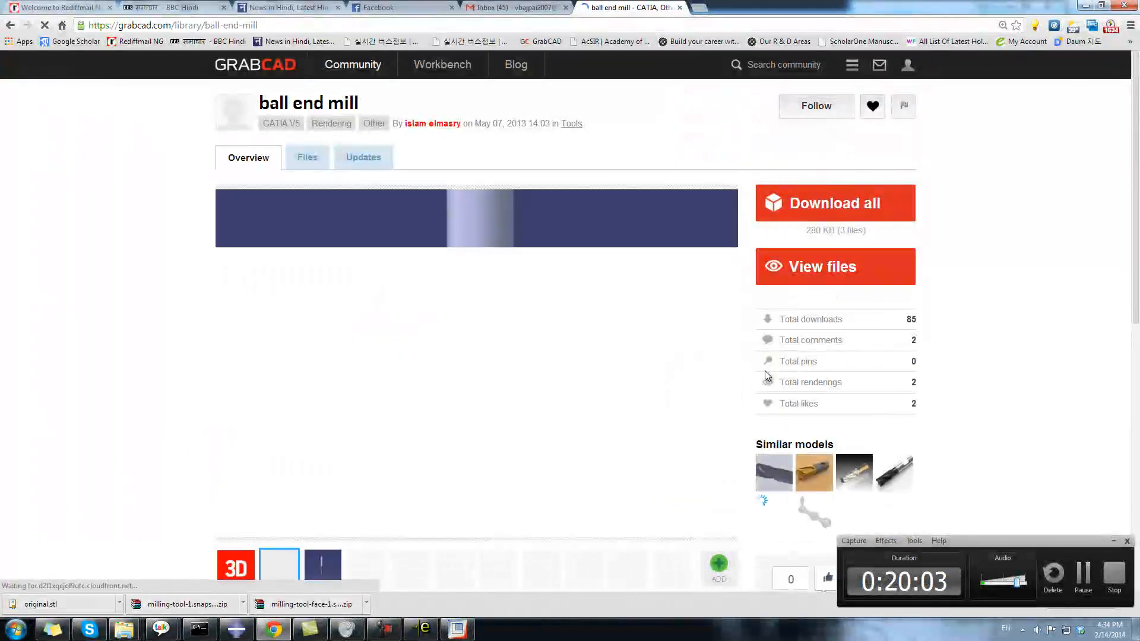
pyautogui.scroll(-4, 653, 376)
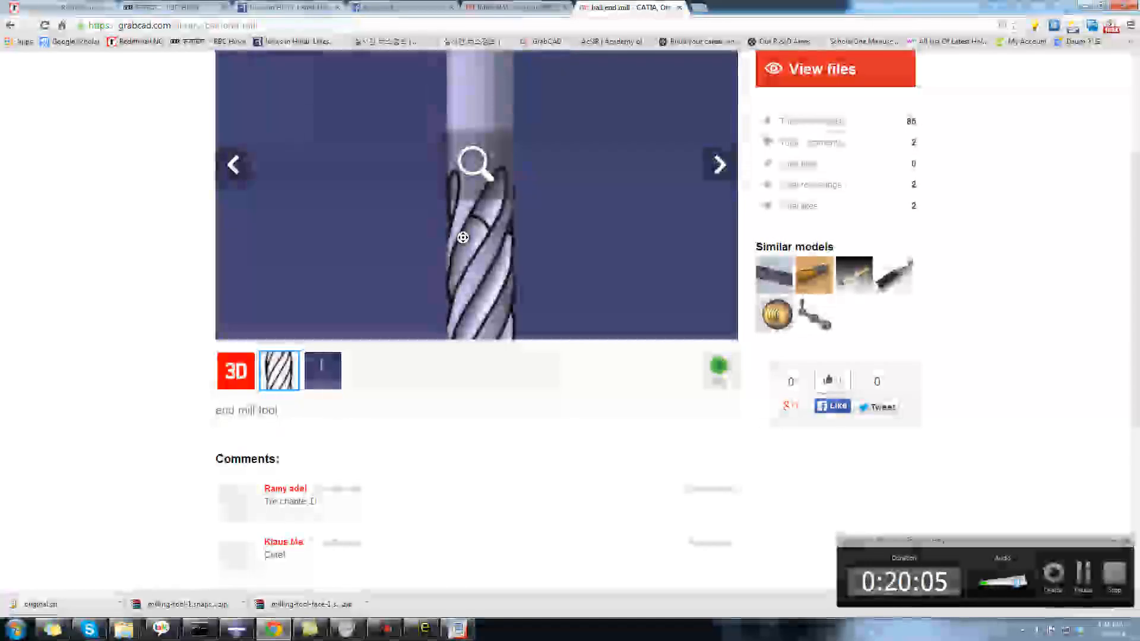
pyautogui.scroll(2, 370, 184)
pyautogui.scroll(1, 371, 184)
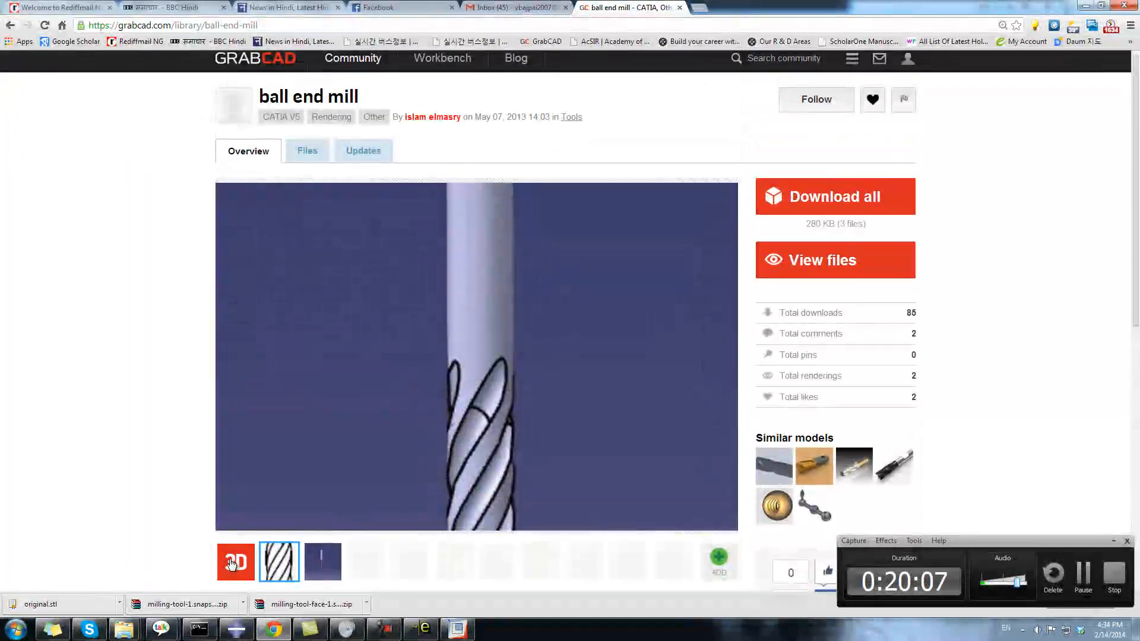
# Step: Preview the ball end mill model in the 3D viewer and close the viewer
pyautogui.click(229, 561)
pyautogui.click(356, 269)
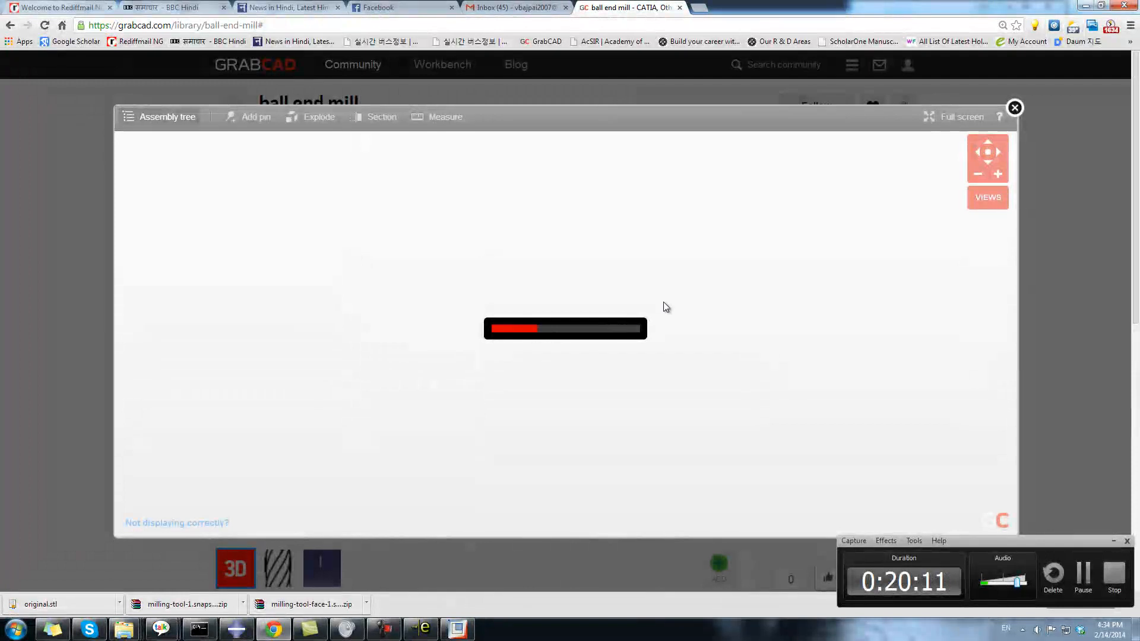
pyautogui.moveTo(587, 402); pyautogui.dragTo(557, 383)
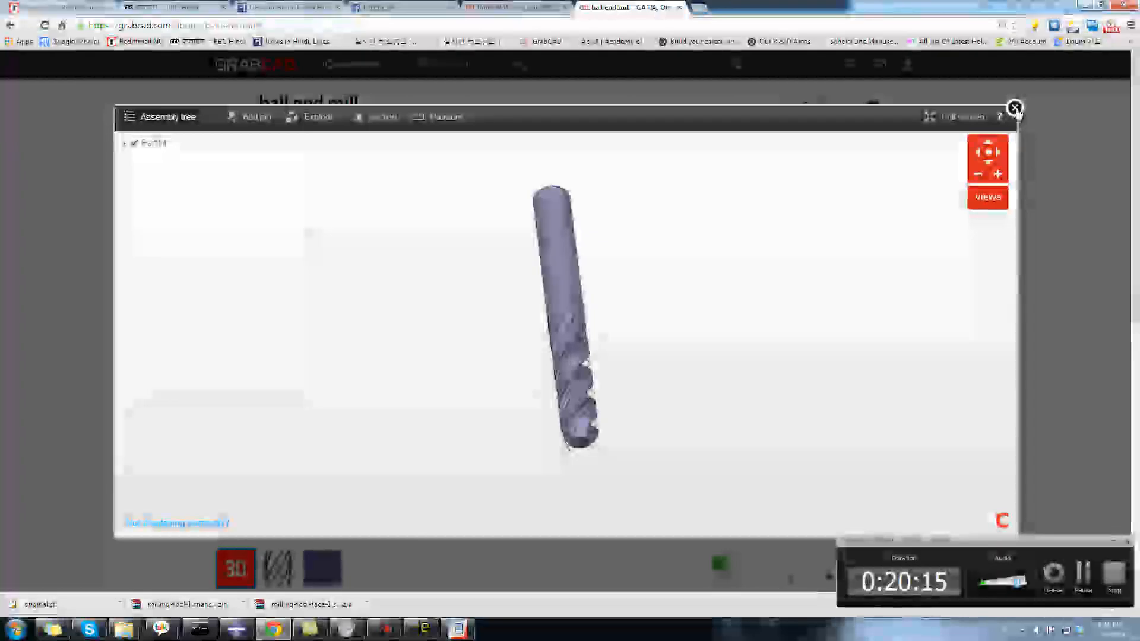
pyautogui.click(1020, 114)
# Step: Browse the similar models to the Pro/Engineer Wildfire R5.0 End Mill and download its GLODALO.stl file
pyautogui.scroll(-3, 990, 145)
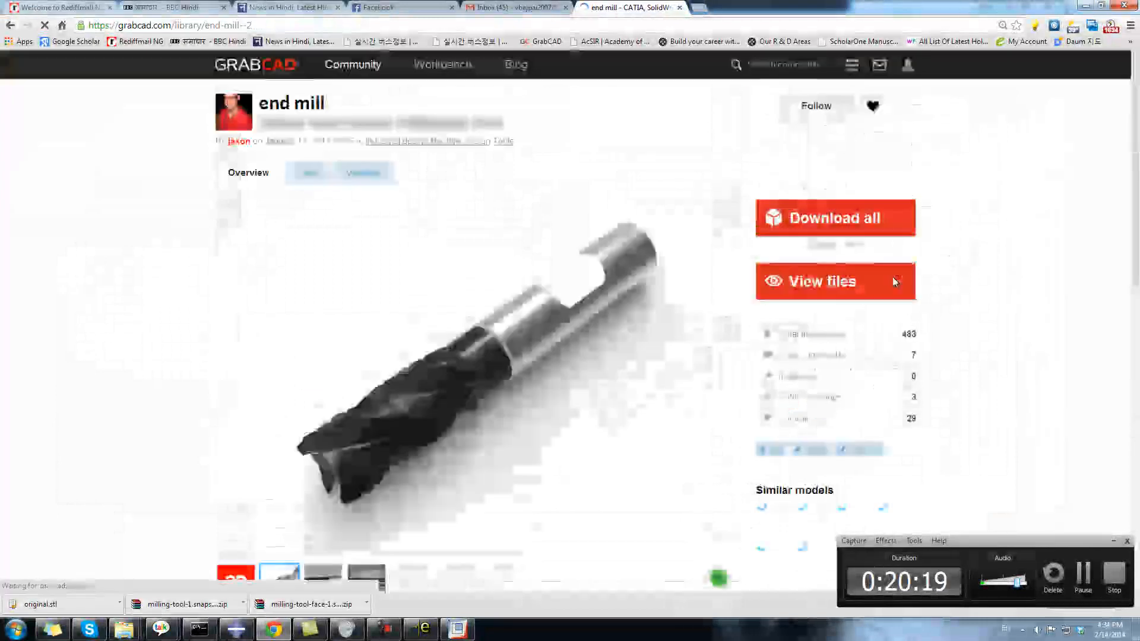
pyautogui.scroll(-2, 588, 409)
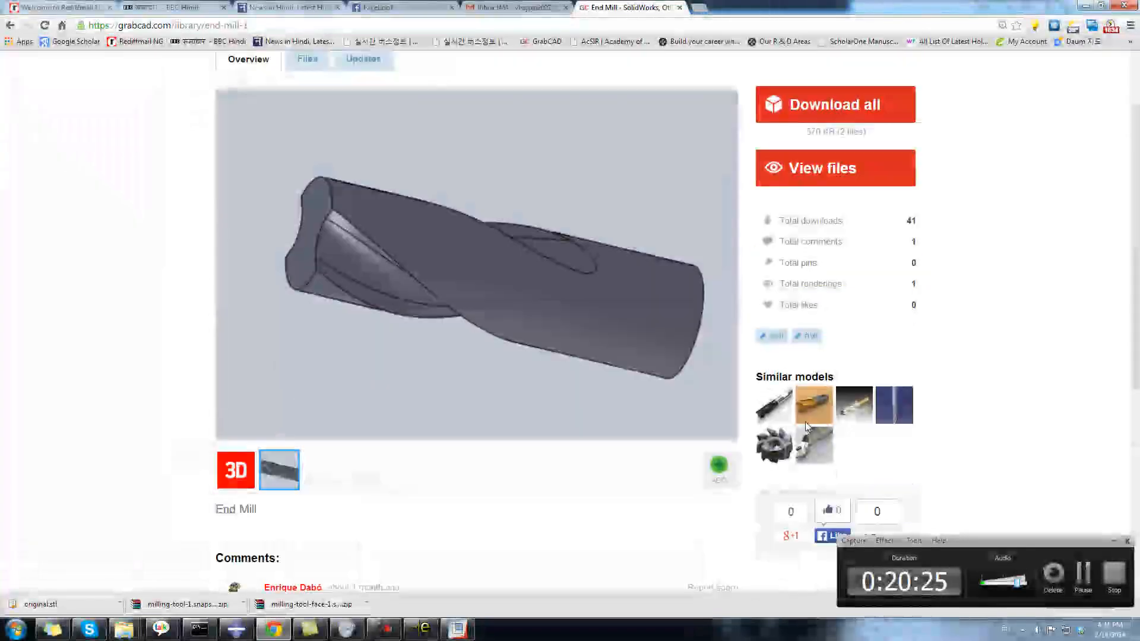
pyautogui.scroll(-5, 805, 423)
pyautogui.click(775, 204)
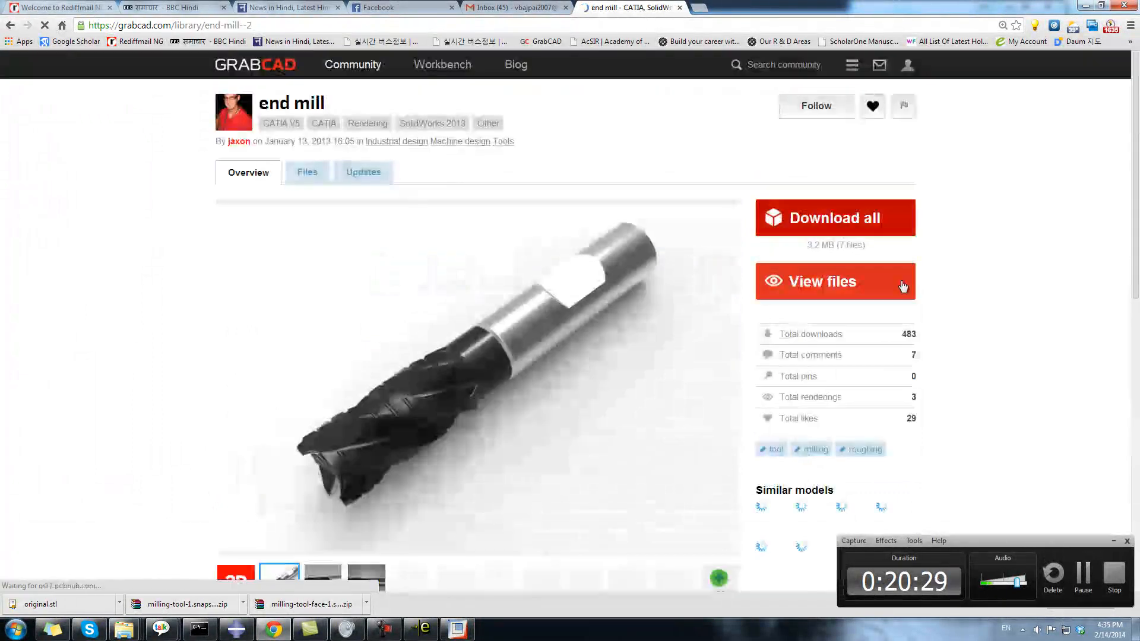
pyautogui.scroll(-5, 855, 238)
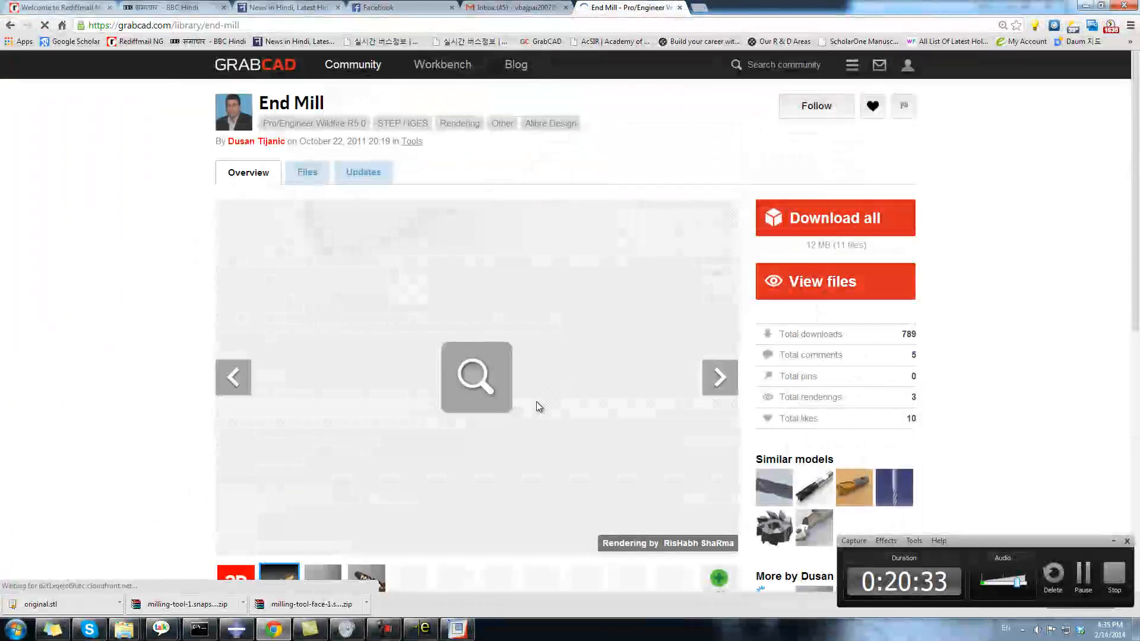
pyautogui.scroll(-2, 499, 422)
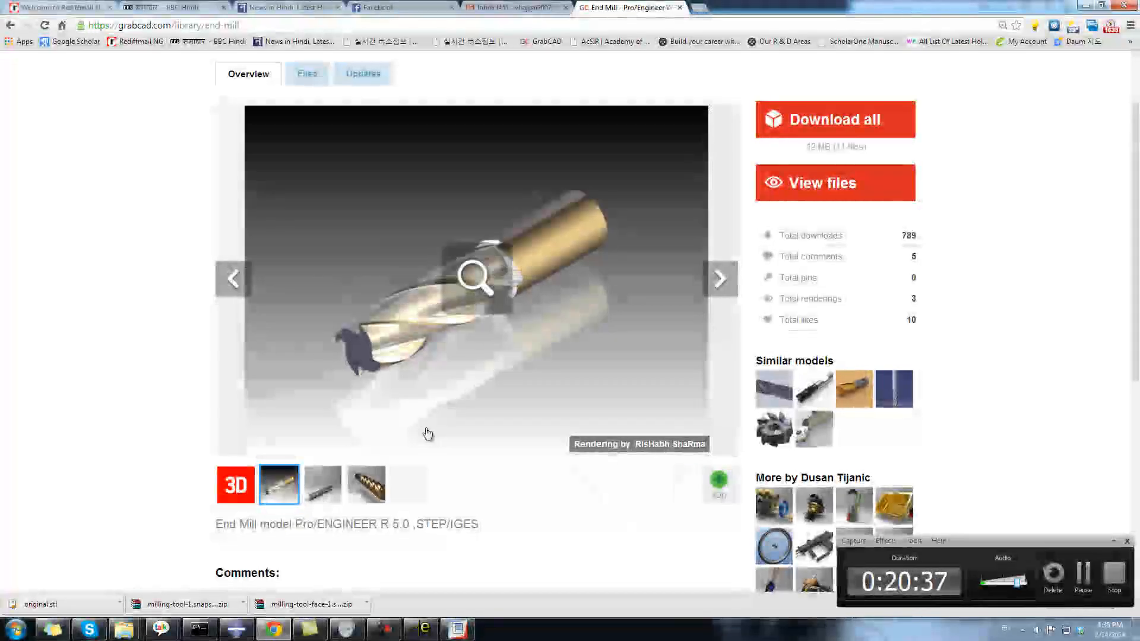
pyautogui.click(308, 74)
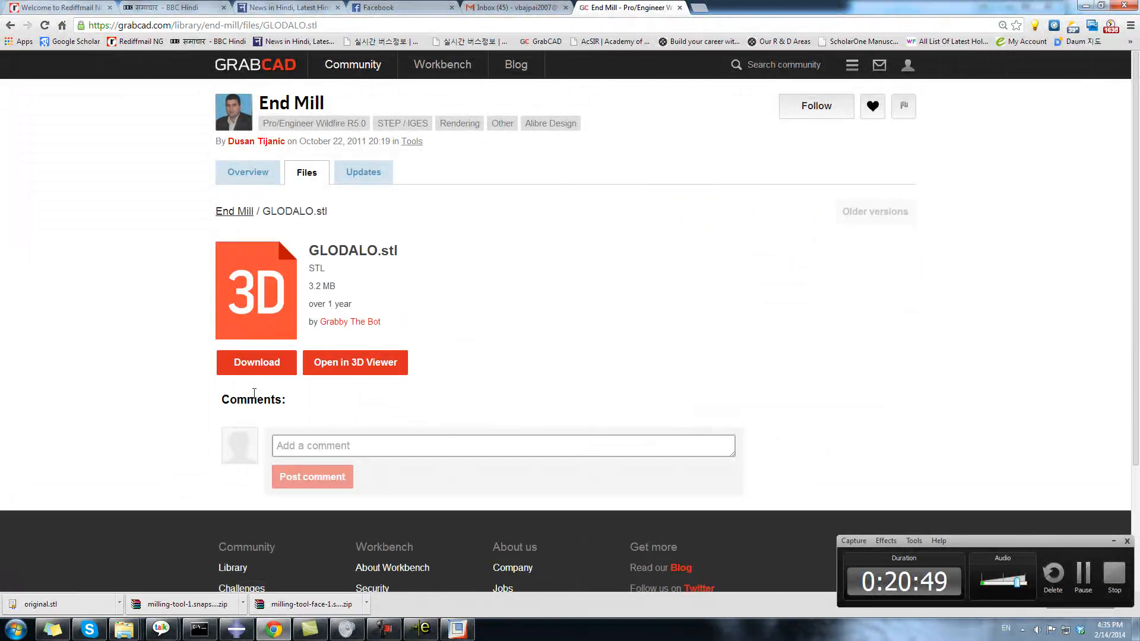
pyautogui.click(265, 367)
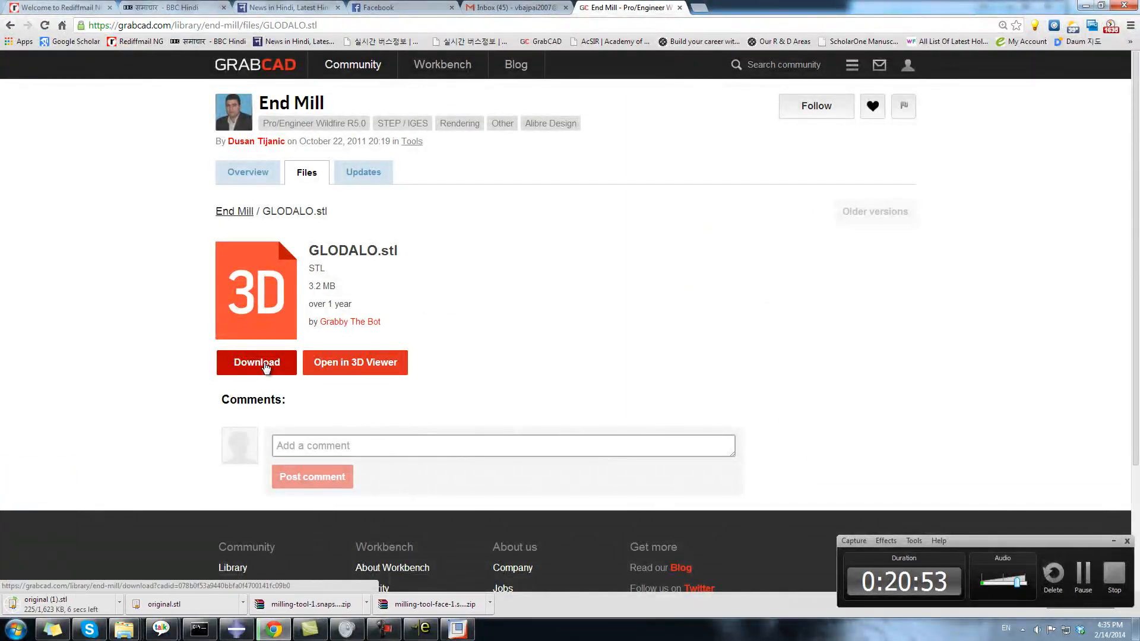
# Step: Copy the newly downloaded file original (1) from the Downloads folder into D:\dmk
pyautogui.moveTo(123, 628)
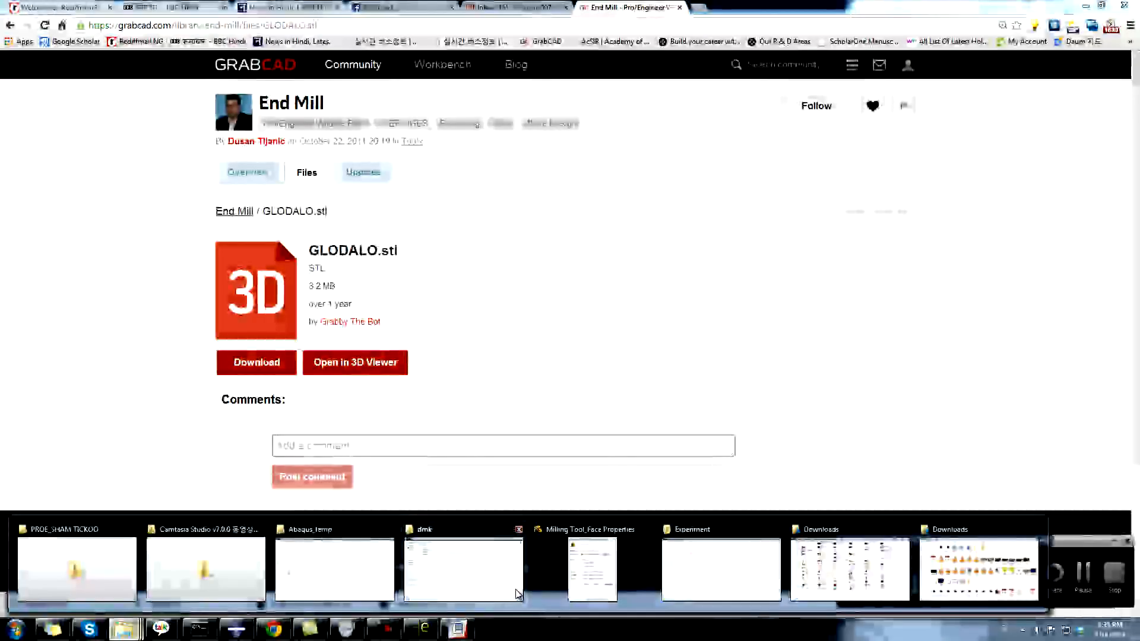
pyautogui.moveTo(515, 594)
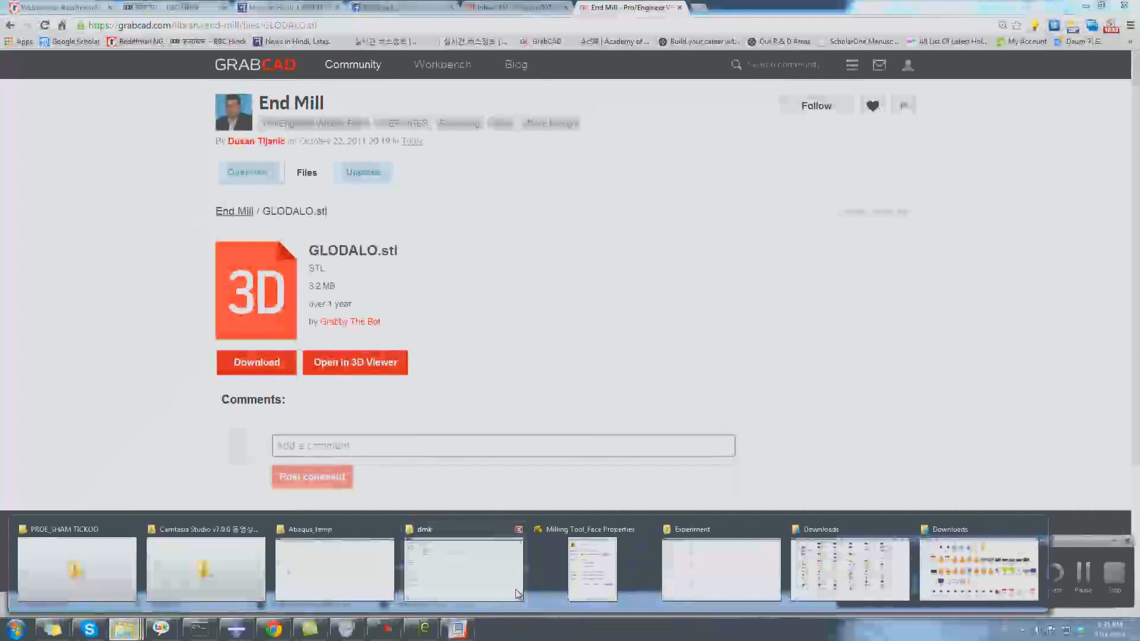
pyautogui.click(515, 594)
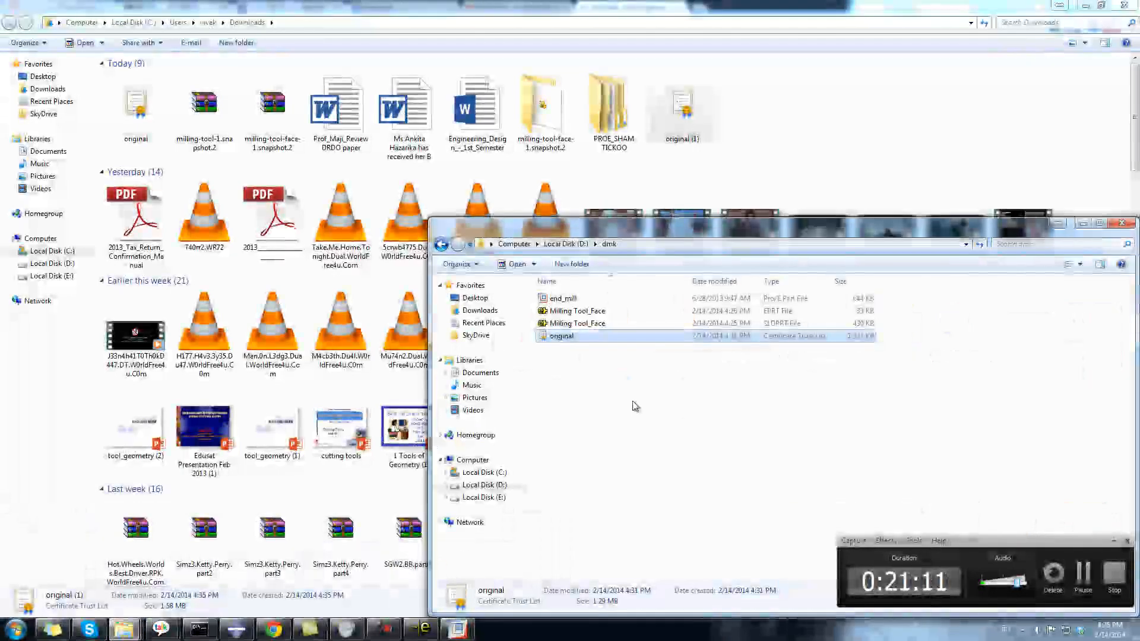
pyautogui.rightClick(633, 405)
pyautogui.click(660, 483)
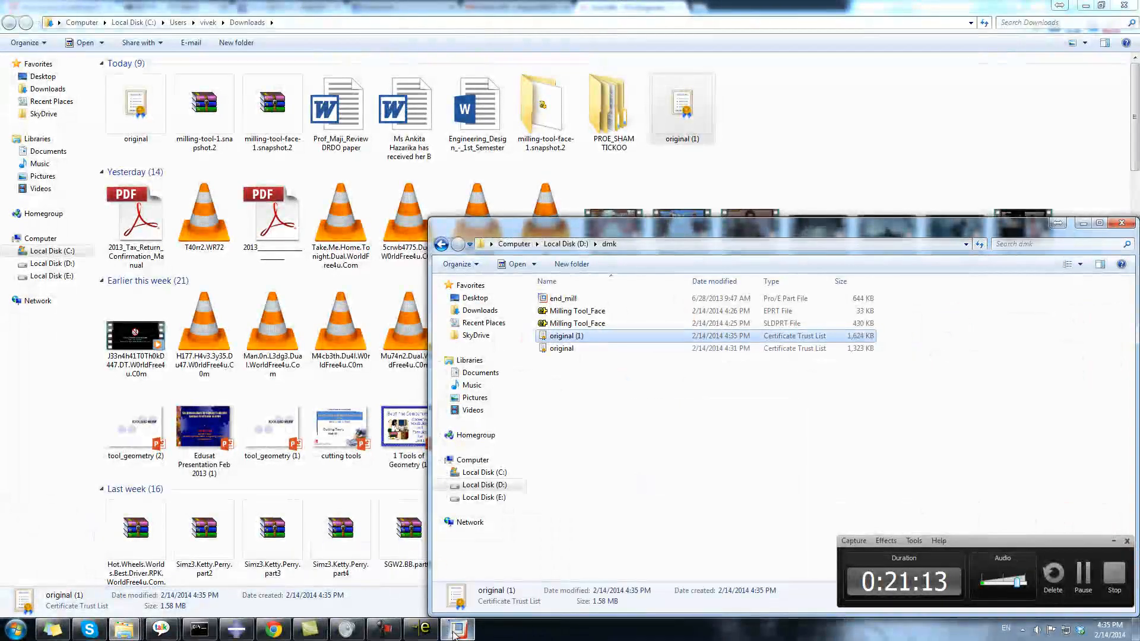
# Step: Switch to Pro/ENGINEER and browse to the D:\dmk folder for opening a file
pyautogui.click(457, 629)
pyautogui.click(663, 365)
pyautogui.click(15, 27)
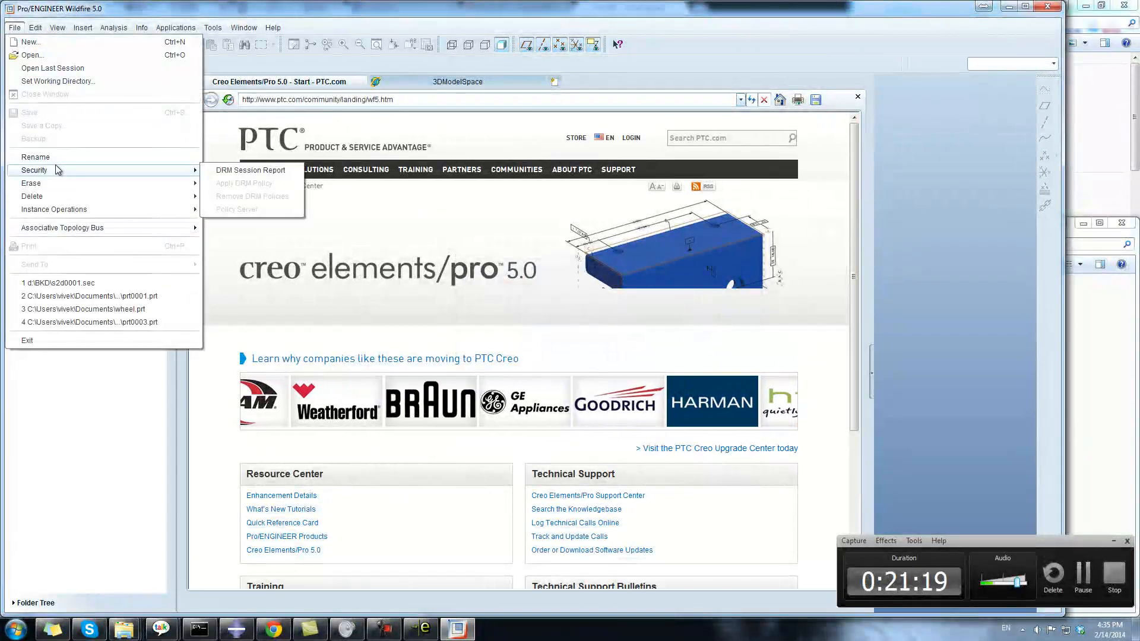
pyautogui.click(32, 55)
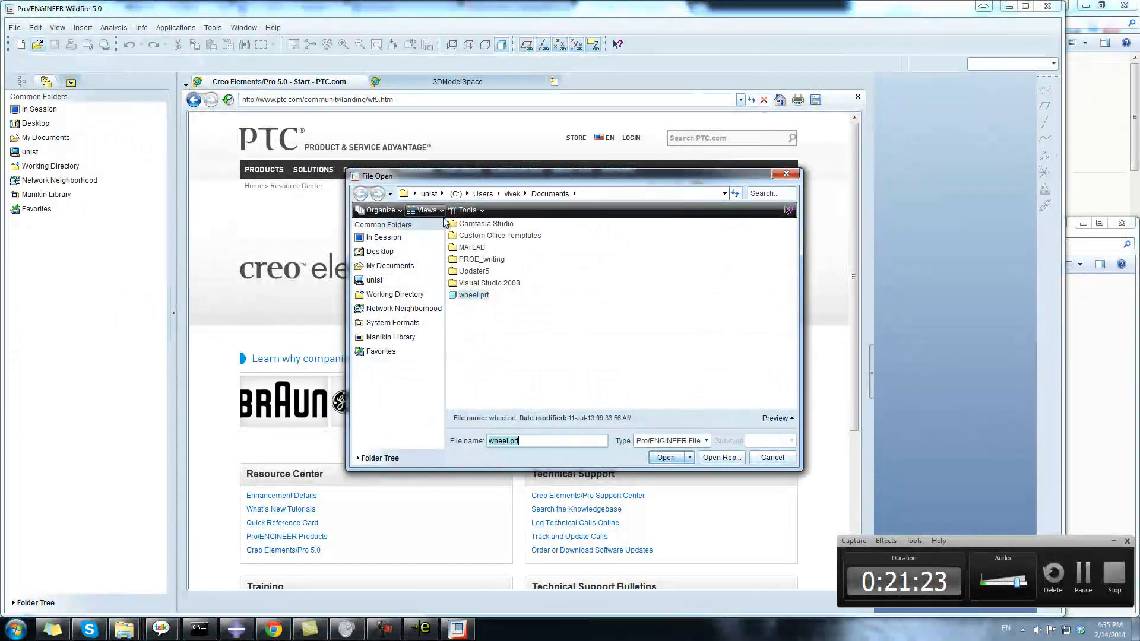
pyautogui.click(431, 195)
pyautogui.doubleClick(477, 260)
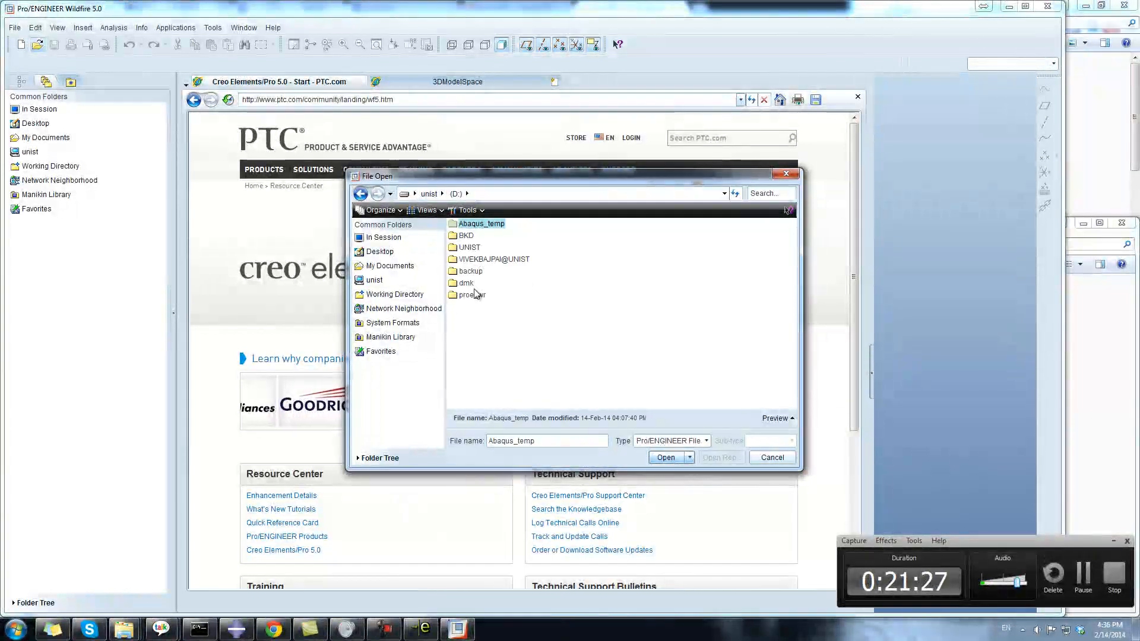
pyautogui.doubleClick(465, 283)
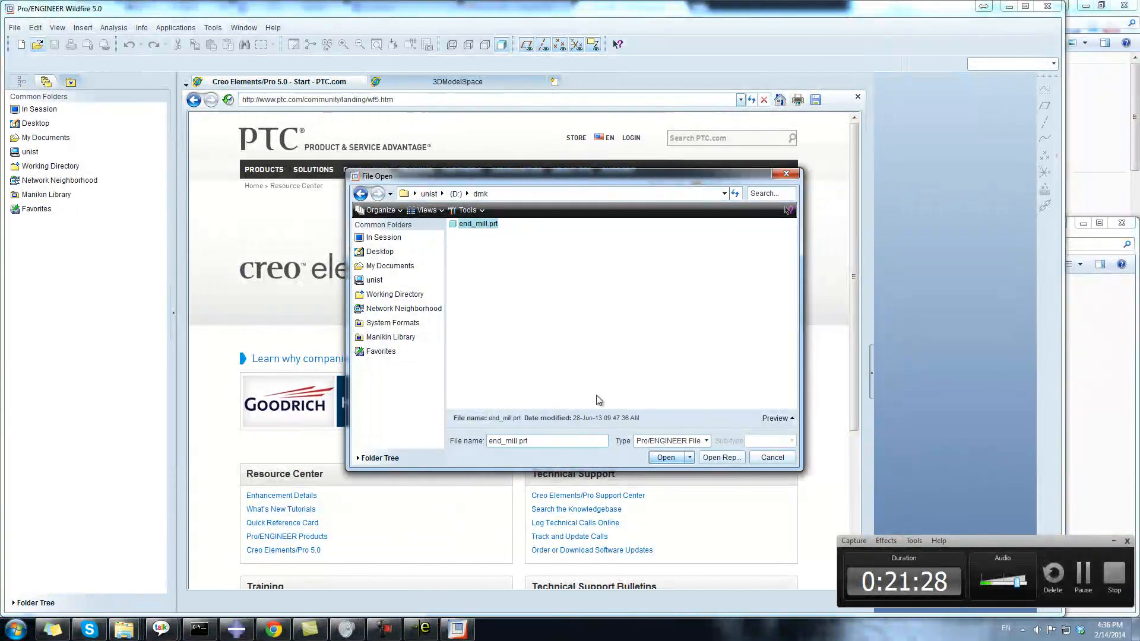
# Step: List all file types and import original.stl as a new model named original
pyautogui.click(707, 441)
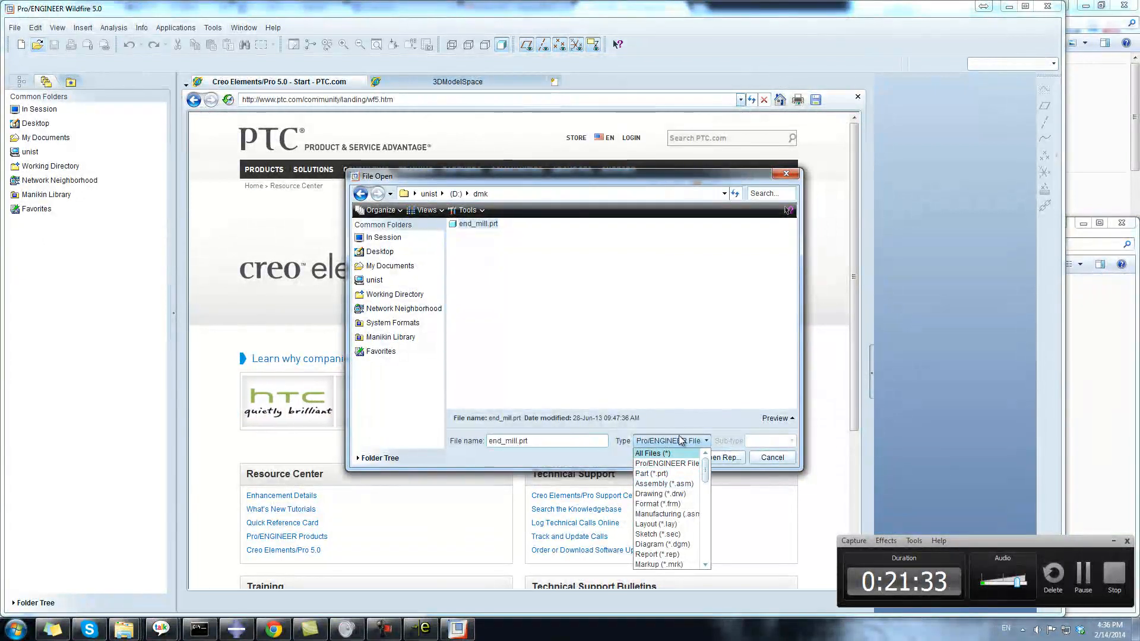
pyautogui.click(652, 454)
pyautogui.click(480, 236)
pyautogui.click(666, 458)
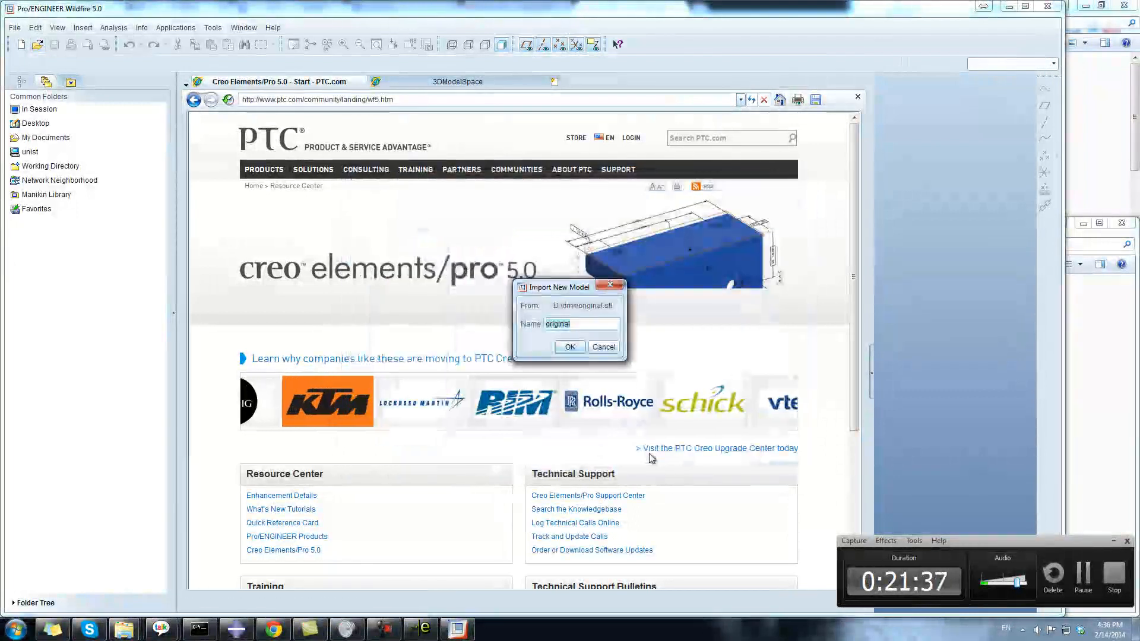
pyautogui.click(576, 419)
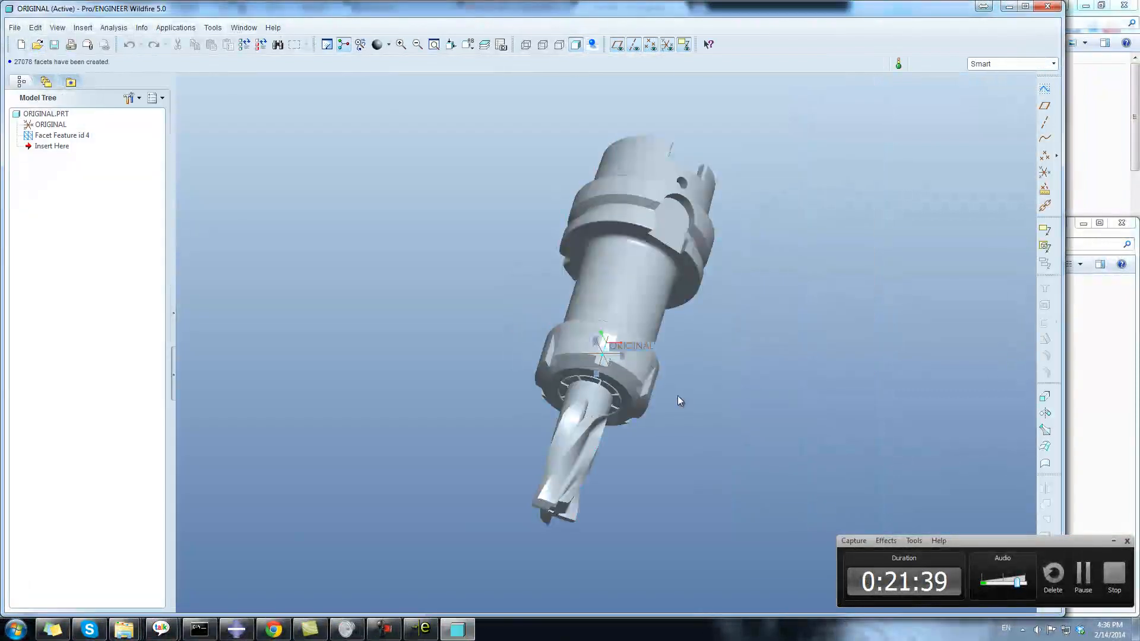
pyautogui.moveTo(643, 373)
pyautogui.mouseDown(button='middle')
pyautogui.moveTo(707, 382)
pyautogui.moveTo(732, 283)
pyautogui.moveTo(760, 334)
pyautogui.moveTo(896, 339)
pyautogui.moveTo(805, 328)
pyautogui.mouseUp(button='middle')
# Step: Compare the files offered for opening in D:\dmk, with all types listed, against the folder's contents in Windows Explorer
pyautogui.click(36, 45)
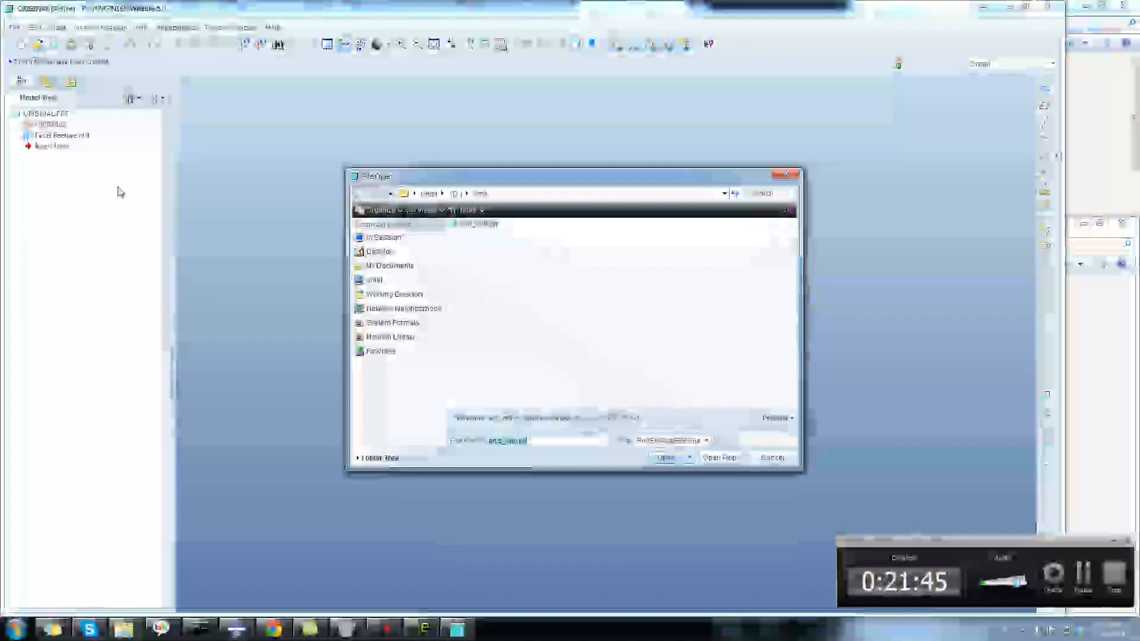
pyautogui.click(689, 442)
pyautogui.click(670, 451)
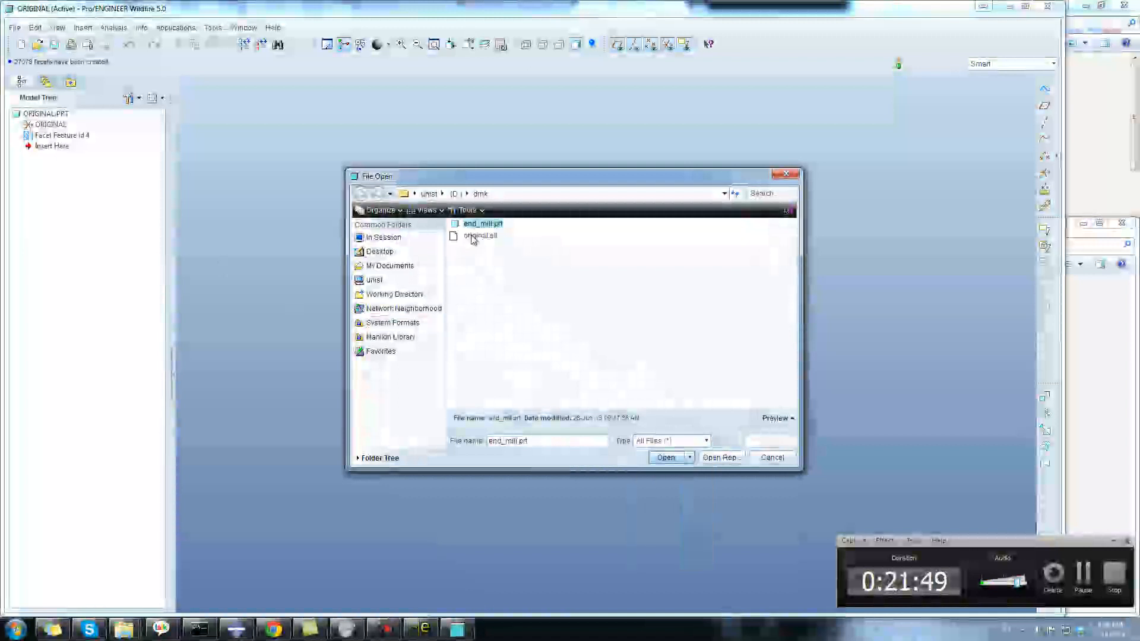
pyautogui.click(131, 631)
pyautogui.click(463, 568)
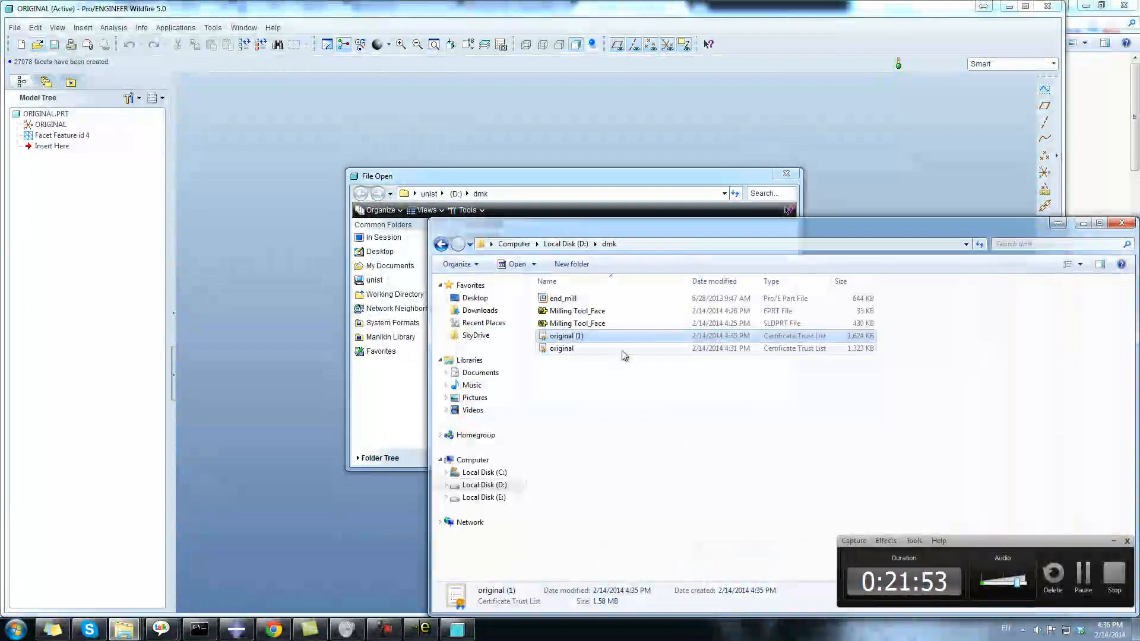
pyautogui.click(562, 350)
pyautogui.click(567, 336)
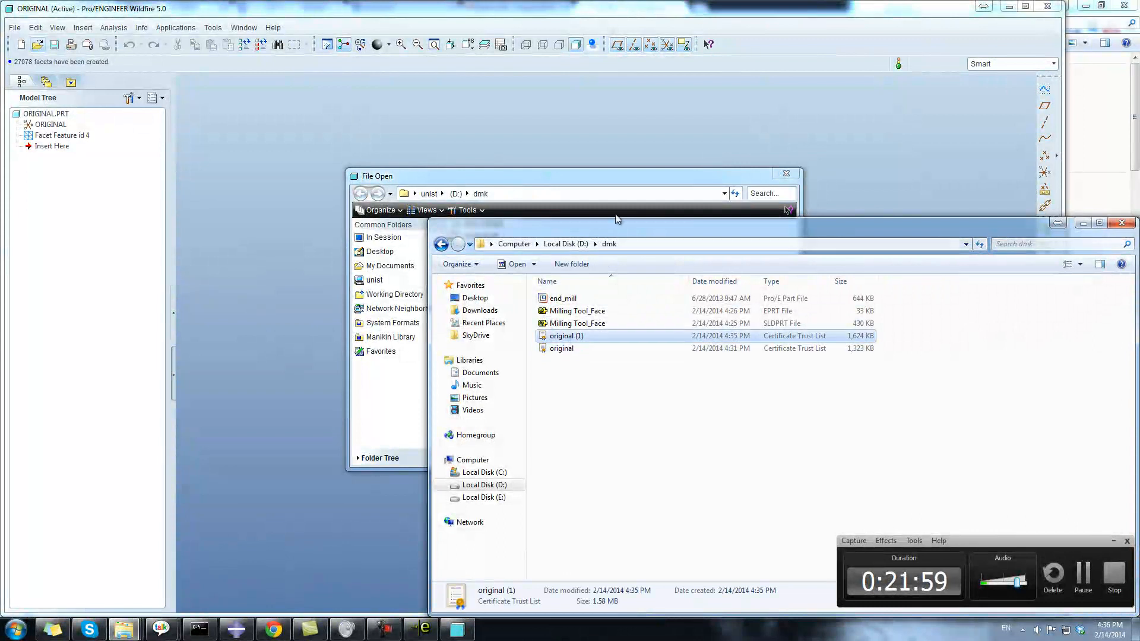
pyautogui.click(640, 185)
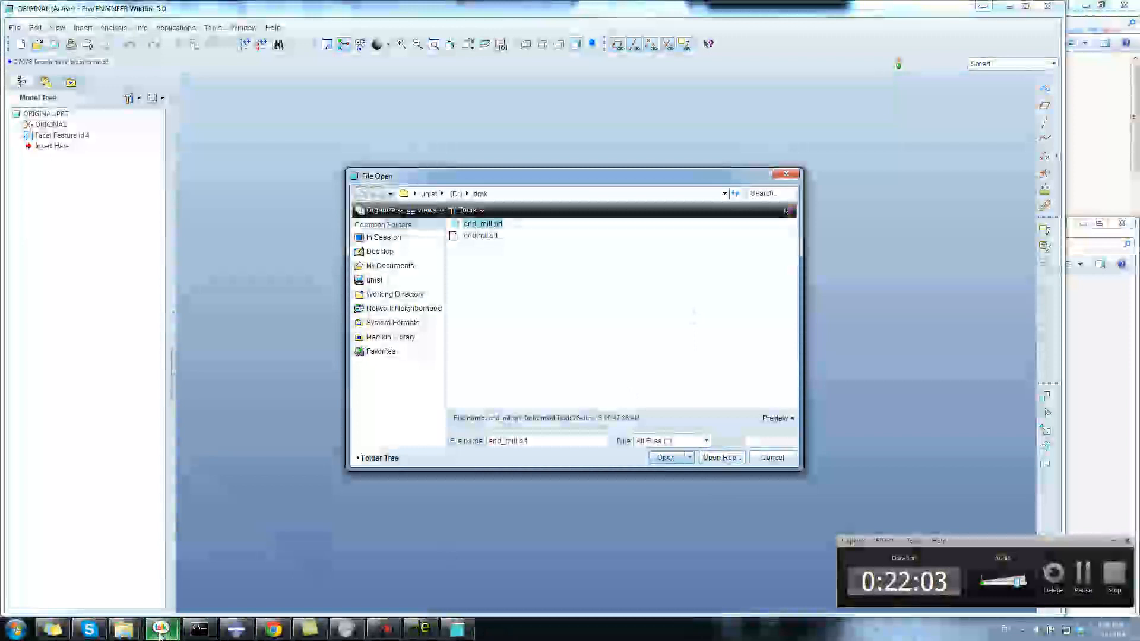
# Step: Rename the file original (1) in D:\dmk as milling and cancel the pending file opening in Pro/ENGINEER
pyautogui.moveTo(168, 634)
pyautogui.click(374, 582)
pyautogui.click(572, 339)
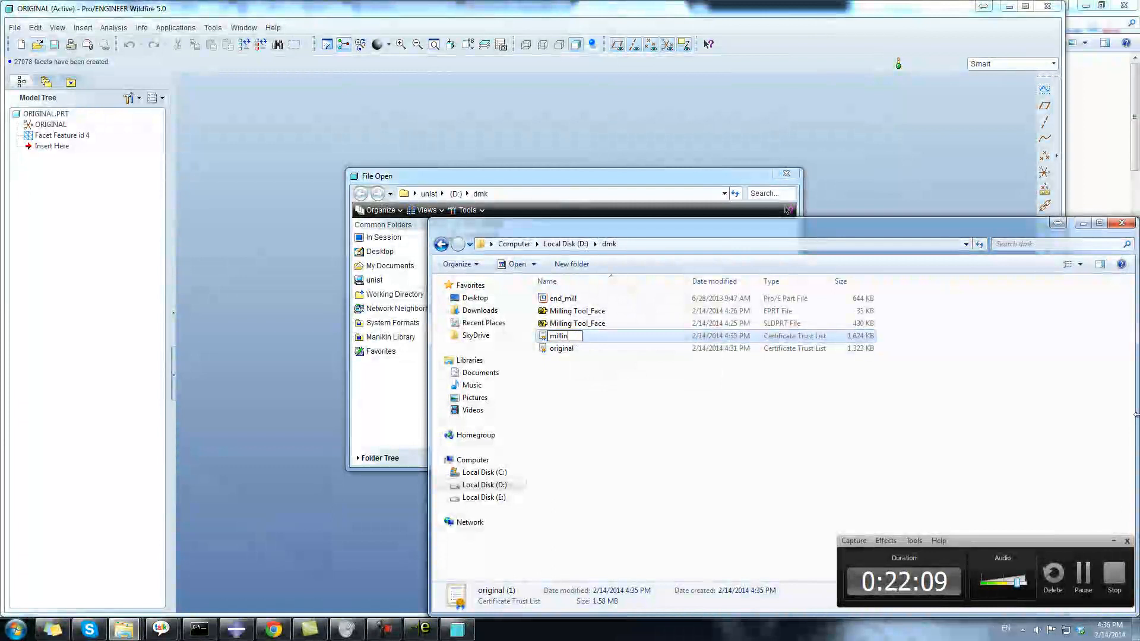
pyautogui.press('Return')
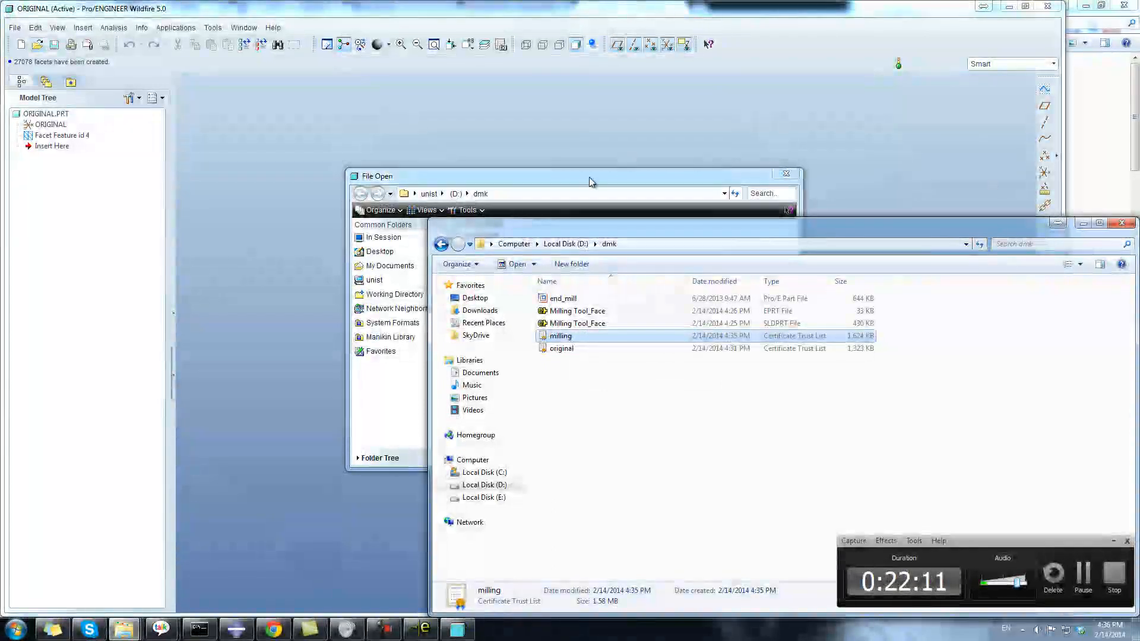
pyautogui.click(631, 176)
pyautogui.click(781, 459)
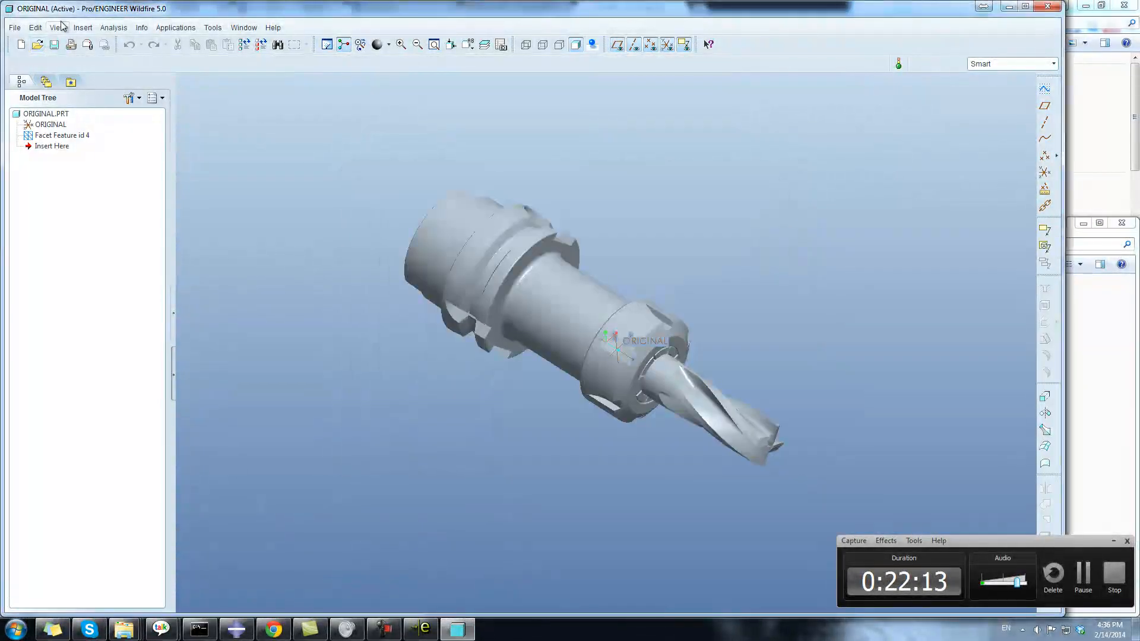
# Step: Import milling.stl from D:\dmk as a new model named milling and inspect the cutter's fluted end face
pyautogui.click(14, 28)
pyautogui.click(31, 55)
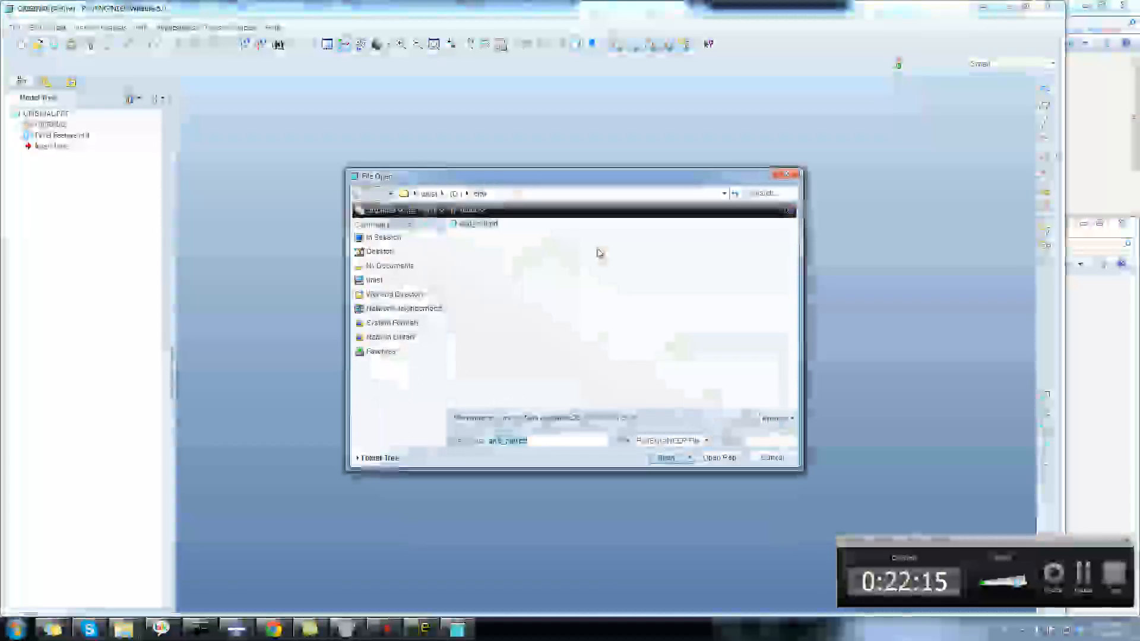
pyautogui.click(703, 444)
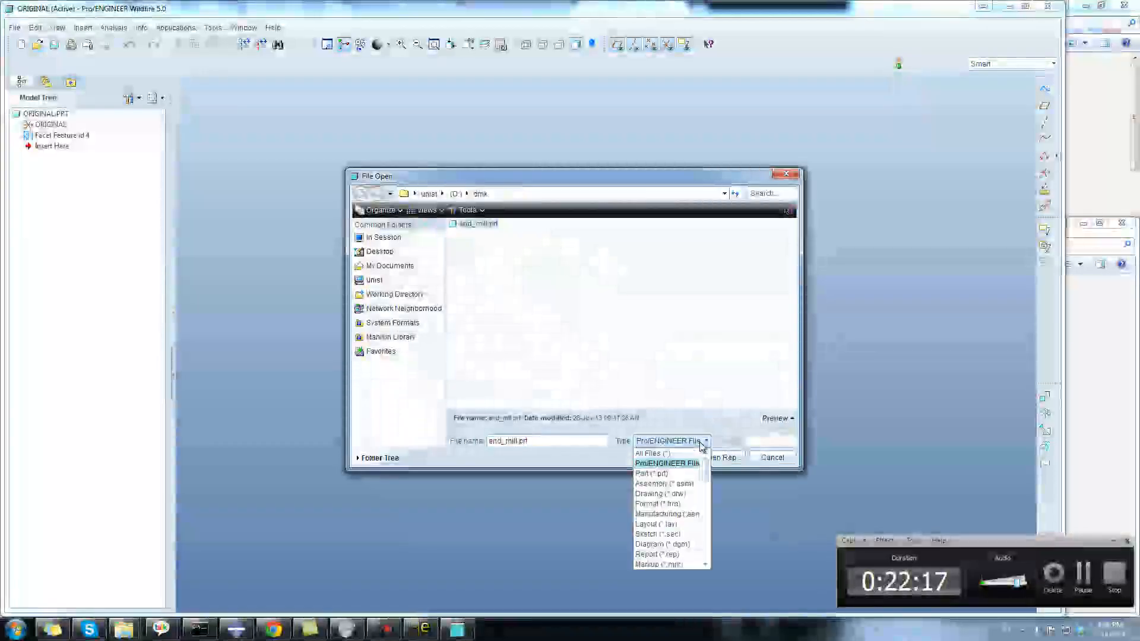
pyautogui.click(653, 454)
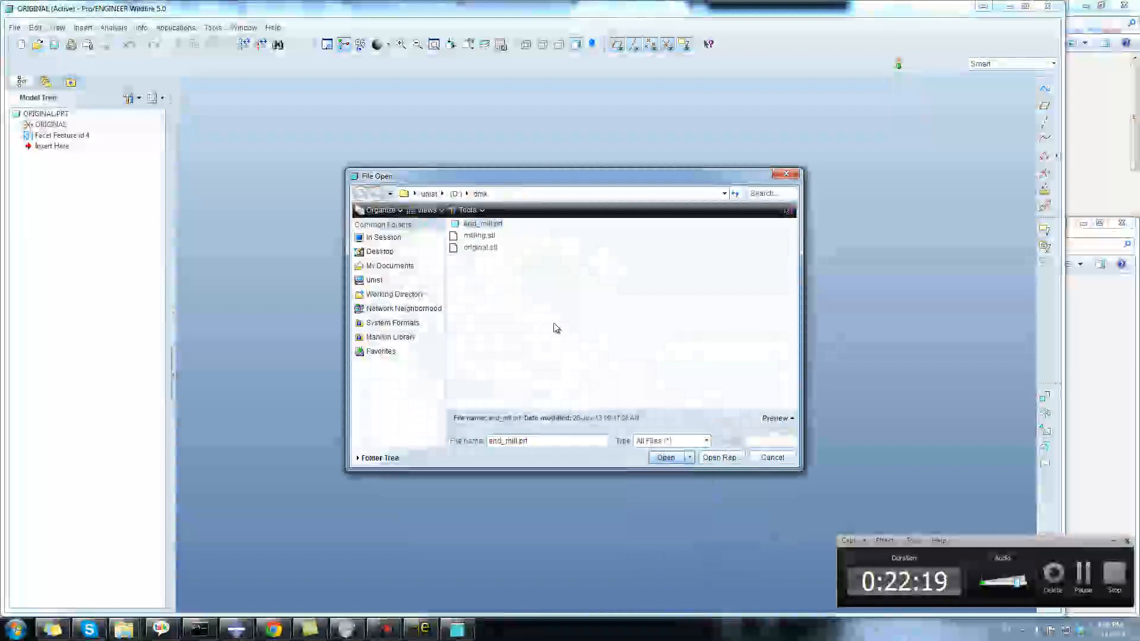
pyautogui.click(479, 235)
pyautogui.click(665, 457)
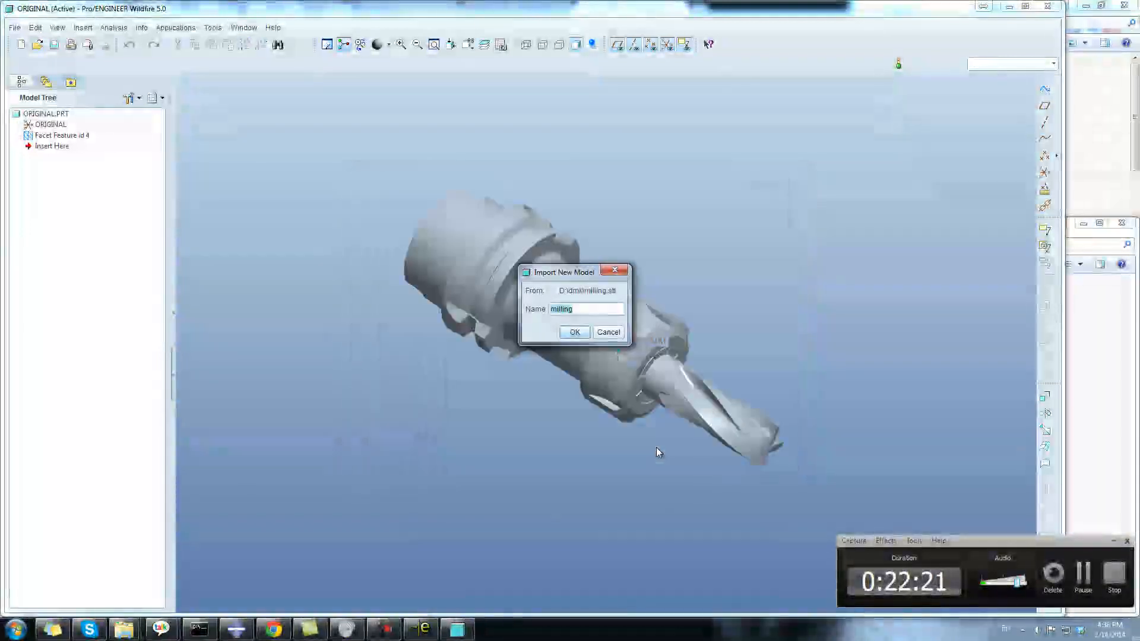
pyautogui.click(575, 332)
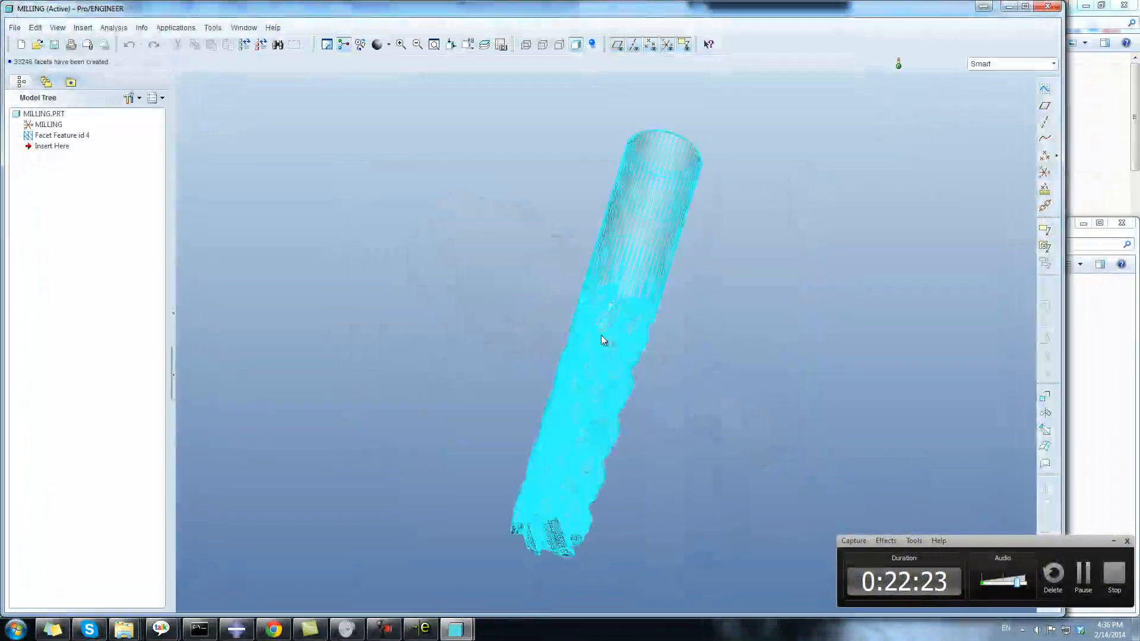
pyautogui.moveTo(615, 386); pyautogui.dragTo(584, 372, button='middle')
pyautogui.scroll(5, 490, 461)
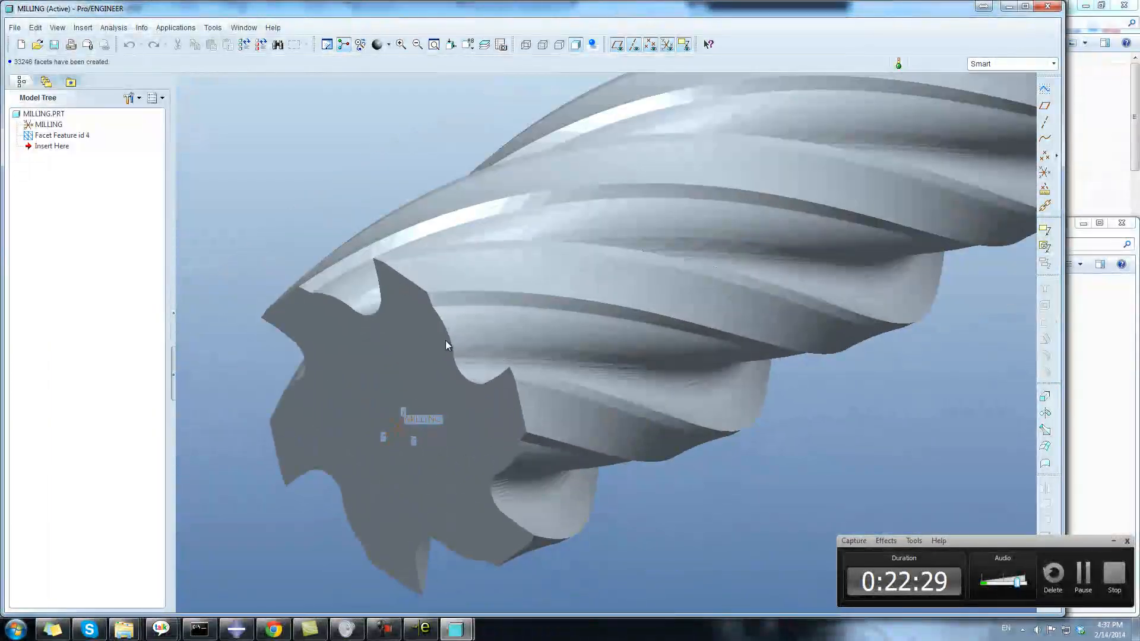
pyautogui.scroll(-2, 736, 445)
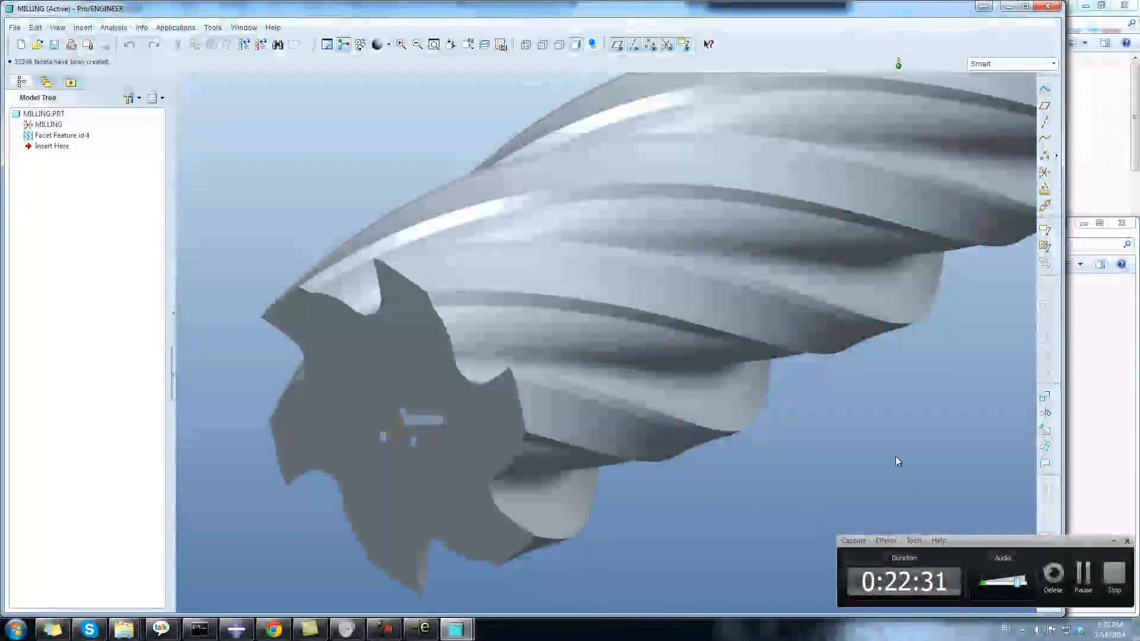
# Step: Start an extrusion on the milling model and try to define its internal sketch on the cutter's fluted end face
pyautogui.scroll(-4, 728, 436)
pyautogui.scroll(-2, 478, 273)
pyautogui.moveTo(446, 306); pyautogui.dragTo(447, 339, button='middle')
pyautogui.moveTo(729, 365)
pyautogui.mouseDown(button='middle')
pyautogui.moveTo(785, 358)
pyautogui.moveTo(750, 318)
pyautogui.moveTo(760, 322)
pyautogui.mouseUp(button='middle')
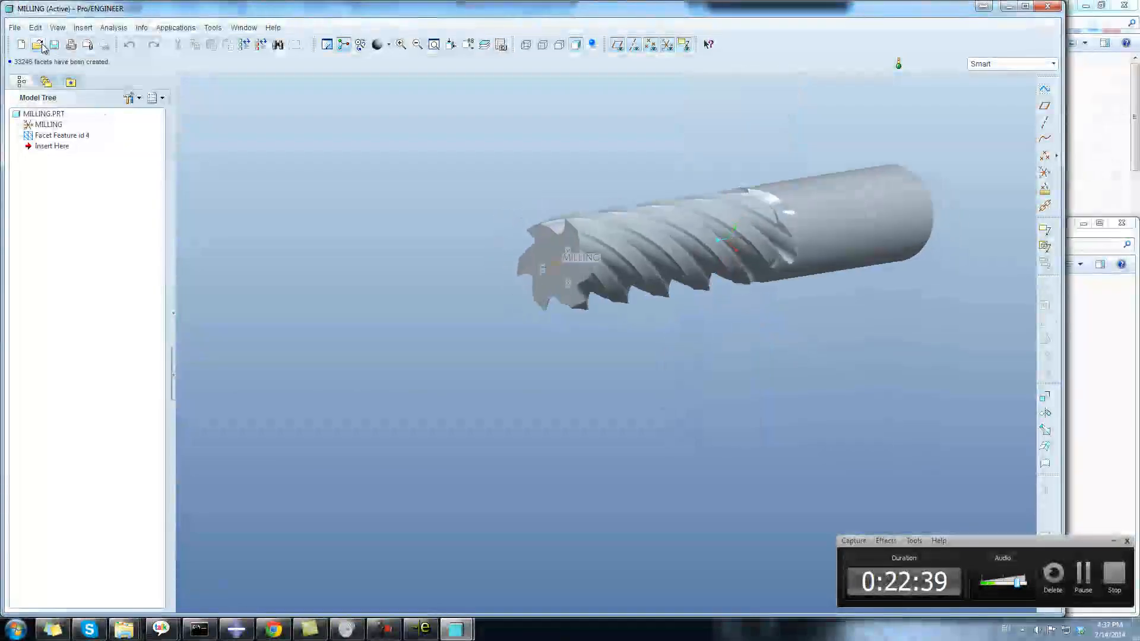
pyautogui.click(80, 31)
pyautogui.moveTo(44, 34)
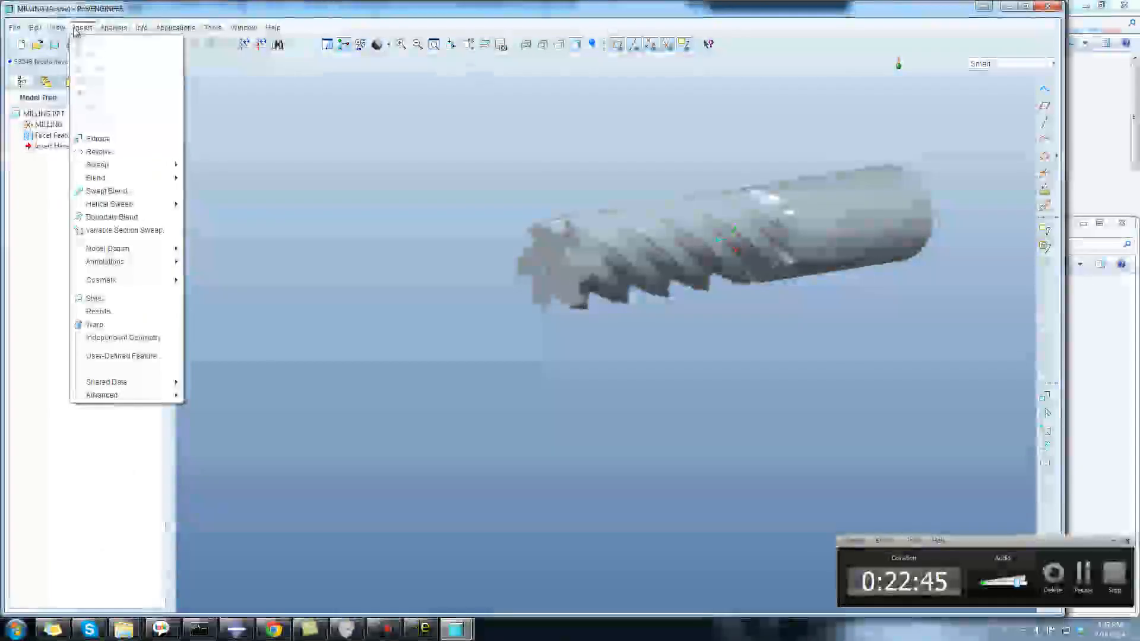
pyautogui.click(99, 139)
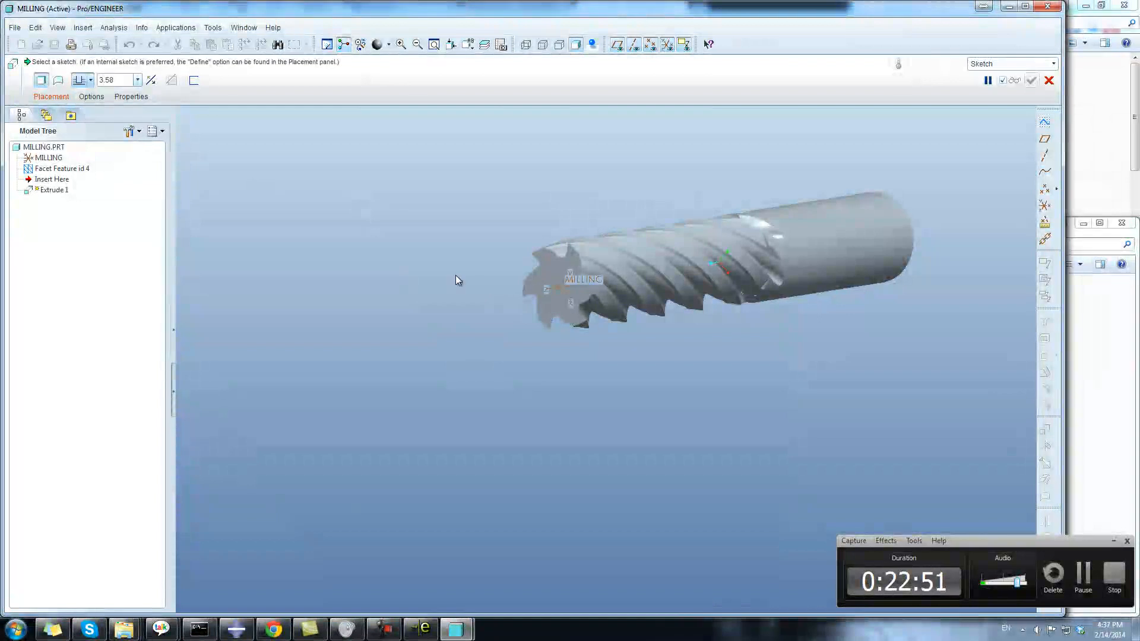
pyautogui.rightClick(454, 276)
pyautogui.click(527, 285)
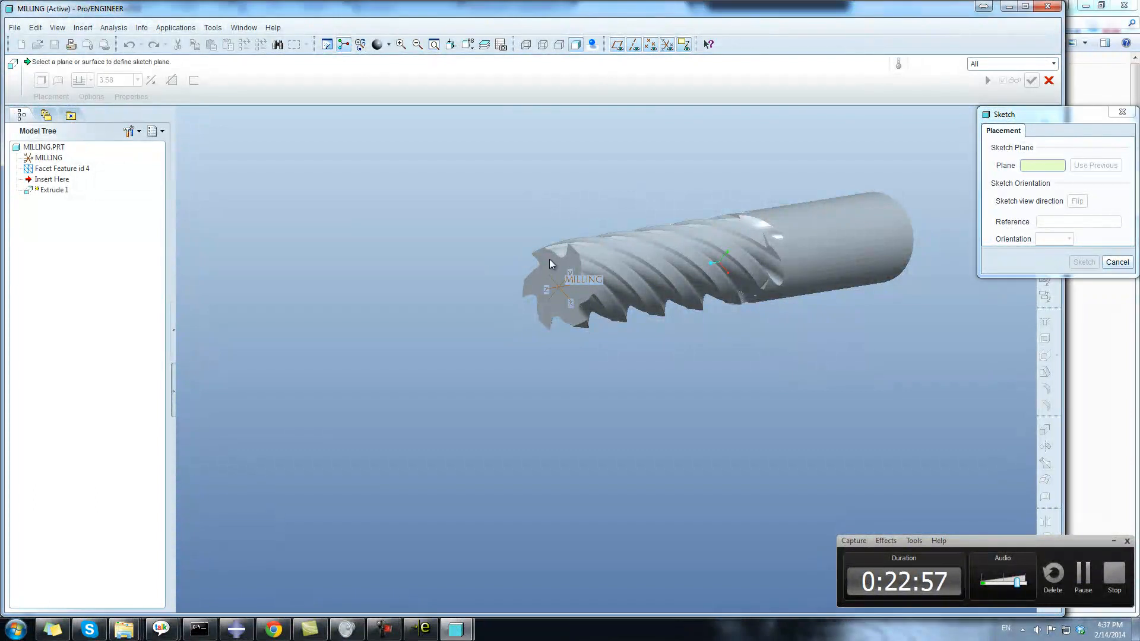
pyautogui.click(1112, 266)
# Step: Try to create a datum plane through a facet vertex on the cutter's fluted end face and cancel it
pyautogui.scroll(3, 497, 264)
pyautogui.moveTo(497, 264)
pyautogui.mouseDown(button='middle')
pyautogui.moveTo(623, 276)
pyautogui.moveTo(653, 326)
pyautogui.mouseUp(button='middle')
pyautogui.scroll(-5, 597, 382)
pyautogui.scroll(3, 457, 402)
pyautogui.moveTo(457, 401); pyautogui.dragTo(436, 366, button='middle')
pyautogui.click(1044, 143)
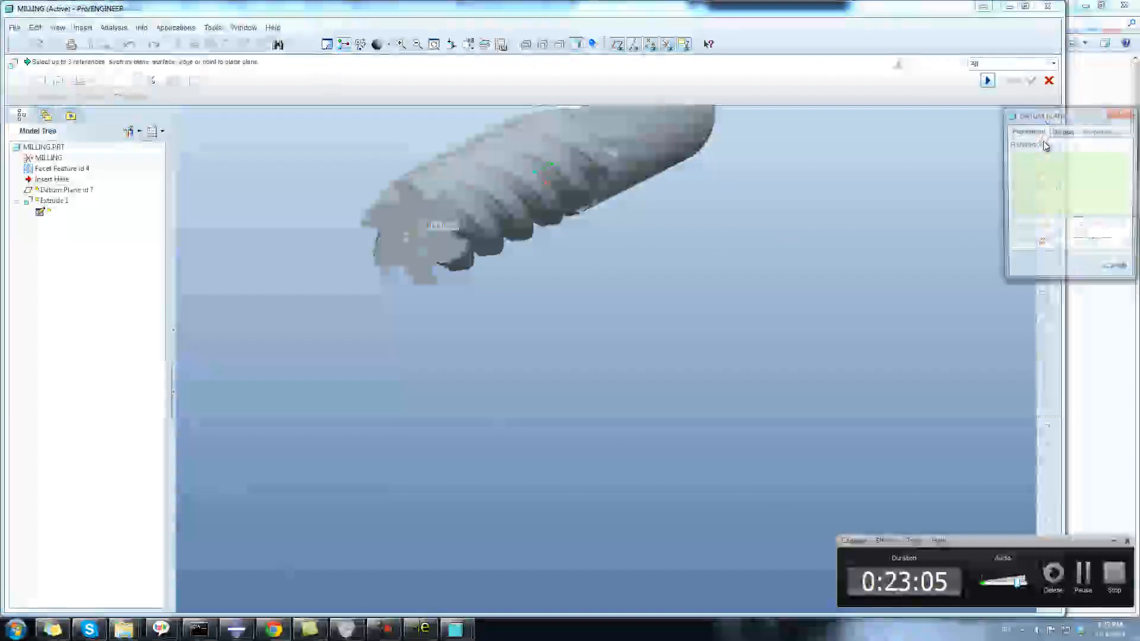
pyautogui.click(413, 207)
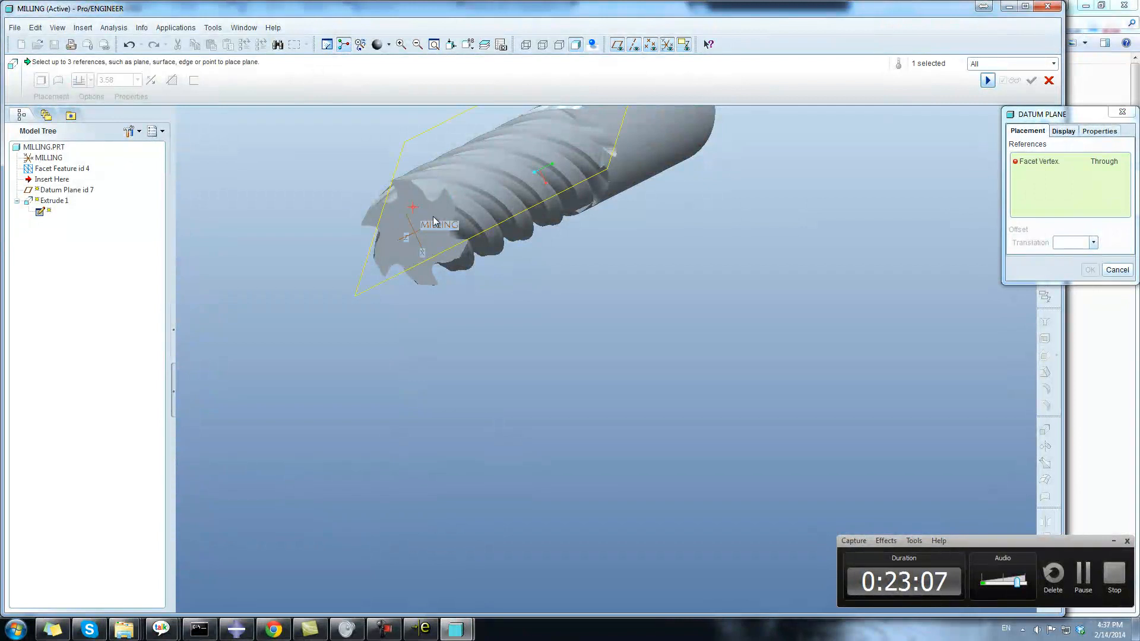
pyautogui.moveTo(644, 241); pyautogui.dragTo(491, 284, button='middle')
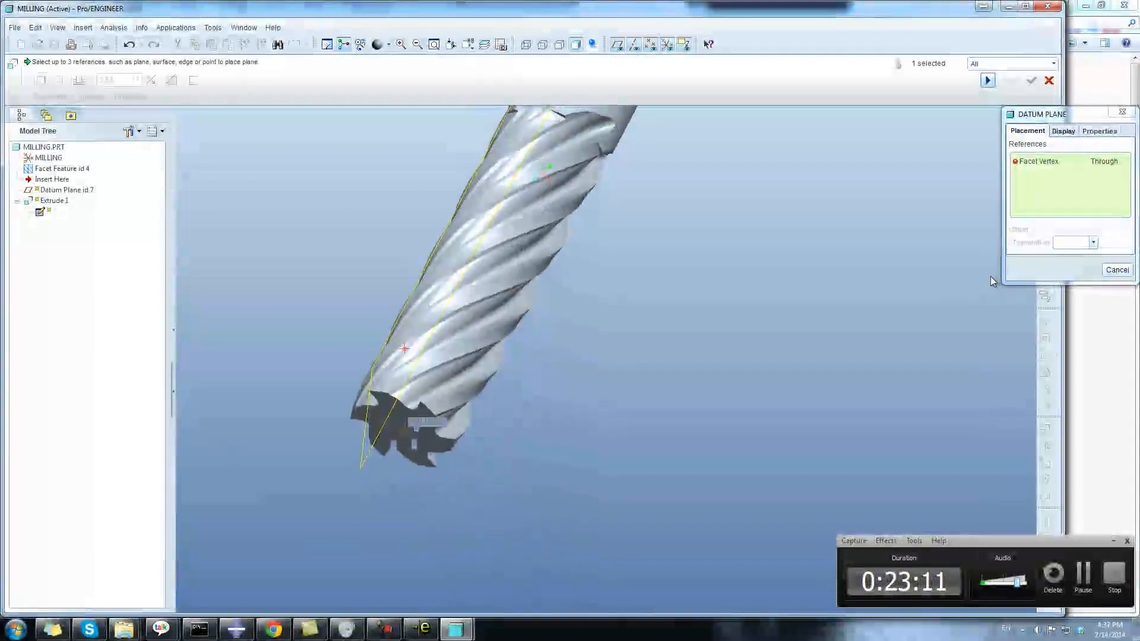
pyautogui.click(1112, 166)
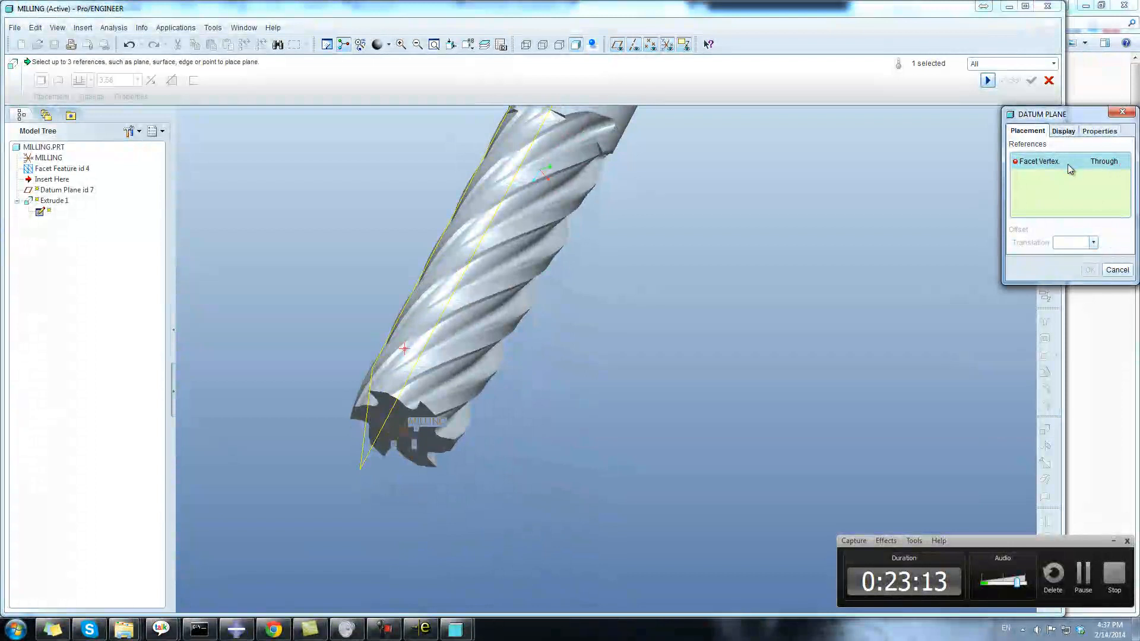
pyautogui.click(1114, 270)
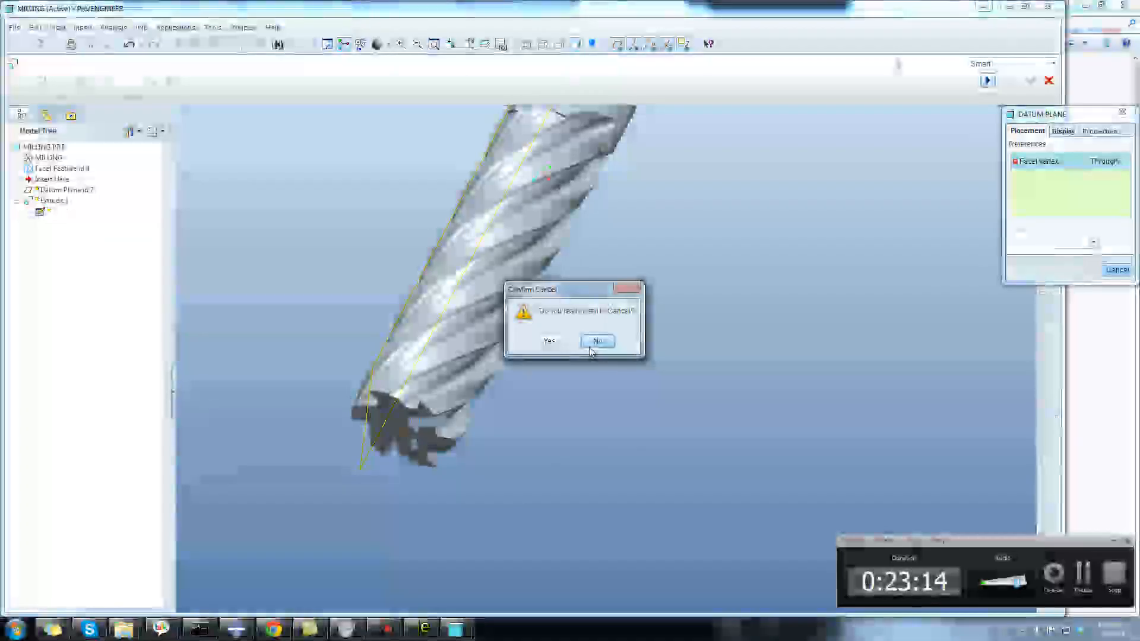
pyautogui.click(597, 341)
pyautogui.click(1116, 270)
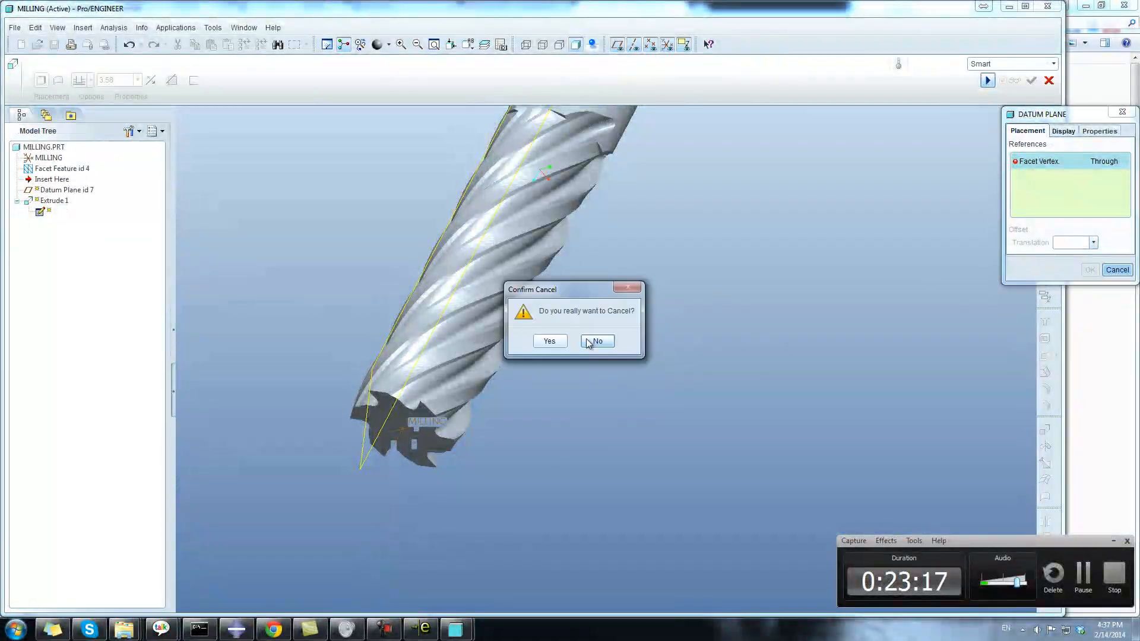
pyautogui.click(547, 339)
# Step: Examine the cutter's flutes, end face and shank from several angles
pyautogui.moveTo(667, 412); pyautogui.dragTo(661, 367, button='middle')
pyautogui.scroll(-8, 504, 308)
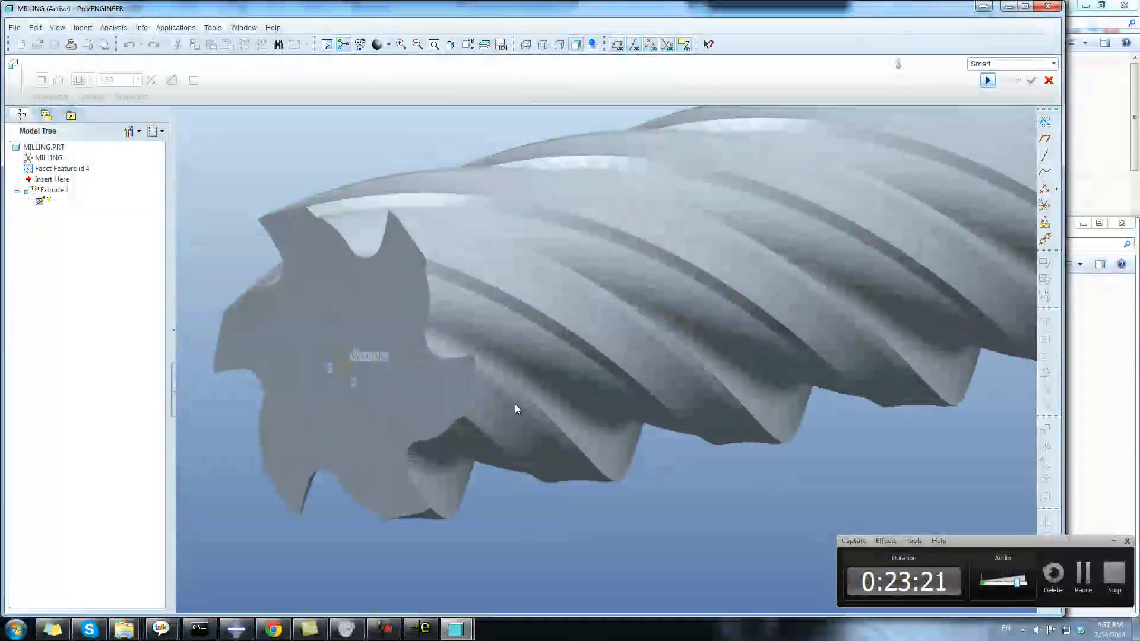
pyautogui.scroll(-3, 356, 353)
pyautogui.scroll(2, 408, 374)
pyautogui.scroll(3, 409, 374)
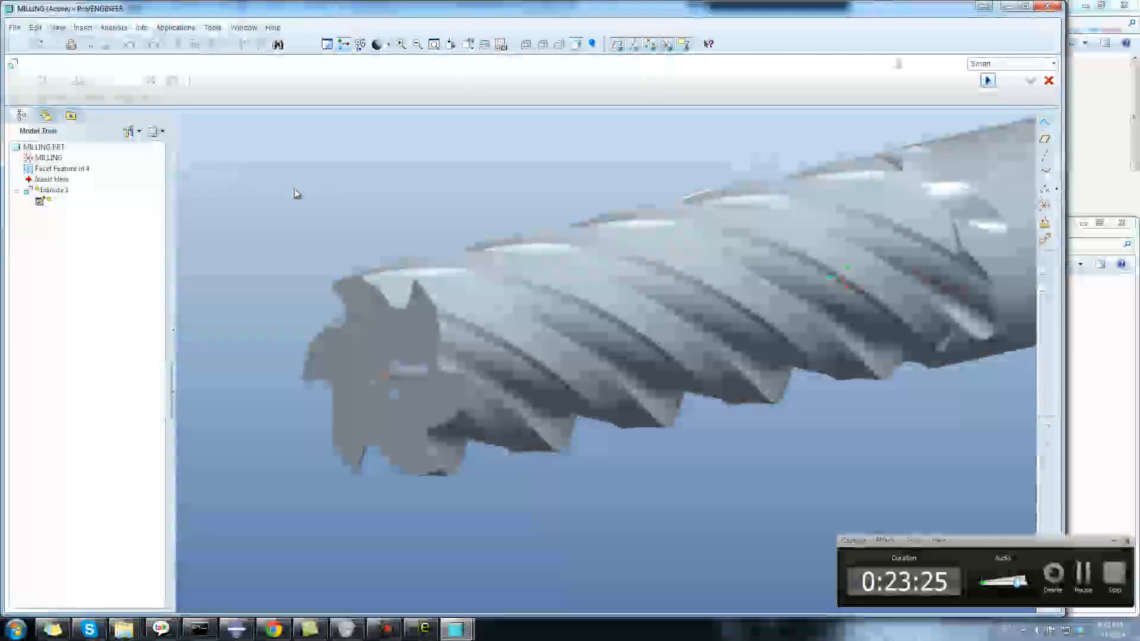
pyautogui.scroll(3, 362, 227)
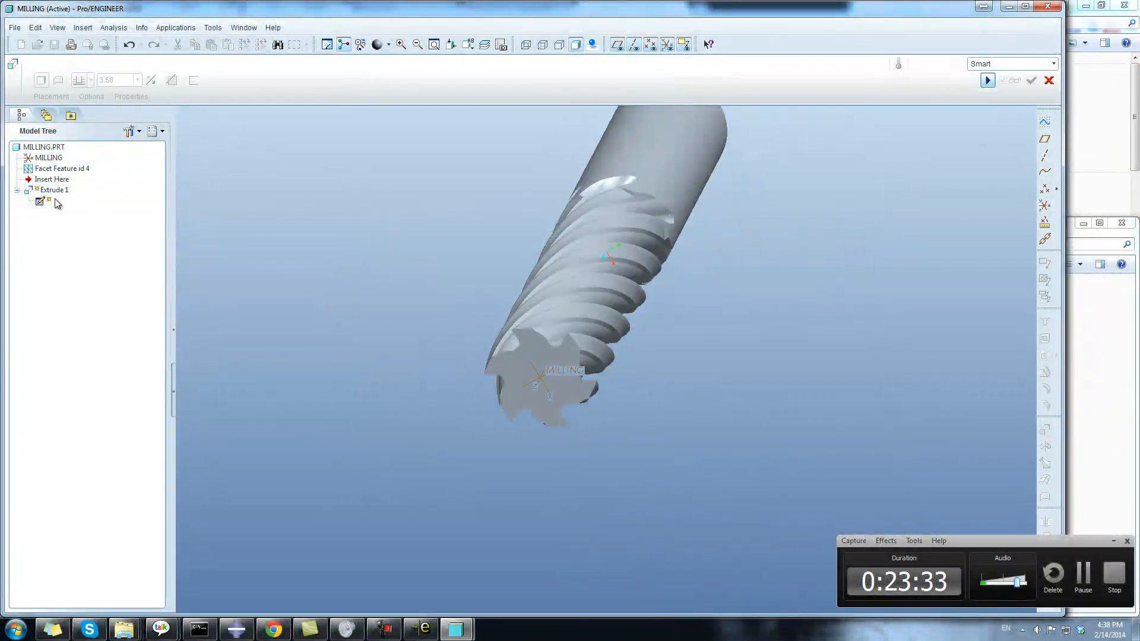
pyautogui.scroll(-3, 534, 309)
pyautogui.moveTo(641, 254)
pyautogui.mouseDown(button='middle')
pyautogui.moveTo(530, 368)
pyautogui.moveTo(563, 364)
pyautogui.mouseUp(button='middle')
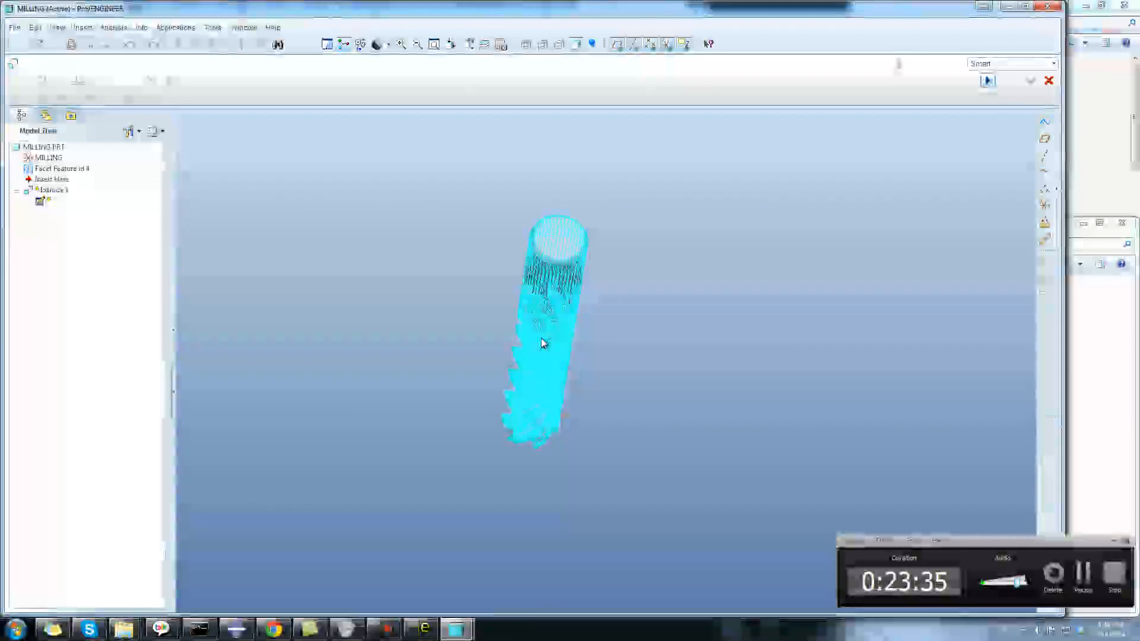
# Step: Resume the paused extrusion of the milling model and cancel it
pyautogui.click(84, 29)
pyautogui.moveTo(56, 30)
pyautogui.click(337, 205)
pyautogui.click(35, 30)
pyautogui.moveTo(57, 33)
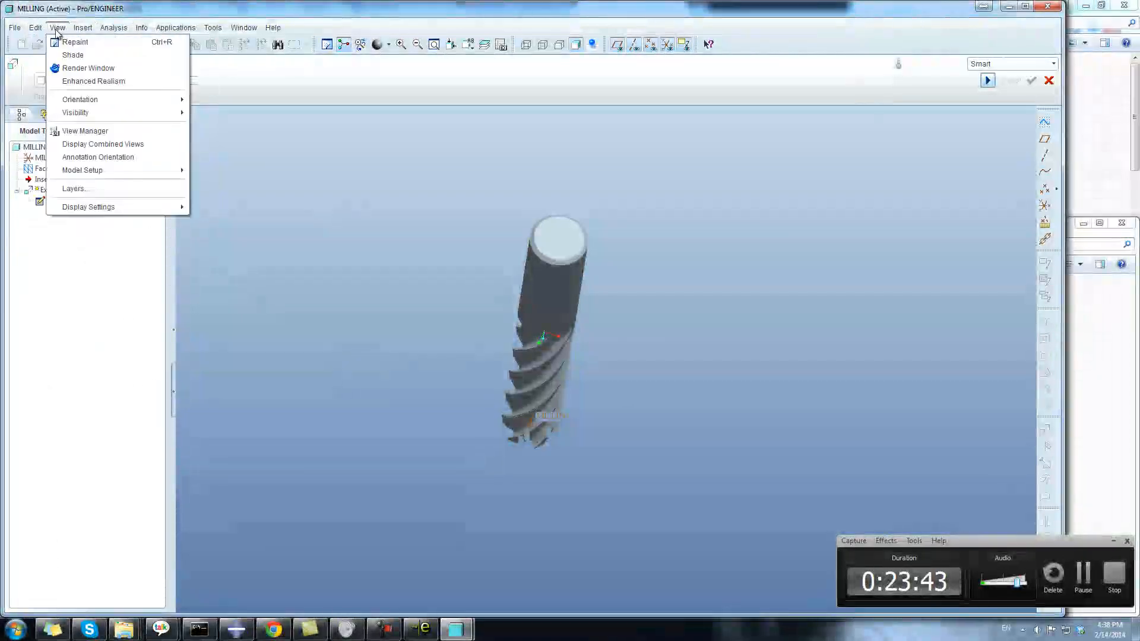
pyautogui.click(356, 228)
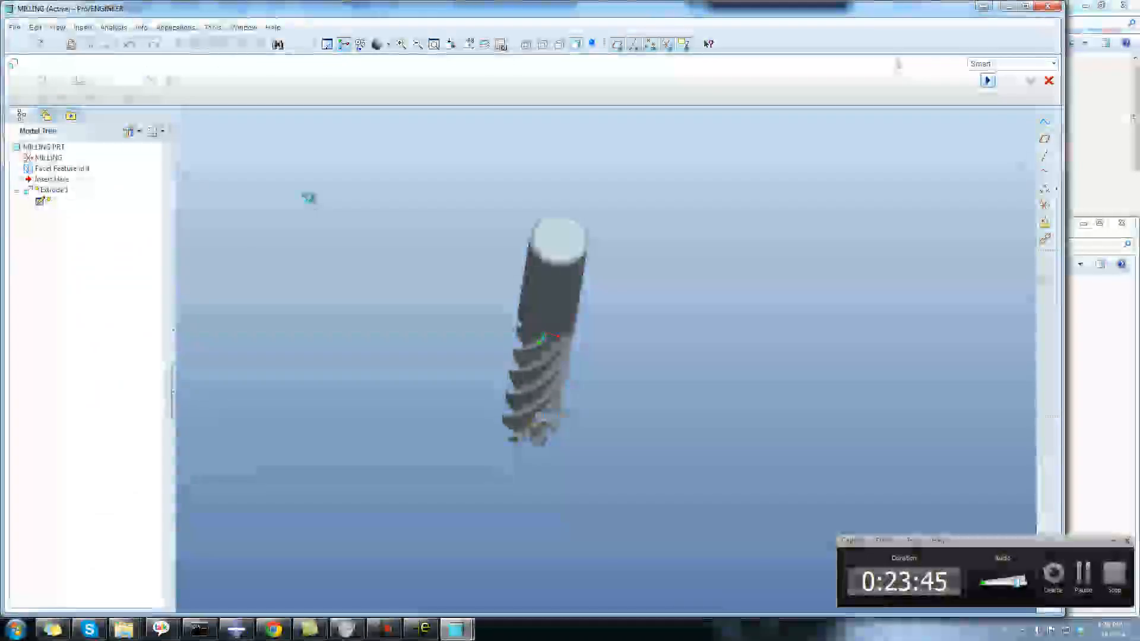
pyautogui.middleClick(308, 197)
pyautogui.moveTo(308, 197); pyautogui.dragTo(475, 190, button='middle')
pyautogui.click(83, 28)
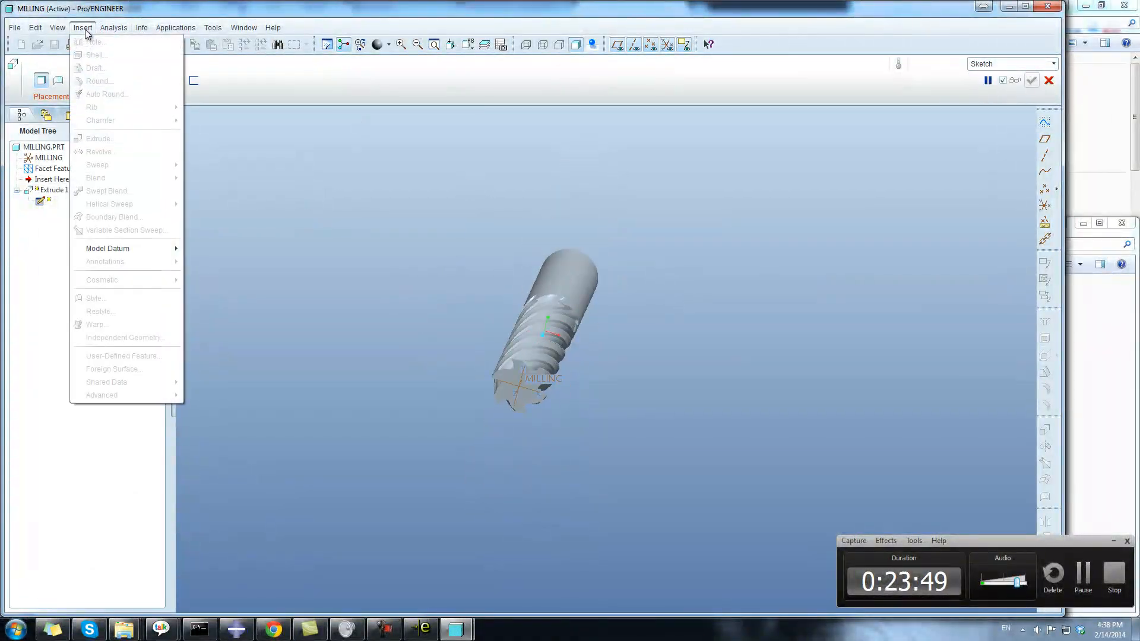
pyautogui.moveTo(424, 296); pyautogui.dragTo(879, 410, button='middle')
pyautogui.click(1113, 540)
pyautogui.click(1113, 542)
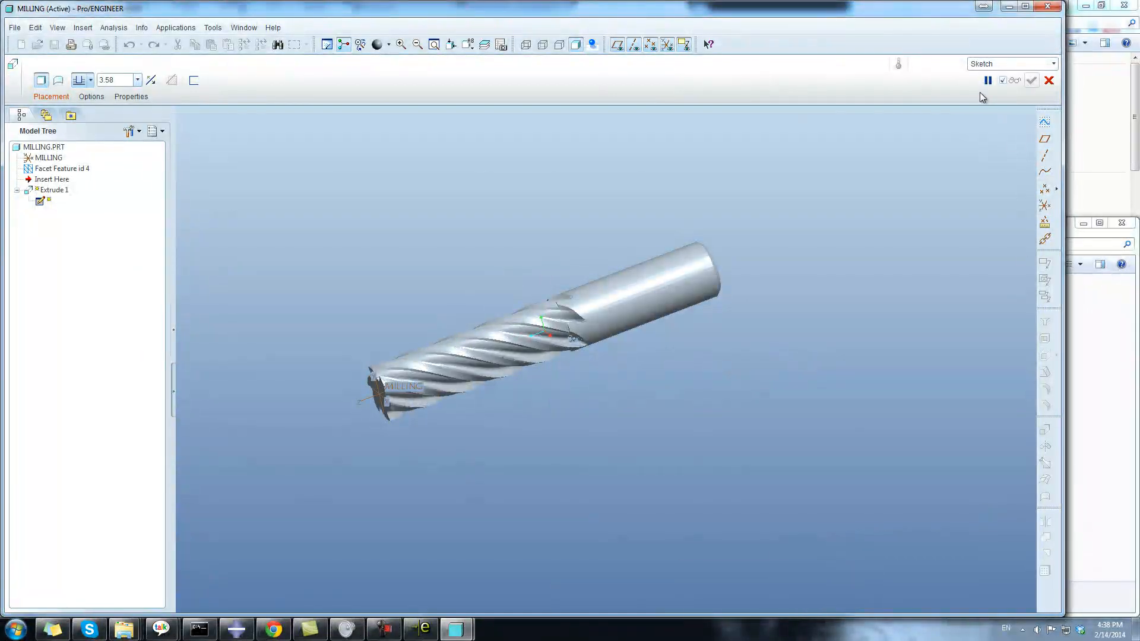
pyautogui.click(1049, 80)
pyautogui.click(82, 27)
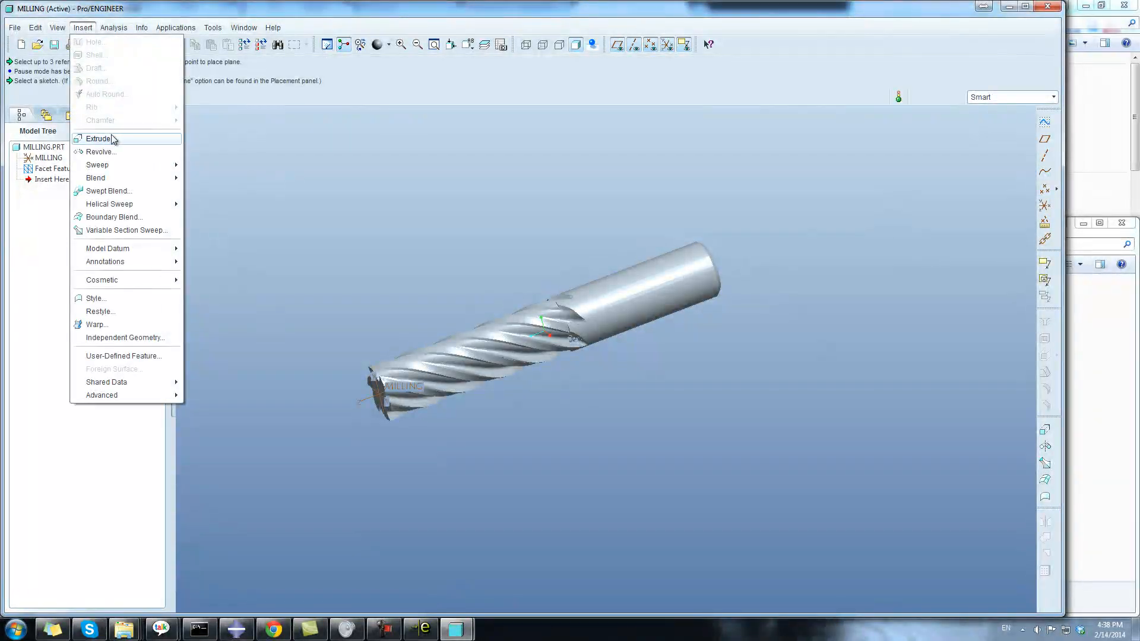
pyautogui.click(113, 140)
pyautogui.moveTo(853, 282); pyautogui.dragTo(649, 305, button='middle')
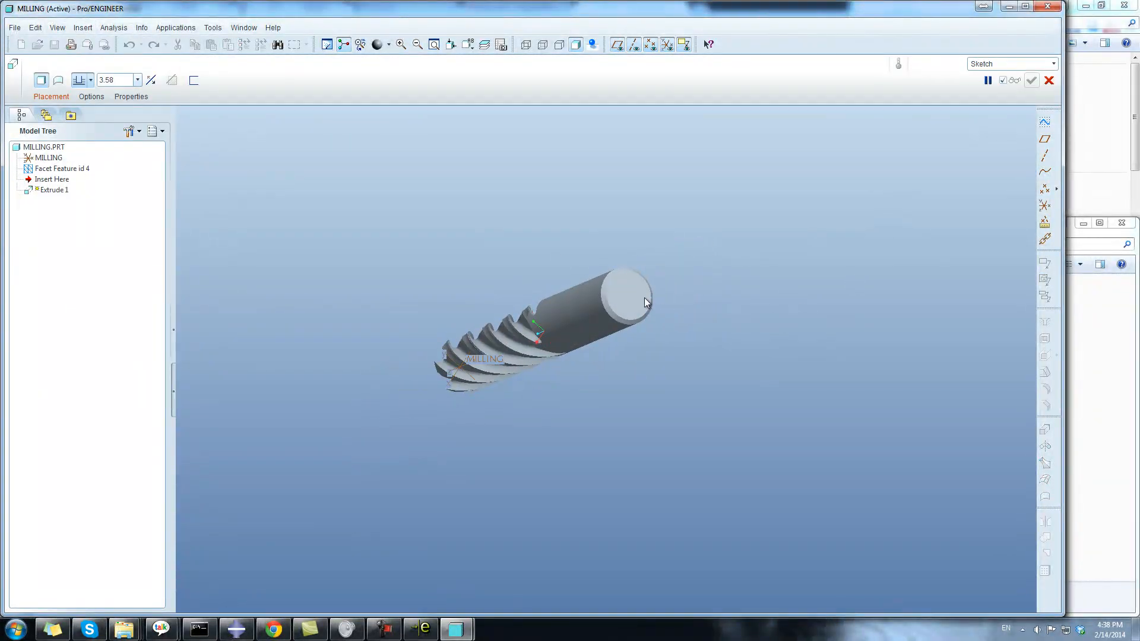
pyautogui.scroll(-4, 645, 299)
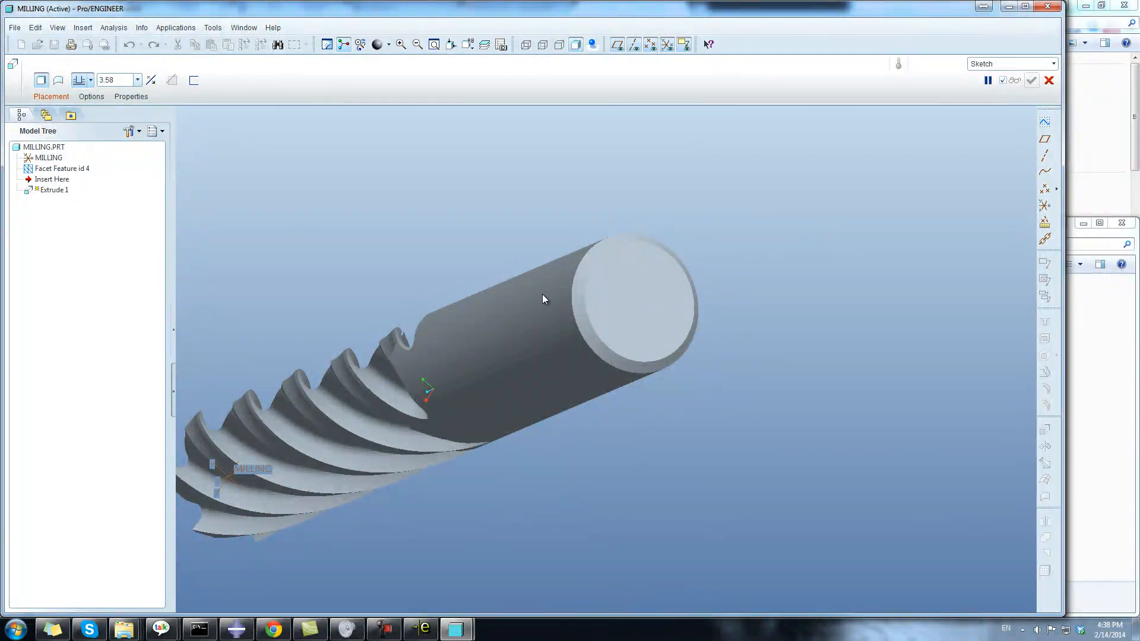
pyautogui.scroll(4, 640, 304)
pyautogui.moveTo(811, 249)
pyautogui.mouseDown(button='middle')
pyautogui.moveTo(848, 278)
pyautogui.moveTo(769, 282)
pyautogui.mouseUp(button='middle')
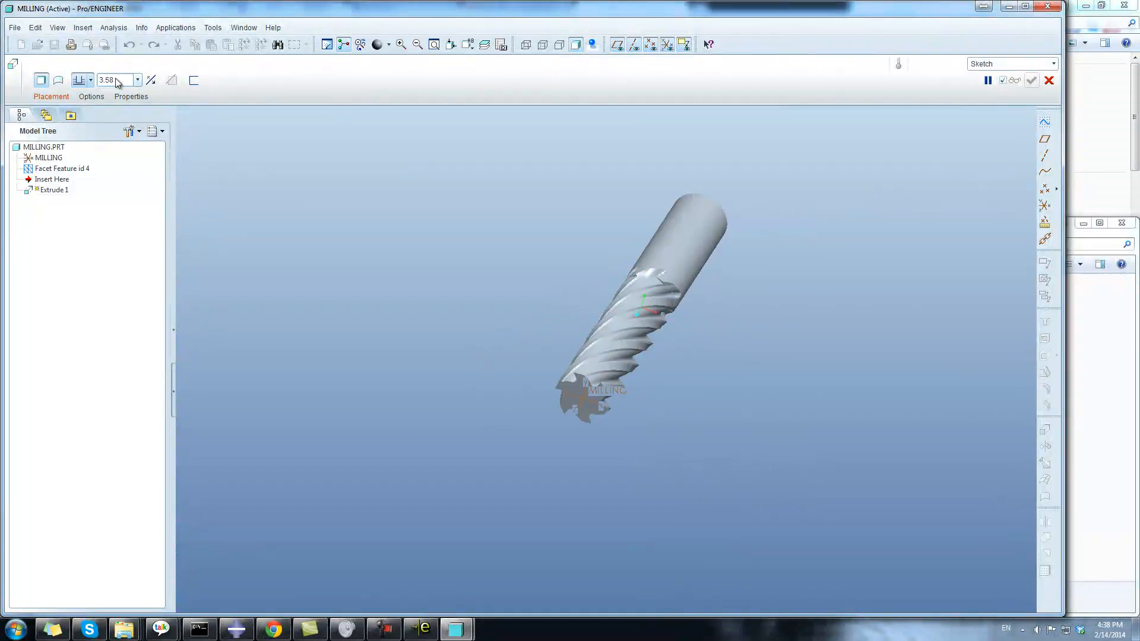
pyautogui.click(14, 27)
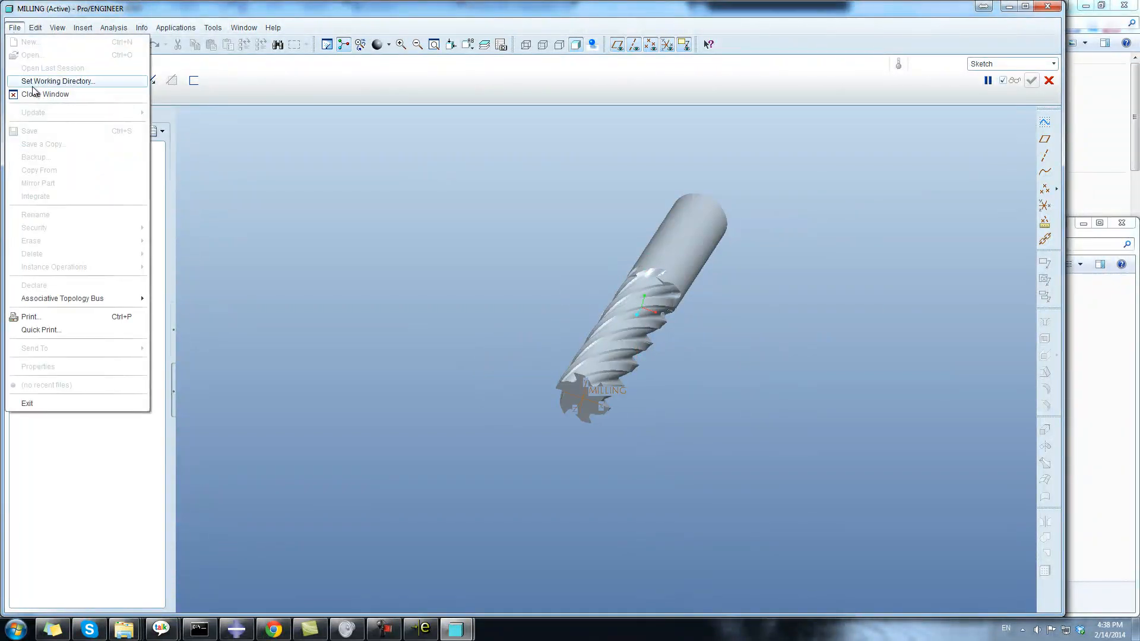
pyautogui.click(384, 254)
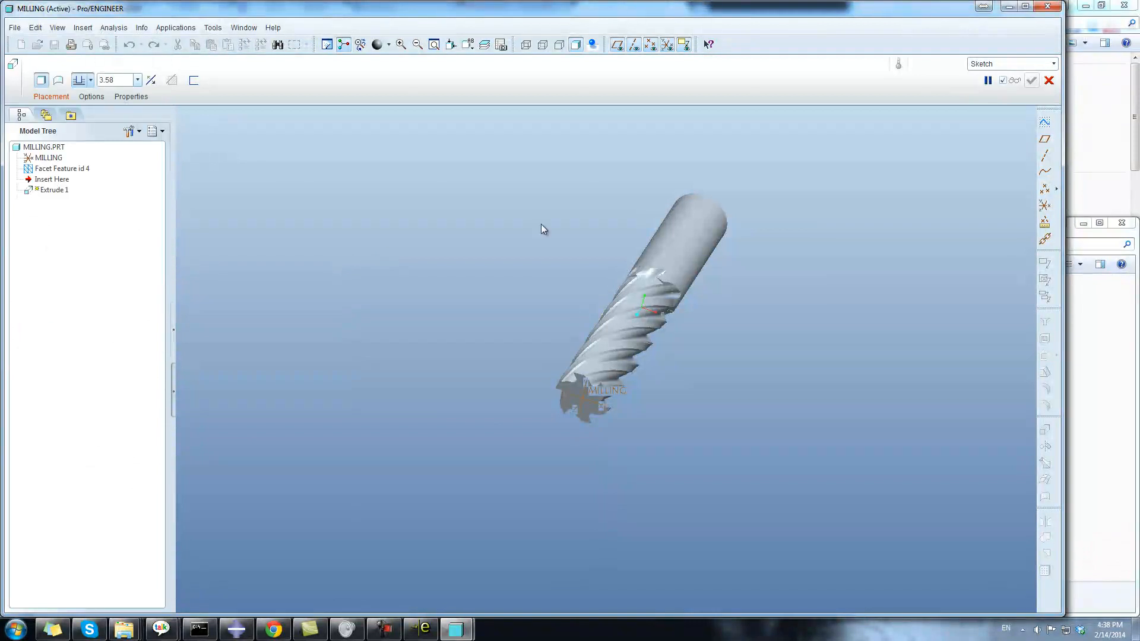
pyautogui.click(1049, 80)
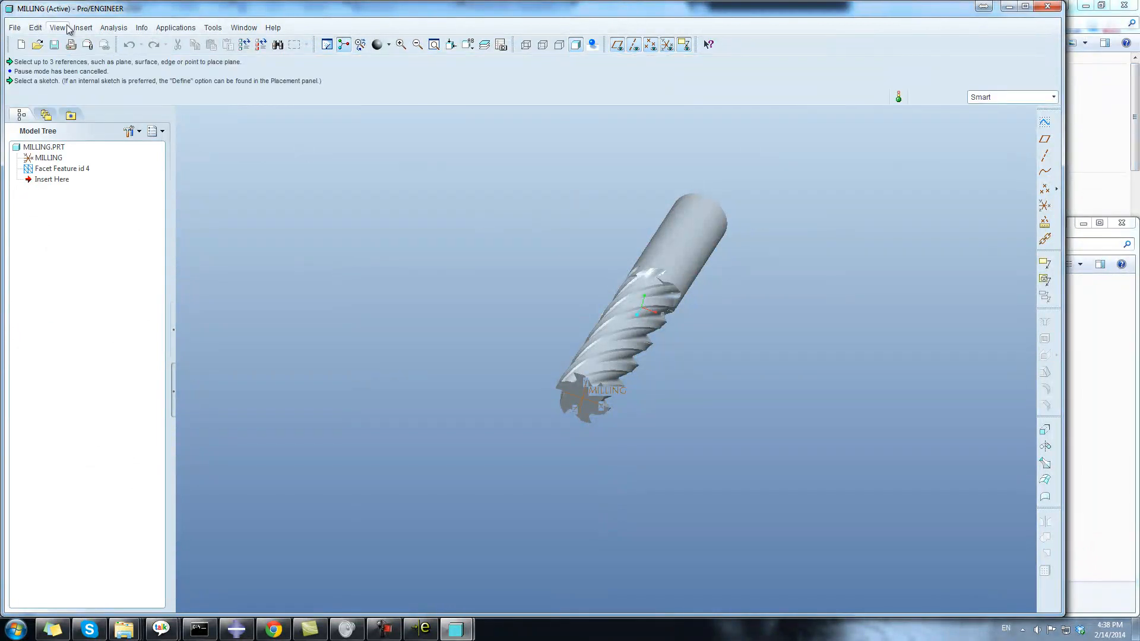
# Step: Save a copy of the milling part as milling1 in D:\dmk, keeping the Part (*.prt) type
pyautogui.click(14, 28)
pyautogui.click(47, 123)
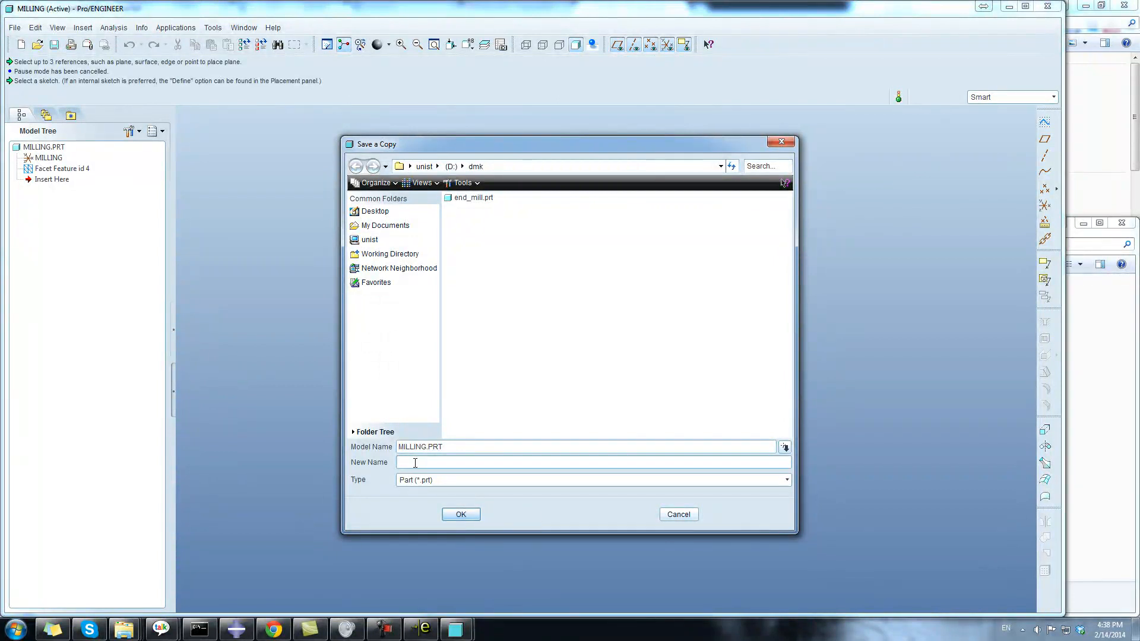
pyautogui.write('milling')
pyautogui.click(460, 514)
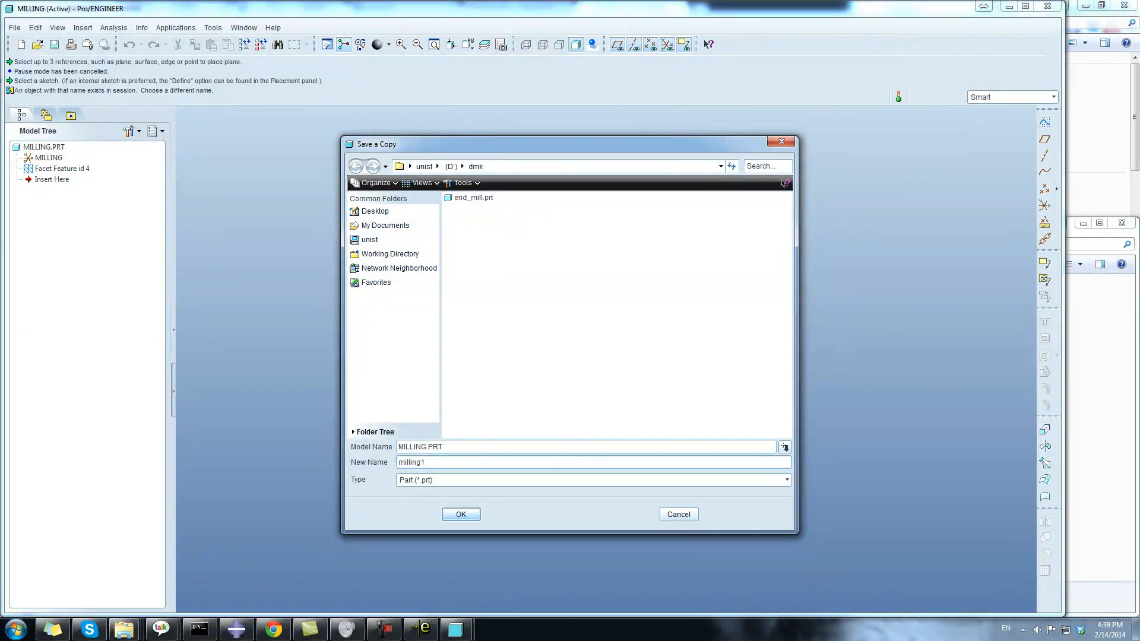
pyautogui.click(459, 515)
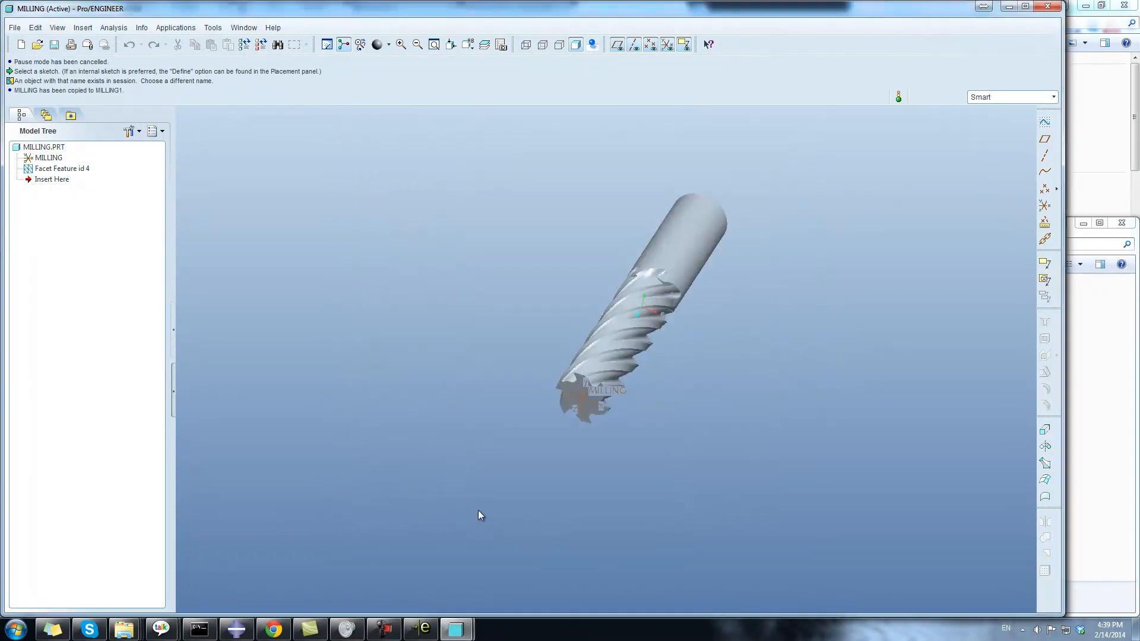
pyautogui.click(82, 30)
pyautogui.click(98, 138)
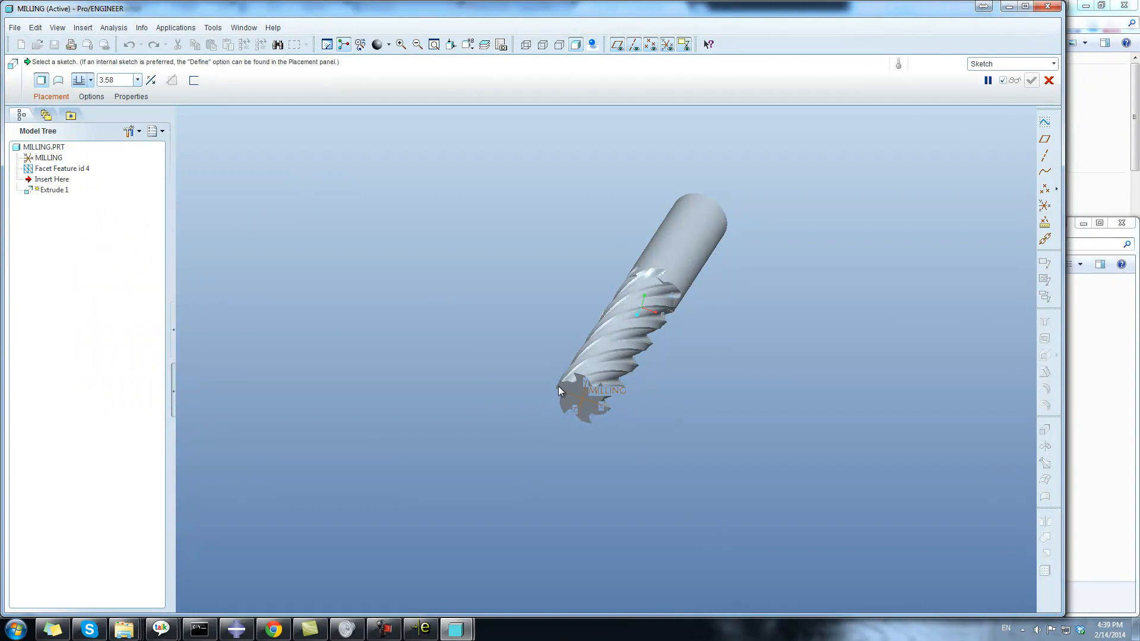
pyautogui.rightClick(469, 356)
pyautogui.click(510, 360)
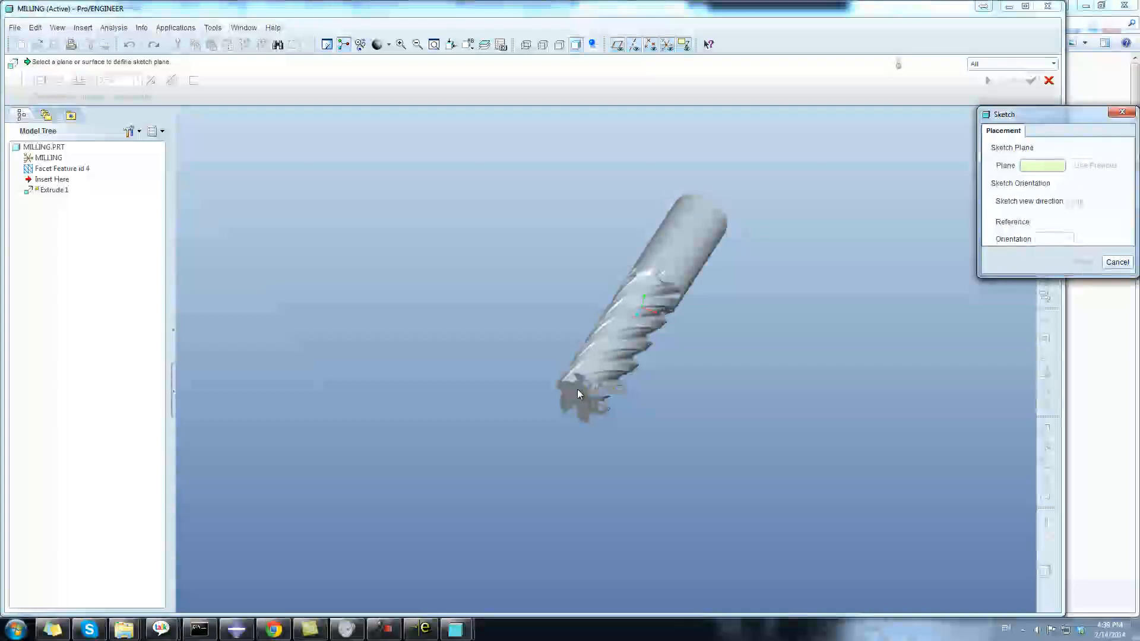
pyautogui.click(1115, 262)
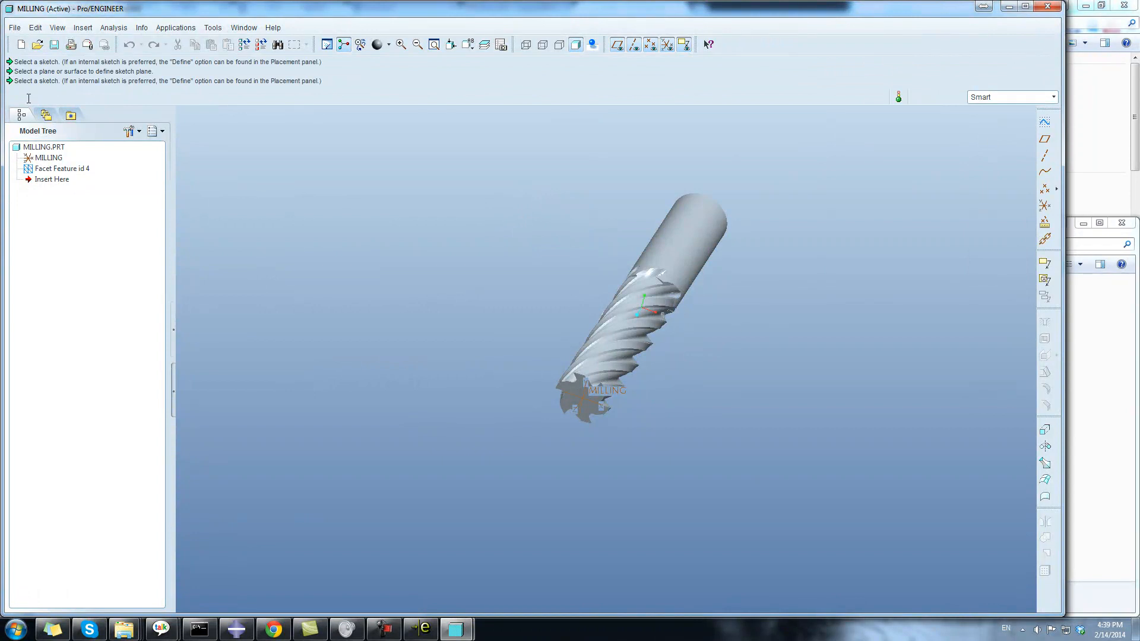
# Step: Open the copied part milling1.prt from D:\dmk
pyautogui.click(36, 44)
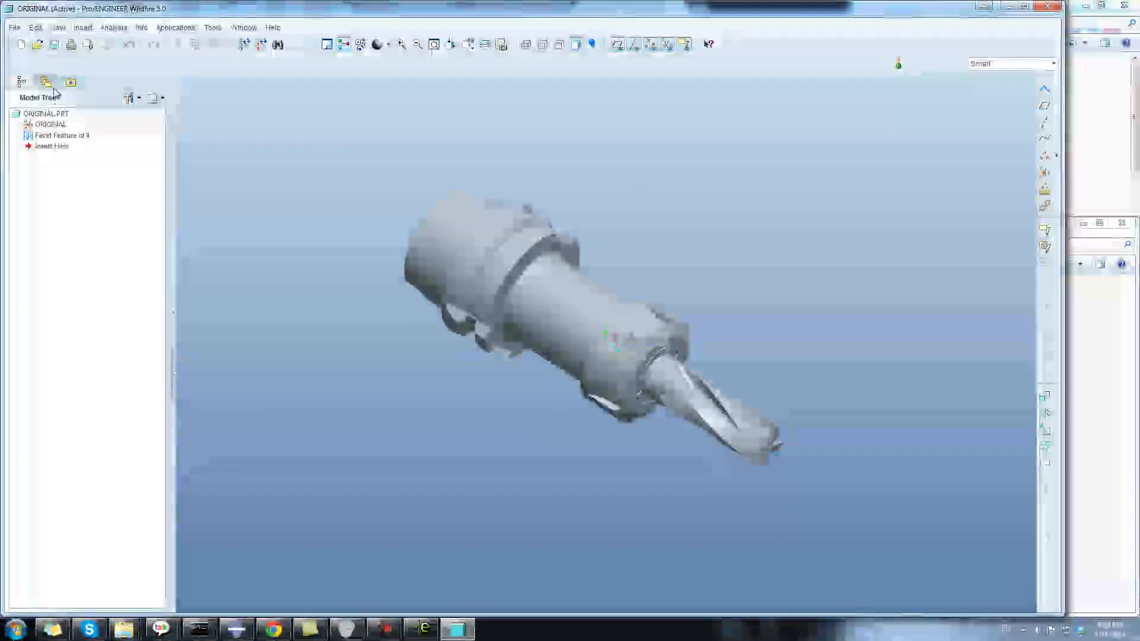
pyautogui.click(37, 44)
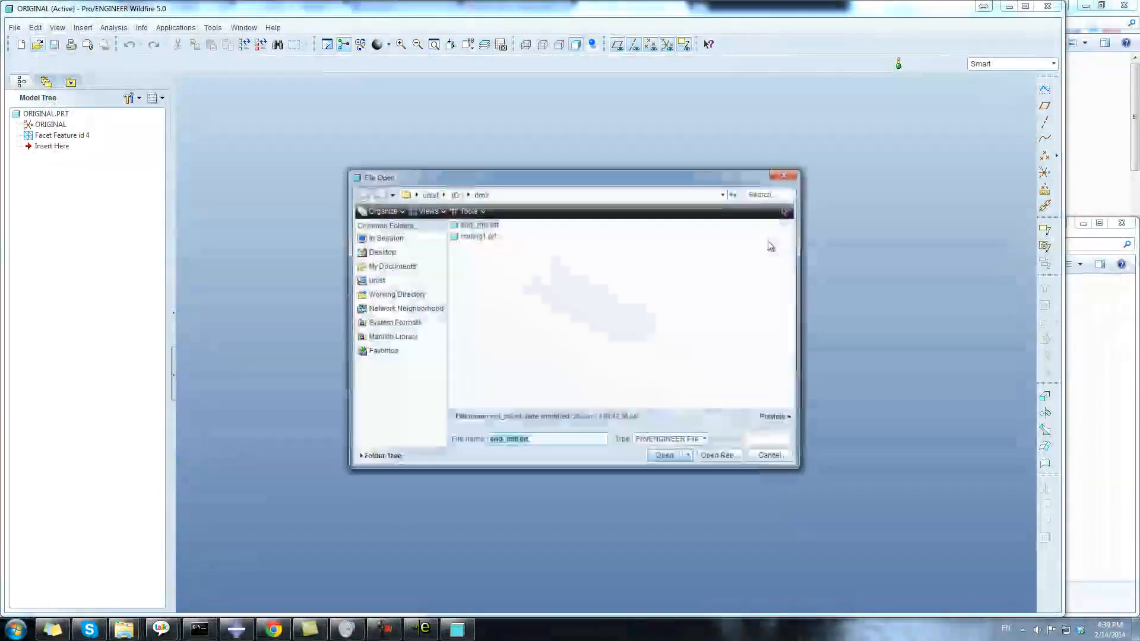
pyautogui.click(479, 237)
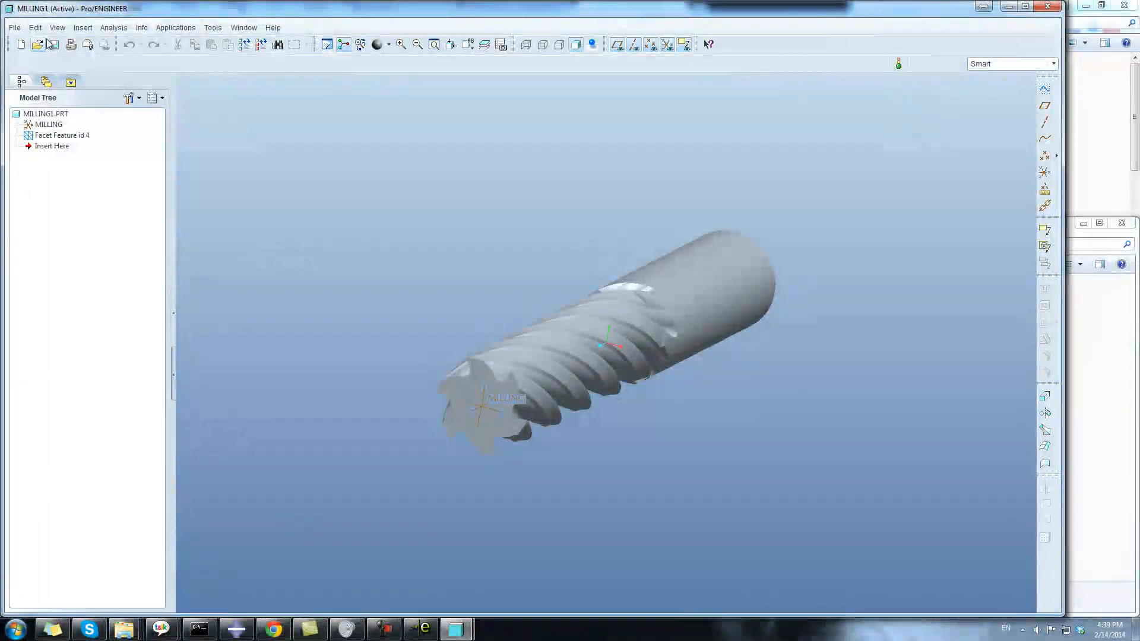
# Step: Try to start an extrusion on the milling1 part with a sketch plane on the cutter's end face, and cancel it
pyautogui.click(81, 28)
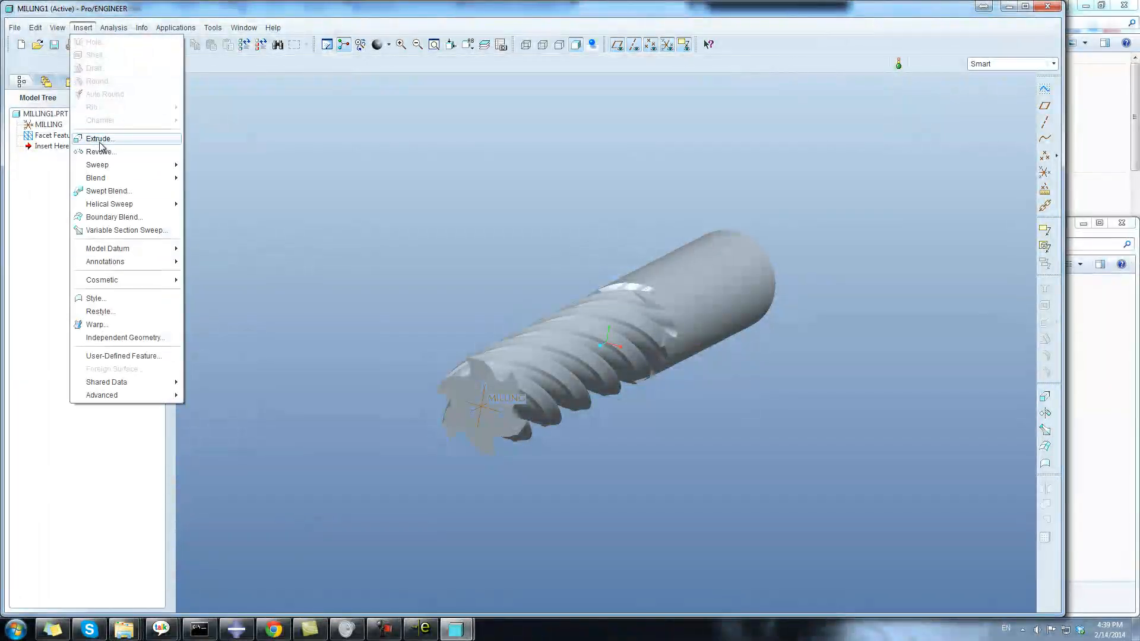
pyautogui.click(98, 139)
pyautogui.rightClick(342, 320)
pyautogui.click(373, 323)
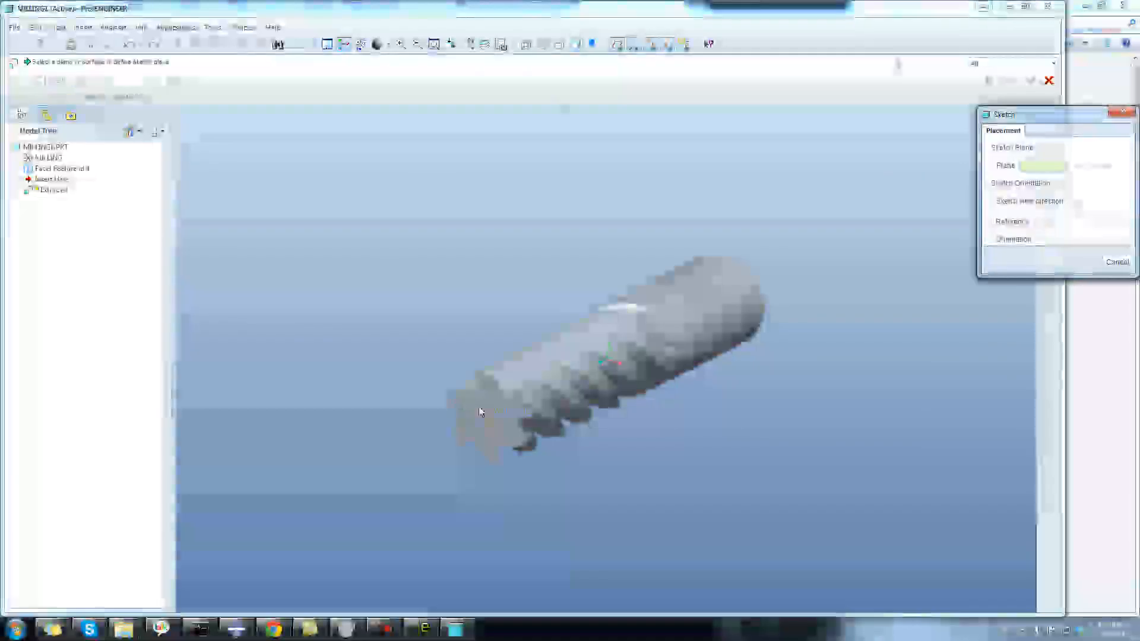
pyautogui.moveTo(629, 404); pyautogui.dragTo(578, 320, button='middle')
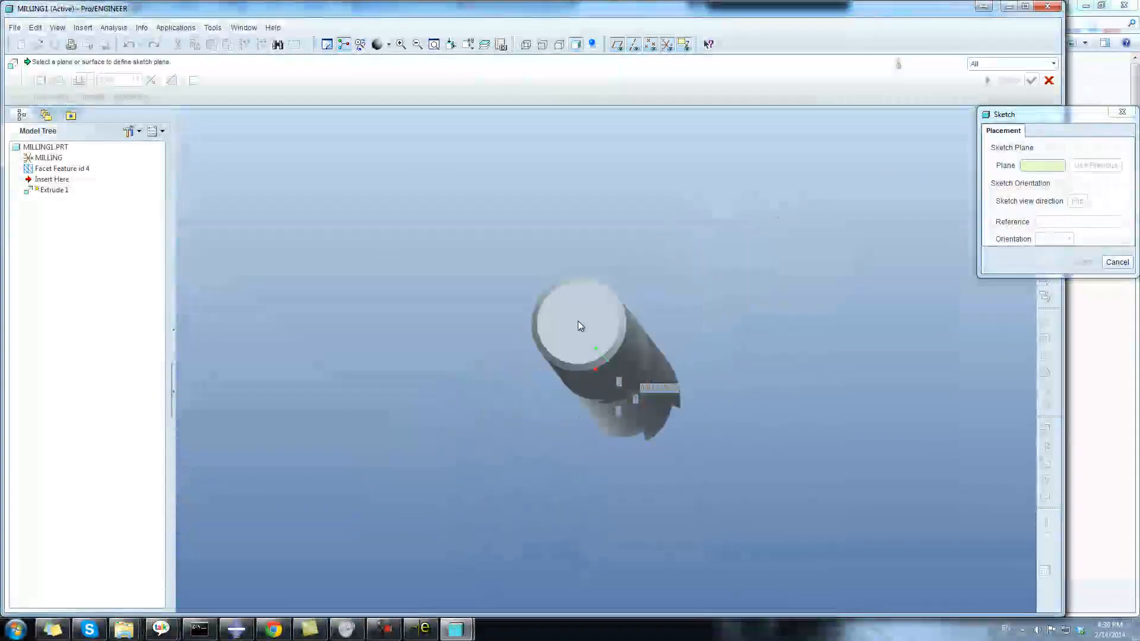
pyautogui.click(1122, 265)
pyautogui.click(1048, 81)
# Step: Try to create a datum plane on the flat end of the cutter's shank using facet references, and cancel it
pyautogui.moveTo(683, 262); pyautogui.dragTo(789, 234, button='middle')
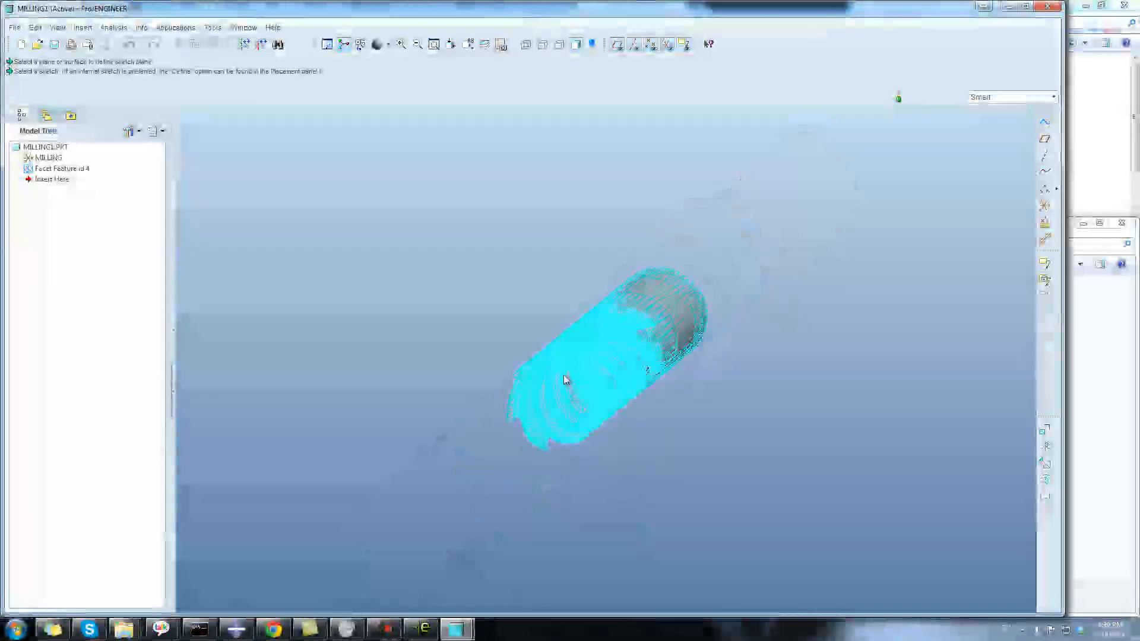
pyautogui.moveTo(607, 401); pyautogui.dragTo(997, 165, button='middle')
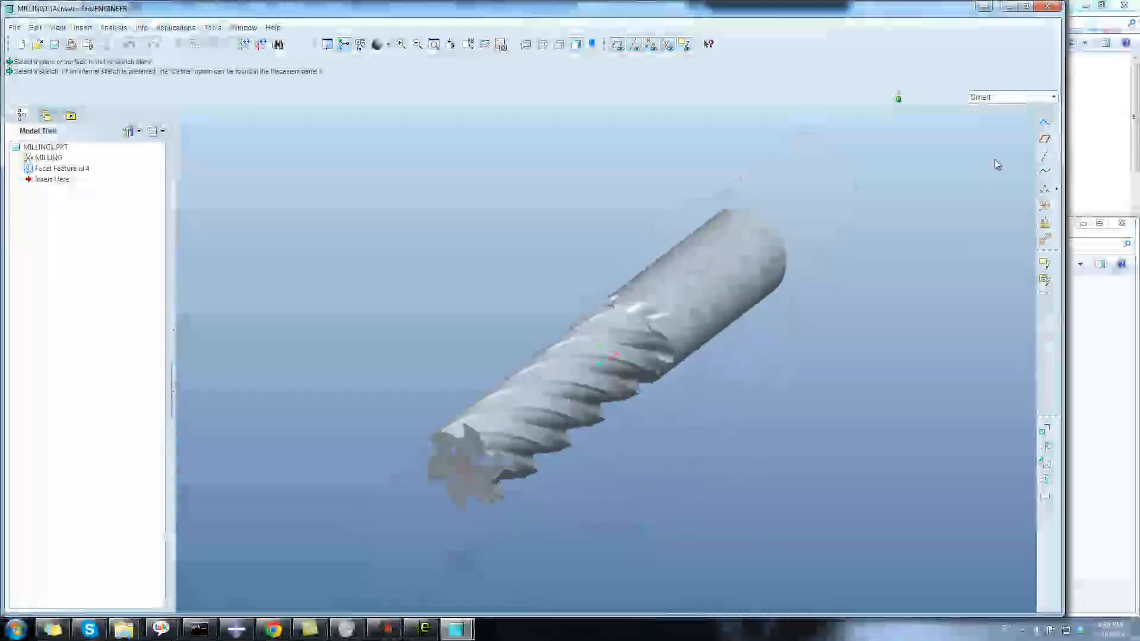
pyautogui.click(1044, 141)
pyautogui.moveTo(806, 235); pyautogui.dragTo(674, 292, button='middle')
pyautogui.click(674, 292)
pyautogui.moveTo(801, 323); pyautogui.dragTo(761, 253, button='middle')
pyautogui.click(759, 189)
pyautogui.click(799, 219)
pyautogui.click(787, 217)
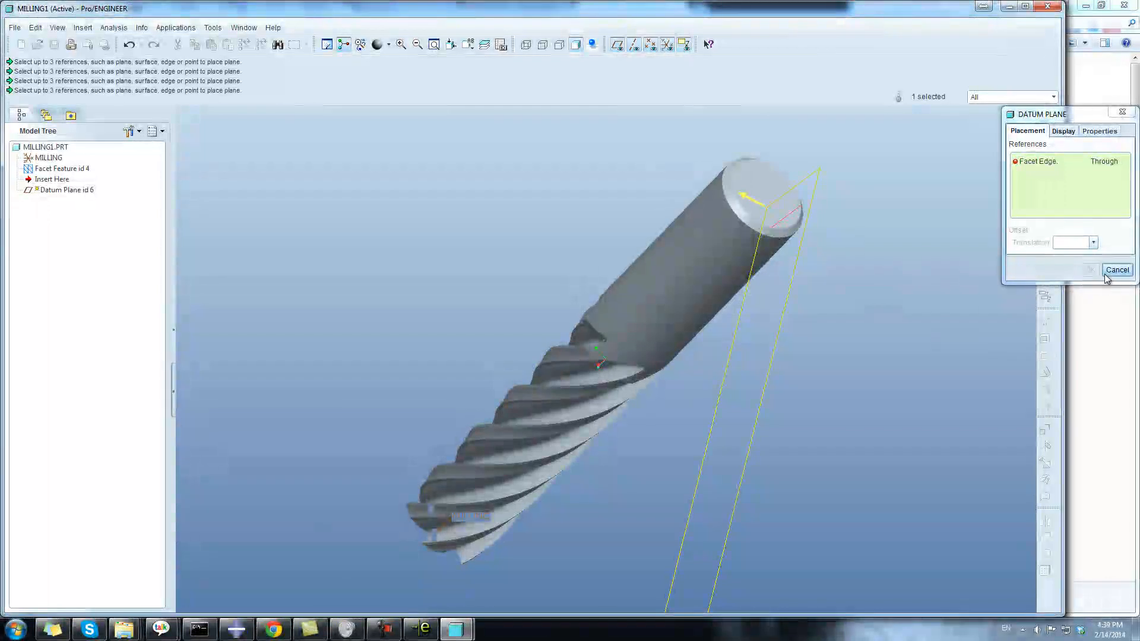
pyautogui.click(1117, 269)
pyautogui.click(604, 342)
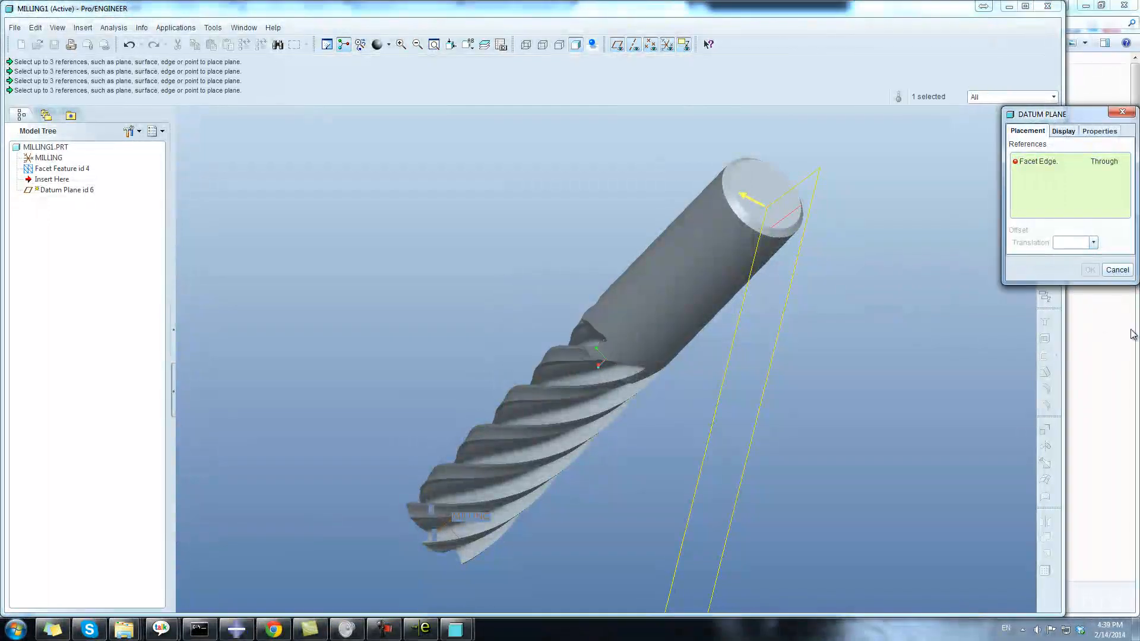
pyautogui.click(1120, 271)
pyautogui.click(549, 341)
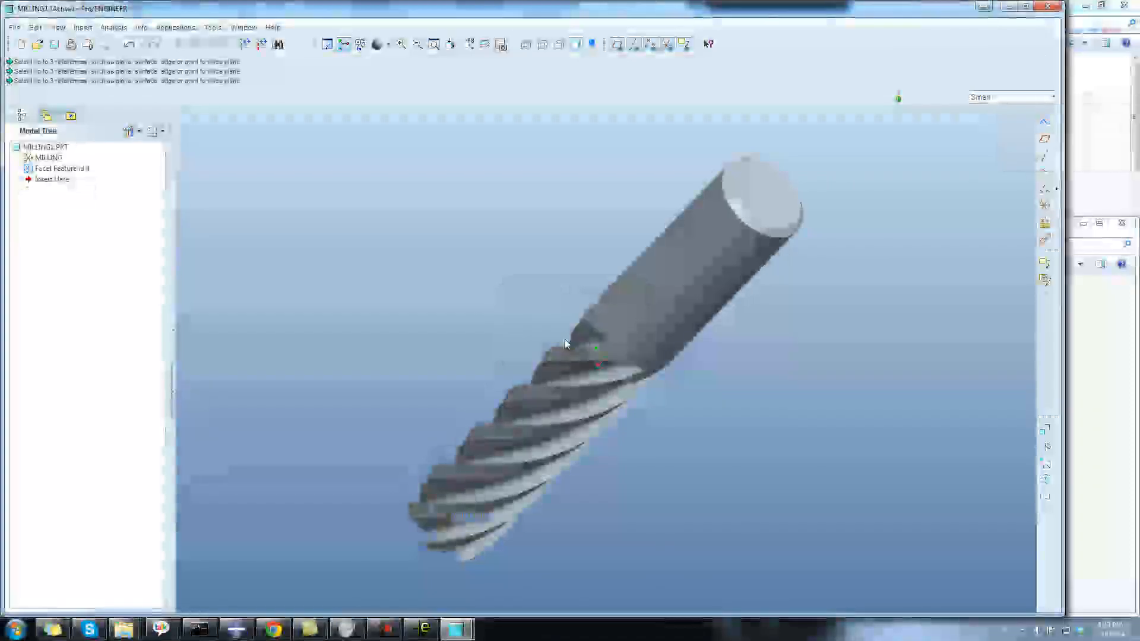
# Step: Close the milling1 and original models and exit Pro/ENGINEER without saving
pyautogui.click(1046, 7)
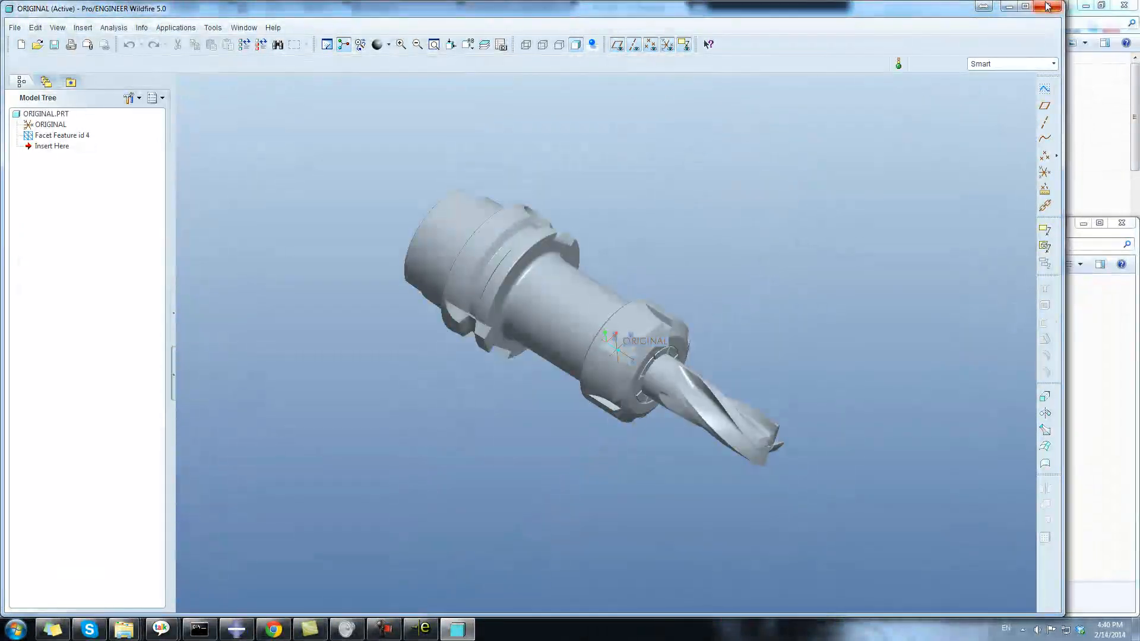
pyautogui.click(1047, 6)
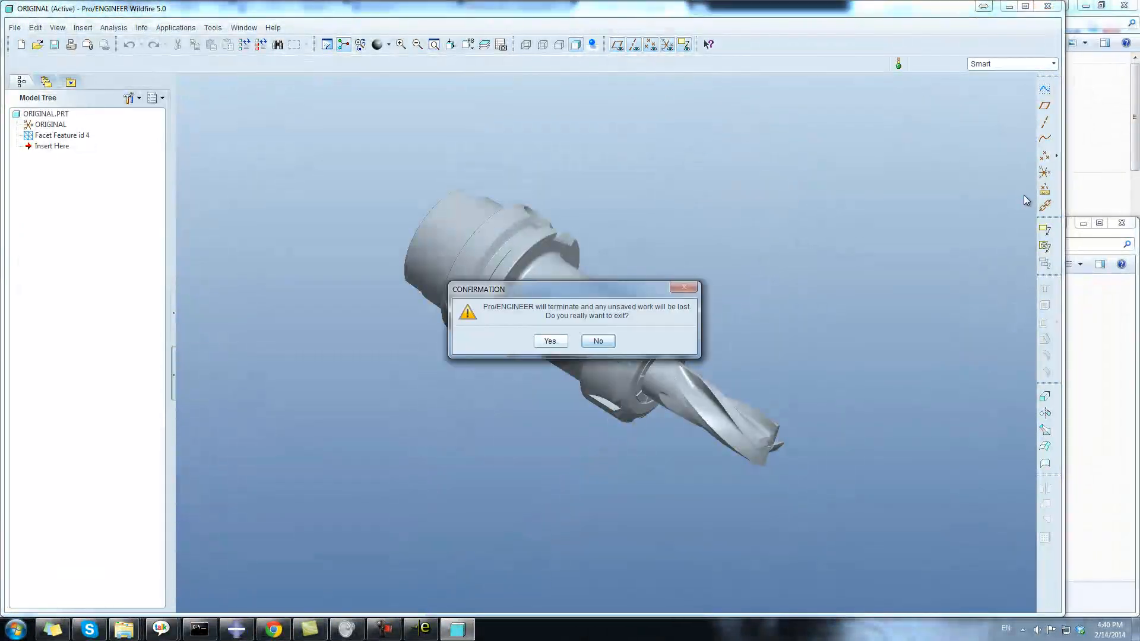
pyautogui.click(596, 341)
pyautogui.click(1045, 7)
pyautogui.click(553, 342)
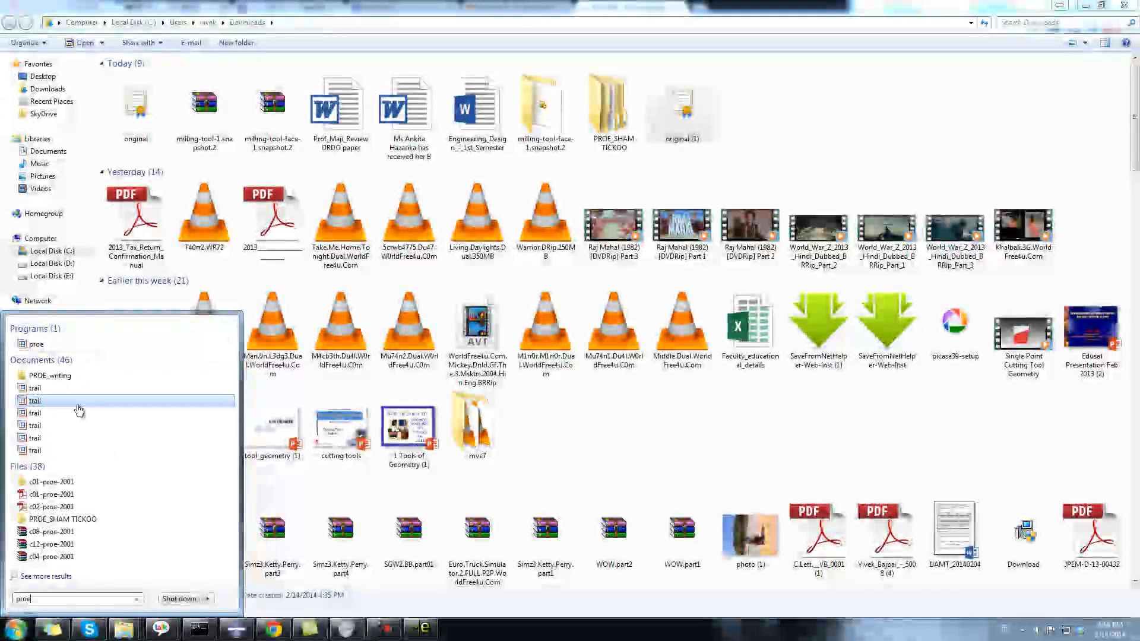
# Step: Relaunch Pro/ENGINEER and choose the PROE_writing folder in Documents as the startup directory
pyautogui.click(40, 347)
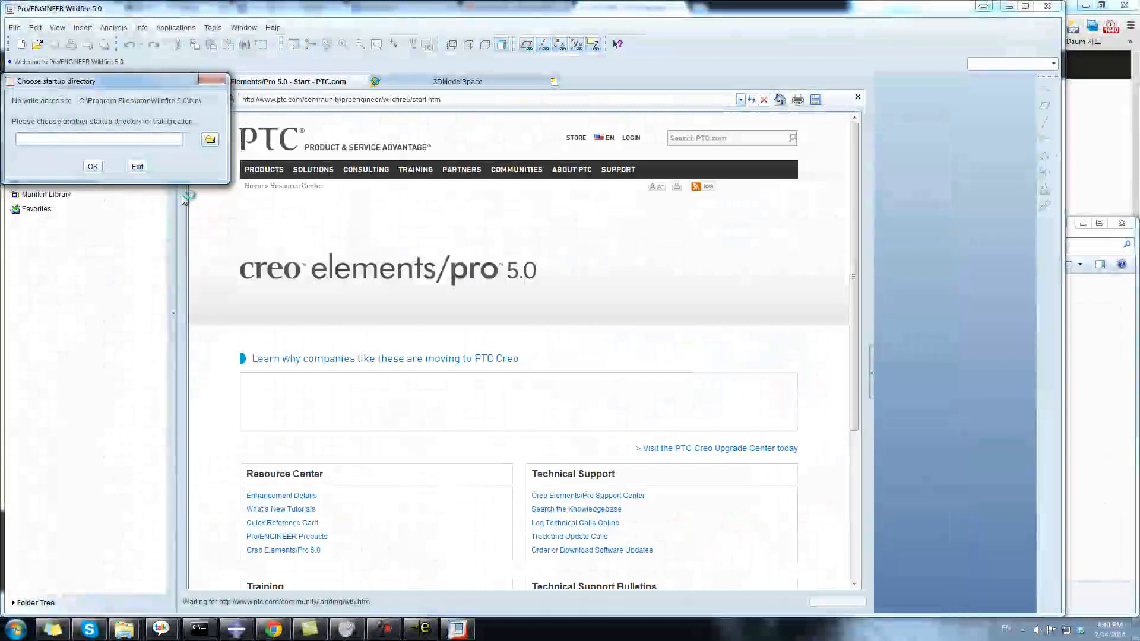
pyautogui.click(210, 140)
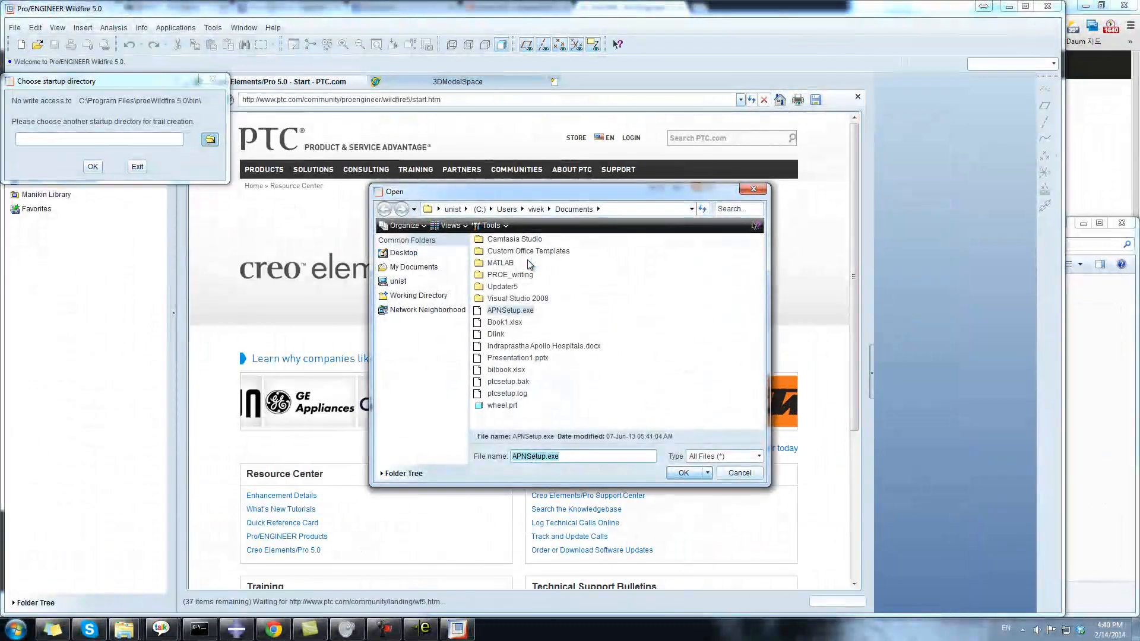
pyautogui.doubleClick(510, 275)
pyautogui.click(683, 473)
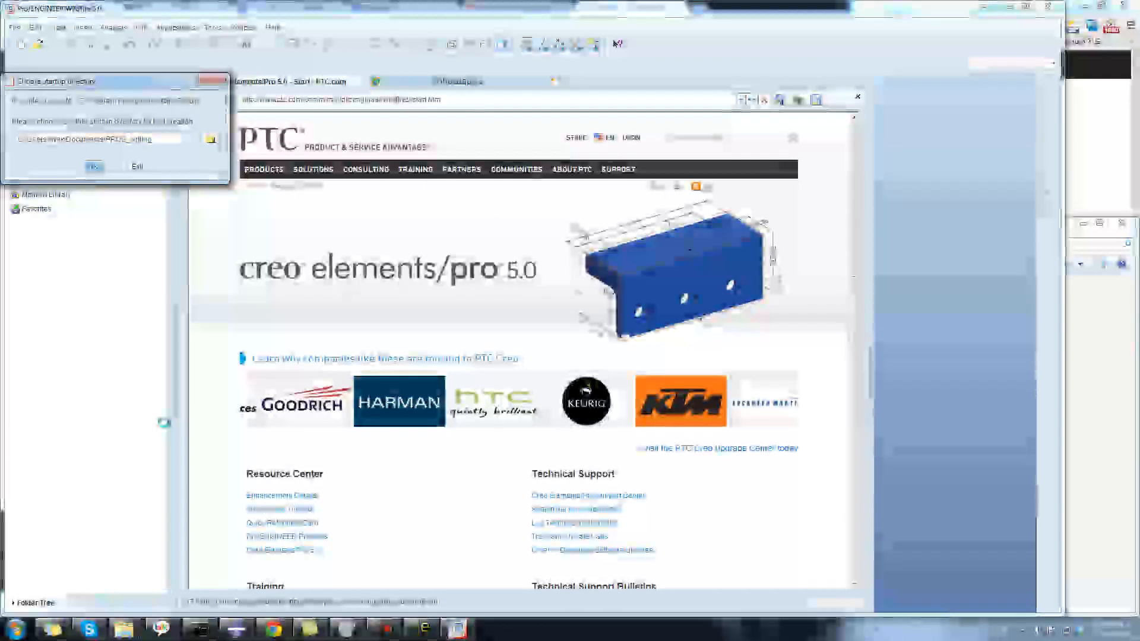
# Step: Switch to Abaqus/CAE, cancel the open part import and delete the wheel part from Model-1
pyautogui.click(237, 631)
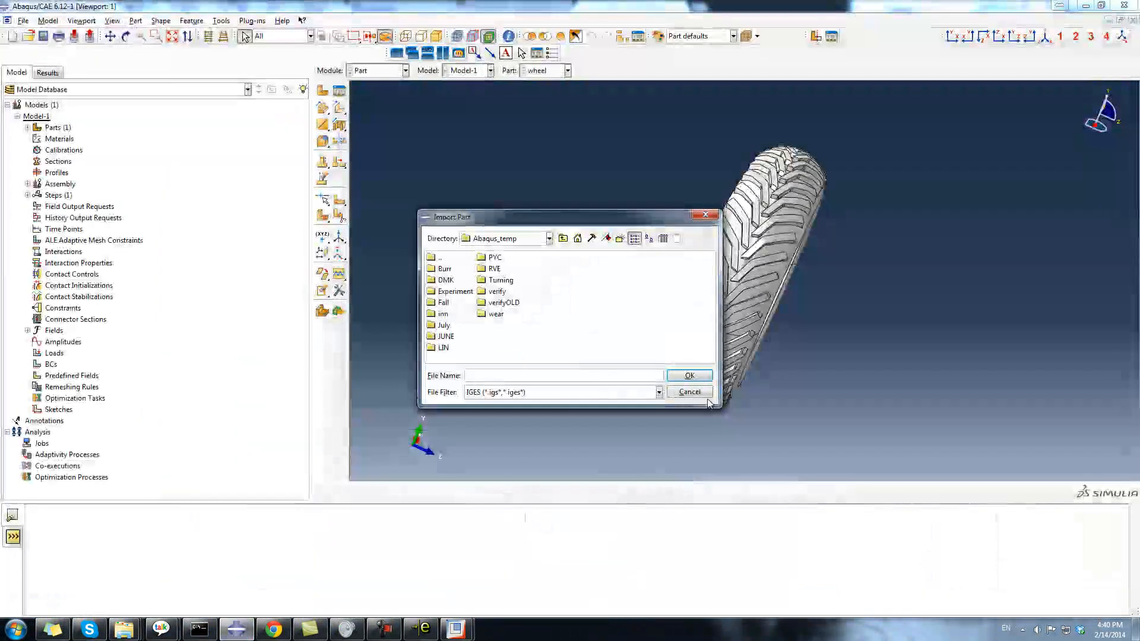
pyautogui.click(689, 392)
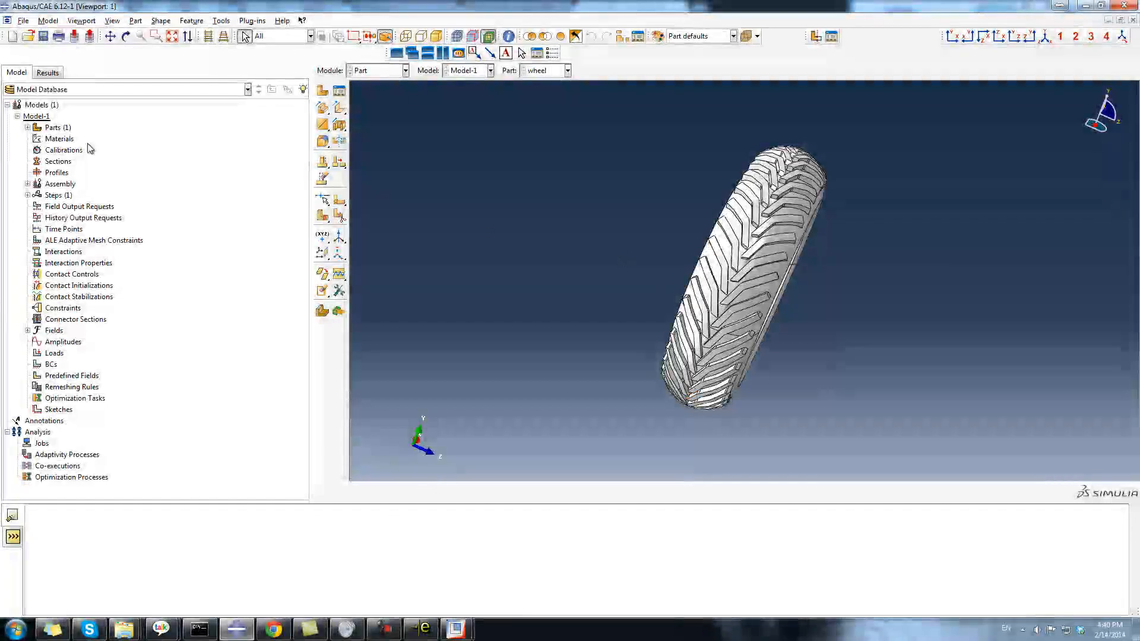
pyautogui.click(26, 128)
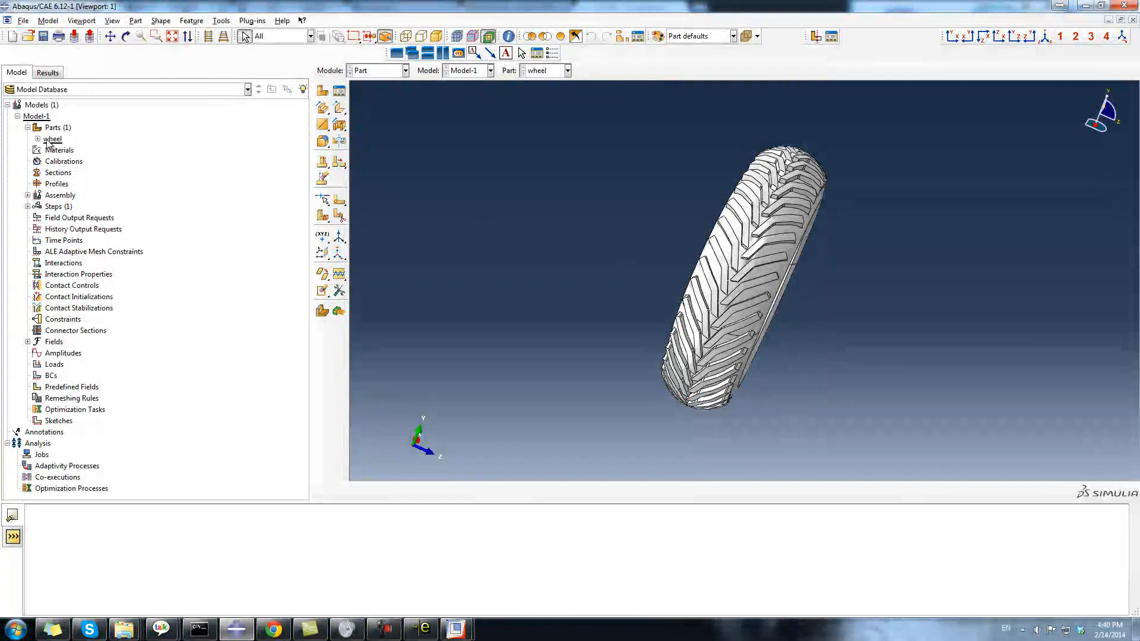
pyautogui.rightClick(46, 140)
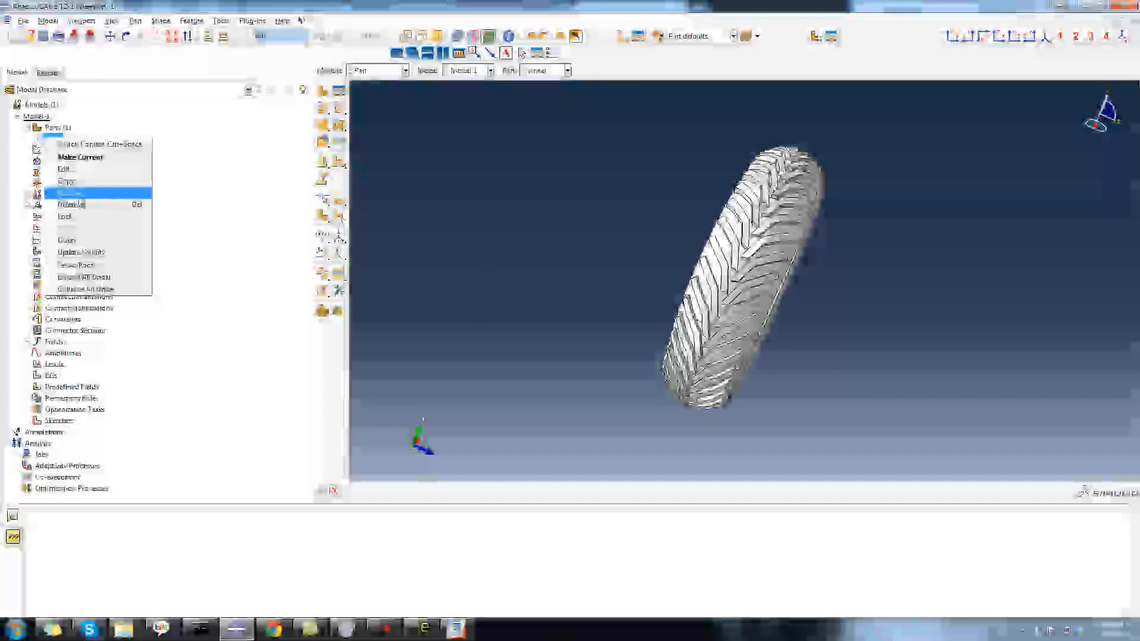
pyautogui.click(69, 204)
pyautogui.click(547, 328)
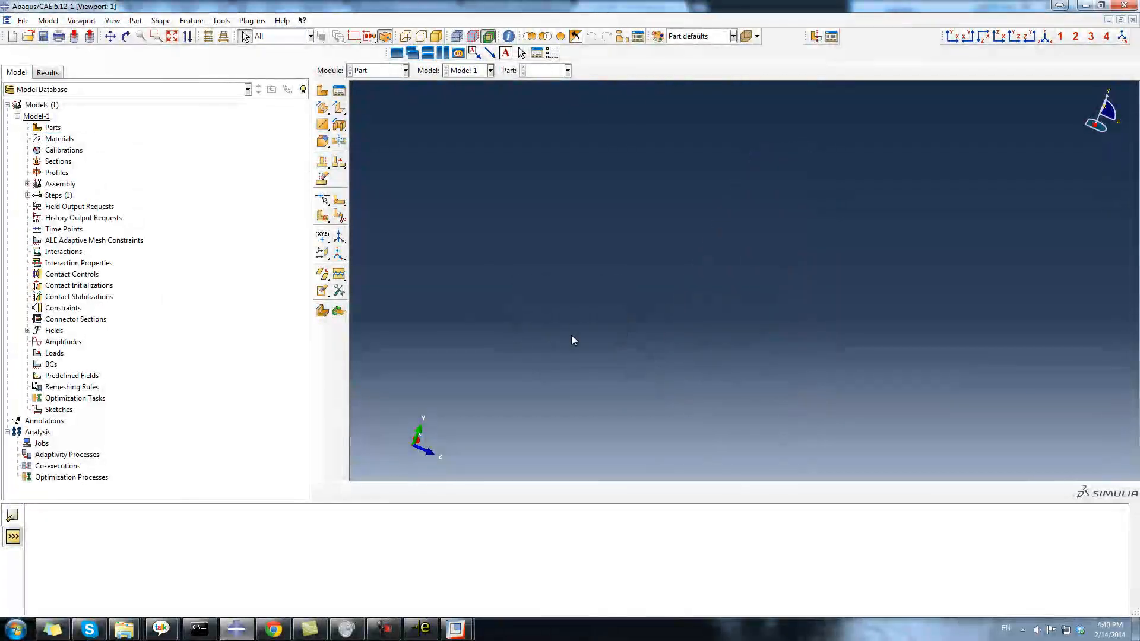
pyautogui.moveTo(461, 633)
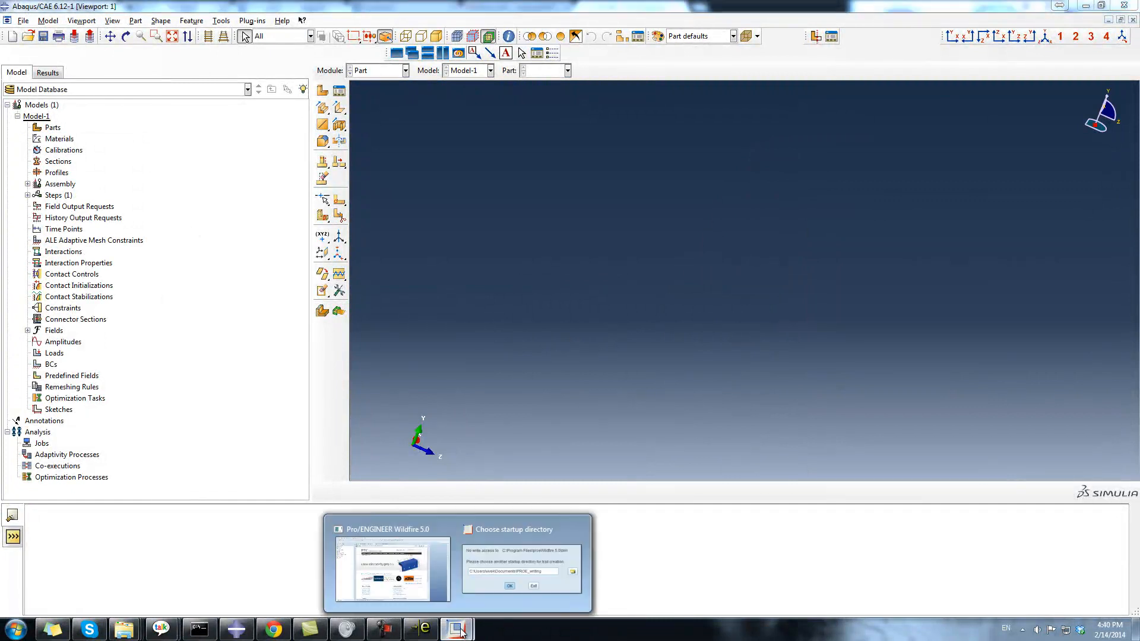
pyautogui.click(521, 566)
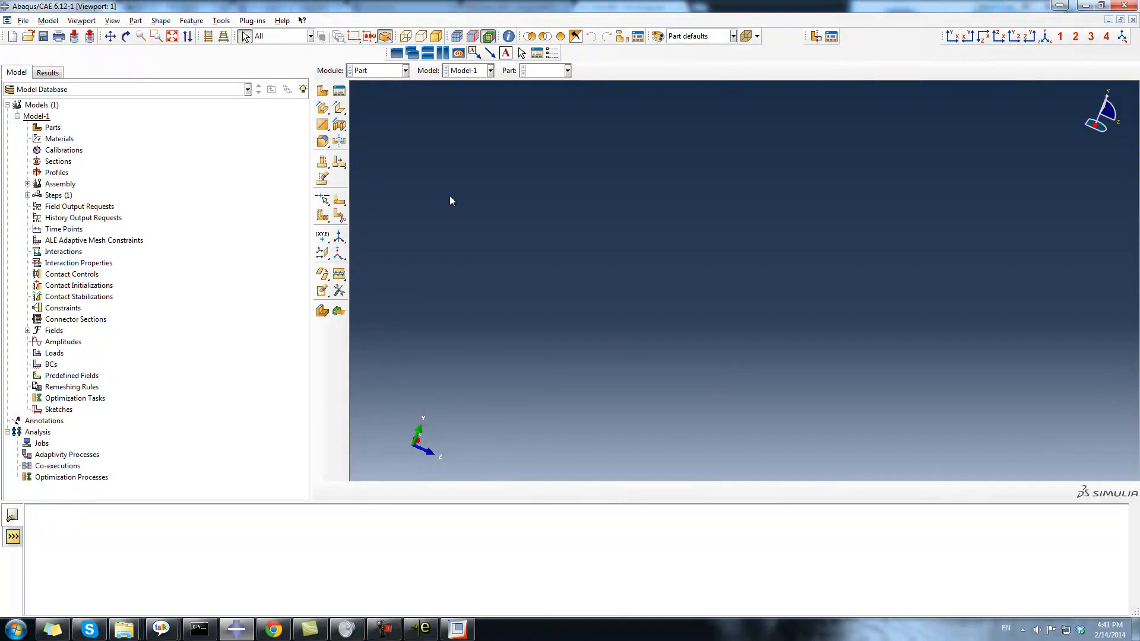
pyautogui.click(30, 38)
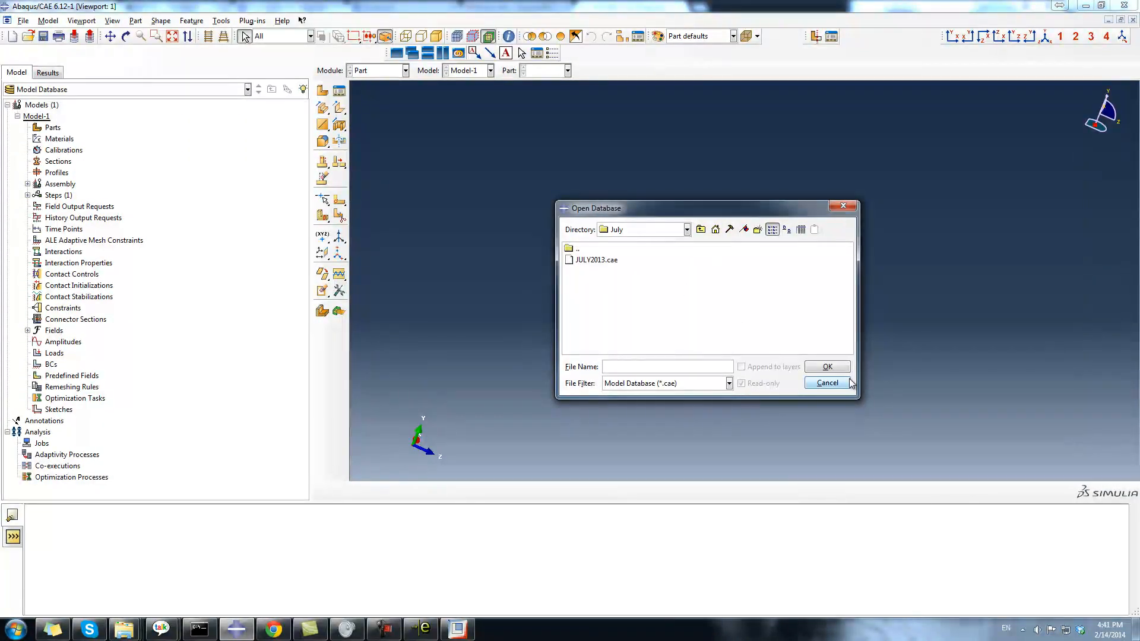
pyautogui.click(848, 382)
# Step: Set the Abaqus work directory to D:\dmk
pyautogui.click(23, 20)
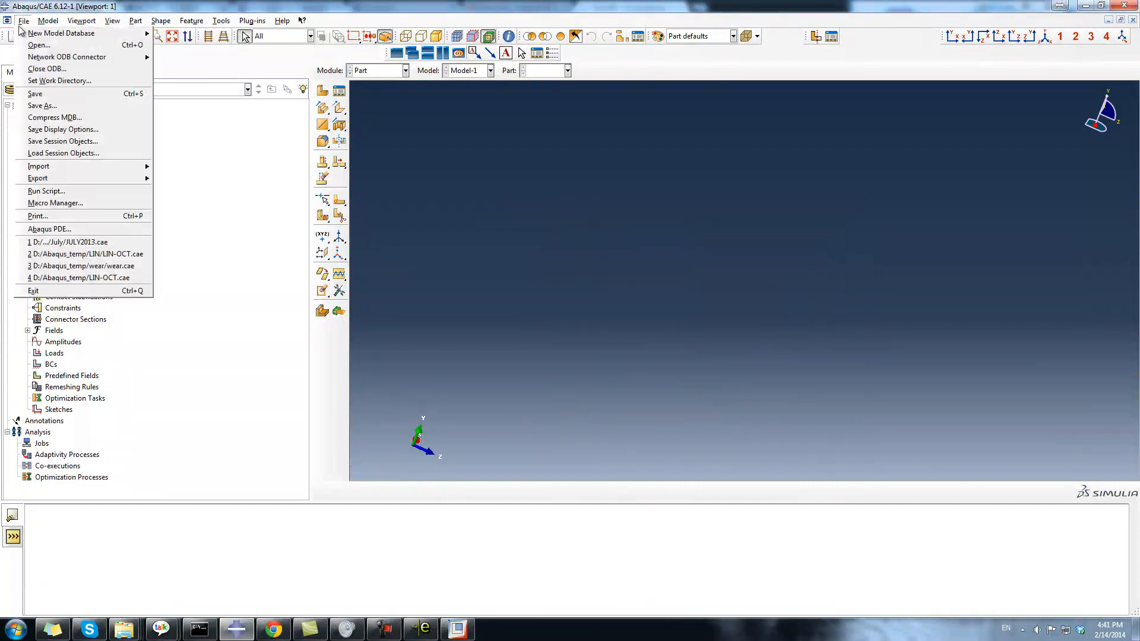
pyautogui.click(36, 81)
pyautogui.click(779, 304)
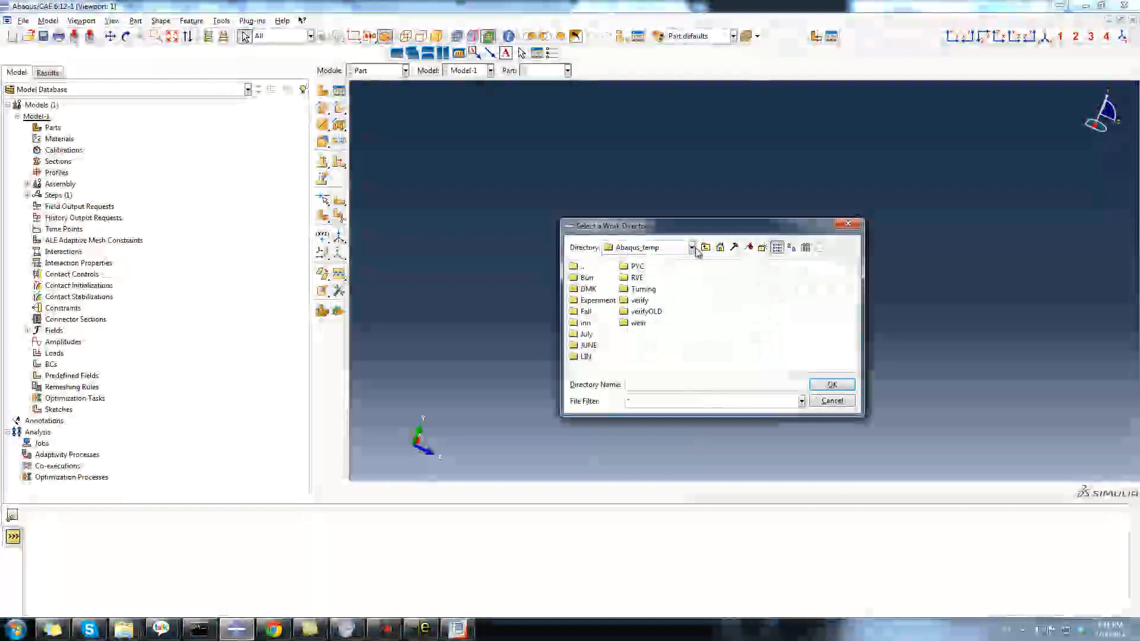
pyautogui.click(692, 248)
pyautogui.click(642, 279)
pyautogui.click(587, 301)
pyautogui.click(814, 386)
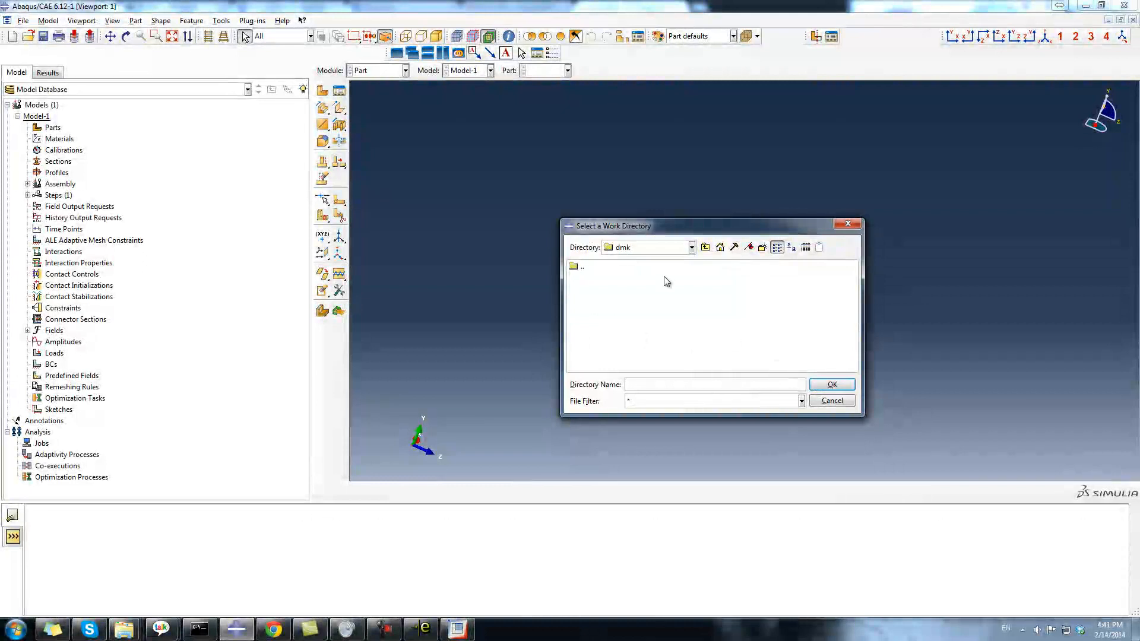
pyautogui.click(706, 247)
pyautogui.click(588, 301)
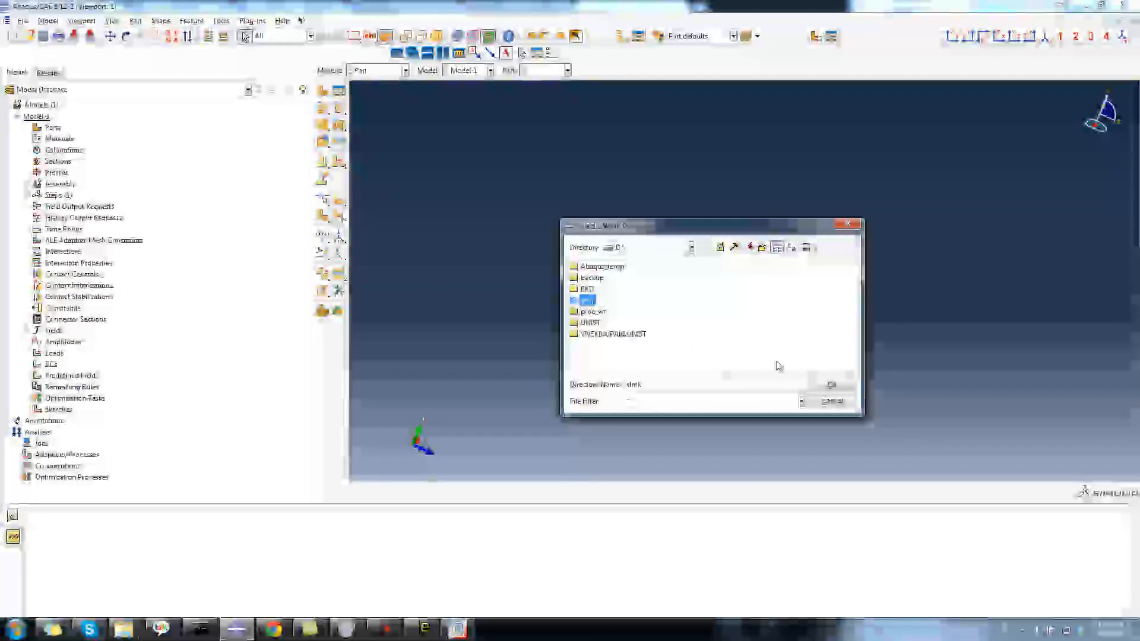
pyautogui.click(832, 384)
pyautogui.click(666, 355)
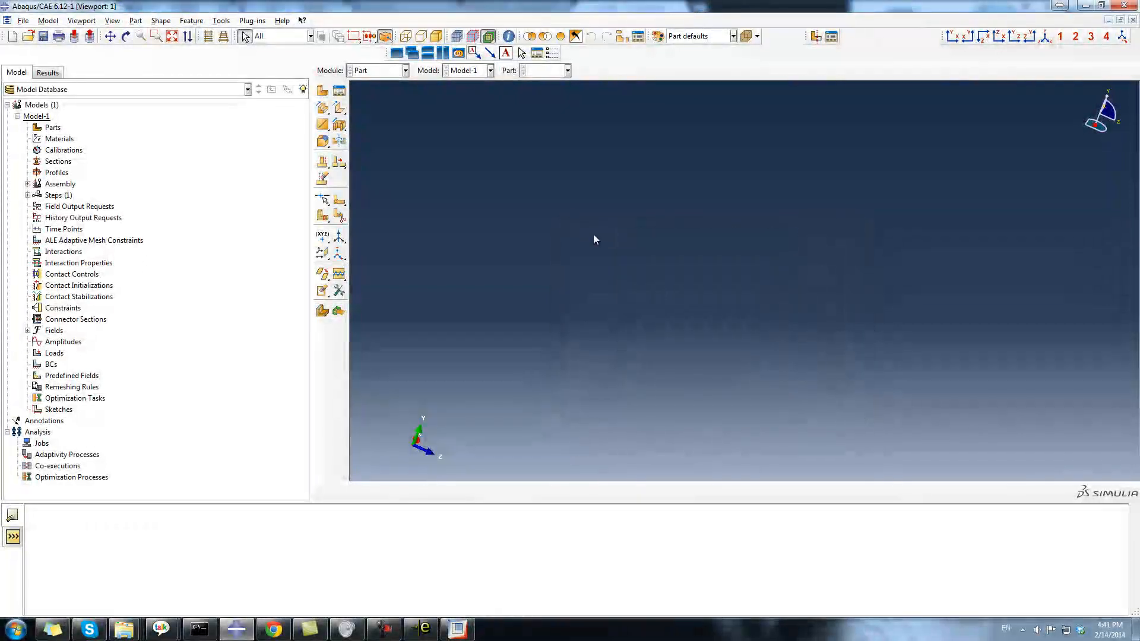
# Step: Look in D:\dmk for a database to open, check the available file filters and cancel
pyautogui.click(29, 37)
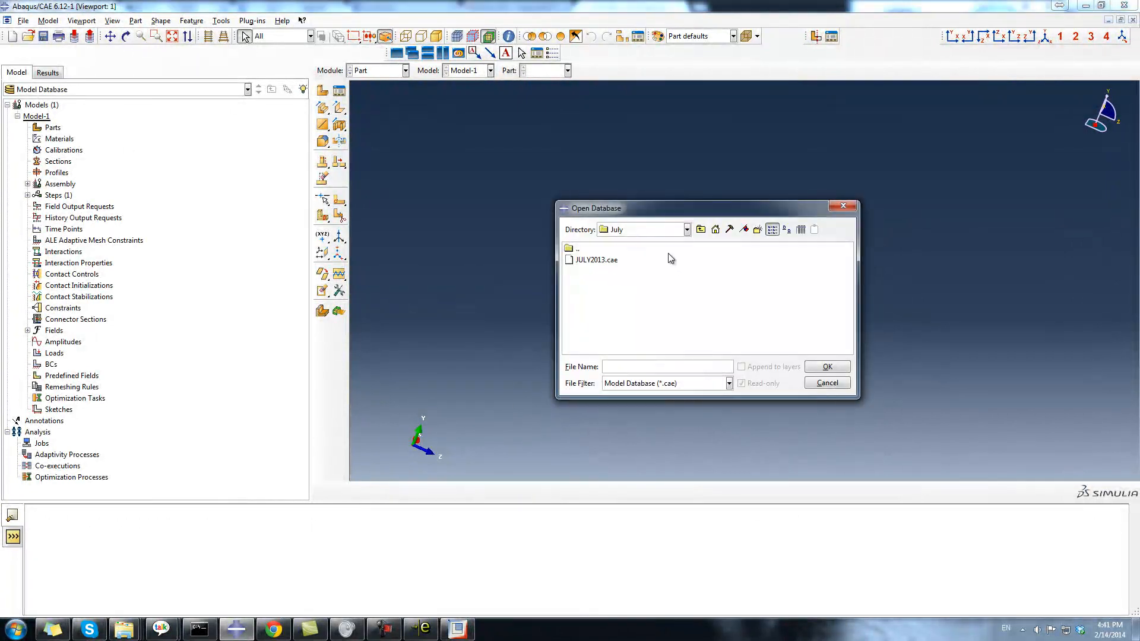
pyautogui.click(687, 229)
pyautogui.click(614, 252)
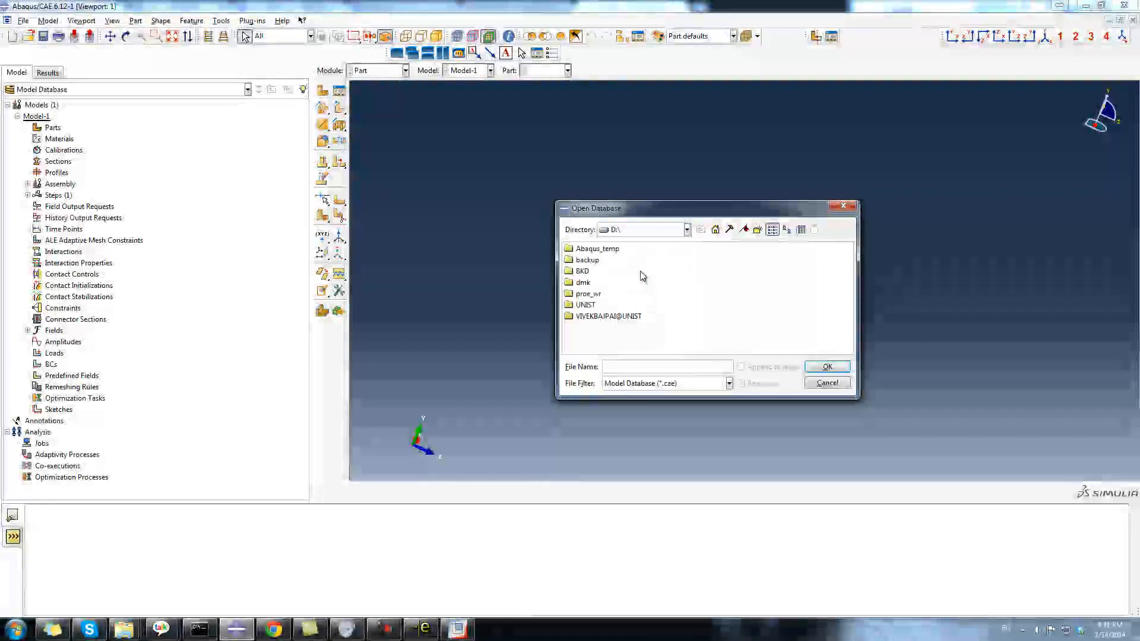
pyautogui.doubleClick(583, 282)
pyautogui.click(728, 383)
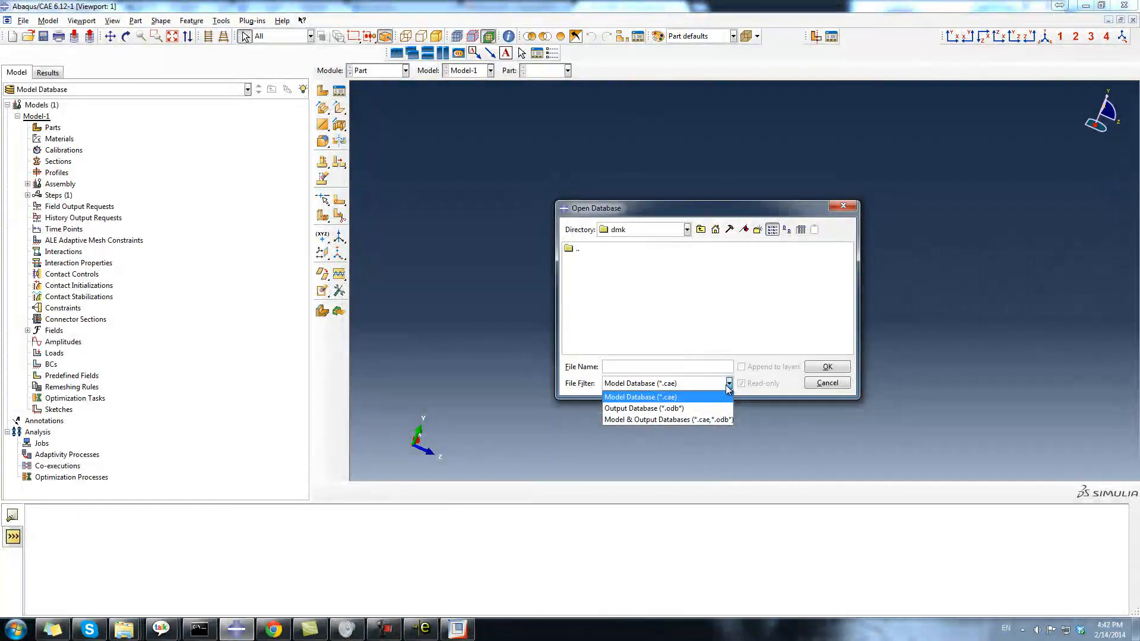
pyautogui.click(728, 384)
pyautogui.click(827, 383)
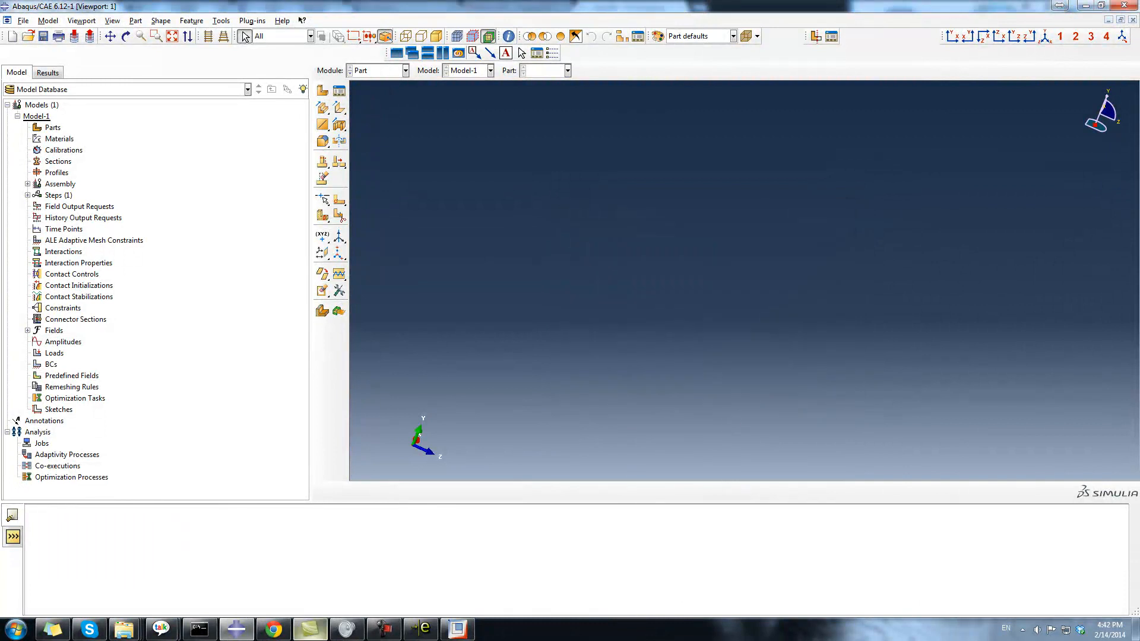
# Step: Switch to Pro/ENGINEER and set its working directory to D:\dmk
pyautogui.click(469, 630)
pyautogui.click(14, 28)
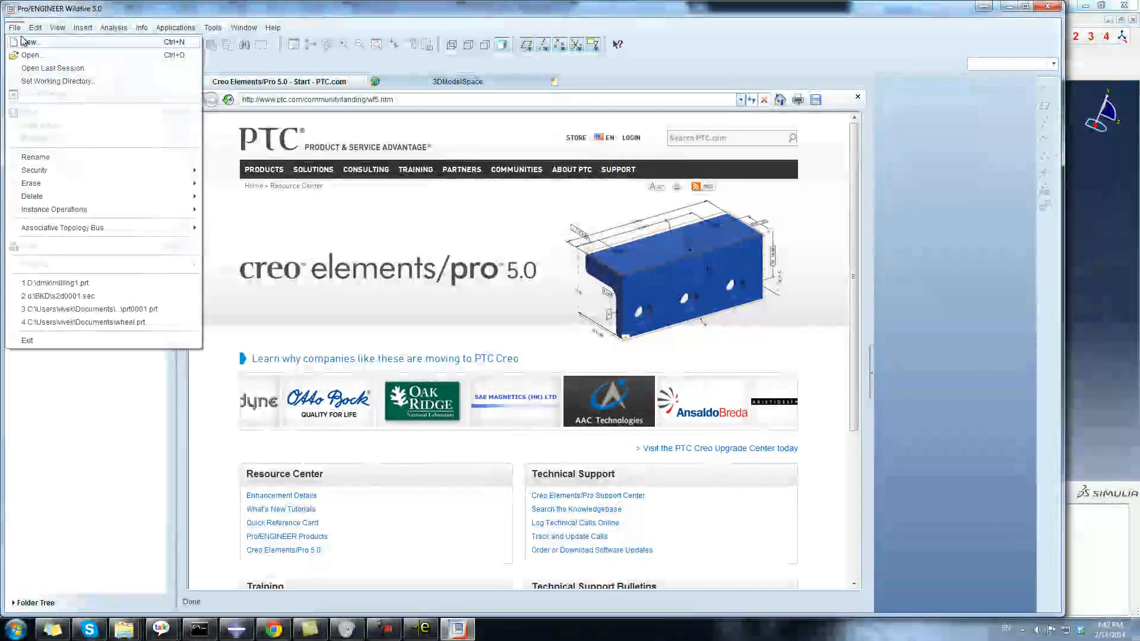
pyautogui.click(57, 81)
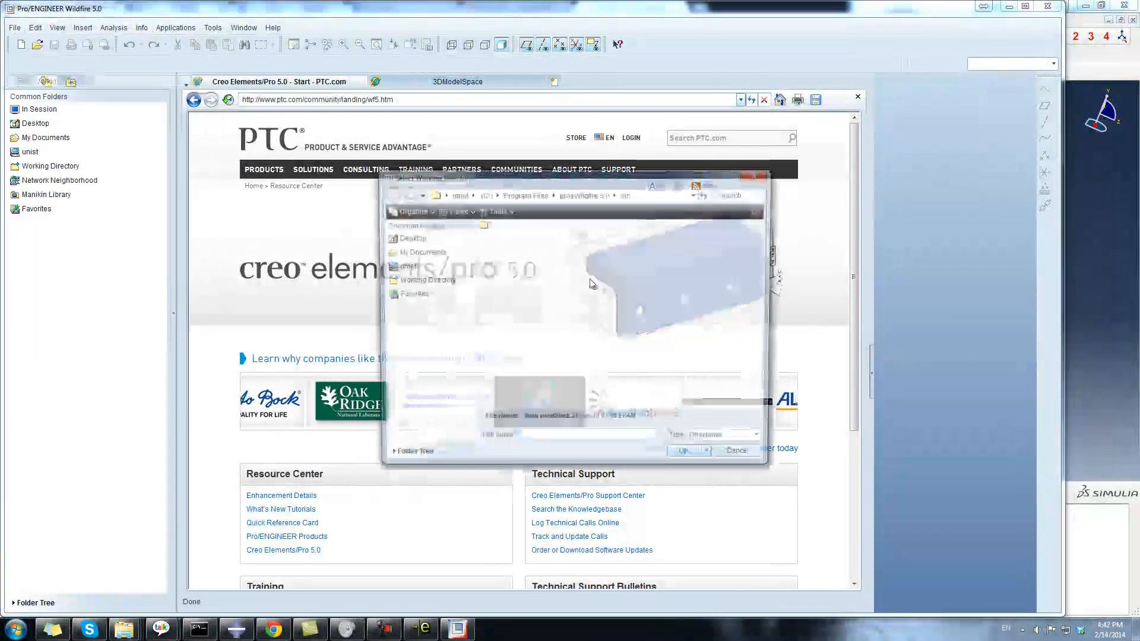
pyautogui.click(486, 195)
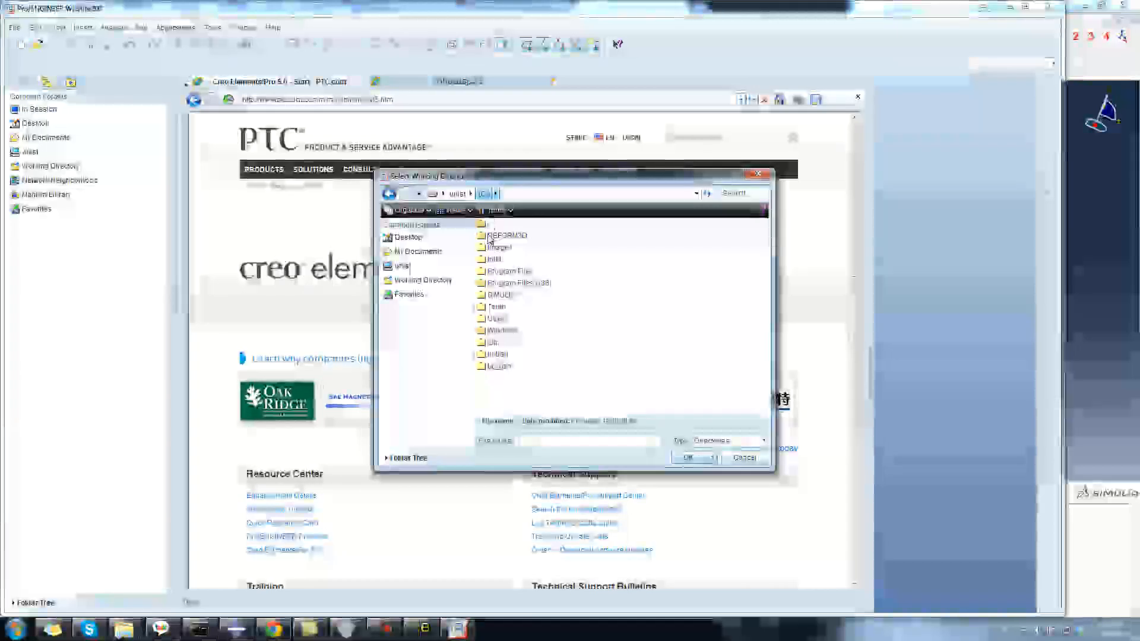
pyautogui.click(470, 193)
pyautogui.click(469, 224)
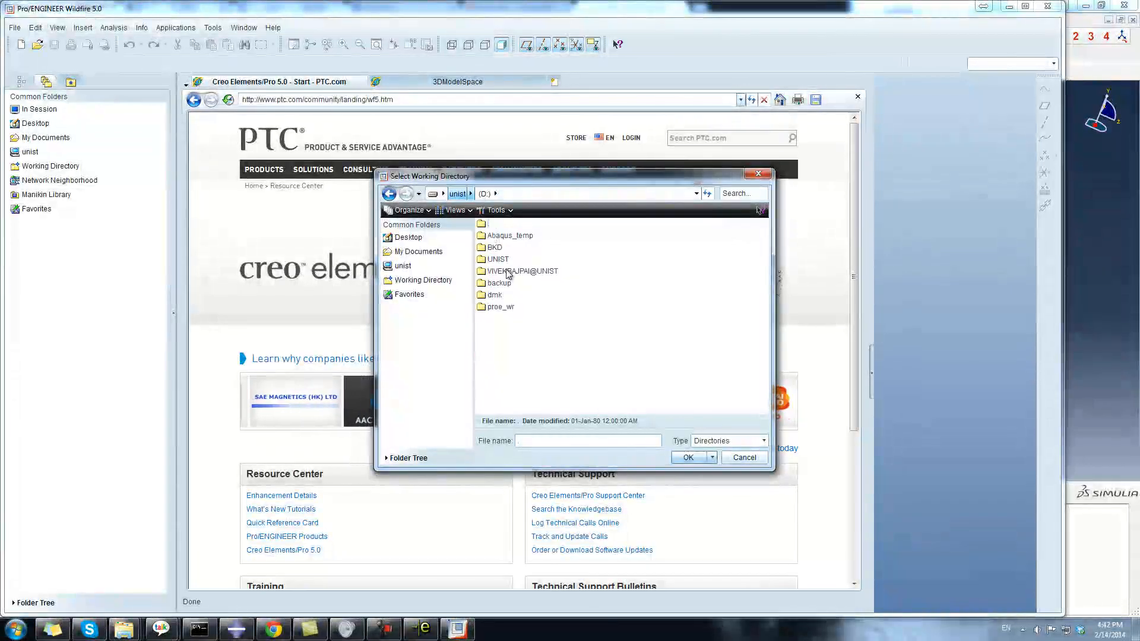
pyautogui.click(494, 295)
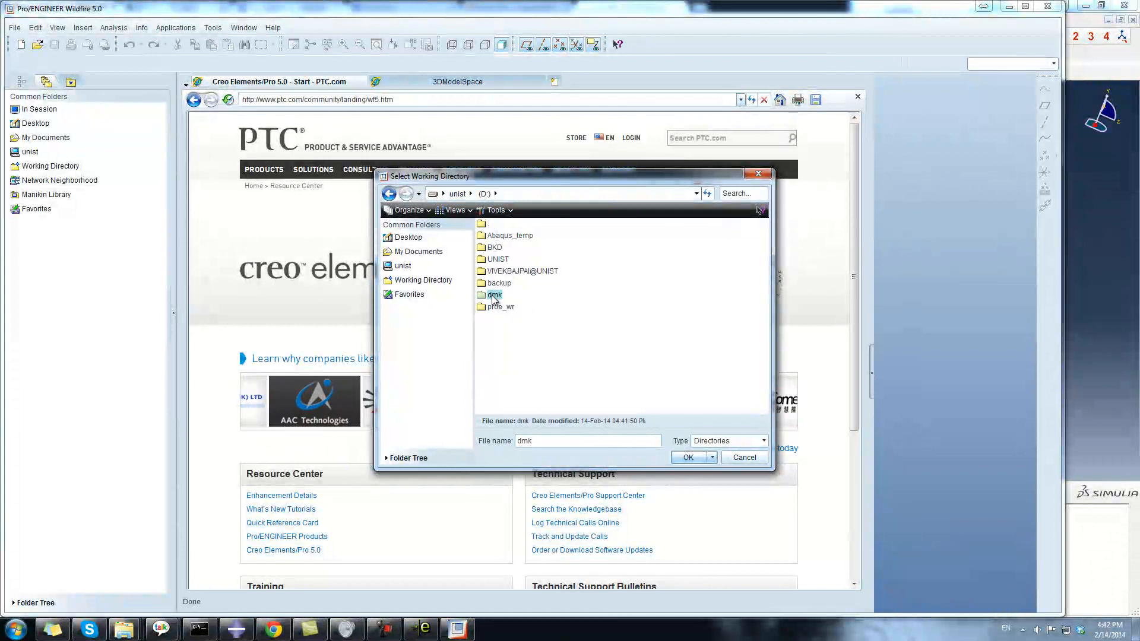
pyautogui.doubleClick(492, 296)
pyautogui.click(678, 456)
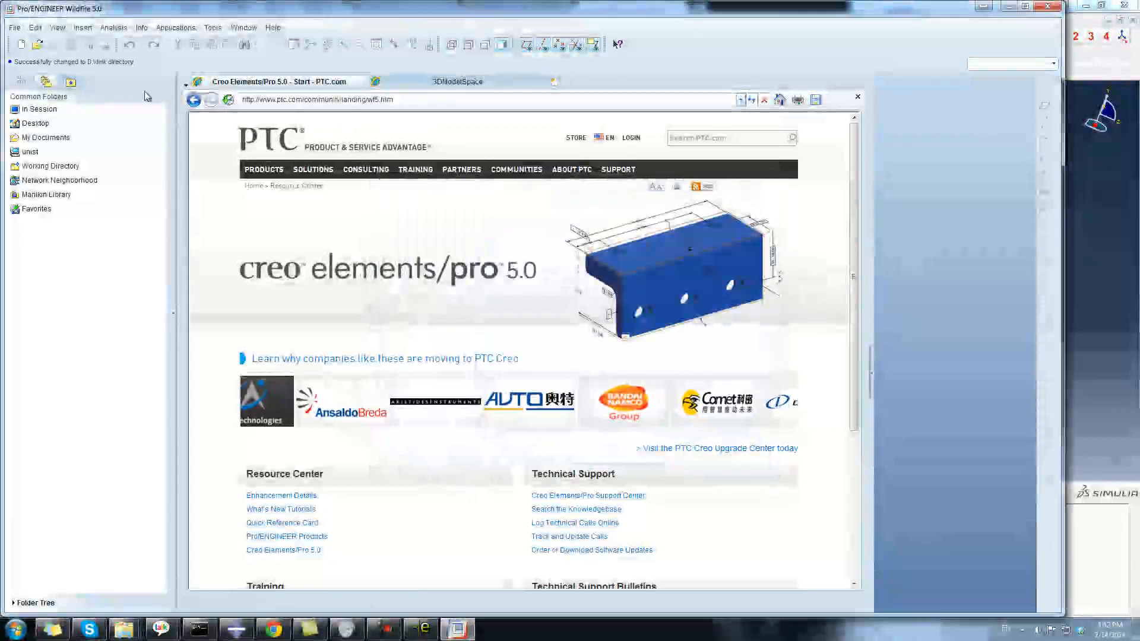
# Step: Open milling1.prt from the dmk folder and examine the cutter from the side
pyautogui.click(38, 45)
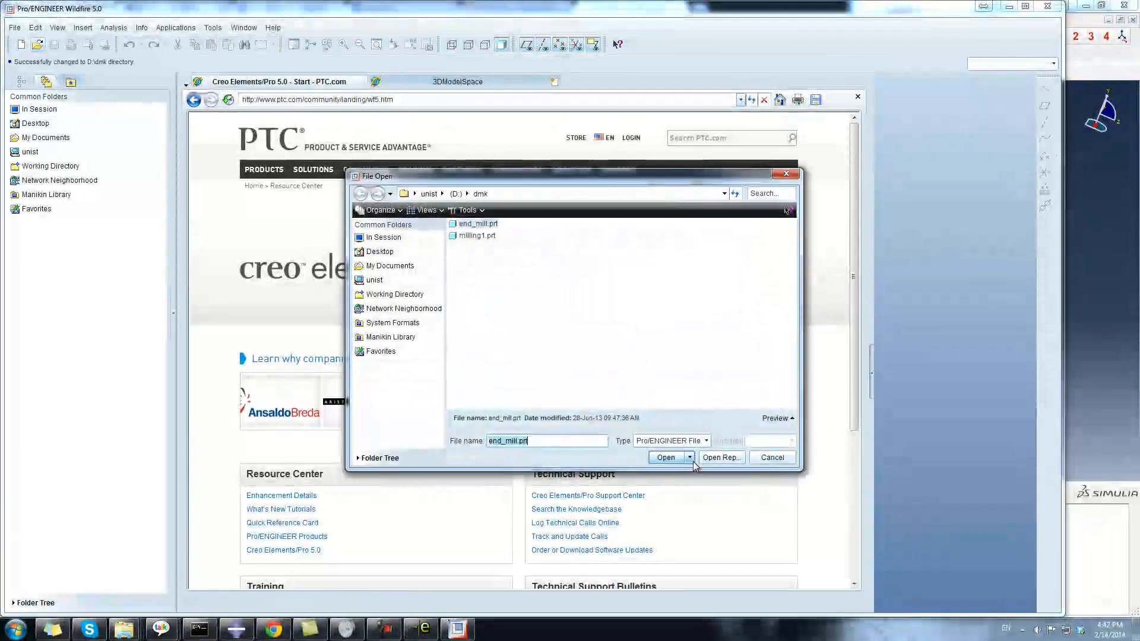
pyautogui.doubleClick(476, 235)
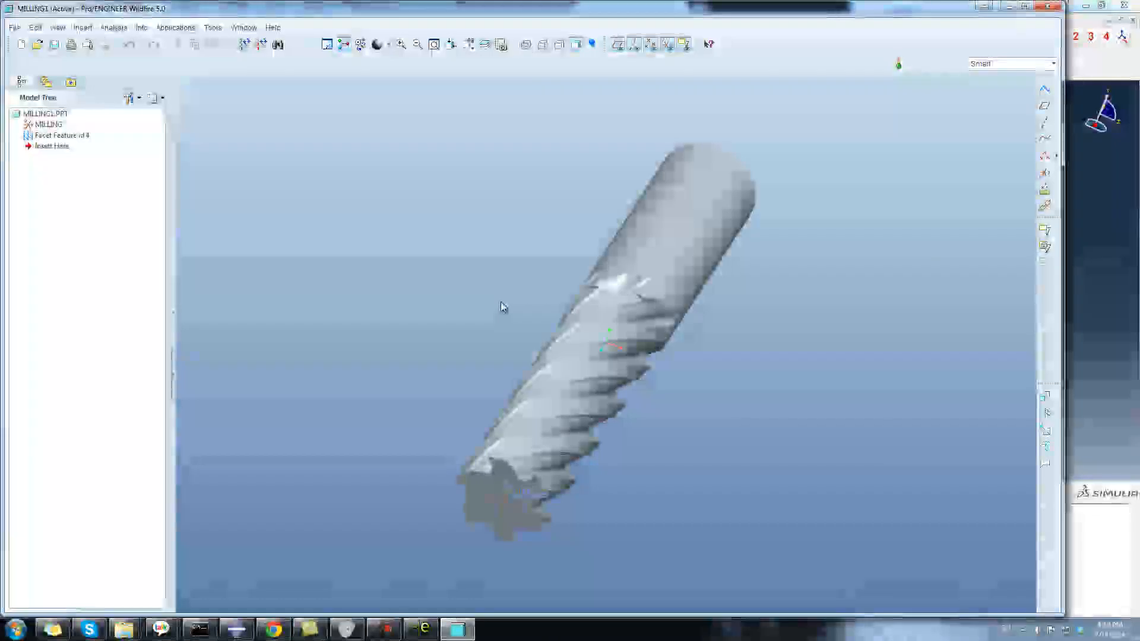
pyautogui.moveTo(566, 377); pyautogui.dragTo(497, 281, button='middle')
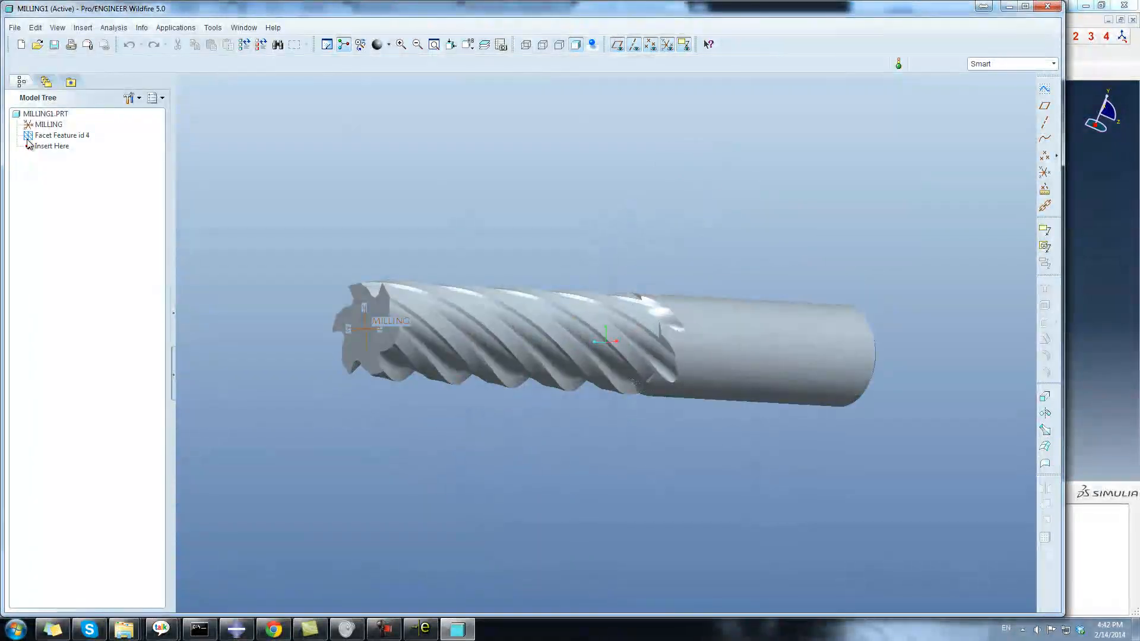
# Step: Try to define a sketch plane for an Extrude on the faceted cutter, and cancel the feature
pyautogui.click(57, 28)
pyautogui.moveTo(83, 27)
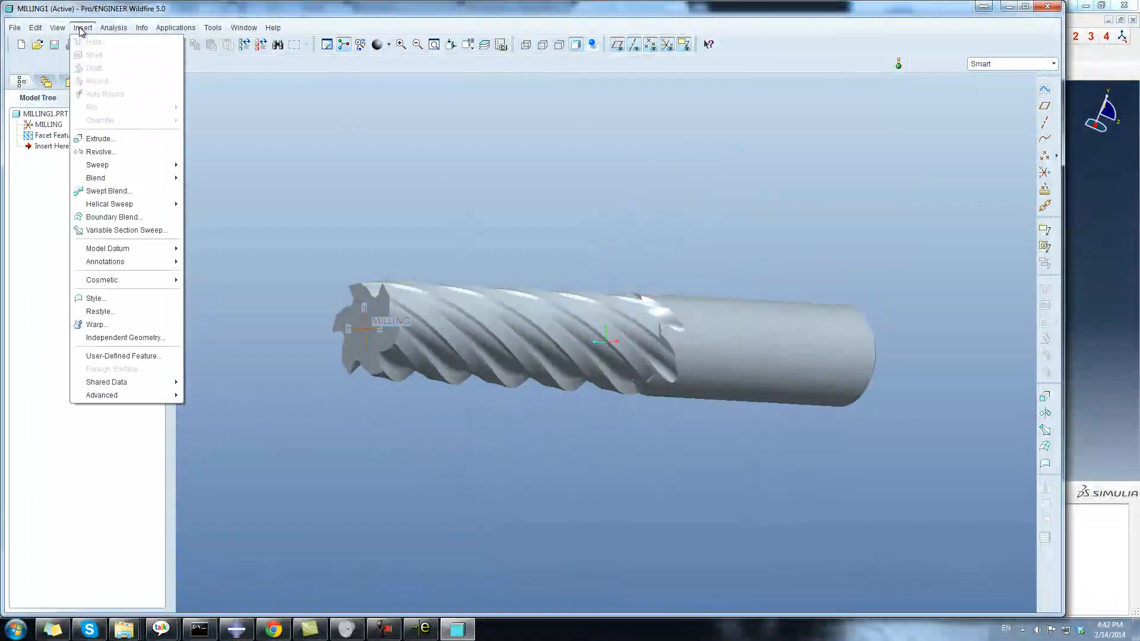
pyautogui.click(107, 138)
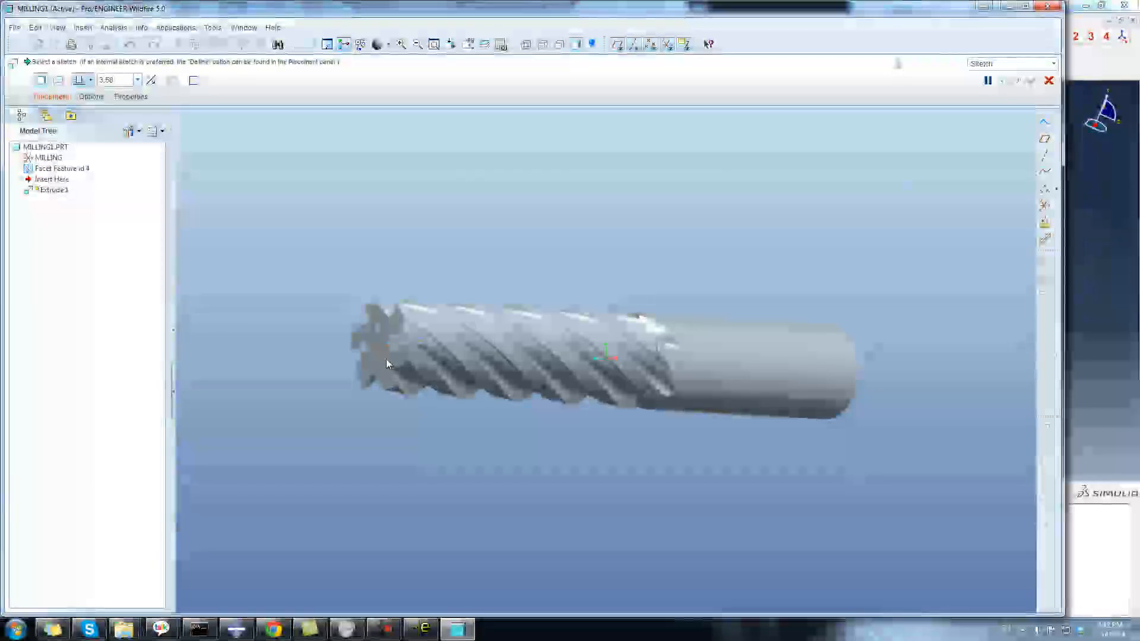
pyautogui.rightClick(397, 223)
pyautogui.click(416, 226)
pyautogui.moveTo(818, 372)
pyautogui.mouseDown(button='middle')
pyautogui.moveTo(665, 372)
pyautogui.moveTo(837, 375)
pyautogui.mouseUp(button='middle')
pyautogui.moveTo(725, 373); pyautogui.dragTo(854, 296, button='middle')
pyautogui.click(1113, 259)
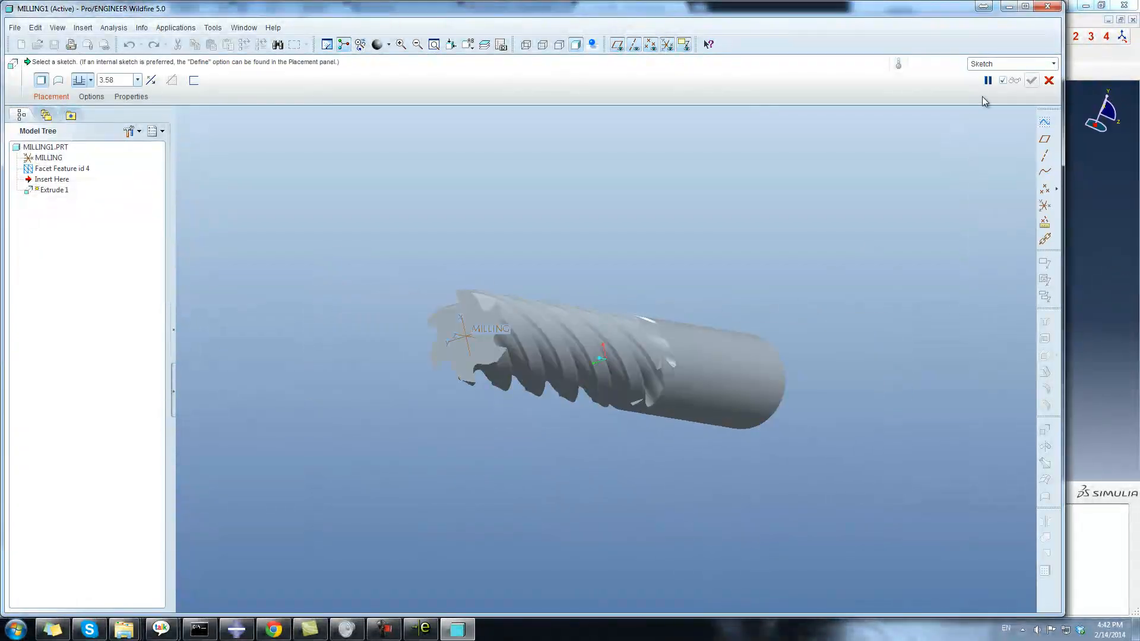
pyautogui.click(1048, 80)
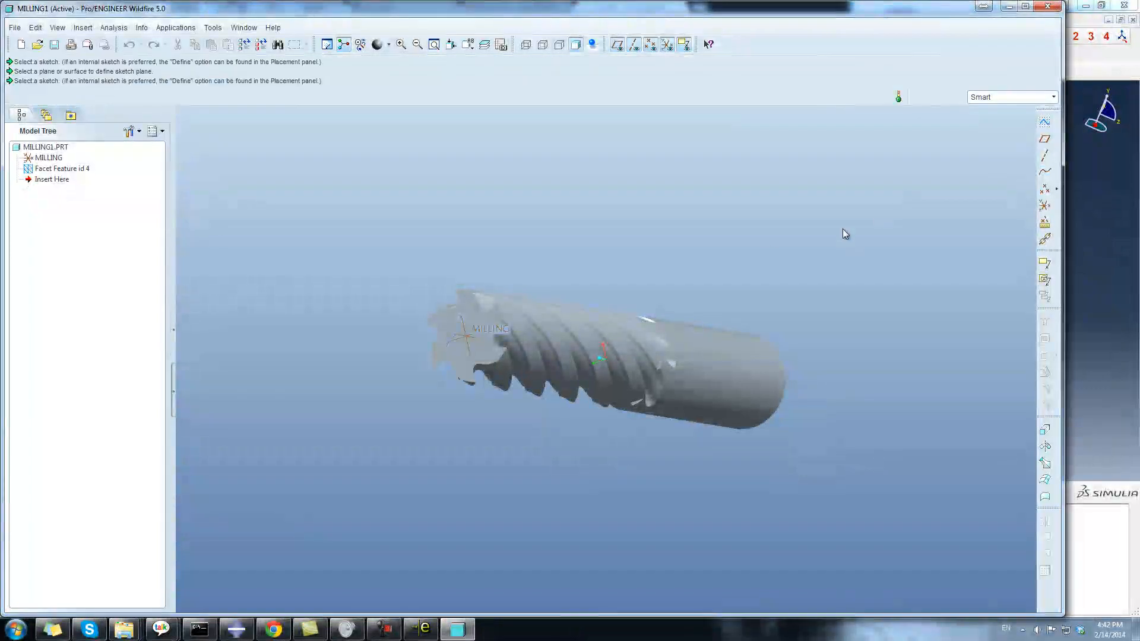
pyautogui.moveTo(489, 326); pyautogui.dragTo(389, 454, button='middle')
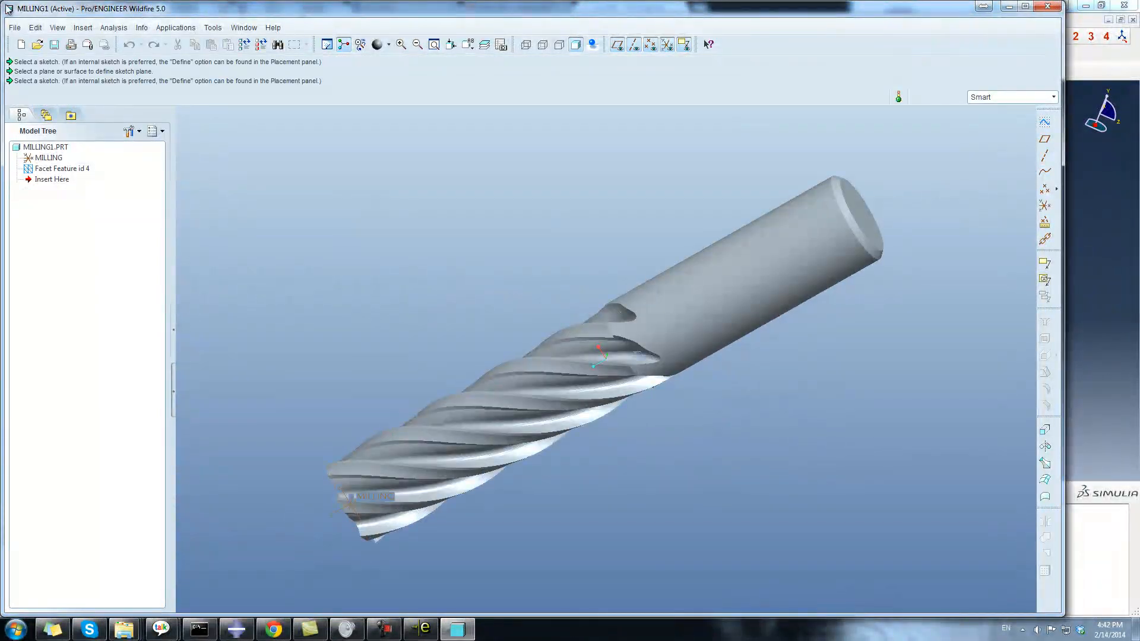
# Step: Create a new solid part named prt0001 using the default template
pyautogui.click(24, 45)
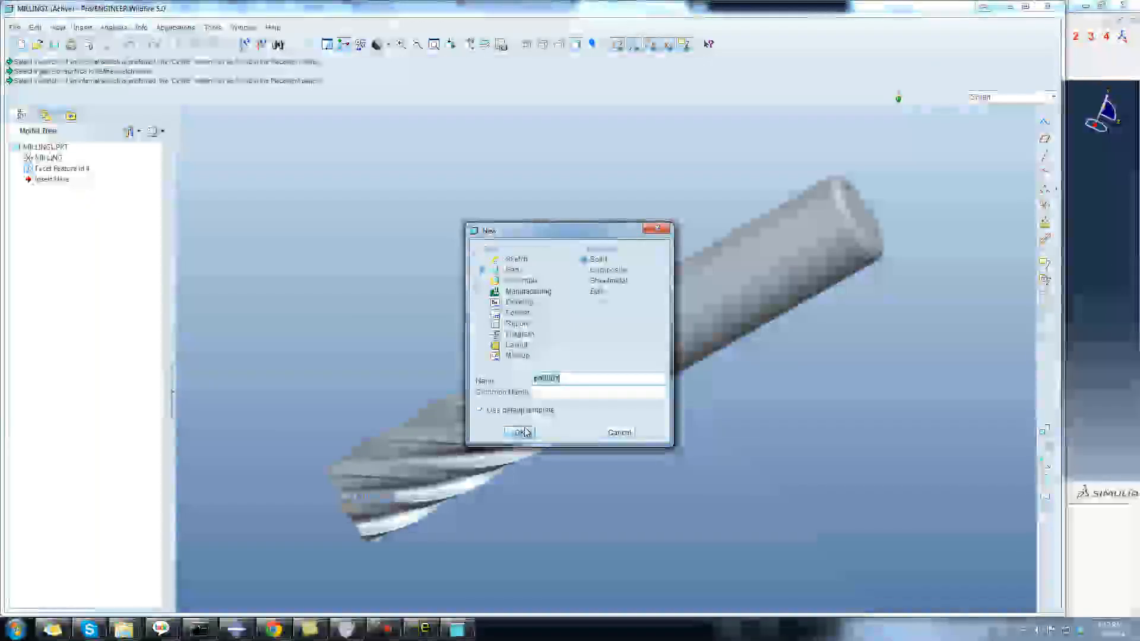
pyautogui.click(546, 437)
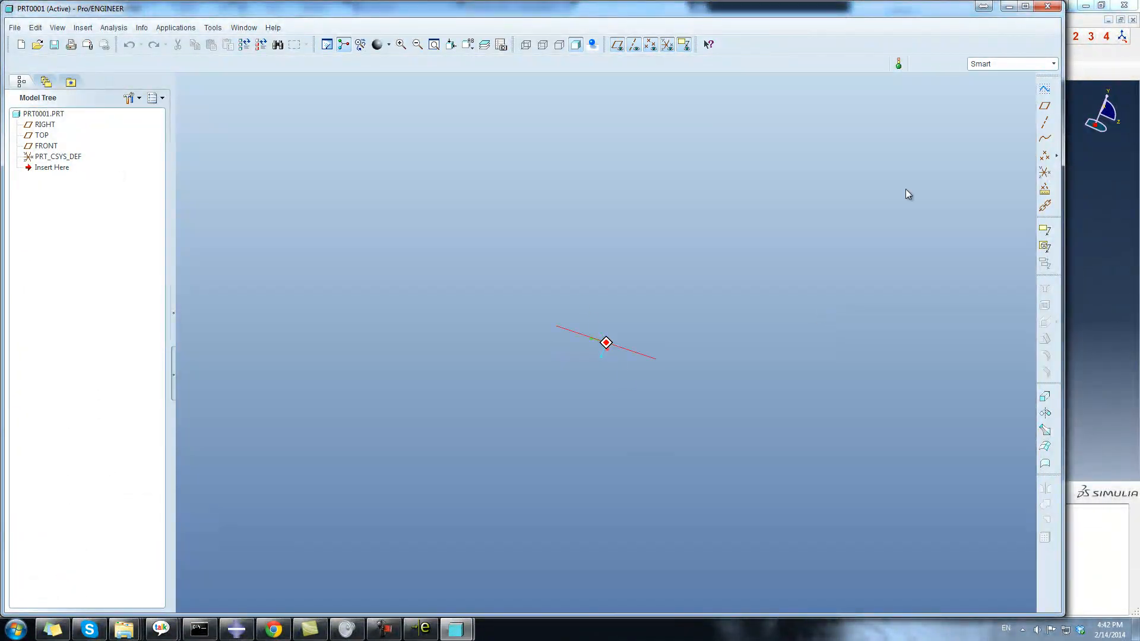
pyautogui.moveTo(906, 194); pyautogui.dragTo(716, 284, button='middle')
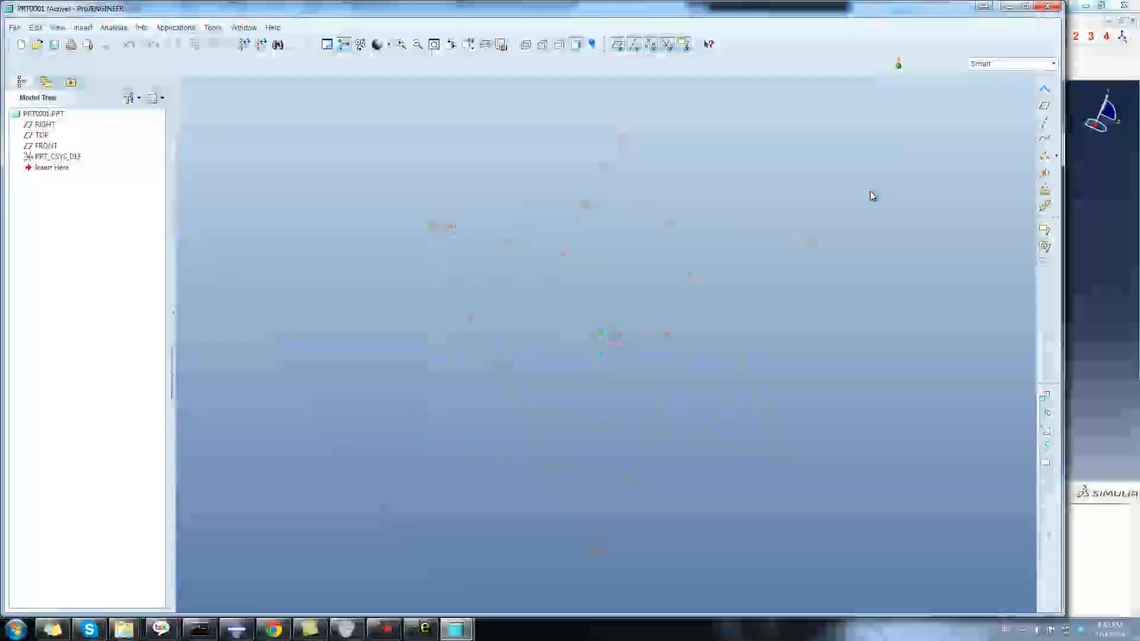
# Step: Start an Extrude with an internal sketch on the TOP datum plane, using RIGHT as the orientation reference
pyautogui.click(1046, 413)
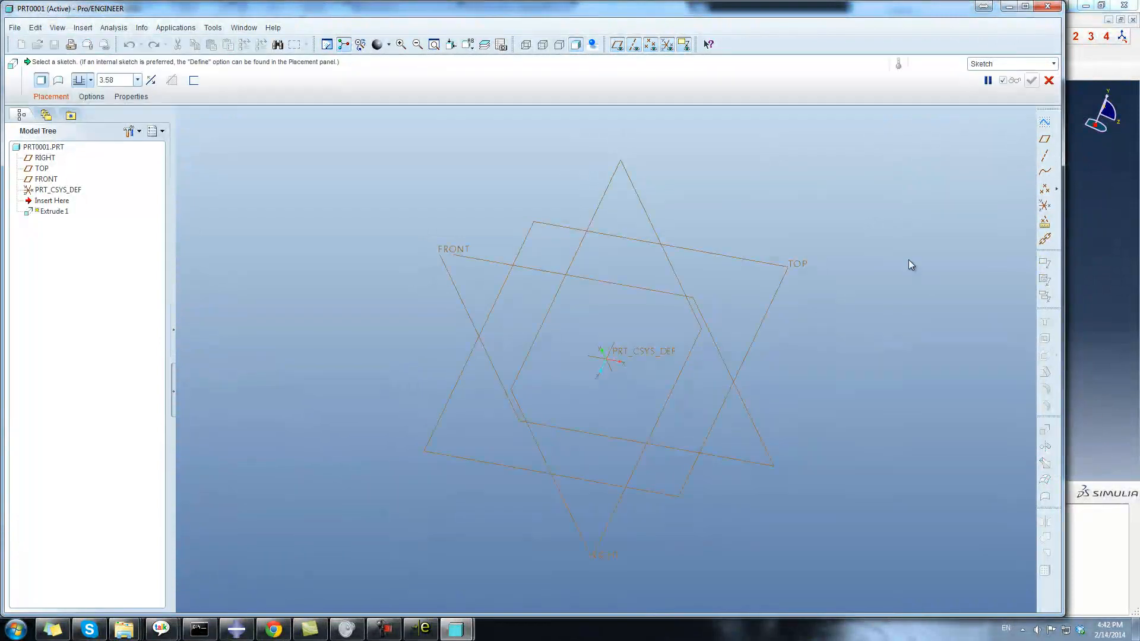
pyautogui.rightClick(913, 265)
pyautogui.click(930, 269)
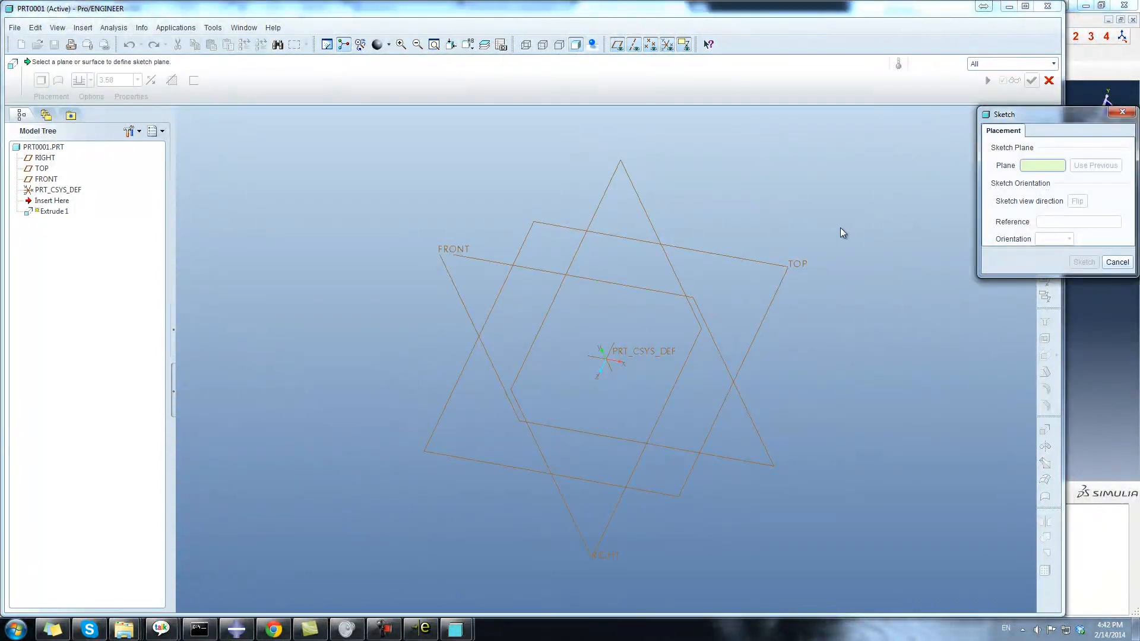
pyautogui.click(777, 255)
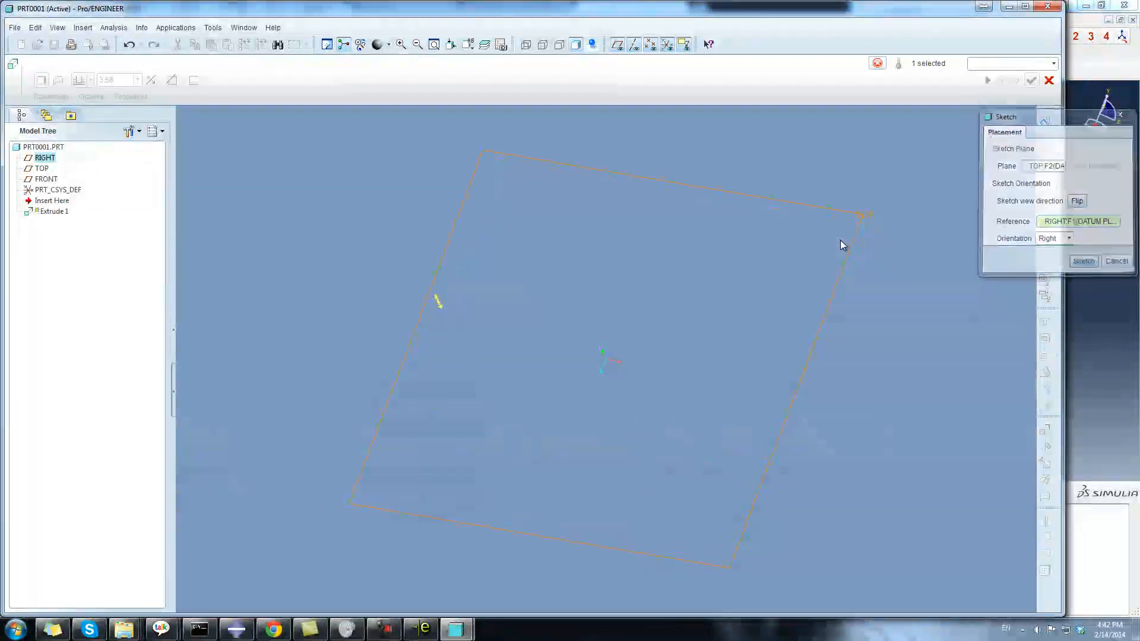
pyautogui.middleClick(840, 240)
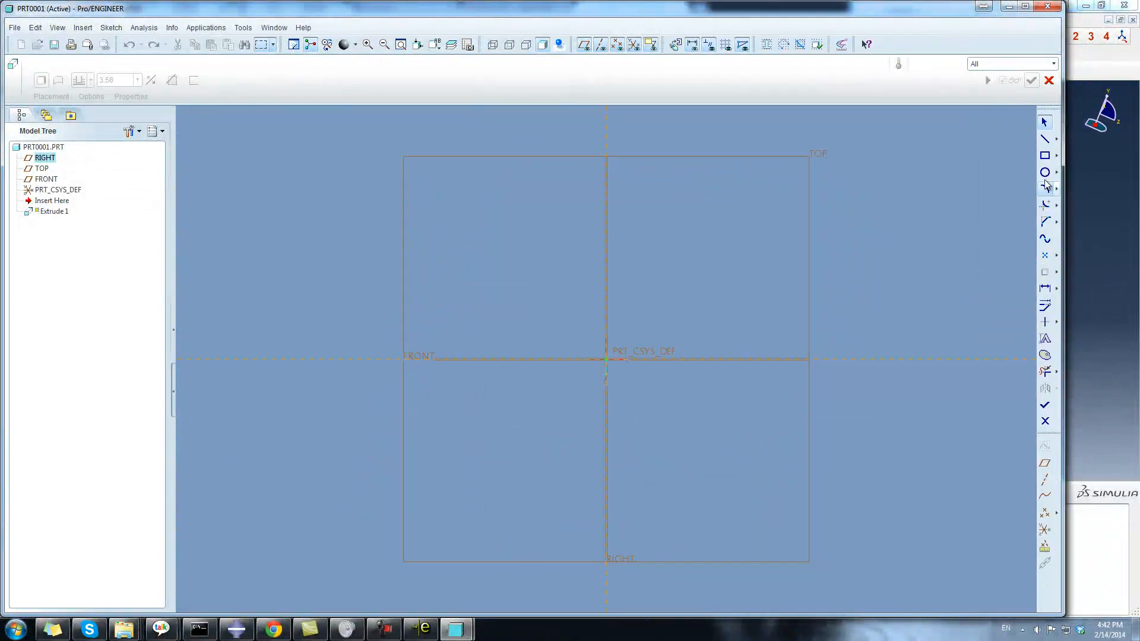
# Step: Sketch a circle centred on the intersection of the FRONT and RIGHT references
pyautogui.click(1046, 174)
pyautogui.click(605, 359)
pyautogui.click(725, 436)
pyautogui.middleClick(828, 283)
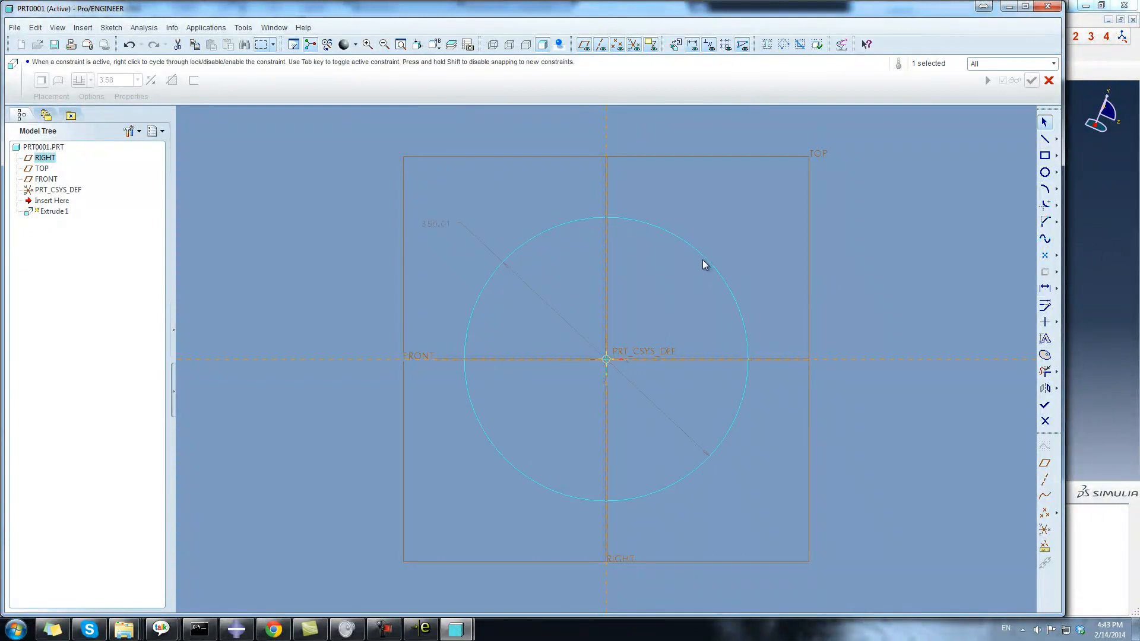
pyautogui.click(827, 250)
pyautogui.click(737, 296)
# Step: Dimension the circle with a radius of 30 and finish the sketch
pyautogui.click(1044, 288)
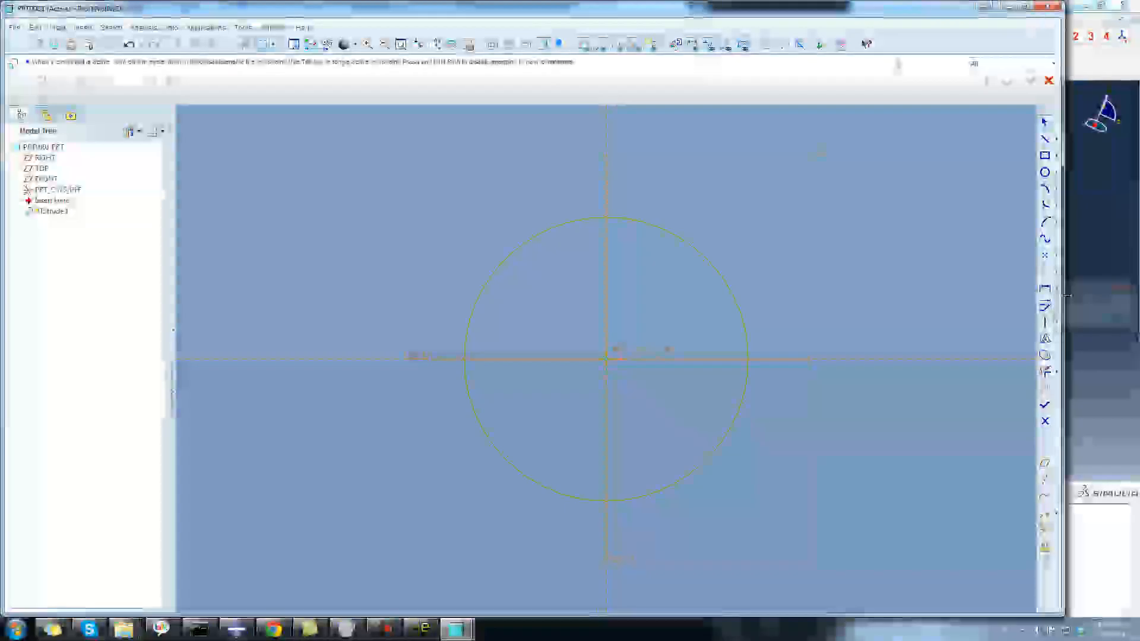
pyautogui.click(717, 272)
pyautogui.middleClick(781, 243)
pyautogui.write('30')
pyautogui.press('Return')
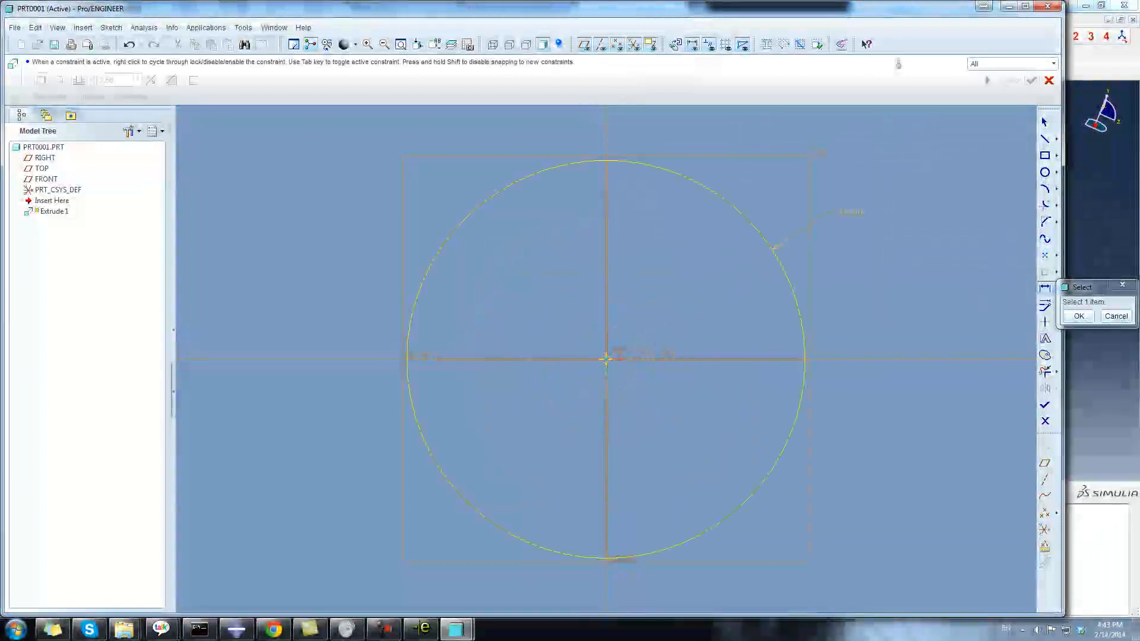
pyautogui.click(1046, 406)
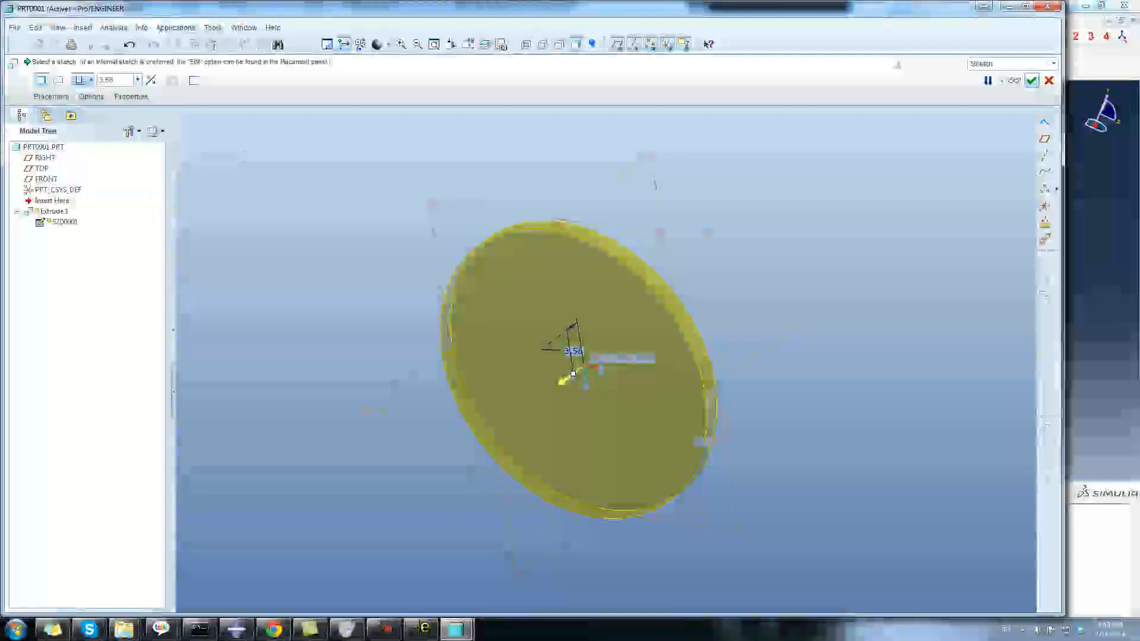
# Step: Try extrusion depths of 70 and 140, and complete the cylinder with a depth of 250
pyautogui.write('7')
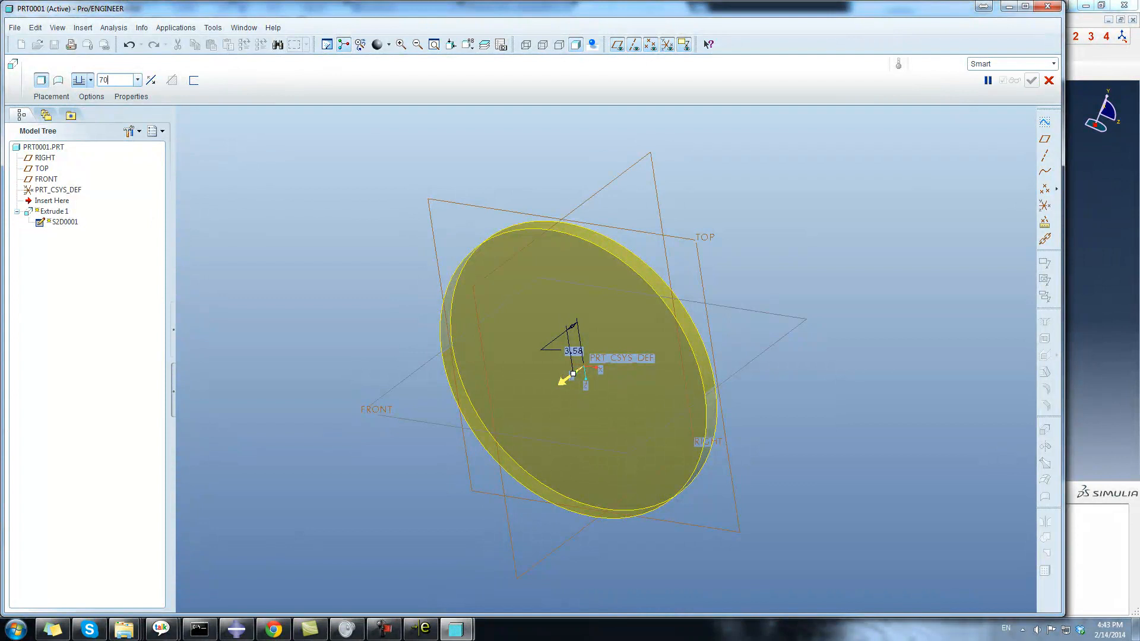
pyautogui.write('0')
pyautogui.press('Return')
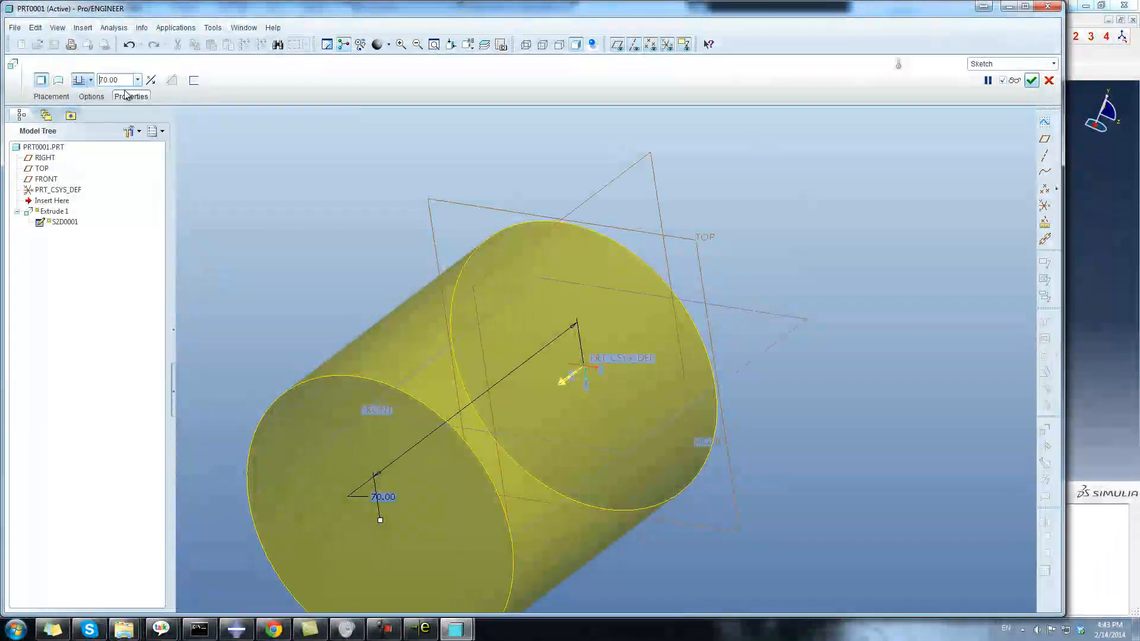
pyautogui.write('14')
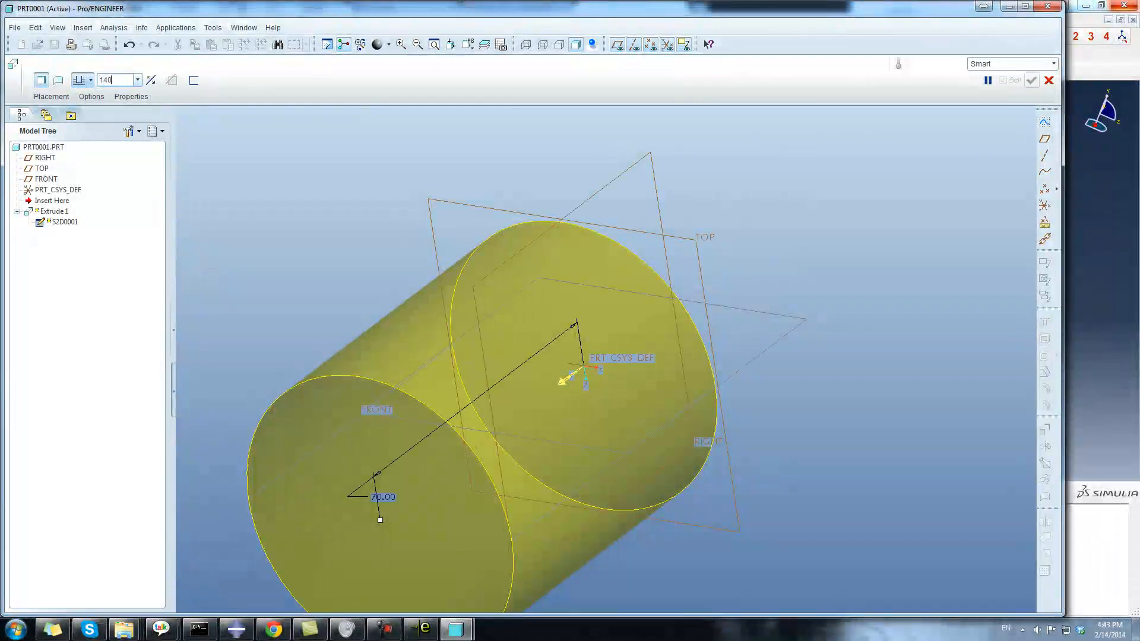
pyautogui.write('0')
pyautogui.press('Return')
pyautogui.scroll(-6, 731, 231)
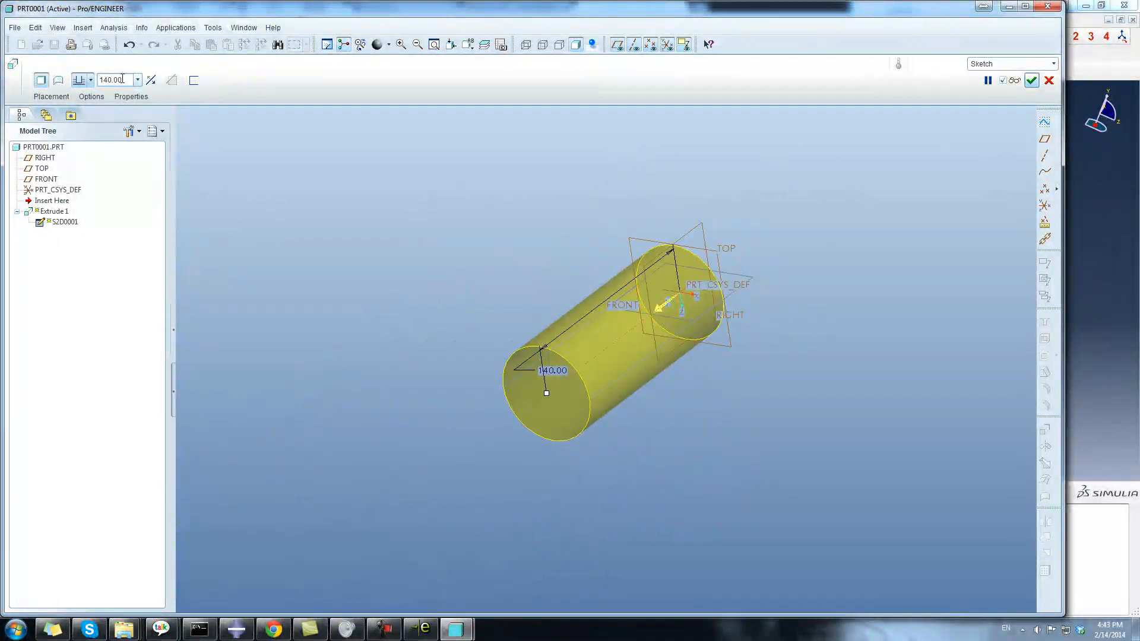
pyautogui.write('25')
pyautogui.press('Return')
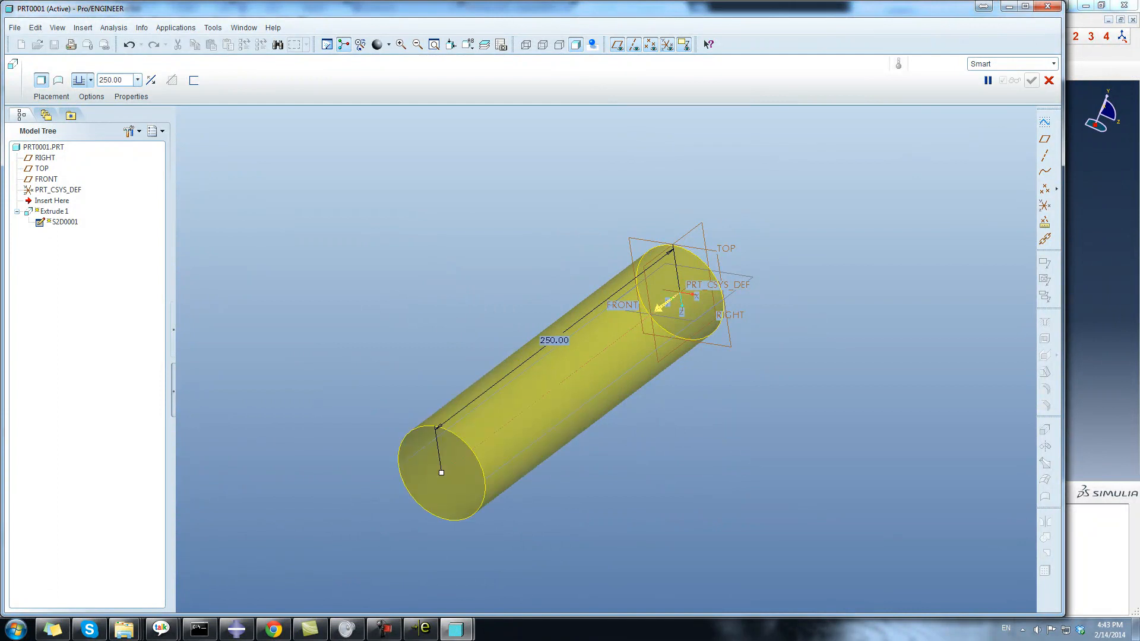
pyautogui.middleClick(846, 336)
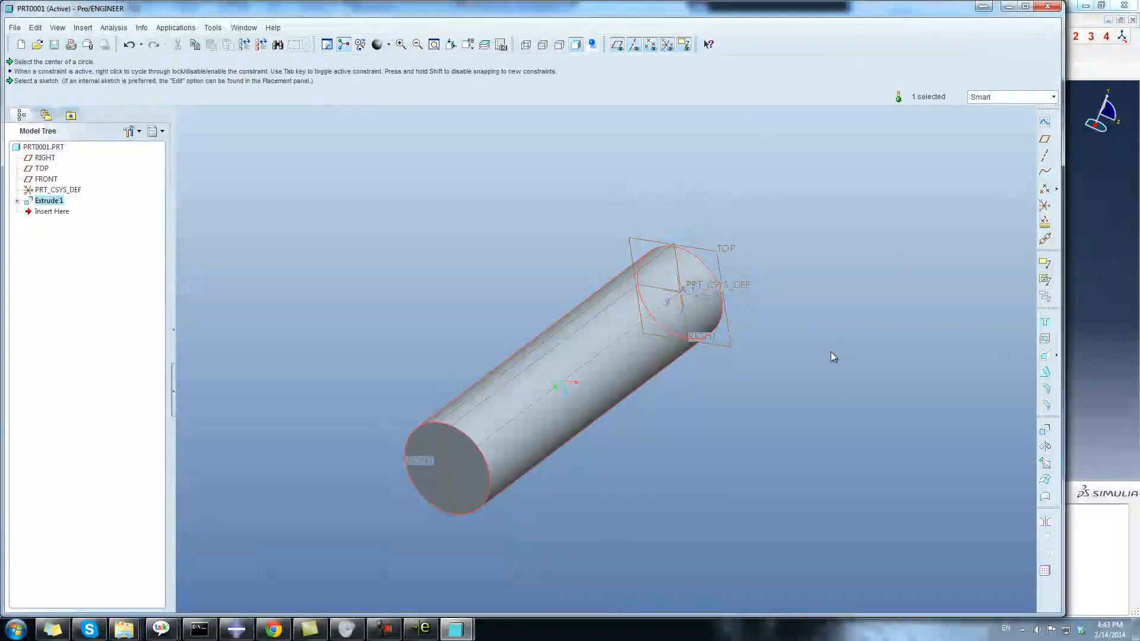
pyautogui.moveTo(803, 378); pyautogui.dragTo(745, 400, button='middle')
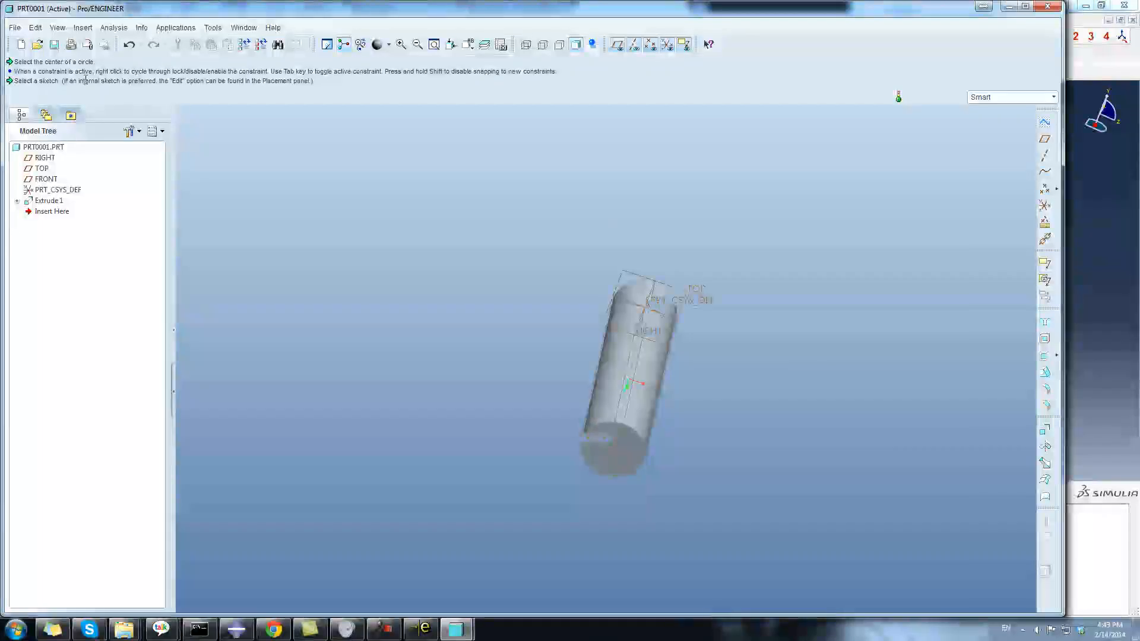
pyautogui.click(82, 27)
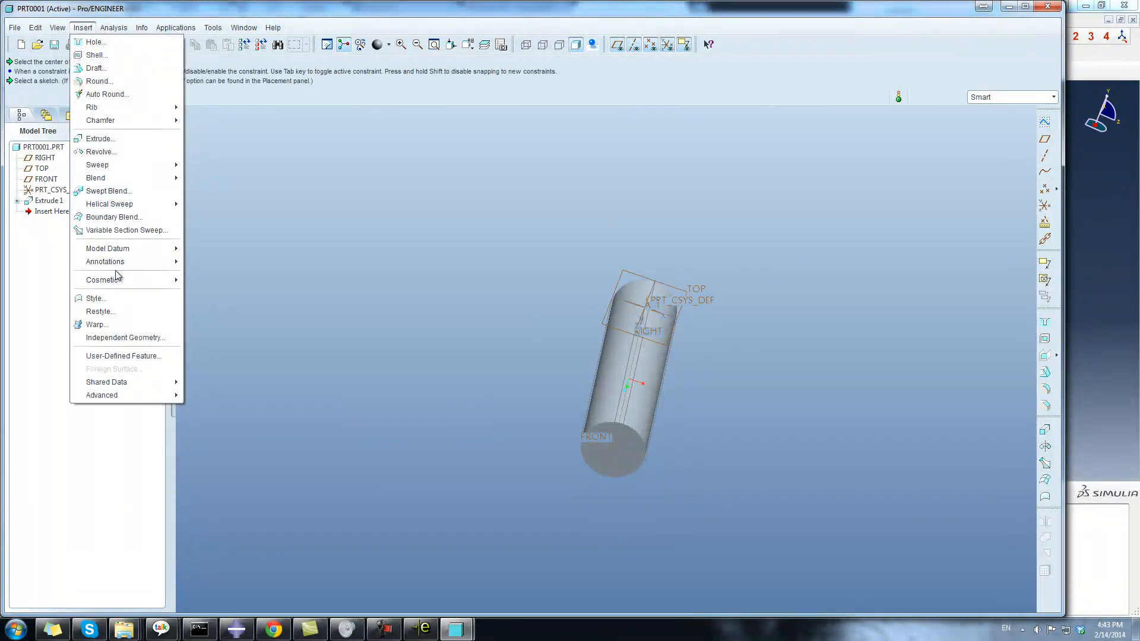
pyautogui.moveTo(138, 208)
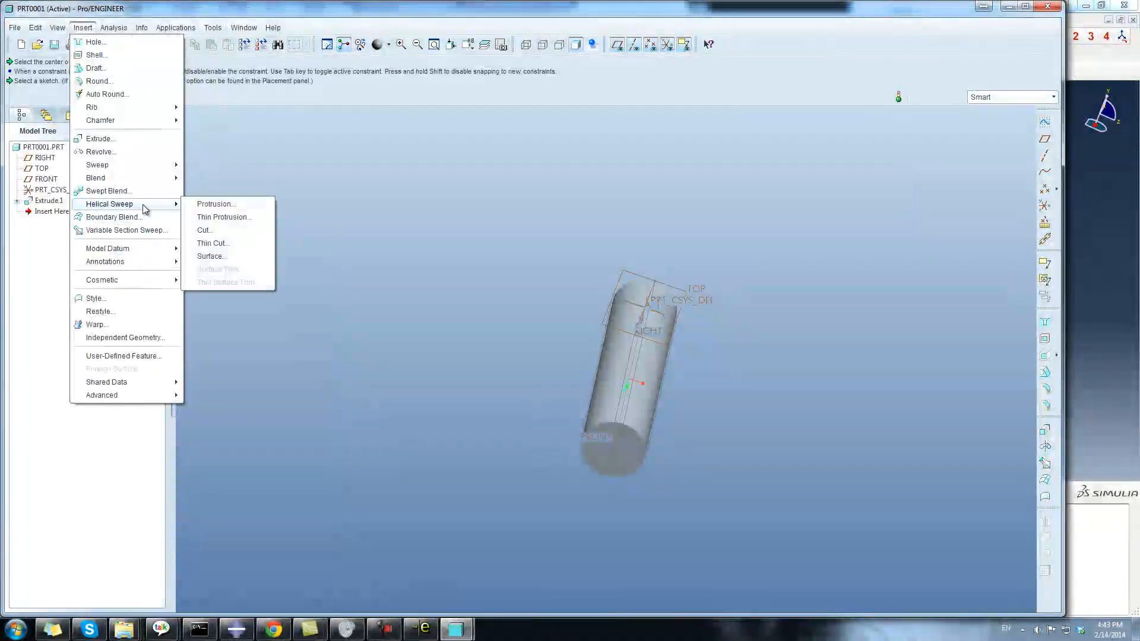
pyautogui.click(206, 205)
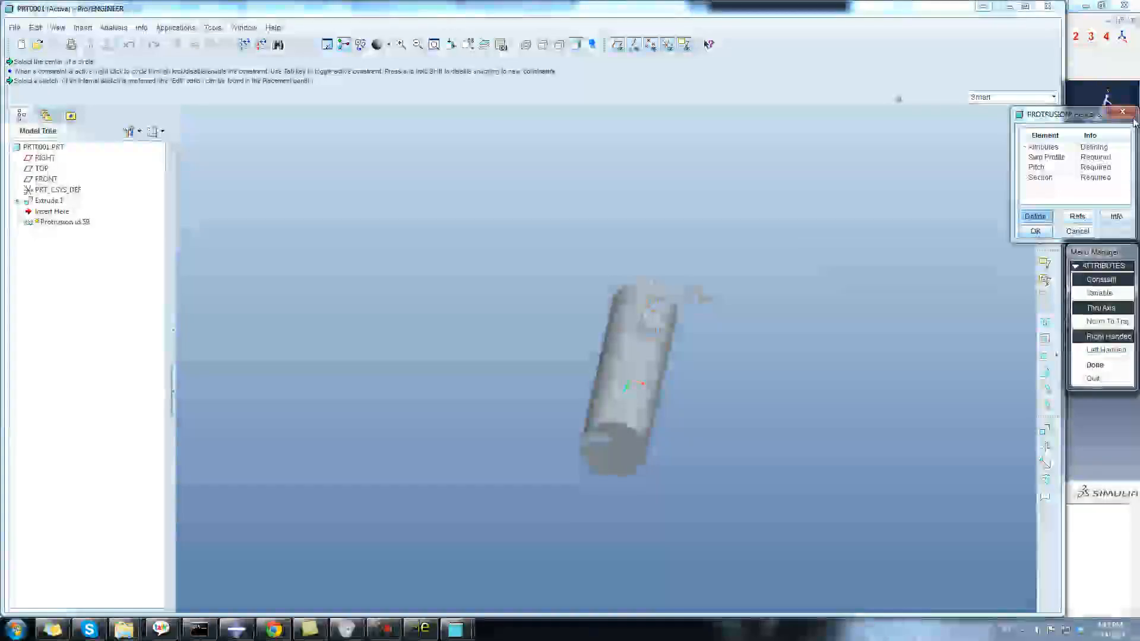
pyautogui.click(1093, 378)
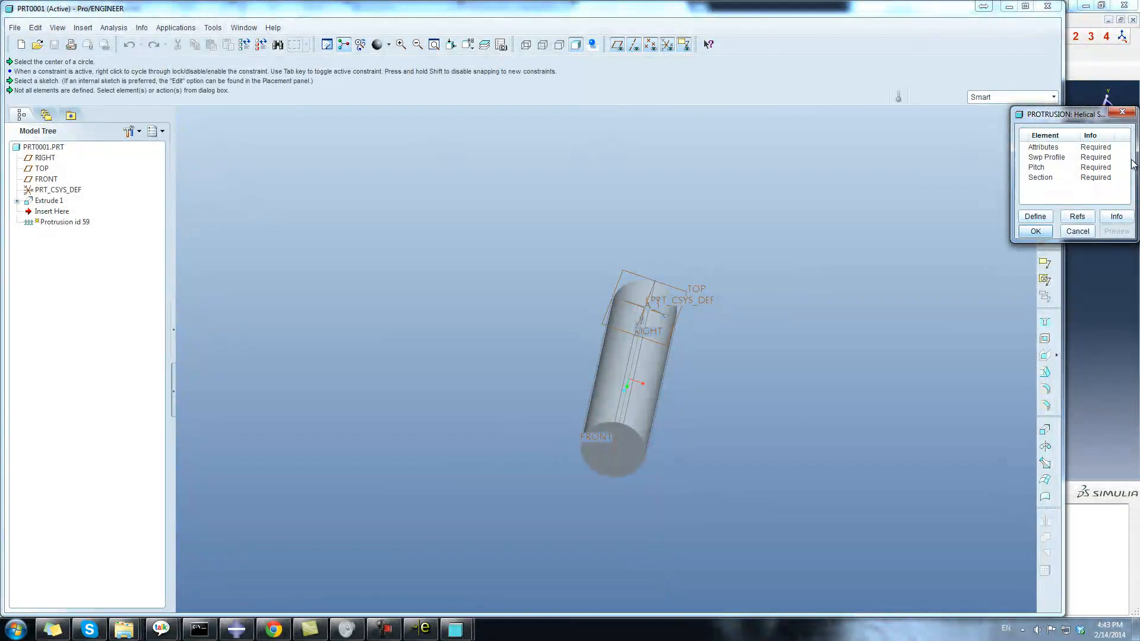
pyautogui.click(1132, 113)
pyautogui.click(1052, 197)
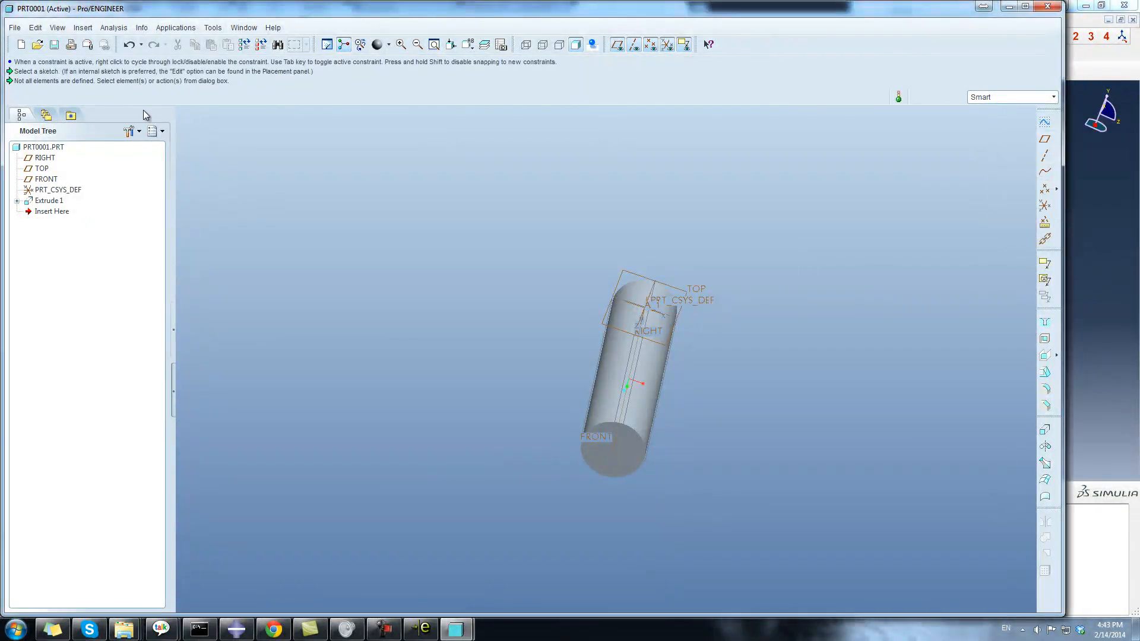
# Step: Start a constant-pitch, through-axis, right-handed helical sweep cut, sketching its profile on the RIGHT datum plane with default orientation
pyautogui.click(83, 27)
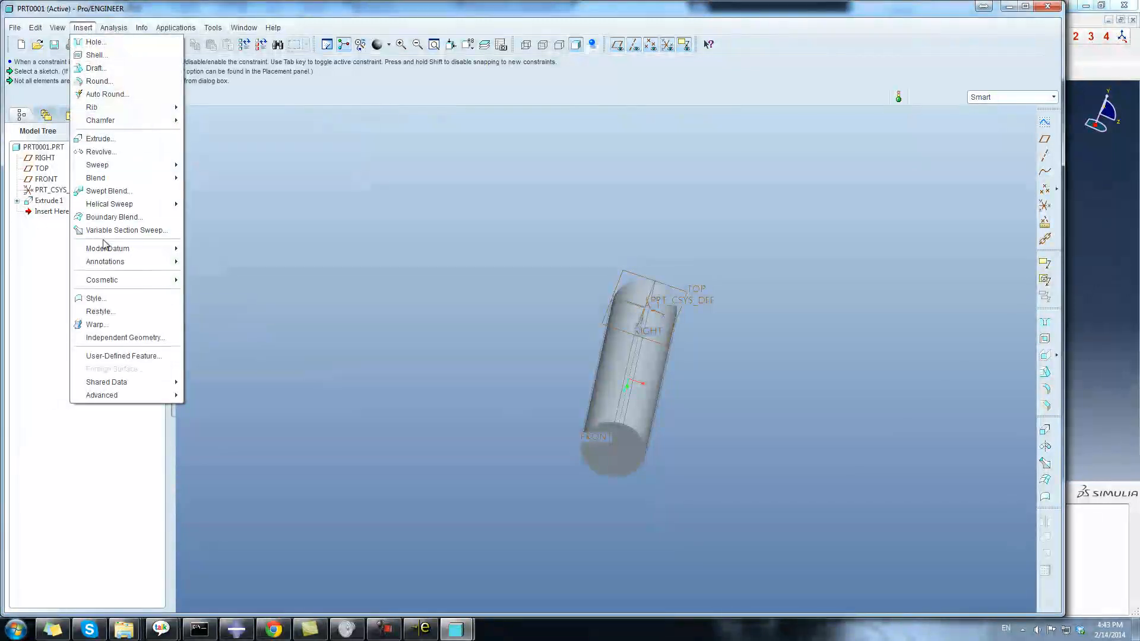
pyautogui.moveTo(127, 207)
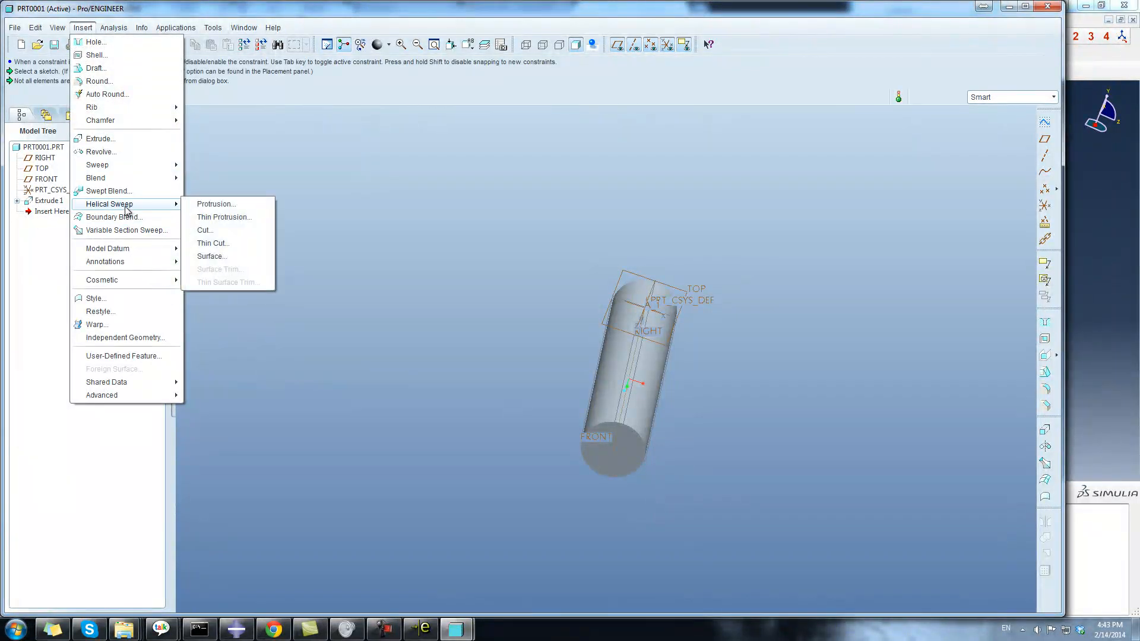
pyautogui.click(203, 231)
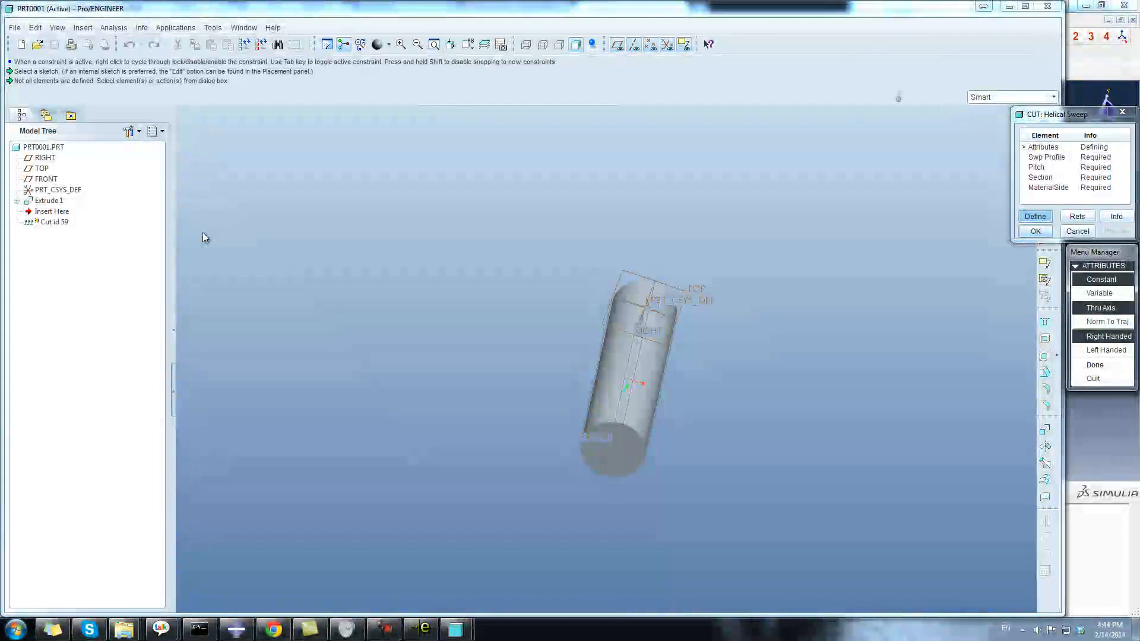
pyautogui.click(1095, 365)
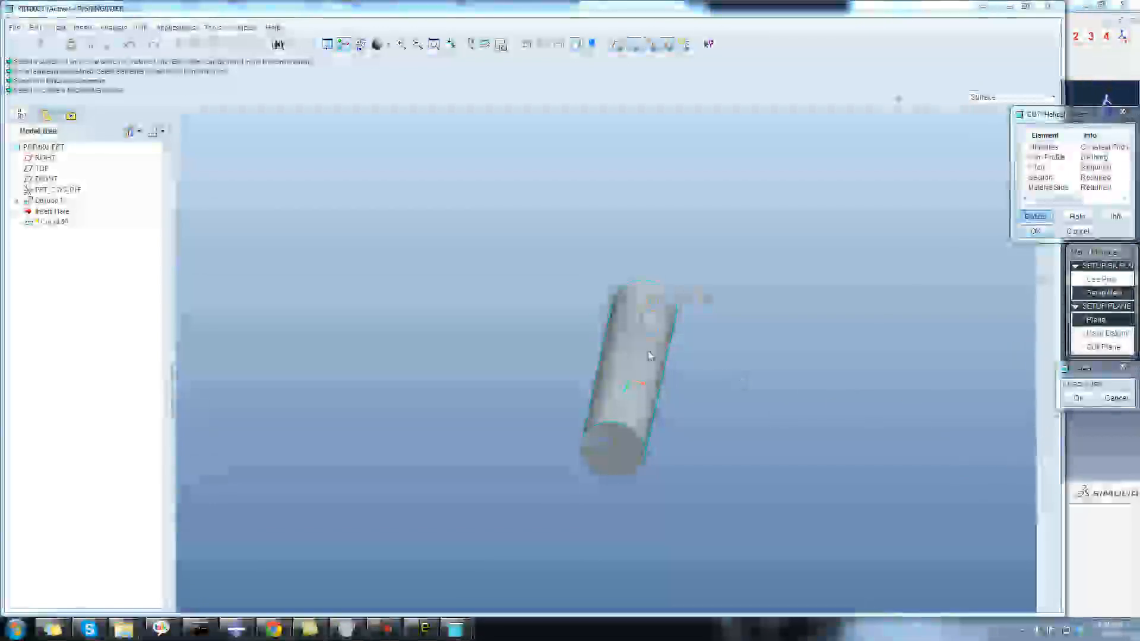
pyautogui.moveTo(683, 334); pyautogui.dragTo(647, 330, button='middle')
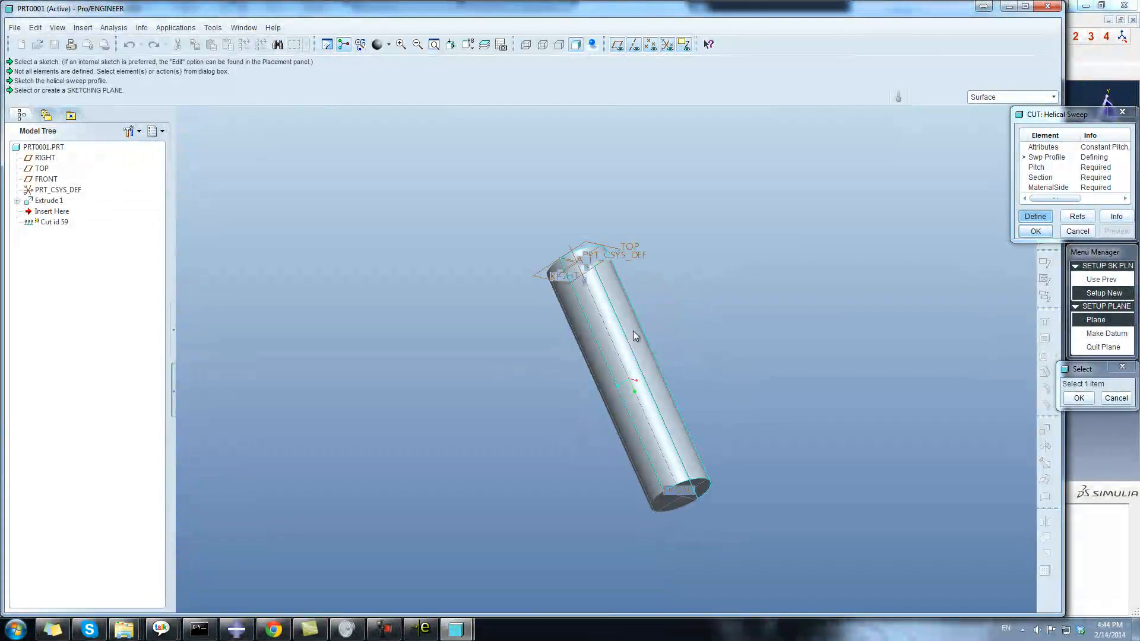
pyautogui.click(643, 329)
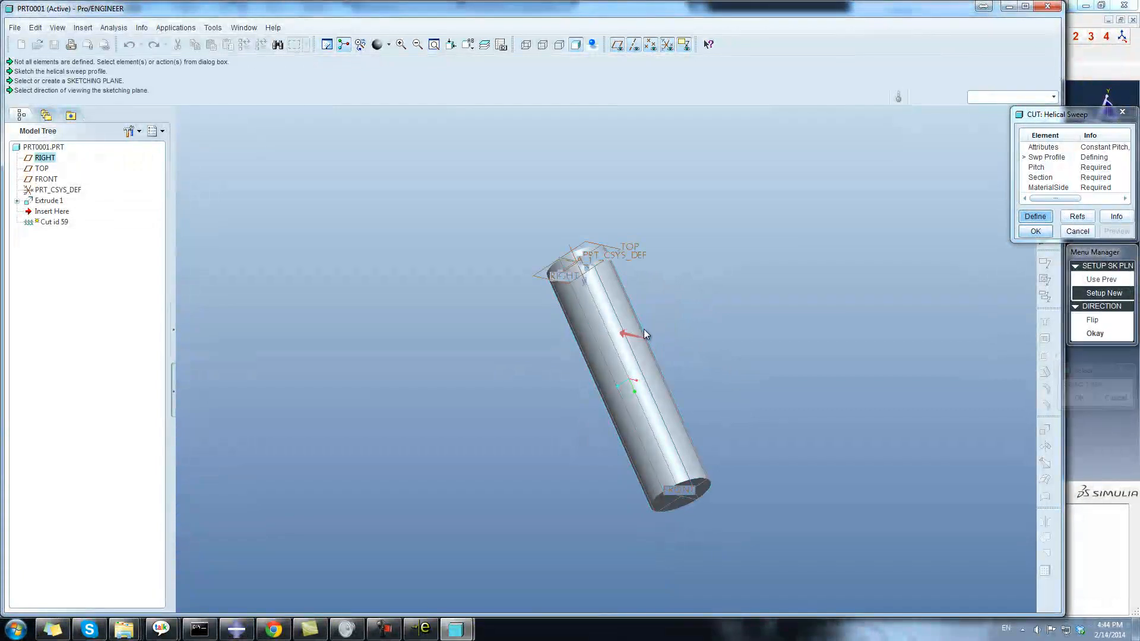
pyautogui.click(1094, 333)
pyautogui.click(1103, 375)
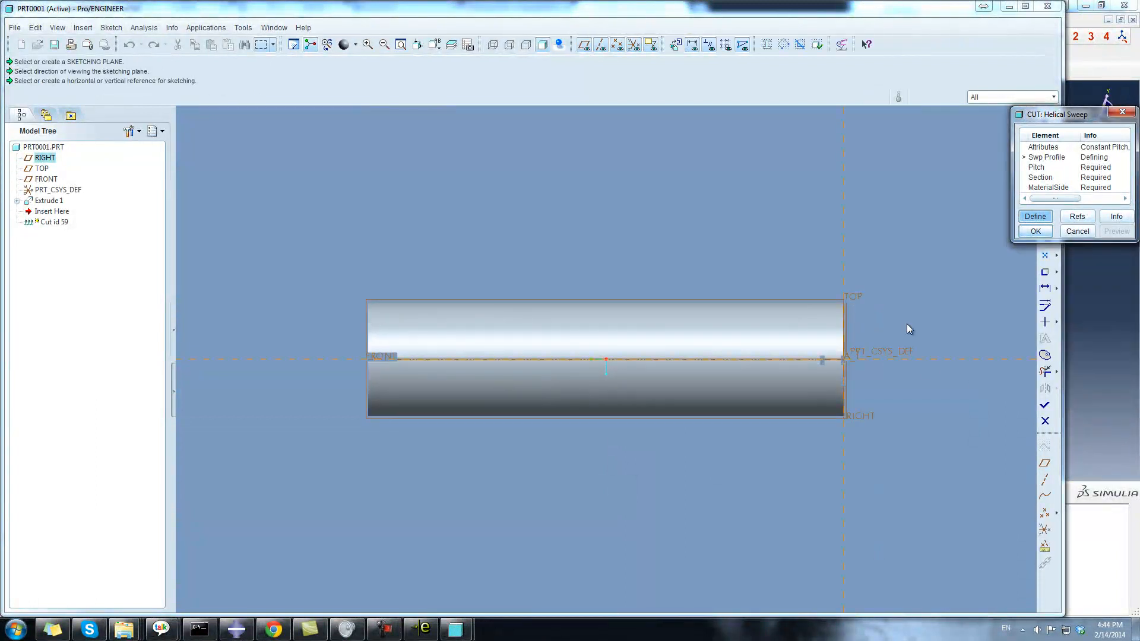
# Step: Try to use a line along the cylinder's upper edge, from the TOP plane past the middle, as the sweep profile without a centerline
pyautogui.scroll(1, 937, 290)
pyautogui.moveTo(1058, 116)
pyautogui.mouseDown()
pyautogui.moveTo(1139, 112)
pyautogui.moveTo(1100, 109)
pyautogui.mouseUp()
pyautogui.click(1047, 139)
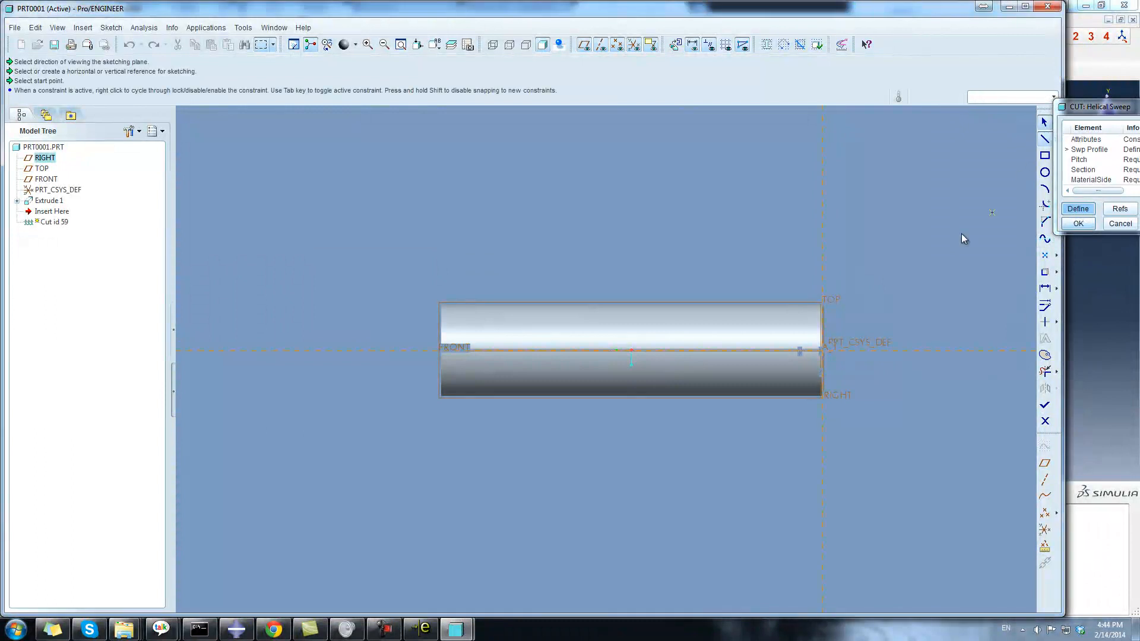
pyautogui.click(824, 303)
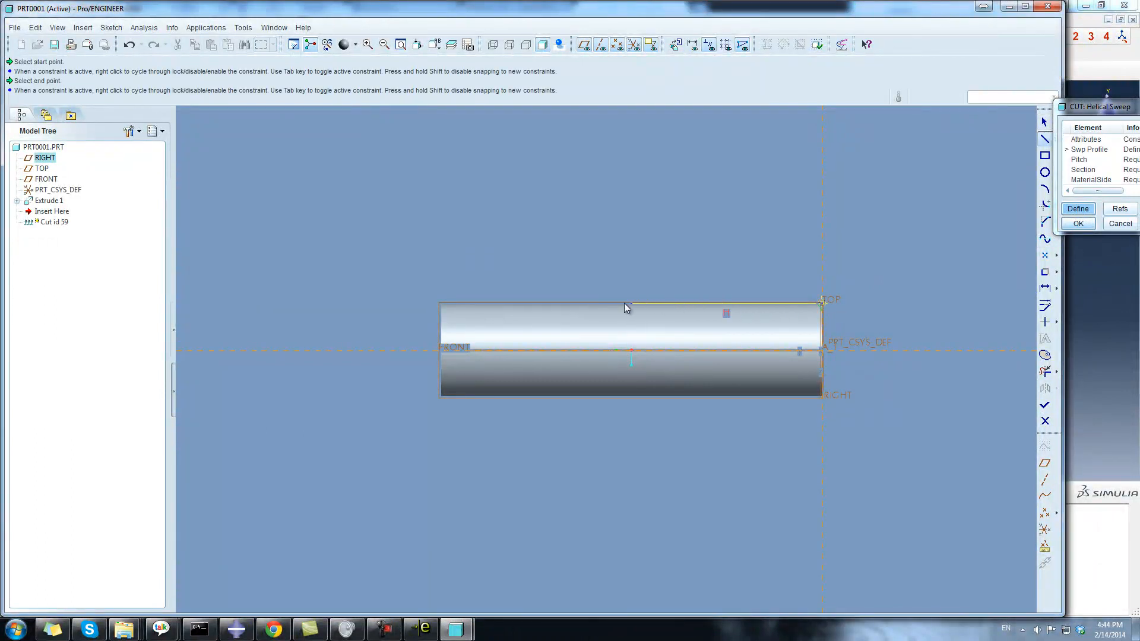
pyautogui.click(583, 303)
pyautogui.middleClick(657, 231)
pyautogui.click(1045, 405)
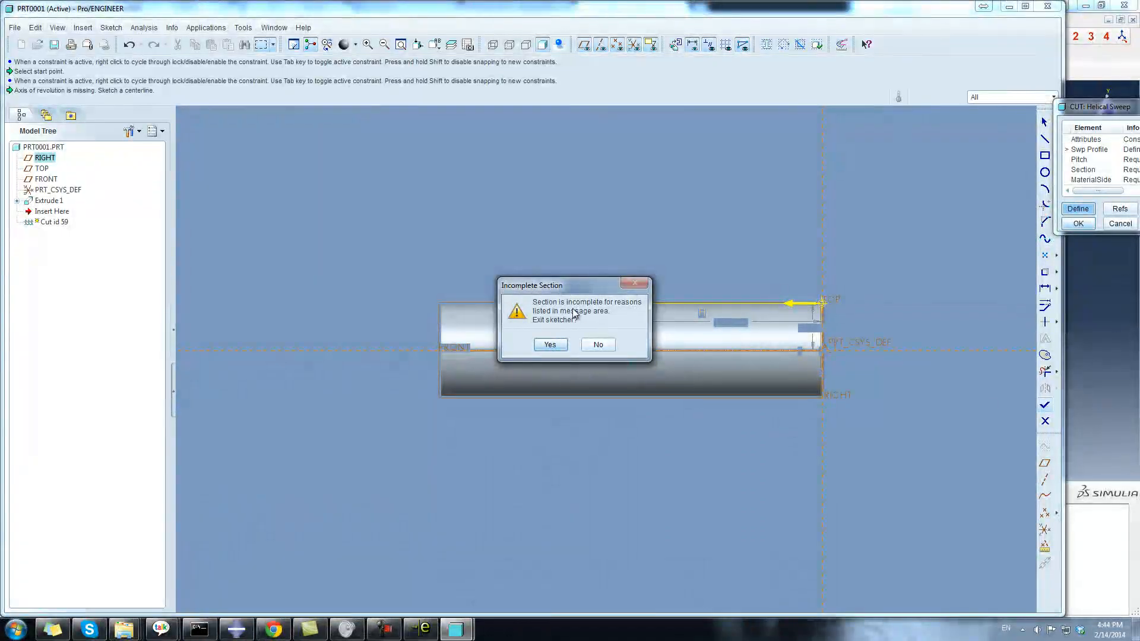
pyautogui.click(604, 351)
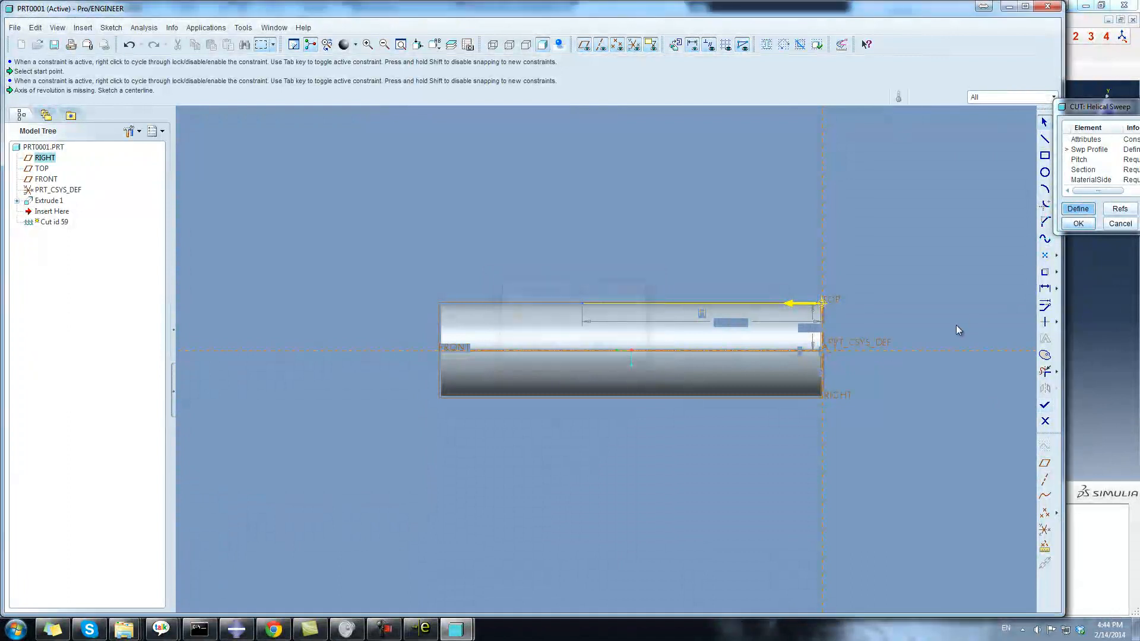
# Step: Quit the profile sketch without saving and leave the helical sweep cut incomplete
pyautogui.scroll(-3, 935, 297)
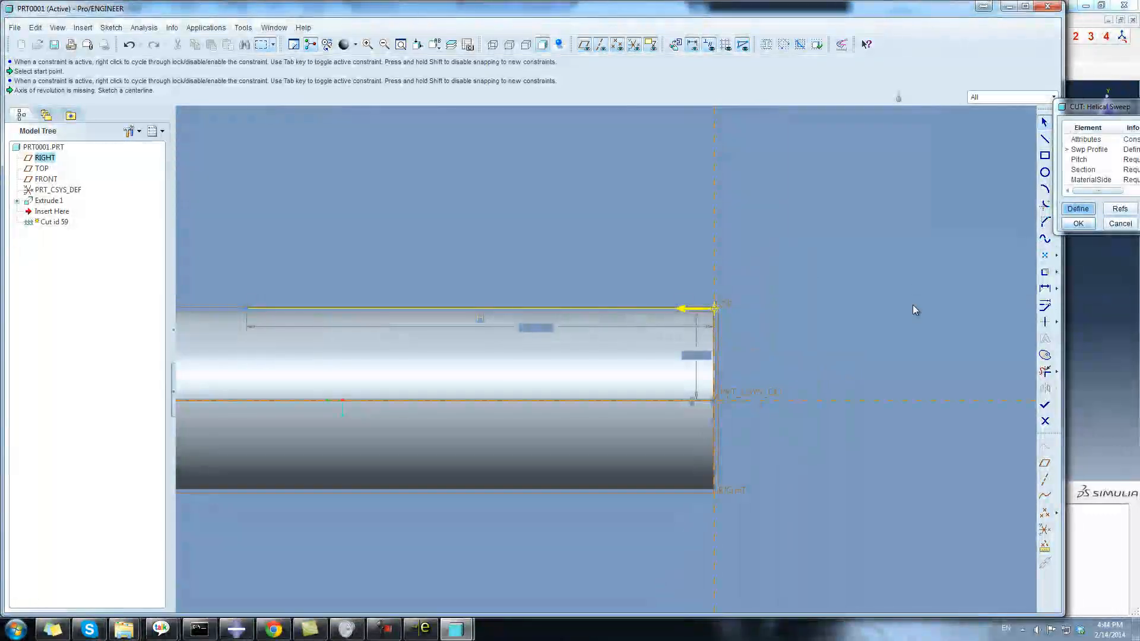
pyautogui.click(1120, 224)
pyautogui.click(599, 341)
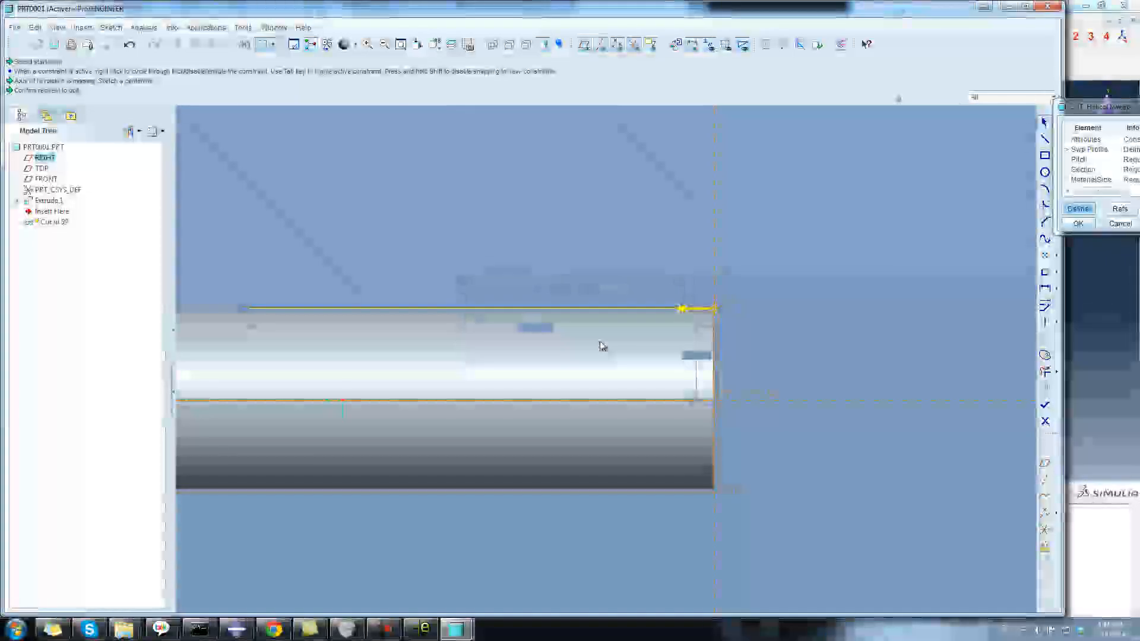
pyautogui.click(1045, 421)
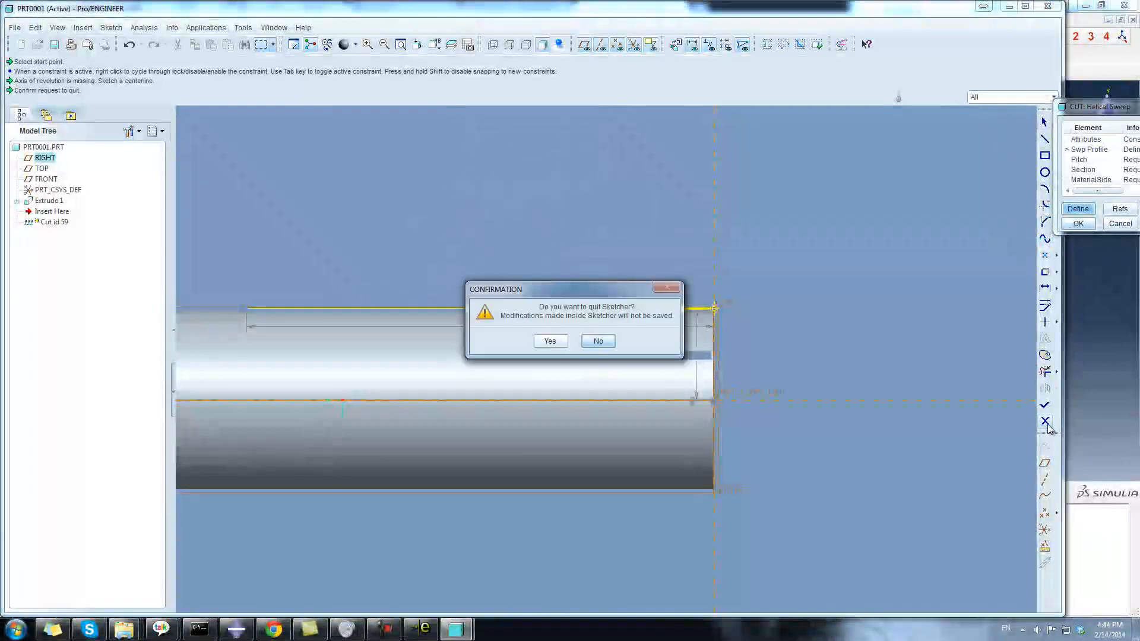
pyautogui.click(549, 339)
pyautogui.click(1088, 225)
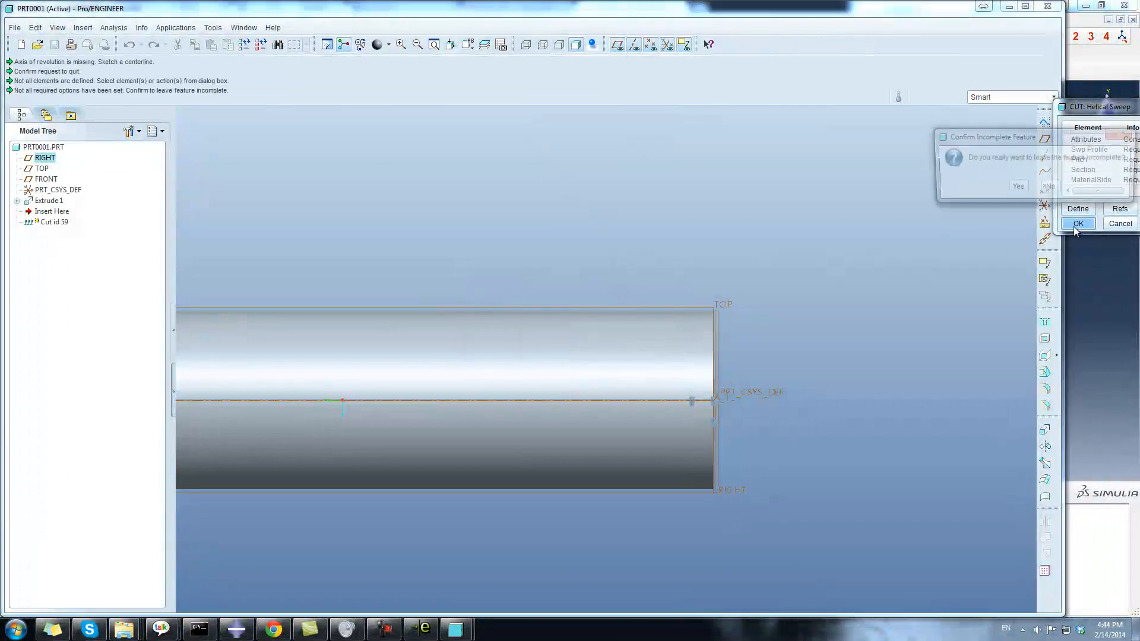
pyautogui.scroll(3, 1009, 196)
pyautogui.moveTo(822, 280); pyautogui.dragTo(679, 376, button='middle')
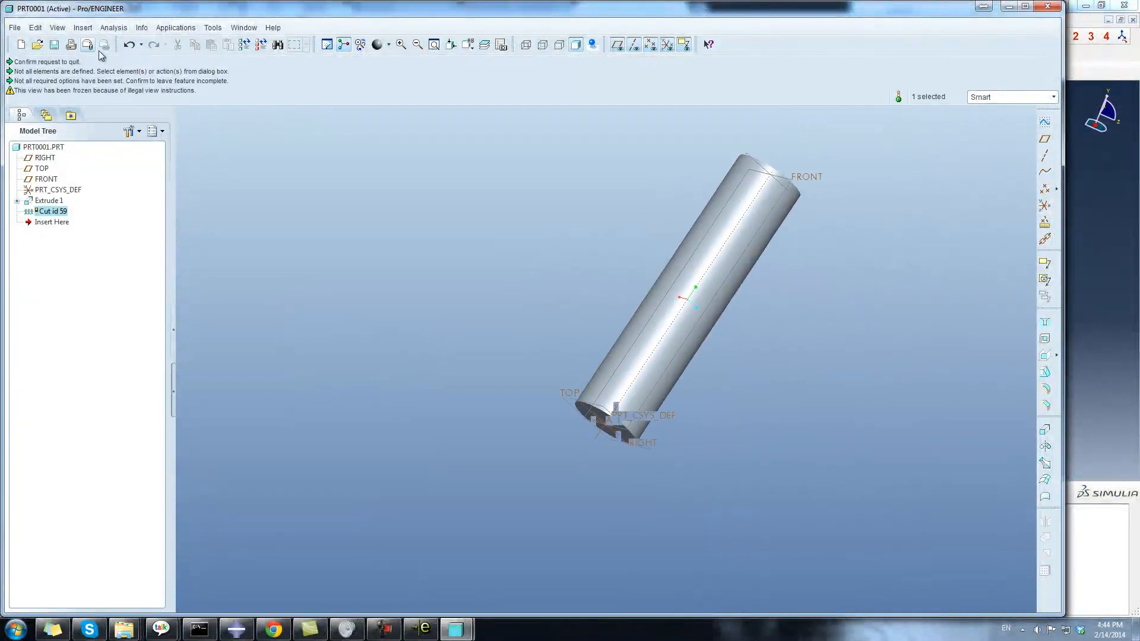
# Step: Start a new constant-pitch, through-axis, right-handed helical sweep cut with its profile on the FRONT datum plane in default orientation
pyautogui.click(82, 29)
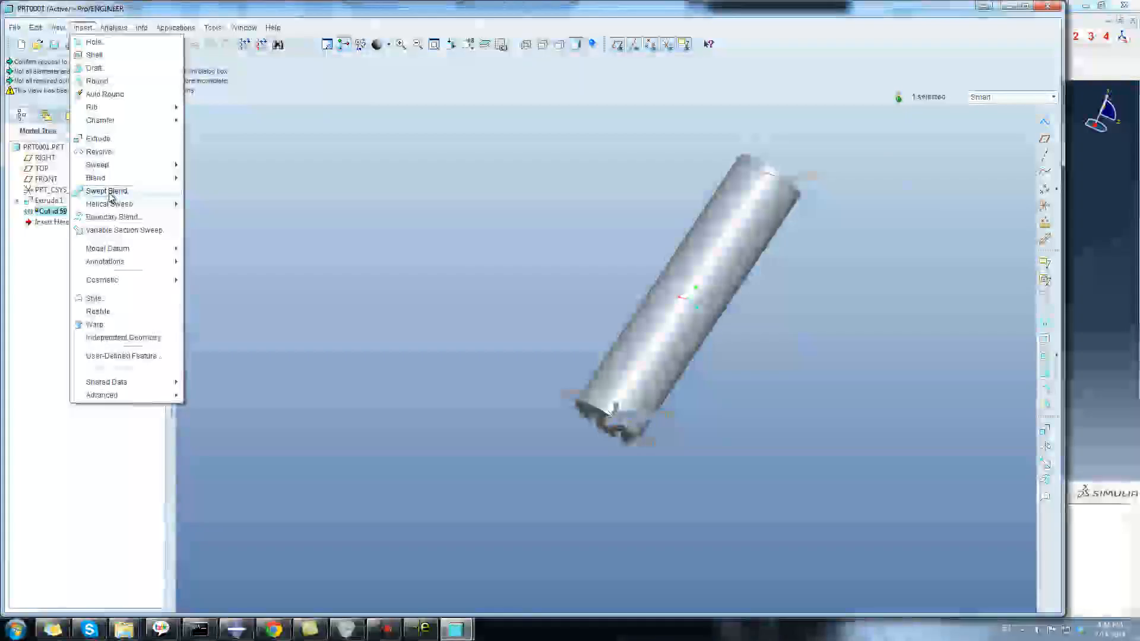
pyautogui.moveTo(127, 172)
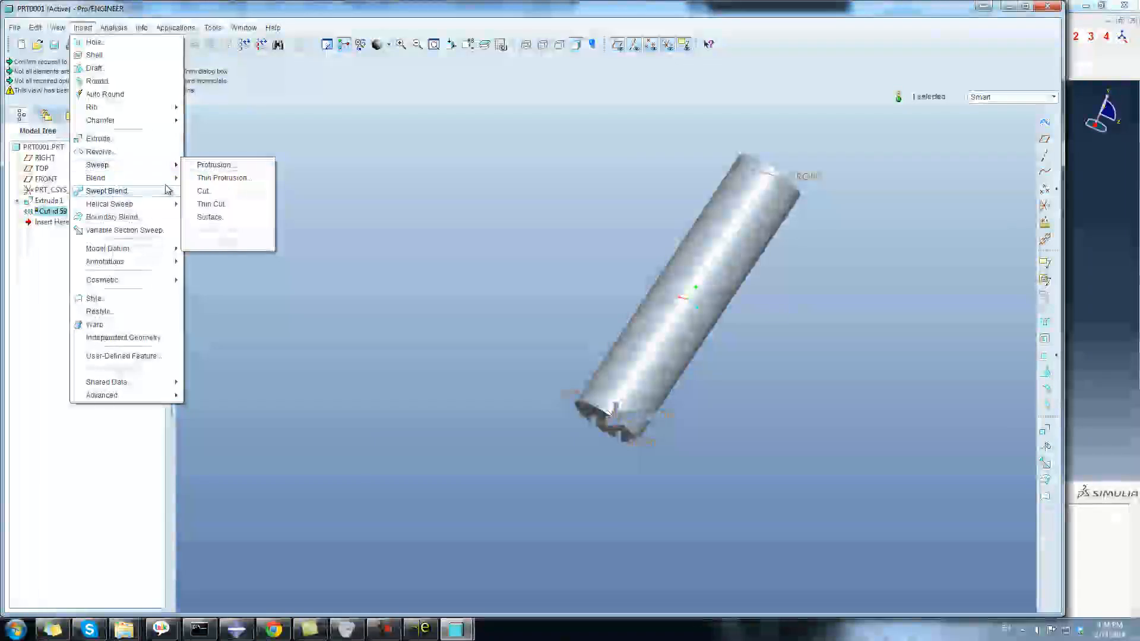
pyautogui.moveTo(147, 203)
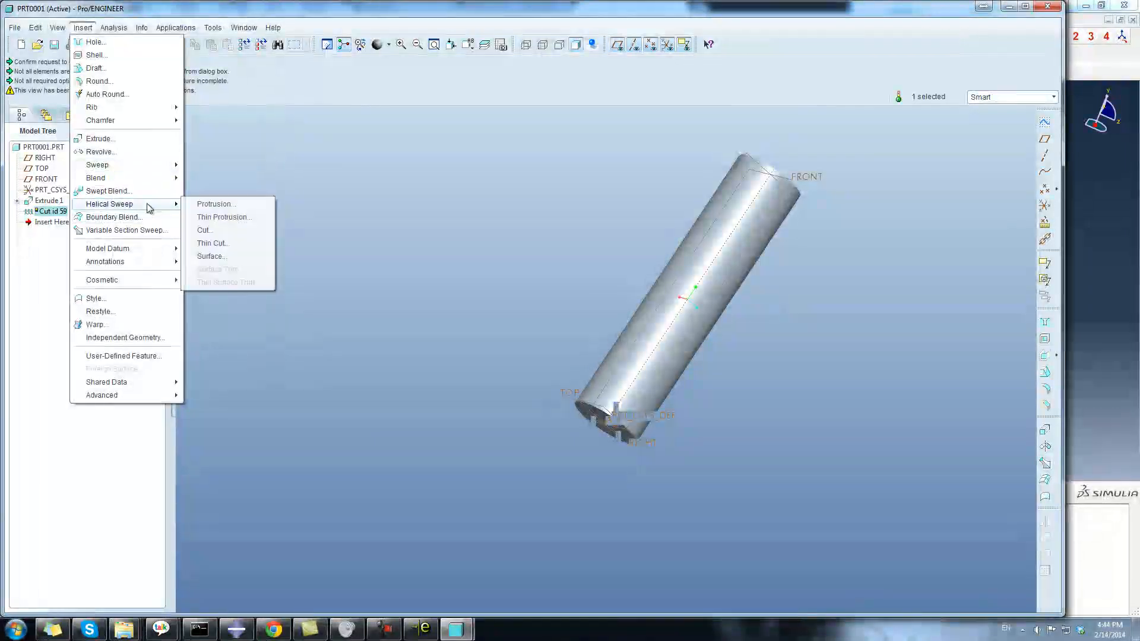
pyautogui.click(209, 232)
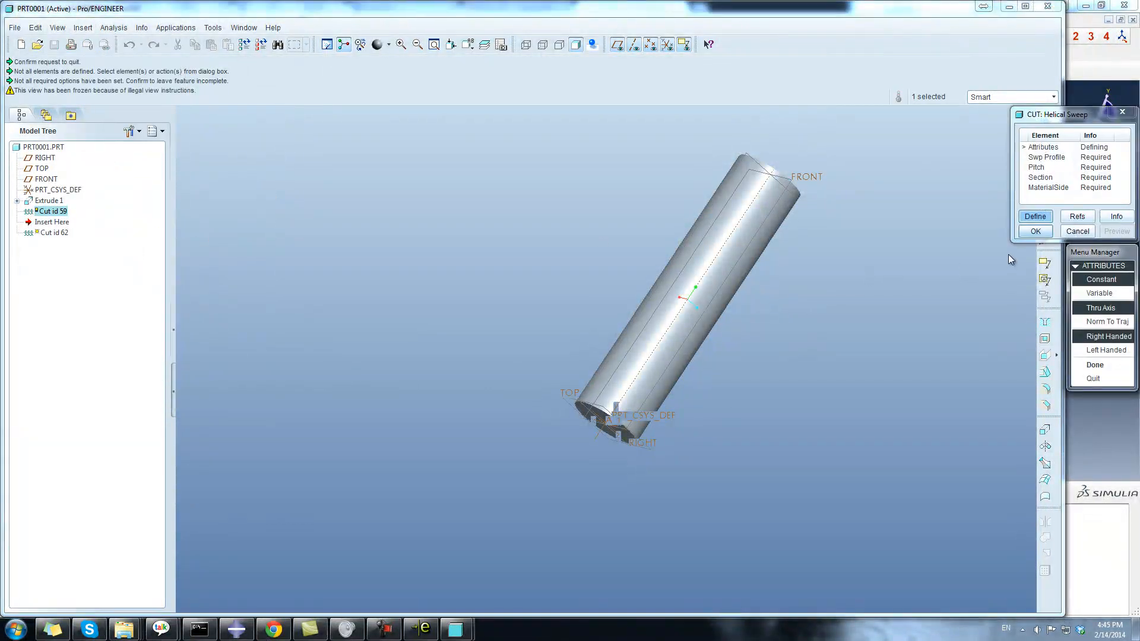
pyautogui.click(1118, 286)
pyautogui.click(1097, 367)
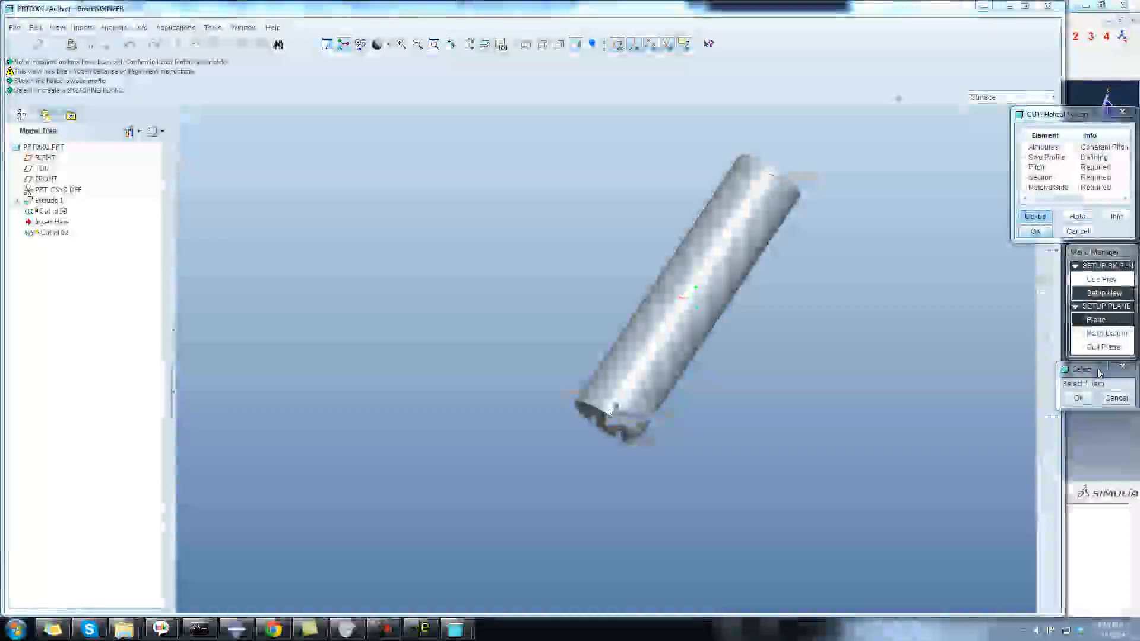
pyautogui.click(770, 214)
pyautogui.middleClick(887, 307)
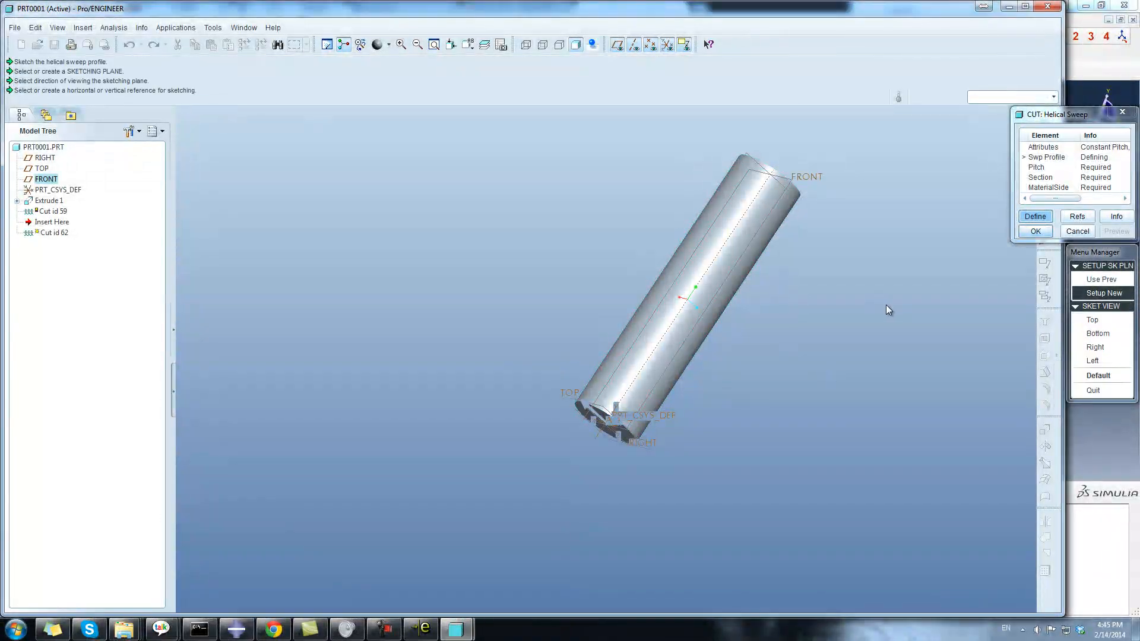
pyautogui.middleClick(885, 304)
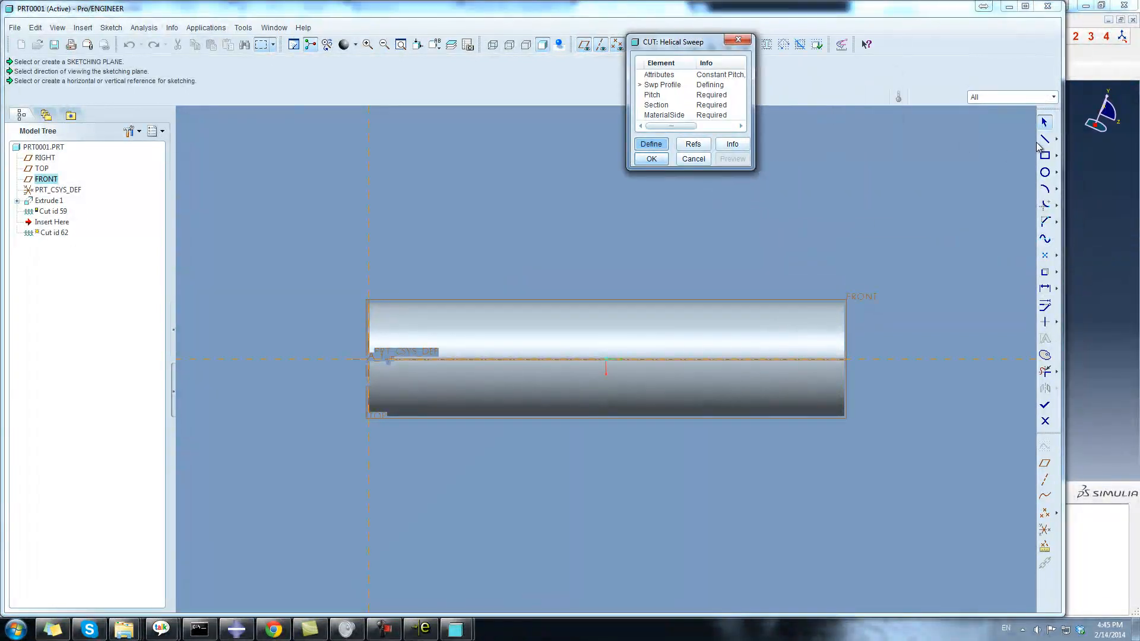
# Step: Sketch the sweep profile line along the cylinder's upper edge, from the end opposite the TOP plane to just short of the middle
pyautogui.click(1043, 140)
pyautogui.click(846, 301)
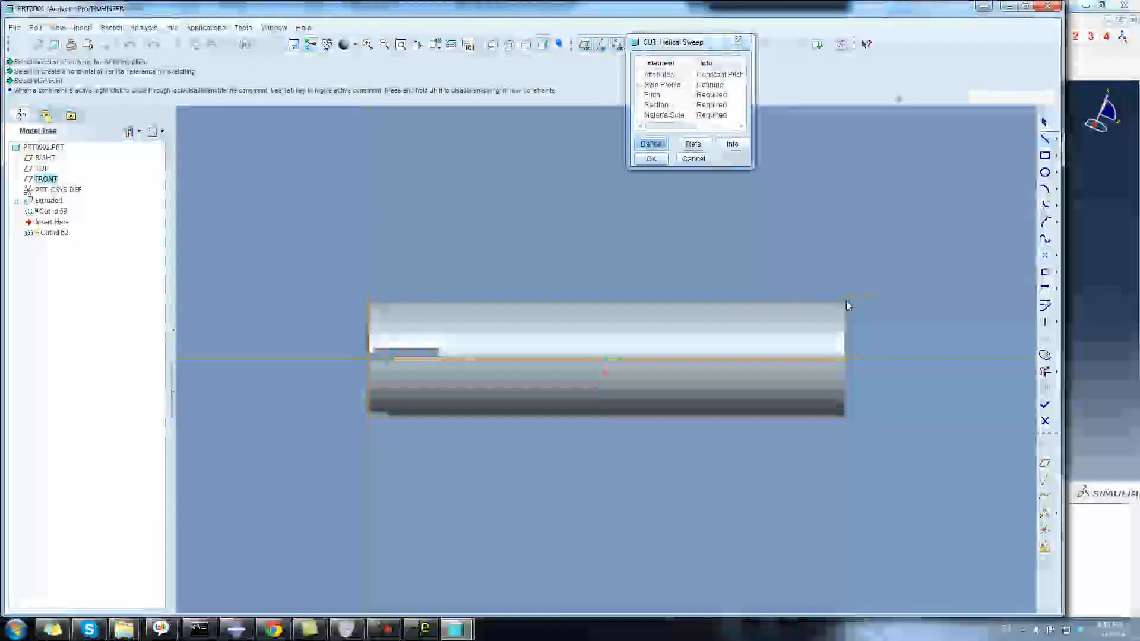
pyautogui.middleClick(909, 224)
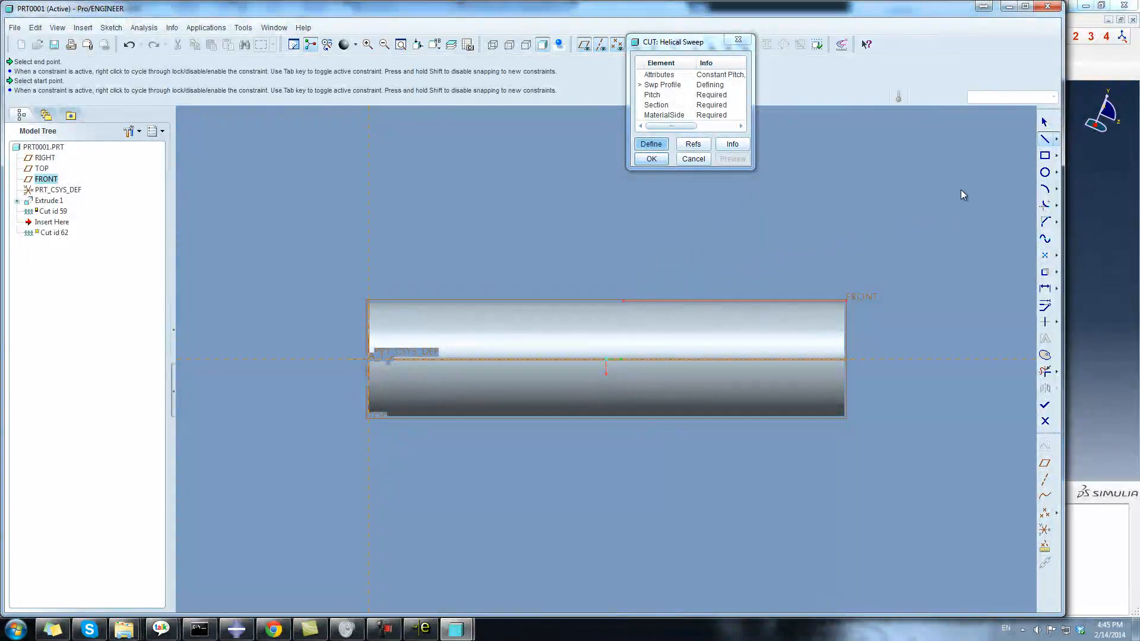
# Step: Add a centerline along the cylinder's axis as the axis of revolution and finish the sweep profile sketch
pyautogui.rightClick(1059, 143)
pyautogui.click(1059, 140)
pyautogui.click(1052, 141)
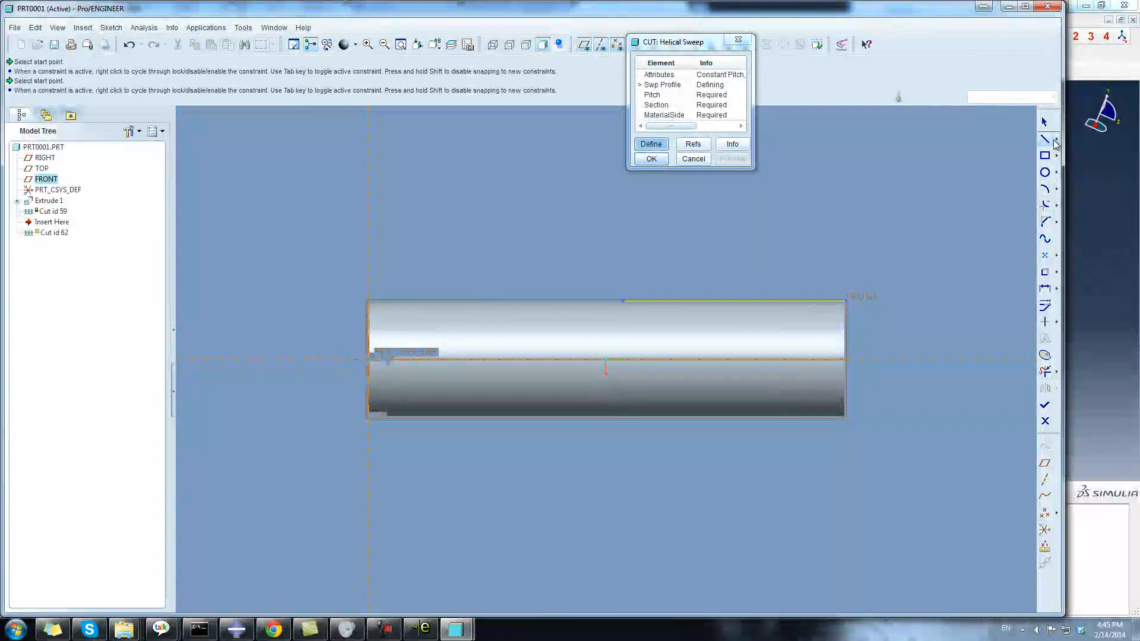
pyautogui.click(1056, 143)
pyautogui.click(739, 356)
pyautogui.middleClick(882, 251)
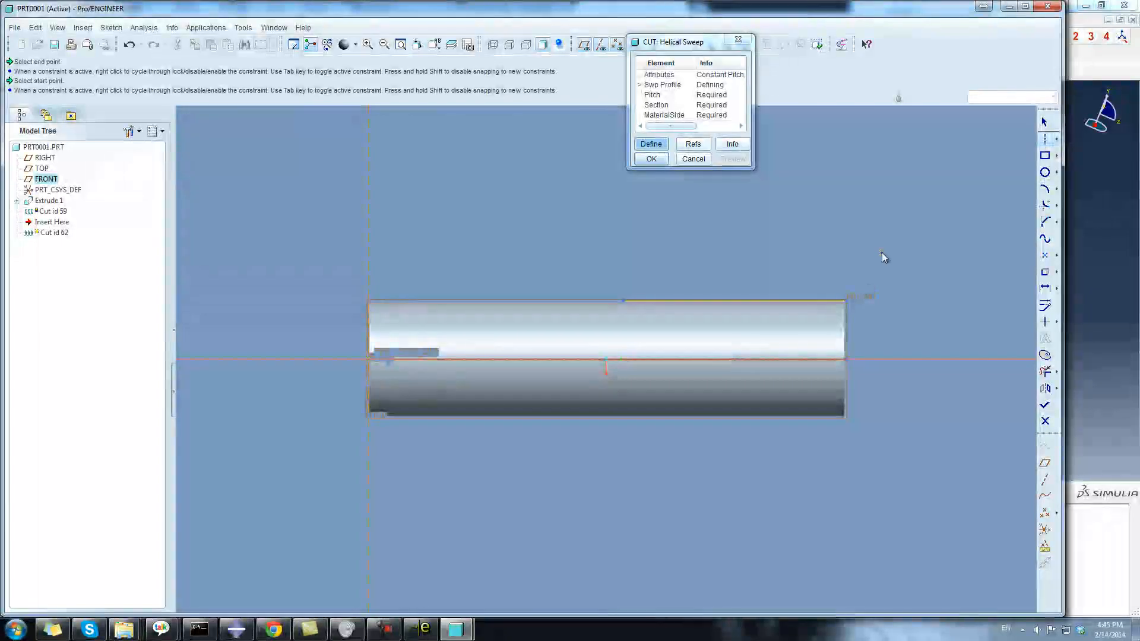
pyautogui.click(1045, 405)
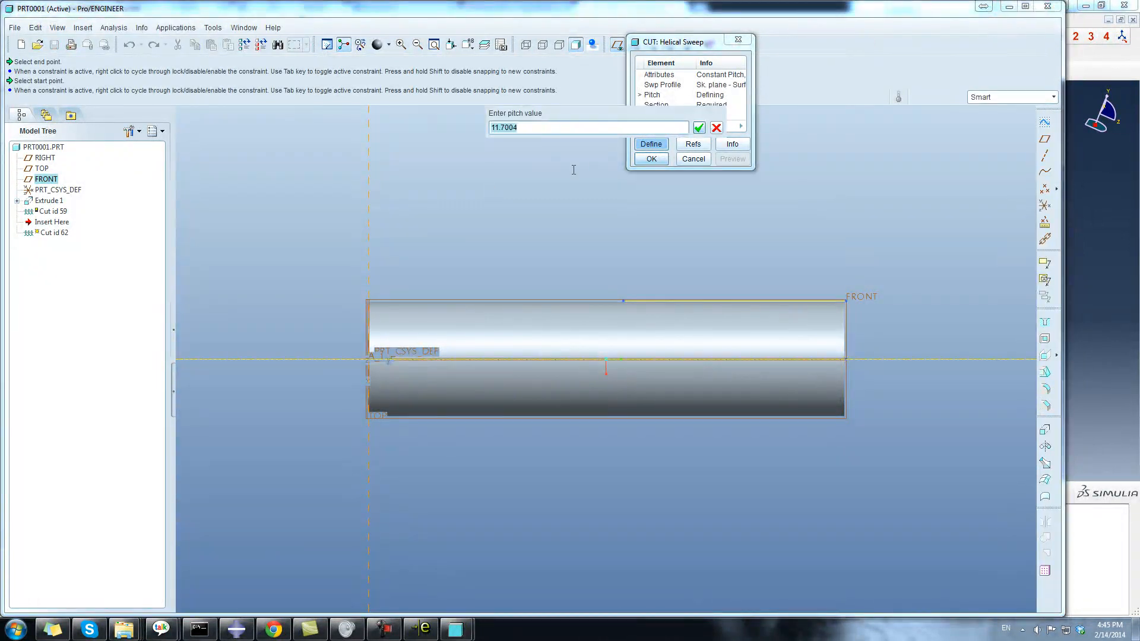
# Step: Set the helix pitch to 12 and sketch the cut section as a circle centred on the profile's start point, reaching about halfway to the axis
pyautogui.write('12')
pyautogui.press('Return')
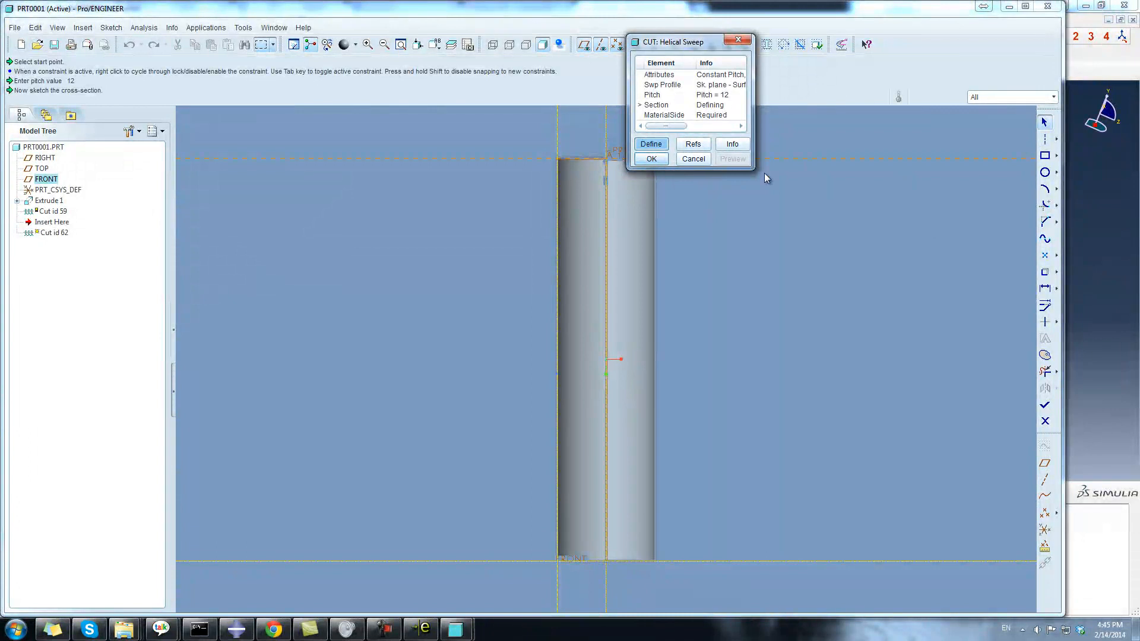
pyautogui.click(1044, 173)
pyautogui.click(559, 559)
pyautogui.click(586, 562)
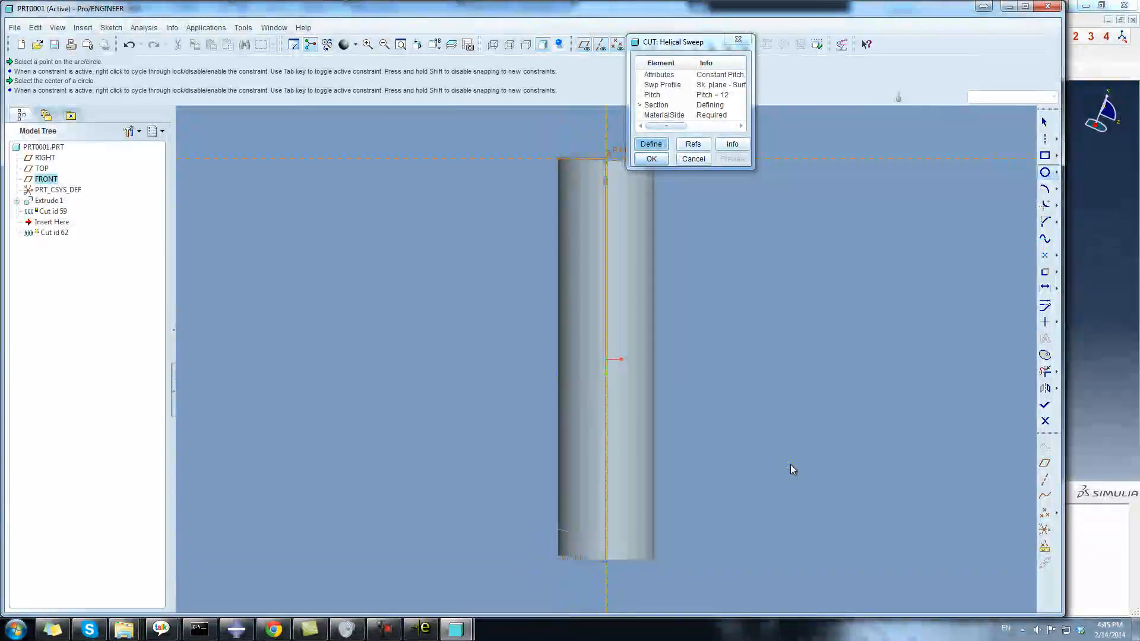
# Step: Finish the circular cut section, accept removing the material inside it, and try to create the helical cut
pyautogui.click(1044, 405)
pyautogui.click(1098, 223)
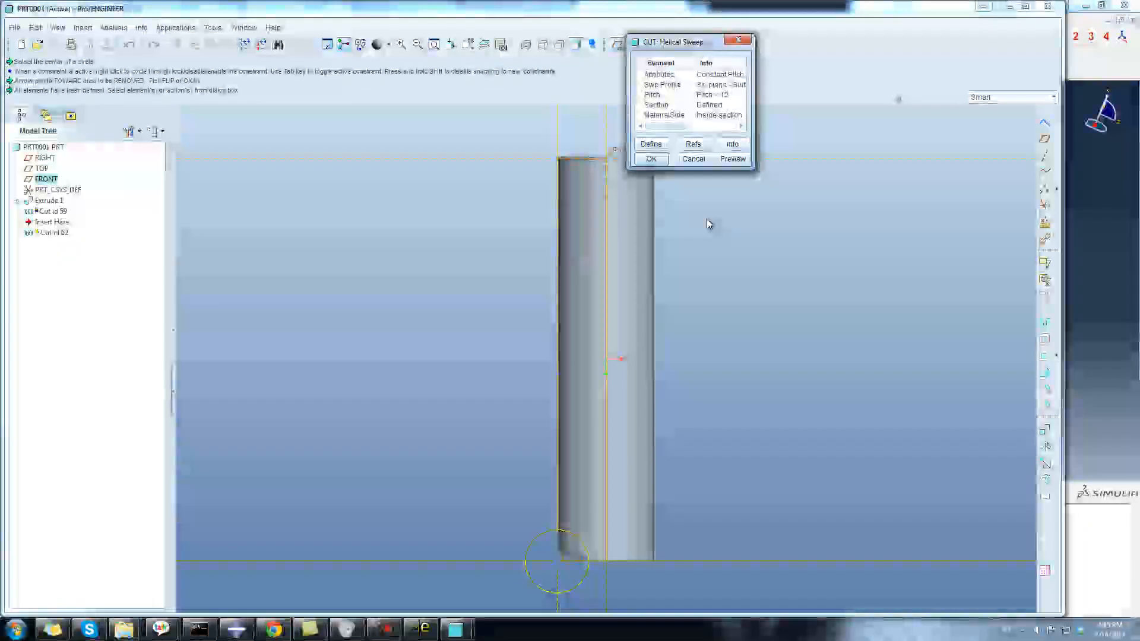
pyautogui.click(651, 159)
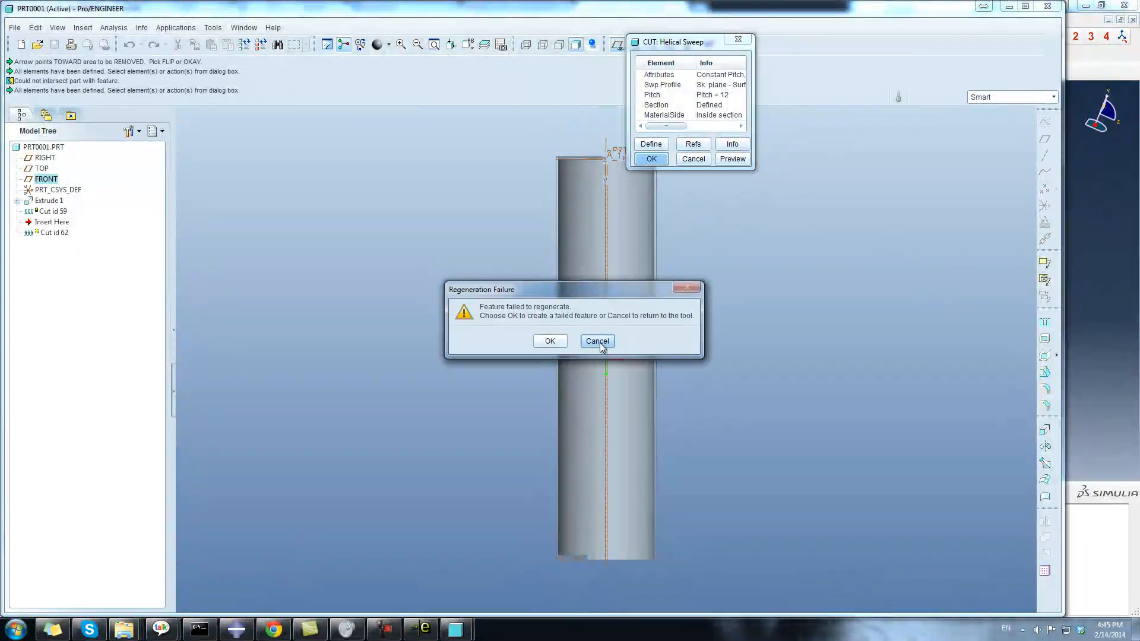
pyautogui.click(549, 341)
pyautogui.moveTo(732, 300); pyautogui.dragTo(819, 279, button='middle')
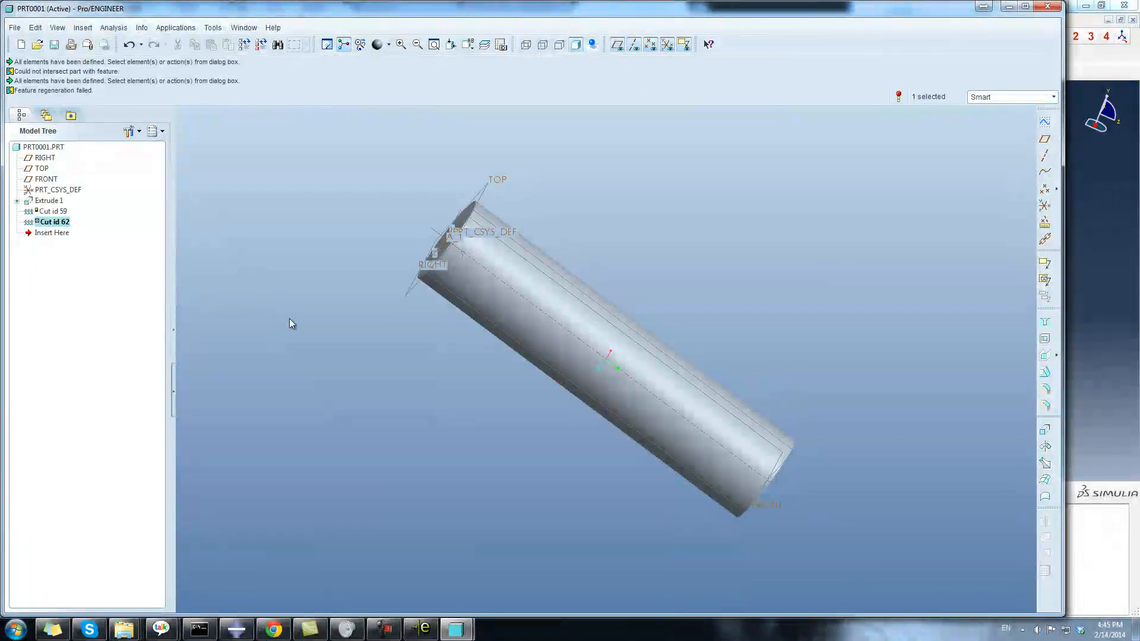
# Step: Delete the helical cut that failed to regenerate from the model
pyautogui.rightClick(63, 225)
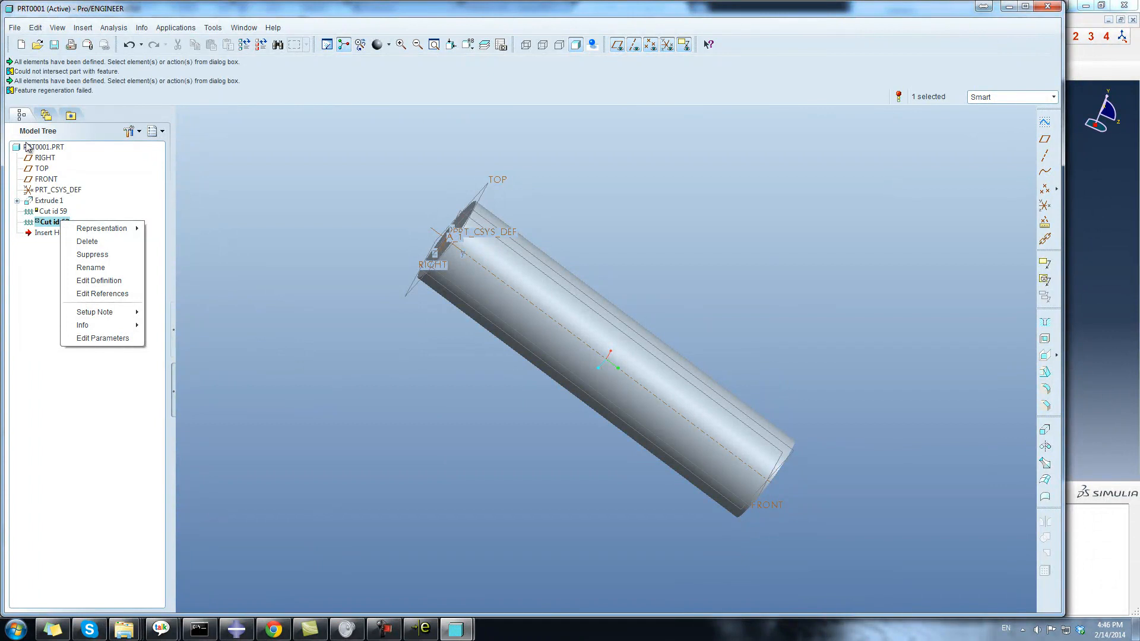
pyautogui.click(112, 242)
pyautogui.click(545, 341)
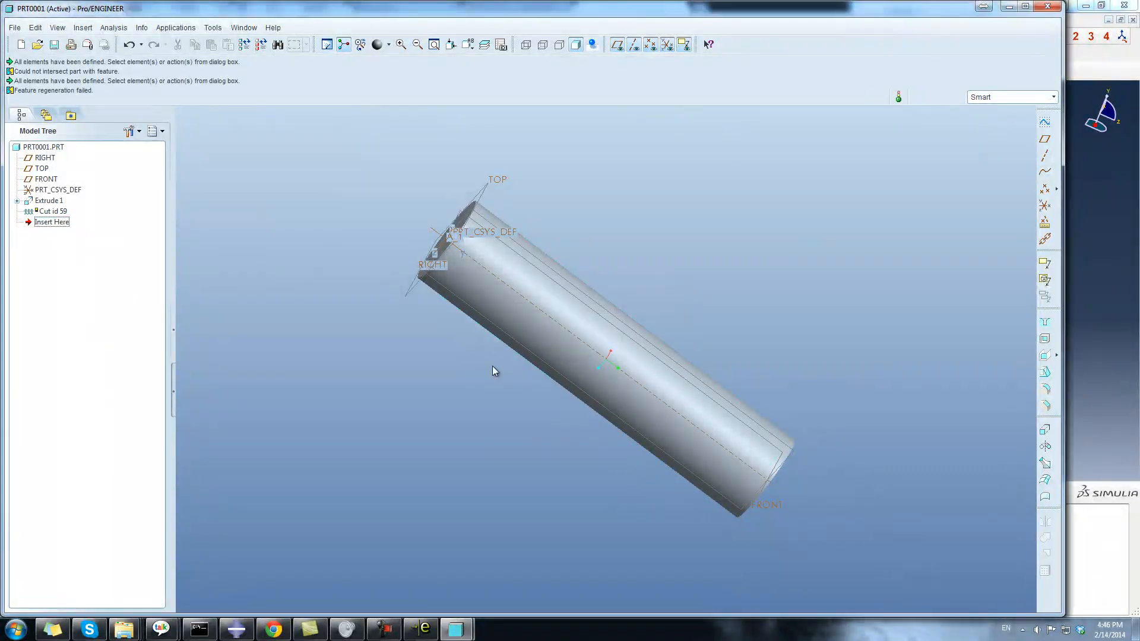
# Step: Start a new constant-pitch, through-axis, right-handed helical sweep cut with its profile on the RIGHT datum plane in default orientation
pyautogui.moveTo(473, 363); pyautogui.dragTo(440, 319, button='middle')
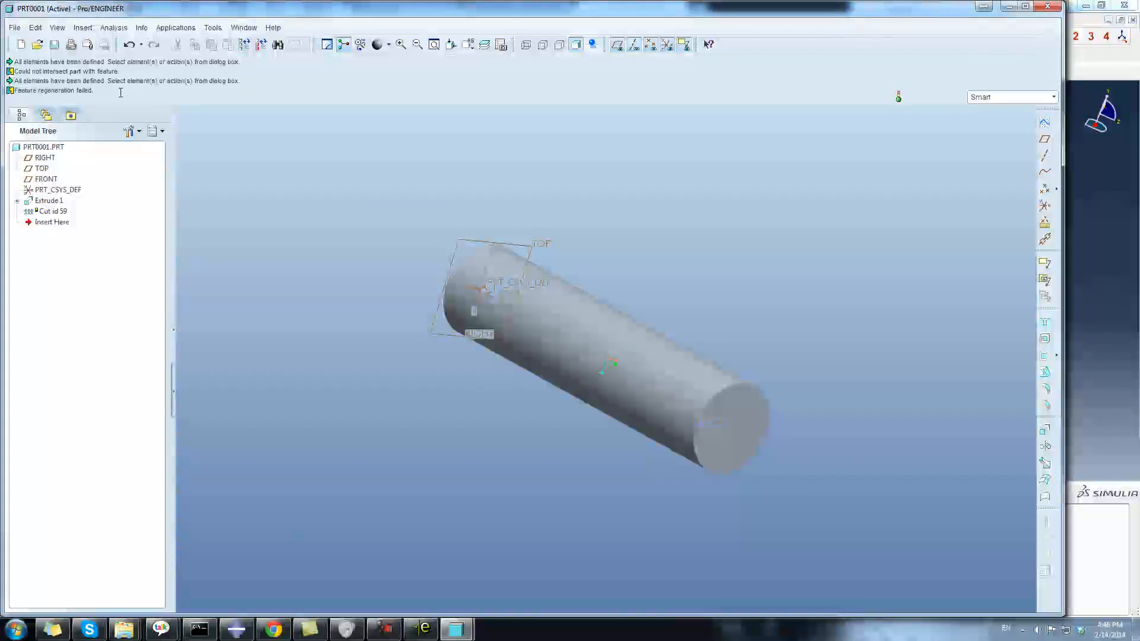
pyautogui.click(83, 27)
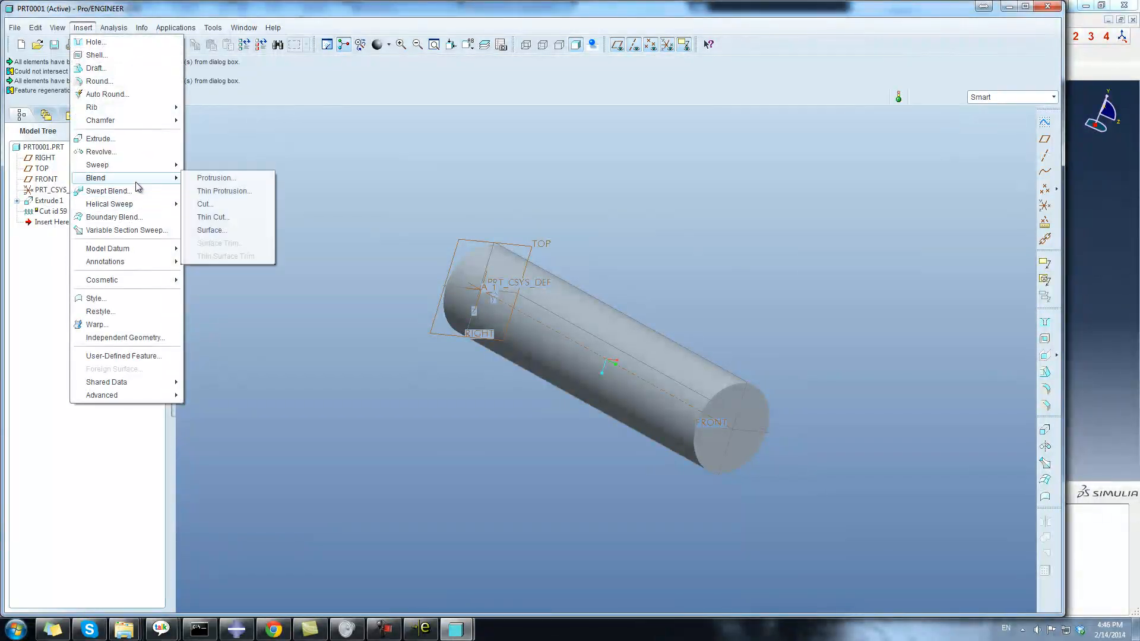
pyautogui.moveTo(131, 205)
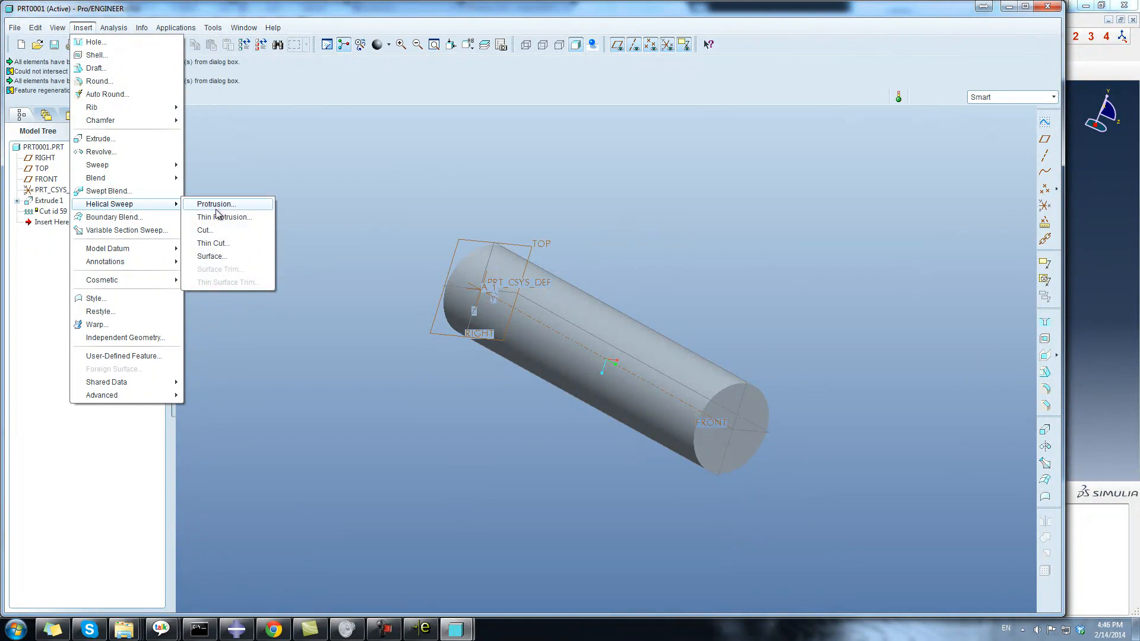
pyautogui.click(207, 230)
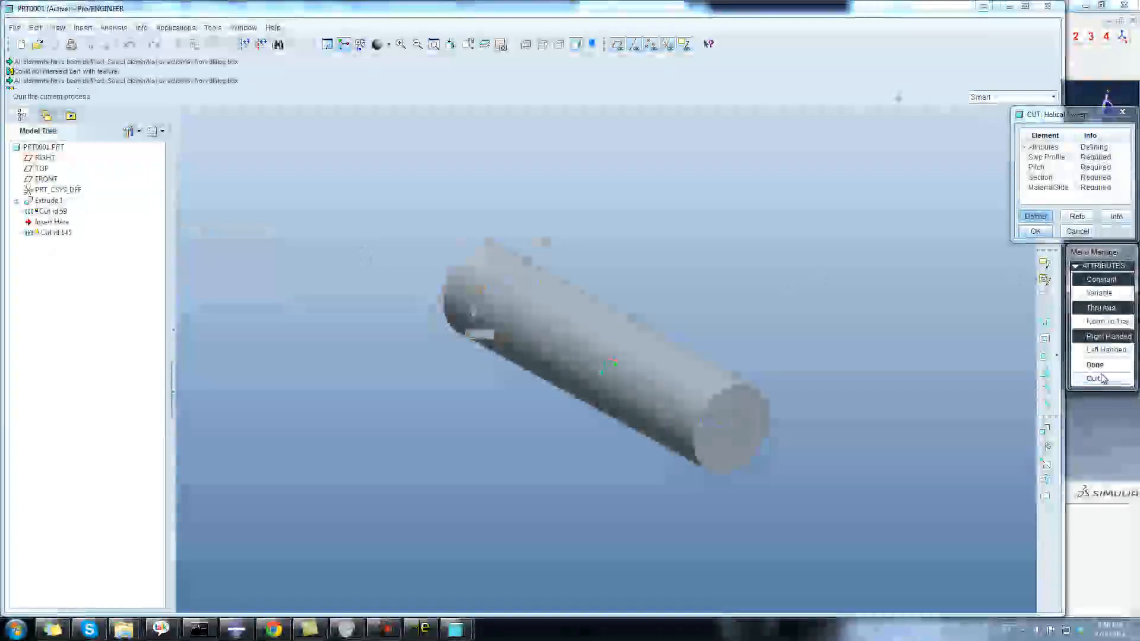
pyautogui.moveTo(879, 365); pyautogui.dragTo(891, 374, button='middle')
pyautogui.click(777, 410)
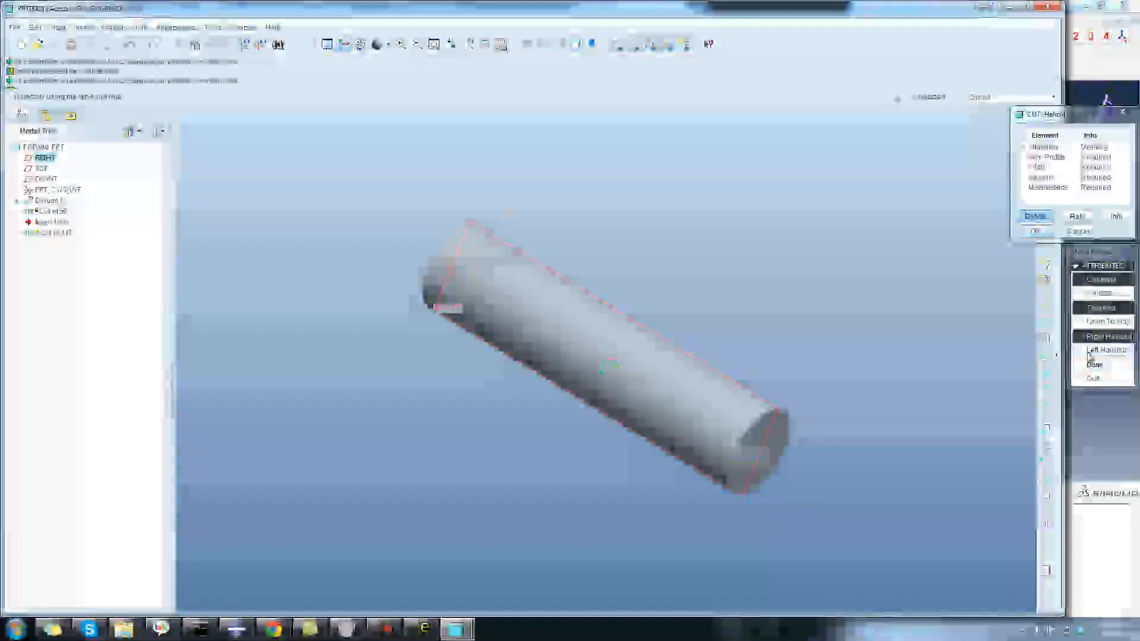
pyautogui.click(1095, 365)
pyautogui.middleClick(883, 358)
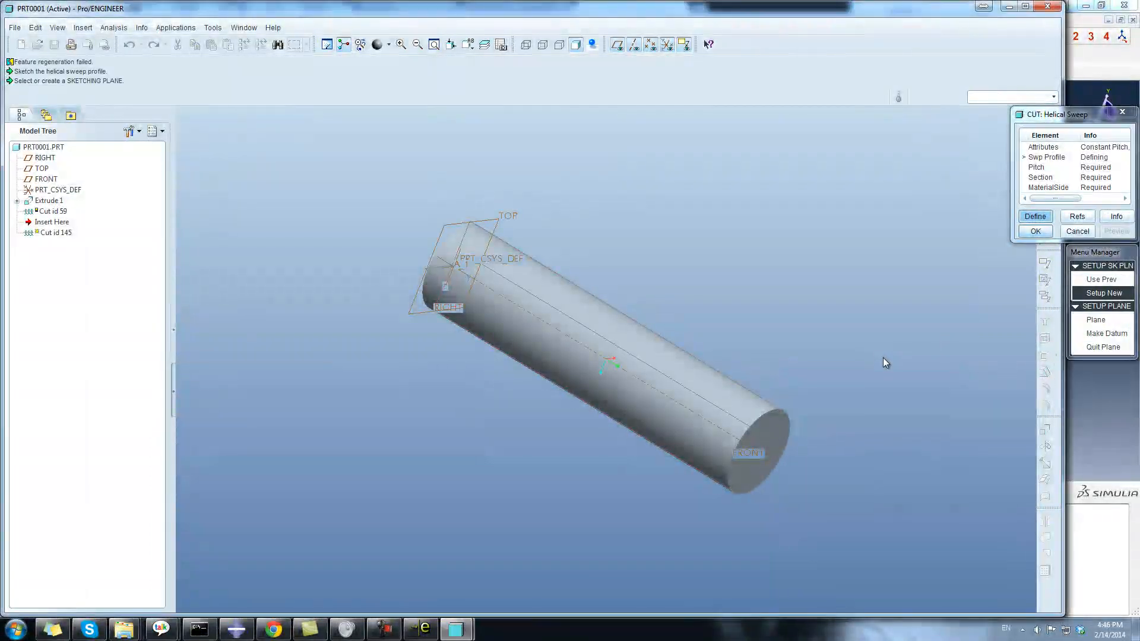
pyautogui.click(1097, 321)
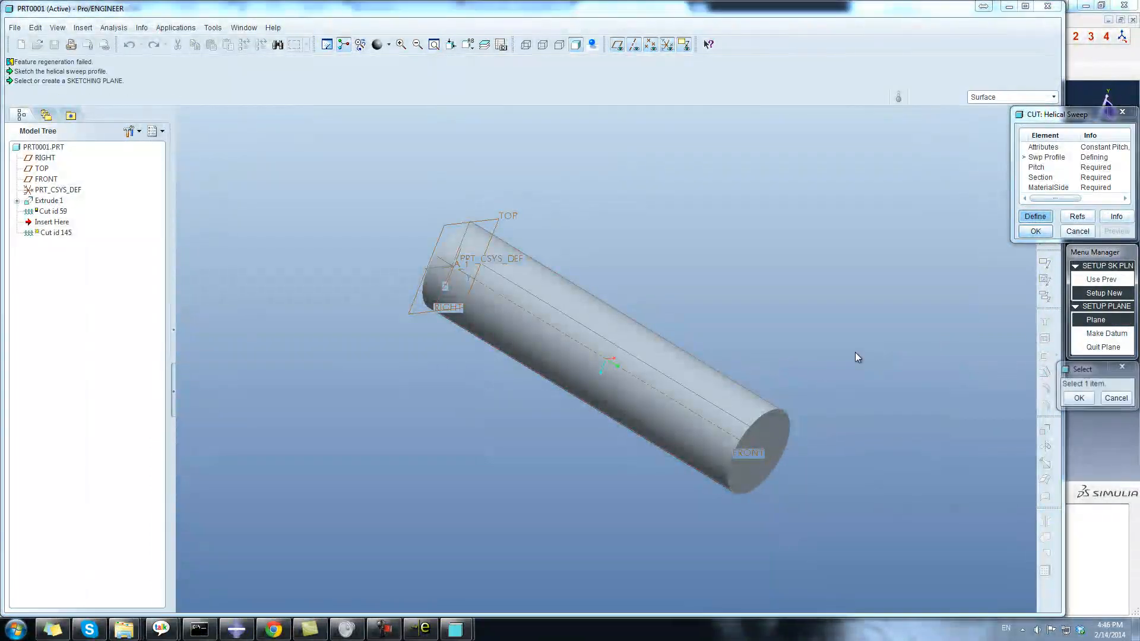
pyautogui.click(746, 387)
pyautogui.click(1098, 335)
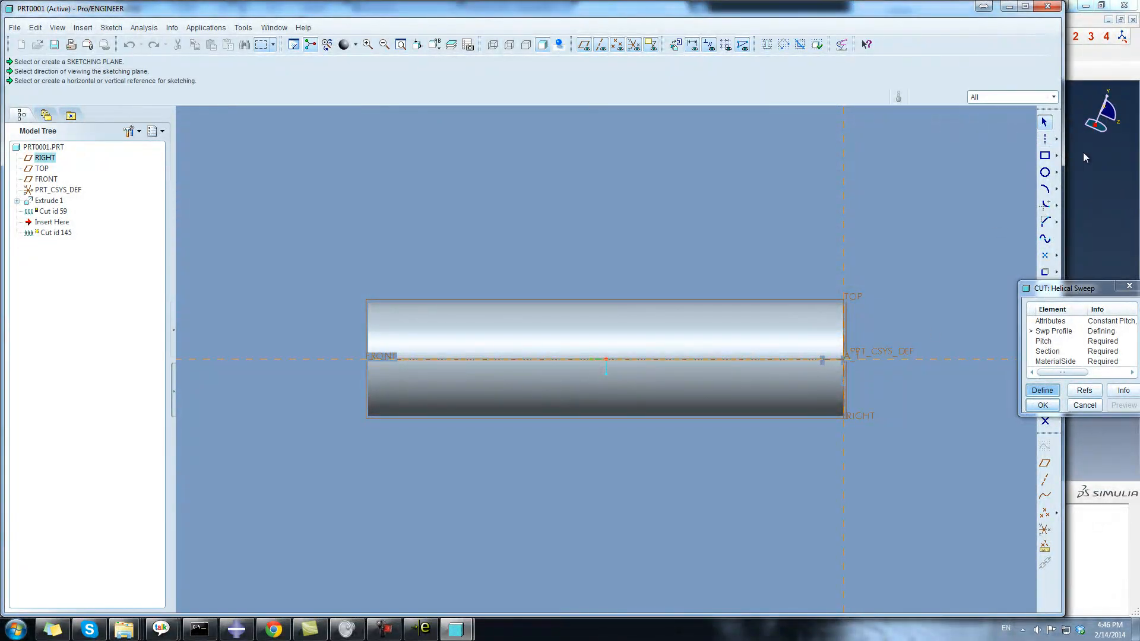
# Step: Sketch the sweep profile line along the cylinder's upper edge, from the TOP plane to a little over a third of its length
pyautogui.click(1054, 141)
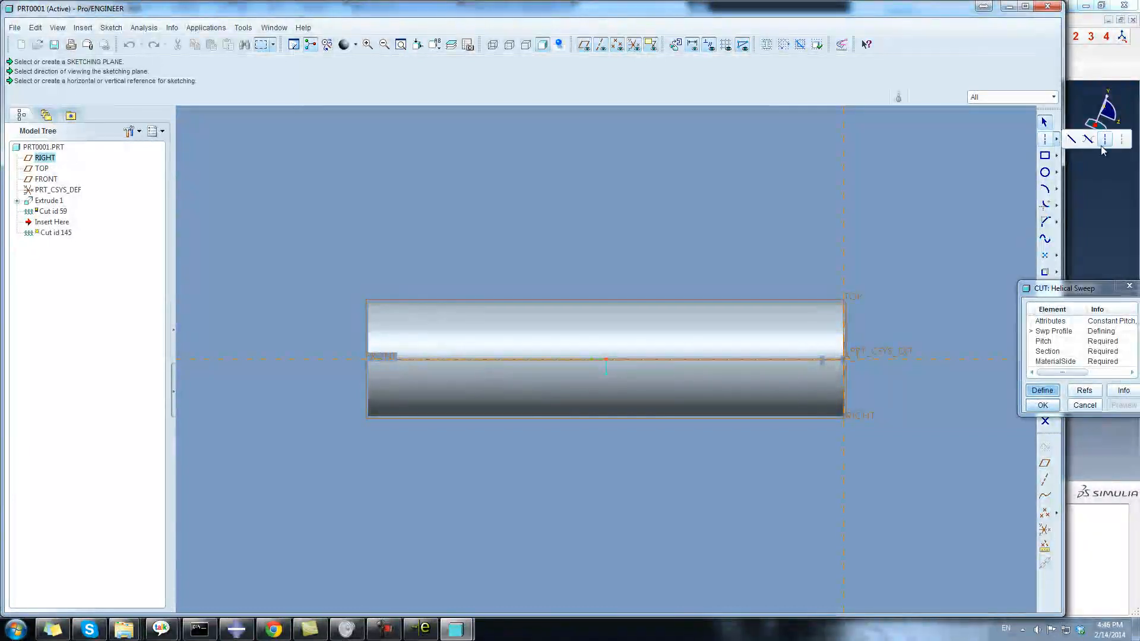
pyautogui.click(1120, 143)
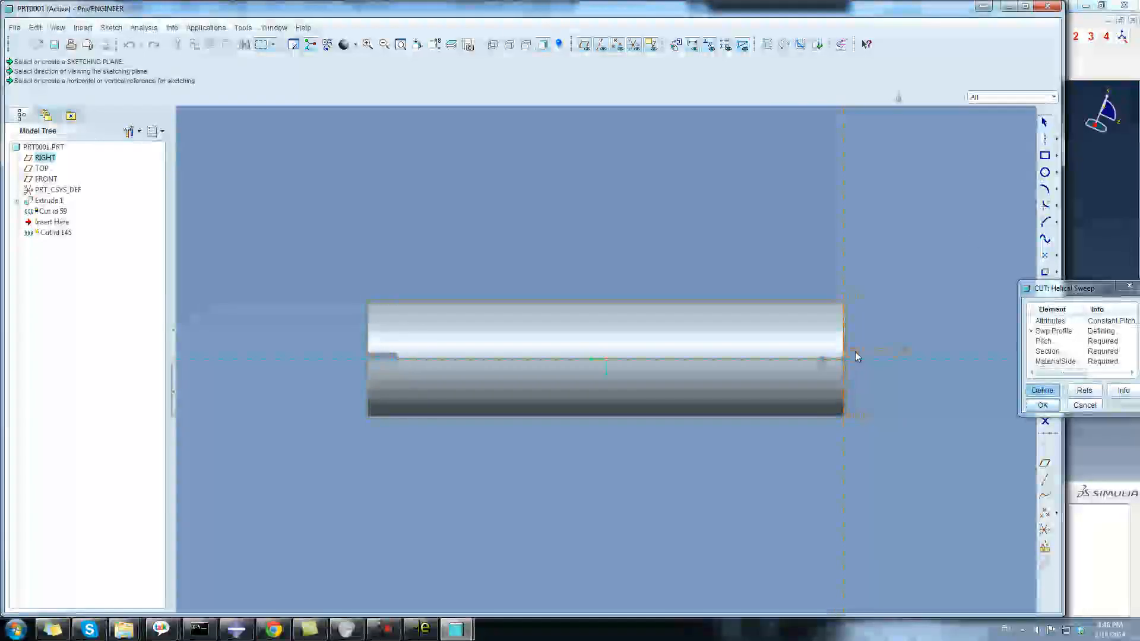
pyautogui.click(1056, 139)
pyautogui.click(1071, 141)
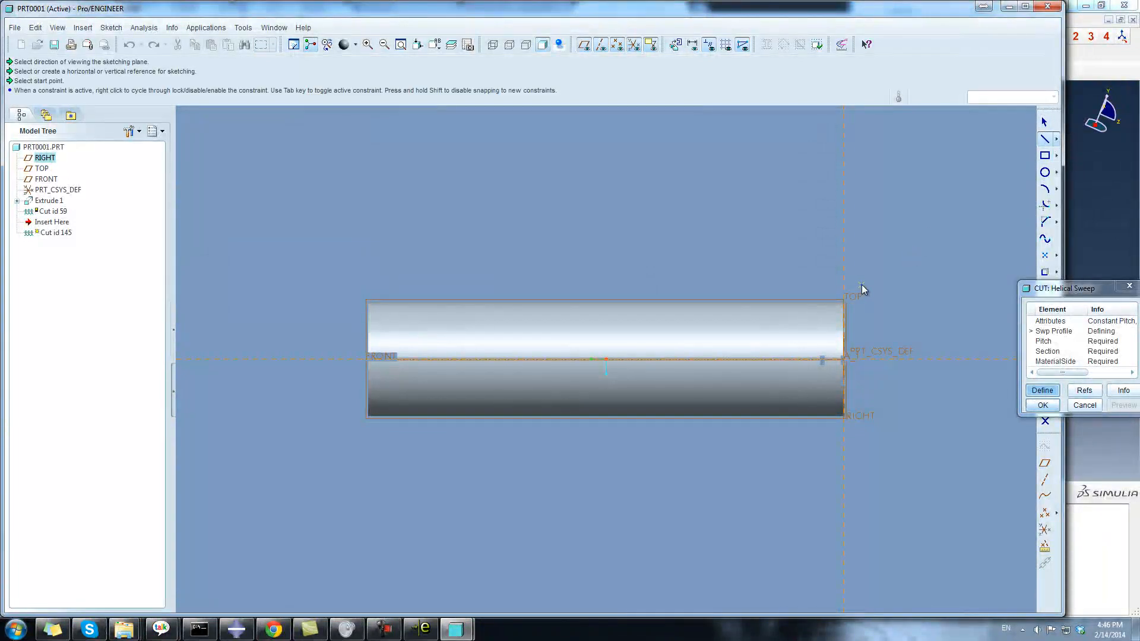
pyautogui.click(845, 301)
pyautogui.click(672, 300)
pyautogui.middleClick(907, 390)
pyautogui.click(386, 629)
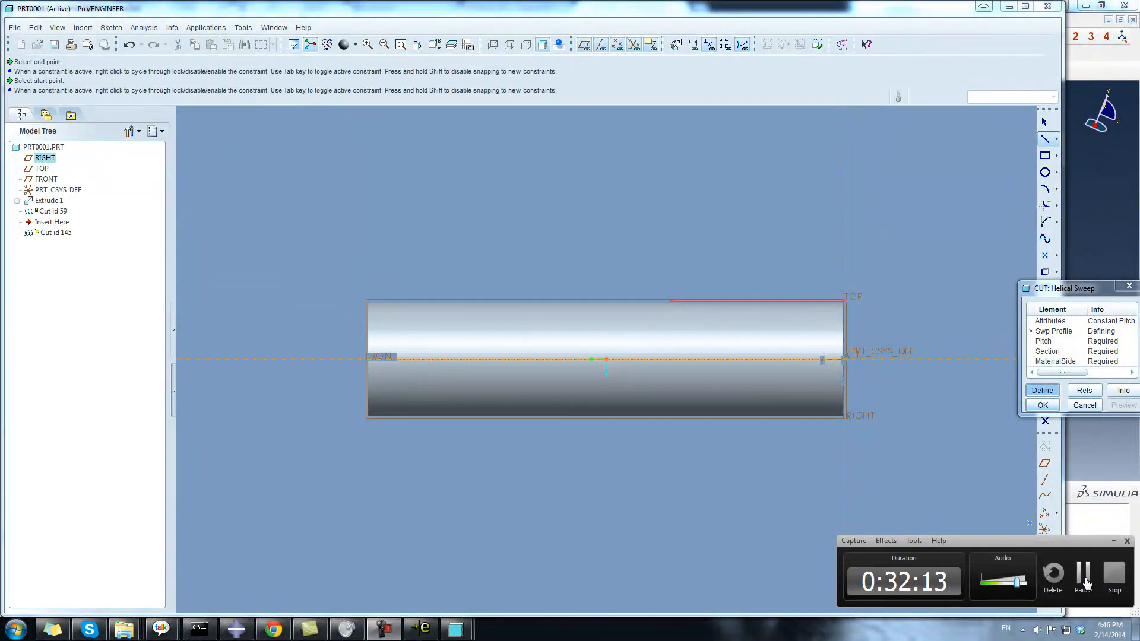
pyautogui.click(1084, 579)
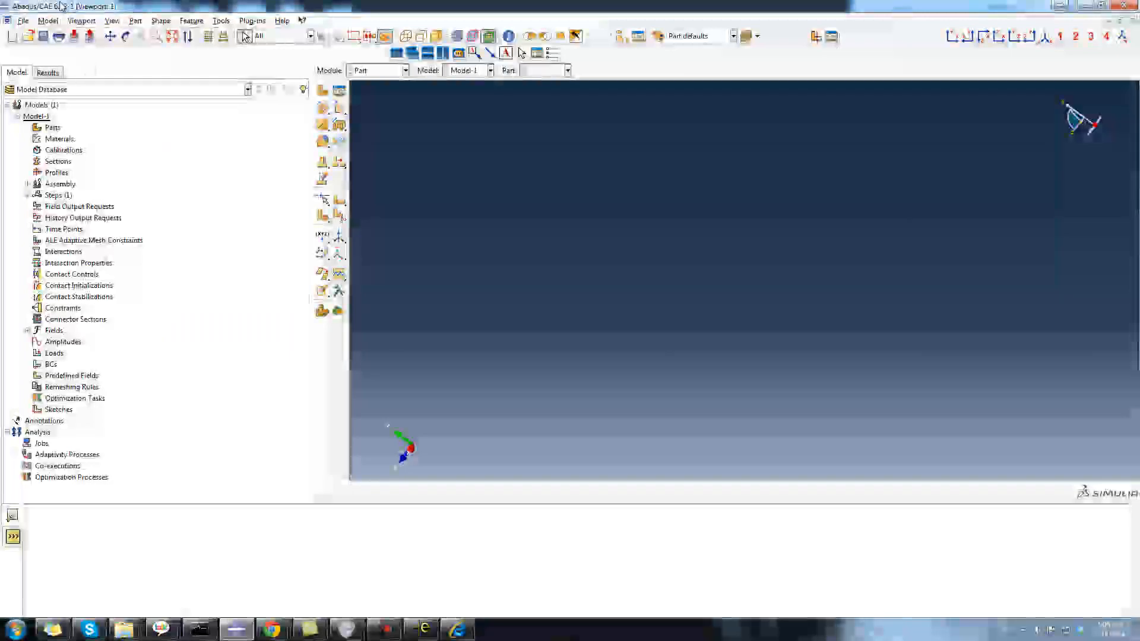
pyautogui.click(23, 21)
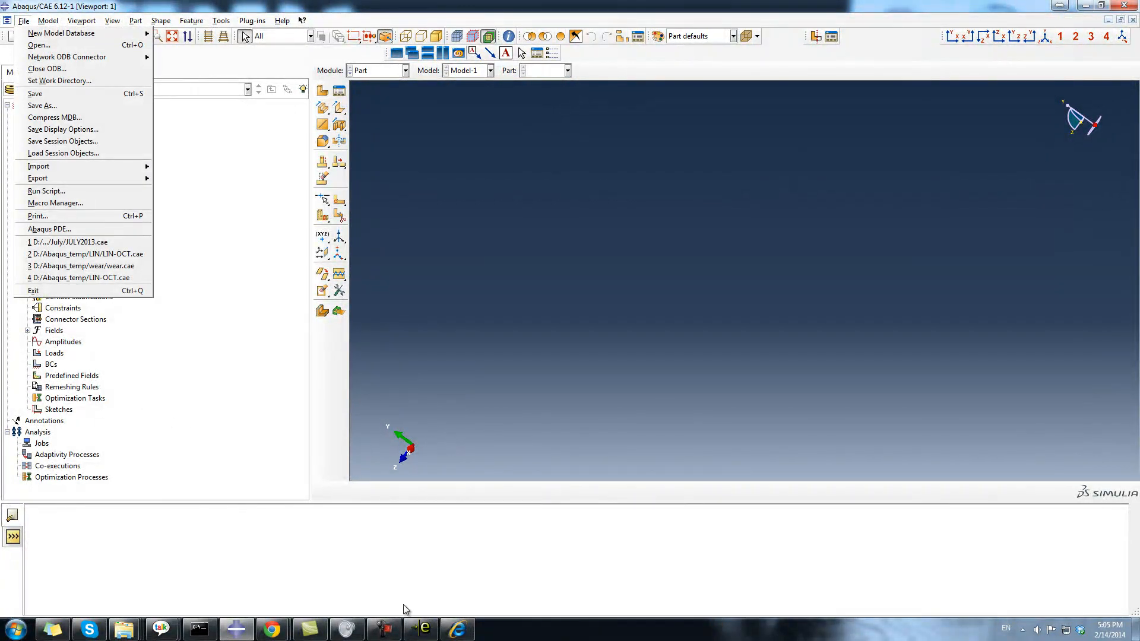
pyautogui.click(384, 629)
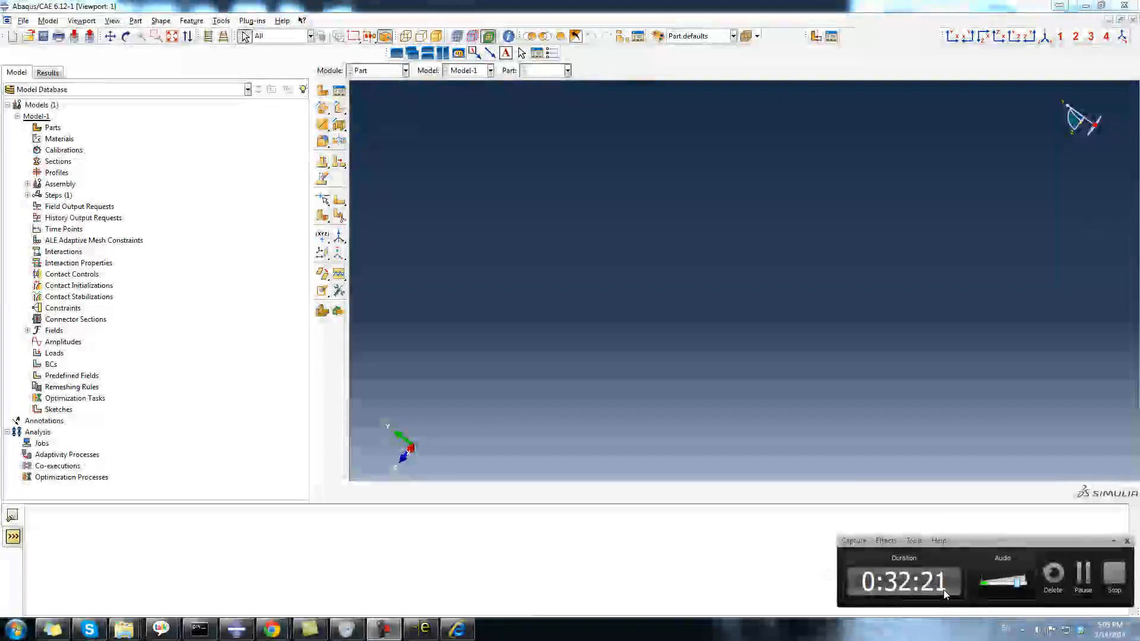
# Step: Start a part import in Abaqus/CAE, browse to the J: drive and filter the files to IGES
pyautogui.click(21, 22)
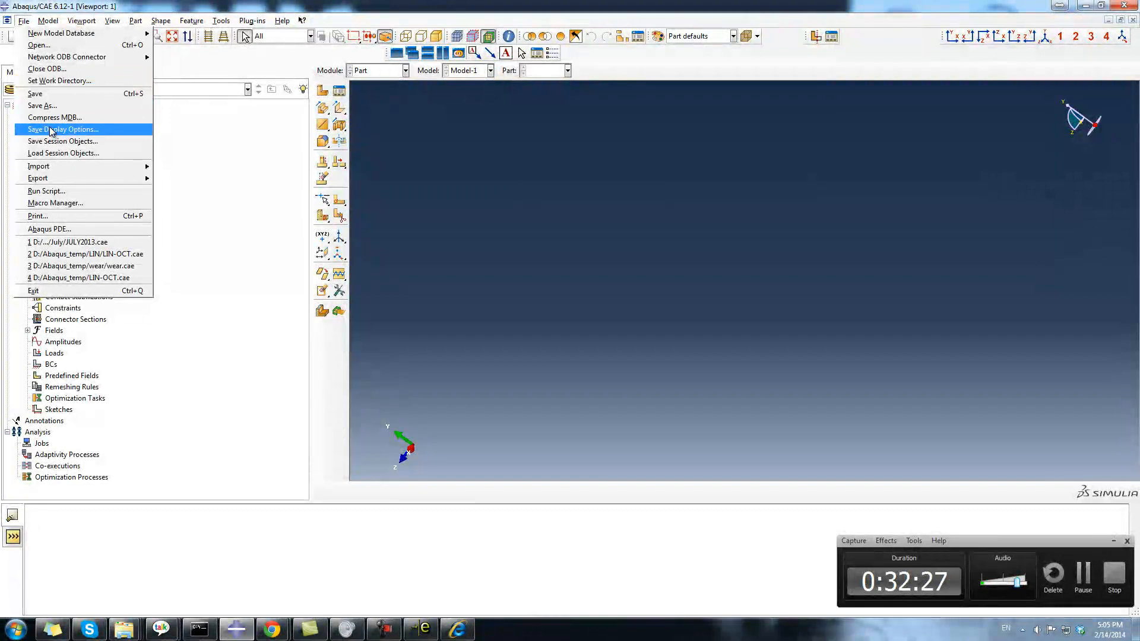
pyautogui.moveTo(89, 166)
pyautogui.click(185, 169)
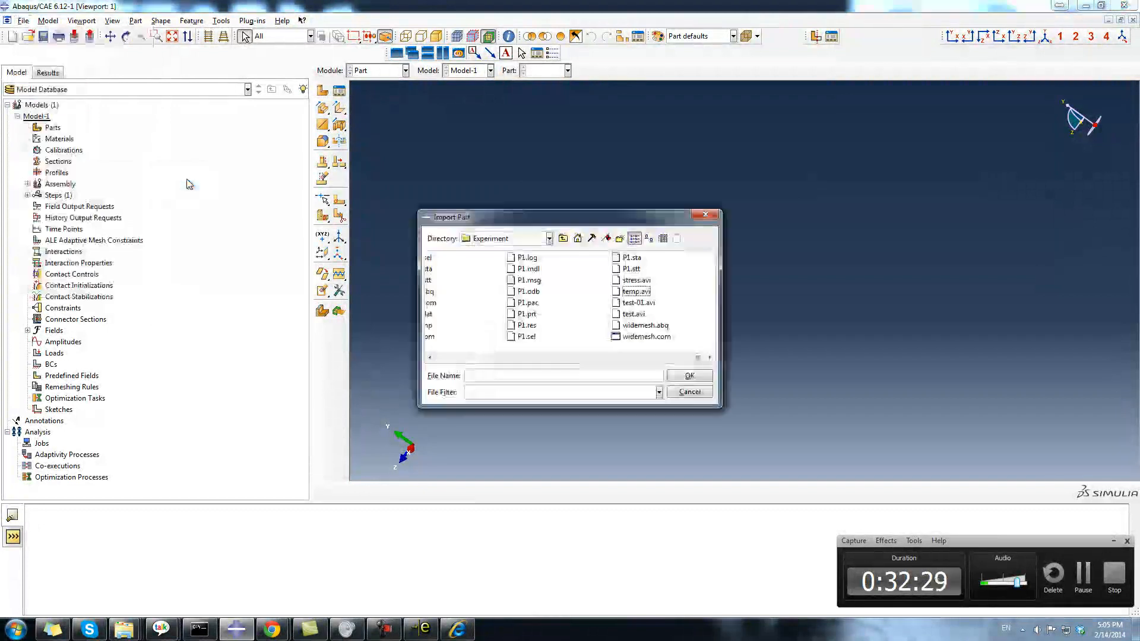
pyautogui.click(549, 238)
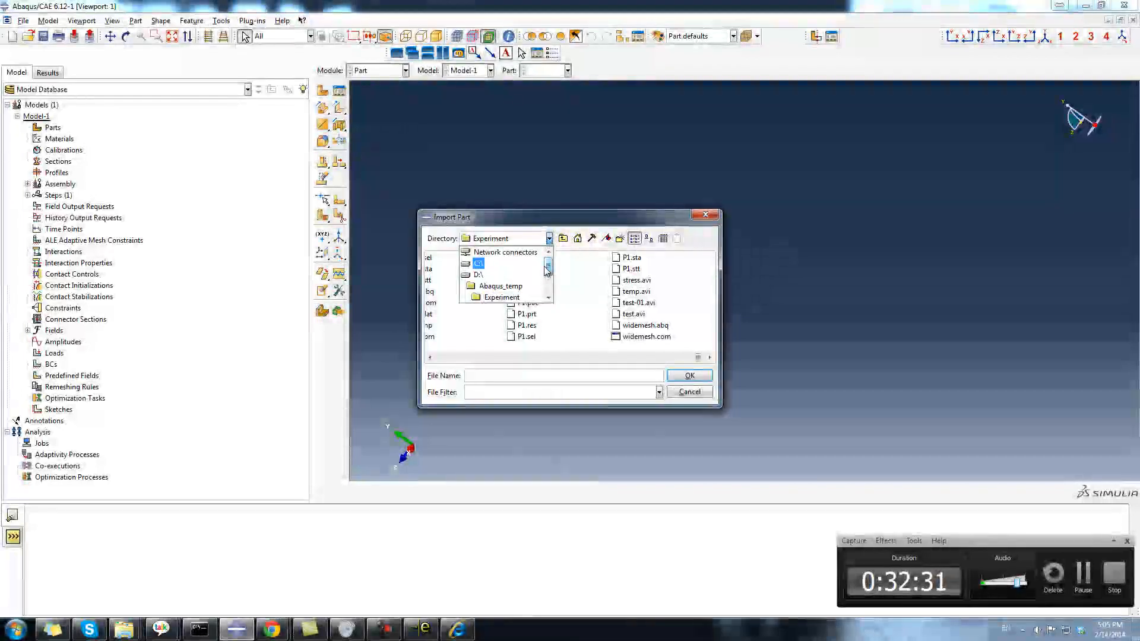
pyautogui.click(479, 275)
pyautogui.click(546, 239)
pyautogui.click(478, 297)
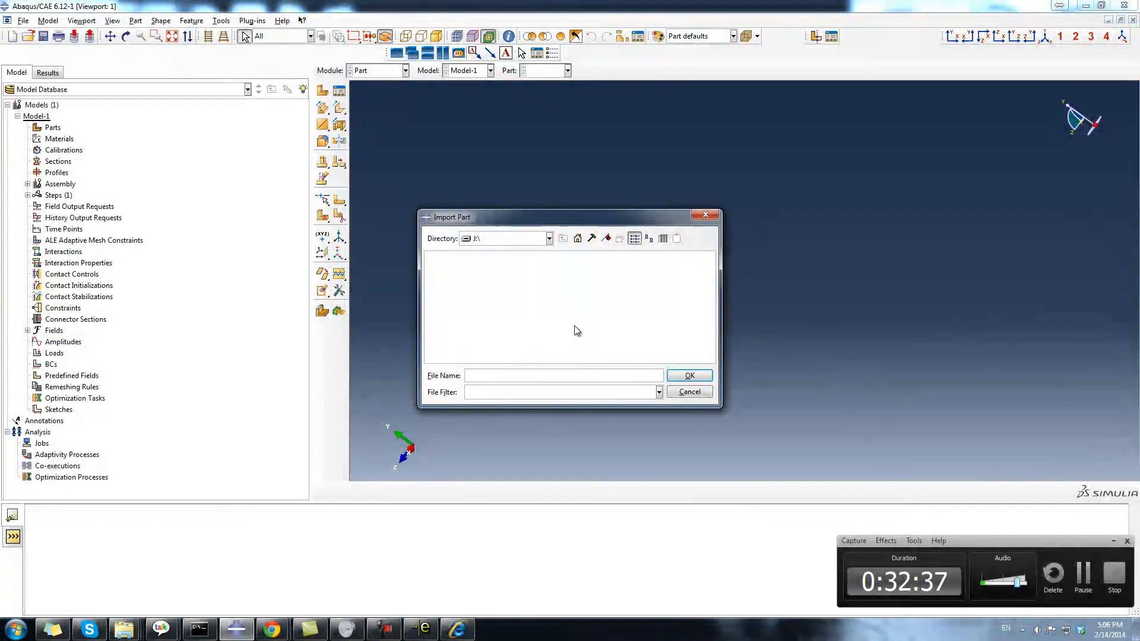
pyautogui.click(658, 393)
pyautogui.click(520, 417)
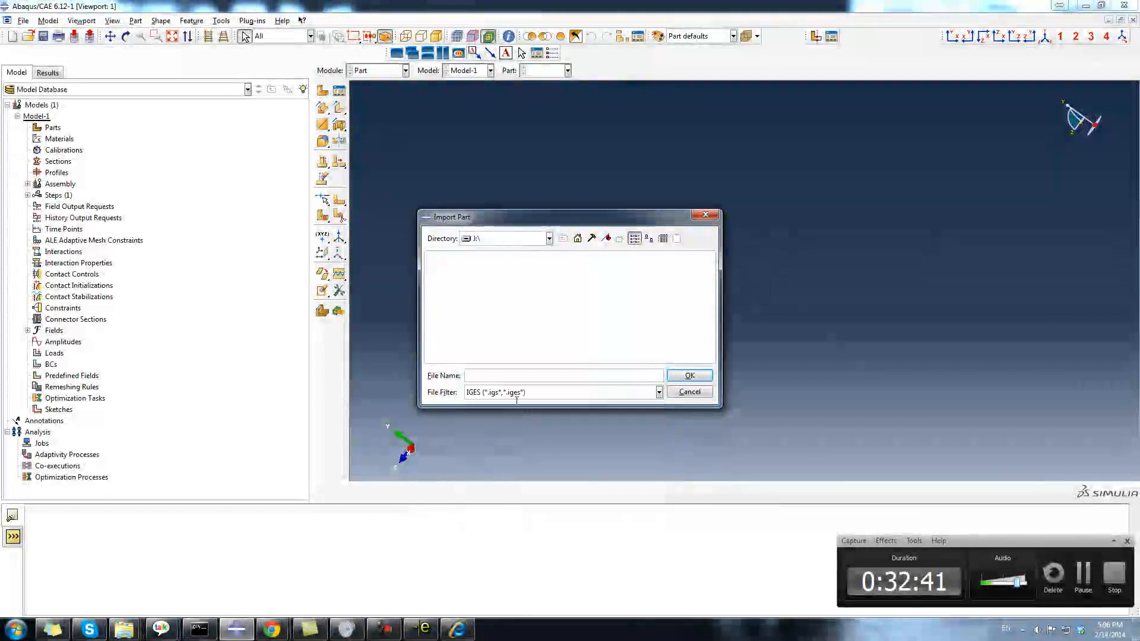
# Step: Switch to Windows Explorer, look into removable disk G:, and return to Abaqus/CAE
pyautogui.press('super')
pyautogui.click(179, 430)
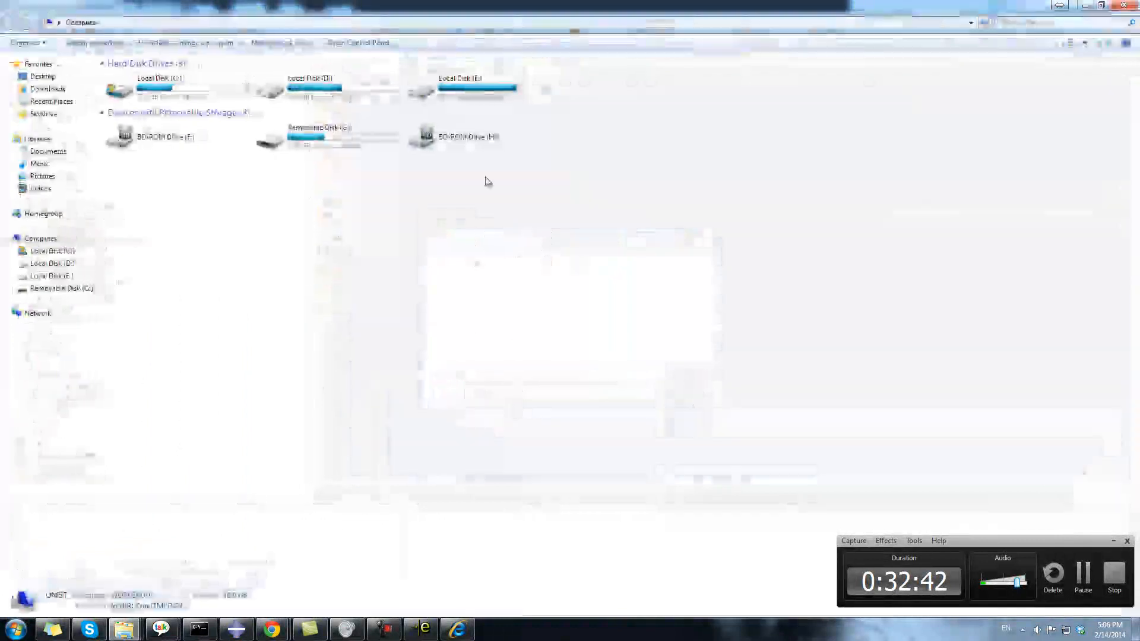
pyautogui.click(308, 132)
pyautogui.doubleClick(308, 132)
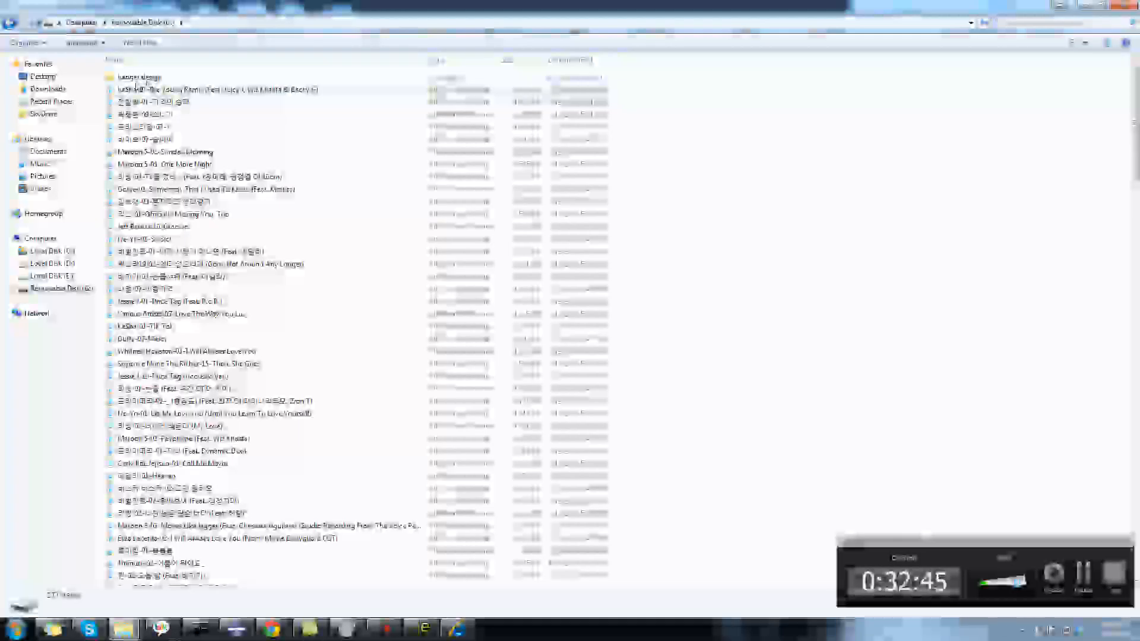
pyautogui.click(1105, 6)
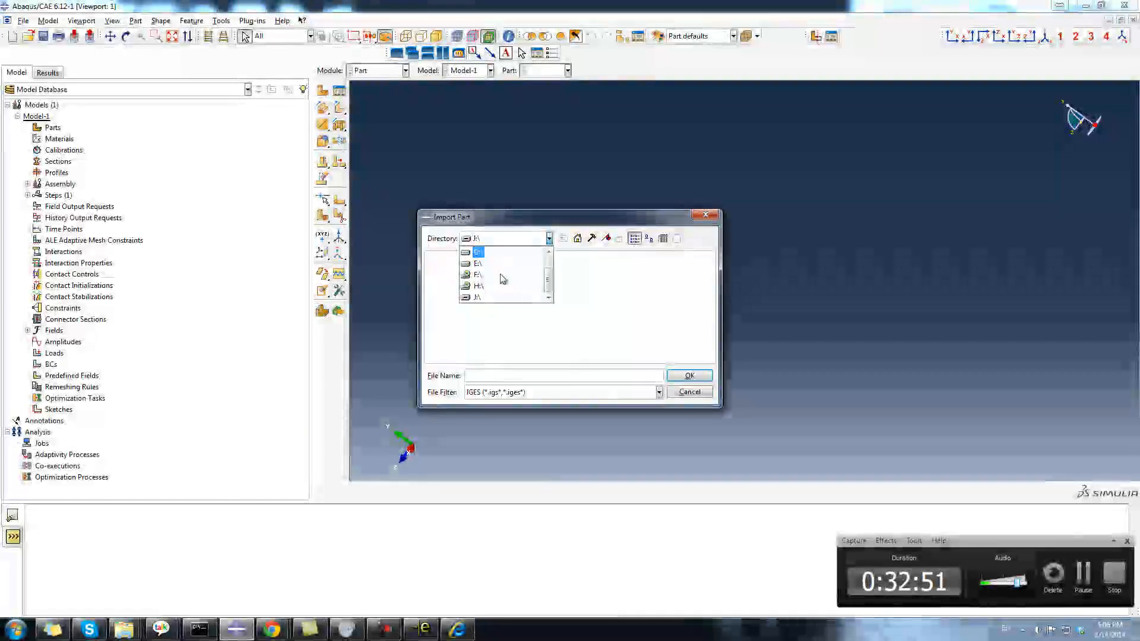
# Step: Search the part import's drive list for the removable disk, reopening the import once, and cancel it
pyautogui.click(632, 287)
pyautogui.click(480, 240)
pyautogui.click(580, 298)
pyautogui.click(684, 394)
pyautogui.click(23, 20)
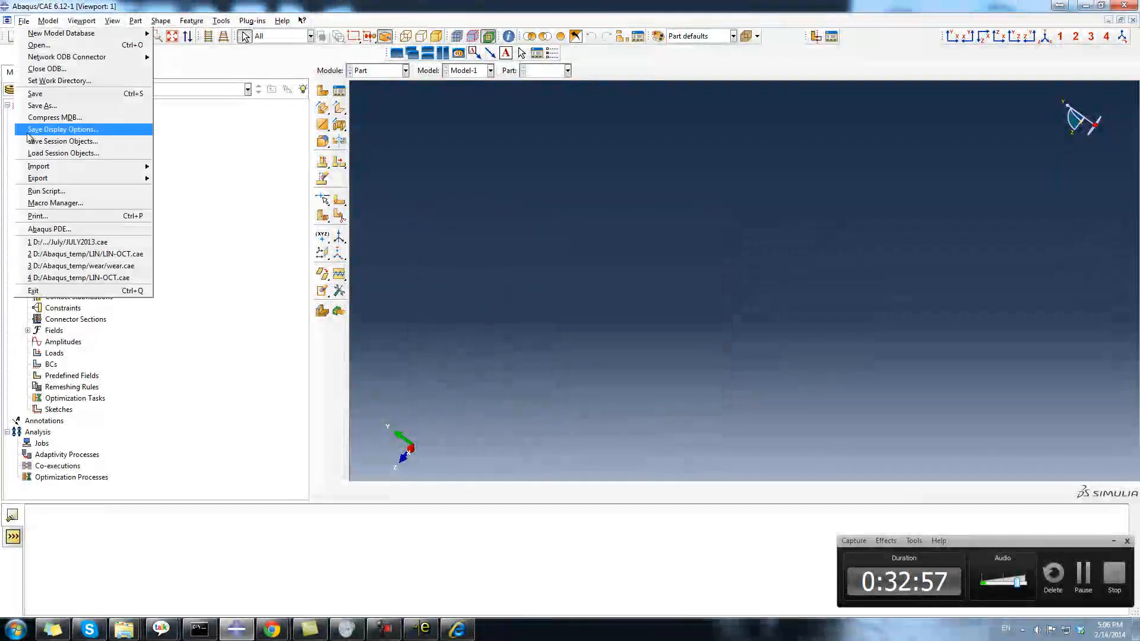
pyautogui.moveTo(42, 168)
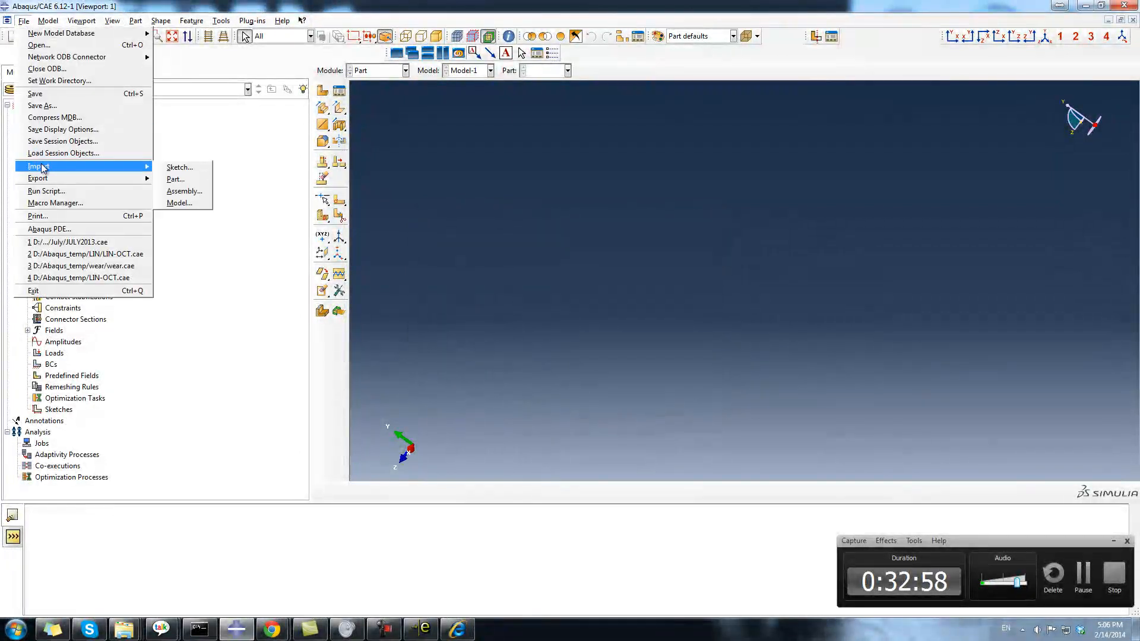
pyautogui.click(187, 179)
pyautogui.click(548, 238)
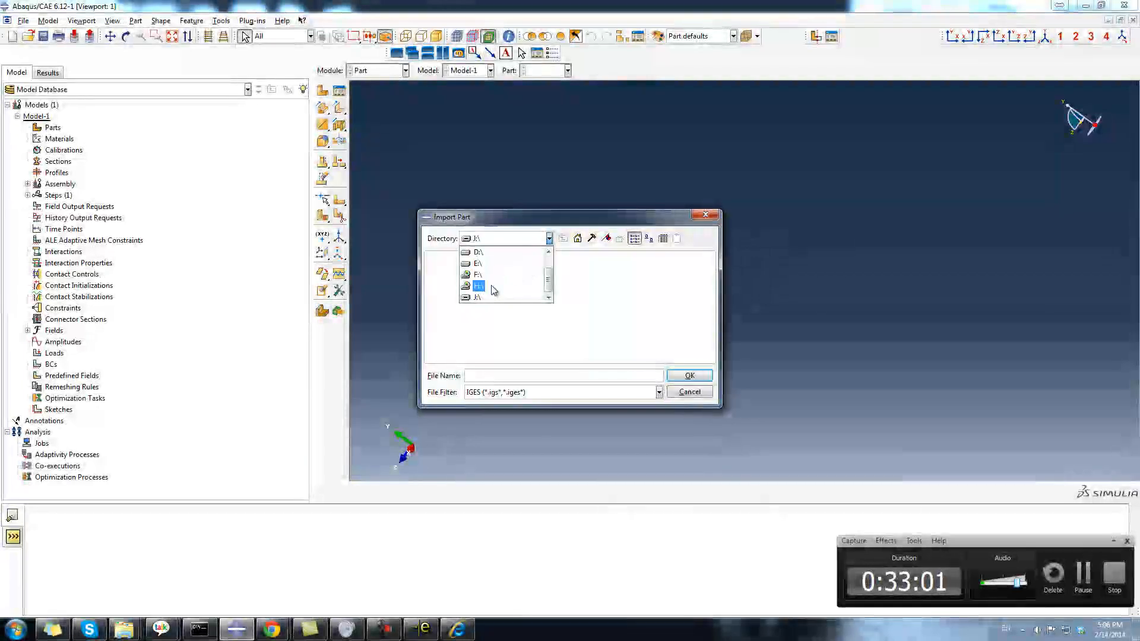
pyautogui.scroll(1, 482, 266)
pyautogui.click(660, 361)
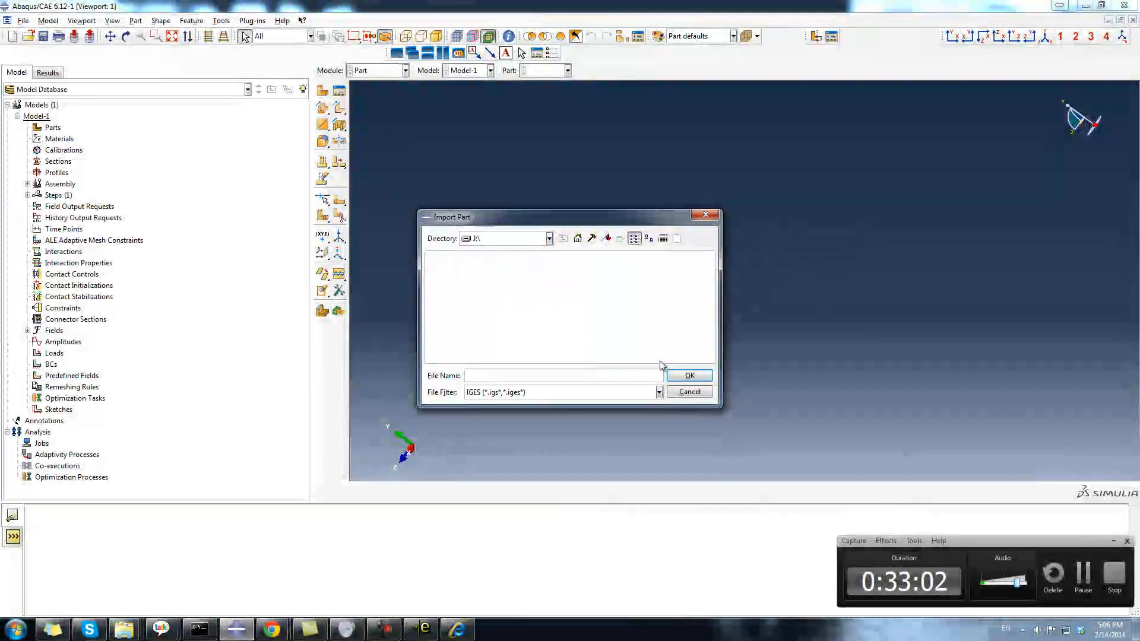
pyautogui.click(689, 392)
# Step: Switch to Windows Explorer, open removable disk G: and copy the Part1.igs file
pyautogui.press('super+e')
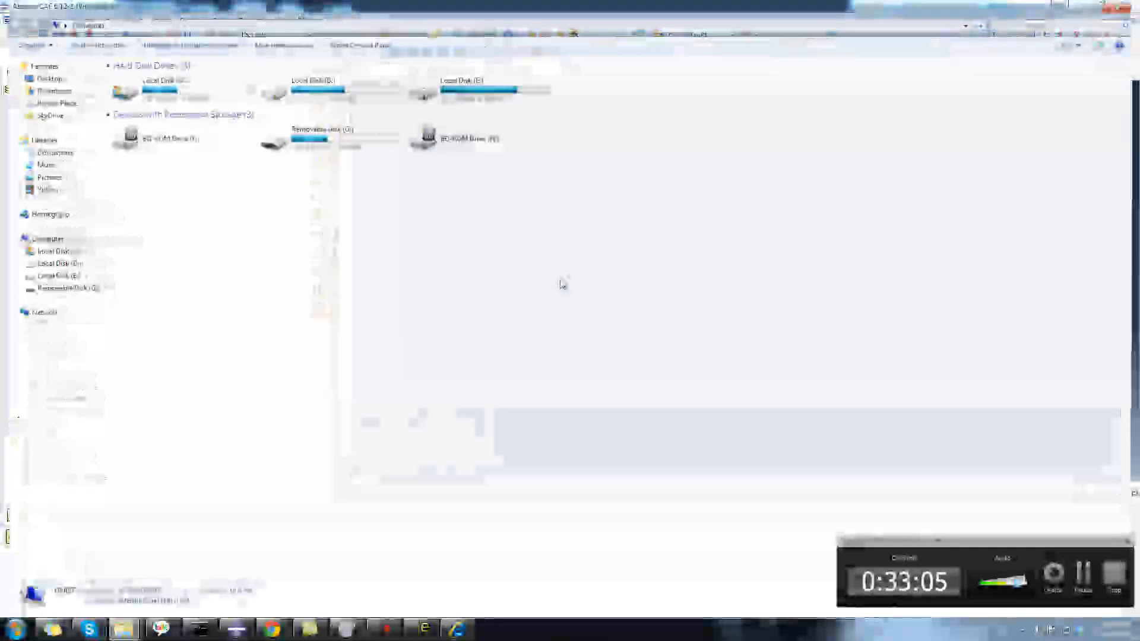
pyautogui.doubleClick(312, 142)
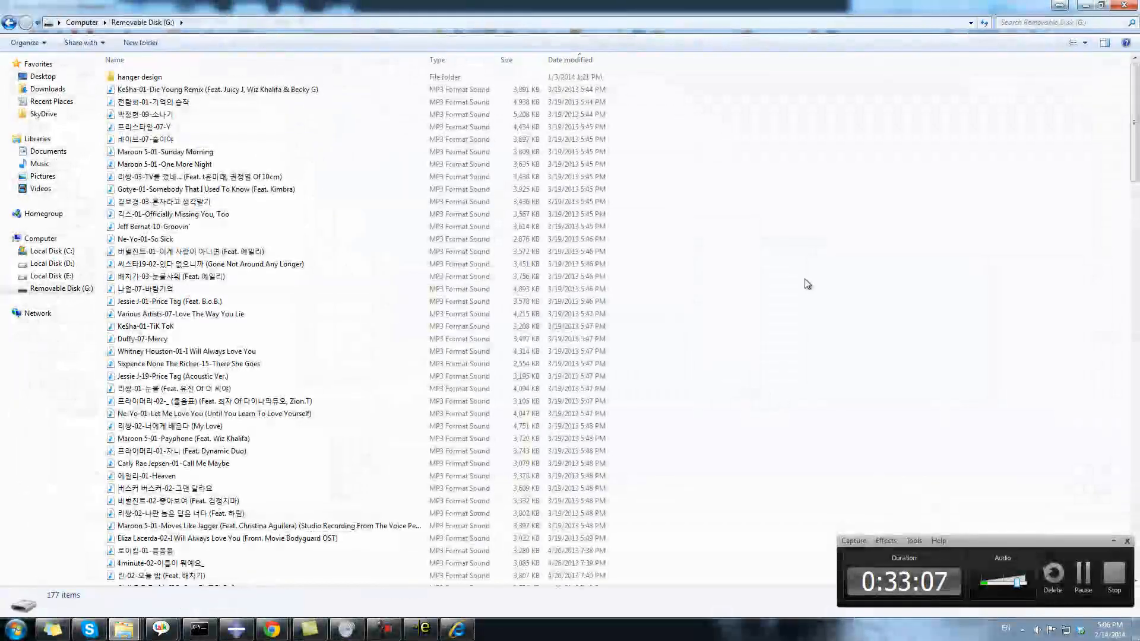
pyautogui.scroll(-20, 238, 297)
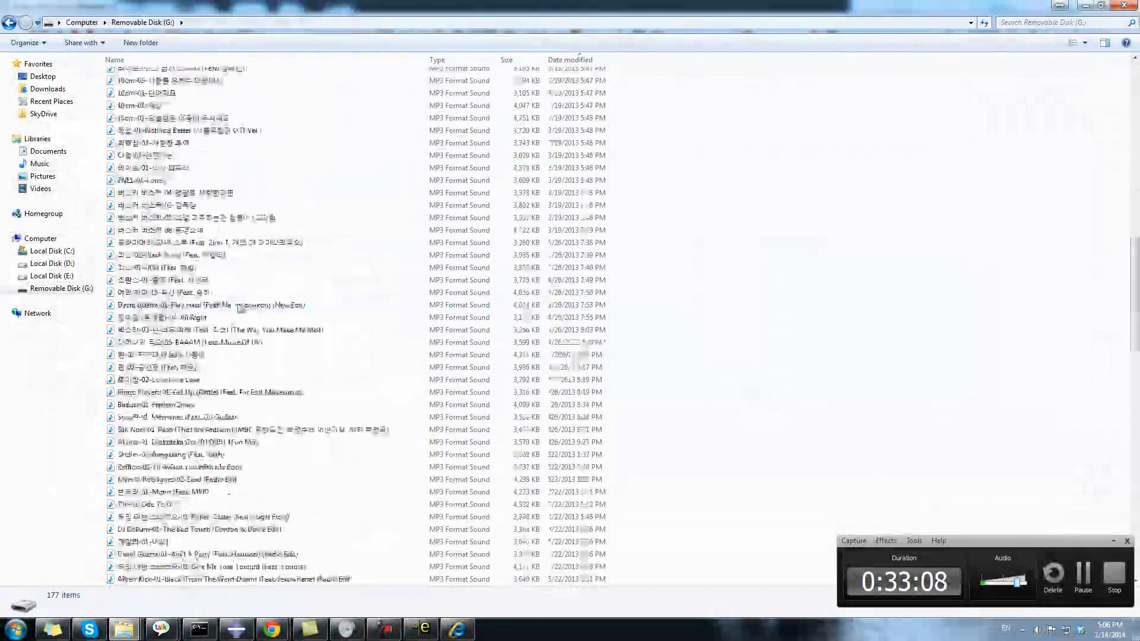
pyautogui.scroll(-10, 255, 388)
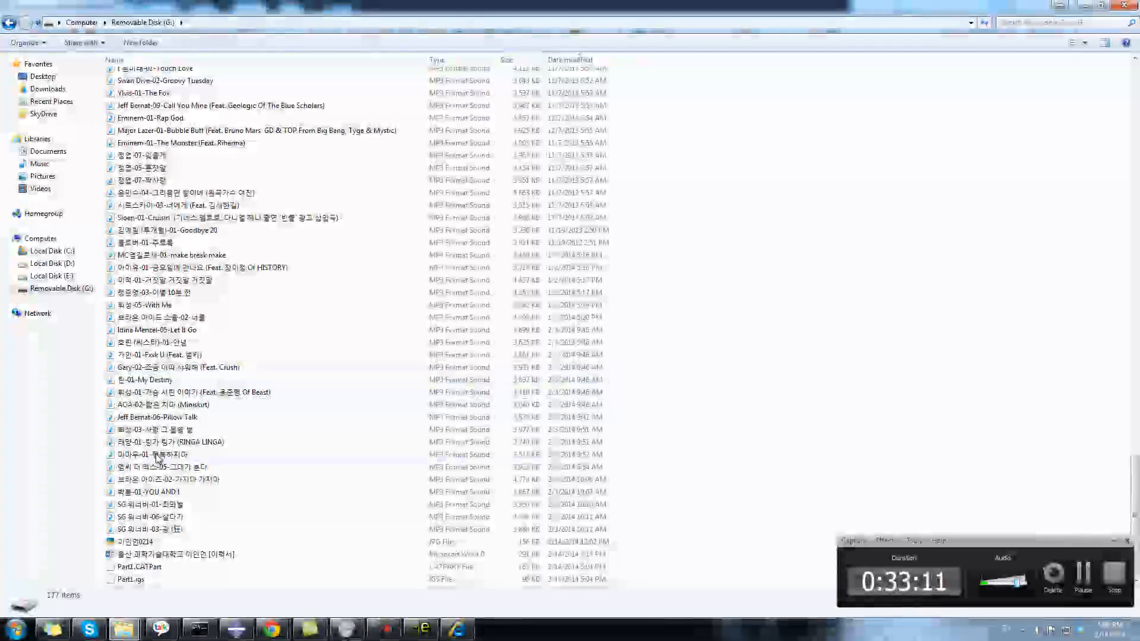
pyautogui.click(143, 543)
pyautogui.click(133, 579)
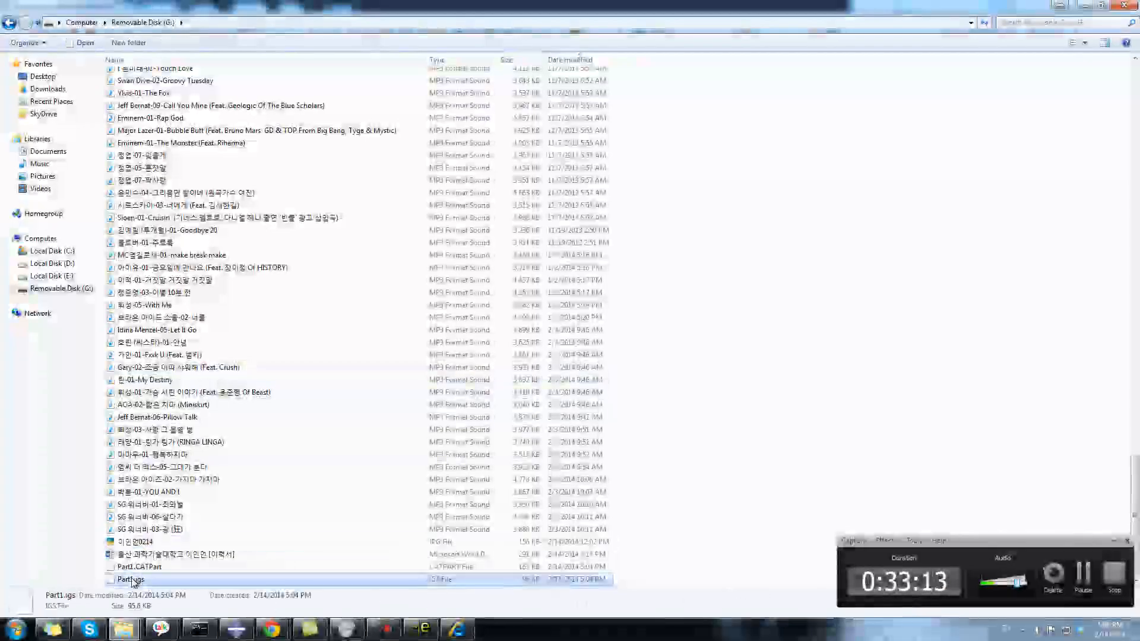
pyautogui.rightClick(128, 580)
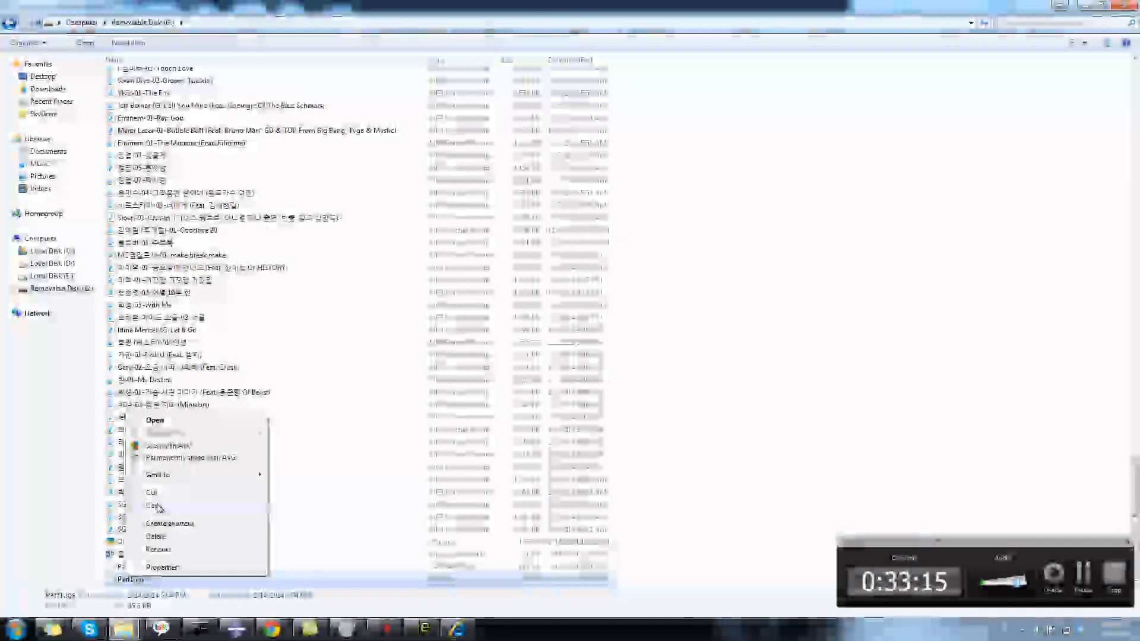
# Step: In the D: drive's dmk folder, permanently delete the existing files, skipping the one in use, and paste the copied Part1.igs
pyautogui.click(117, 628)
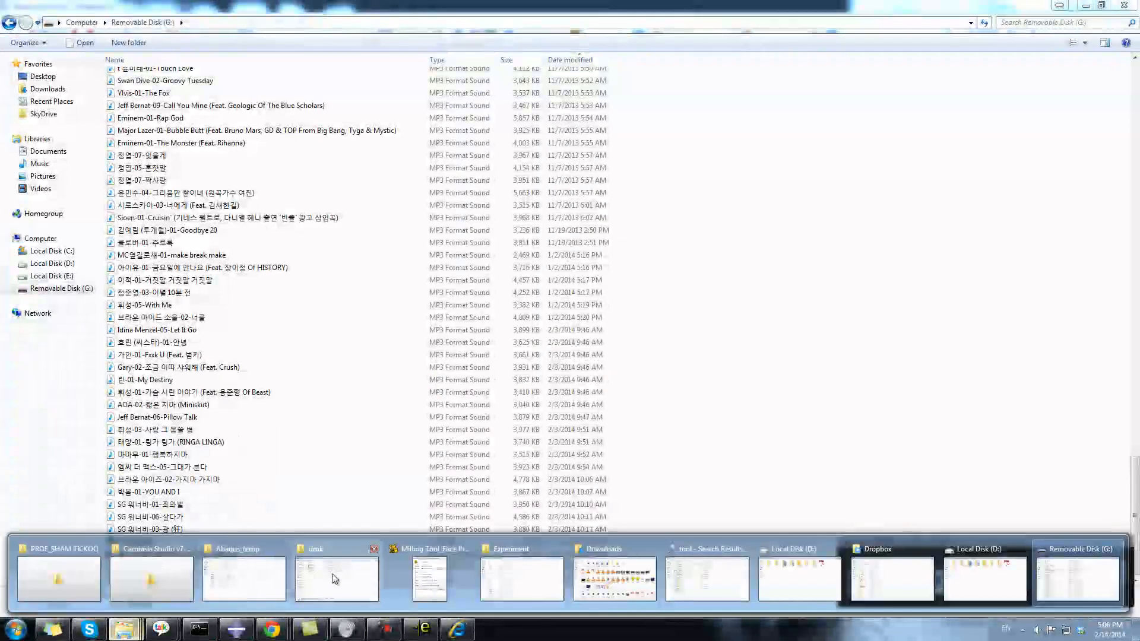
pyautogui.click(336, 573)
pyautogui.rightClick(576, 429)
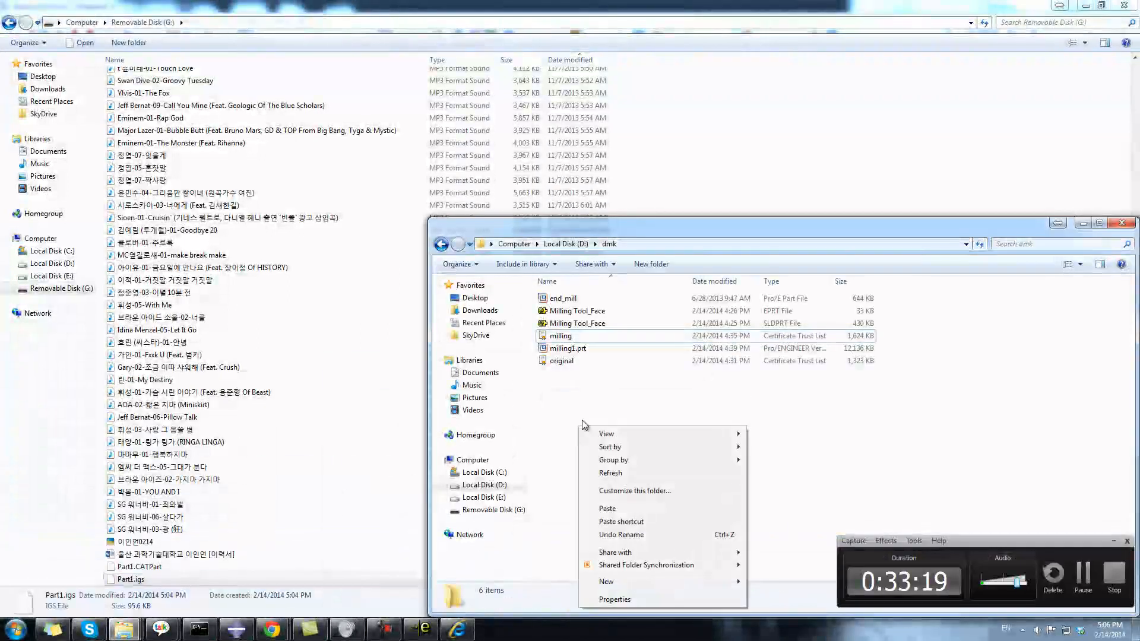
pyautogui.press('p')
pyautogui.hotkey('ctrl', 'a')
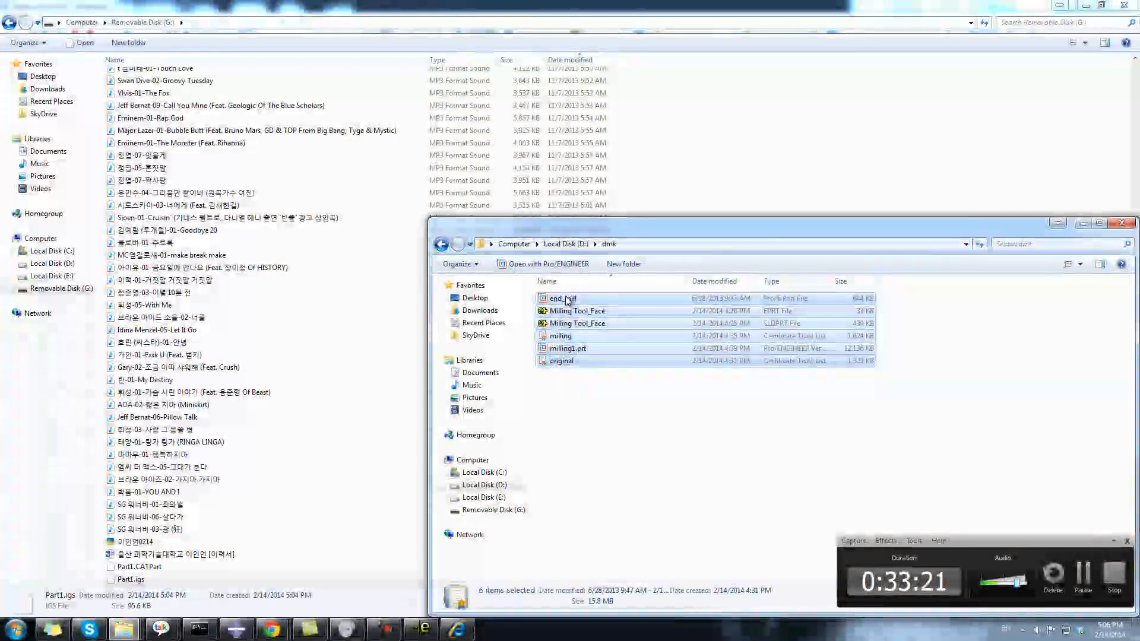
pyautogui.hotkey('shift', 'Delete')
pyautogui.click(616, 324)
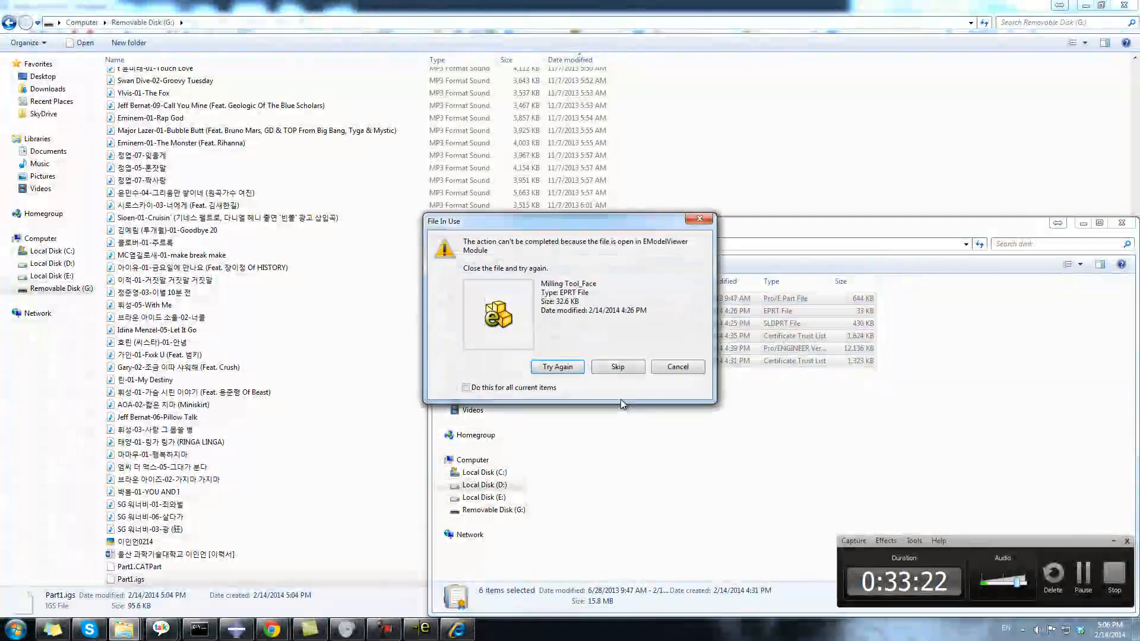
pyautogui.click(618, 366)
pyautogui.rightClick(603, 356)
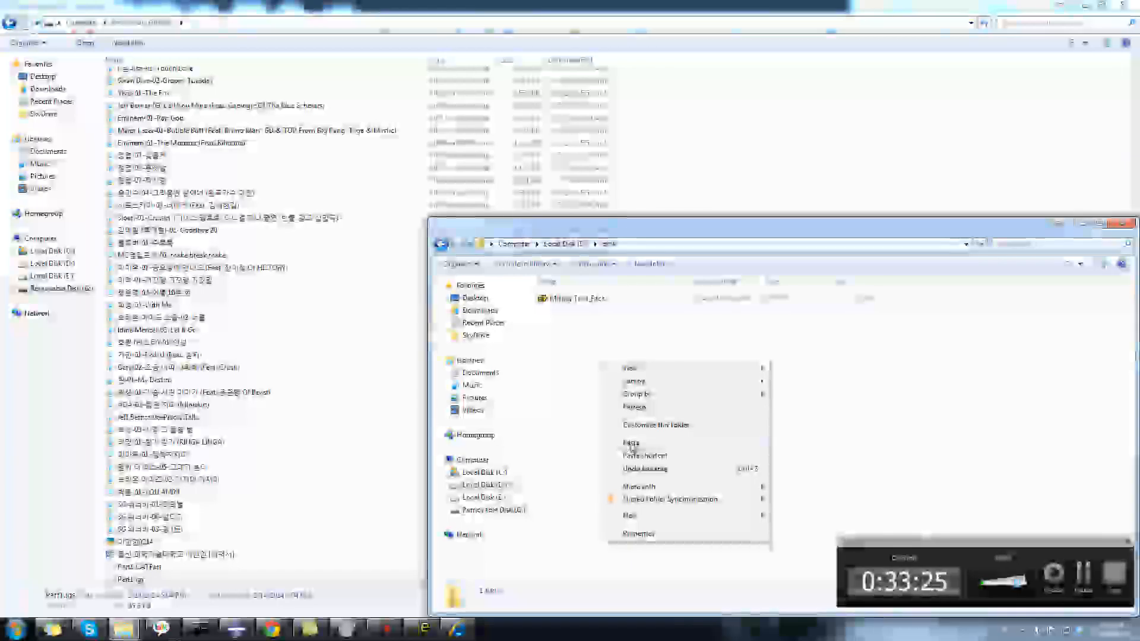
pyautogui.press('p')
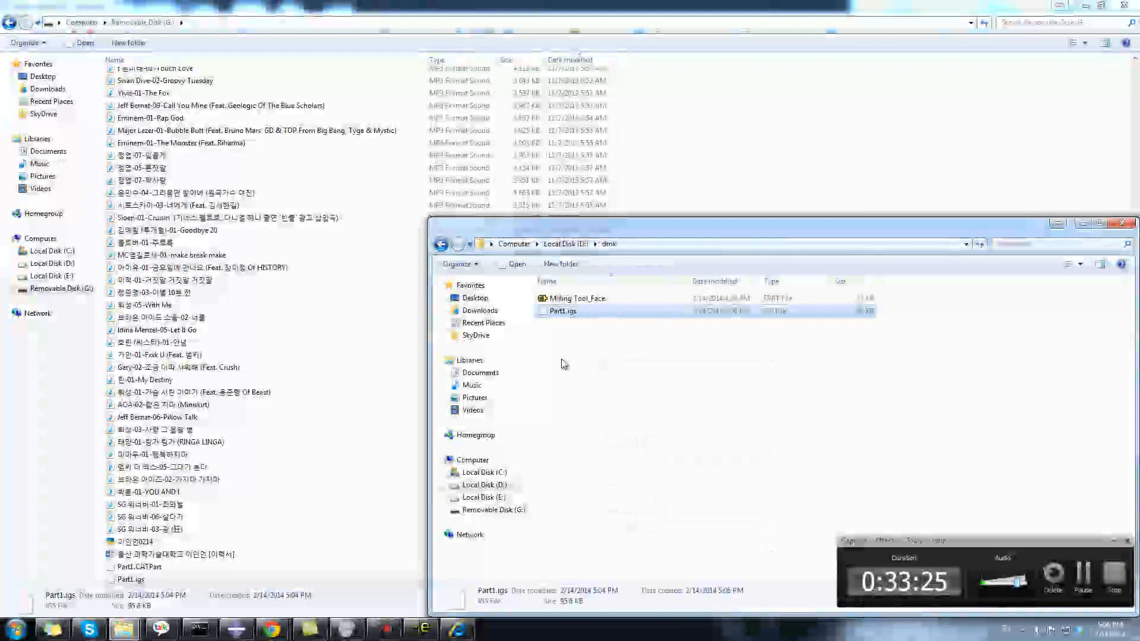
# Step: Switch to Abaqus/CAE and import Part1.igs from the D: drive's dmk folder as a part, dismissing the geometry warning
pyautogui.click(248, 629)
pyautogui.click(23, 20)
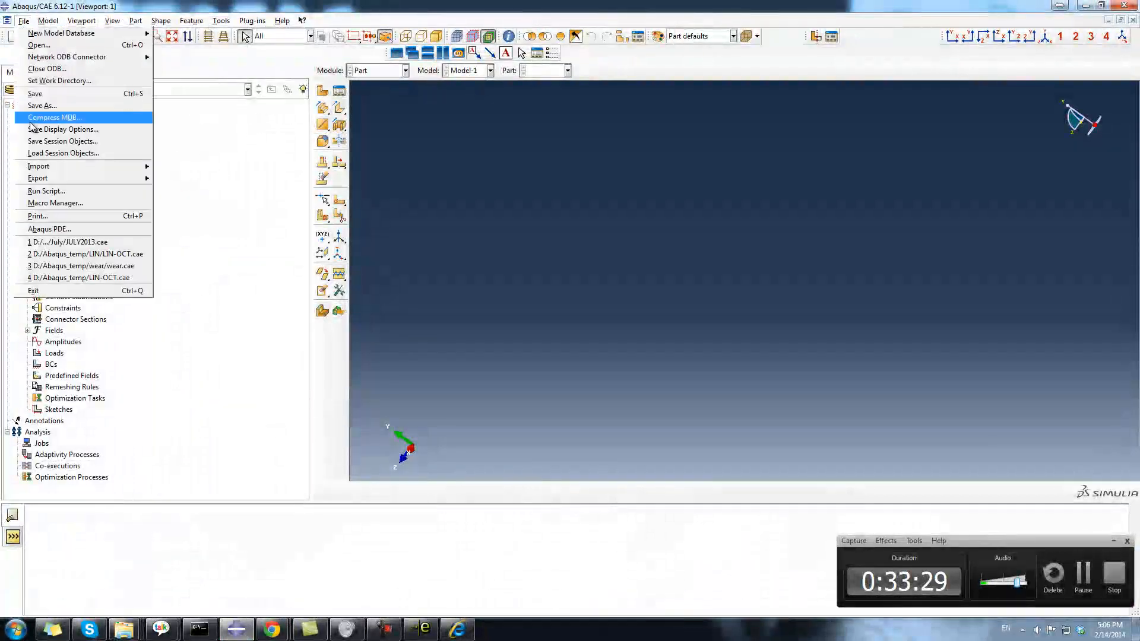
pyautogui.moveTo(49, 170)
pyautogui.moveTo(123, 171)
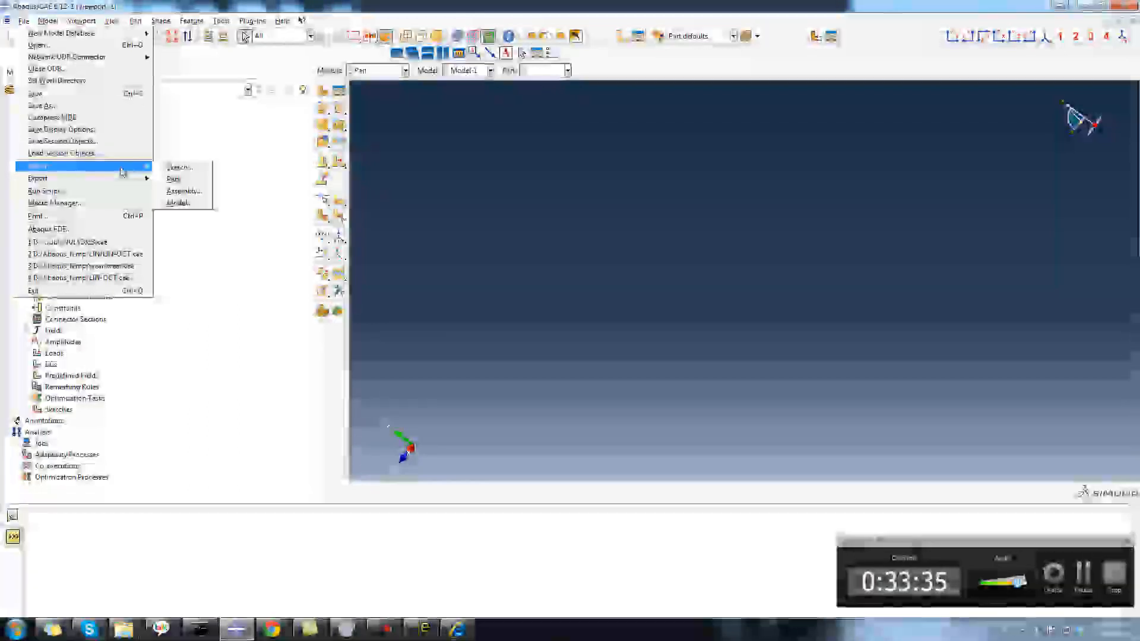
pyautogui.moveTo(22, 22)
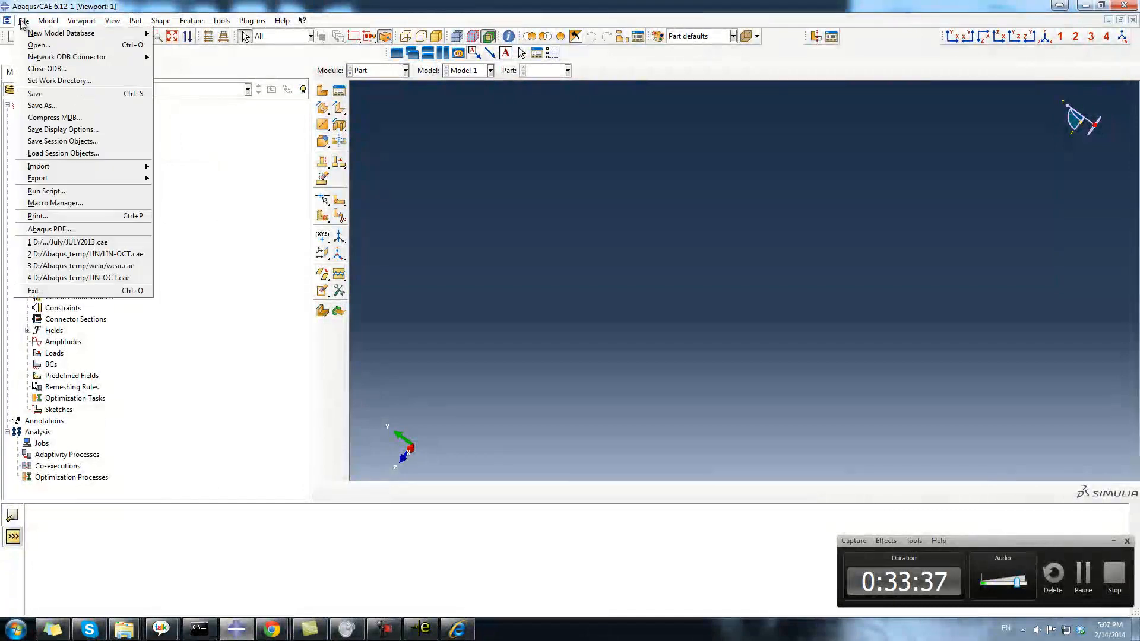
pyautogui.moveTo(55, 171)
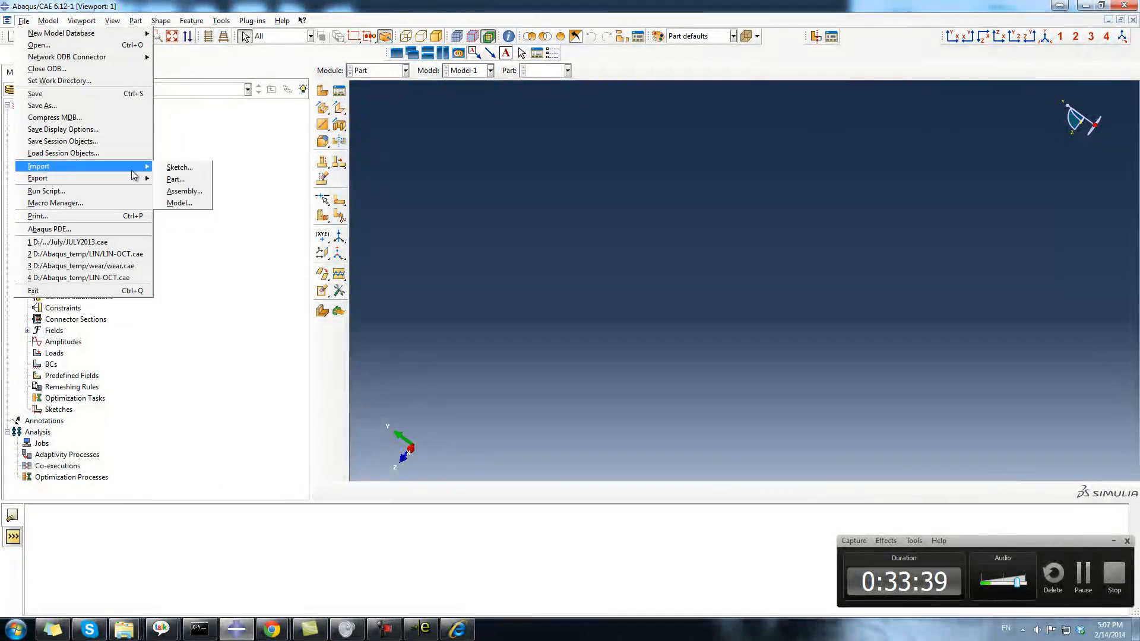
pyautogui.click(176, 179)
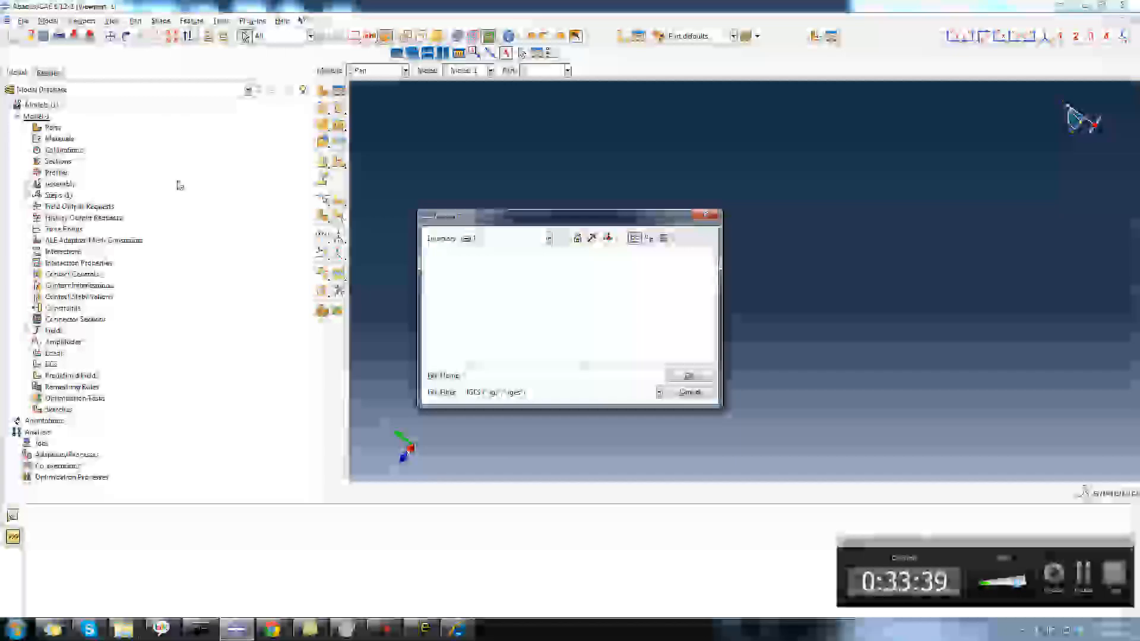
pyautogui.click(547, 239)
pyautogui.click(503, 277)
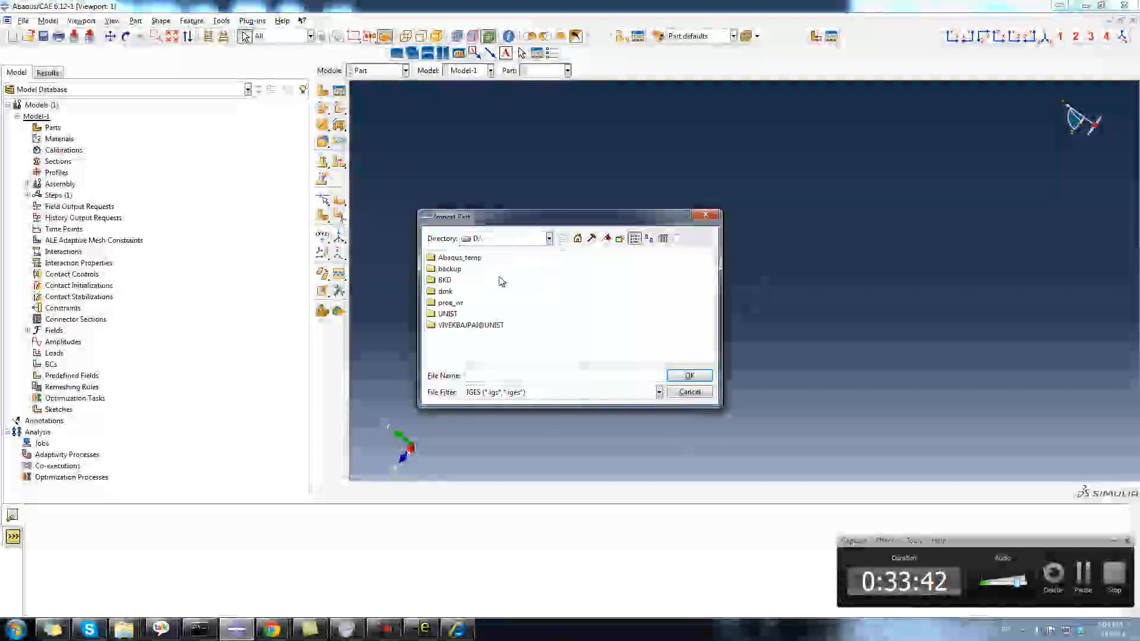
pyautogui.doubleClick(450, 290)
pyautogui.doubleClick(464, 268)
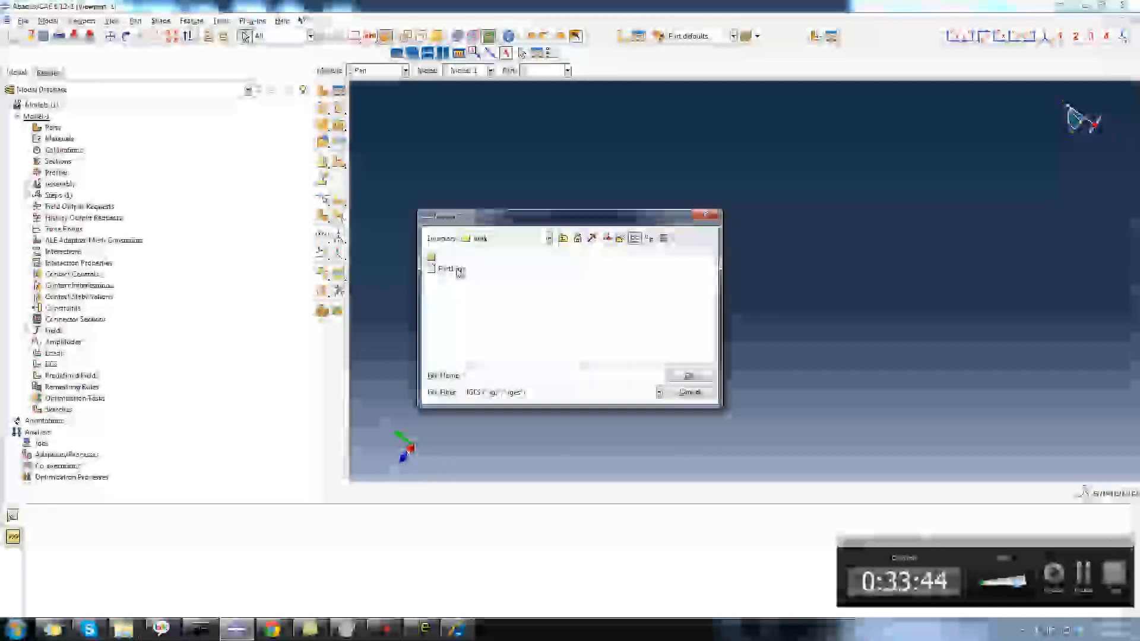
pyautogui.click(639, 311)
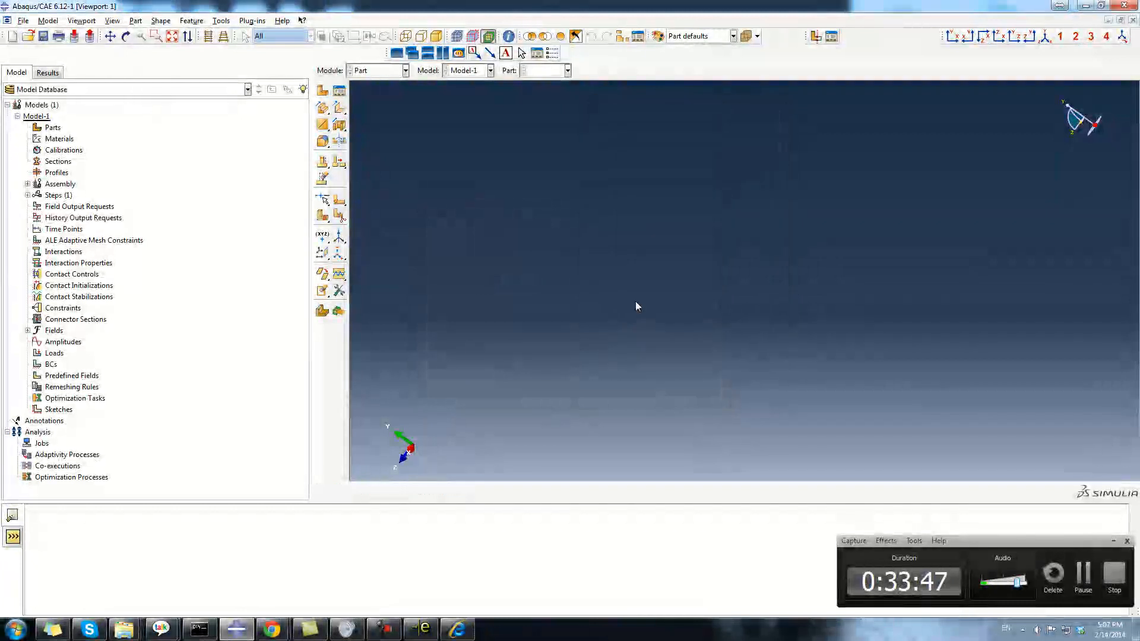
pyautogui.click(95, 134)
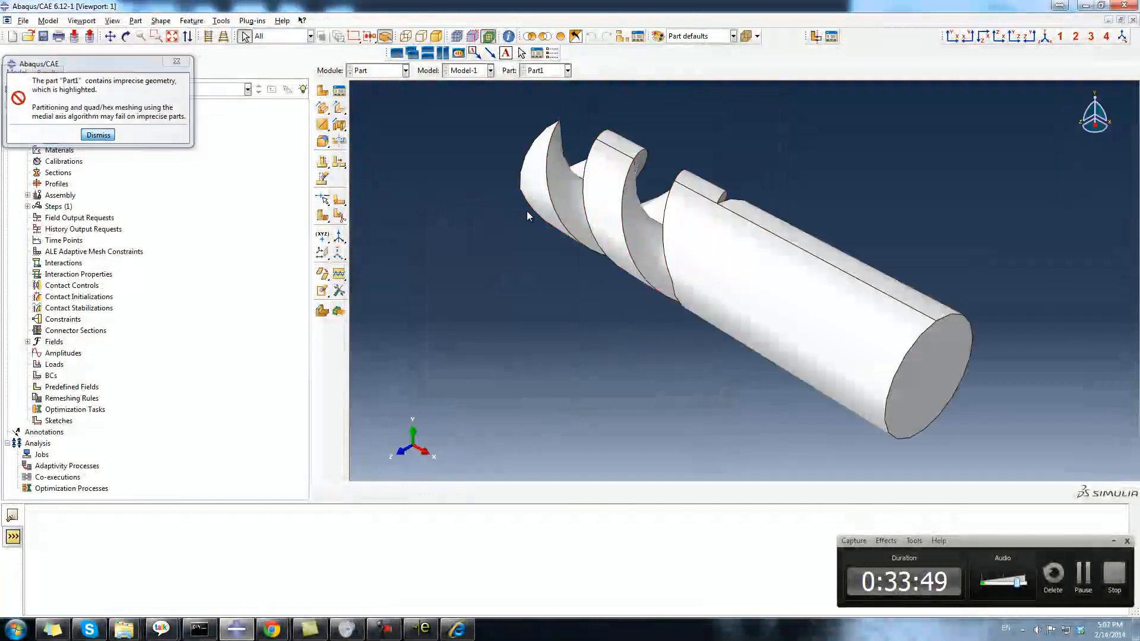
# Step: Examine the imported cutter's end face, helical flutes and shank from several angles
pyautogui.keyDown('ctrl'); pyautogui.keyDown('alt'); pyautogui.moveTo(835, 278); pyautogui.dragTo(777, 232); pyautogui.keyUp('alt'); pyautogui.keyUp('ctrl')
pyautogui.scroll(6, 820, 259)
pyautogui.scroll(-8, 788, 265)
pyautogui.scroll(5, 805, 259)
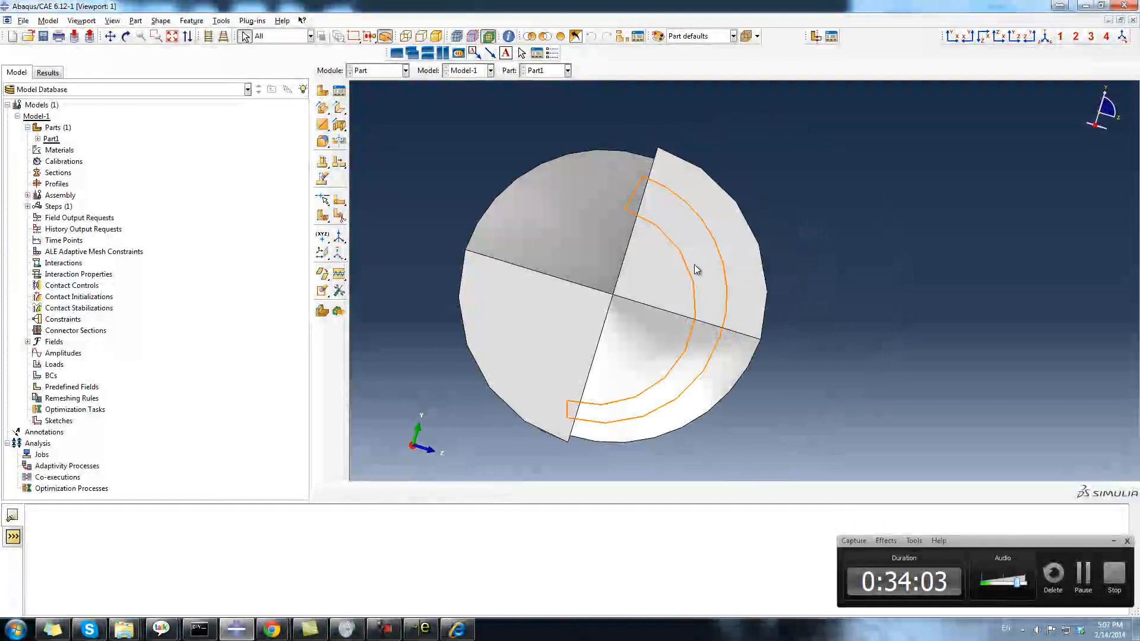
pyautogui.scroll(-5, 598, 340)
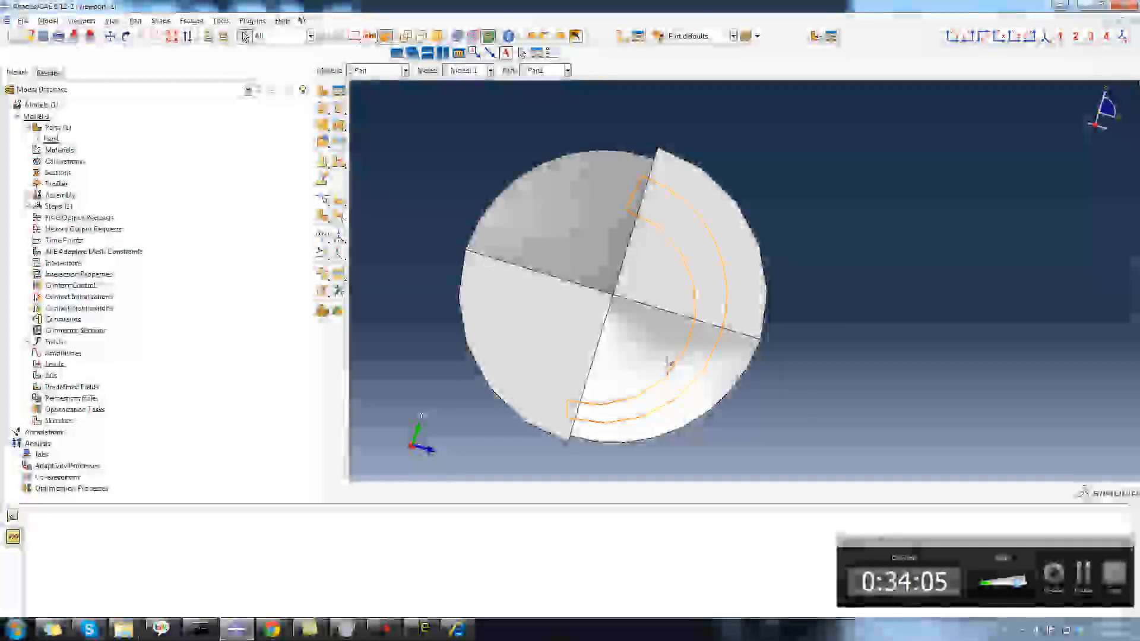
pyautogui.keyDown('ctrl'); pyautogui.keyDown('alt'); pyautogui.moveTo(674, 199); pyautogui.dragTo(606, 268); pyautogui.keyUp('alt'); pyautogui.keyUp('ctrl')
pyautogui.scroll(4, 846, 221)
pyautogui.scroll(-5, 853, 220)
pyautogui.keyDown('ctrl'); pyautogui.keyDown('alt'); pyautogui.moveTo(746, 240); pyautogui.dragTo(730, 394); pyautogui.keyUp('alt'); pyautogui.keyUp('ctrl')
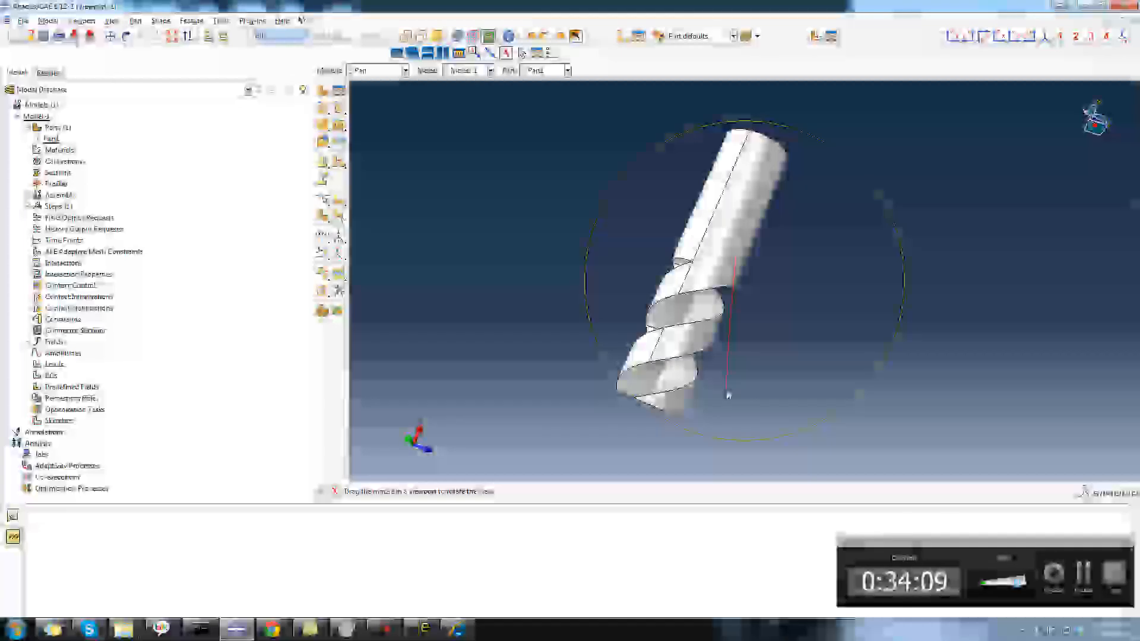
pyautogui.doubleClick(52, 143)
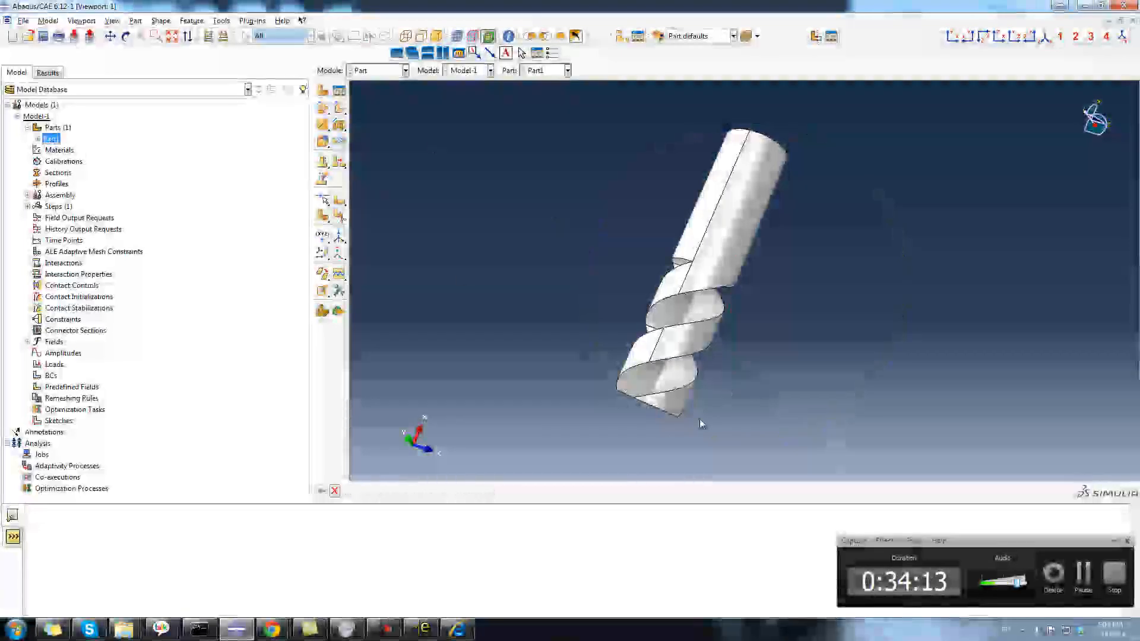
pyautogui.keyDown('ctrl'); pyautogui.keyDown('alt'); pyautogui.moveTo(729, 408); pyautogui.dragTo(698, 175); pyautogui.keyUp('alt'); pyautogui.keyUp('ctrl')
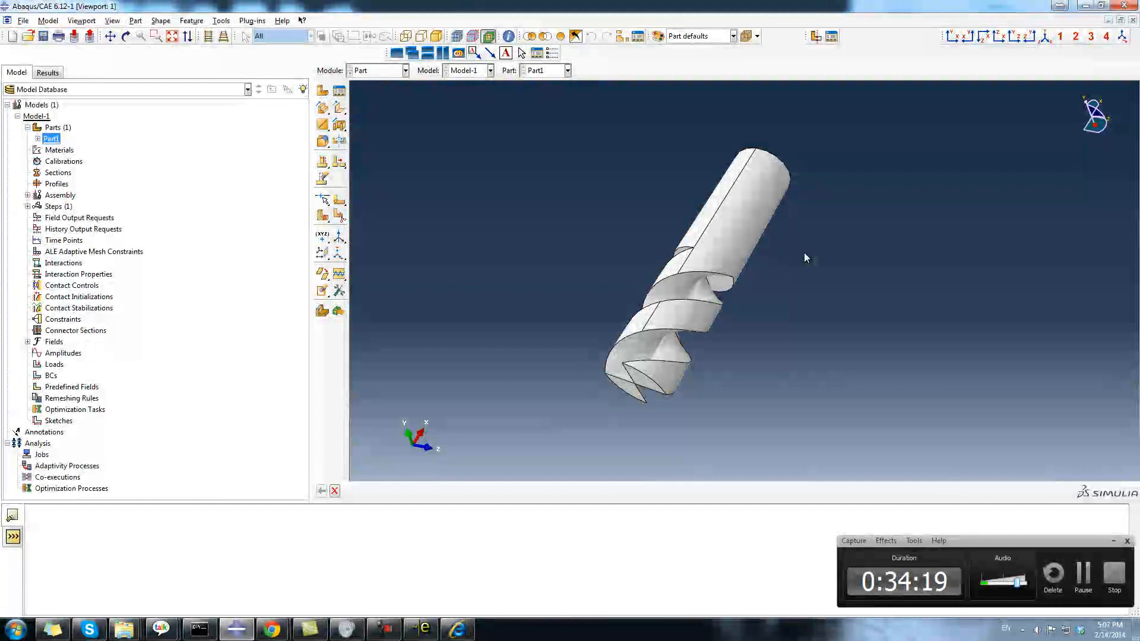
pyautogui.keyDown('ctrl'); pyautogui.keyDown('alt'); pyautogui.moveTo(805, 254); pyautogui.dragTo(717, 205); pyautogui.keyUp('alt'); pyautogui.keyUp('ctrl')
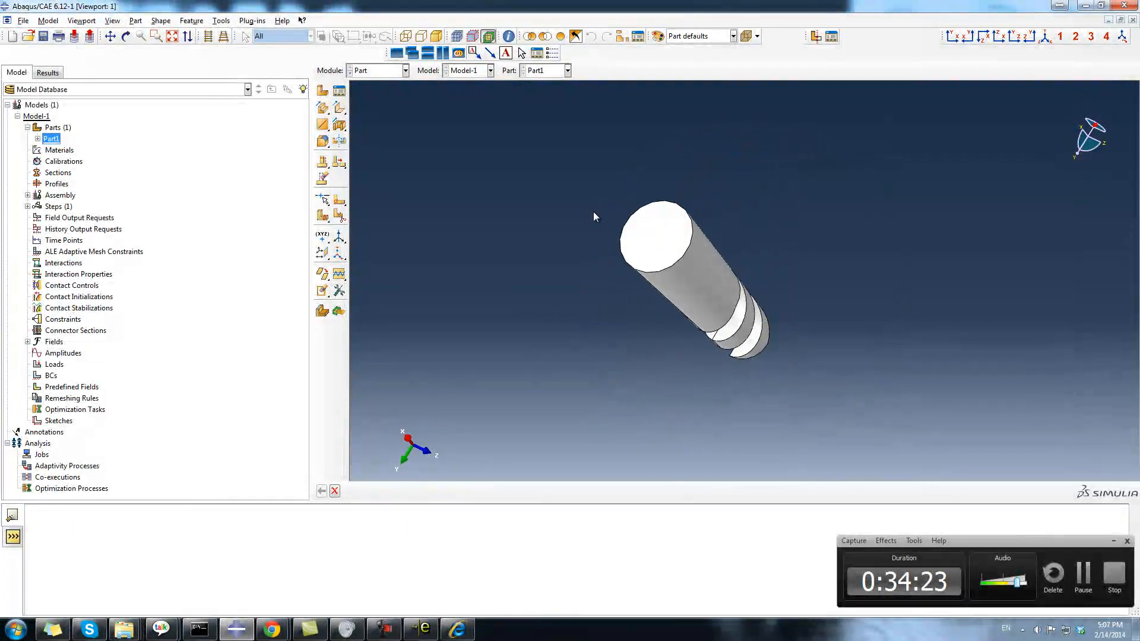
pyautogui.rightClick(62, 128)
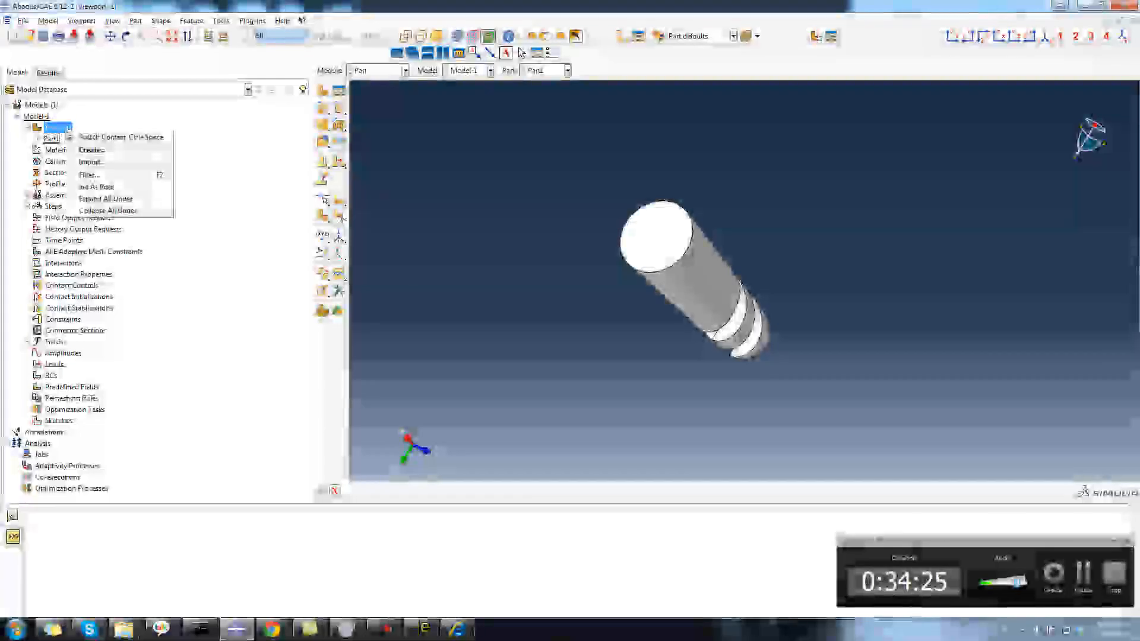
pyautogui.click(89, 158)
pyautogui.press('Escape')
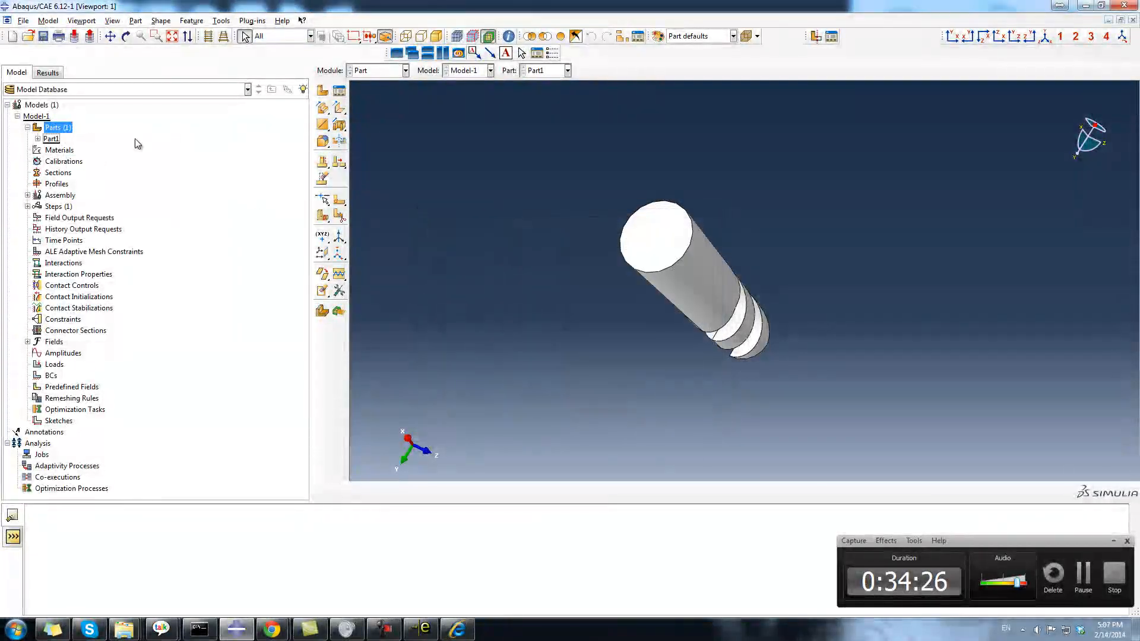
pyautogui.rightClick(70, 130)
pyautogui.click(89, 150)
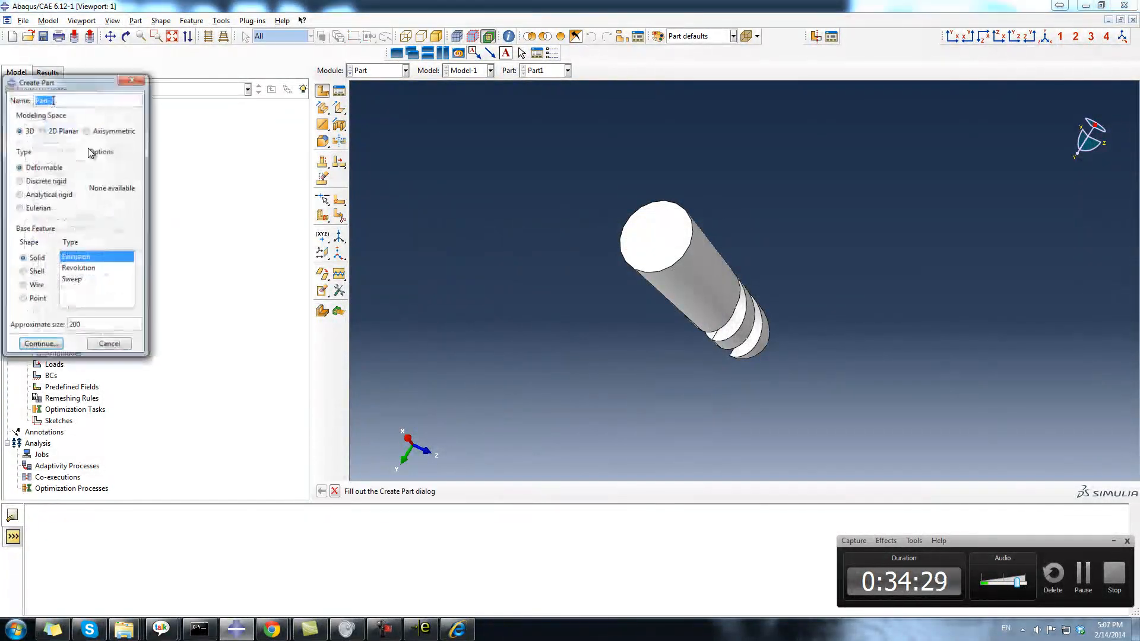
pyautogui.moveTo(88, 84); pyautogui.dragTo(406, 140)
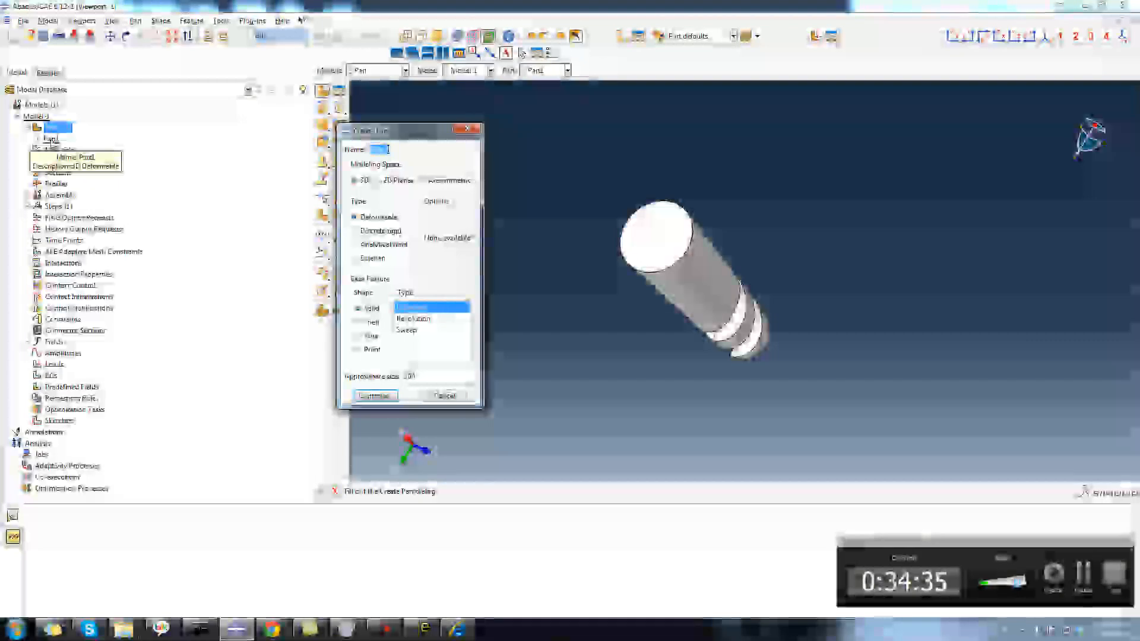
pyautogui.click(444, 400)
# Step: Rename the imported part Part1 as tool
pyautogui.rightClick(51, 141)
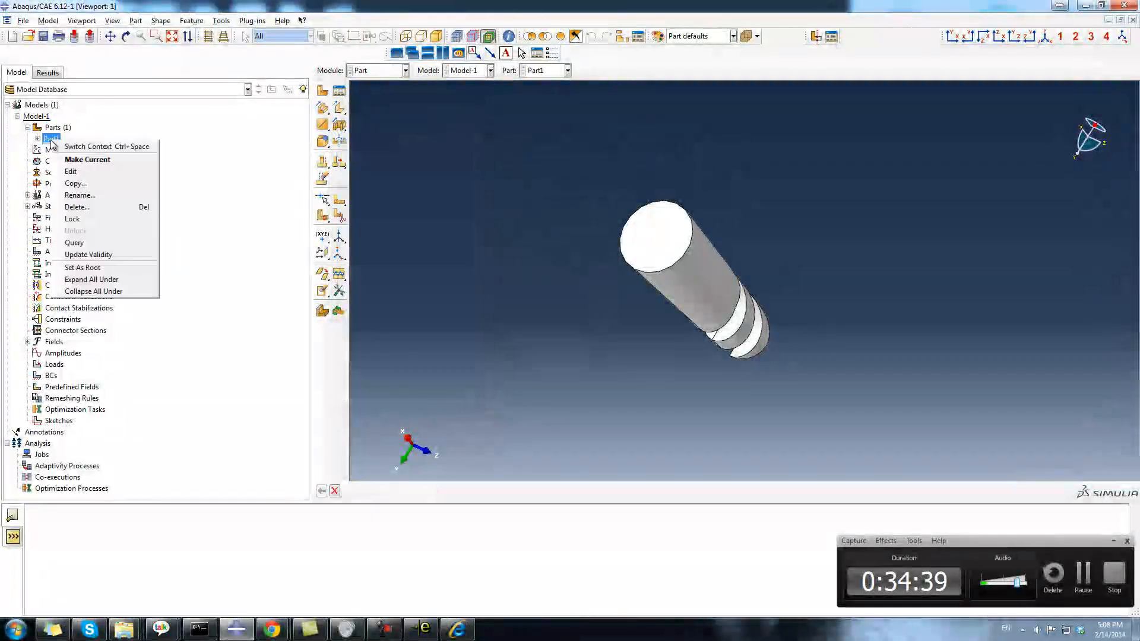
pyautogui.click(73, 195)
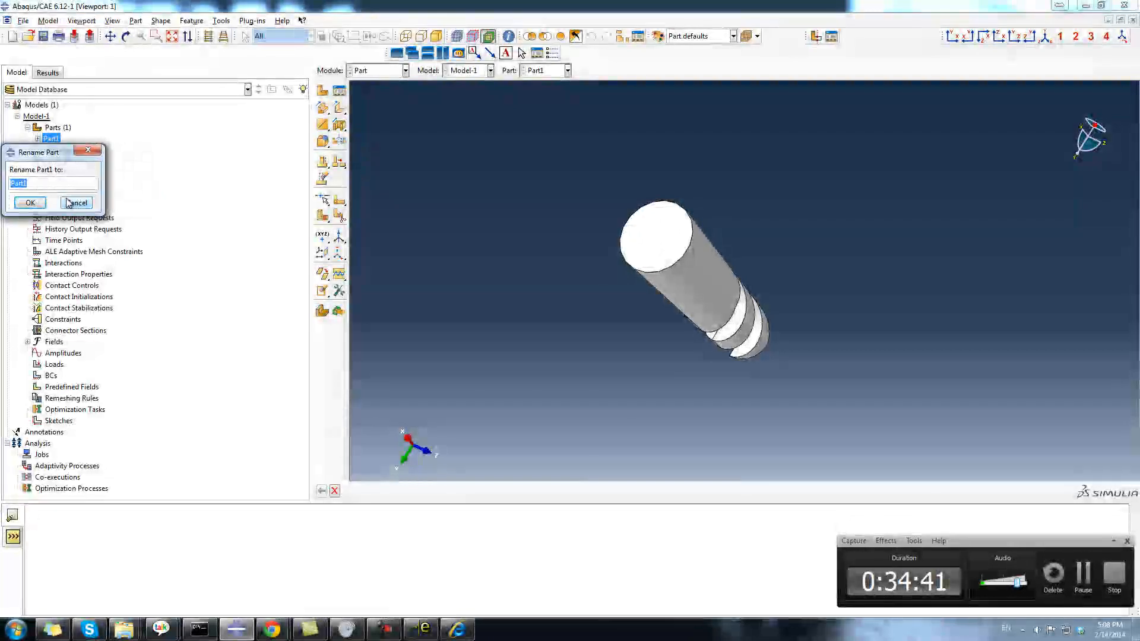
pyautogui.write('tool')
pyautogui.click(30, 202)
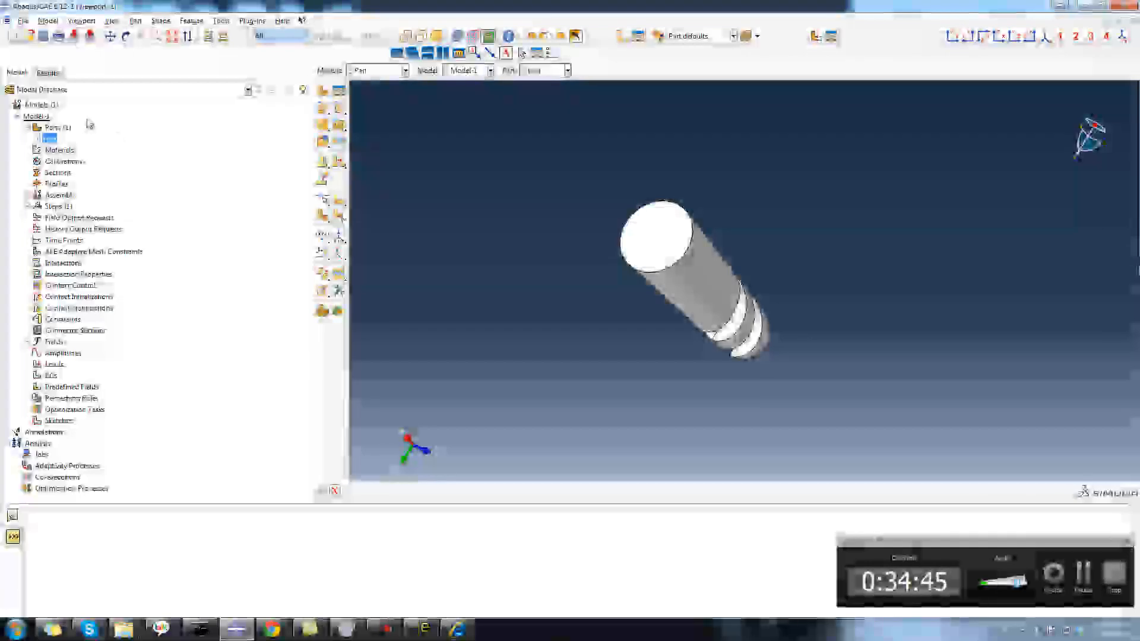
# Step: Create a 3D deformable solid extrusion part named wp with an approximate size of 100
pyautogui.rightClick(65, 129)
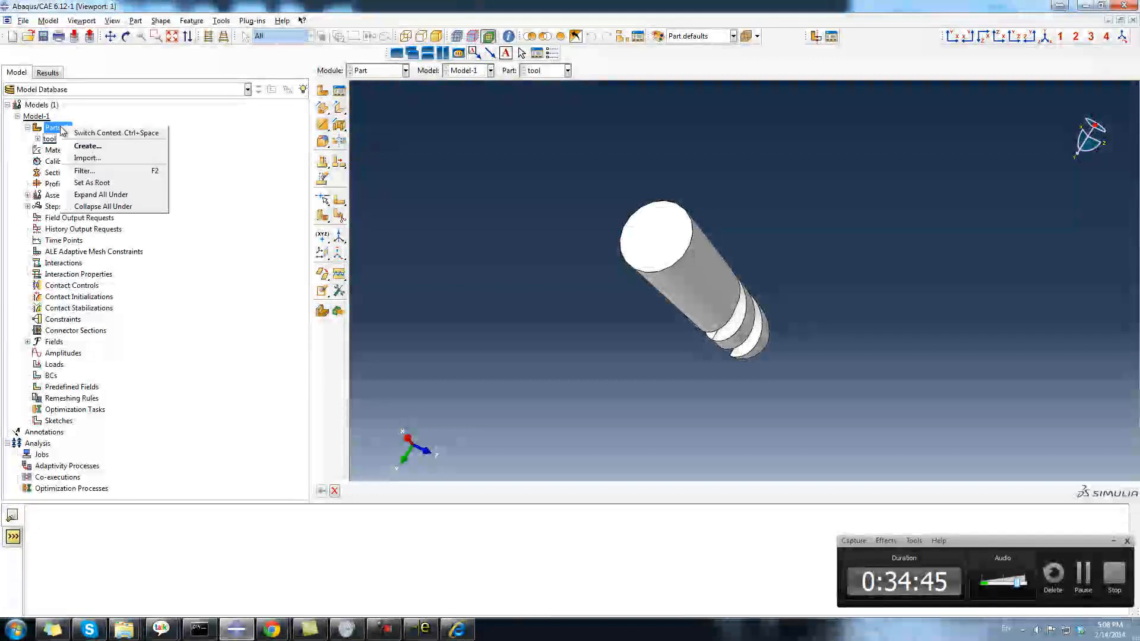
pyautogui.click(89, 149)
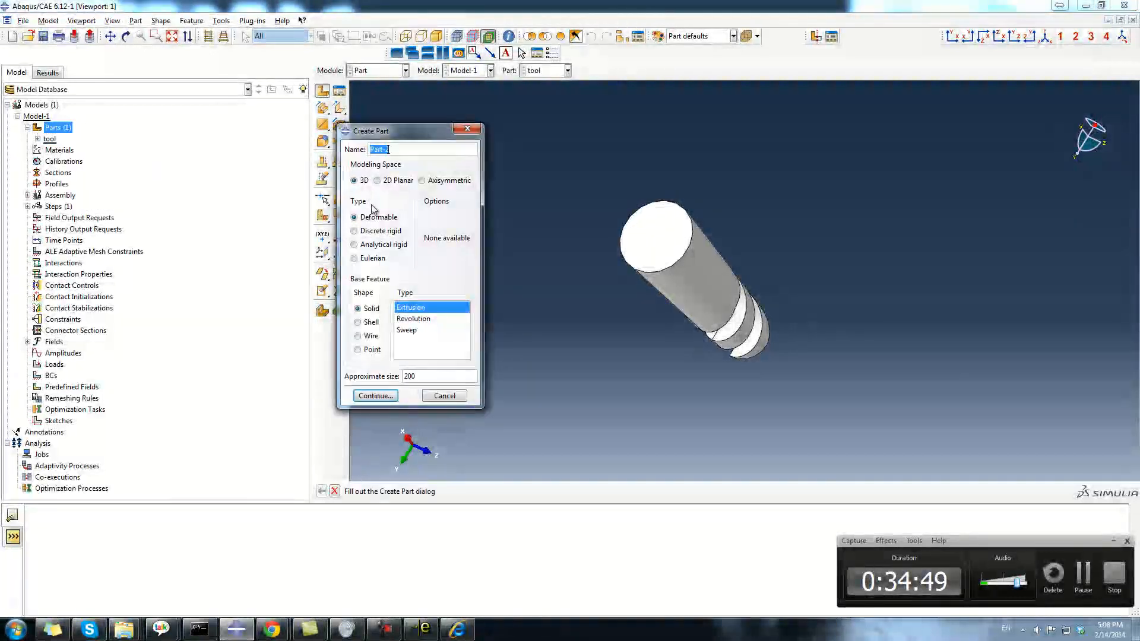
pyautogui.write('wp')
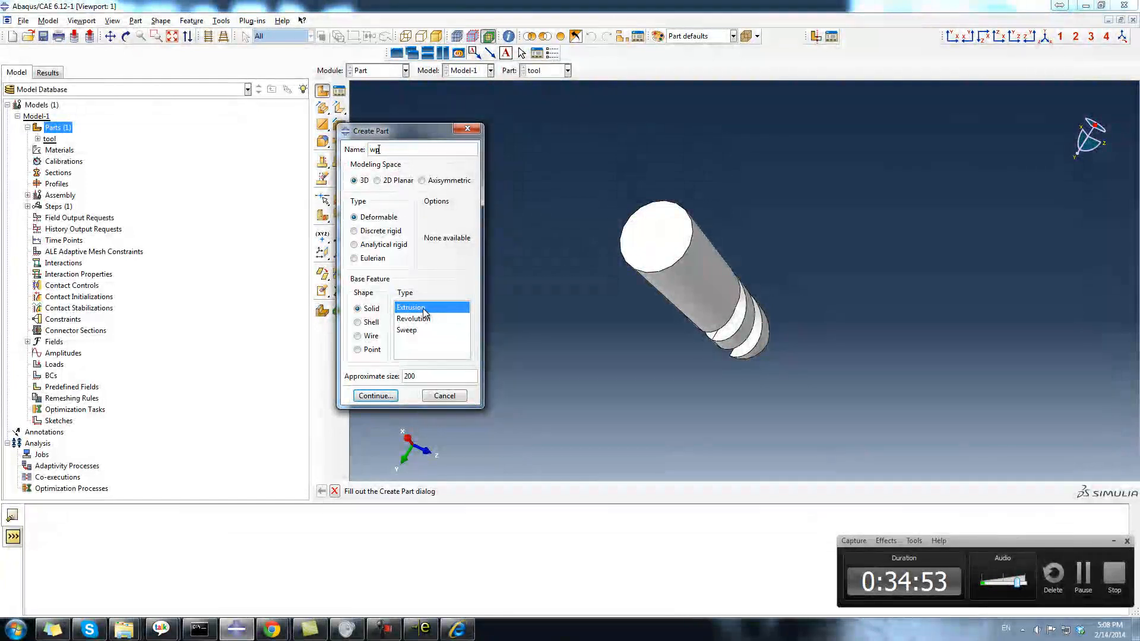
pyautogui.write('100')
pyautogui.click(376, 396)
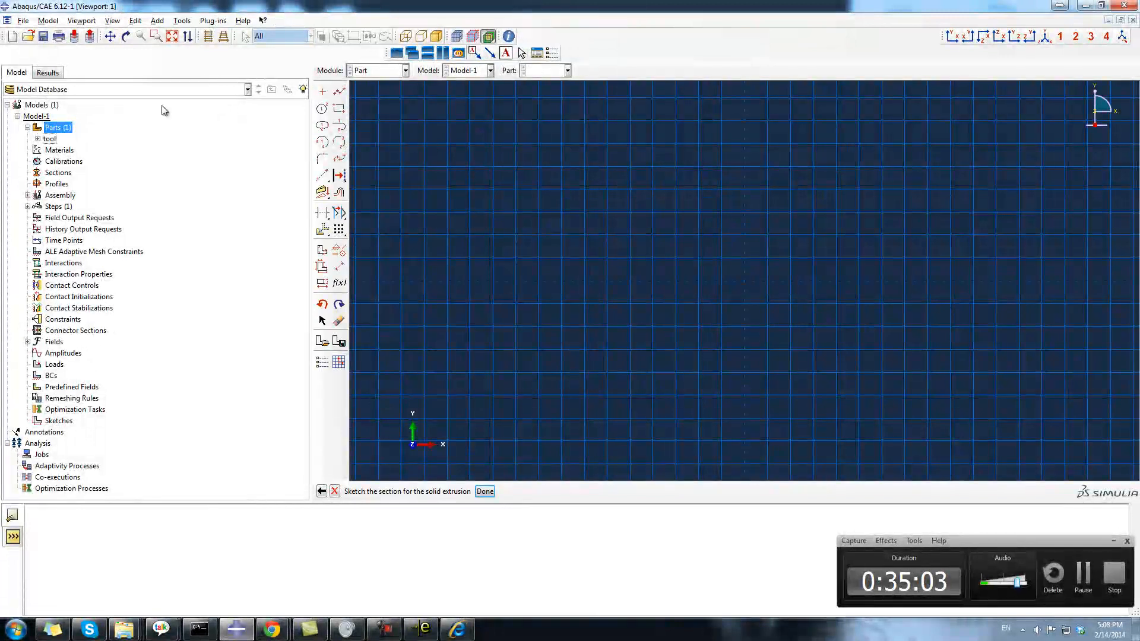
# Step: Sketch a circle centred on the origin and dimension its radius to 15
pyautogui.click(322, 109)
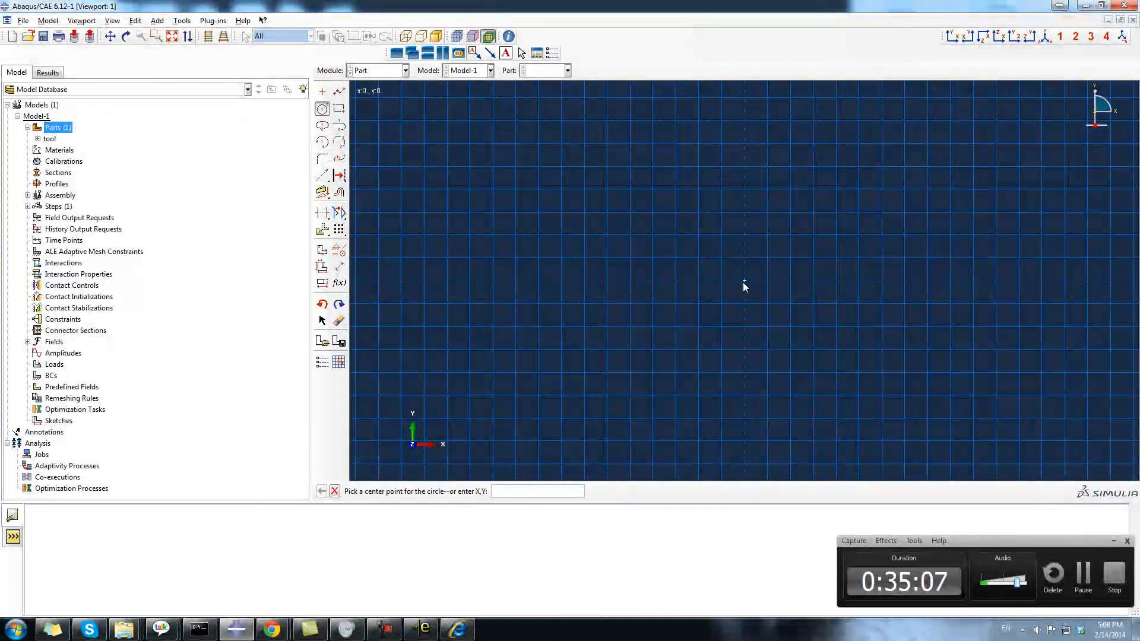
pyautogui.click(744, 280)
pyautogui.click(904, 327)
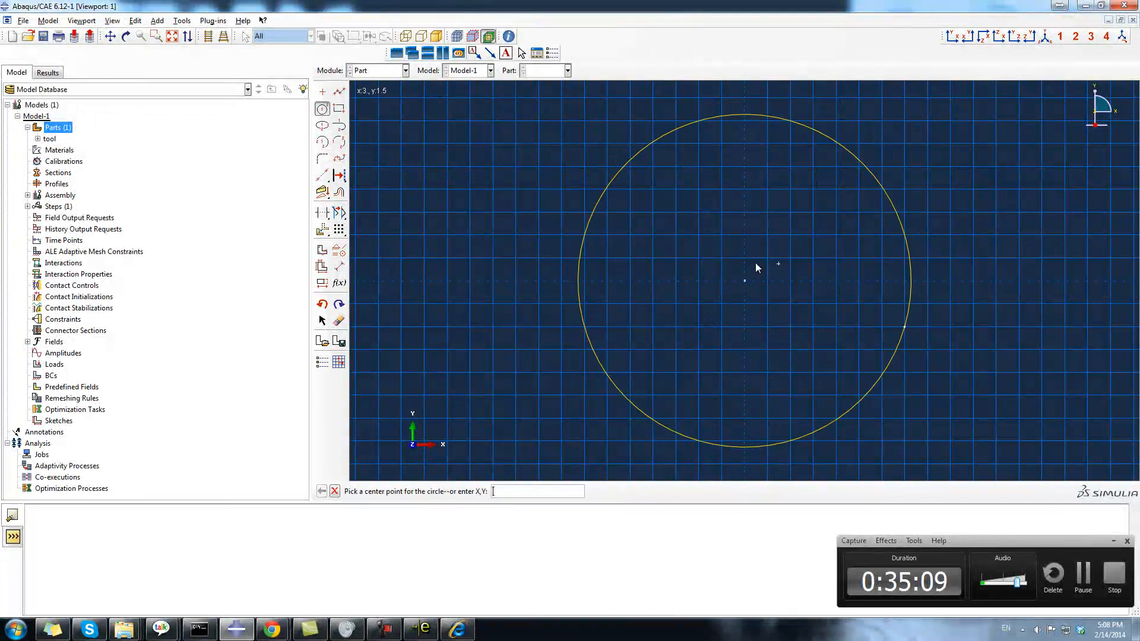
pyautogui.click(338, 266)
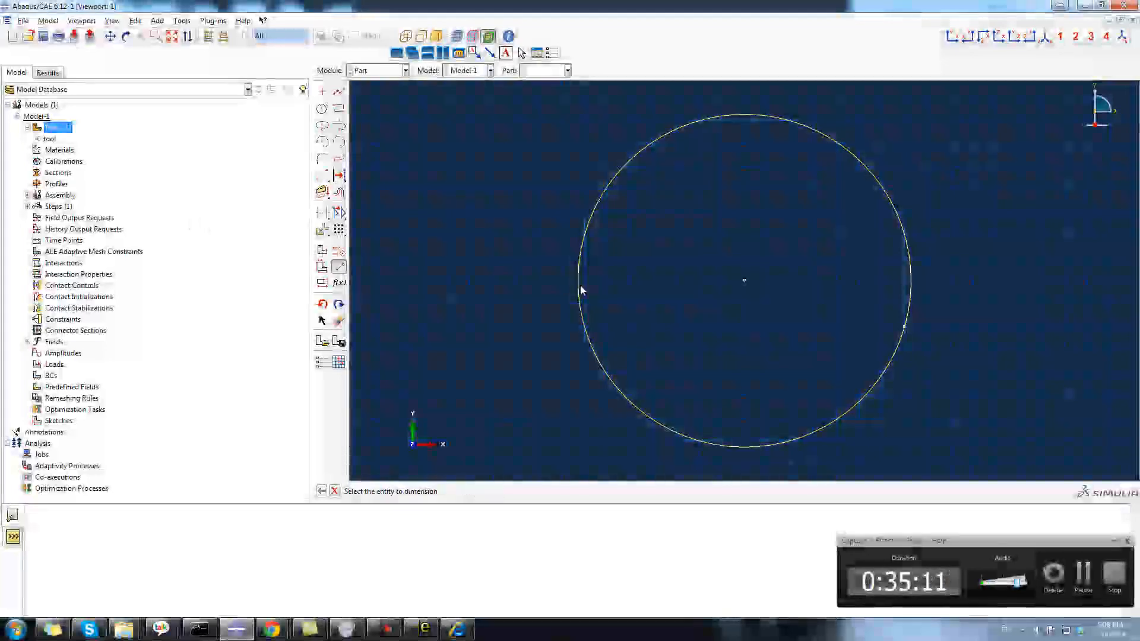
pyautogui.click(579, 297)
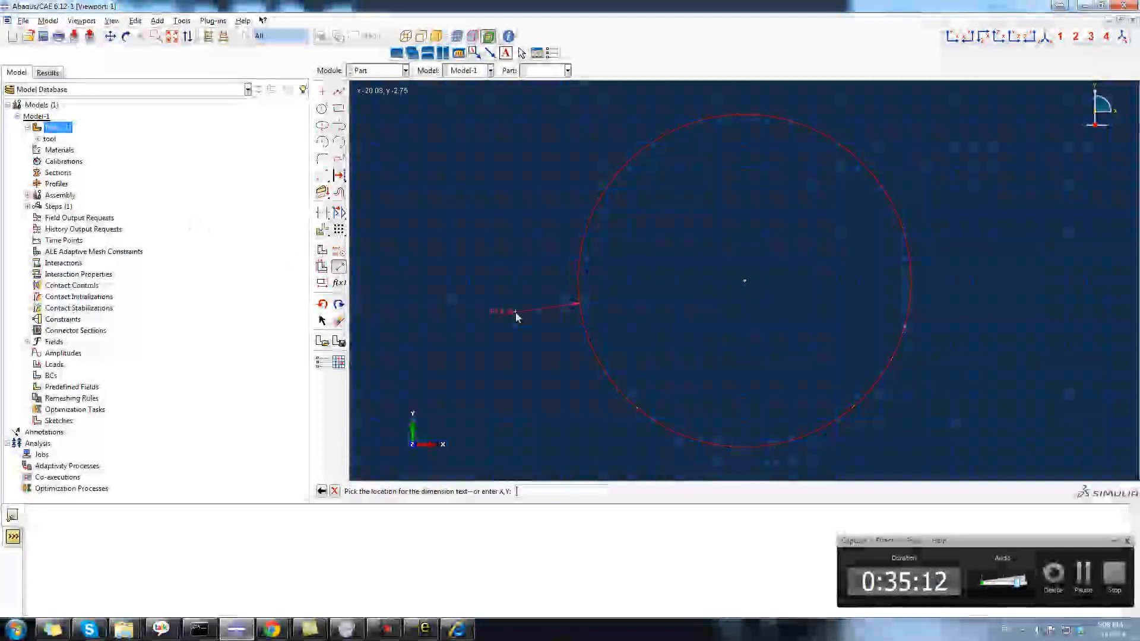
pyautogui.click(515, 312)
pyautogui.write('15')
pyautogui.press('Return')
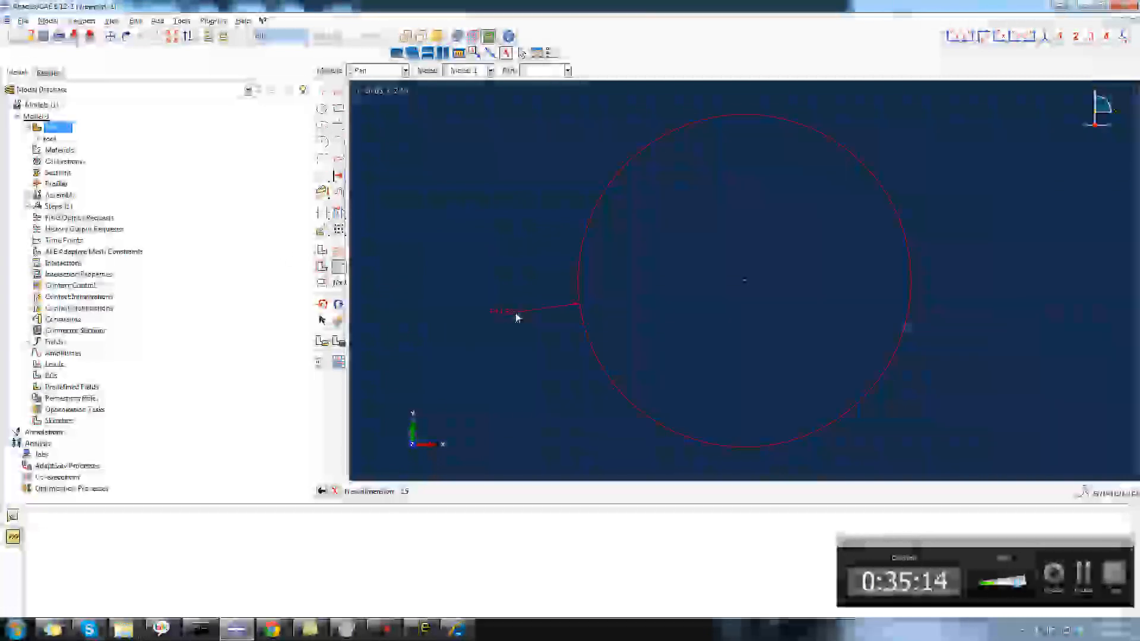
# Step: Sketch horizontal lines leftward from the circle's top and bottom points and a crossing vertical line at about x = -25
pyautogui.click(339, 93)
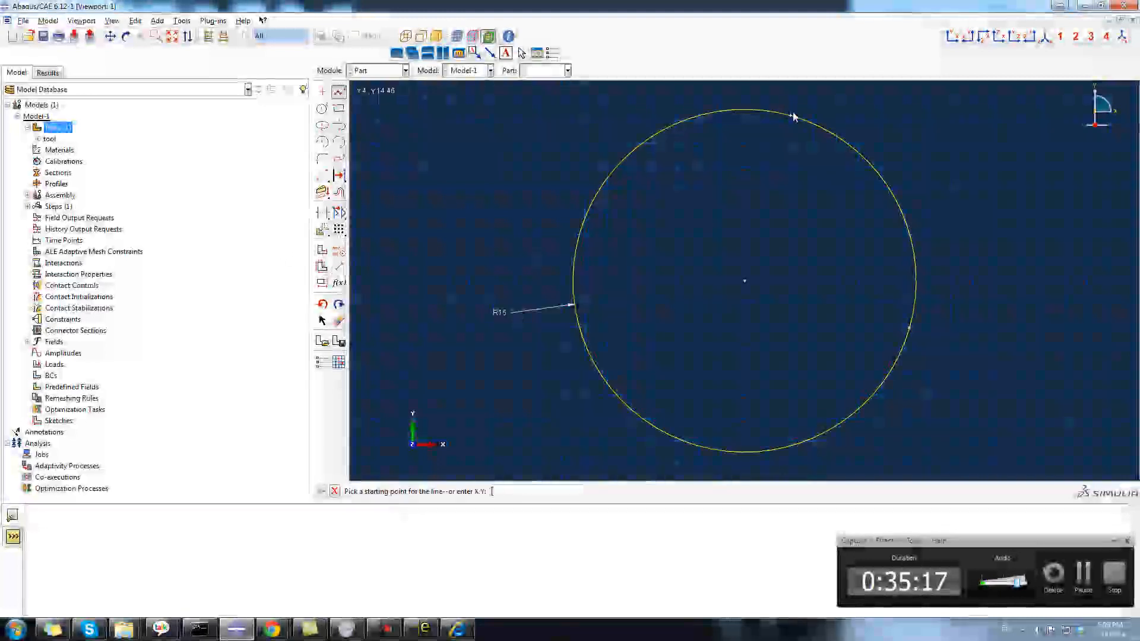
pyautogui.click(741, 110)
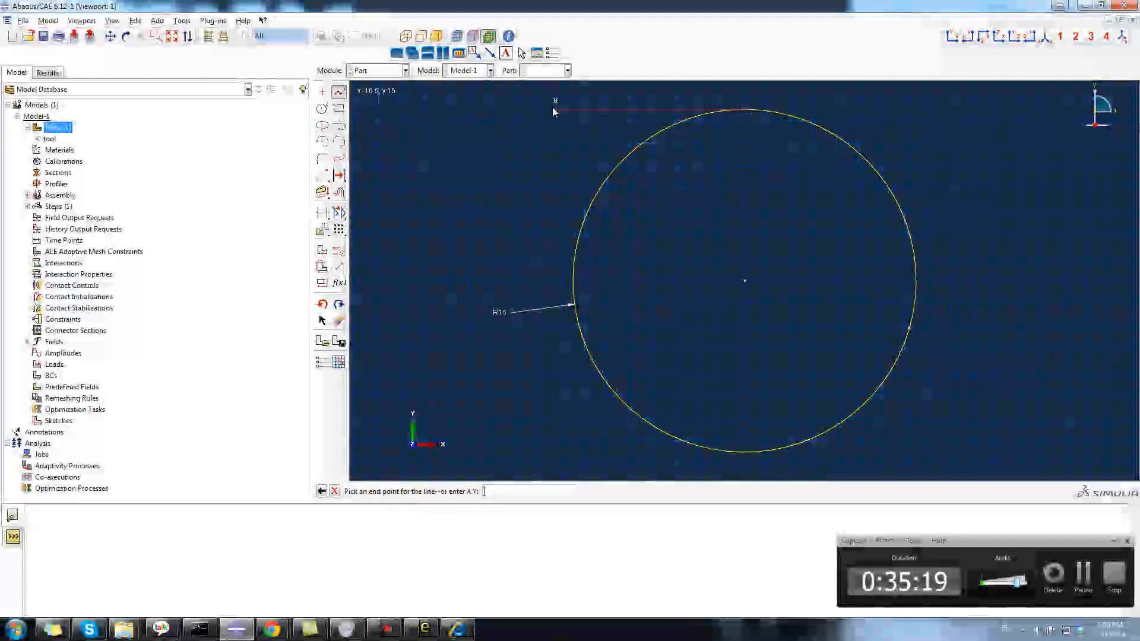
pyautogui.click(458, 109)
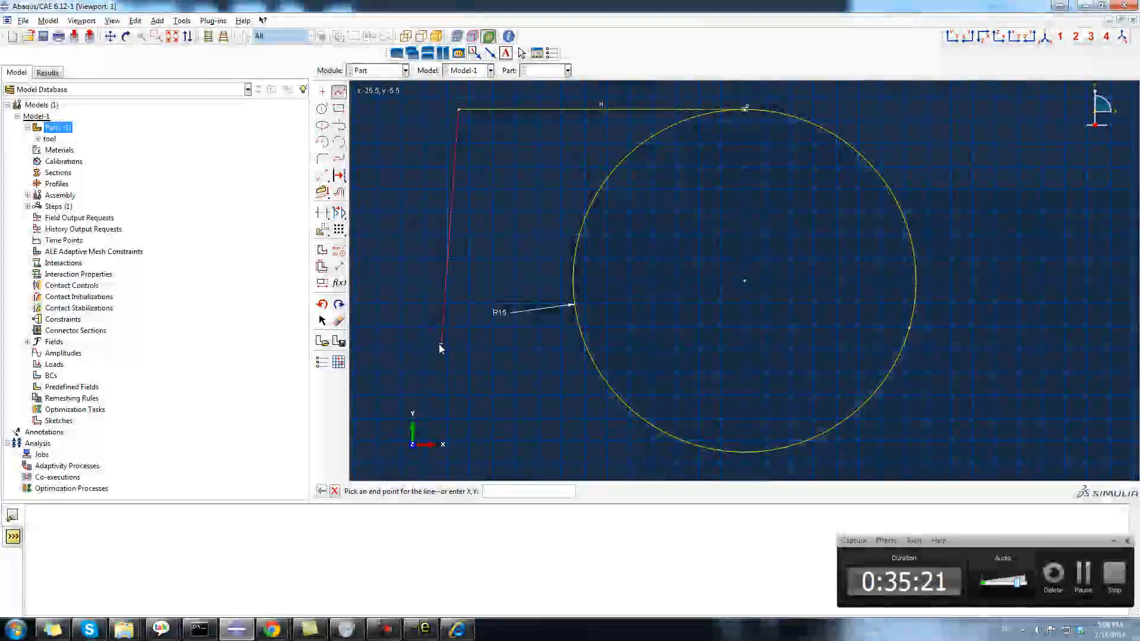
pyautogui.click(456, 466)
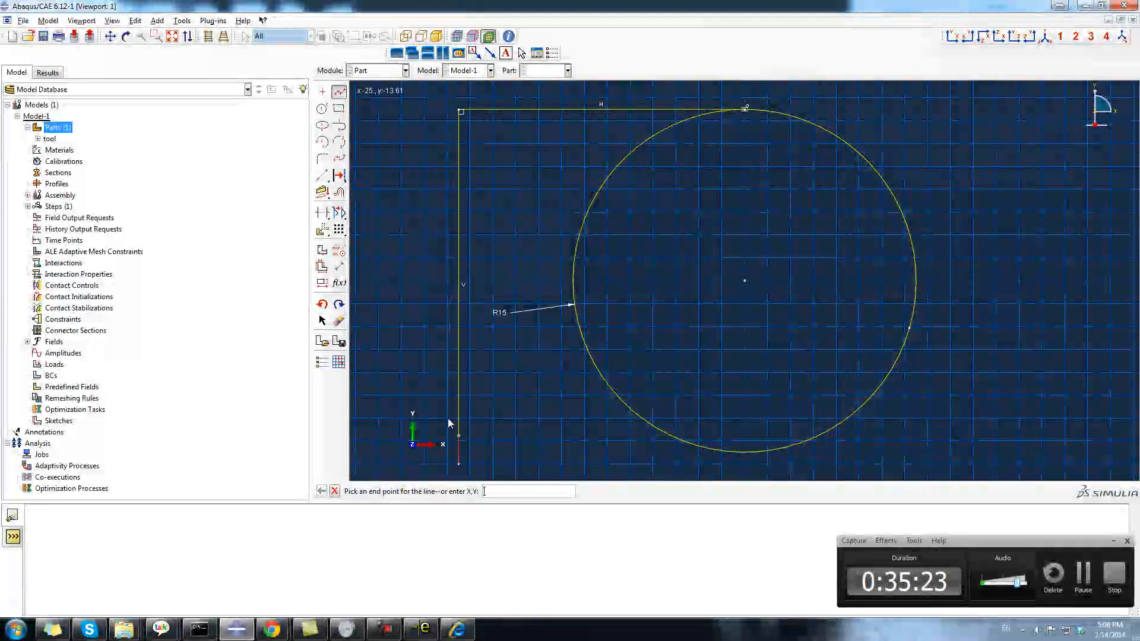
pyautogui.middleClick(415, 335)
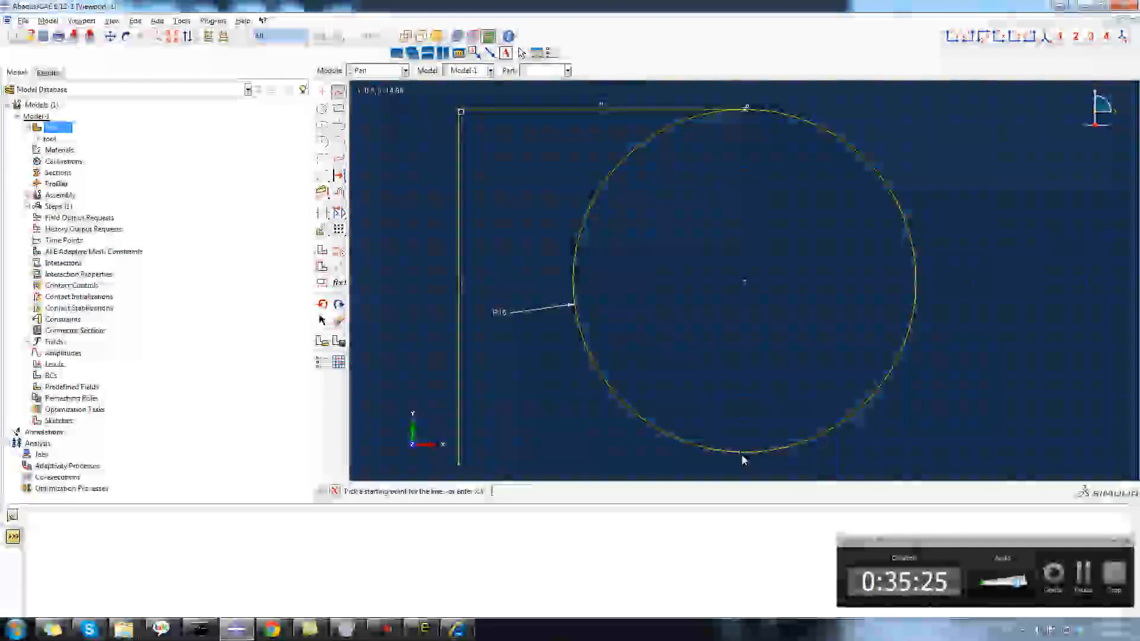
pyautogui.click(744, 453)
pyautogui.click(435, 450)
pyautogui.middleClick(392, 320)
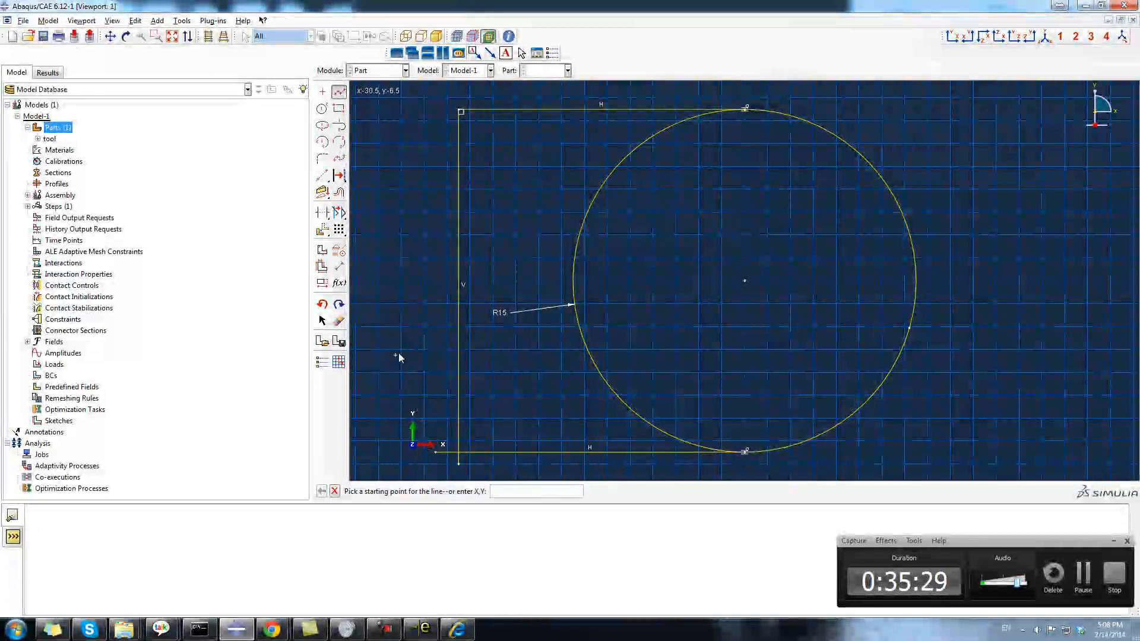
# Step: Trim the overhanging line ends and the circle's right half, leaving a closed block profile with a concave arc
pyautogui.click(322, 212)
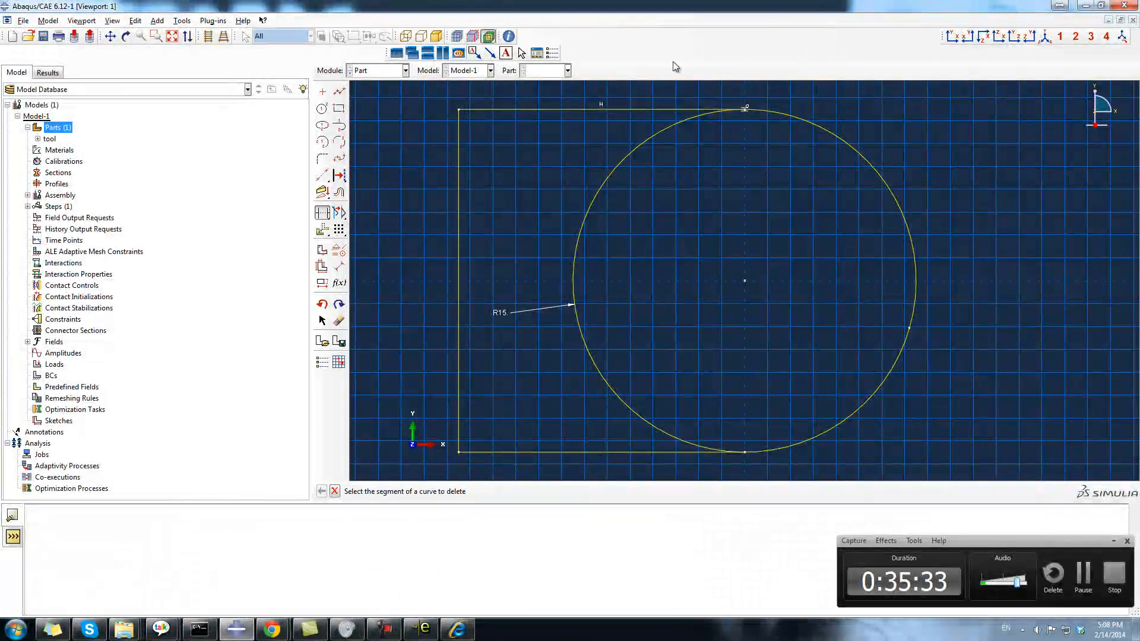
pyautogui.click(783, 112)
pyautogui.click(889, 369)
pyautogui.click(334, 491)
# Step: Finish the section sketch and extrude the workpiece profile to a depth of 20
pyautogui.click(485, 491)
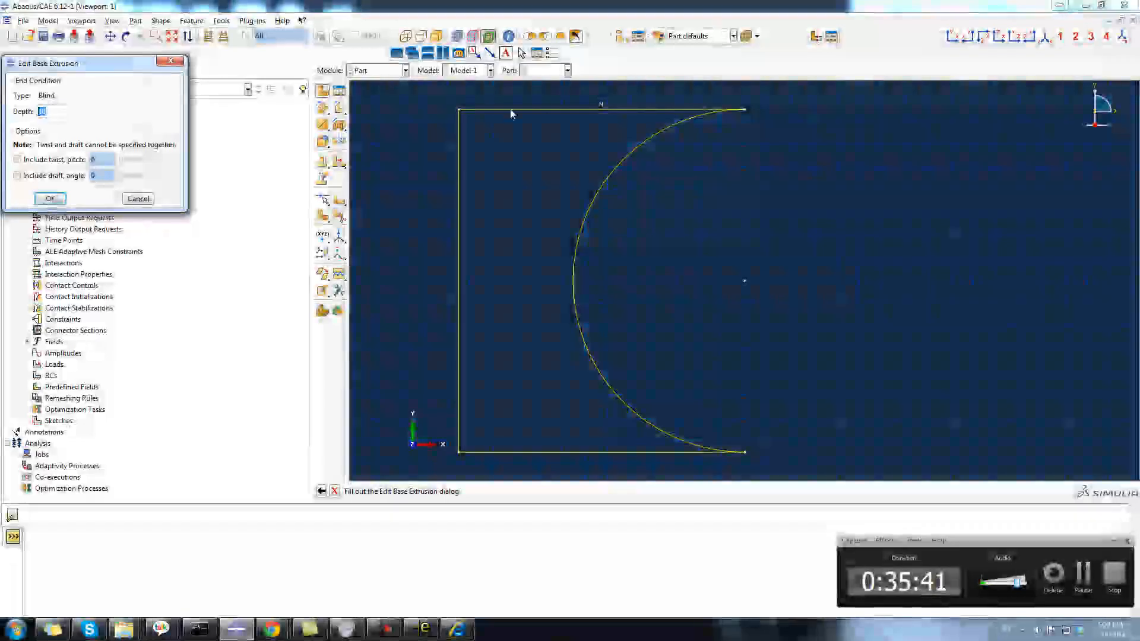
pyautogui.write('20')
pyautogui.click(50, 198)
pyautogui.moveTo(730, 255)
pyautogui.keyDown('ctrl'); pyautogui.keyDown('alt'); pyautogui.mouseDown()
pyautogui.moveTo(688, 316)
pyautogui.moveTo(745, 216)
pyautogui.moveTo(727, 237)
pyautogui.moveTo(666, 191)
pyautogui.moveTo(652, 208)
pyautogui.moveTo(712, 244)
pyautogui.mouseUp(); pyautogui.keyUp('alt'); pyautogui.keyUp('ctrl')
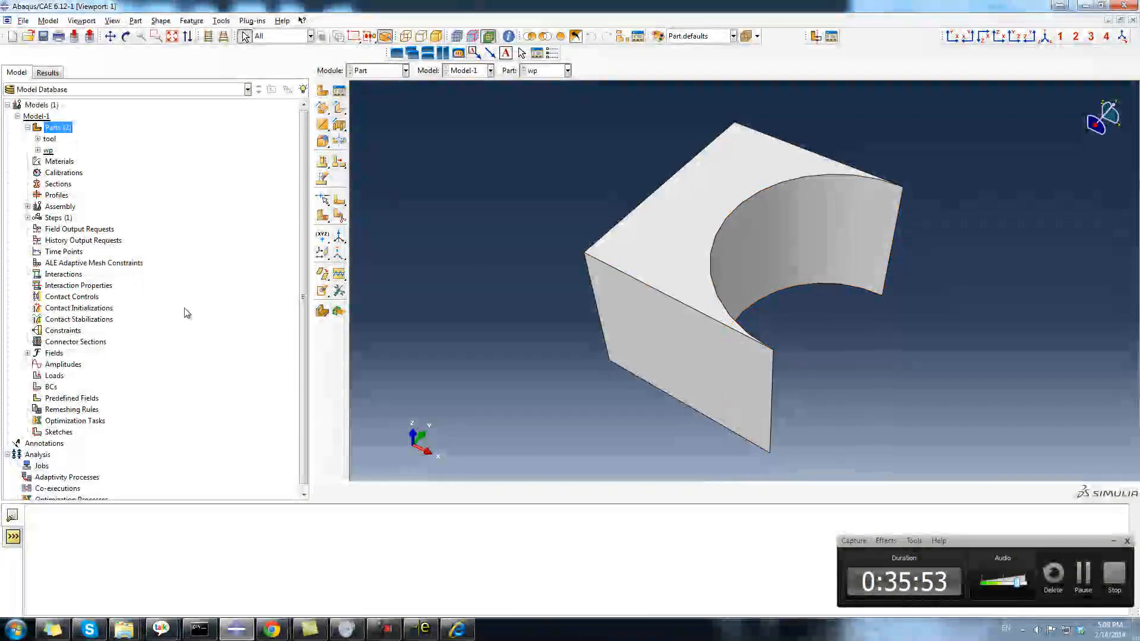
# Step: Create a material named tool with a uniform mass density of 1
pyautogui.doubleClick(49, 138)
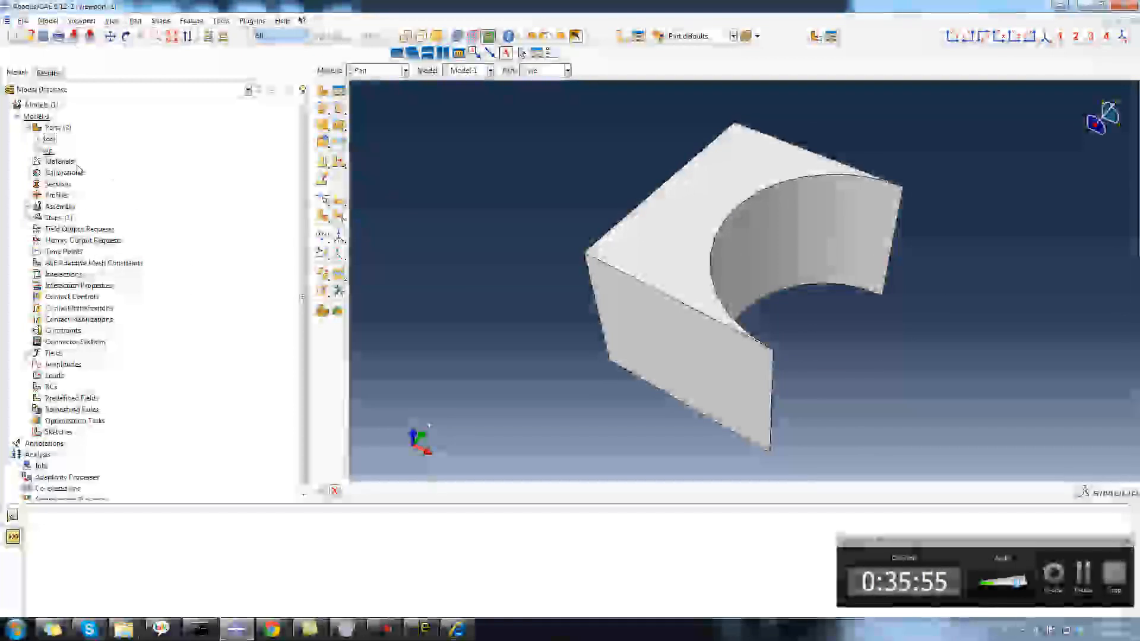
pyautogui.click(64, 162)
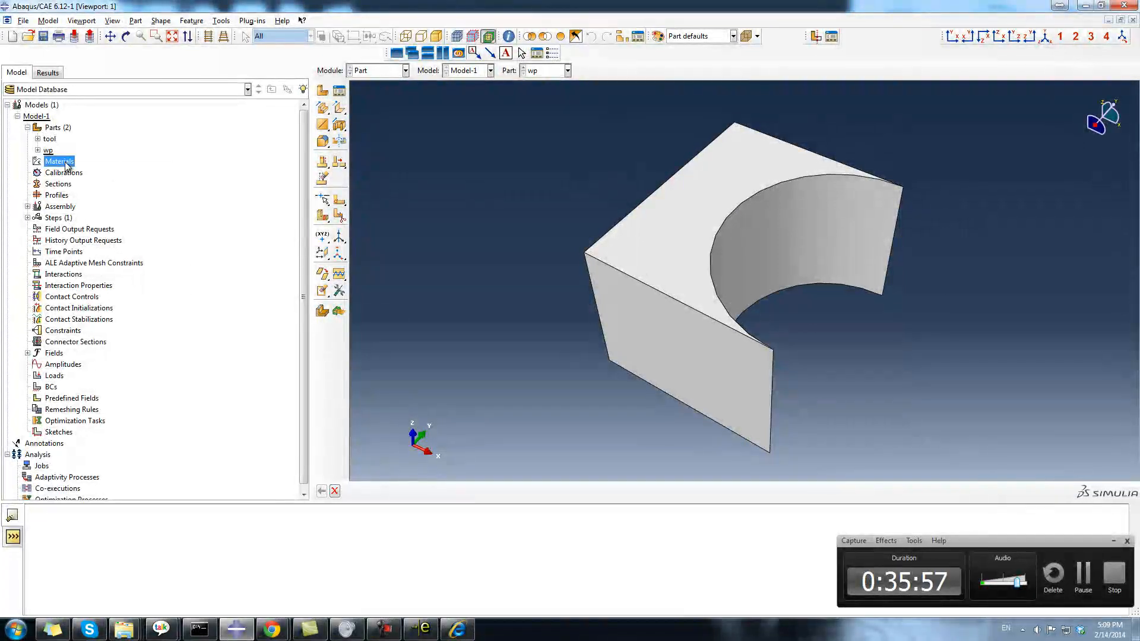
pyautogui.rightClick(66, 165)
pyautogui.click(83, 184)
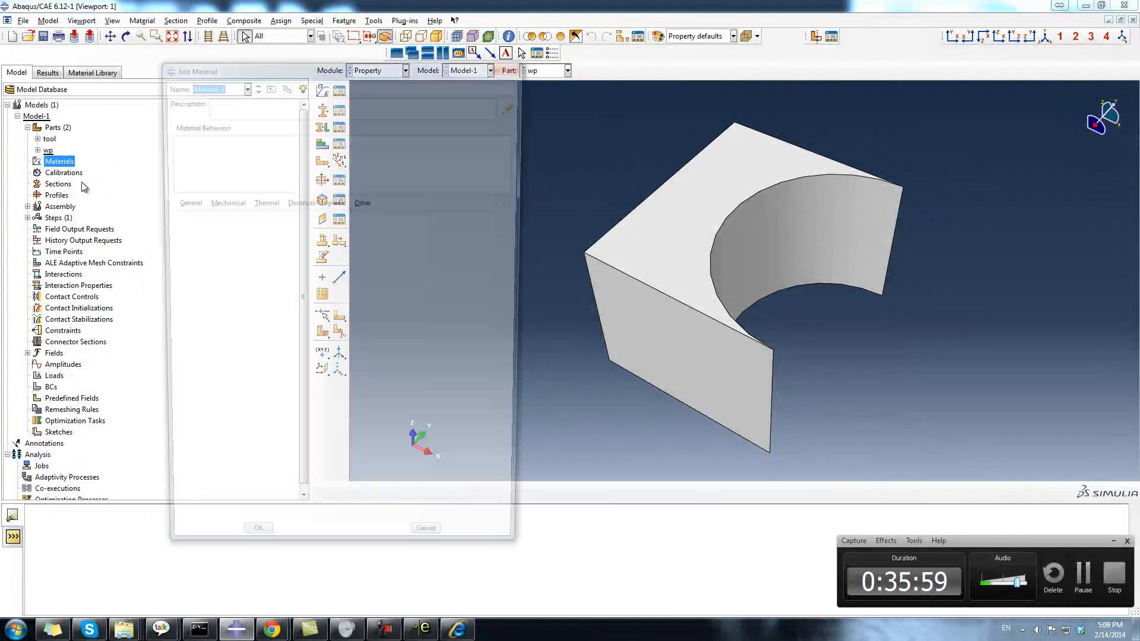
pyautogui.write('tool')
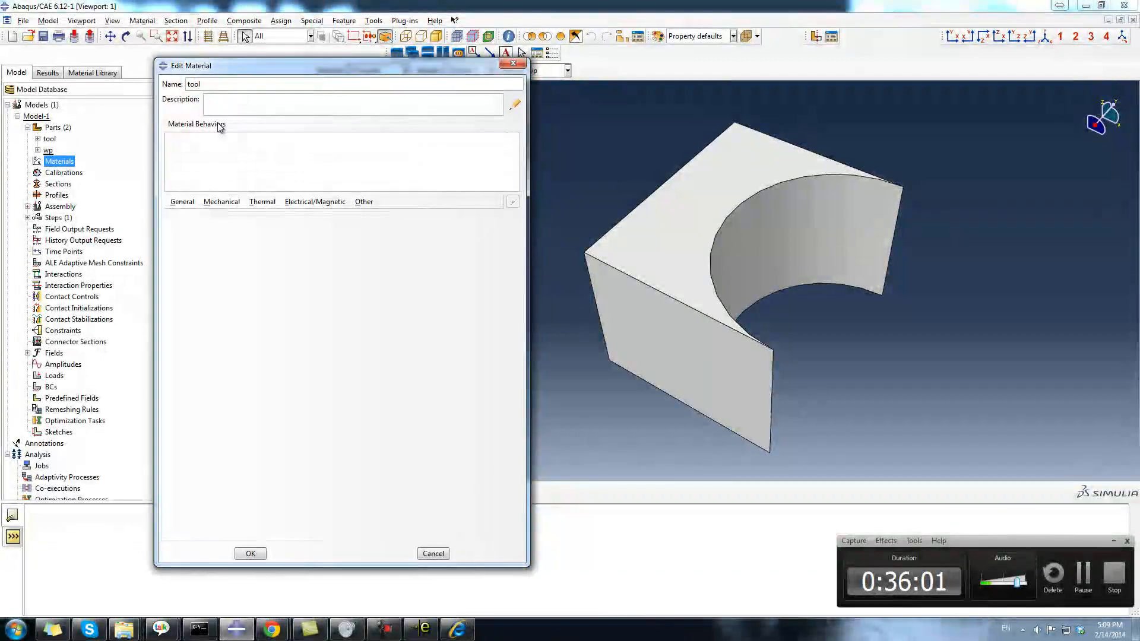
pyautogui.click(177, 203)
pyautogui.click(194, 214)
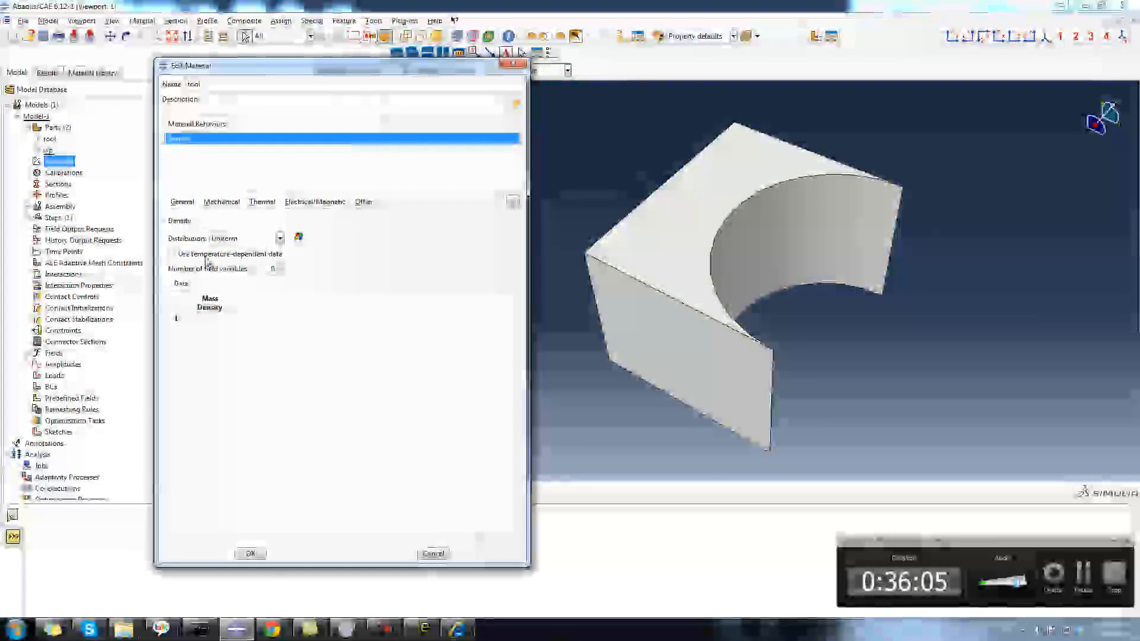
pyautogui.click(223, 319)
pyautogui.click(295, 381)
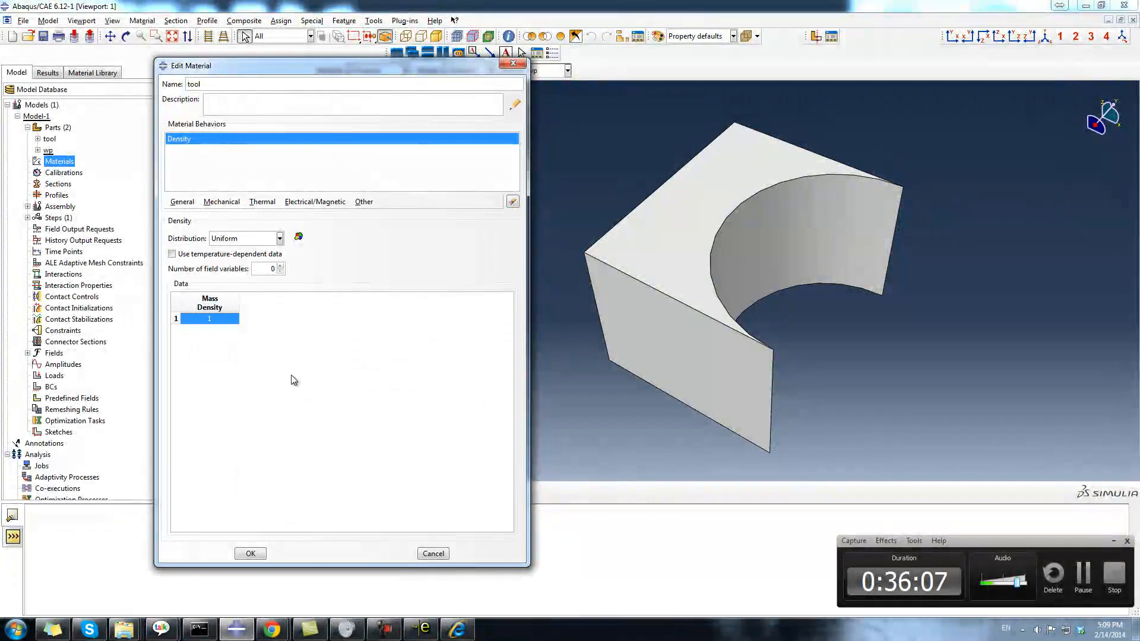
pyautogui.click(219, 205)
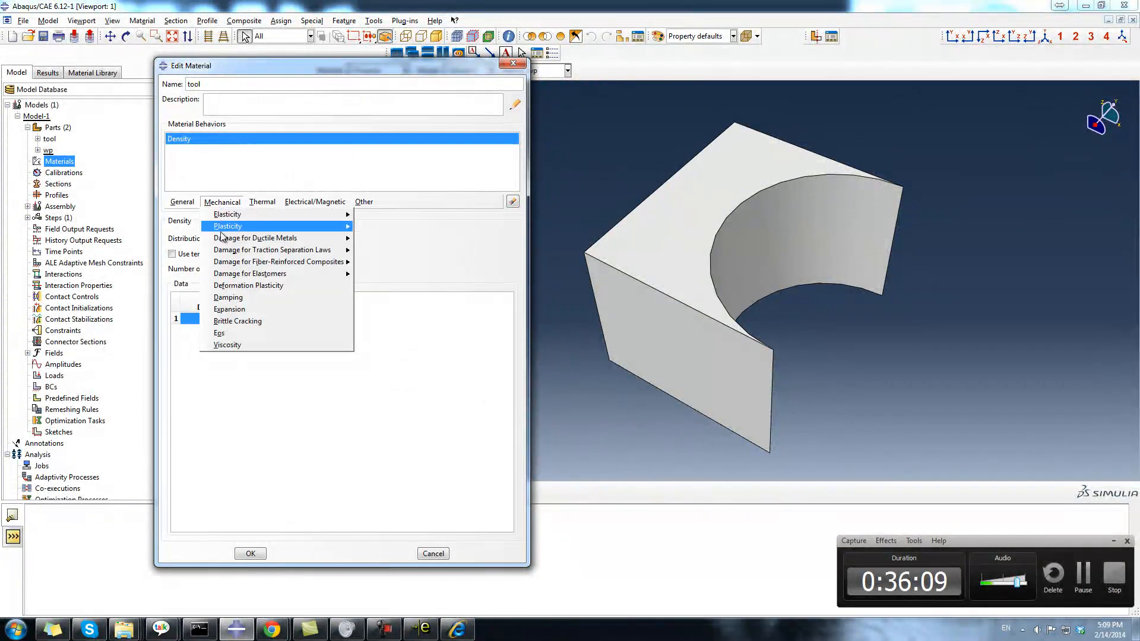
pyautogui.click(396, 445)
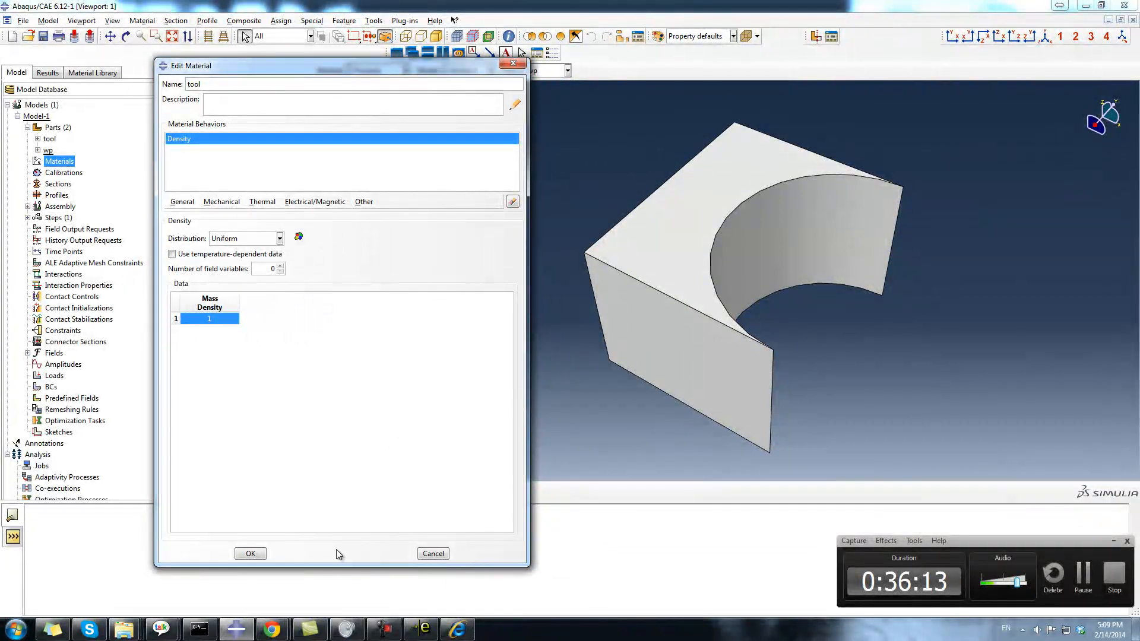
pyautogui.click(250, 554)
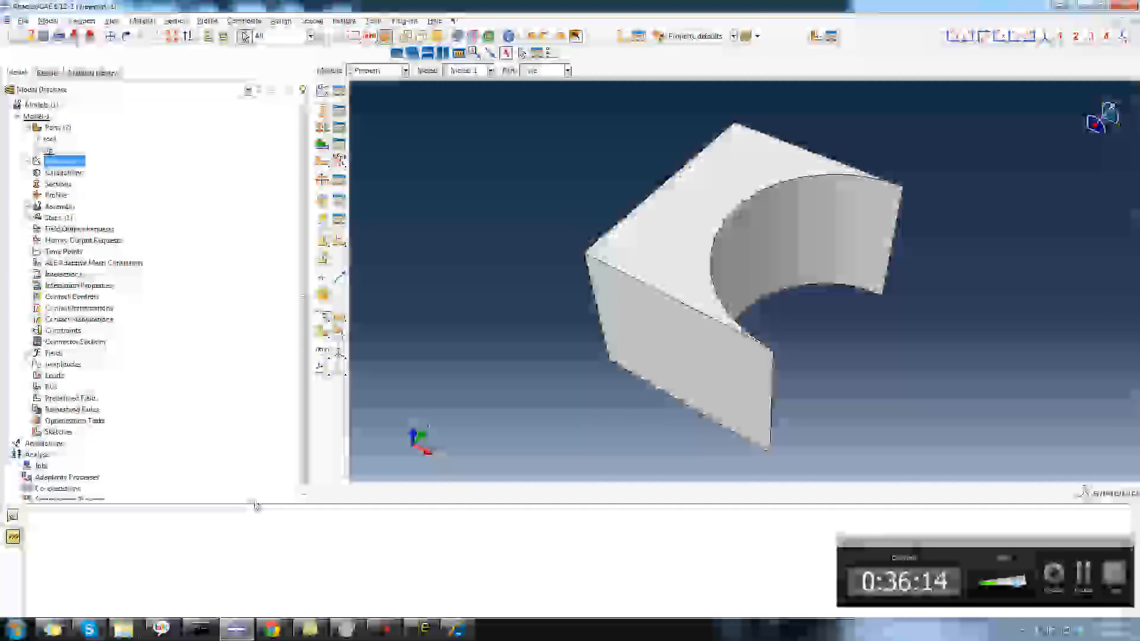
# Step: Start a second material definition and name it al
pyautogui.click(28, 162)
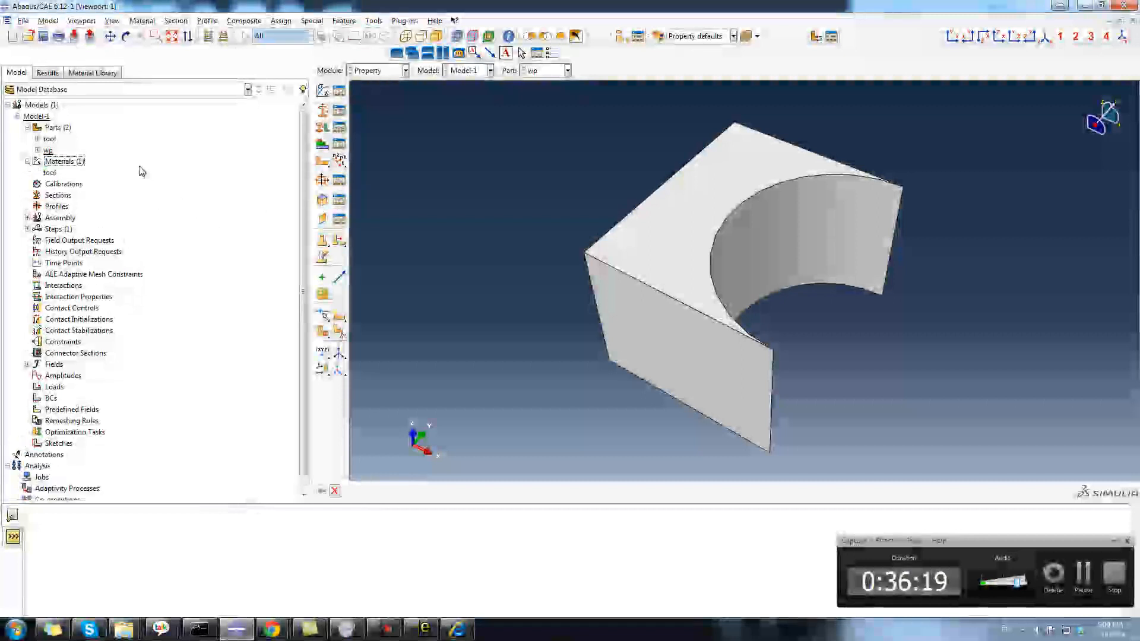
pyautogui.rightClick(61, 164)
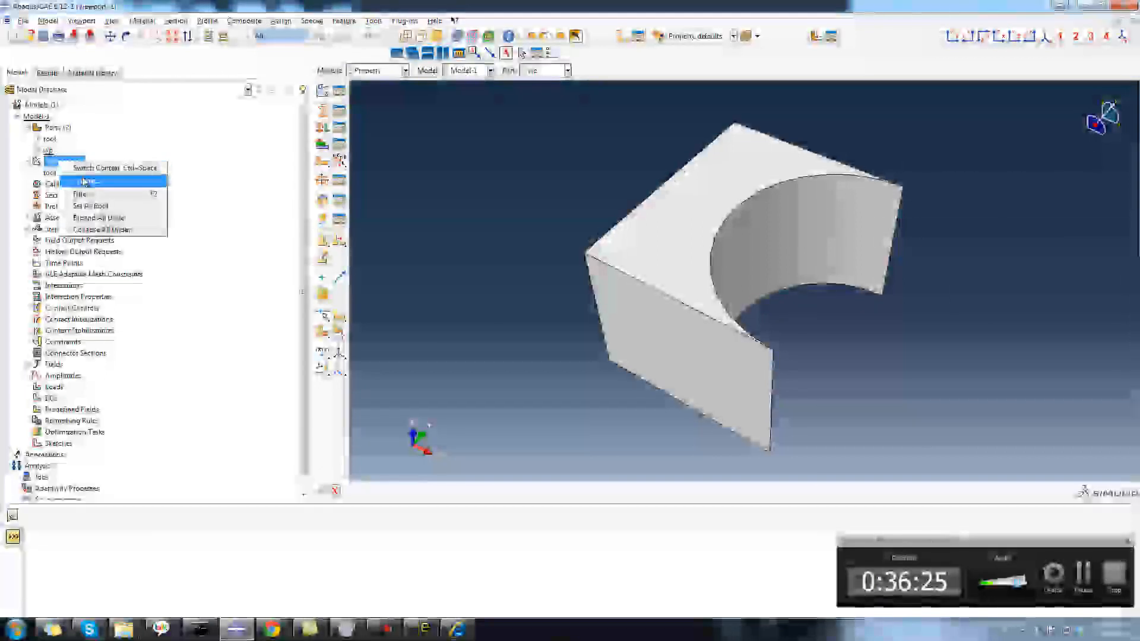
pyautogui.click(90, 182)
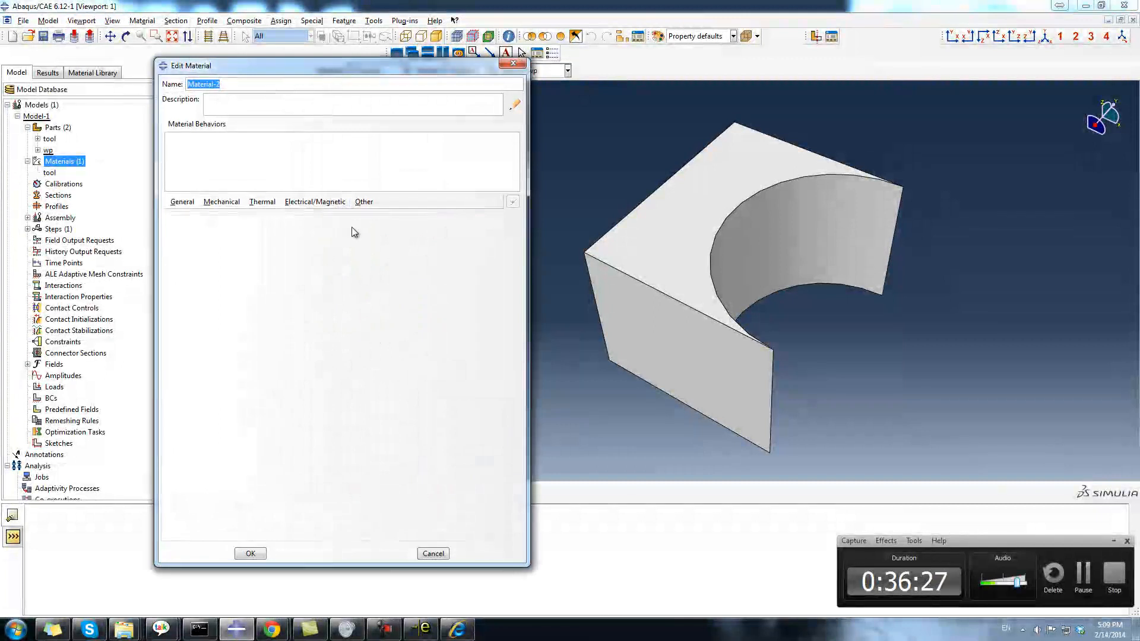
pyautogui.write('w')
pyautogui.press('BackSpace')
pyautogui.write('al')
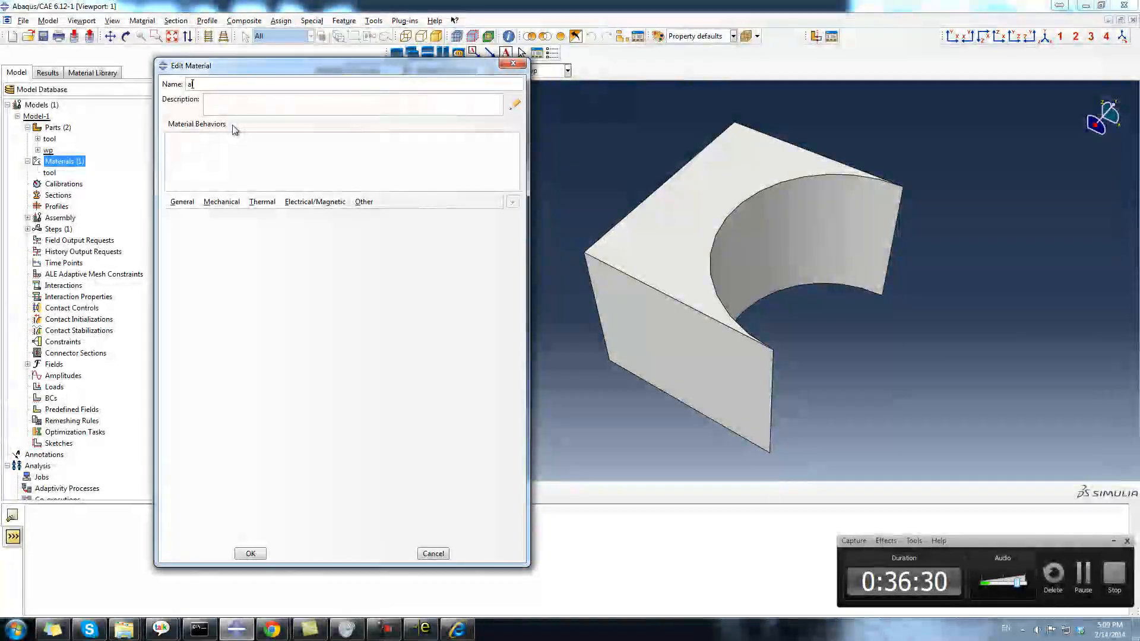
# Step: Give the al material isotropic elasticity with a Young's modulus of 122 and a Poisson's ratio, and save it
pyautogui.click(216, 205)
pyautogui.moveTo(297, 212)
pyautogui.click(371, 215)
pyautogui.click(212, 363)
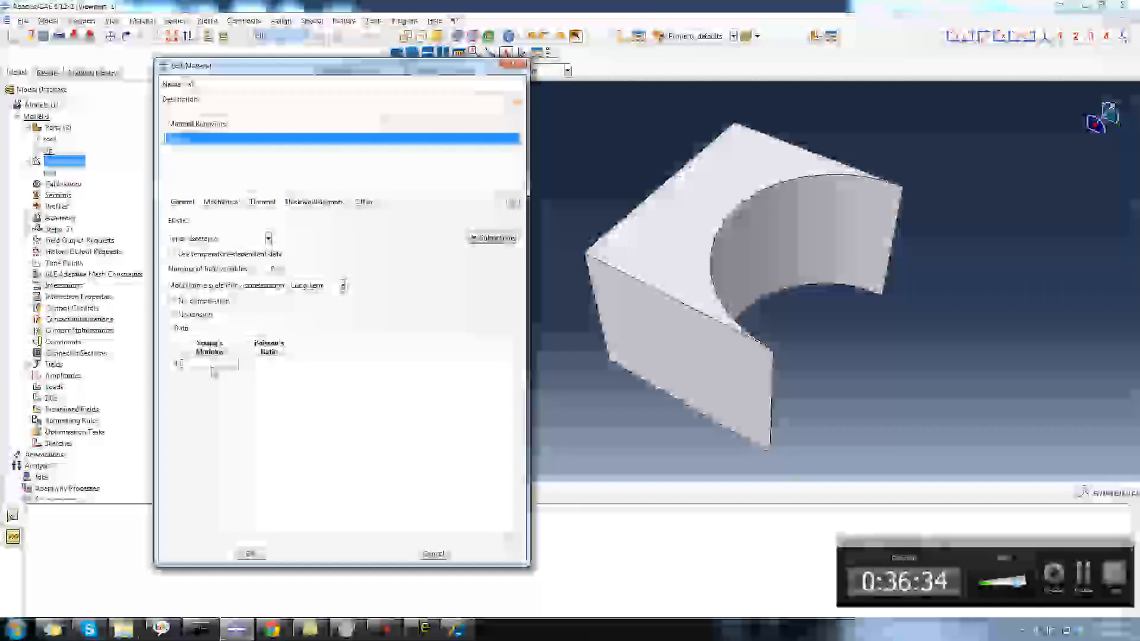
pyautogui.write('122')
pyautogui.click(269, 363)
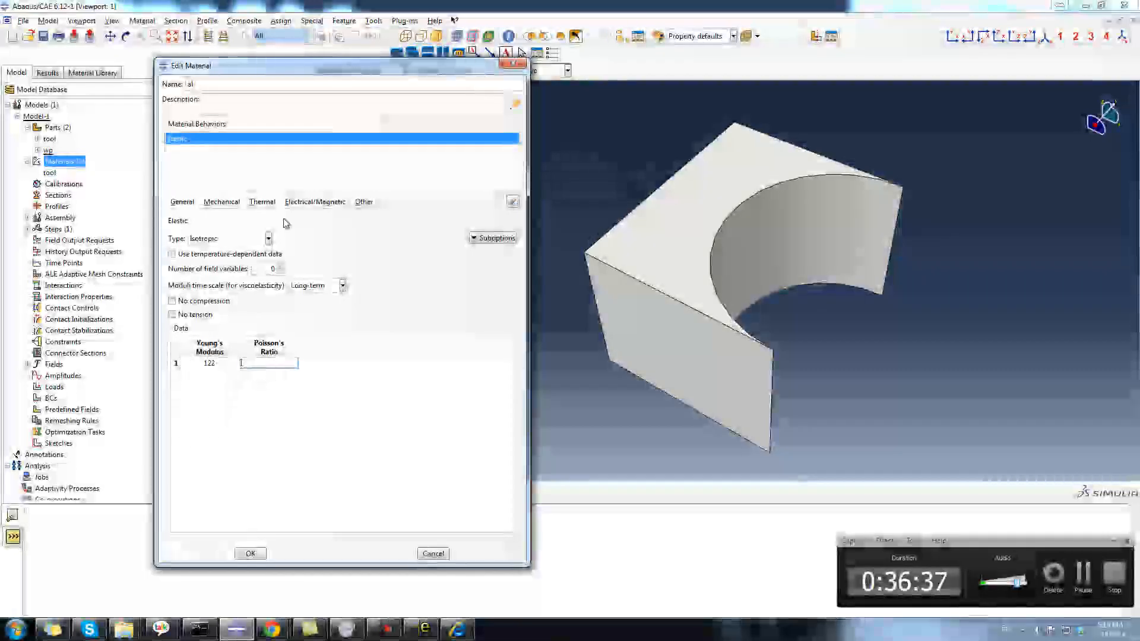
pyautogui.click(250, 553)
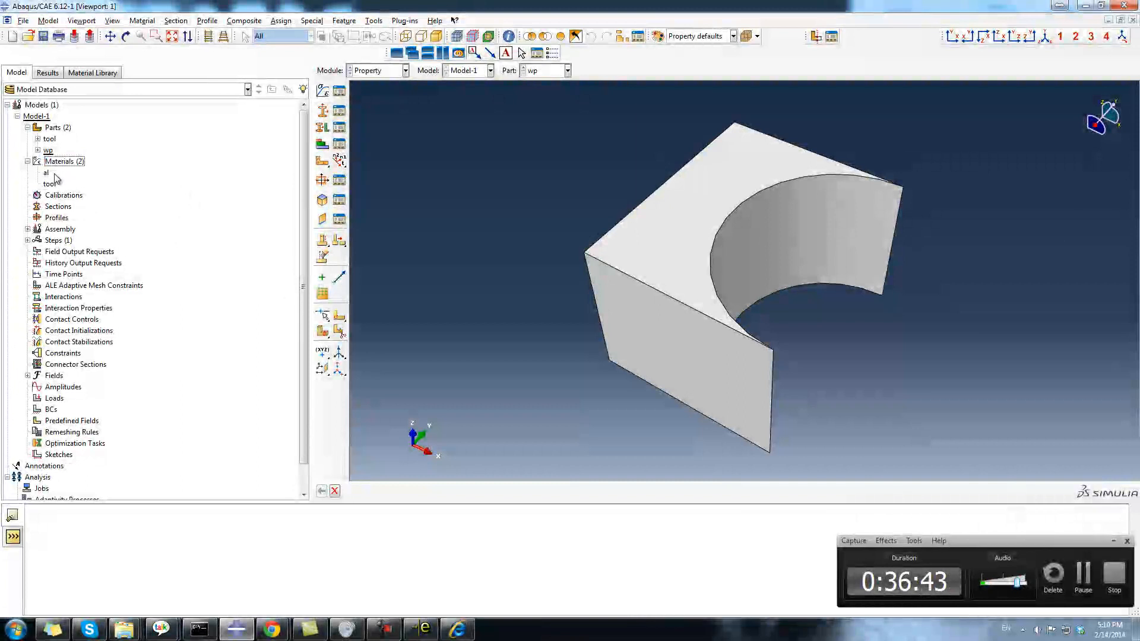
# Step: Create a solid homogeneous section named tool that uses the tool material
pyautogui.rightClick(59, 211)
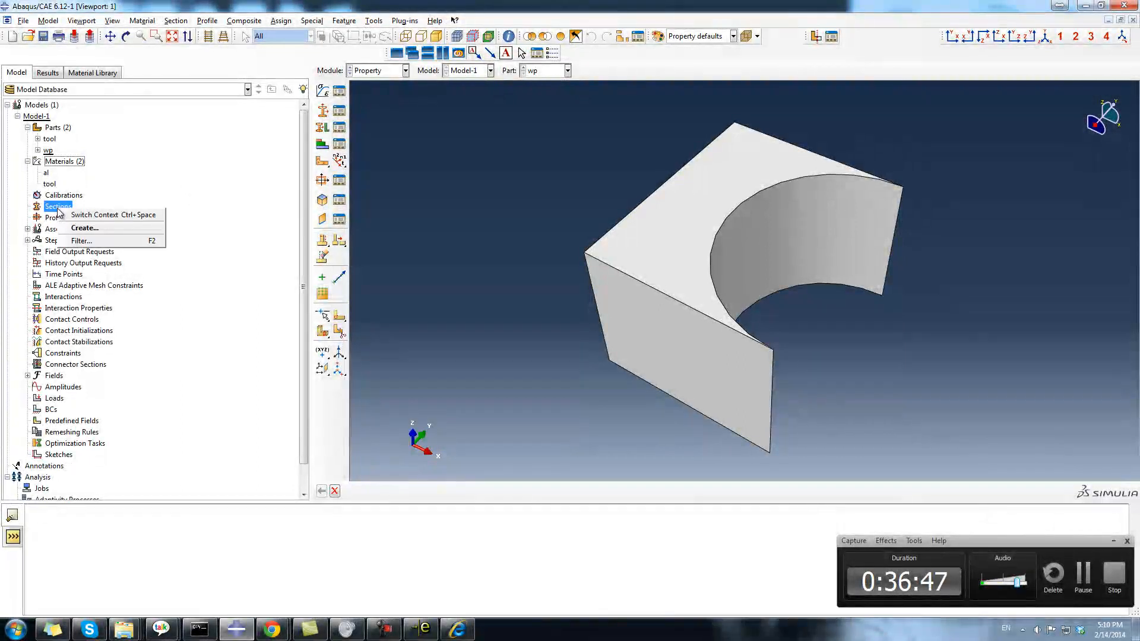
pyautogui.click(81, 230)
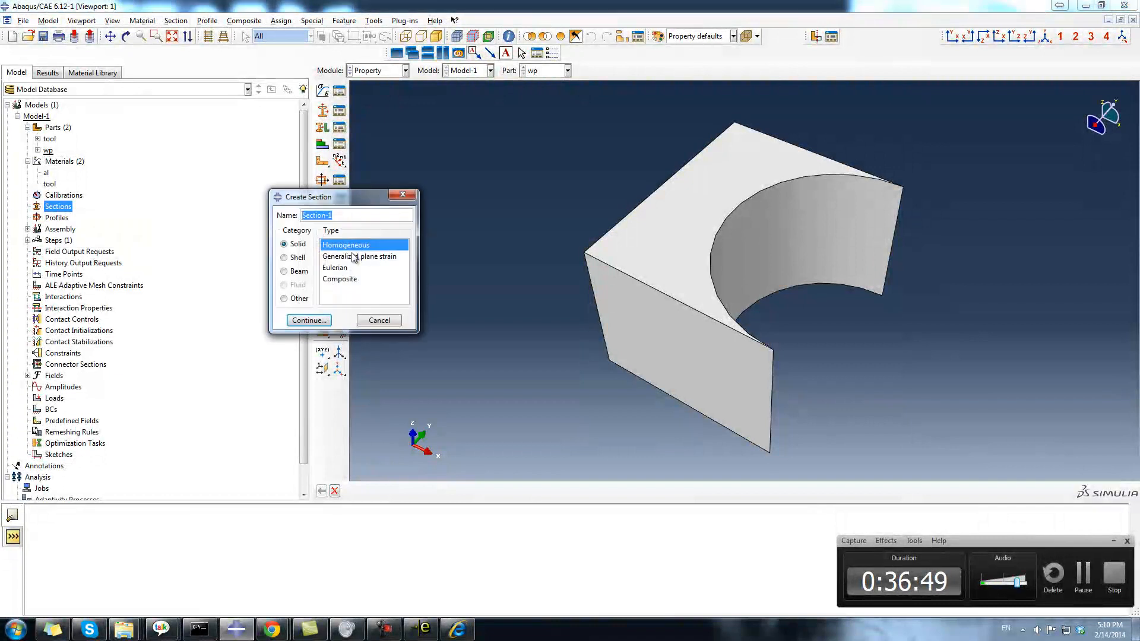
pyautogui.write('tool')
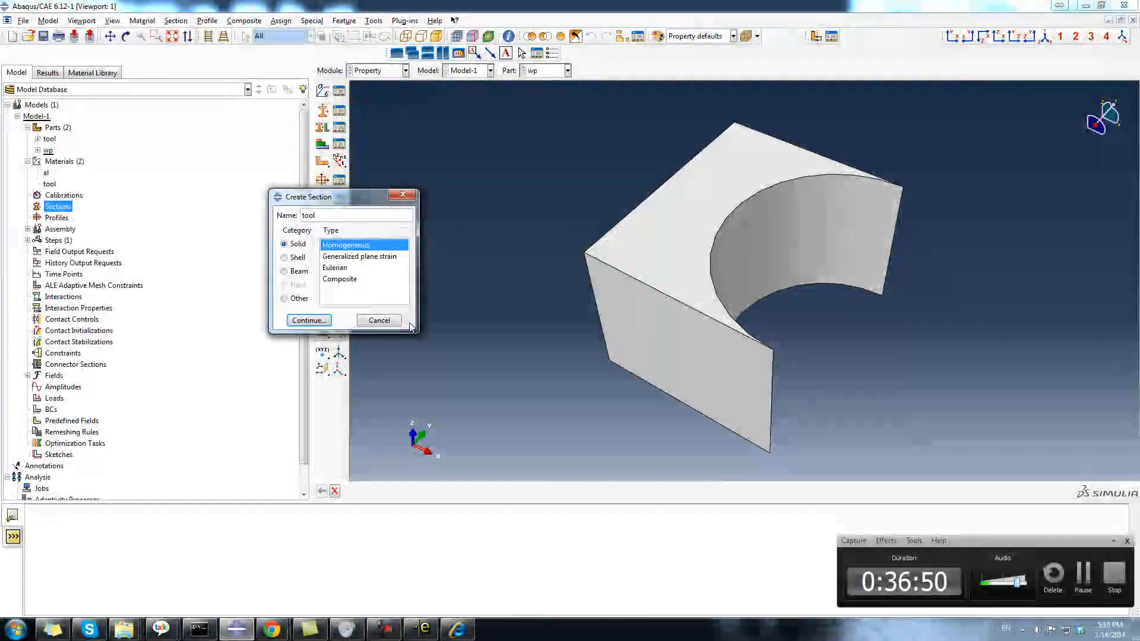
pyautogui.click(309, 321)
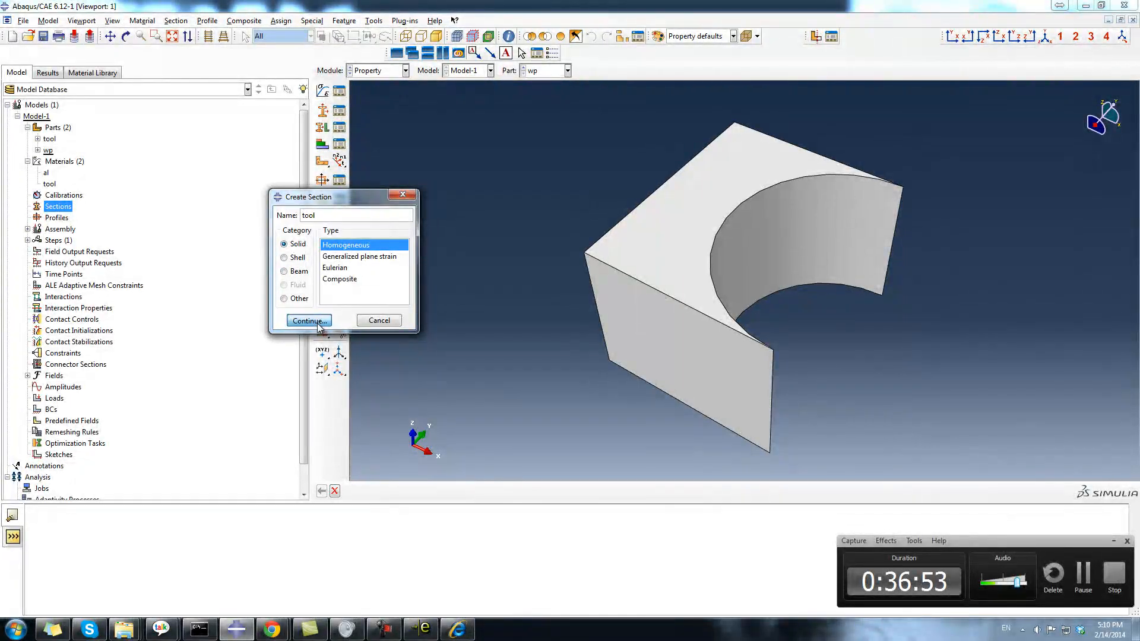
pyautogui.click(117, 291)
pyautogui.click(76, 316)
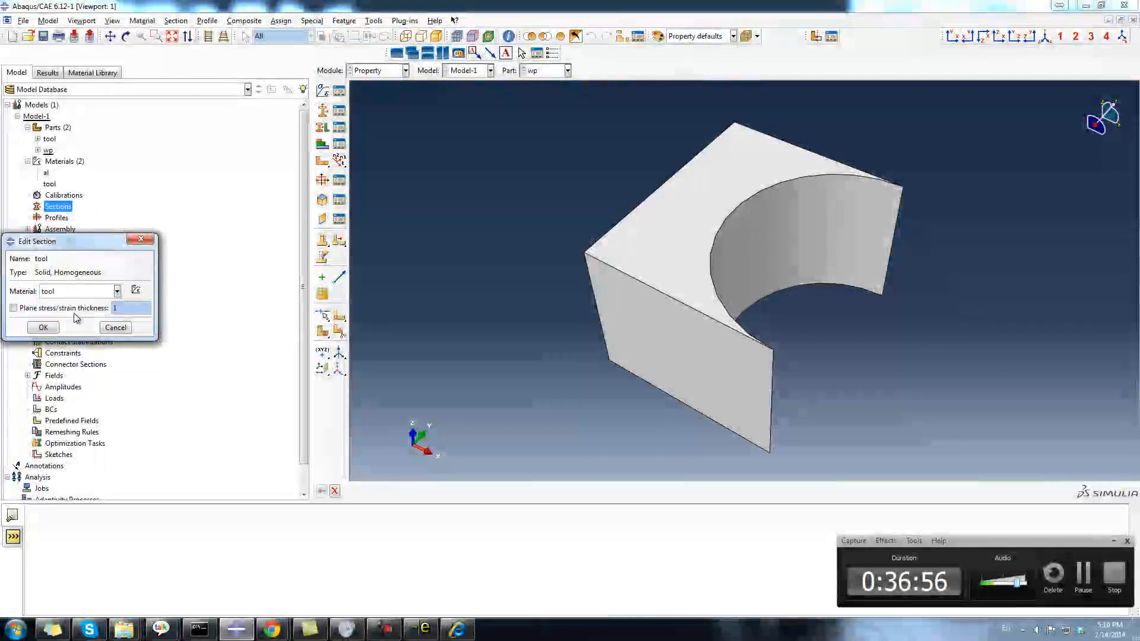
pyautogui.click(41, 330)
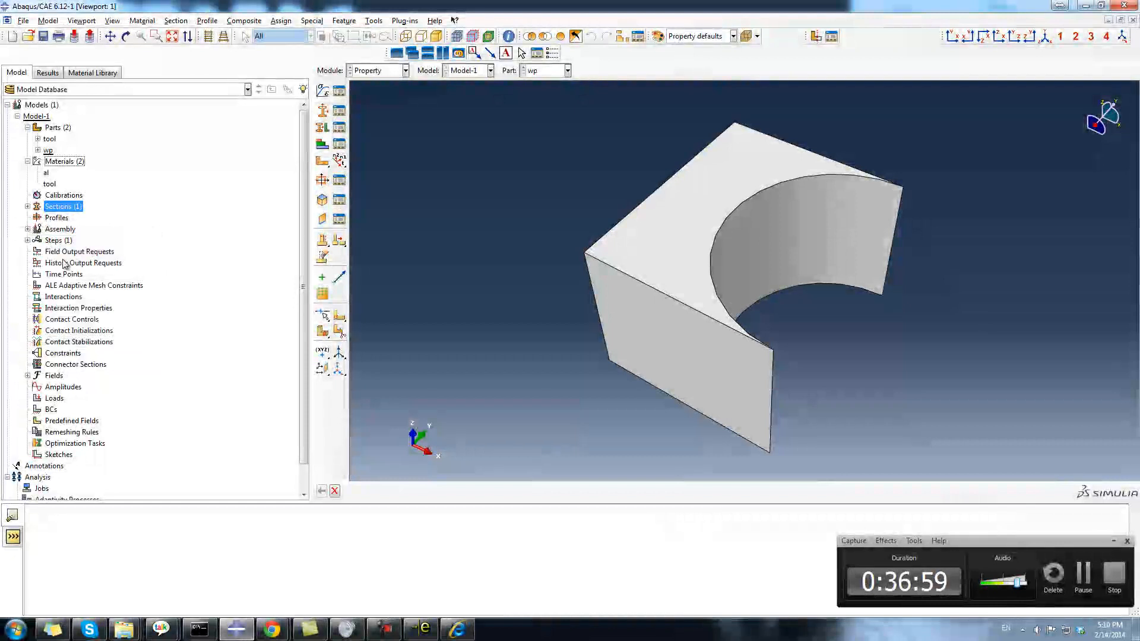
# Step: Create a second solid homogeneous section named wp that uses the al material
pyautogui.rightClick(66, 207)
pyautogui.click(89, 230)
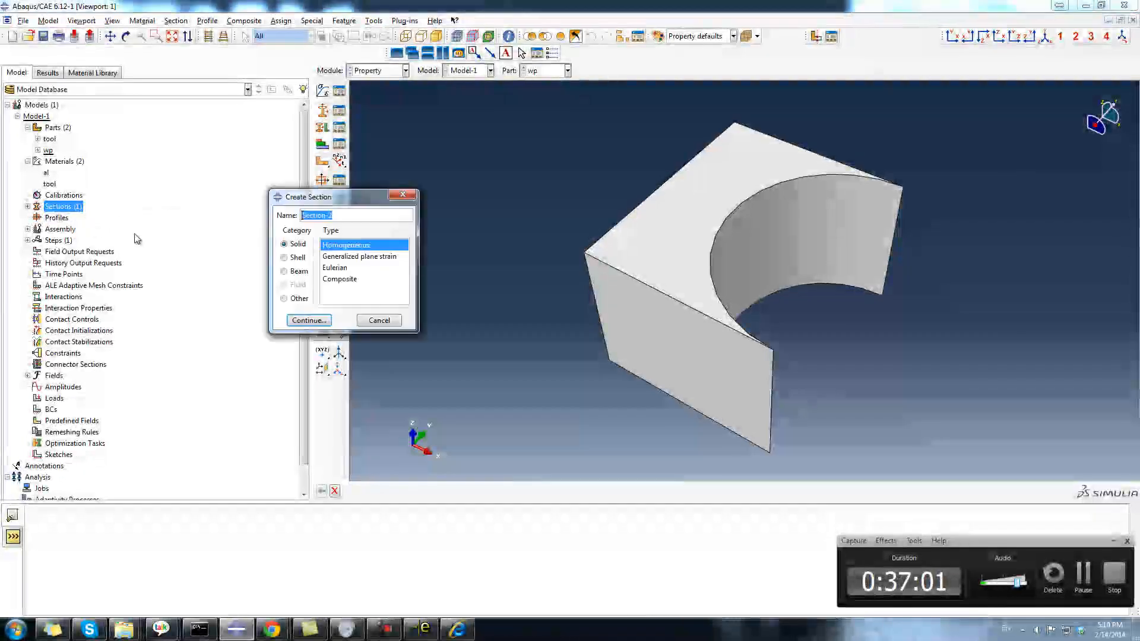
pyautogui.write('wp')
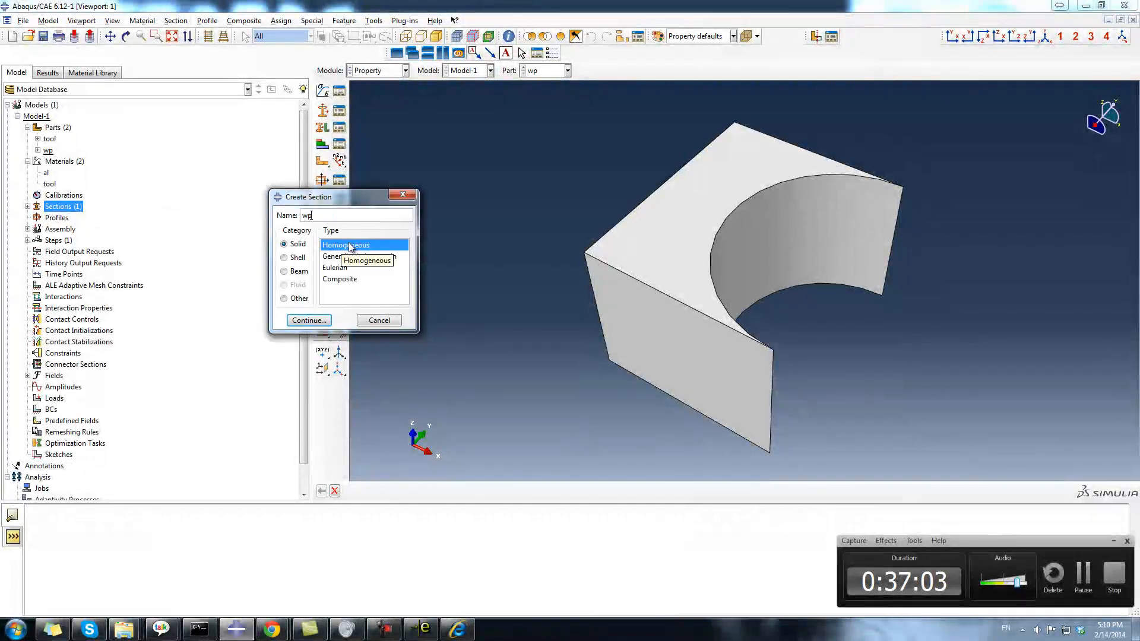
pyautogui.click(305, 323)
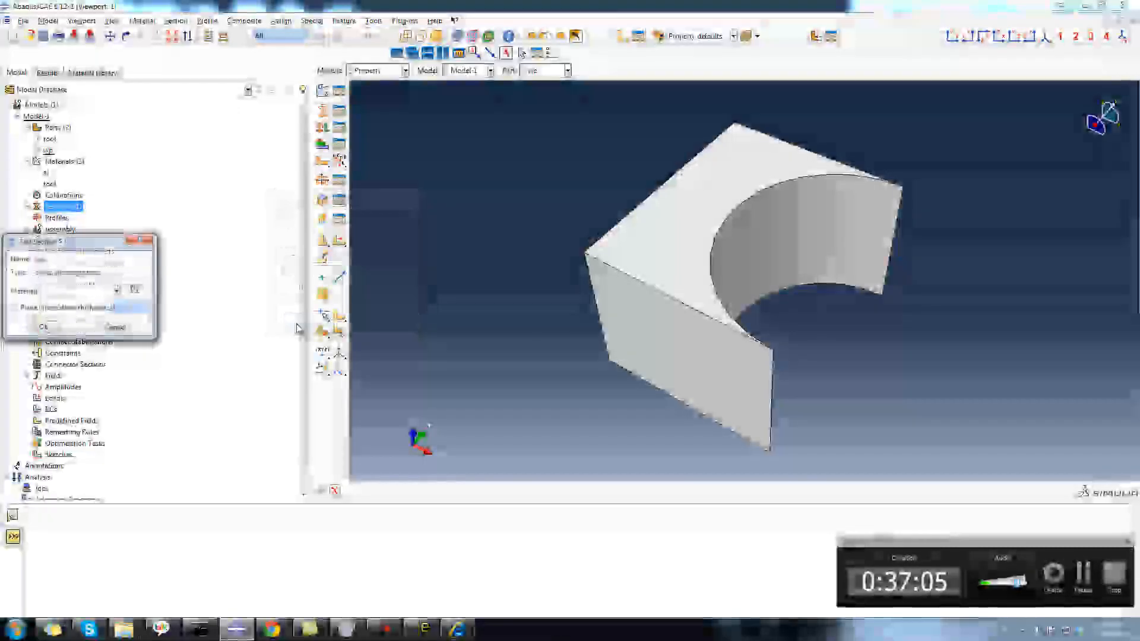
pyautogui.click(117, 292)
pyautogui.click(48, 304)
pyautogui.click(43, 328)
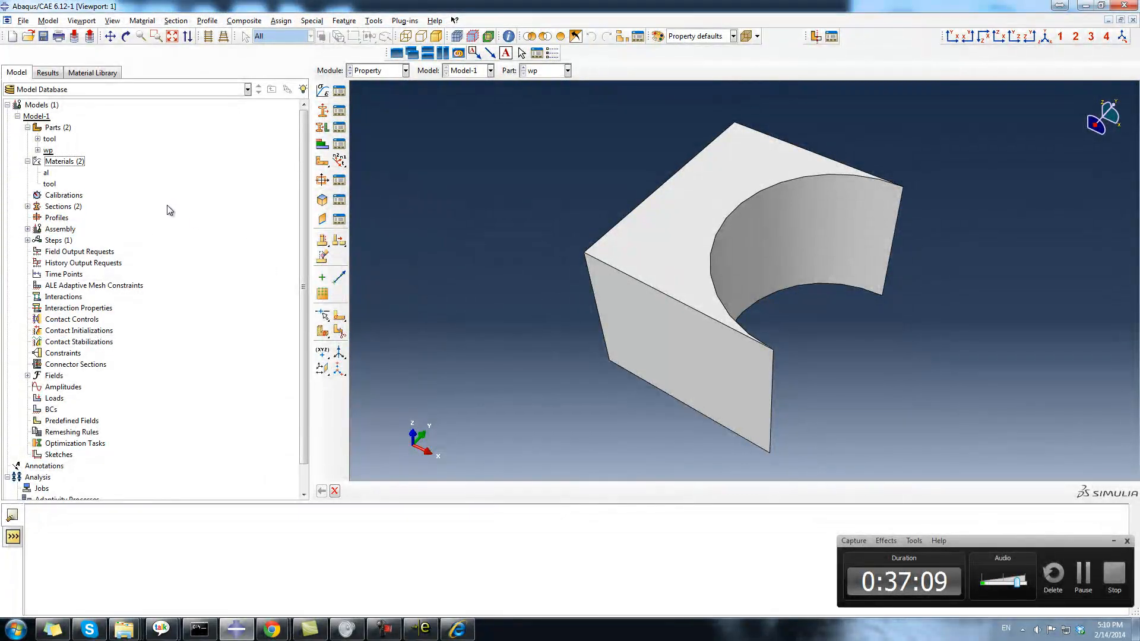
# Step: Try to assign a section to the whole tool part without creating a set
pyautogui.click(37, 139)
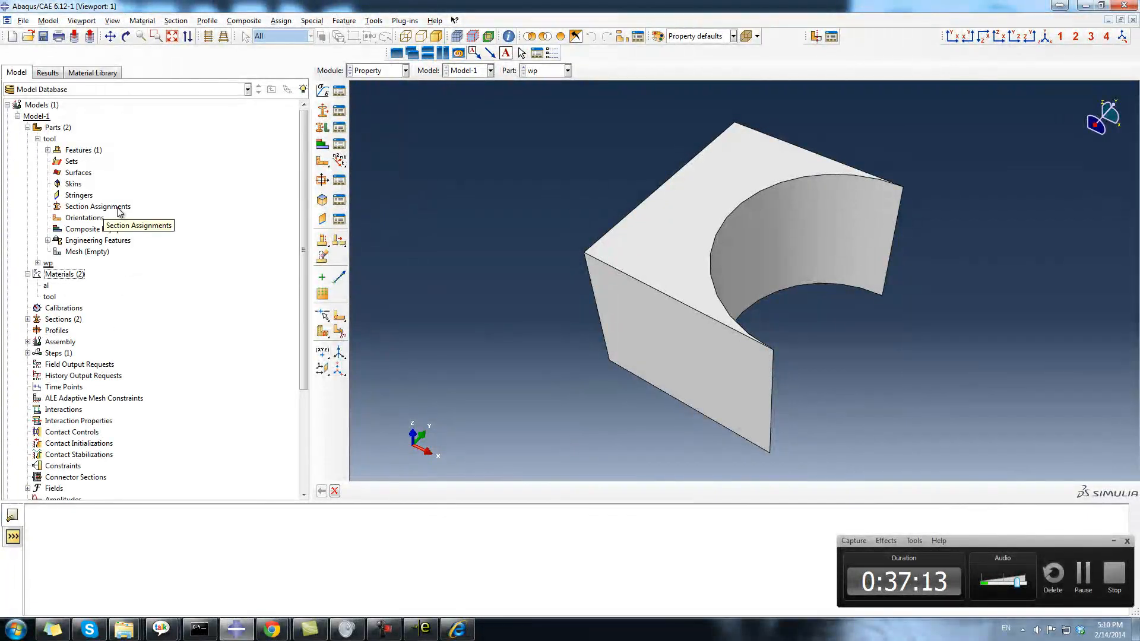
pyautogui.doubleClick(98, 207)
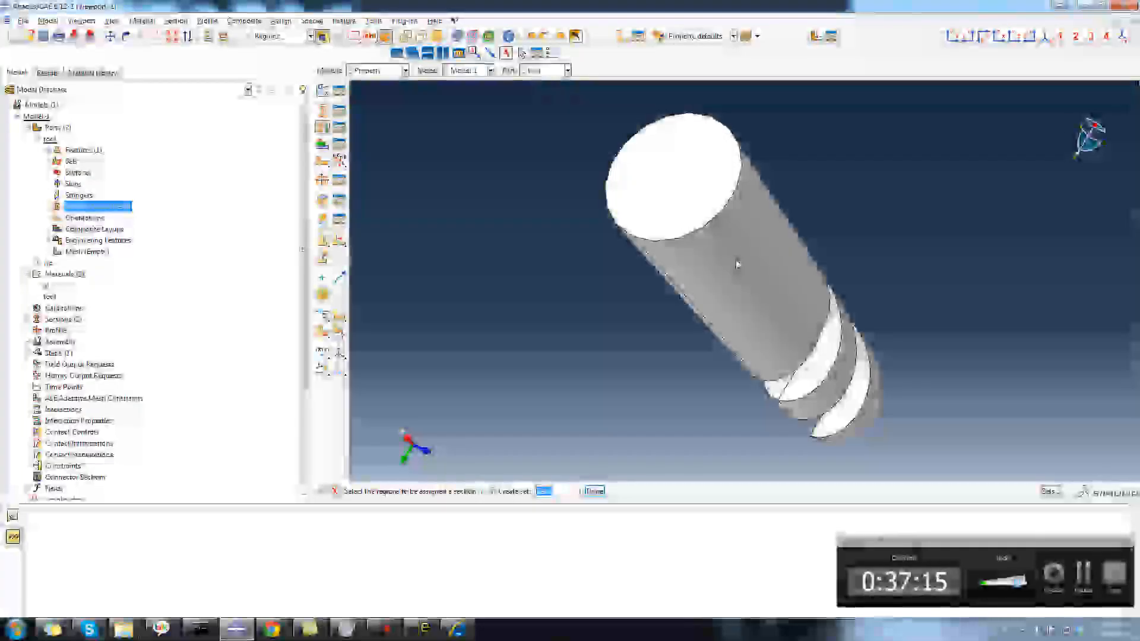
pyautogui.click(735, 259)
pyautogui.scroll(-2, 878, 279)
pyautogui.moveTo(570, 132); pyautogui.dragTo(927, 383)
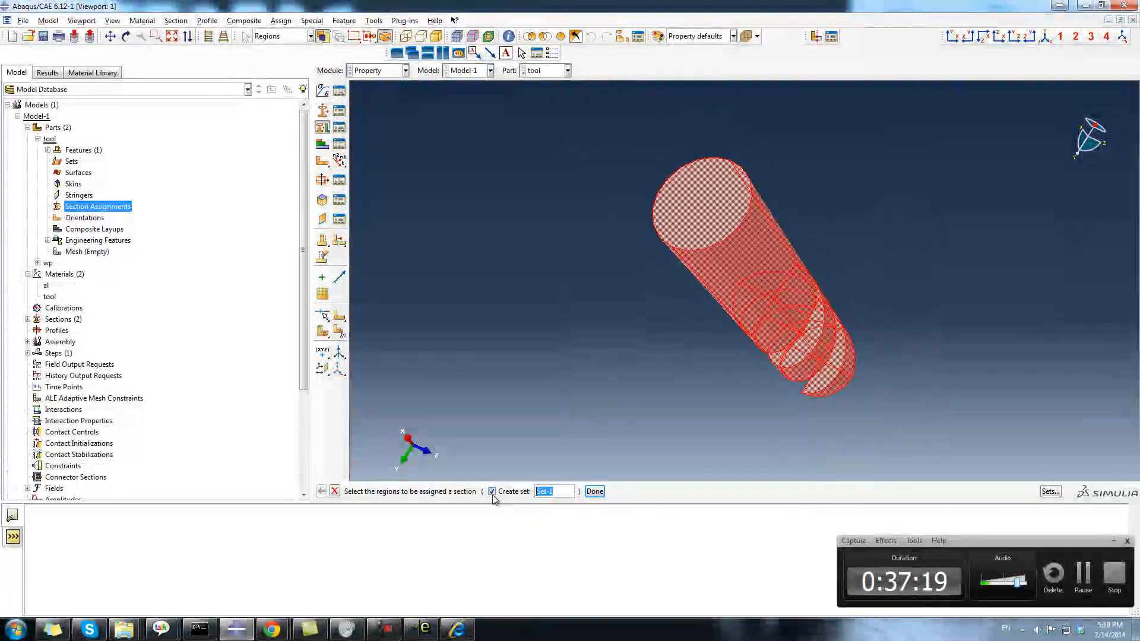
pyautogui.click(595, 491)
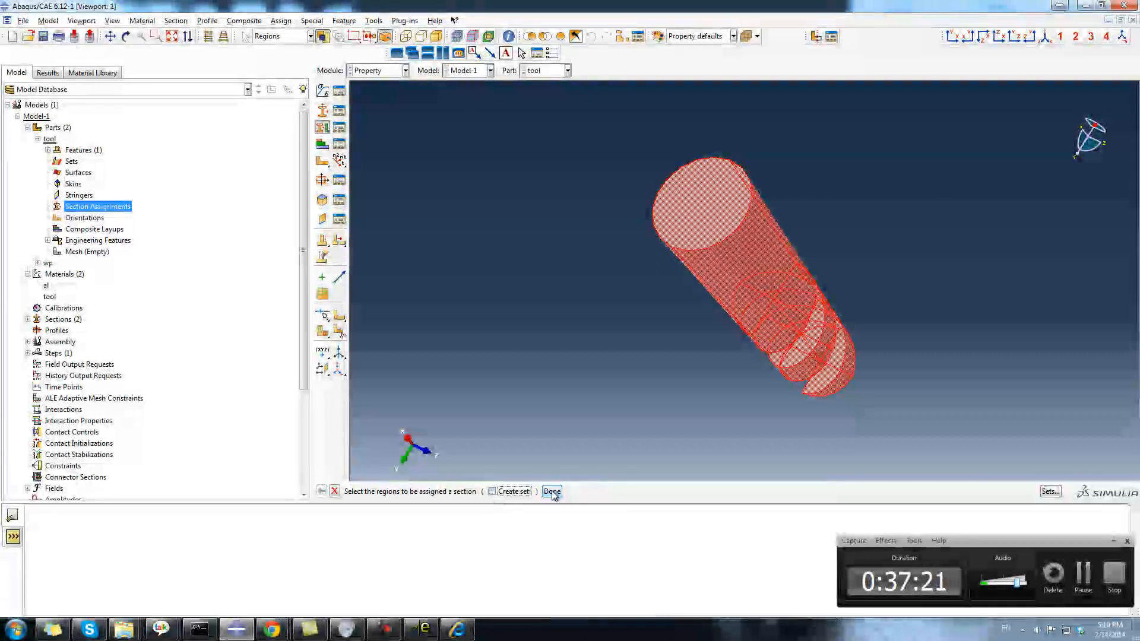
pyautogui.click(77, 307)
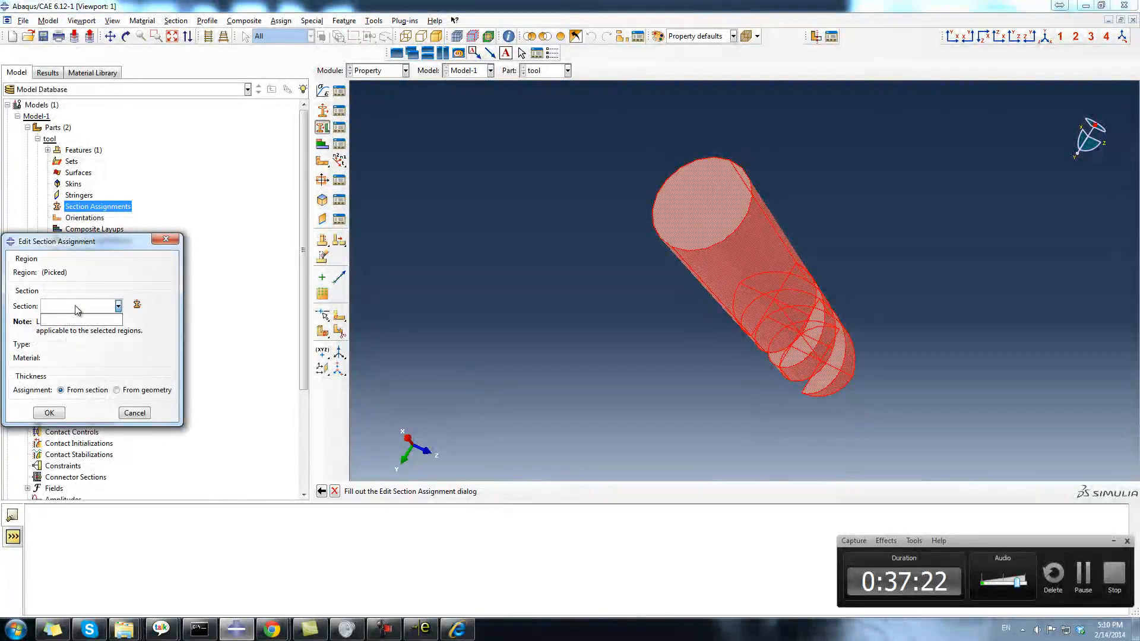
pyautogui.click(120, 307)
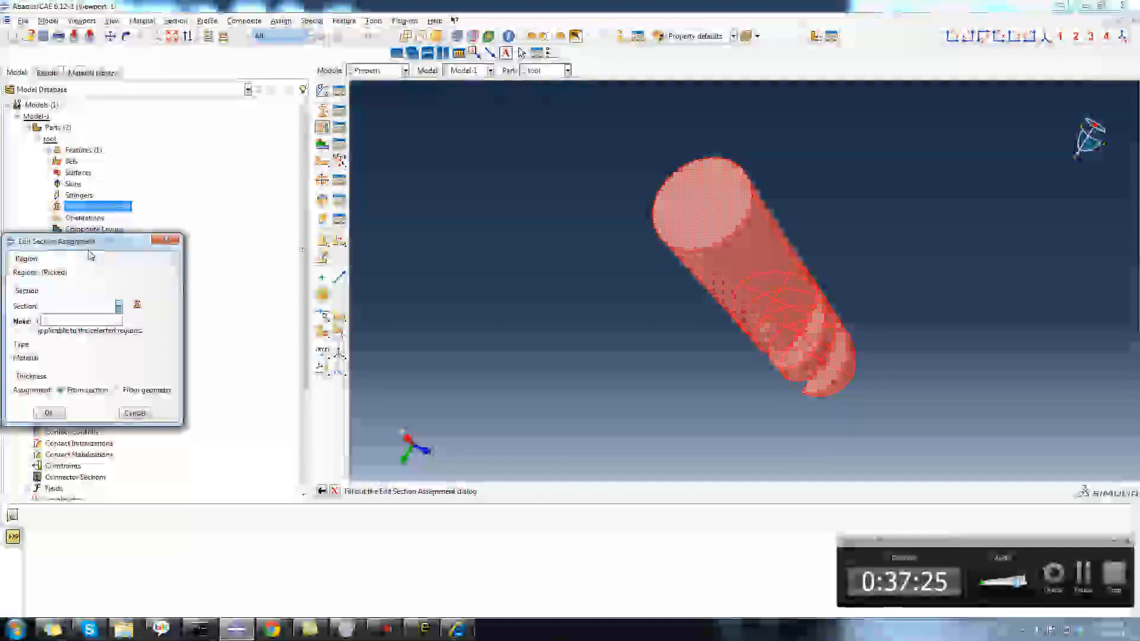
pyautogui.moveTo(116, 244); pyautogui.dragTo(454, 160)
pyautogui.click(457, 223)
pyautogui.click(457, 223)
pyautogui.click(457, 223)
pyautogui.click(457, 223)
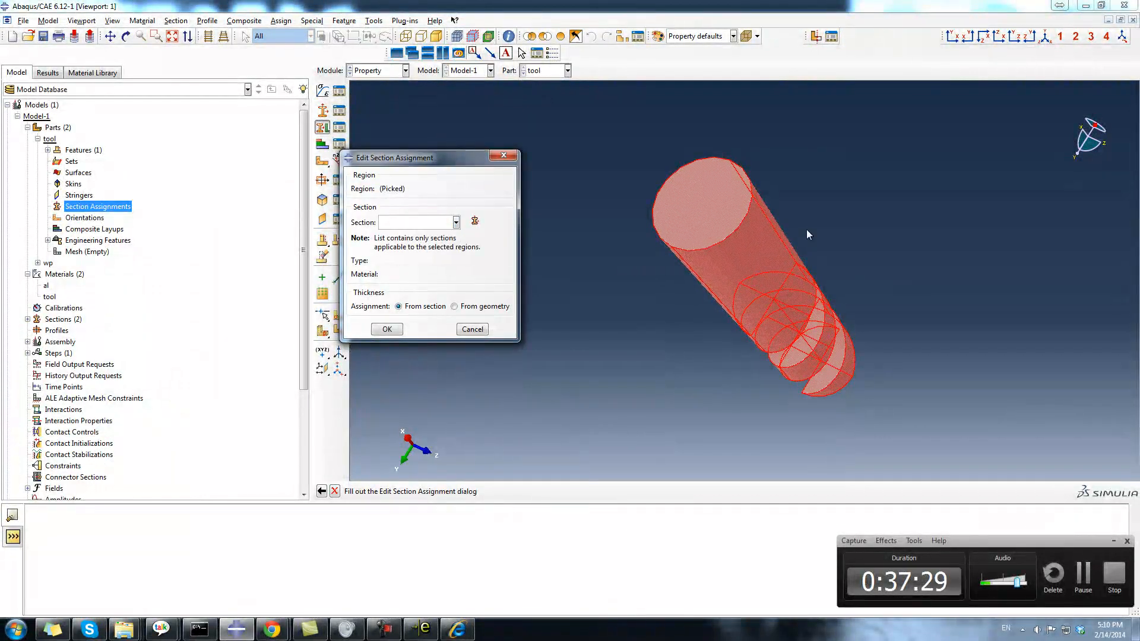
pyautogui.click(472, 329)
pyautogui.click(431, 266)
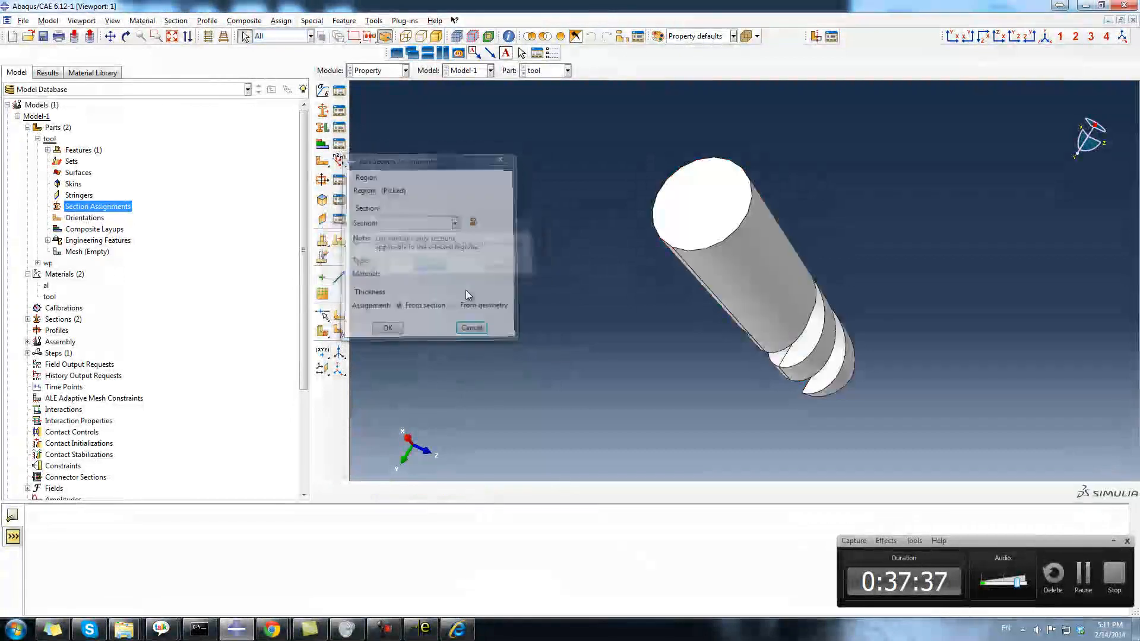
# Step: Assign the wp section to the entire workpiece part without creating a set
pyautogui.click(38, 138)
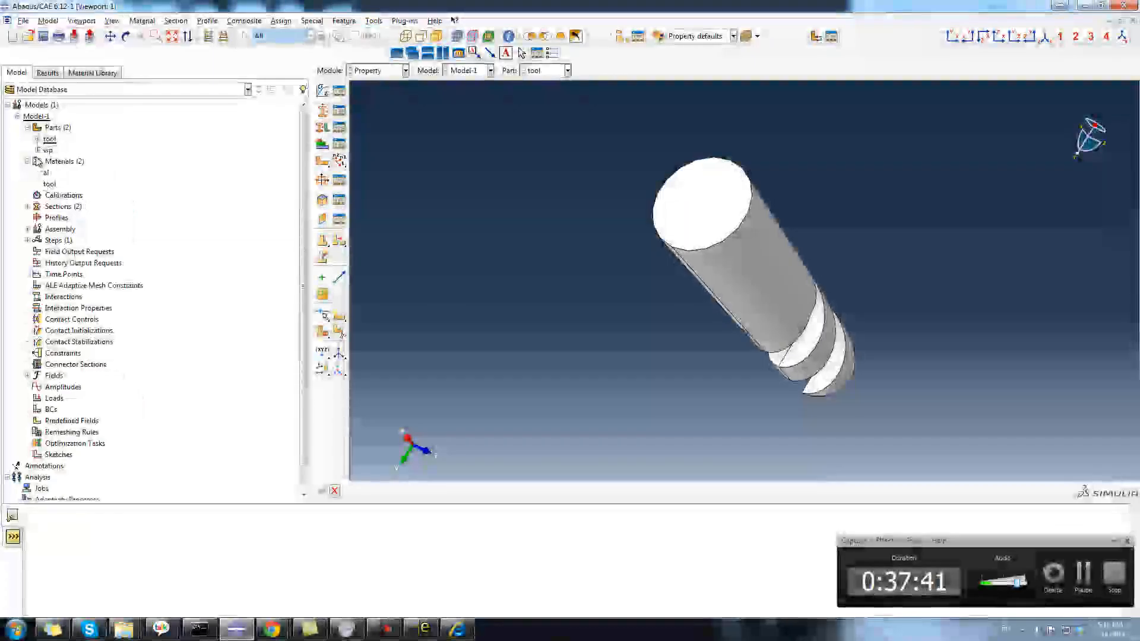
pyautogui.click(36, 150)
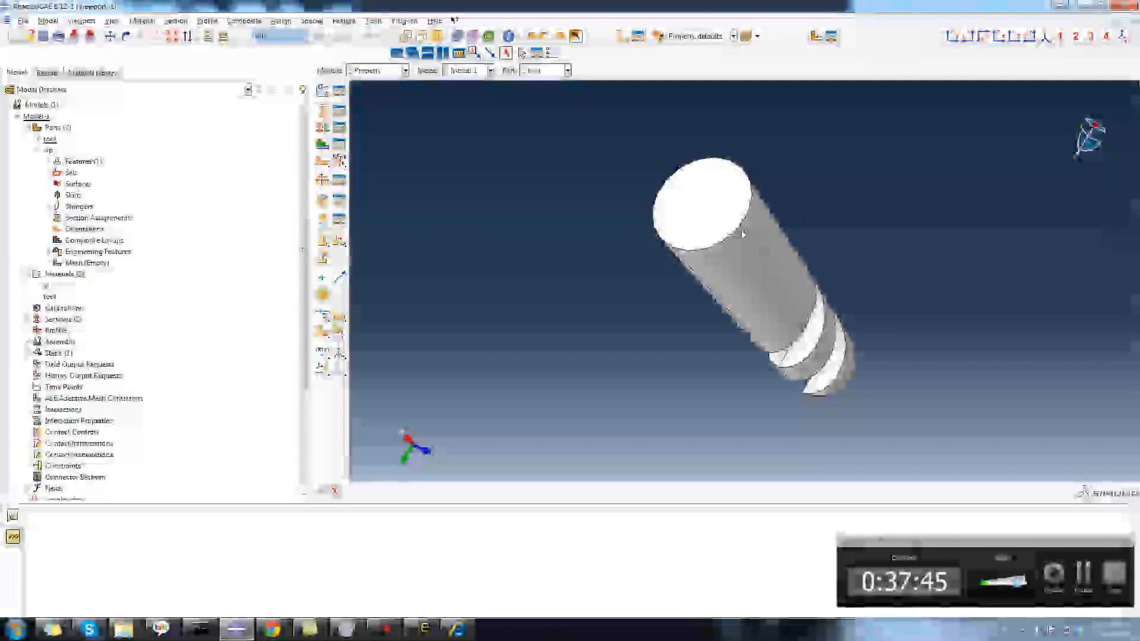
pyautogui.keyDown('ctrl'); pyautogui.keyDown('alt'); pyautogui.moveTo(971, 338); pyautogui.dragTo(751, 247); pyautogui.keyUp('alt'); pyautogui.keyUp('ctrl')
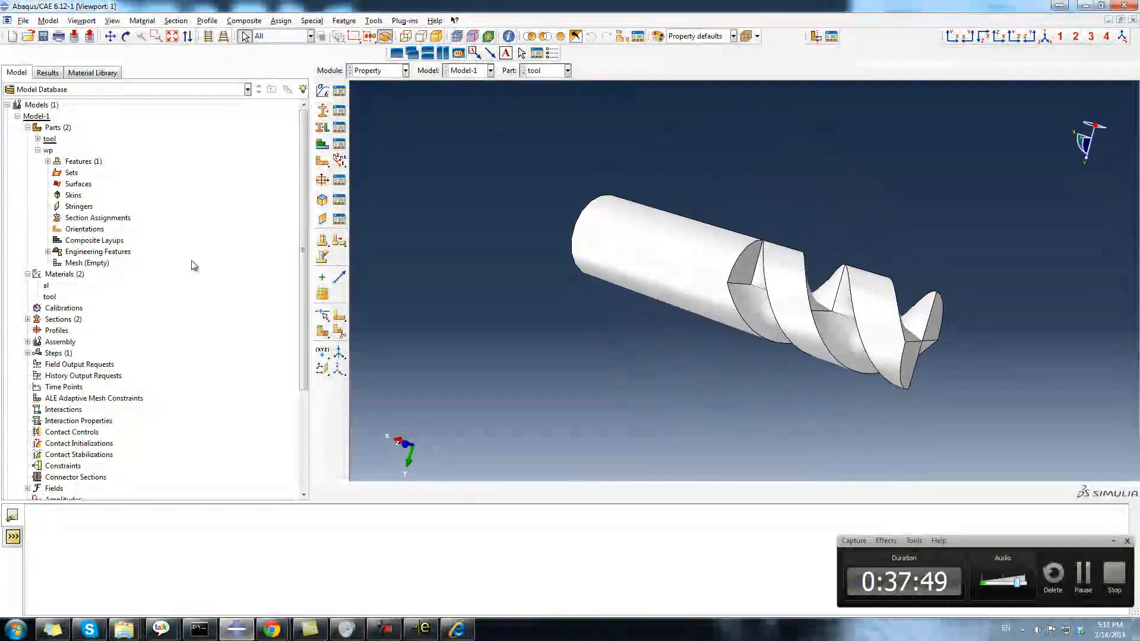
pyautogui.rightClick(122, 218)
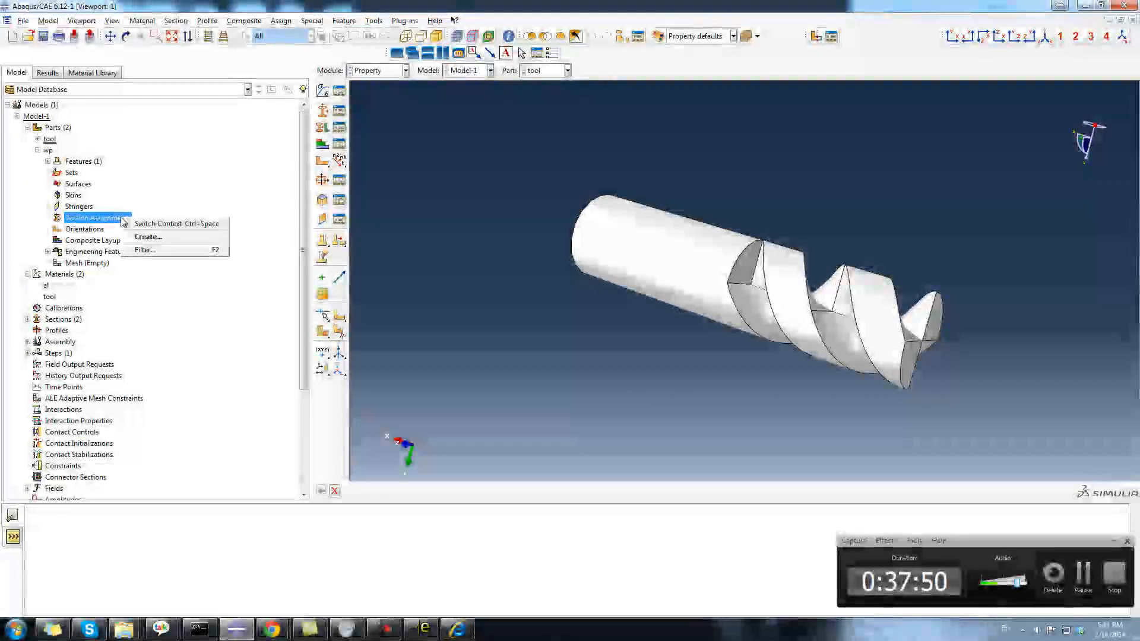
pyautogui.click(148, 237)
pyautogui.click(642, 245)
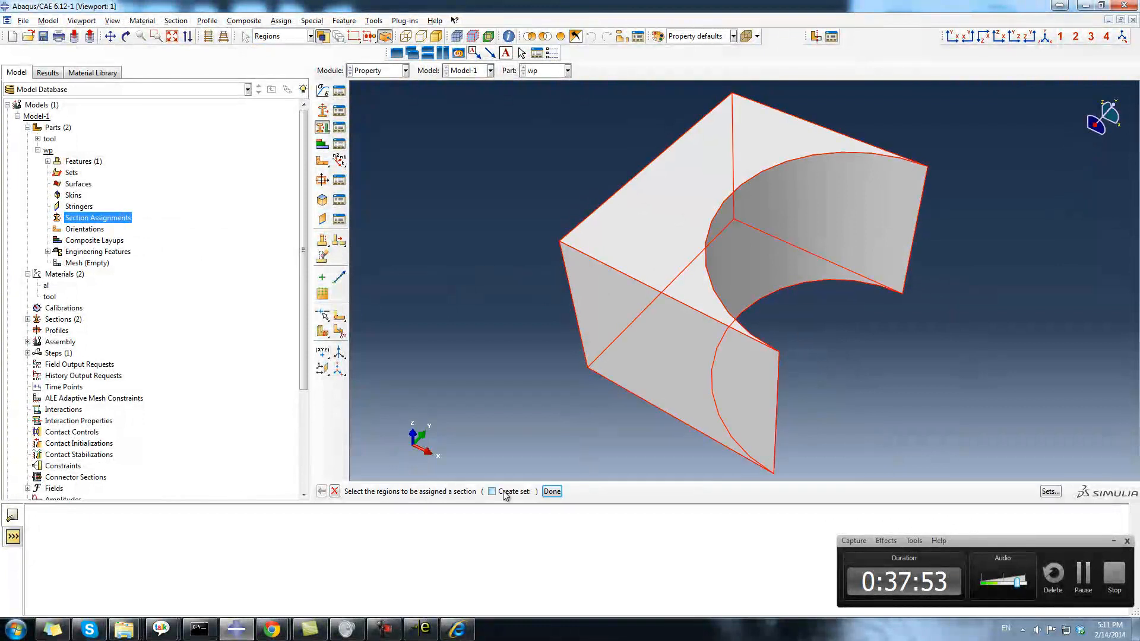
pyautogui.click(551, 492)
pyautogui.click(456, 223)
pyautogui.click(391, 247)
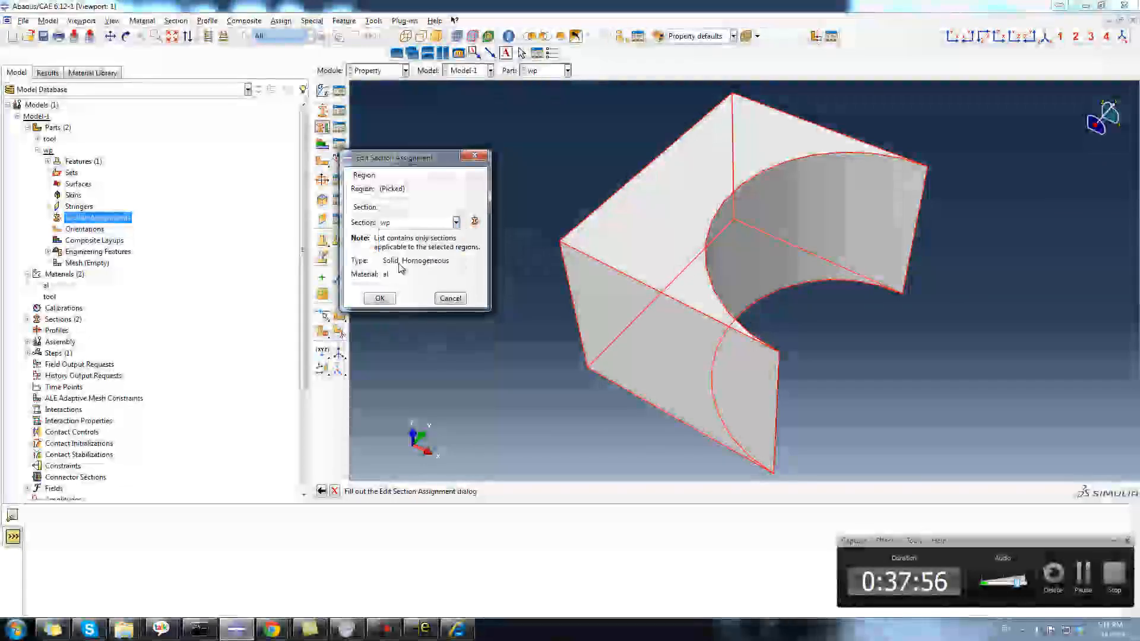
pyautogui.click(380, 297)
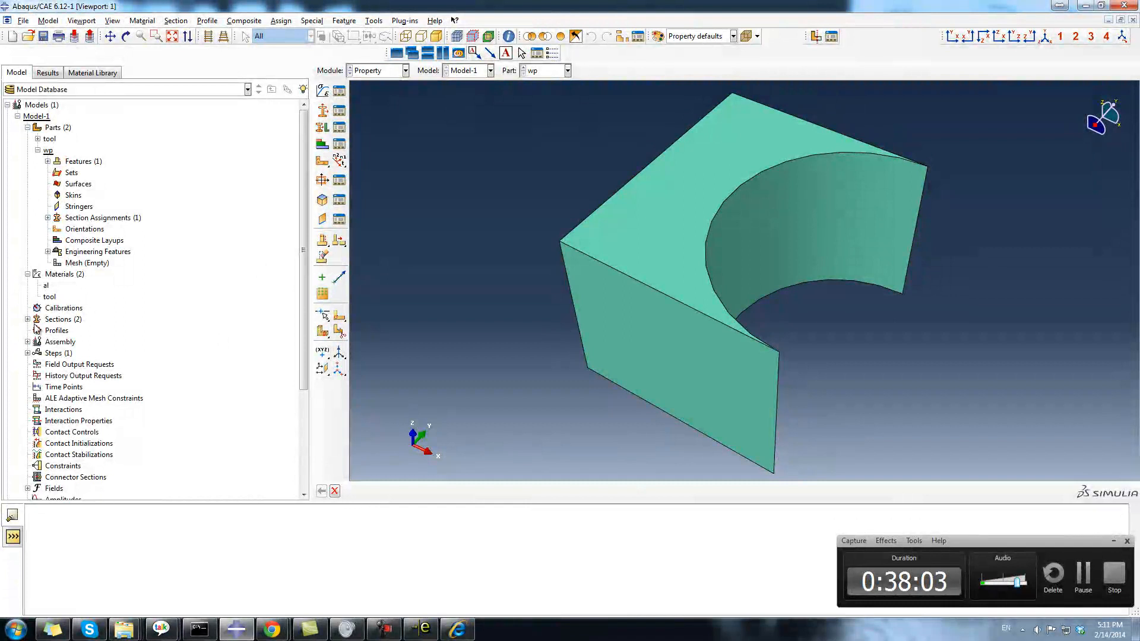
# Step: Add dependent instances of both the tool and wp parts to the assembly
pyautogui.click(27, 342)
pyautogui.click(64, 343)
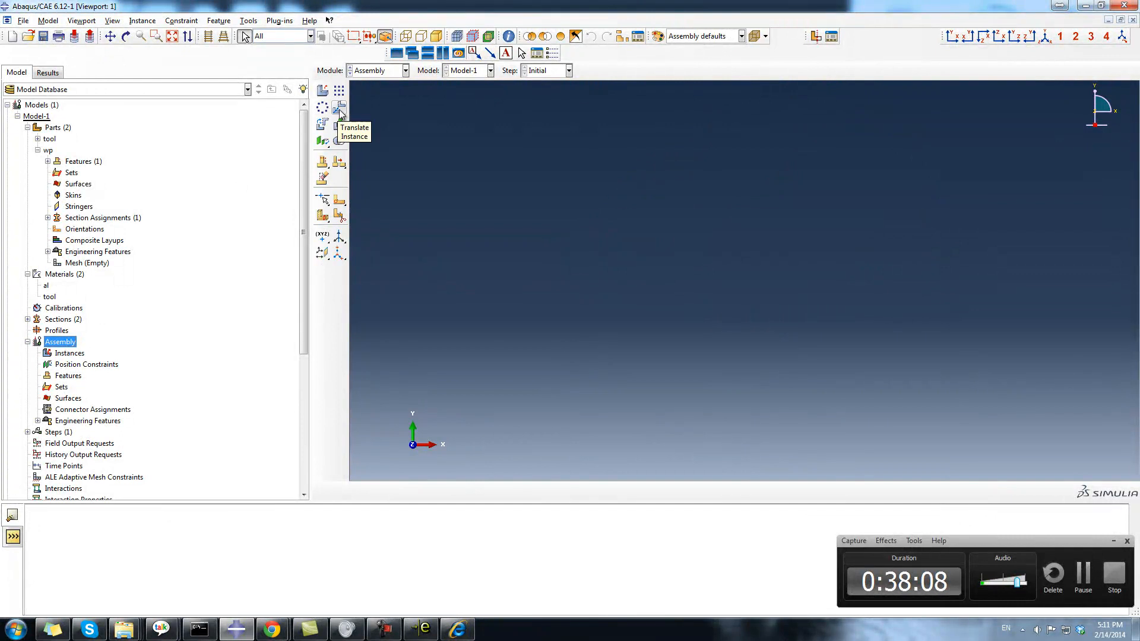
pyautogui.click(322, 90)
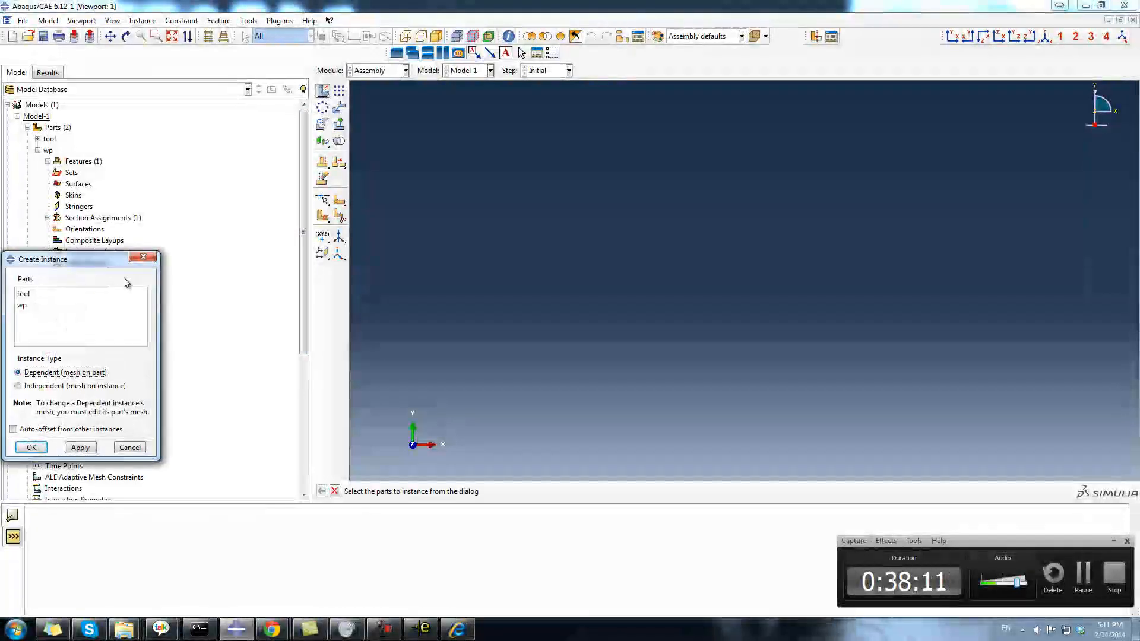
pyautogui.click(252, 99)
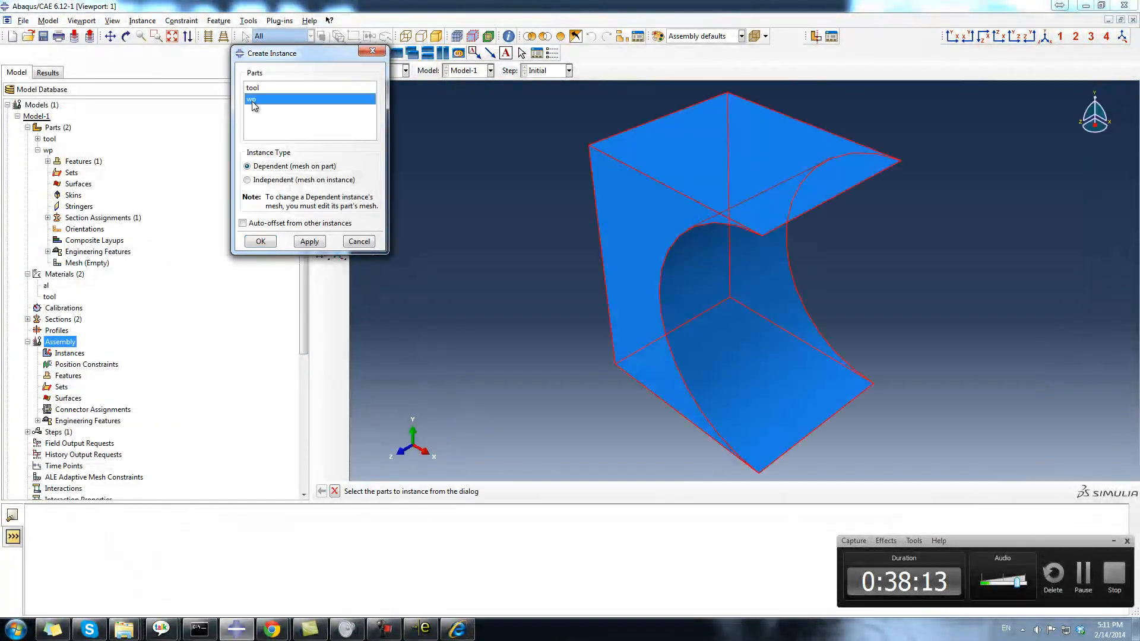
pyautogui.keyDown('shift'); pyautogui.click(255, 88); pyautogui.keyUp('shift')
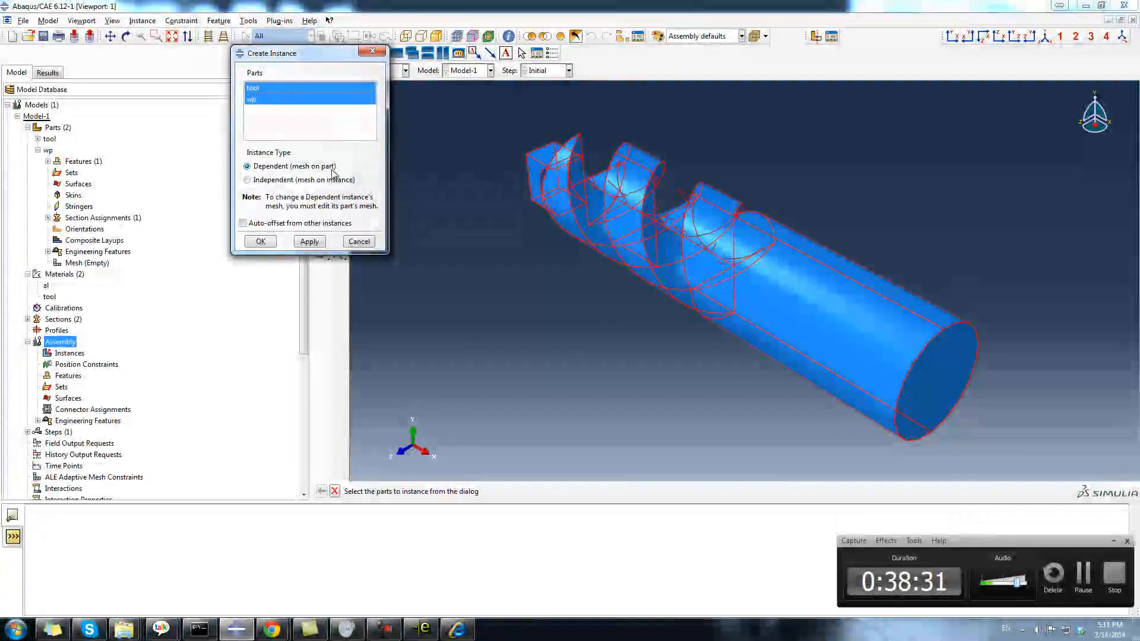
pyautogui.click(267, 244)
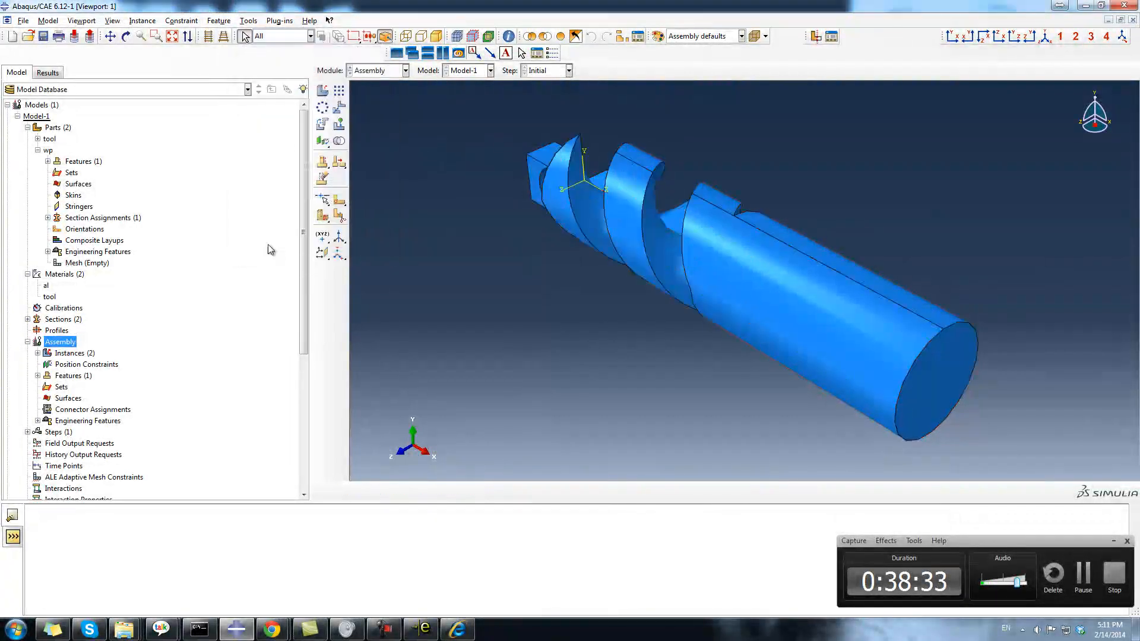
# Step: Inspect the tool and workpiece instances in the assembly and open the Mesh module from the wp part's mesh entry
pyautogui.keyDown('ctrl'); pyautogui.keyDown('alt'); pyautogui.moveTo(621, 325); pyautogui.dragTo(447, 221); pyautogui.keyUp('alt'); pyautogui.keyUp('ctrl')
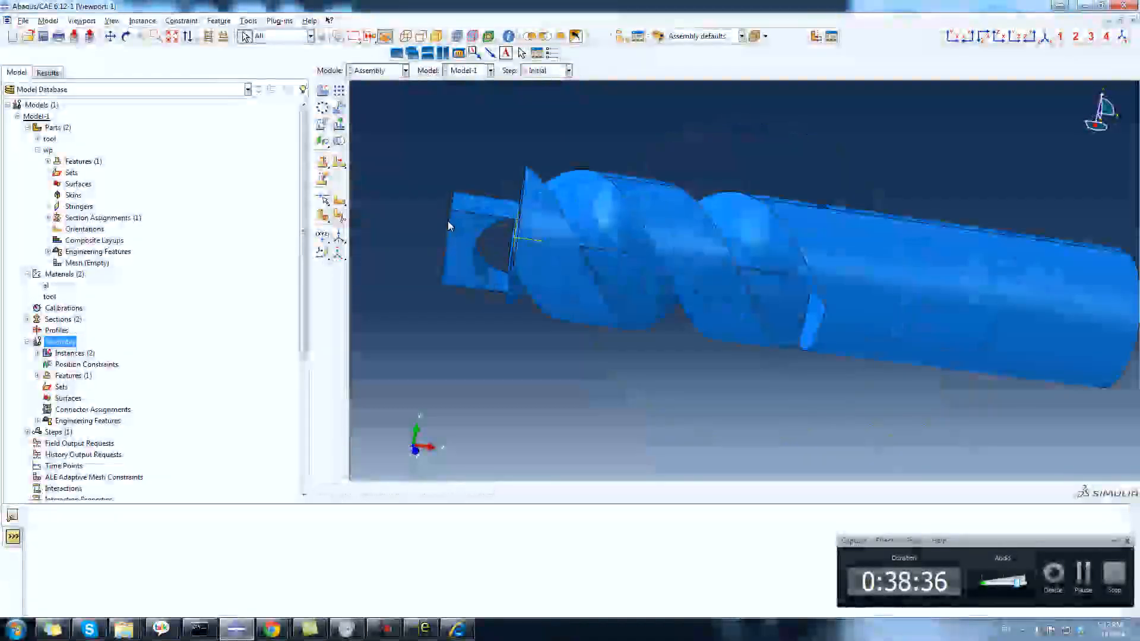
pyautogui.keyDown('ctrl'); pyautogui.keyDown('alt'); pyautogui.moveTo(448, 221); pyautogui.dragTo(834, 209); pyautogui.keyUp('alt'); pyautogui.keyUp('ctrl')
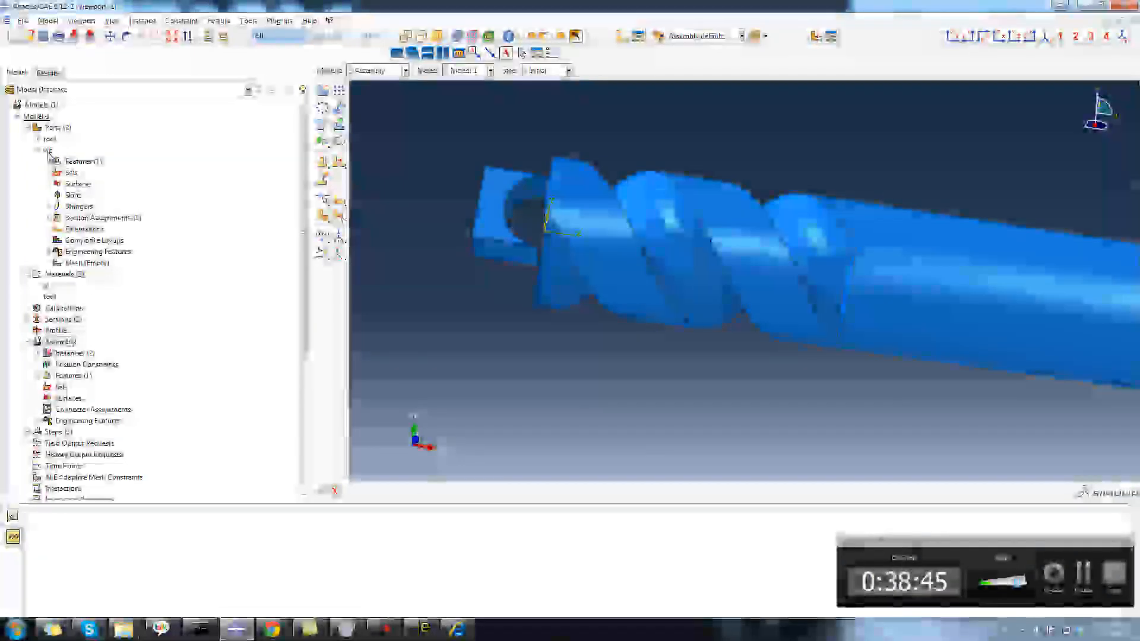
pyautogui.click(89, 265)
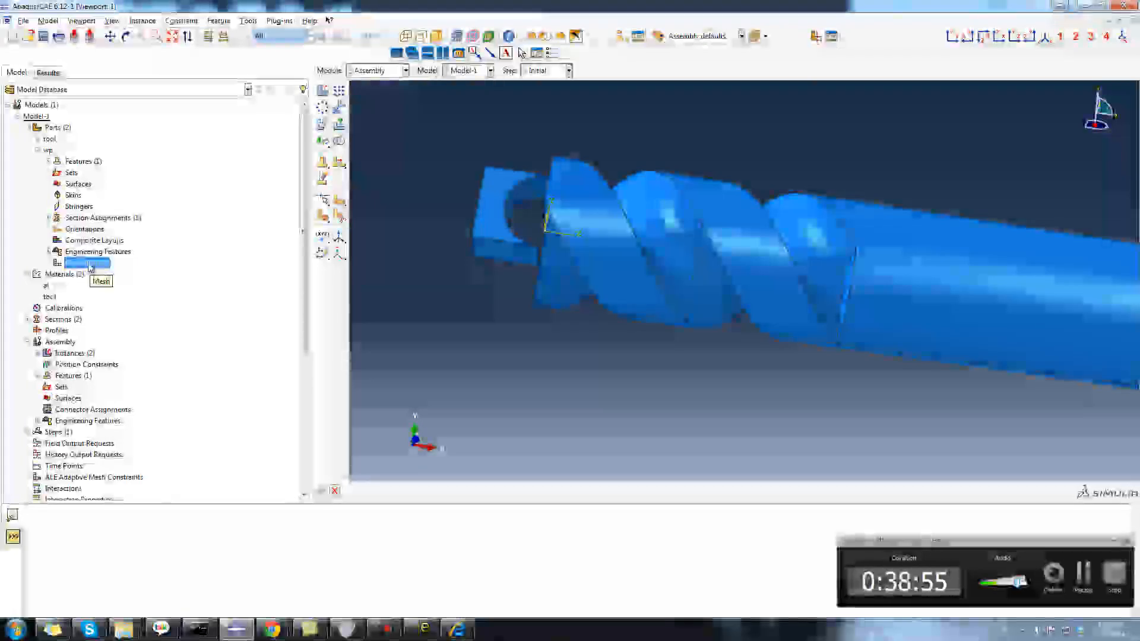
pyautogui.scroll(-2, 61, 297)
pyautogui.click(60, 288)
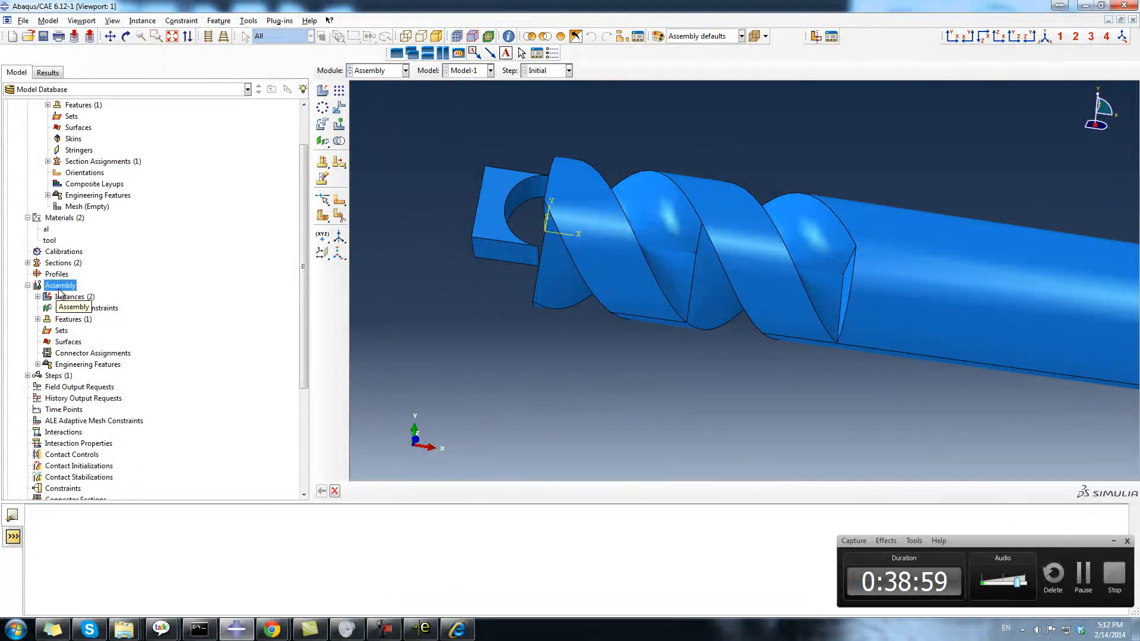
pyautogui.click(37, 296)
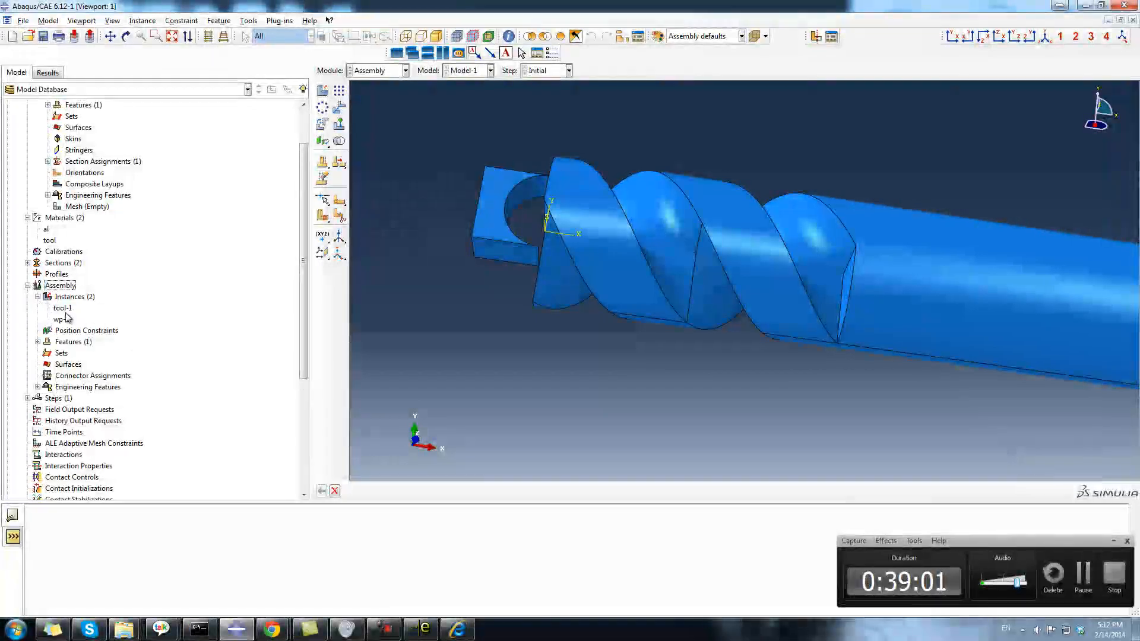
pyautogui.click(84, 387)
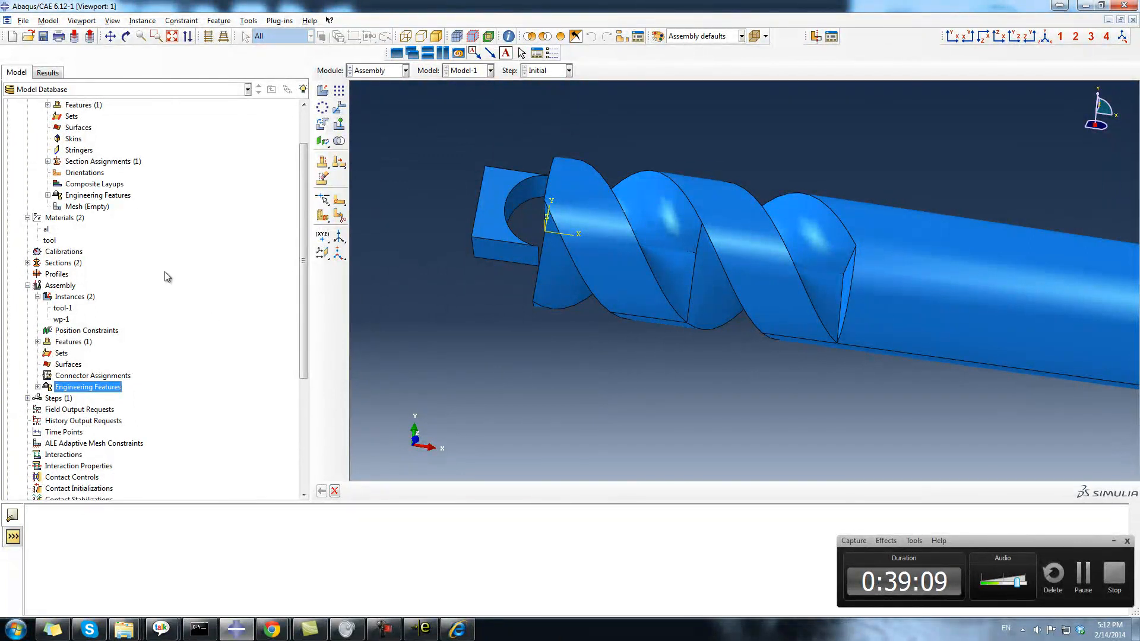
pyautogui.scroll(2, 169, 279)
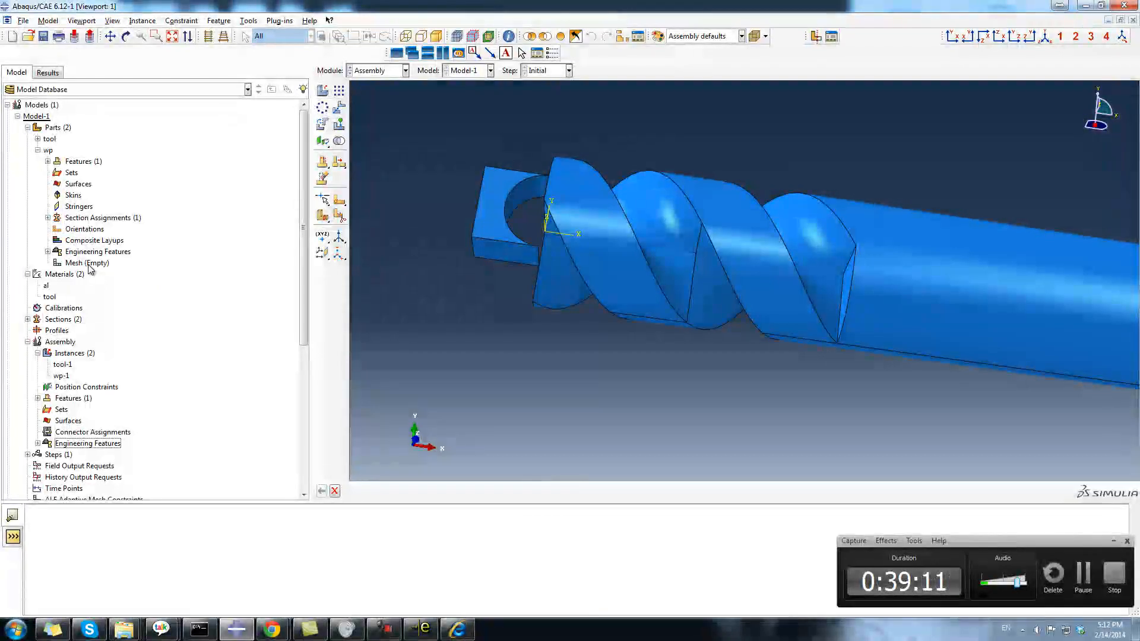
pyautogui.doubleClick(86, 263)
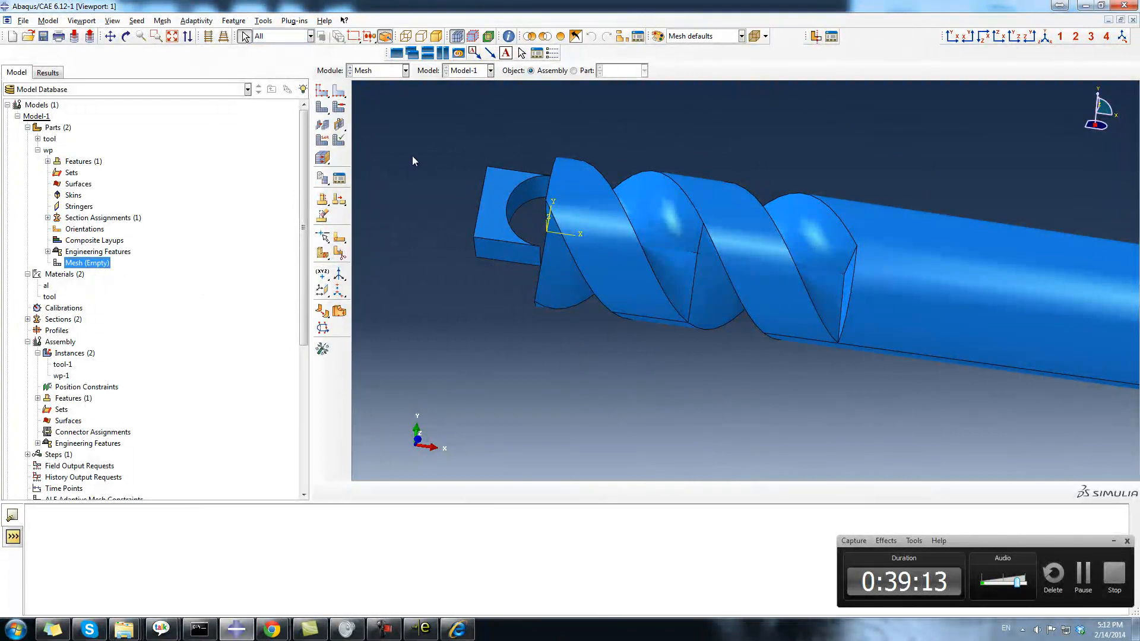
# Step: Switch the mesh object to the wp part and confirm its mesh controls with Hex elements and the Structured technique
pyautogui.click(573, 70)
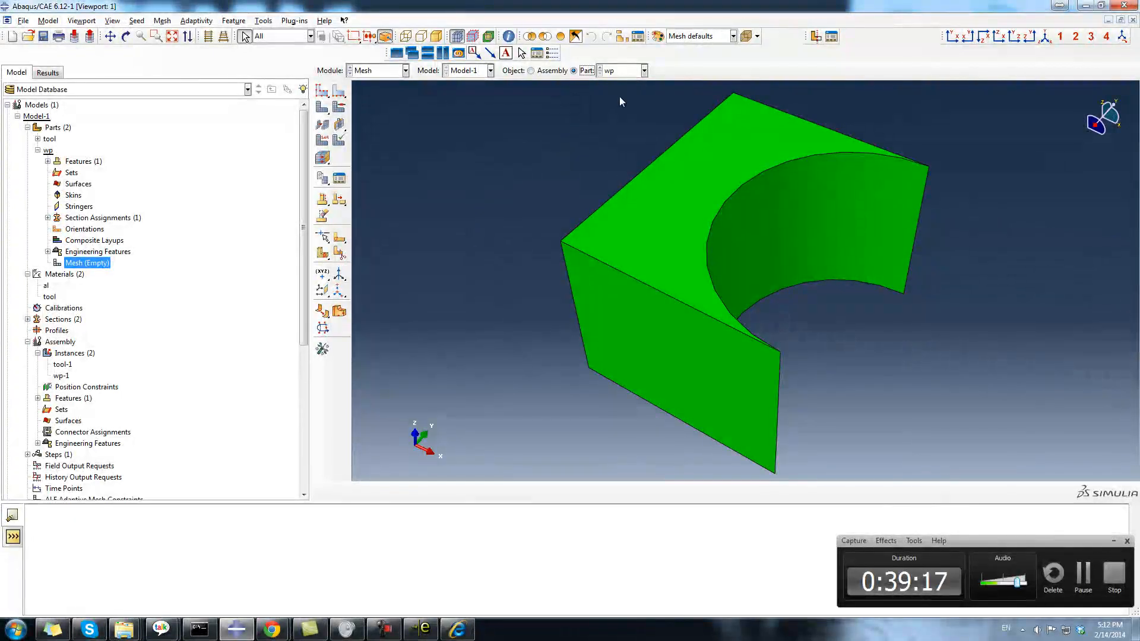
pyautogui.click(162, 20)
pyautogui.click(178, 34)
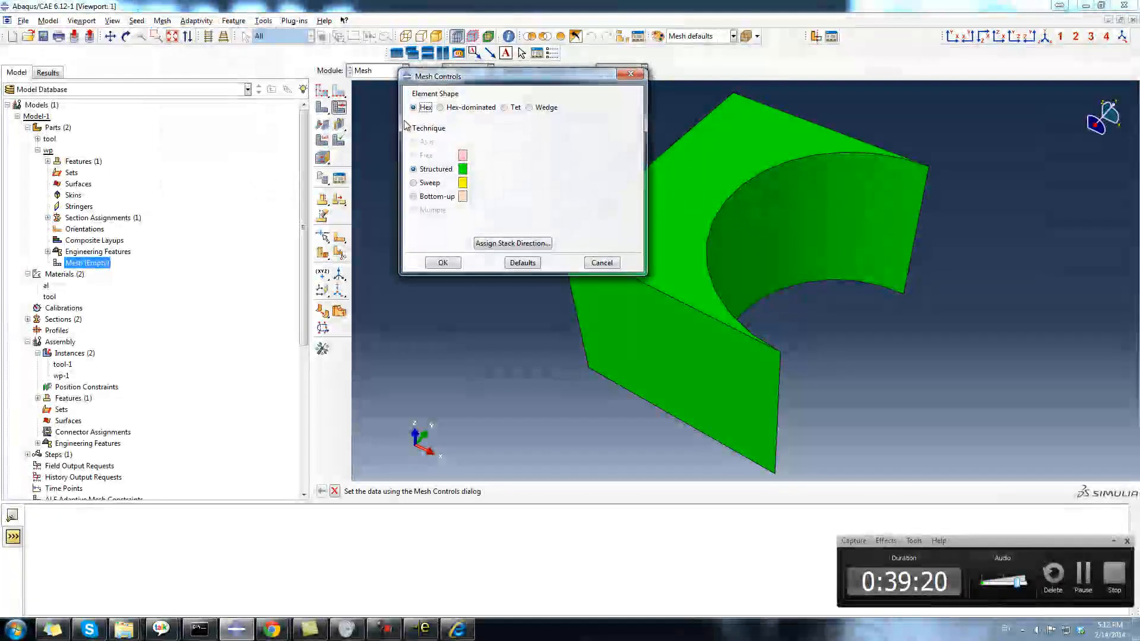
pyautogui.click(451, 262)
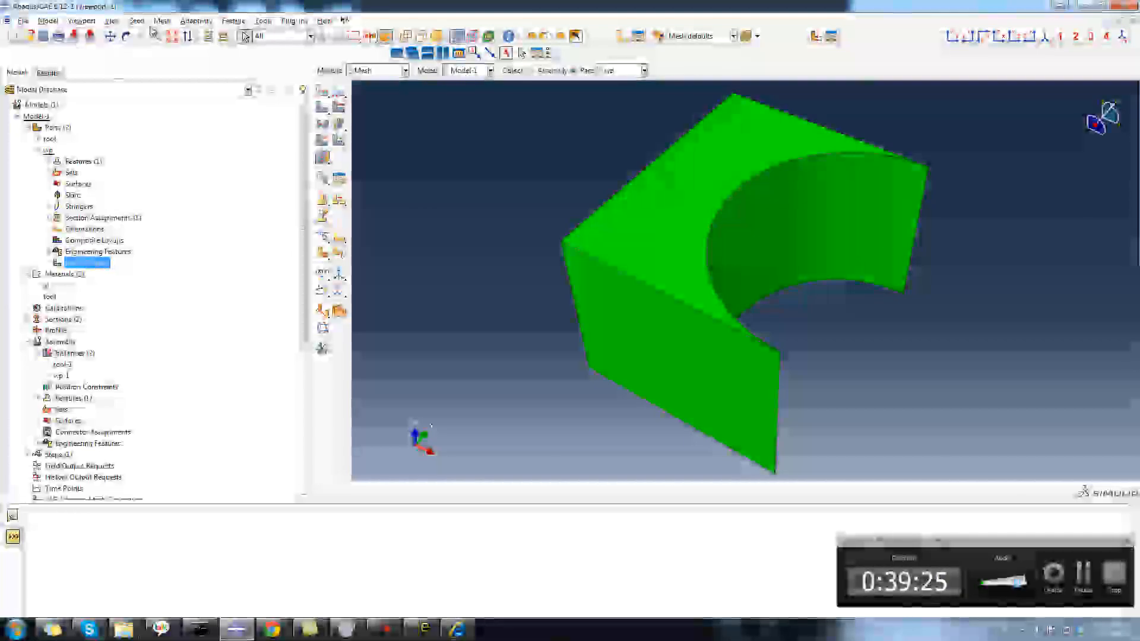
# Step: Assign the wp part an Explicit, Linear element type from the Coupled Temperature-Displacement family
pyautogui.click(162, 20)
pyautogui.click(174, 58)
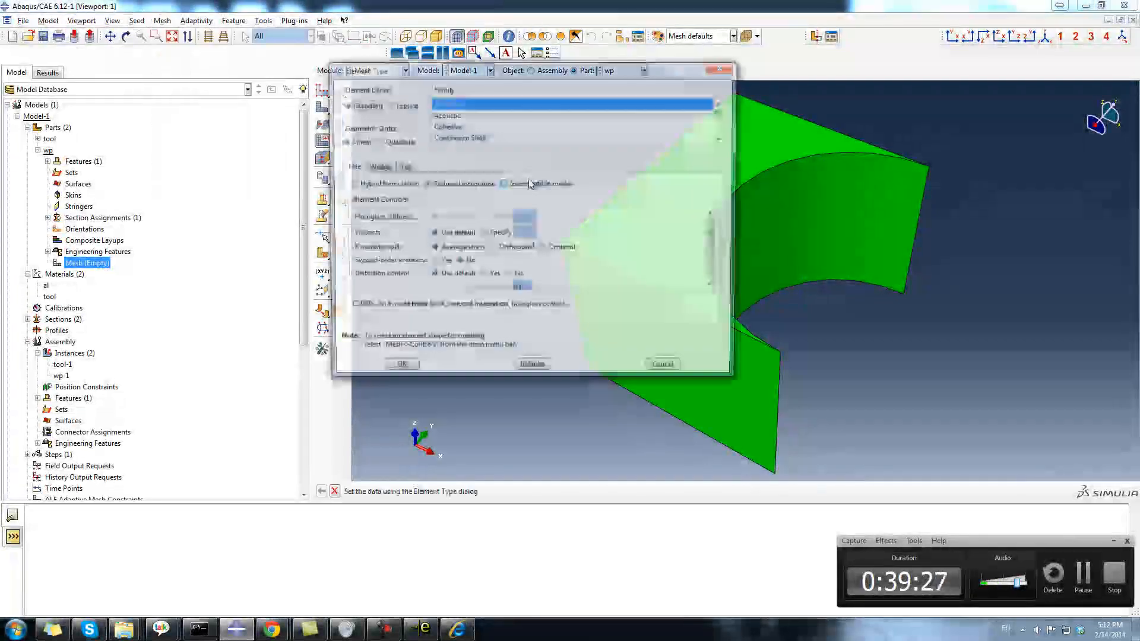
pyautogui.click(387, 105)
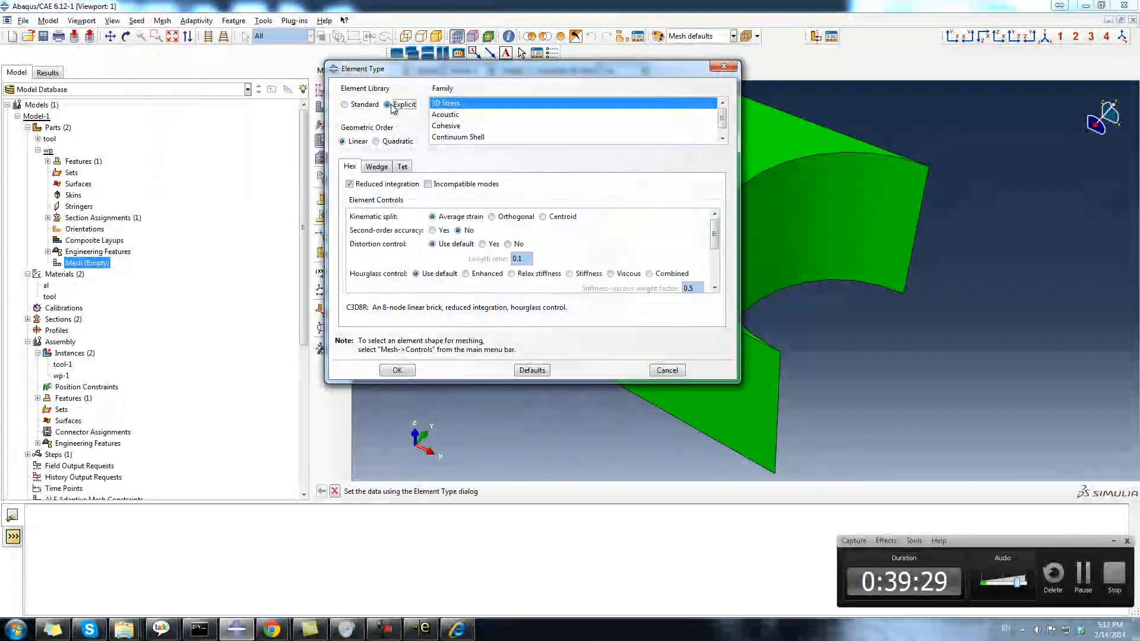
pyautogui.click(514, 137)
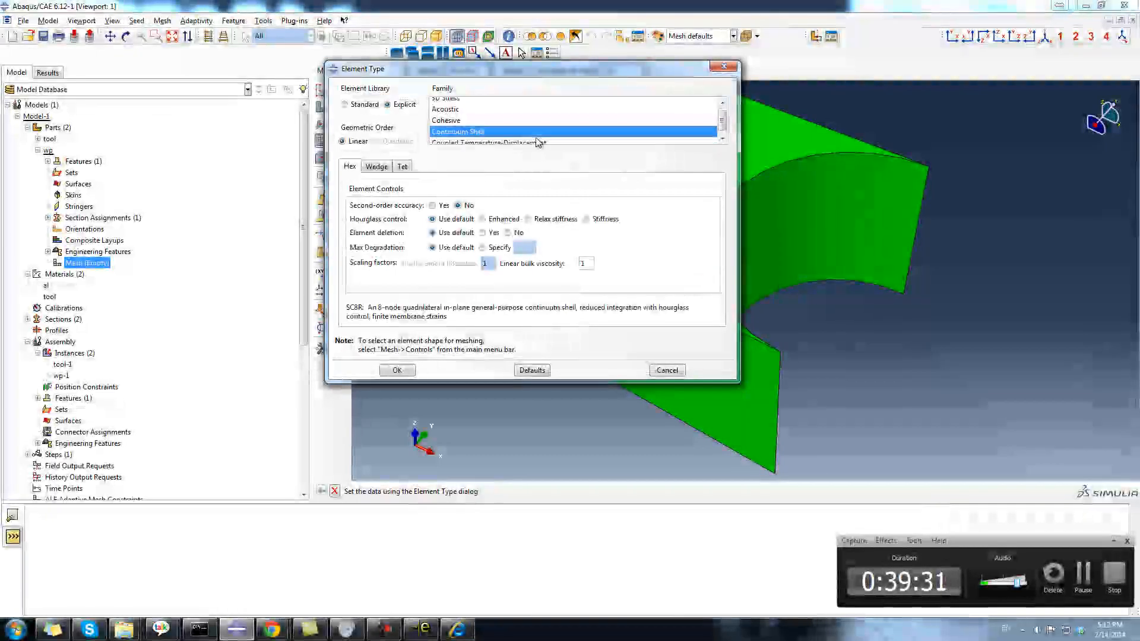
pyautogui.click(552, 139)
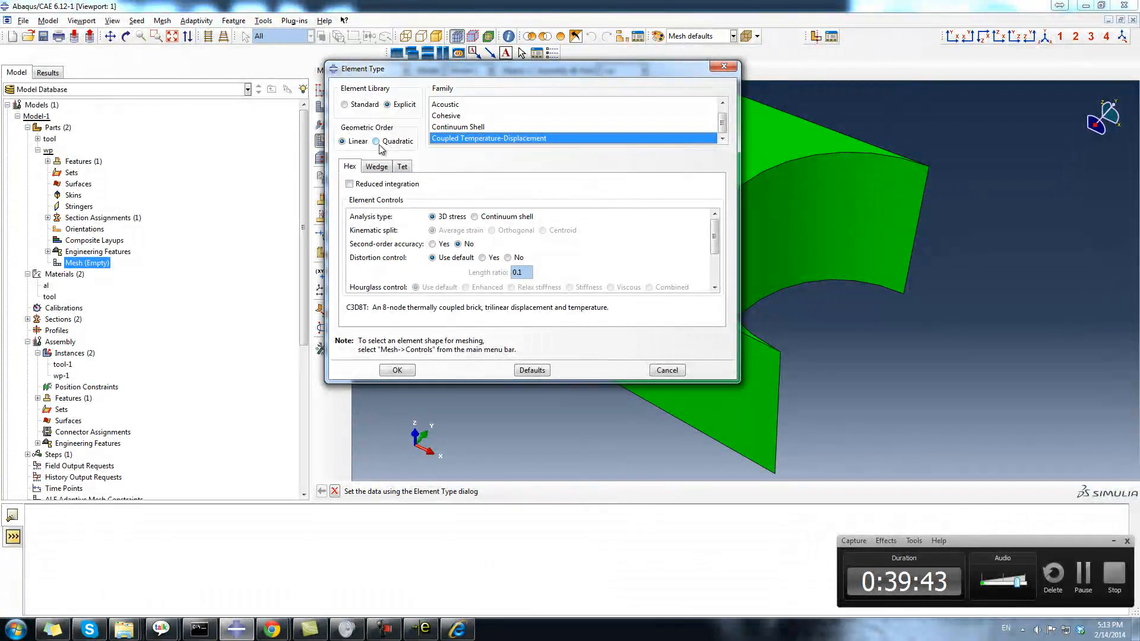
pyautogui.click(409, 367)
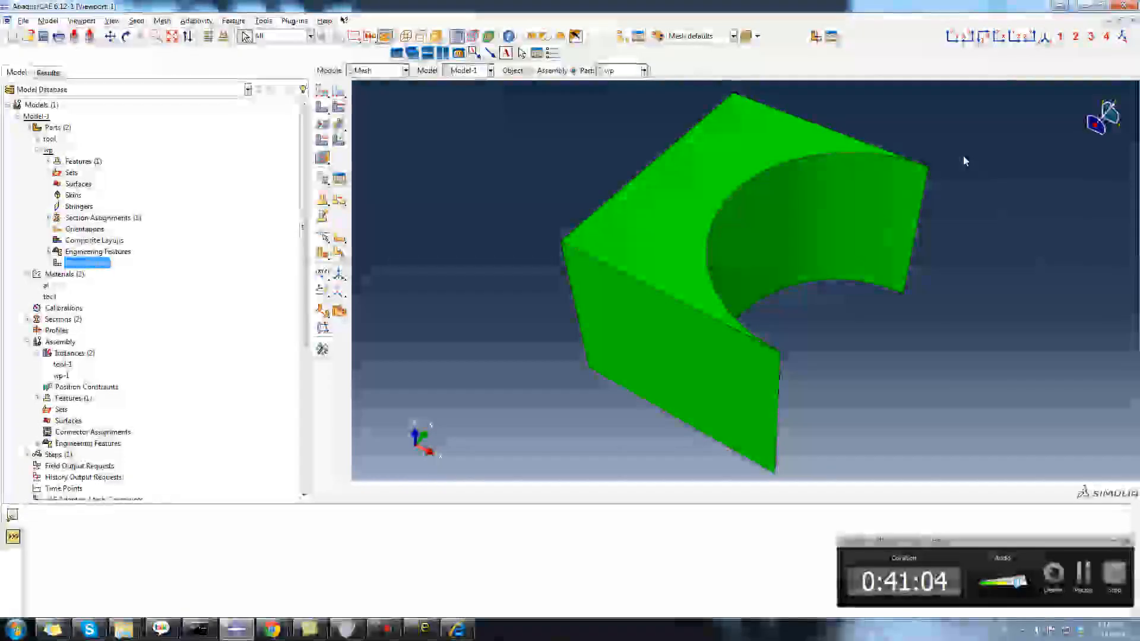
# Step: Examine the tool part's geometry from several sides and return to the wp part
pyautogui.click(49, 139)
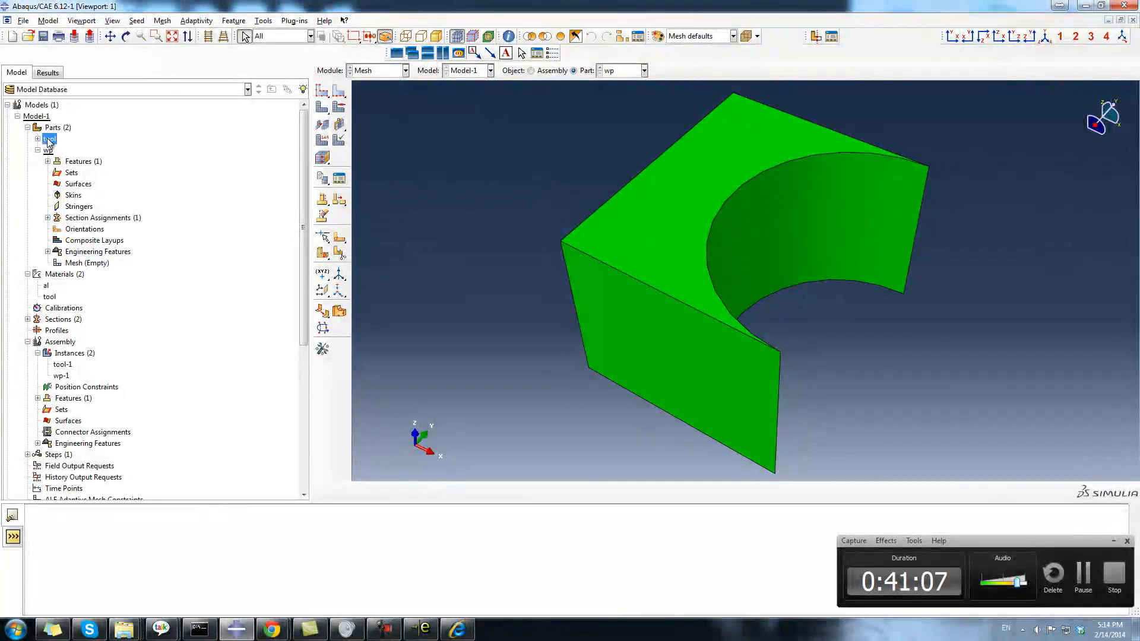
pyautogui.scroll(-1, 745, 239)
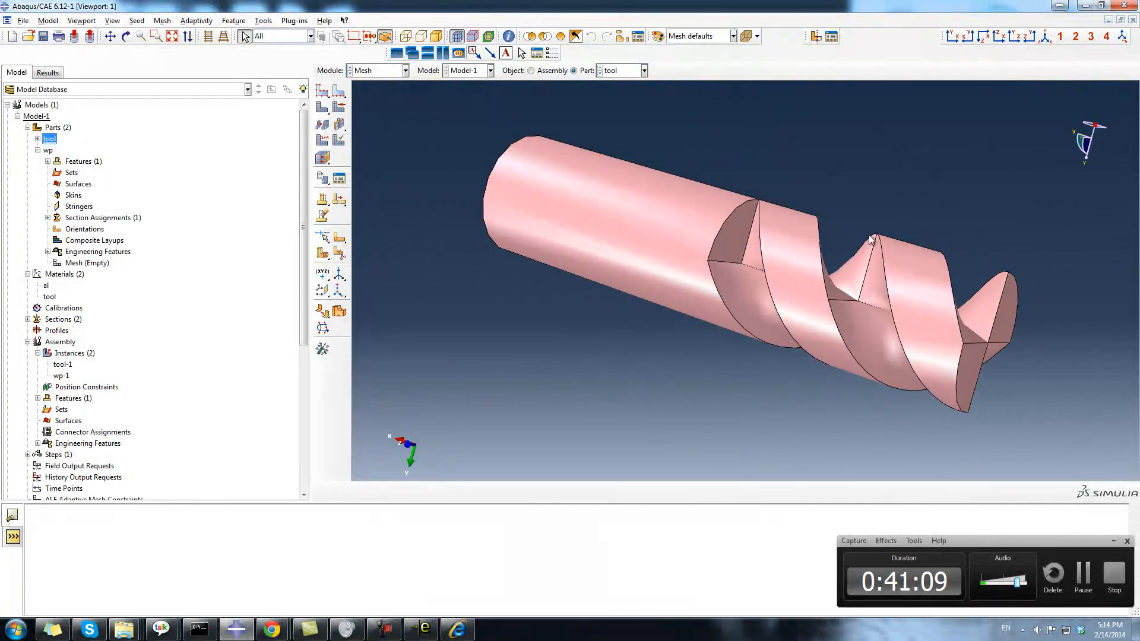
pyautogui.keyDown('ctrl'); pyautogui.keyDown('alt'); pyautogui.moveTo(814, 262); pyautogui.dragTo(993, 240); pyautogui.keyUp('alt'); pyautogui.keyUp('ctrl')
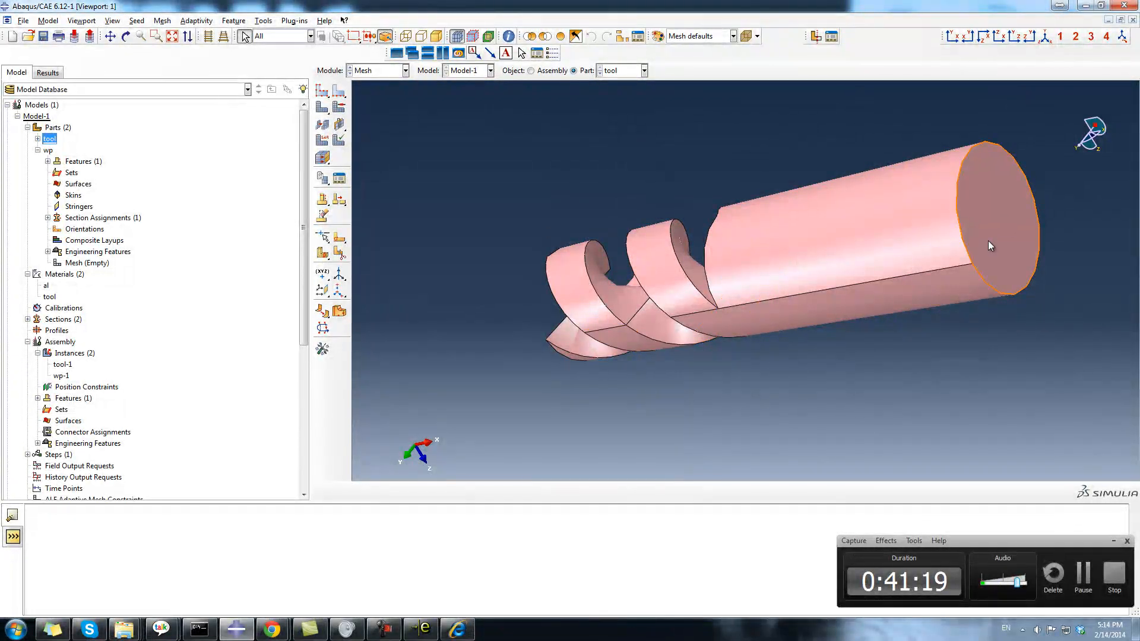
pyautogui.keyDown('ctrl'); pyautogui.keyDown('alt'); pyautogui.moveTo(1031, 341); pyautogui.dragTo(528, 289); pyautogui.keyUp('alt'); pyautogui.keyUp('ctrl')
pyautogui.click(614, 74)
pyautogui.click(618, 96)
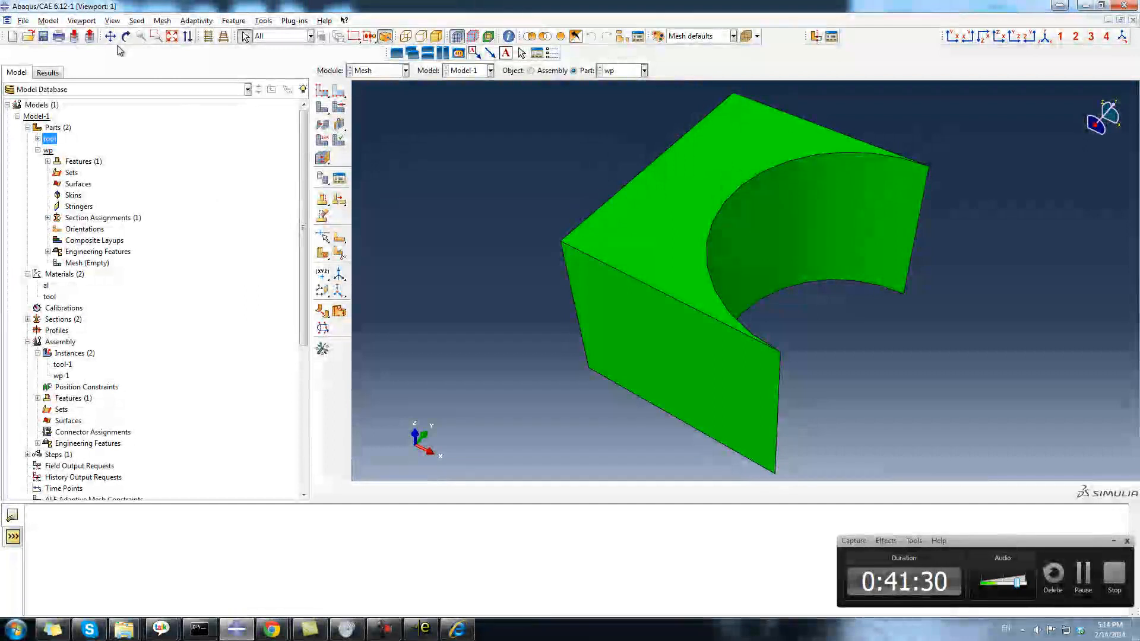
# Step: Apply global seeds with an approximate size of 3.4 to the wp part
pyautogui.click(134, 22)
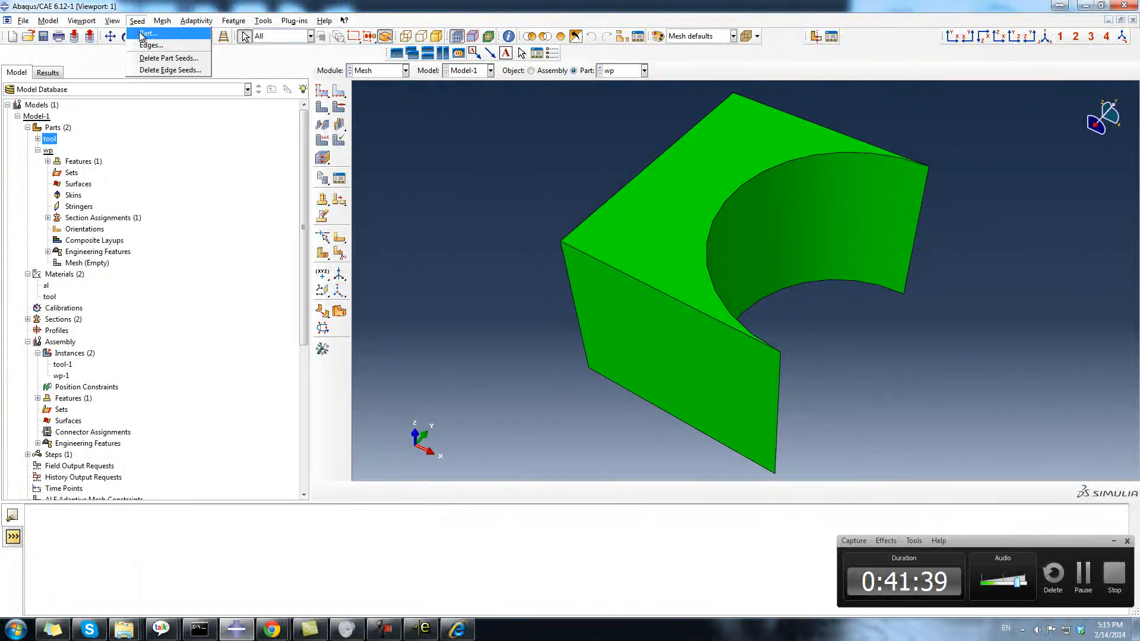
pyautogui.click(142, 35)
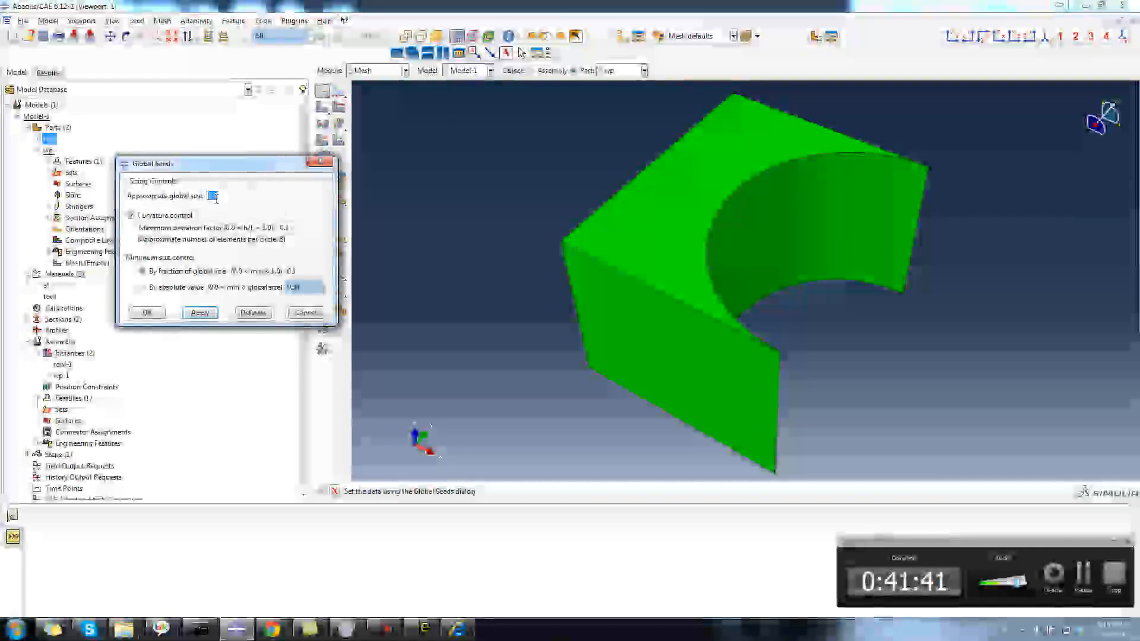
pyautogui.write('3.4')
pyautogui.moveTo(248, 164); pyautogui.dragTo(309, 159)
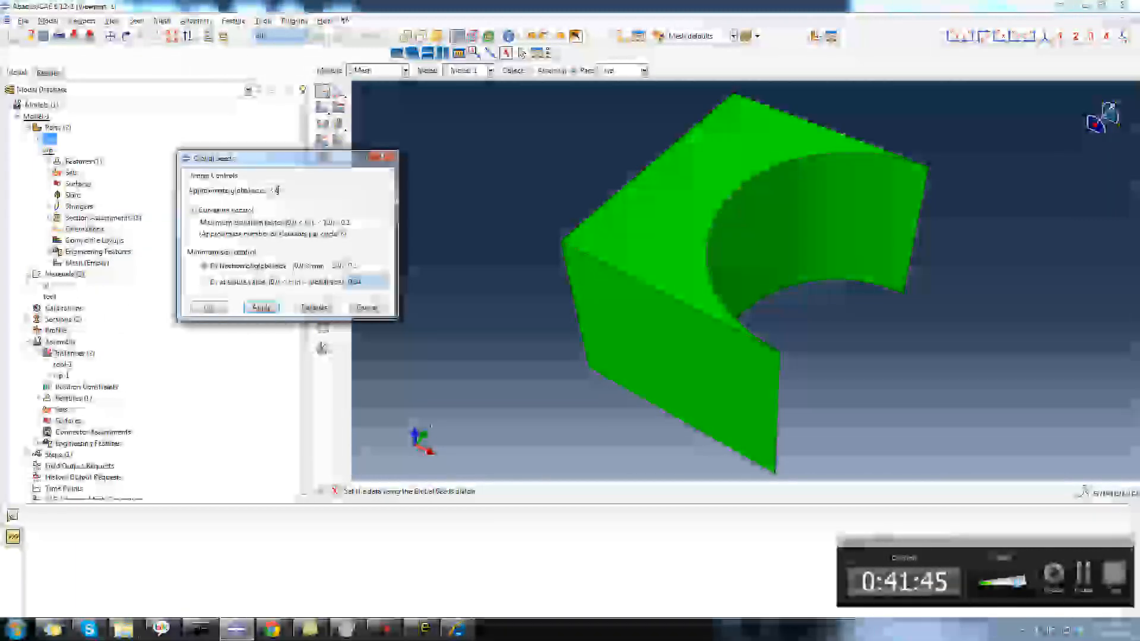
pyautogui.click(261, 307)
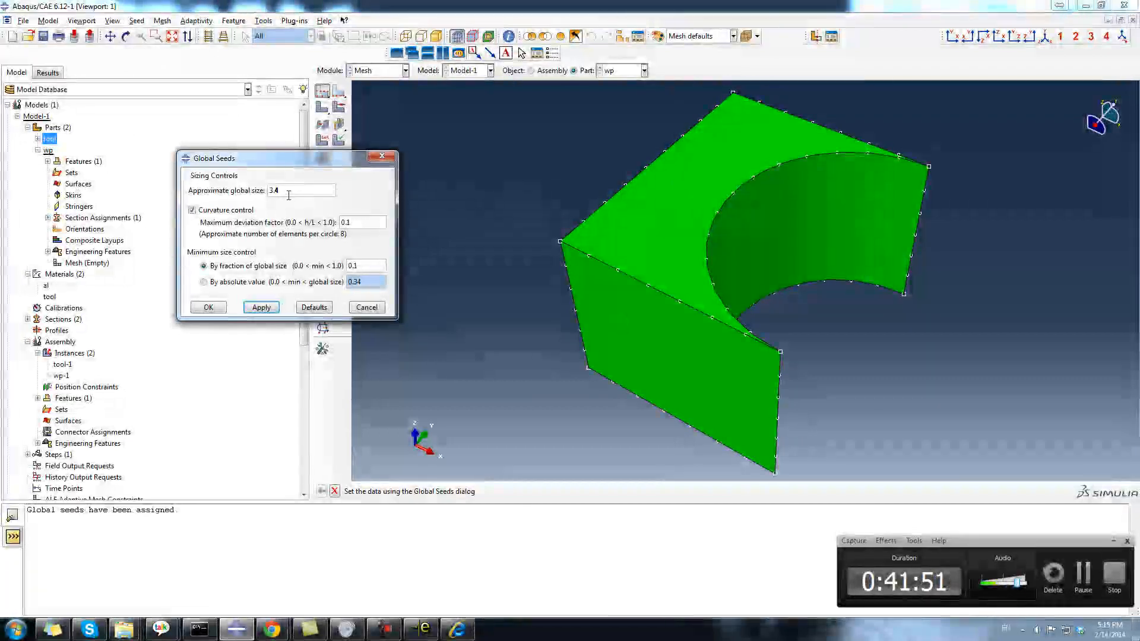
# Step: Apply an approximate global seed size of 1 to the wp part
pyautogui.moveTo(273, 191); pyautogui.dragTo(273, 190)
pyautogui.press('BackSpace')
pyautogui.click(262, 308)
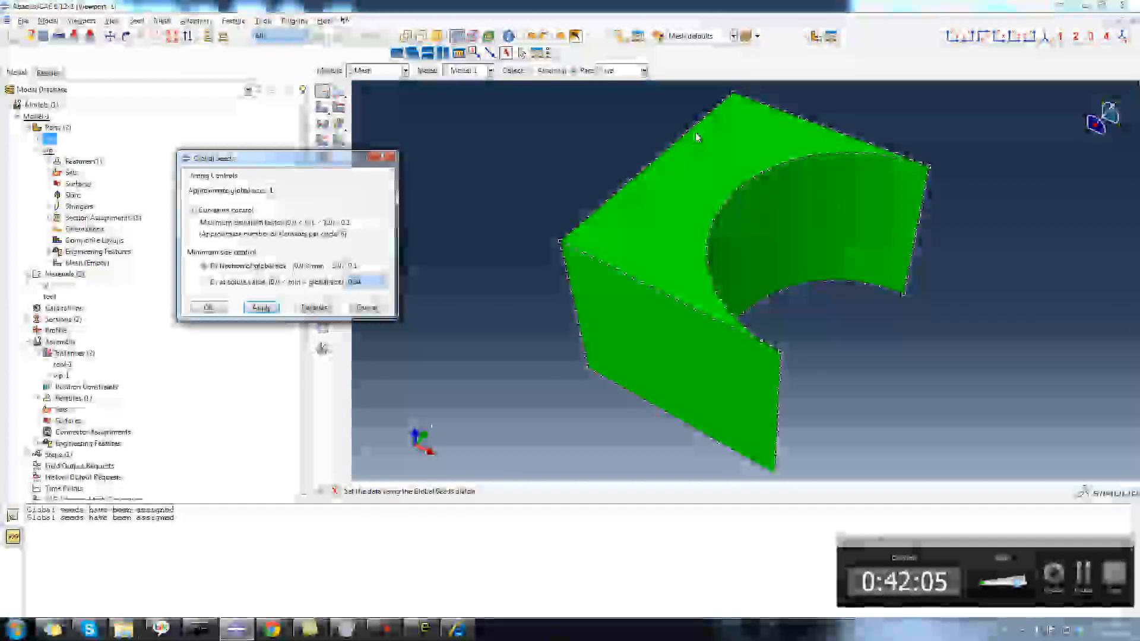
# Step: Set the wp part's approximate global seed size to 3 and accept the global seeds
pyautogui.click(293, 191)
pyautogui.press('BackSpace')
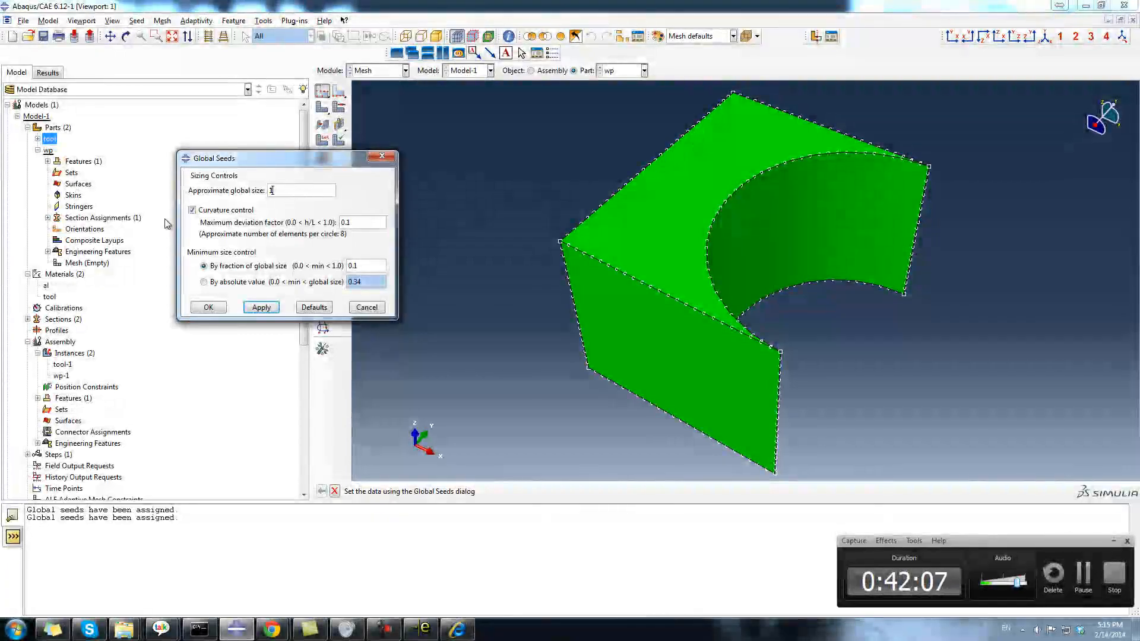
pyautogui.write('3')
pyautogui.click(209, 307)
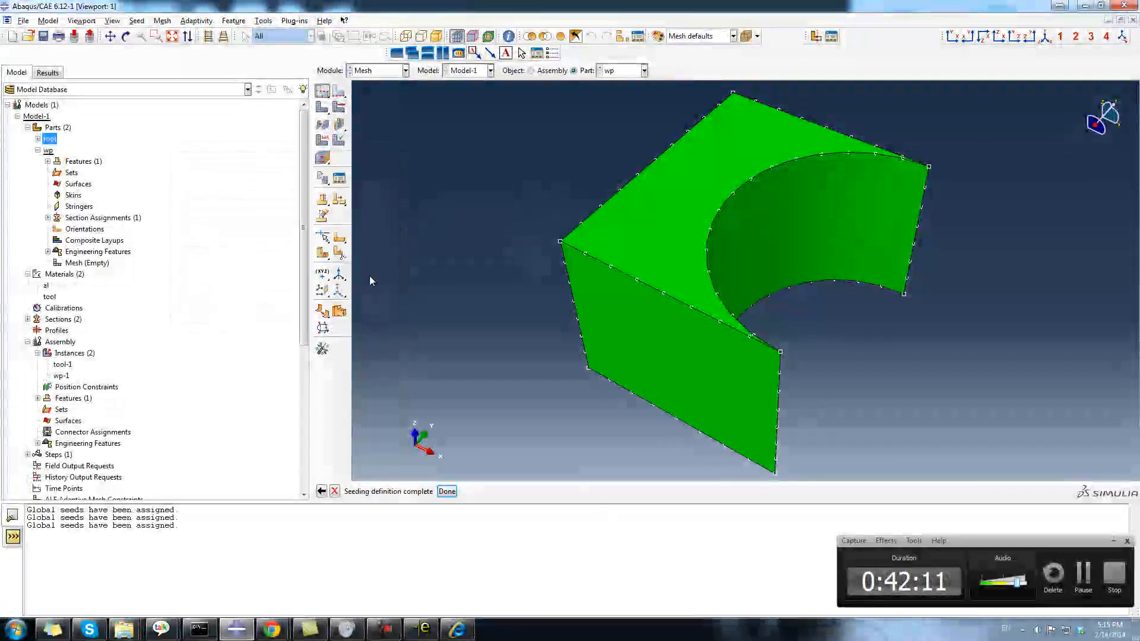
# Step: Apply local seeds by size to the curved upper edge of the wp cutout, with element size 0.5 and no bias
pyautogui.click(136, 20)
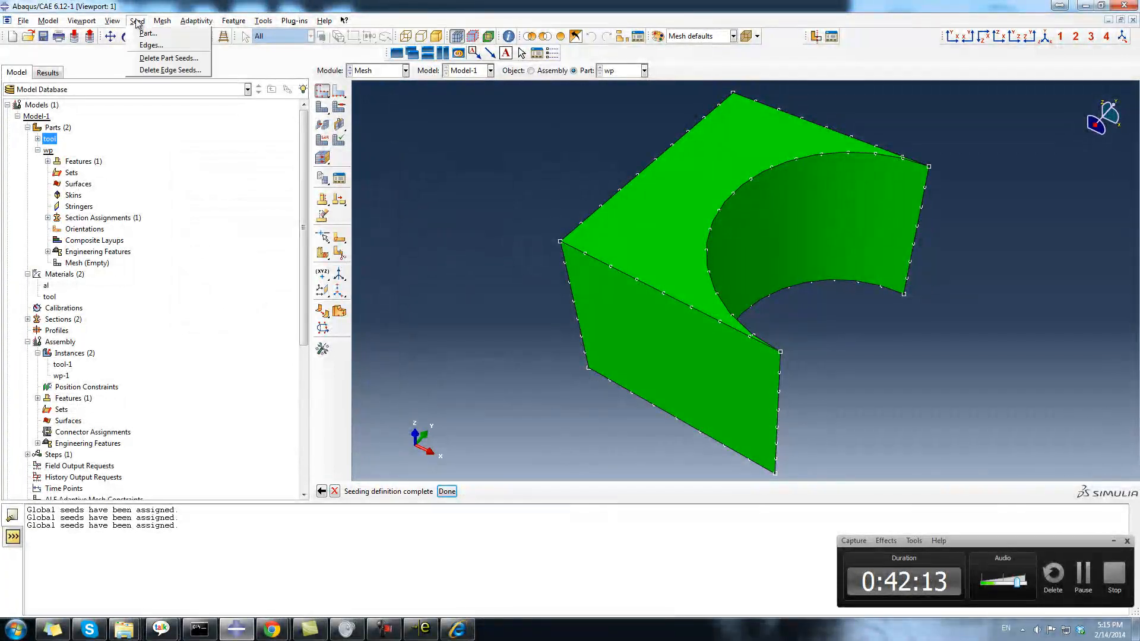
pyautogui.click(145, 46)
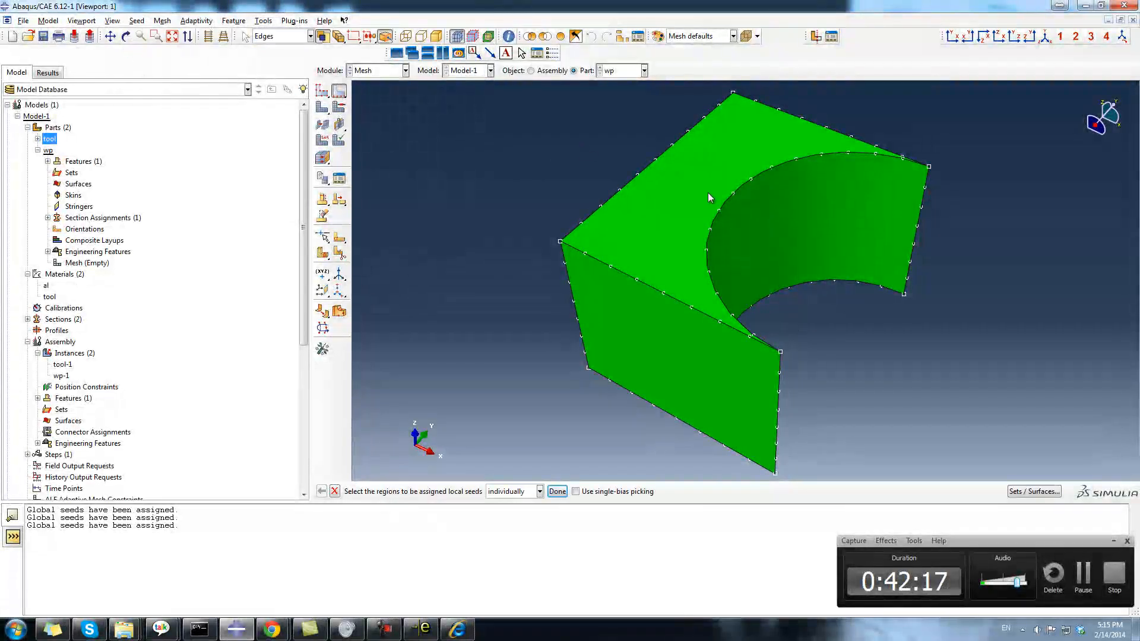
pyautogui.click(727, 197)
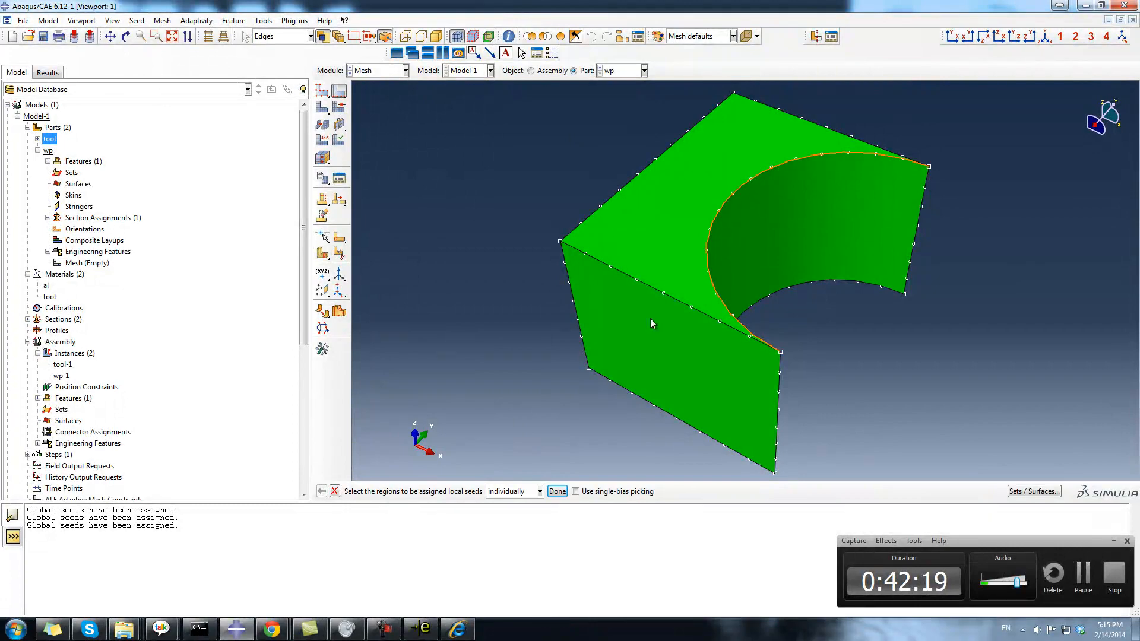
pyautogui.click(558, 491)
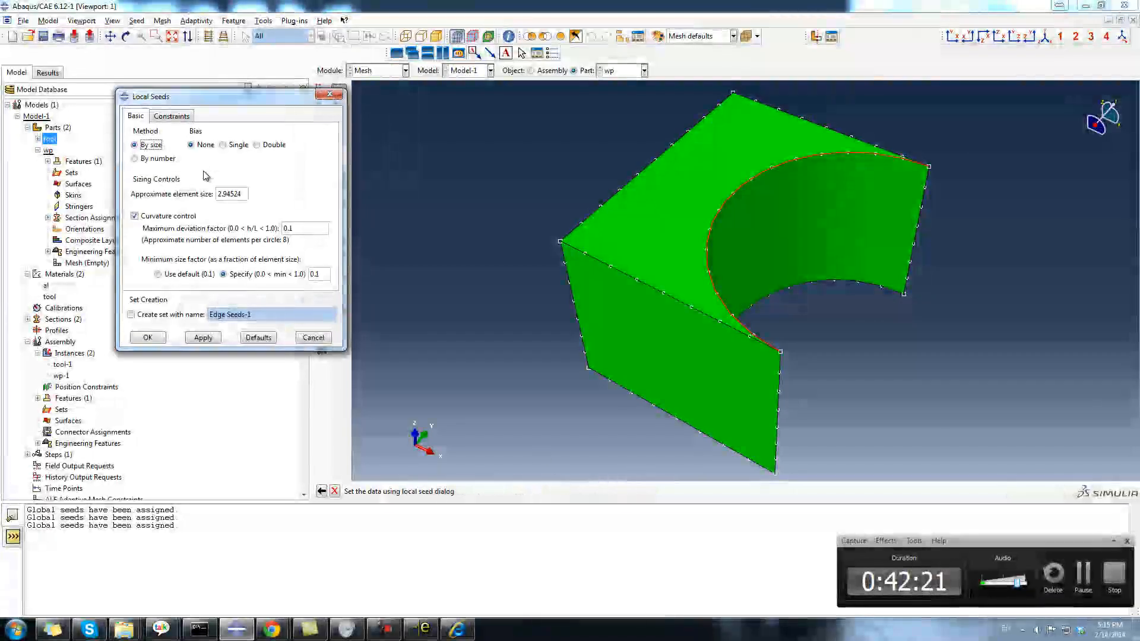
pyautogui.doubleClick(229, 194)
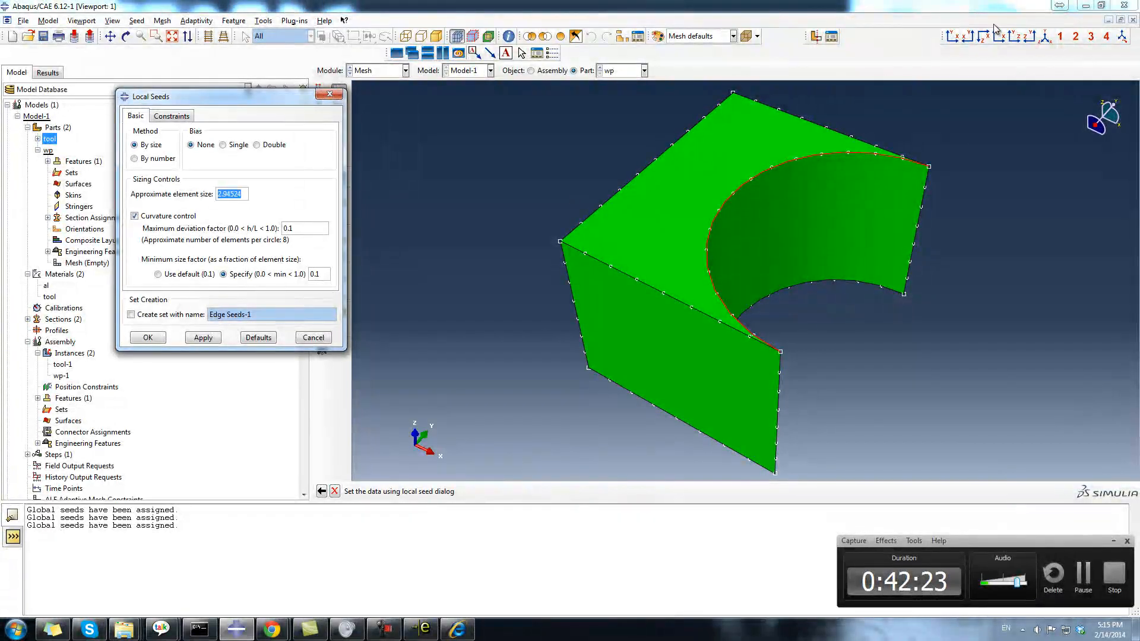
pyautogui.write('0.5')
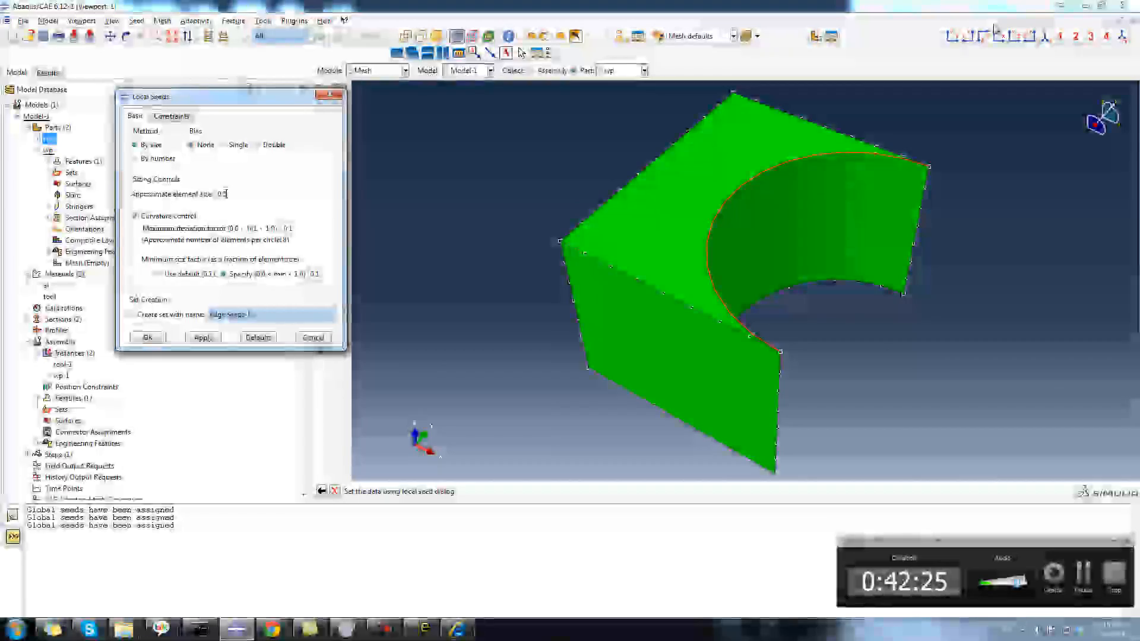
pyautogui.click(203, 339)
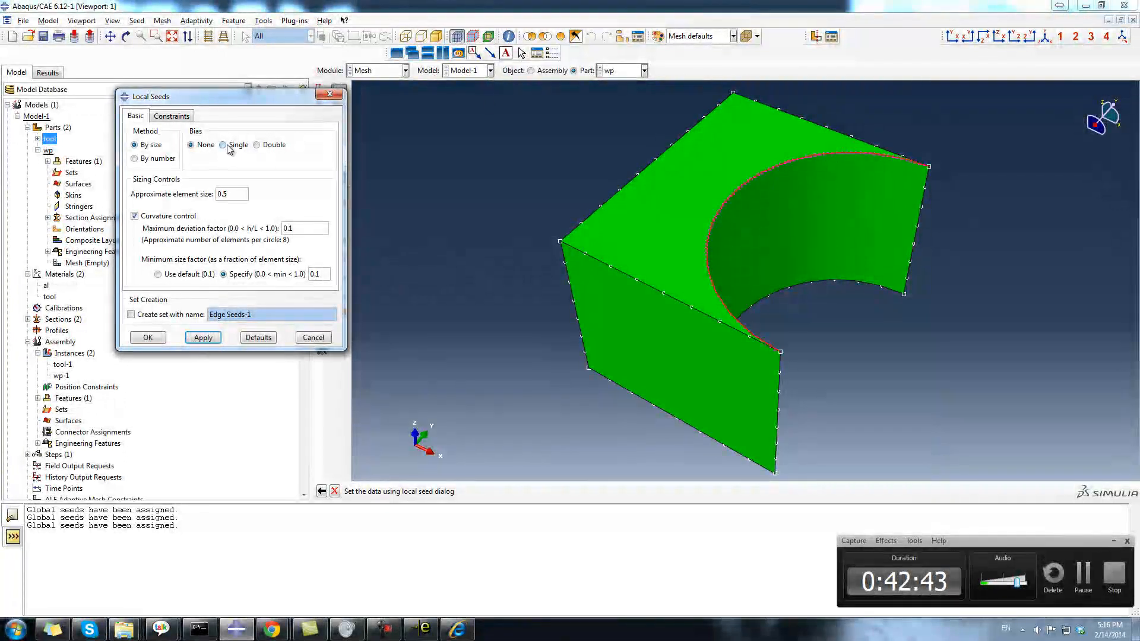
# Step: Apply single-bias seeds to the curved edge with minimum size 0.5 and maximum size 3, and flip the bias direction
pyautogui.click(223, 146)
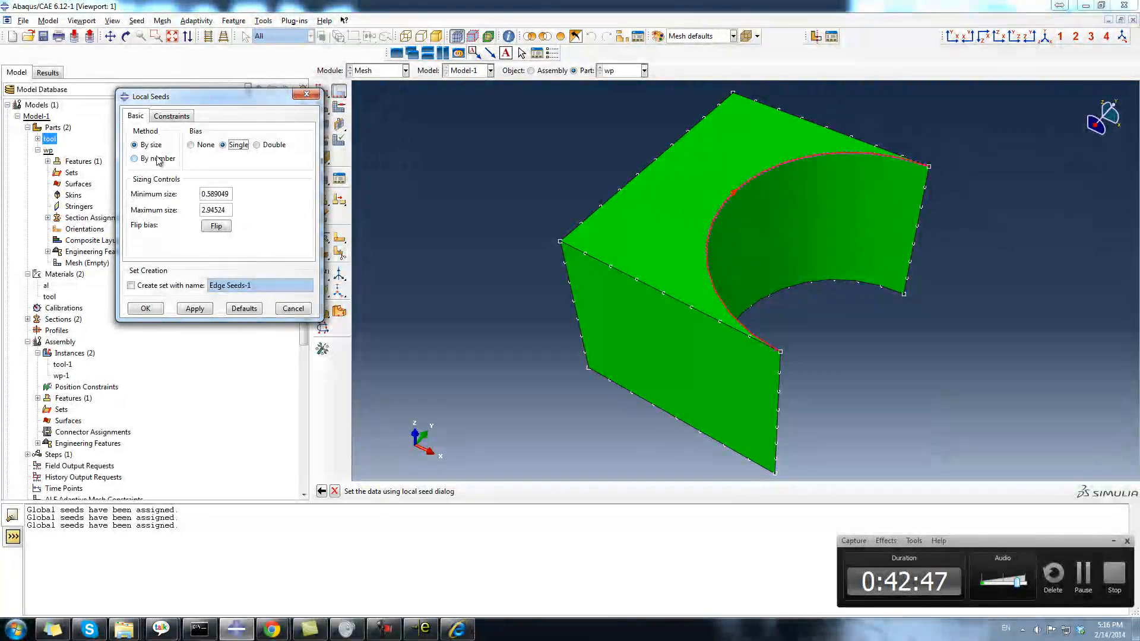
pyautogui.doubleClick(231, 193)
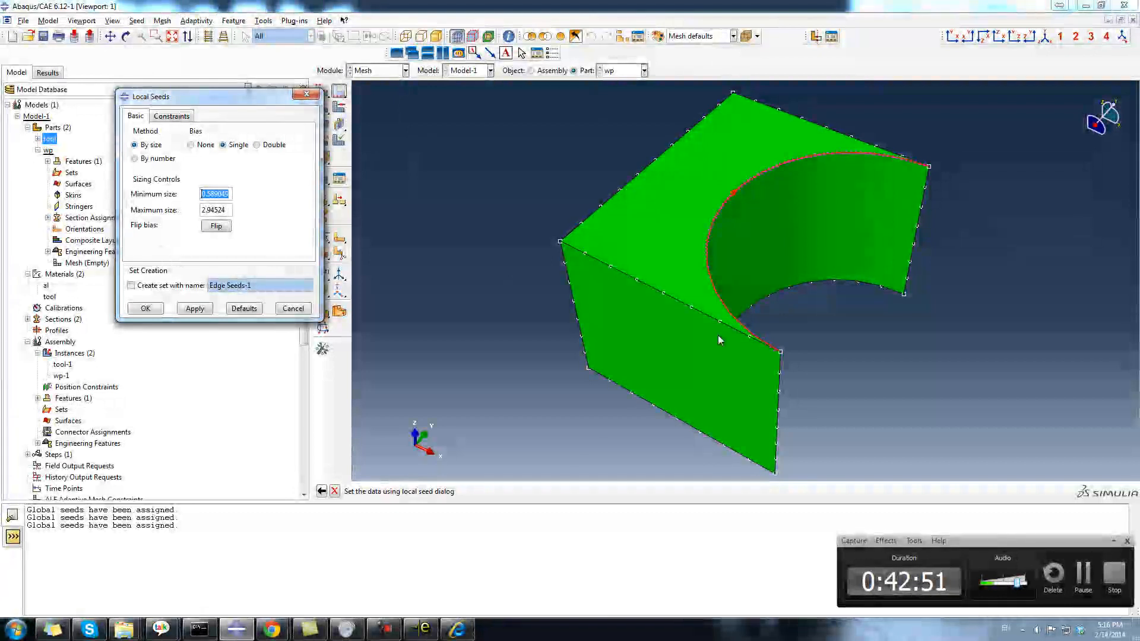
pyautogui.write('0.5')
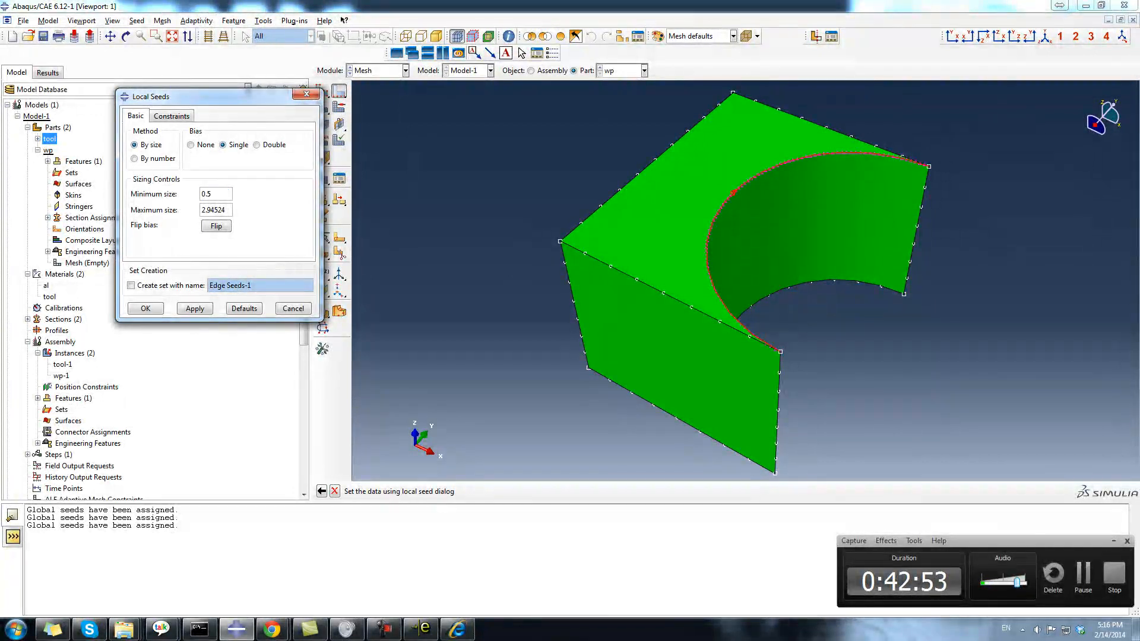
pyautogui.press('Tab')
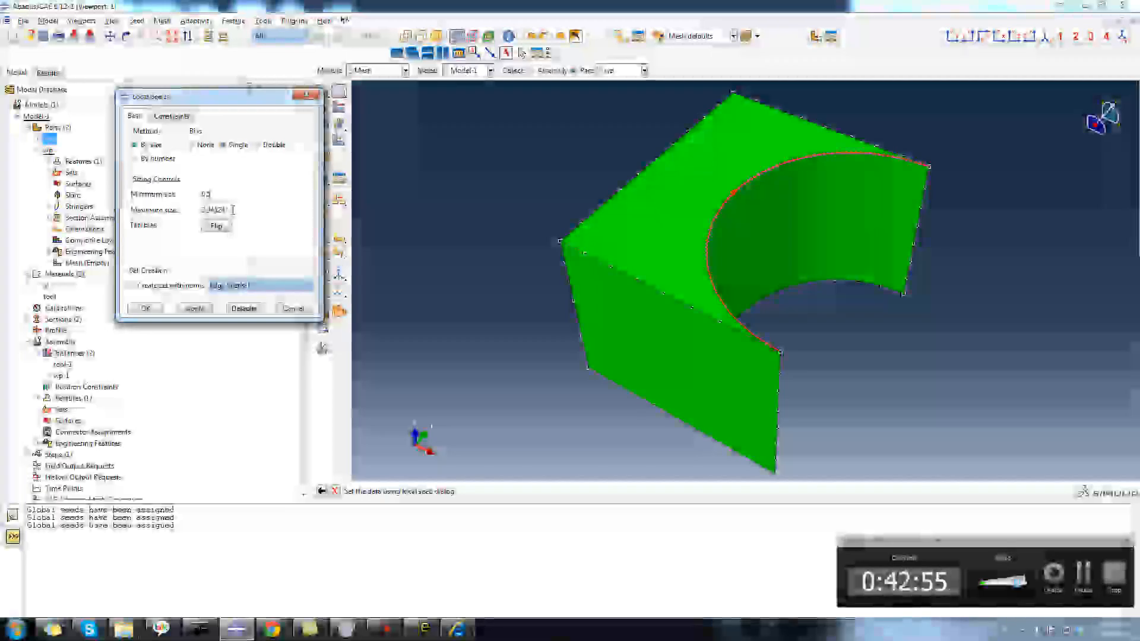
pyautogui.write('3')
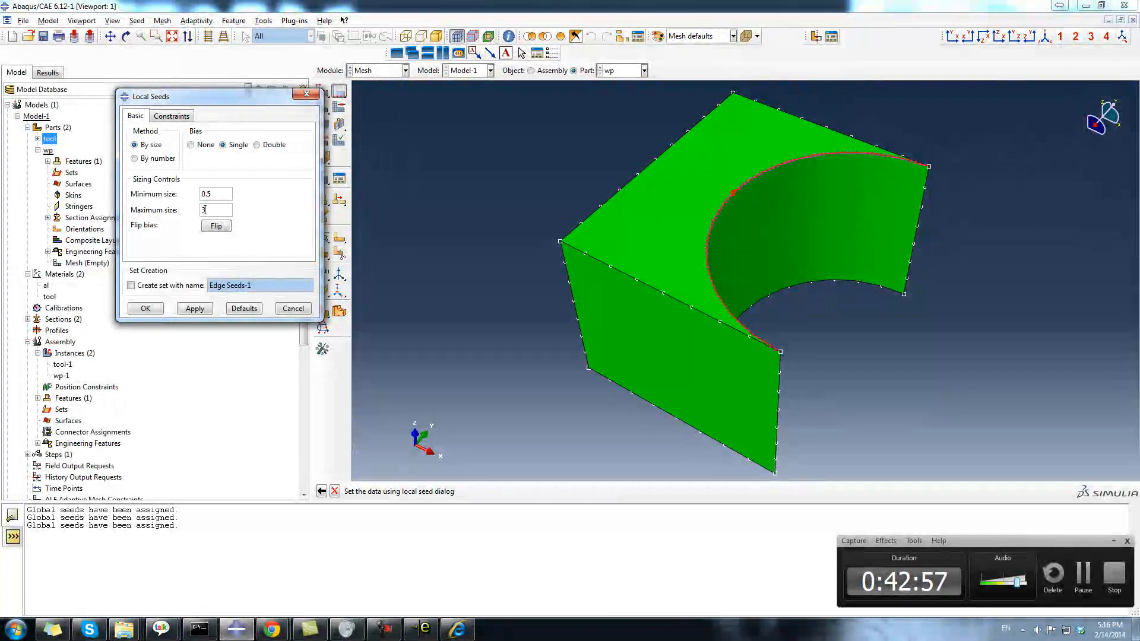
pyautogui.click(195, 309)
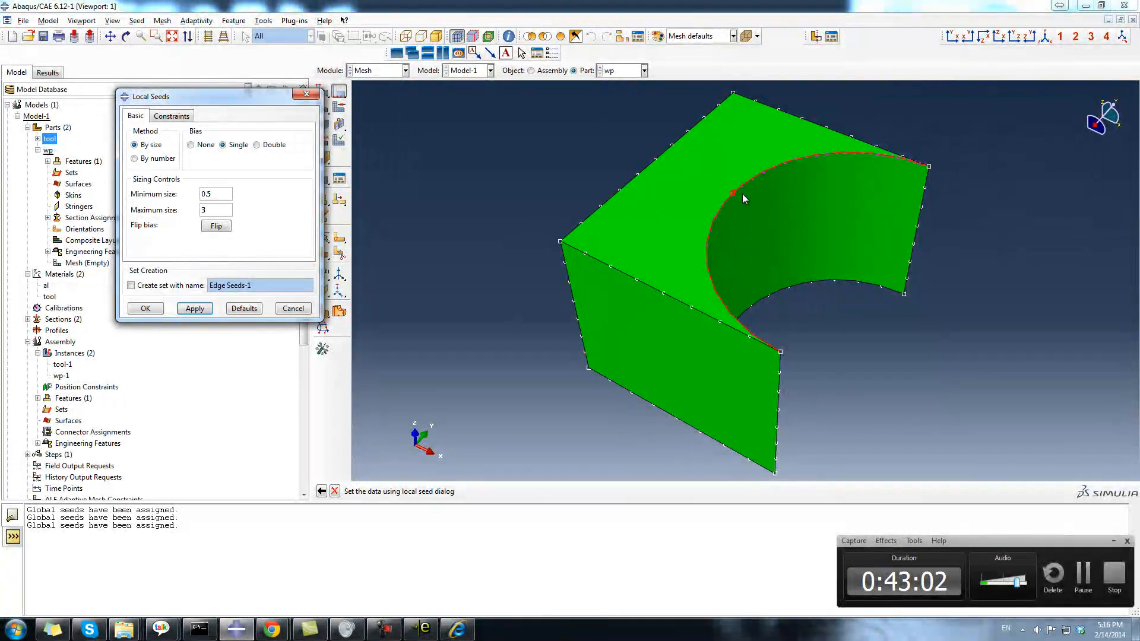
pyautogui.click(215, 228)
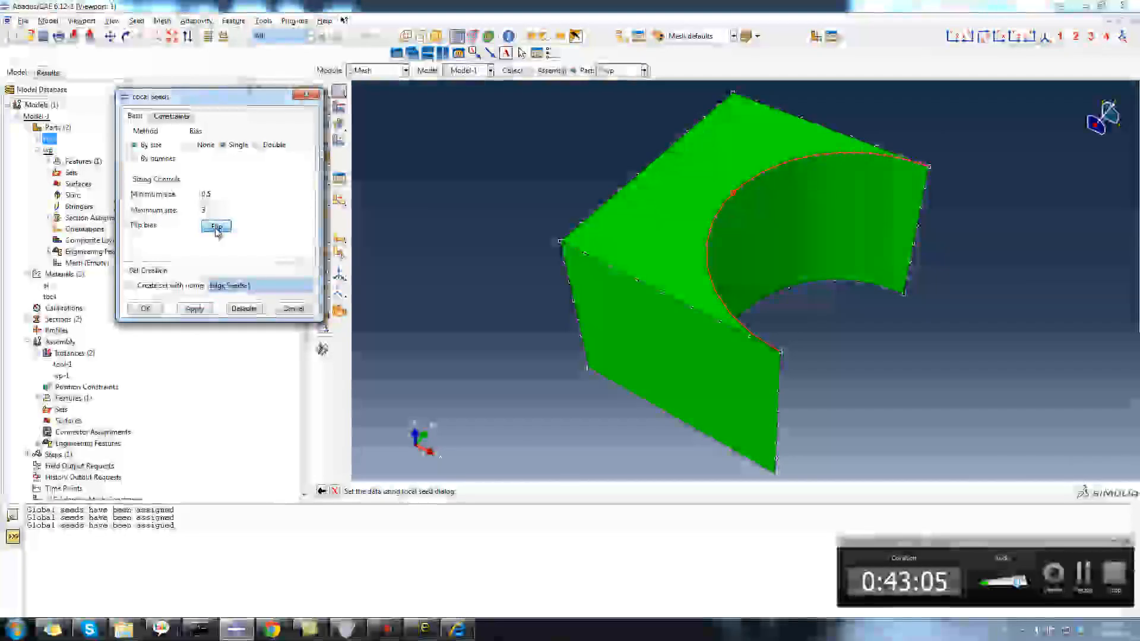
pyautogui.click(187, 310)
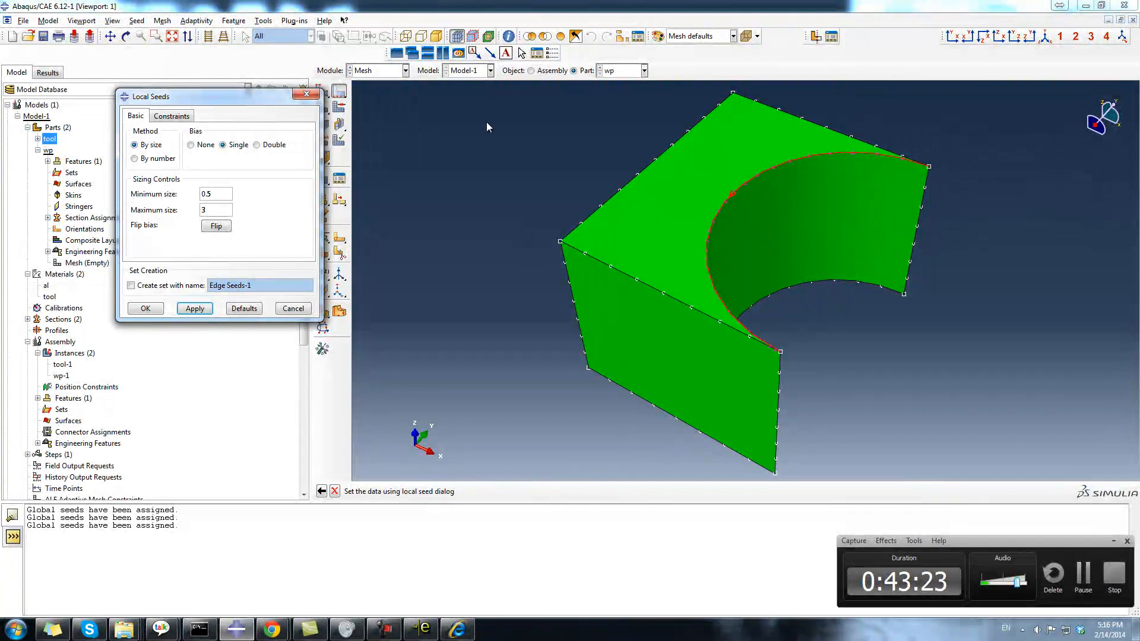
# Step: Apply double-bias seeds by size to the curved edge with minimum size 0.5 and maximum size 3, and flip the bias
pyautogui.click(257, 146)
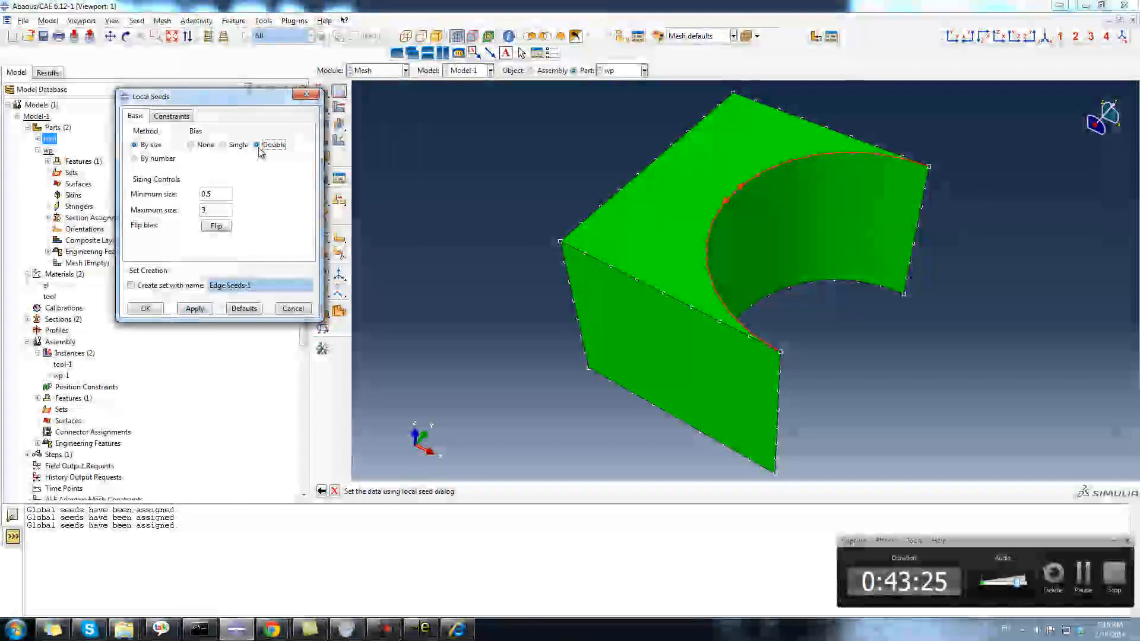
pyautogui.click(194, 308)
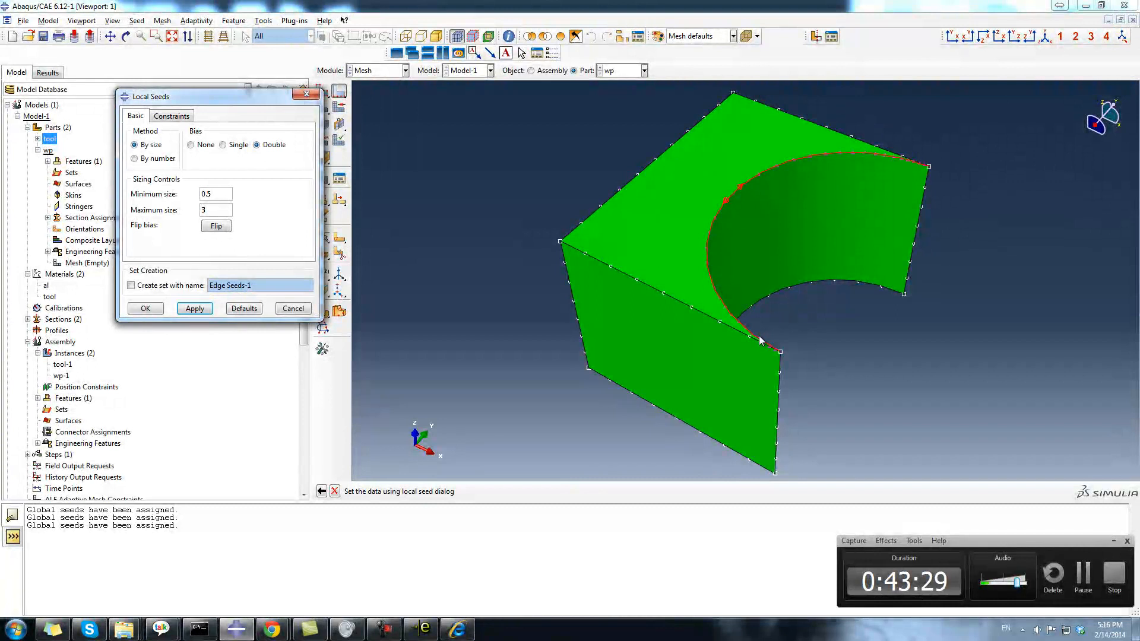
pyautogui.click(216, 226)
pyautogui.click(198, 312)
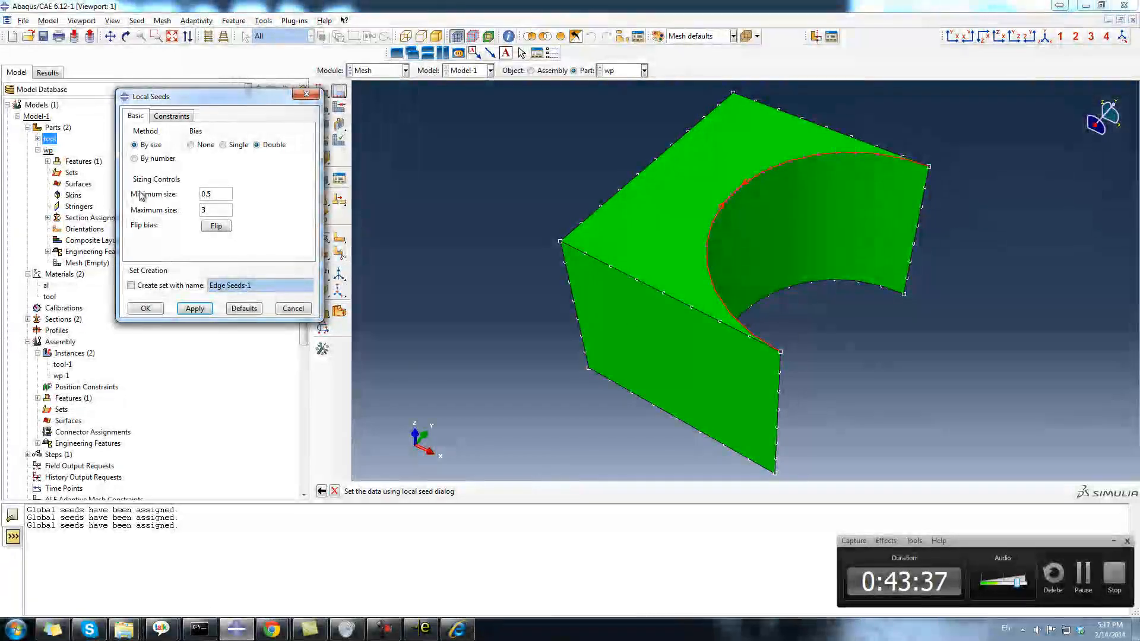
# Step: Seed the curved edge by number with 16 elements, using double bias at ratio 5 and then no bias
pyautogui.click(135, 159)
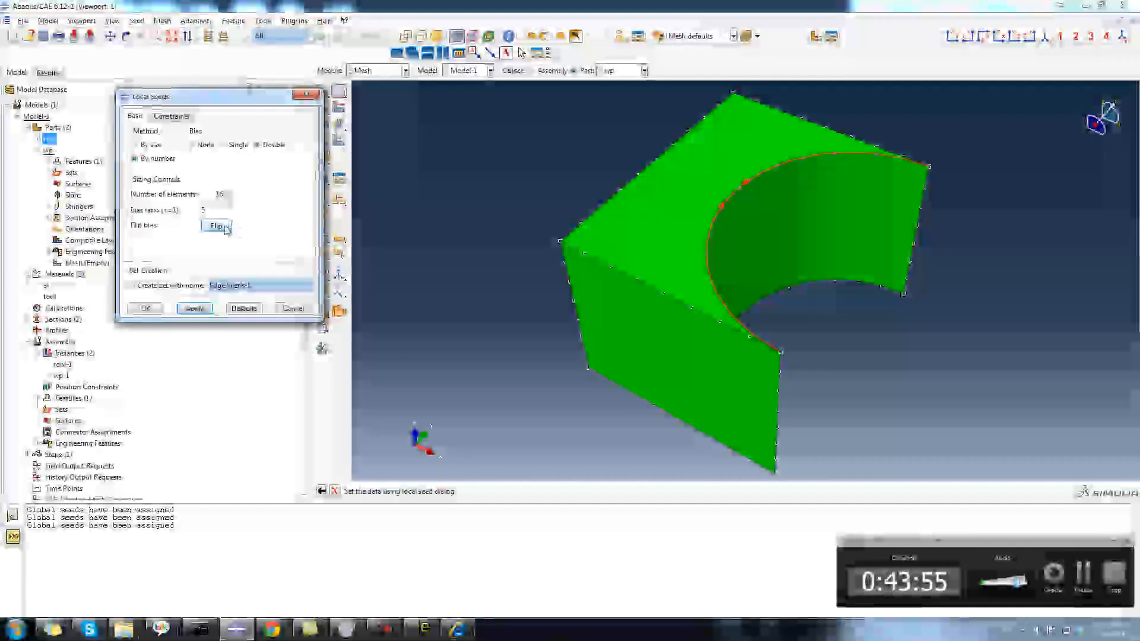
pyautogui.click(193, 309)
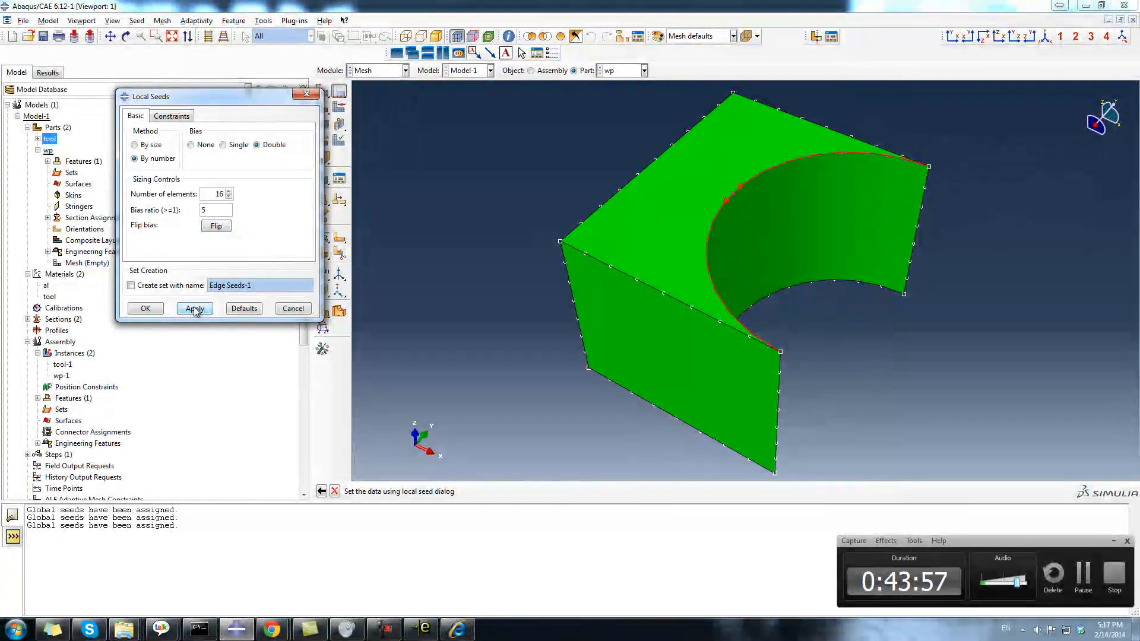
pyautogui.click(191, 144)
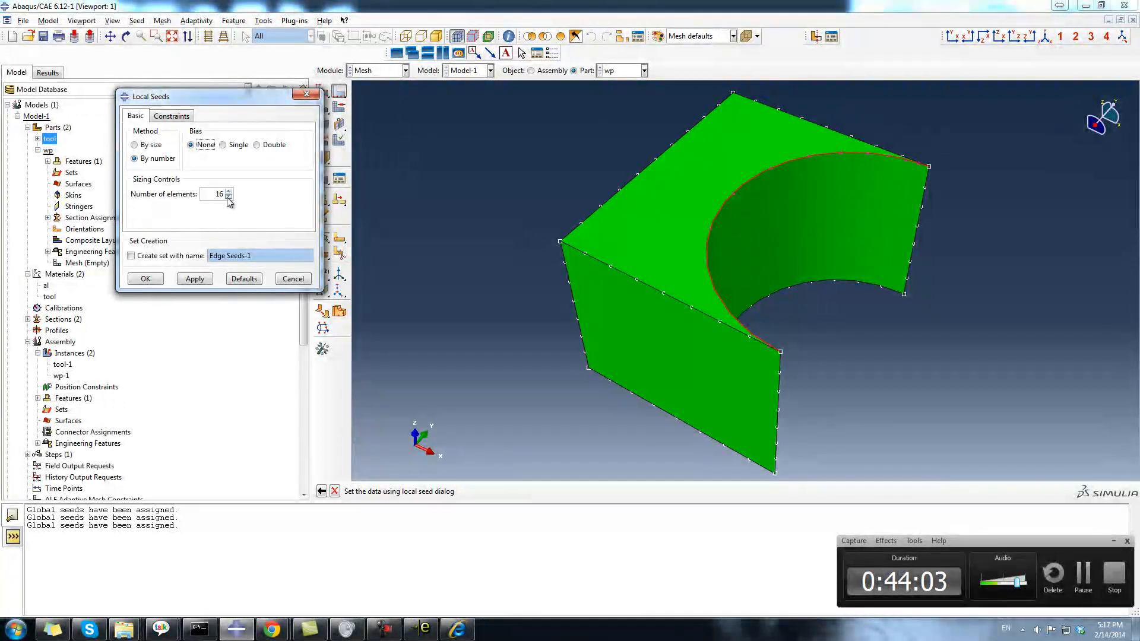
pyautogui.click(194, 279)
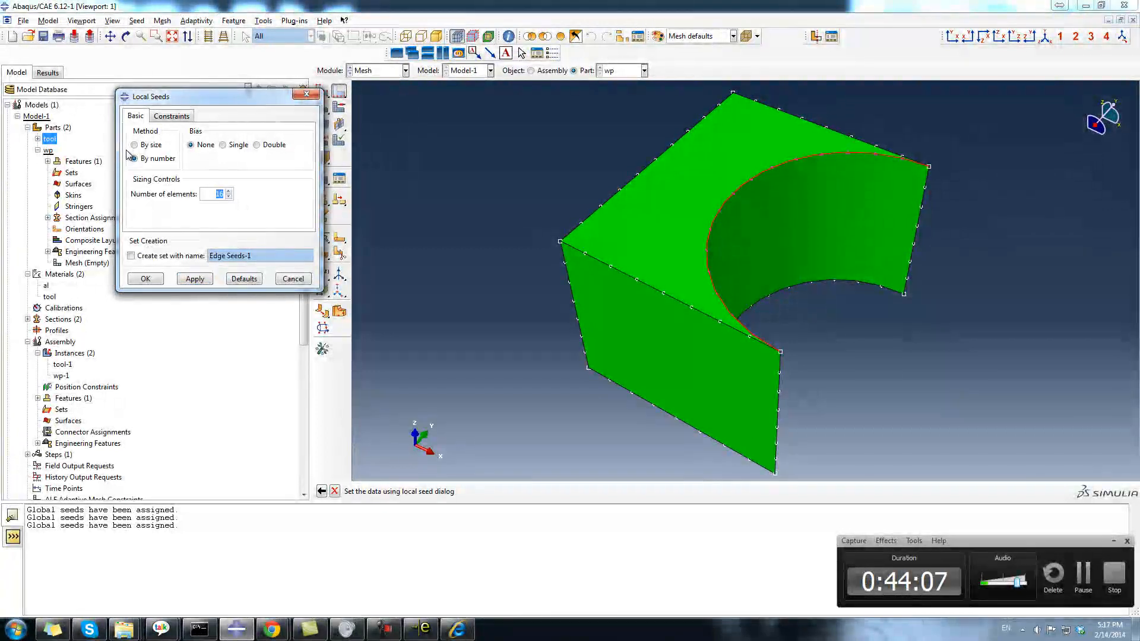
pyautogui.click(200, 279)
# Step: Apply 500 unbiased elements to the curved edge, reduce the number to 50, and close the local seed settings
pyautogui.click(223, 194)
pyautogui.write('00')
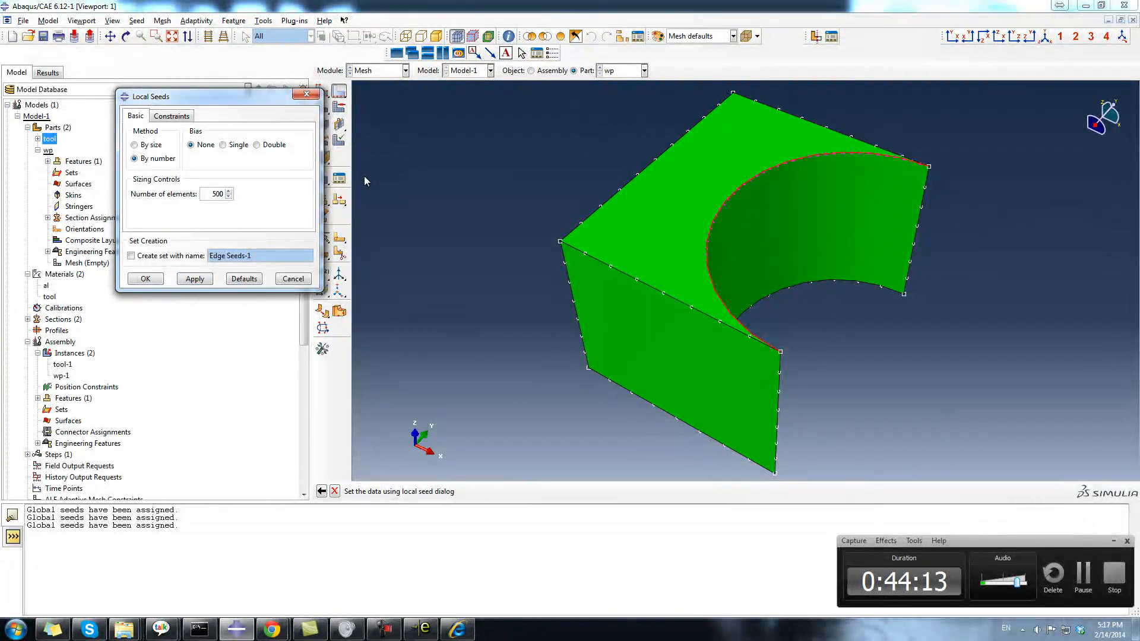
pyautogui.click(196, 279)
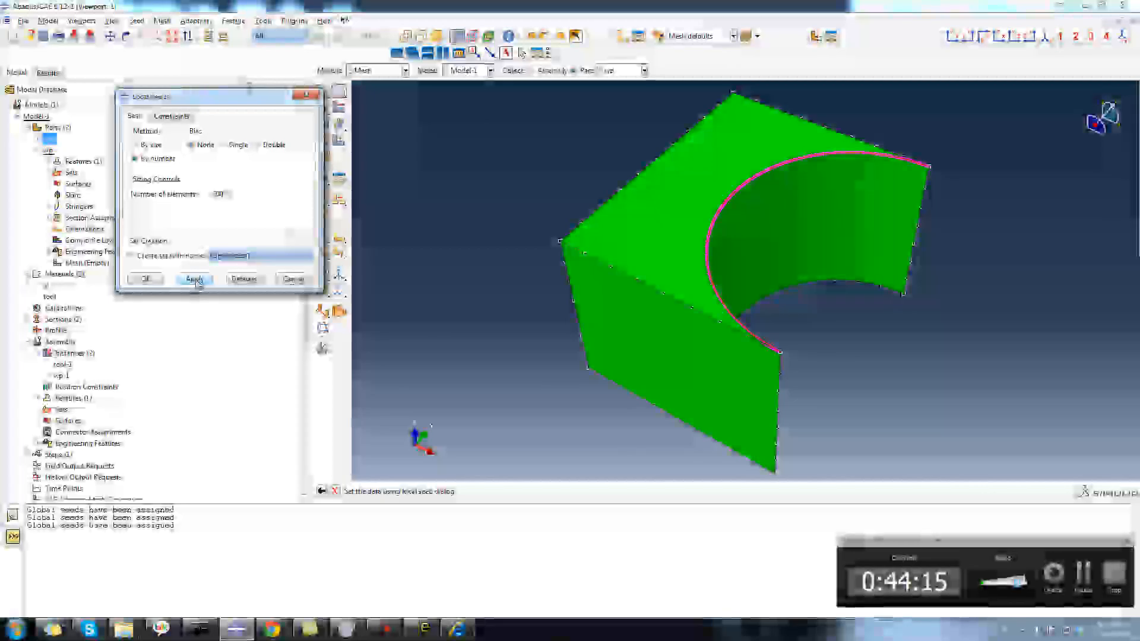
pyautogui.write('50')
pyautogui.click(196, 279)
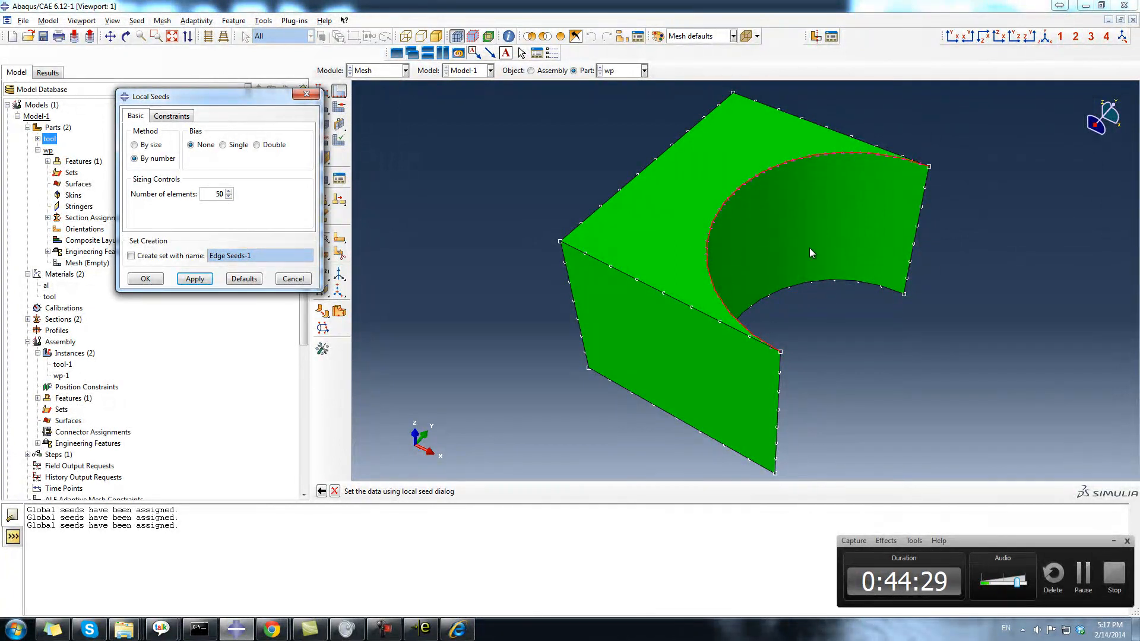
pyautogui.click(293, 279)
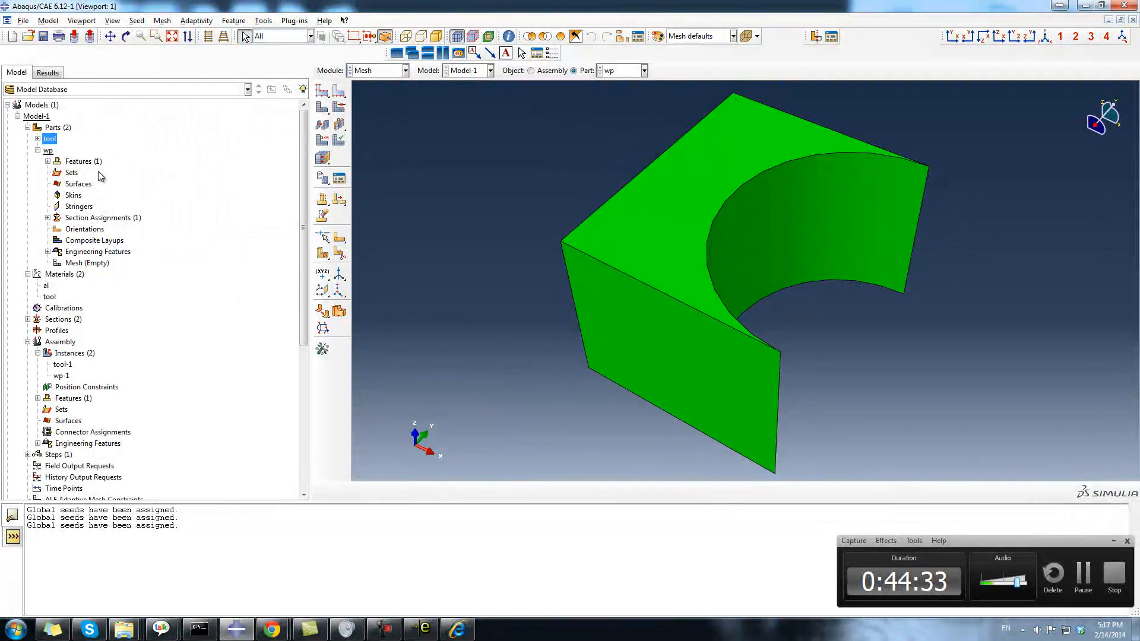
# Step: Create a geometry set named ins from the upper and lower curved edges of the wp cutout, and highlight it
pyautogui.doubleClick(75, 175)
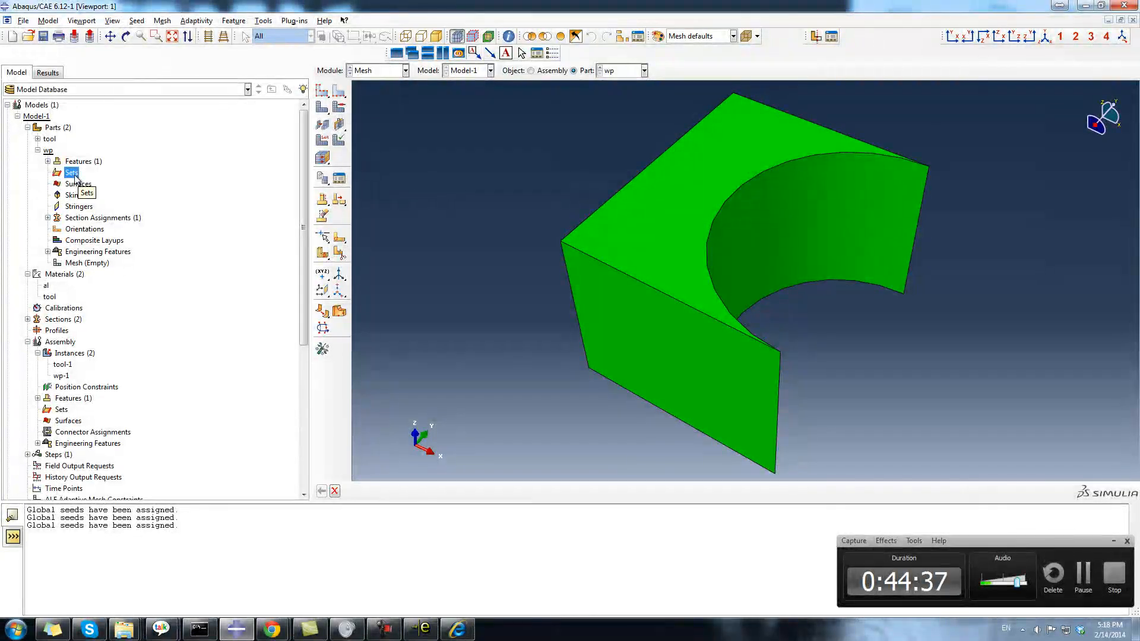
pyautogui.rightClick(76, 178)
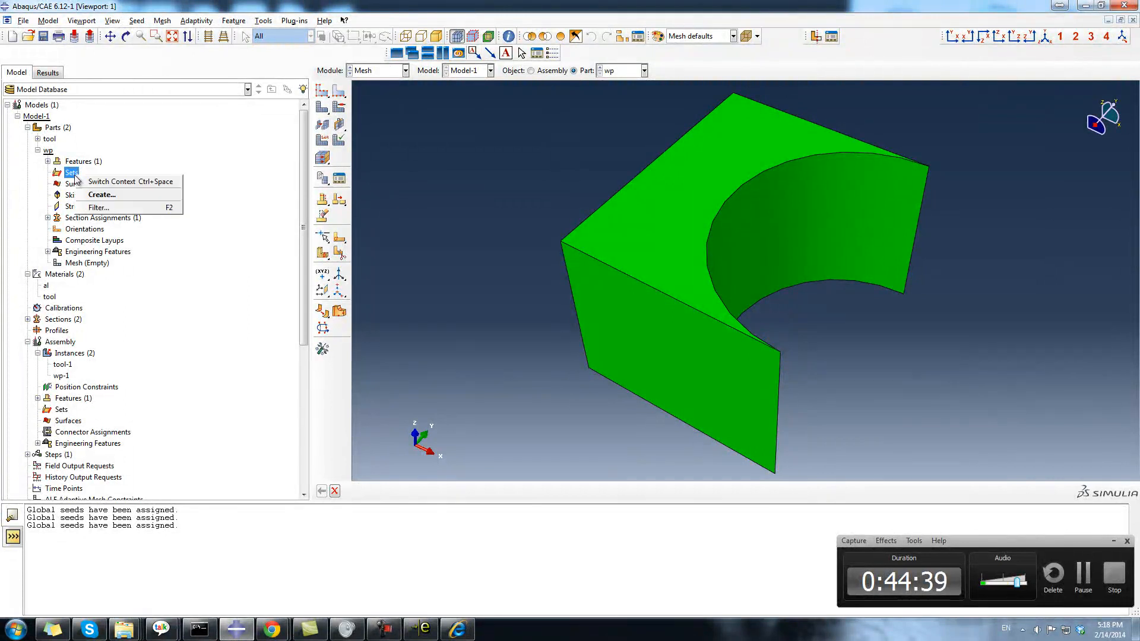
pyautogui.click(98, 197)
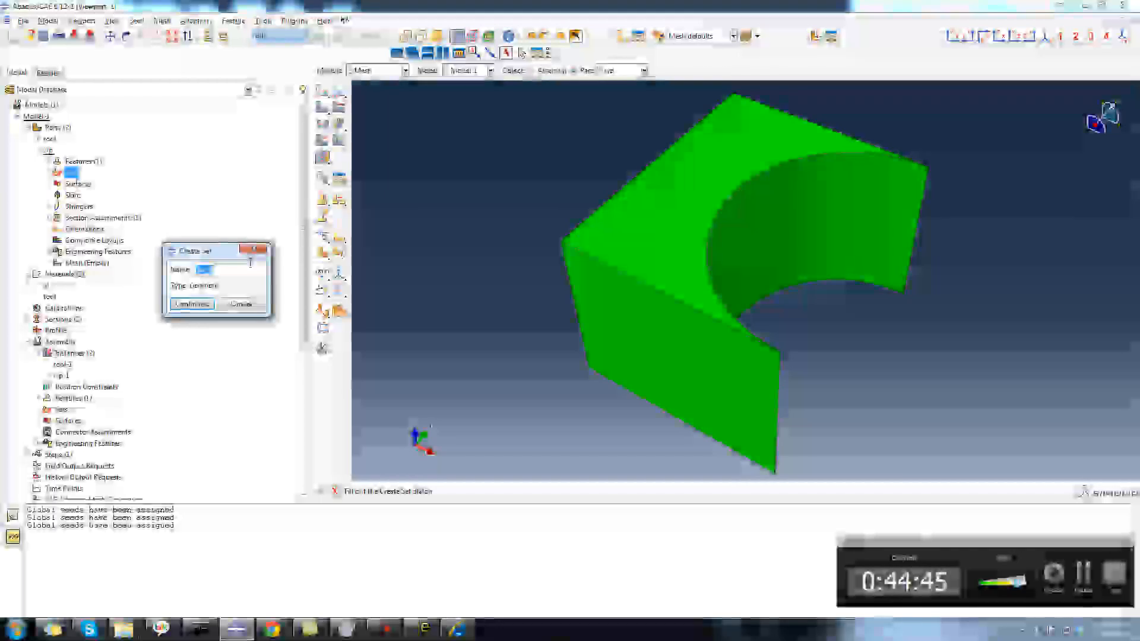
pyautogui.write('ins')
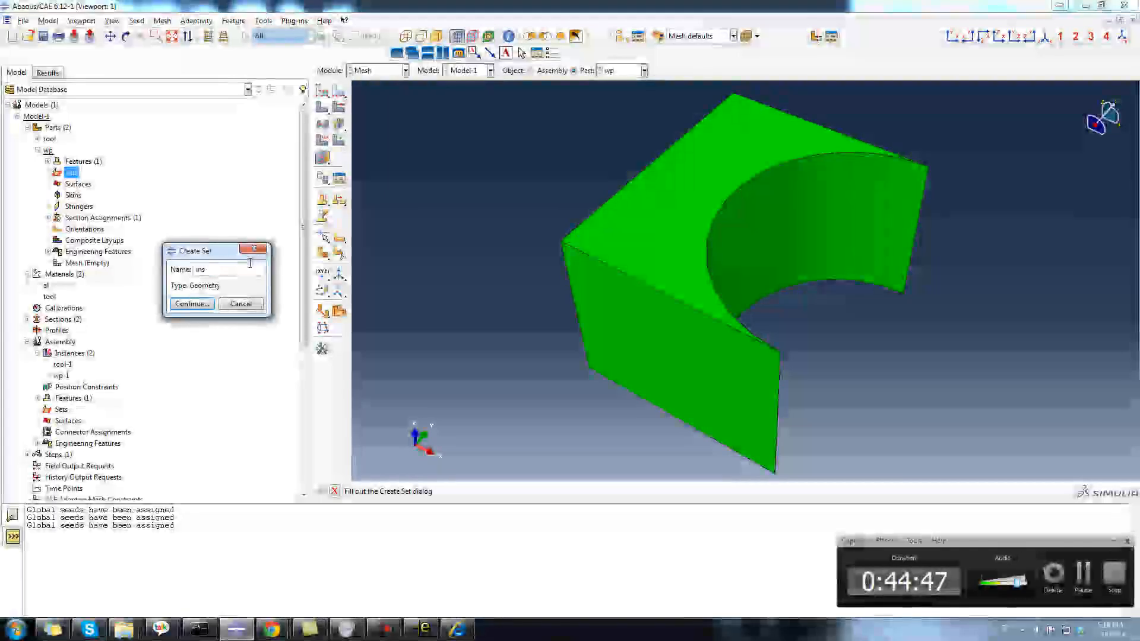
pyautogui.click(188, 304)
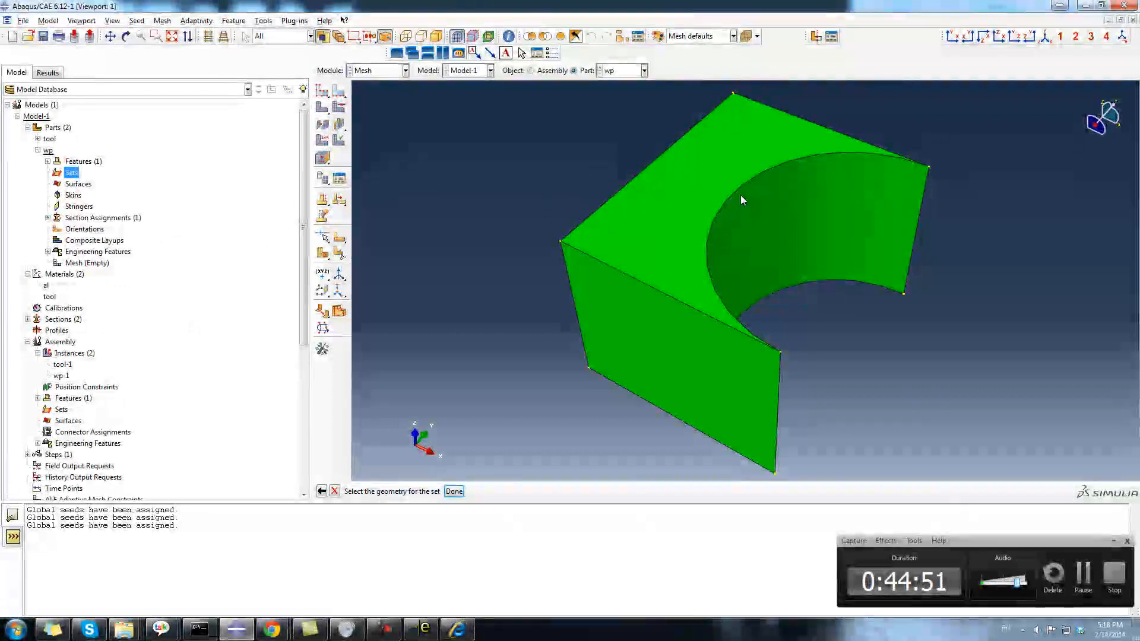
pyautogui.click(737, 191)
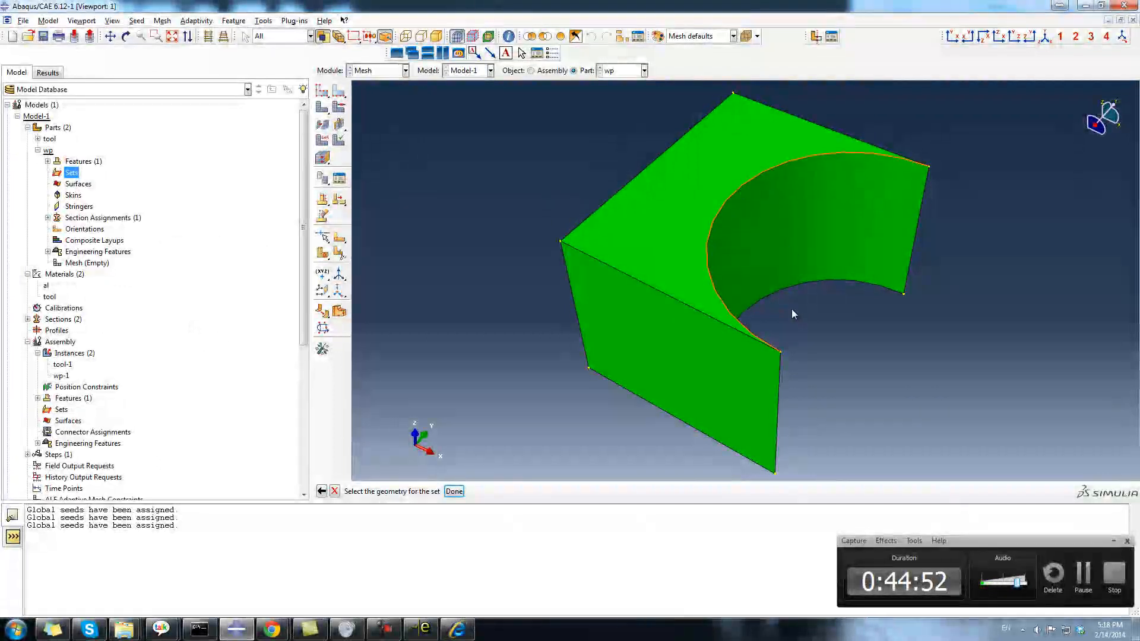
pyautogui.keyDown('shift'); pyautogui.click(773, 293); pyautogui.keyUp('shift')
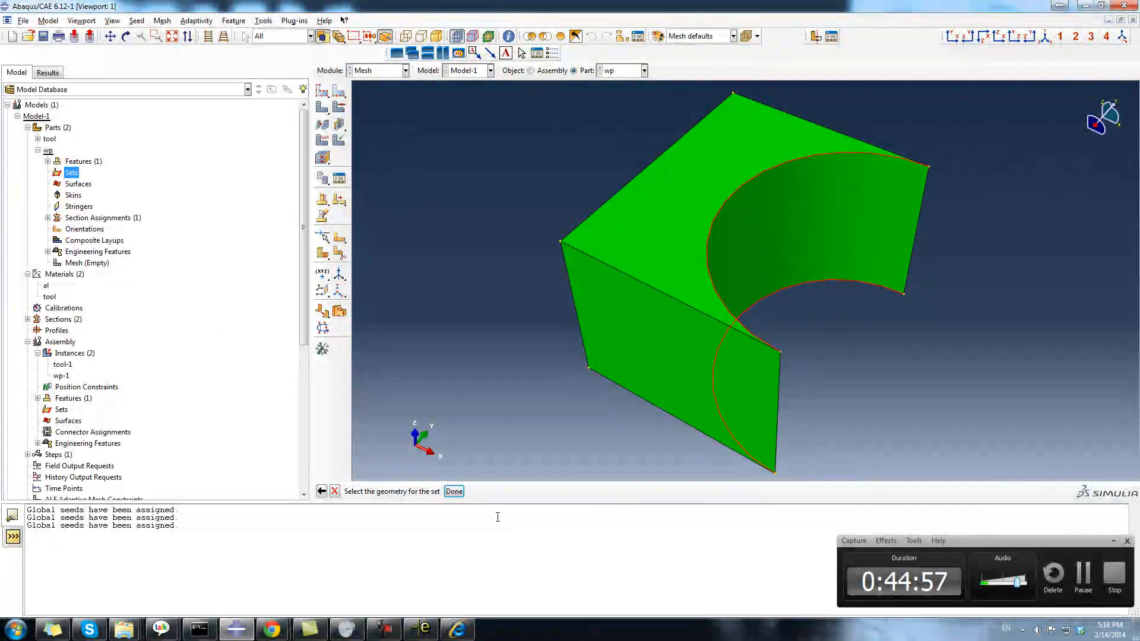
pyautogui.click(454, 492)
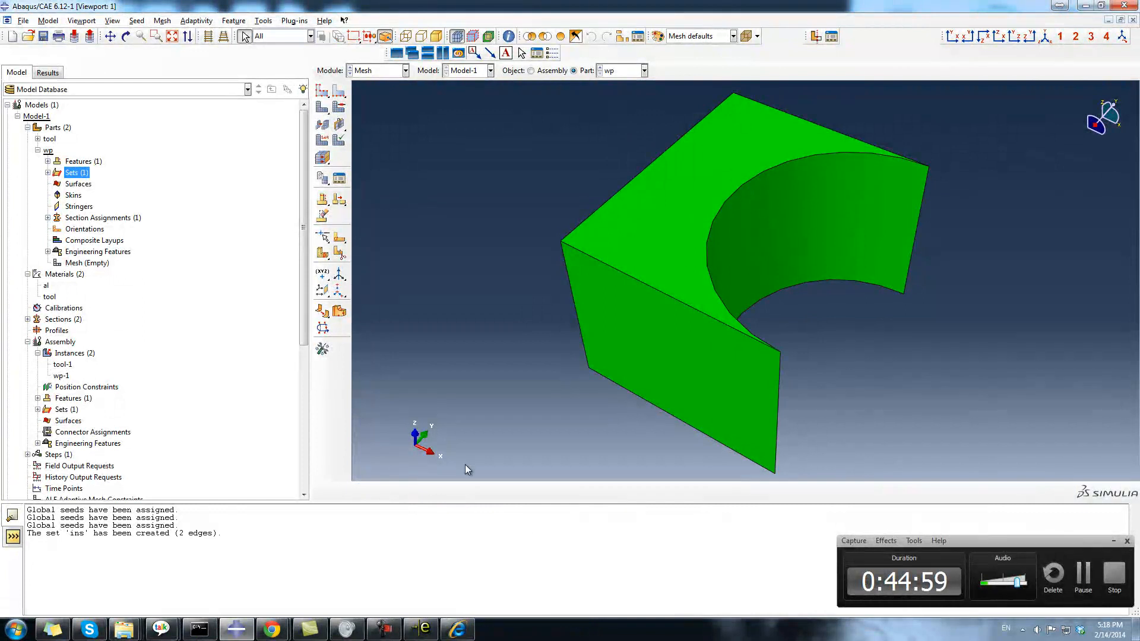
pyautogui.click(47, 172)
pyautogui.click(67, 183)
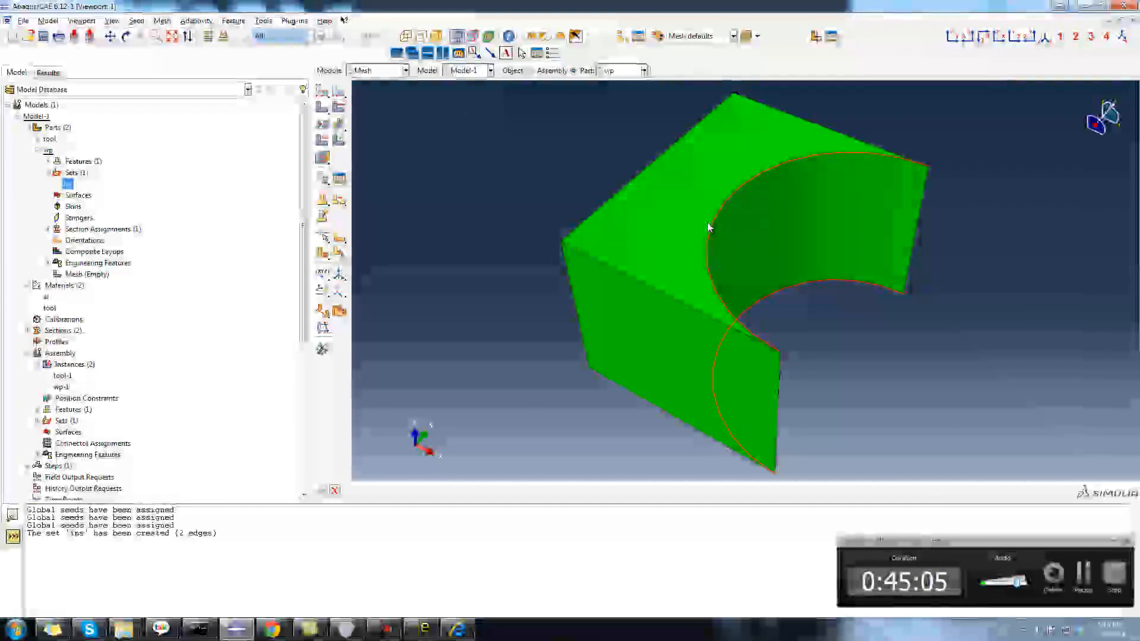
# Step: Assign local seeds to the ins set by number, with 35 elements and no bias, and end the set selection
pyautogui.click(137, 20)
pyautogui.click(149, 45)
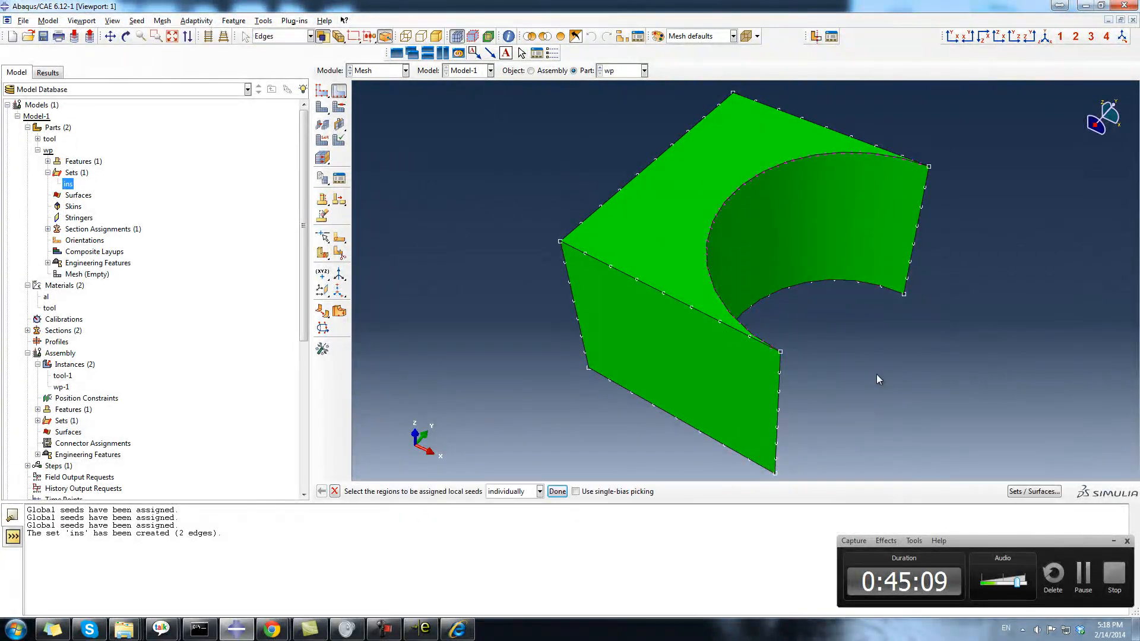
pyautogui.click(1009, 491)
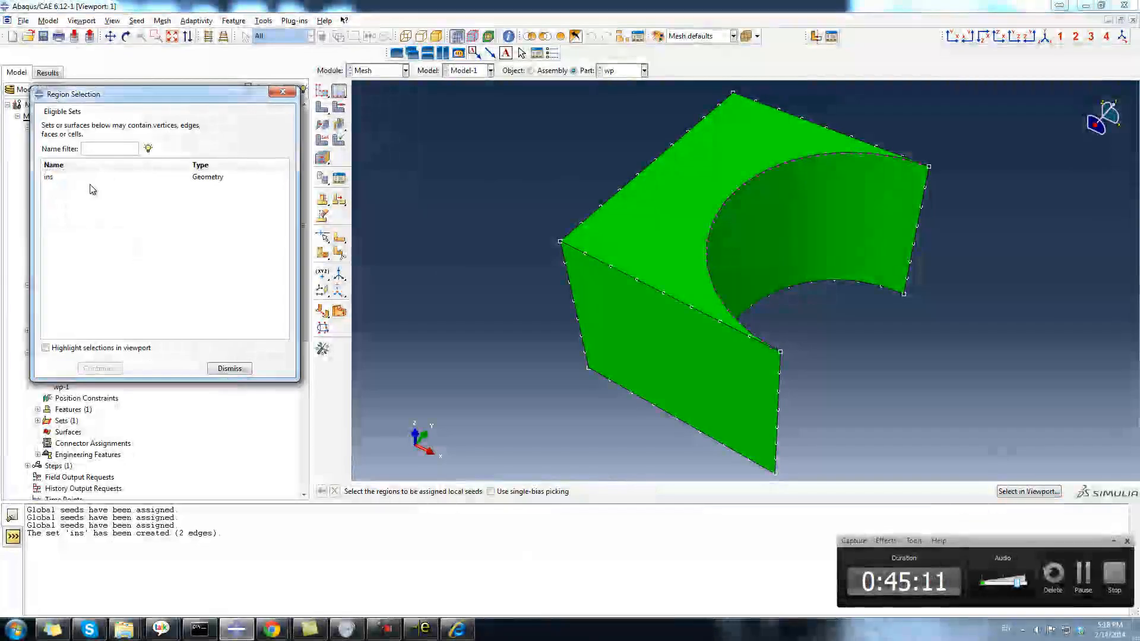
pyautogui.click(48, 177)
pyautogui.click(100, 368)
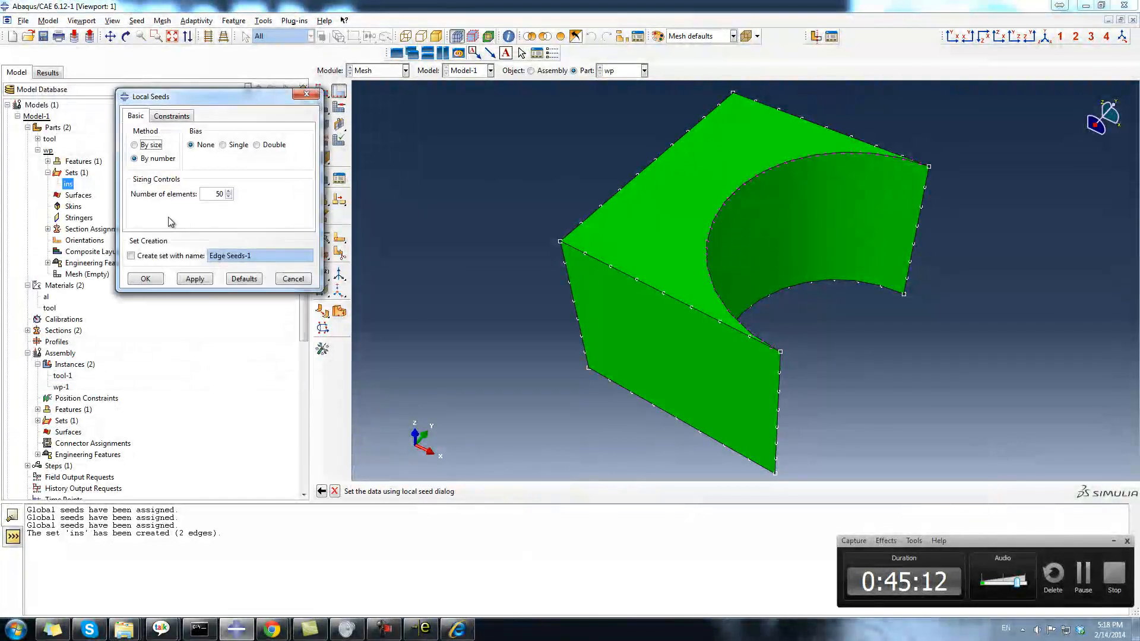
pyautogui.write('35')
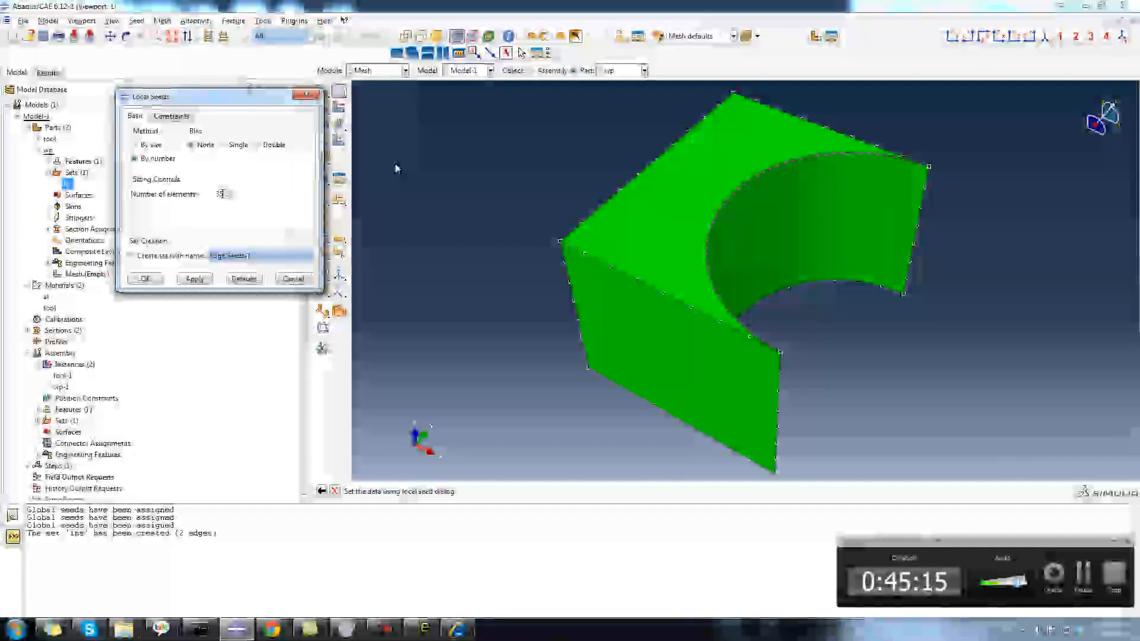
pyautogui.click(145, 279)
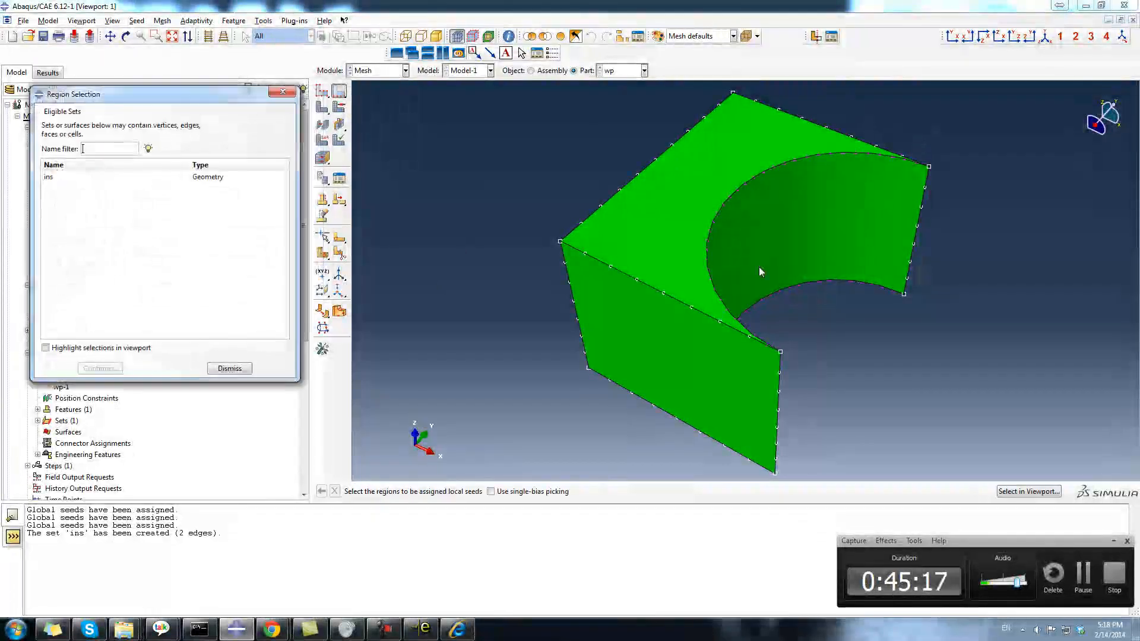
pyautogui.click(230, 368)
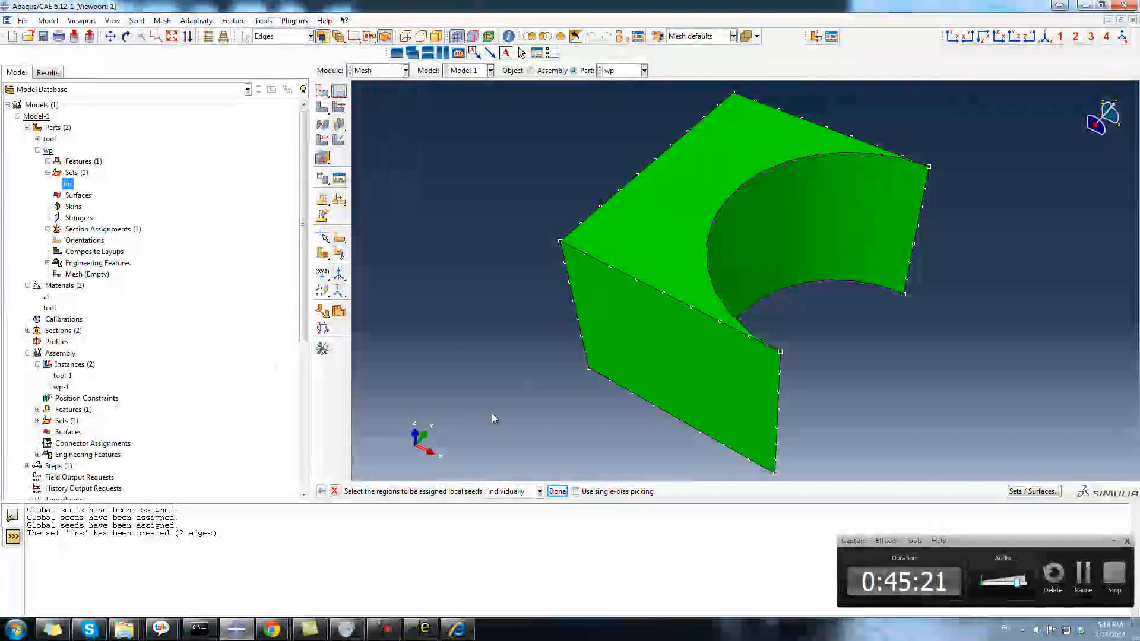
pyautogui.scroll(-5, 491, 419)
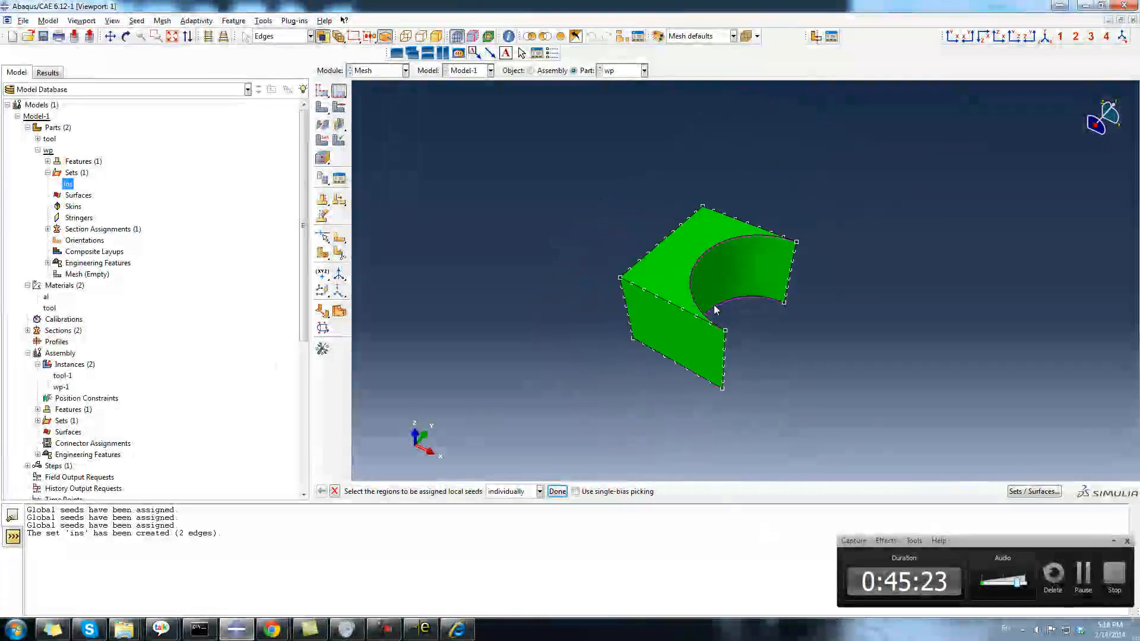
pyautogui.scroll(2, 743, 313)
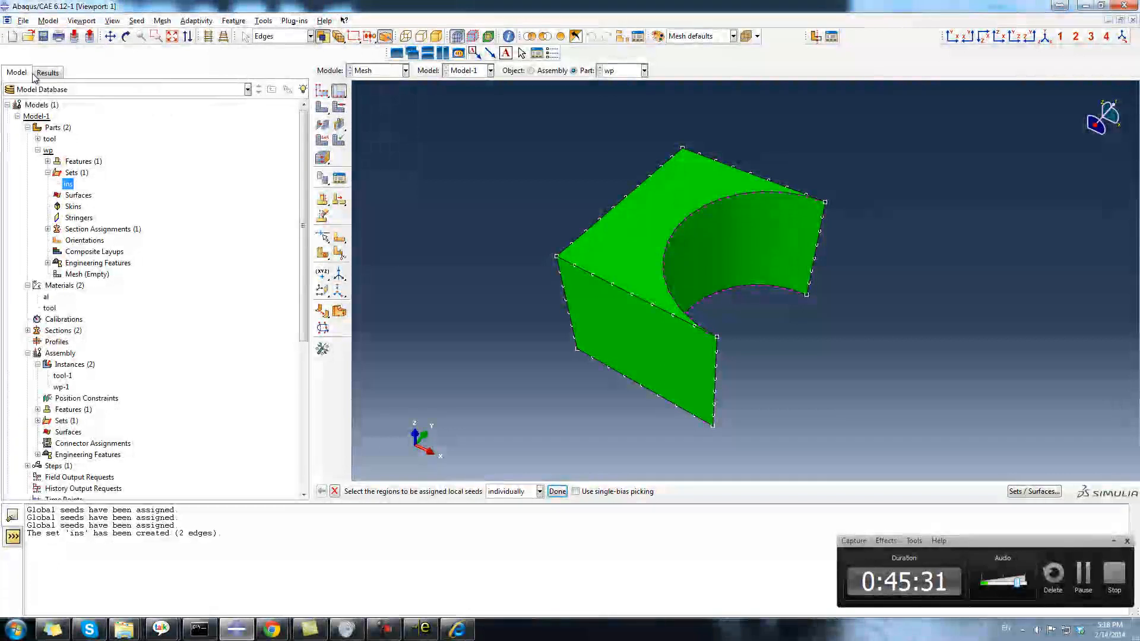
# Step: Collapse the wp part in the model tree, expand the tool part, and display the tool for meshing
pyautogui.doubleClick(66, 173)
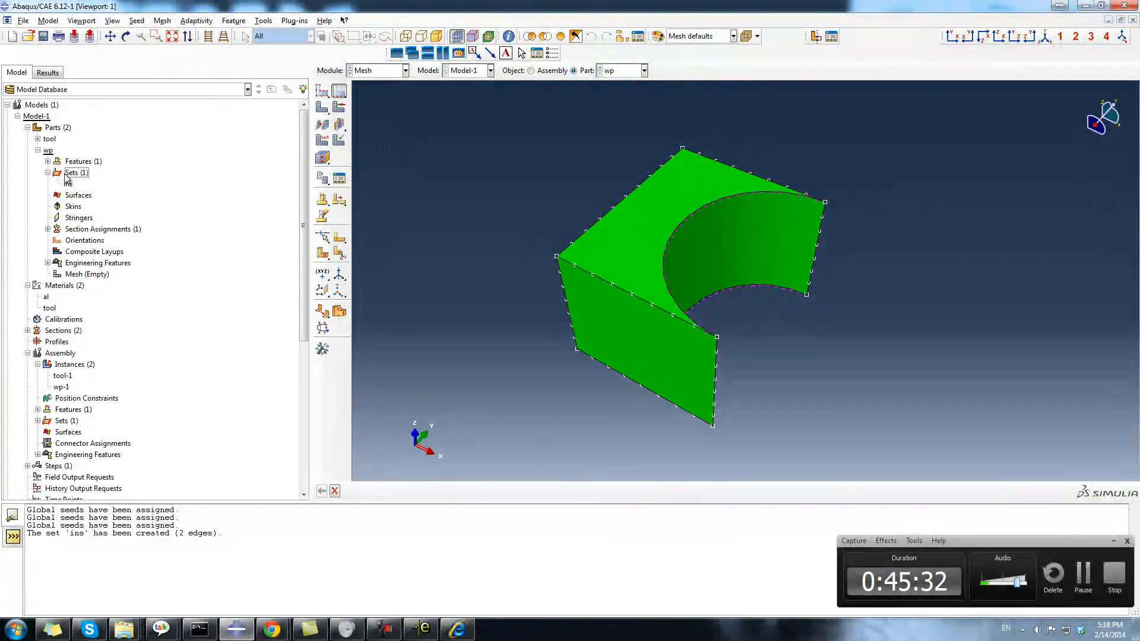
pyautogui.click(37, 151)
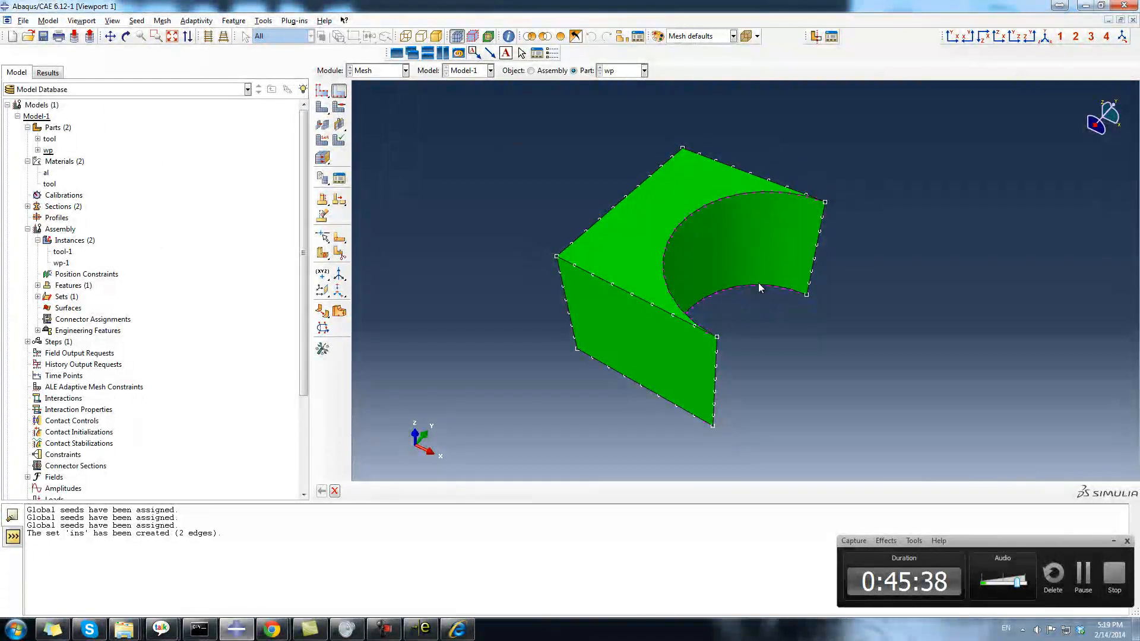
pyautogui.click(38, 138)
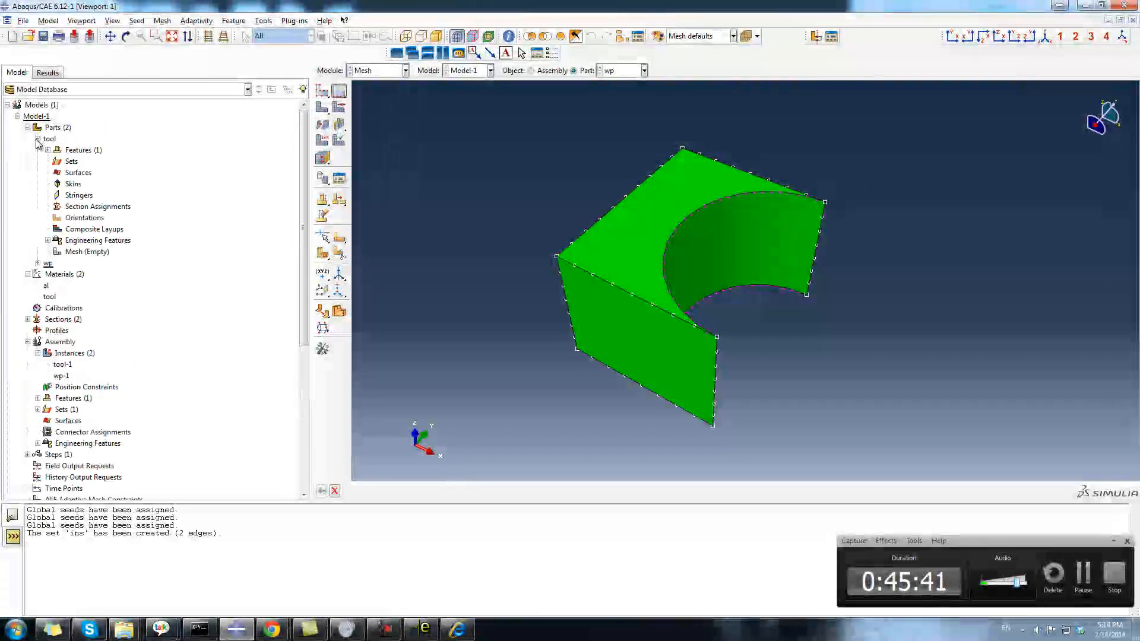
pyautogui.click(47, 149)
pyautogui.doubleClick(49, 138)
pyautogui.keyDown('ctrl'); pyautogui.keyDown('alt'); pyautogui.moveTo(730, 292); pyautogui.dragTo(619, 318); pyautogui.keyUp('alt'); pyautogui.keyUp('ctrl')
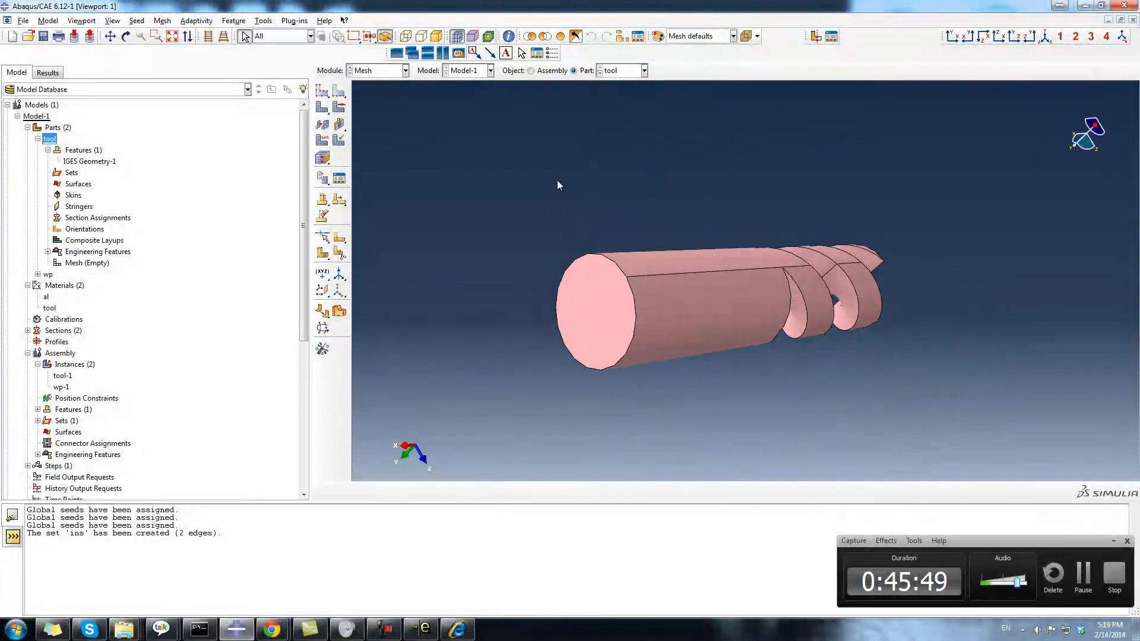
# Step: Remove the circular end face of the tool's shank from the display and examine the tool's interior
pyautogui.click(545, 37)
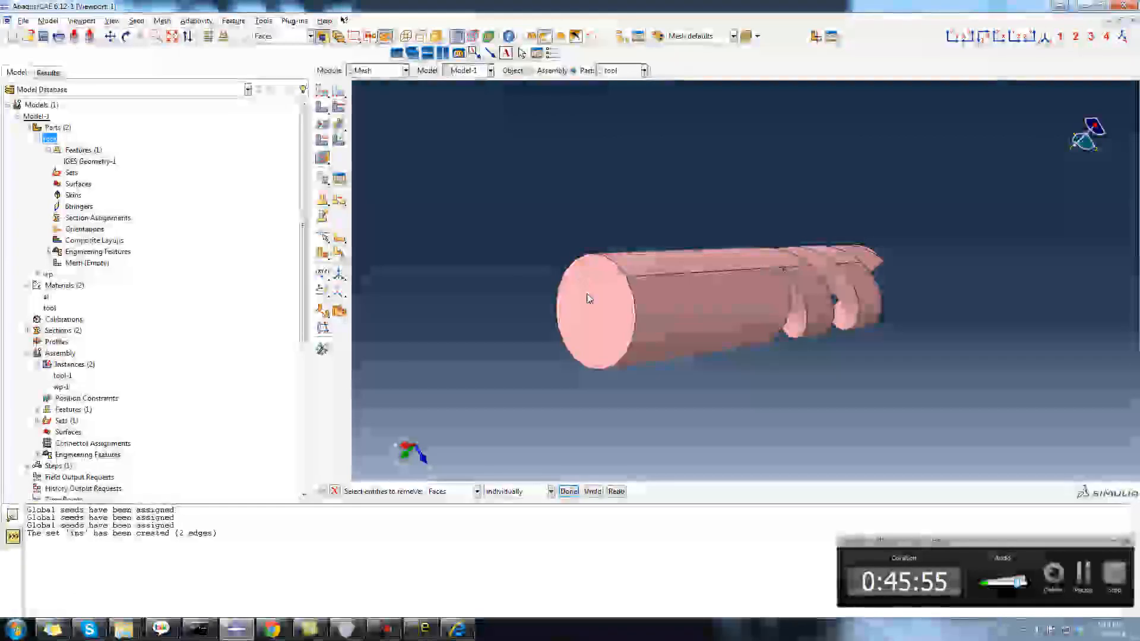
pyautogui.click(568, 491)
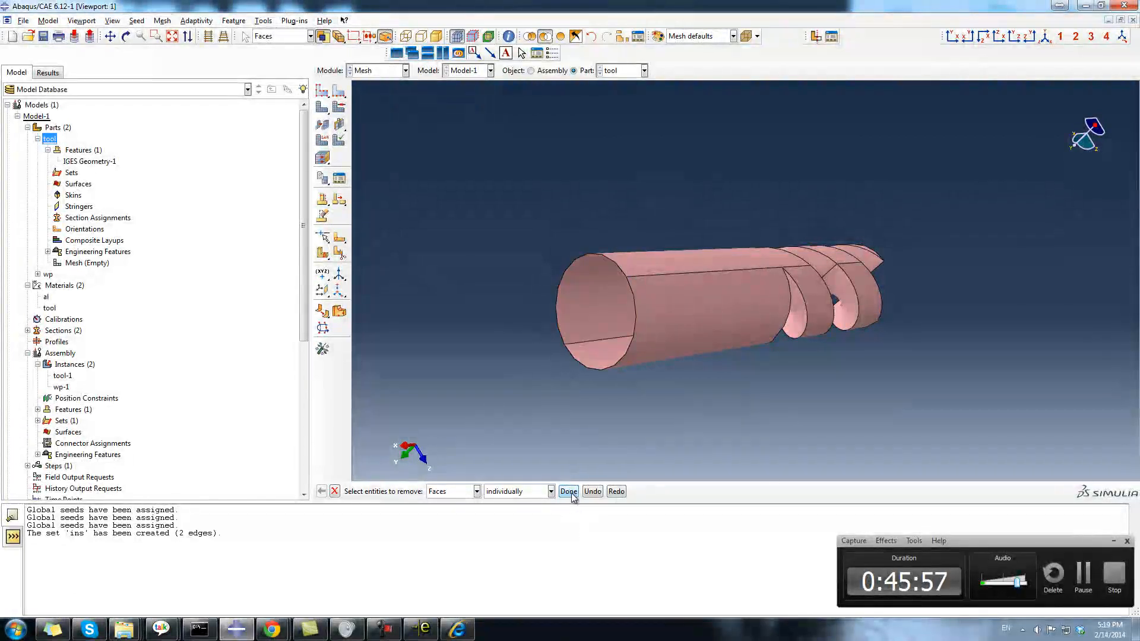
pyautogui.keyDown('ctrl'); pyautogui.keyDown('alt'); pyautogui.moveTo(613, 311); pyautogui.dragTo(737, 246); pyautogui.keyUp('alt'); pyautogui.keyUp('ctrl')
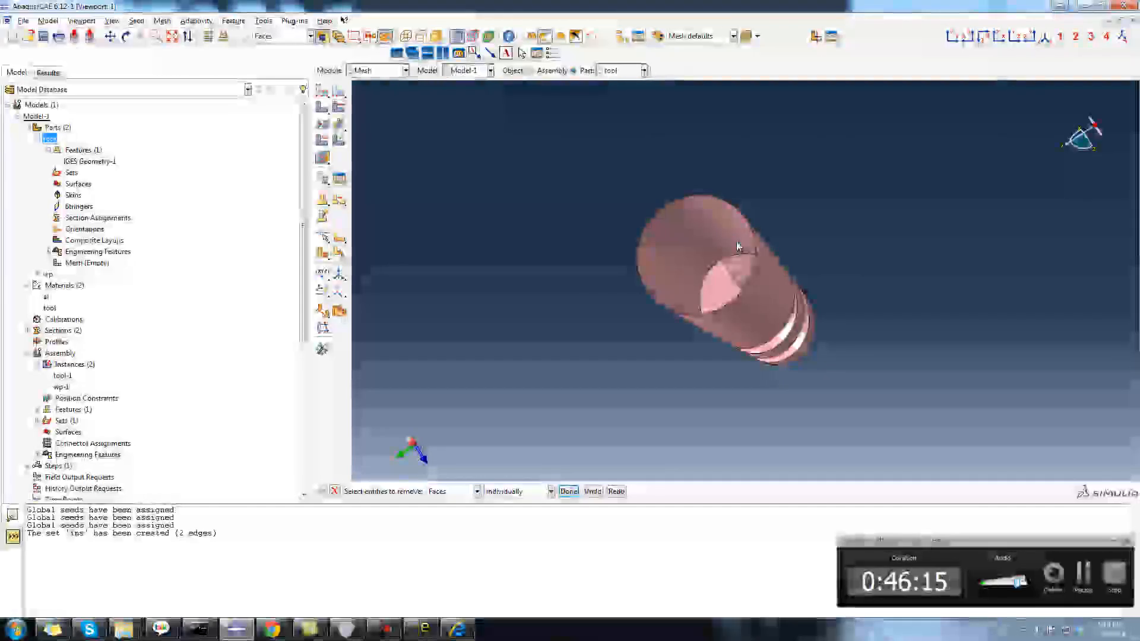
# Step: Restore the tool's full display, isolate the circular end face of its shank, and examine that face and the whole tool
pyautogui.keyDown('ctrl'); pyautogui.keyDown('alt'); pyautogui.moveTo(773, 247); pyautogui.dragTo(698, 241); pyautogui.keyUp('alt'); pyautogui.keyUp('ctrl')
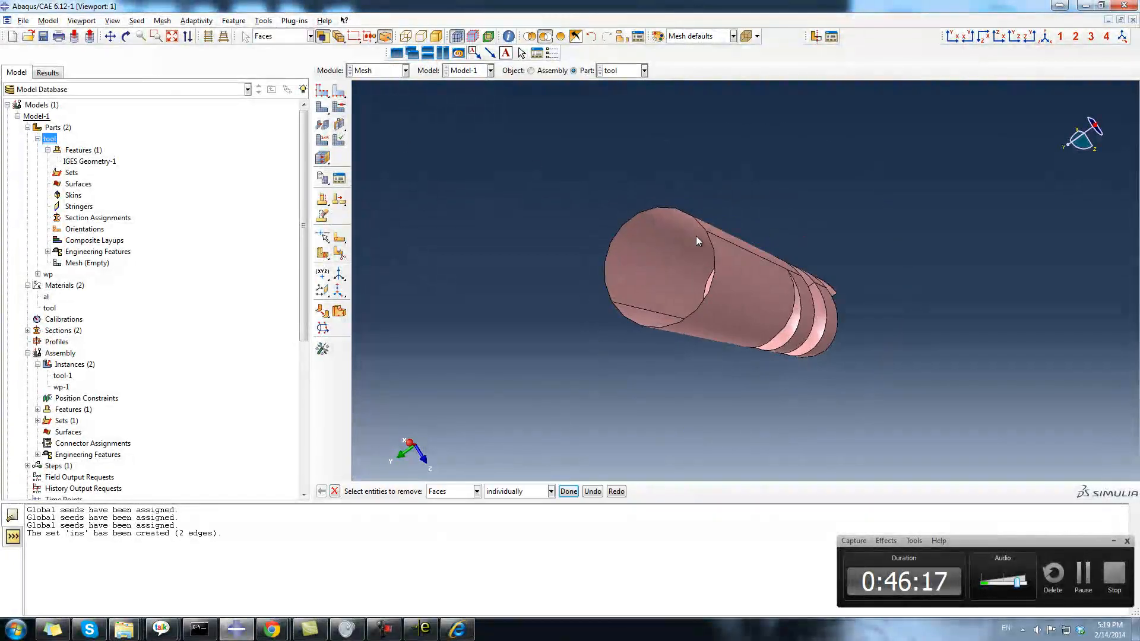
pyautogui.click(560, 37)
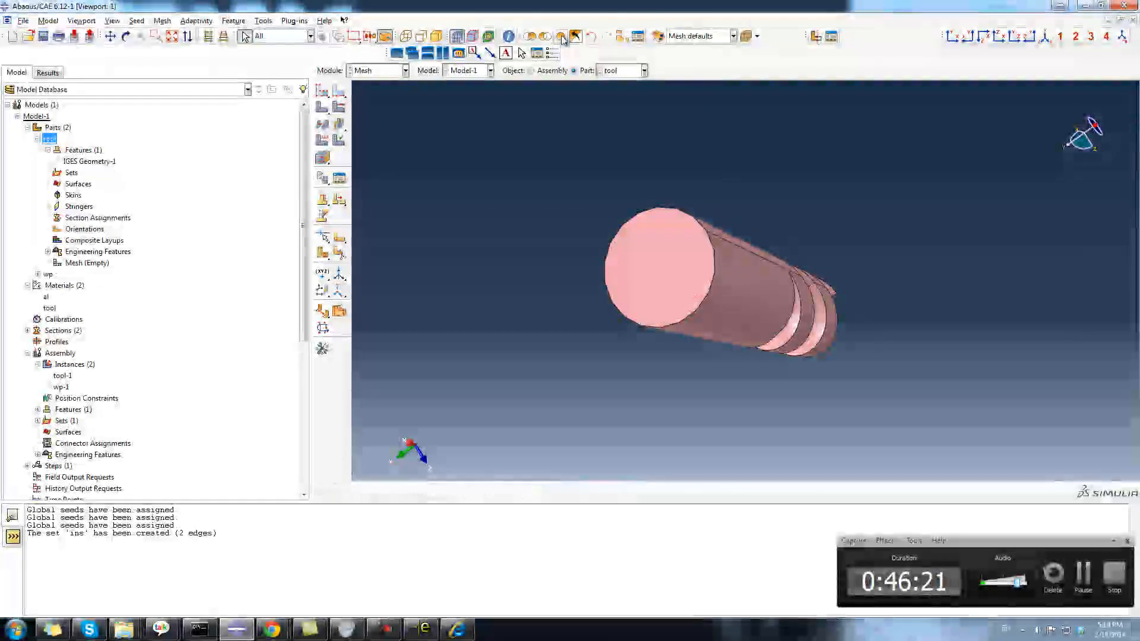
pyautogui.click(532, 38)
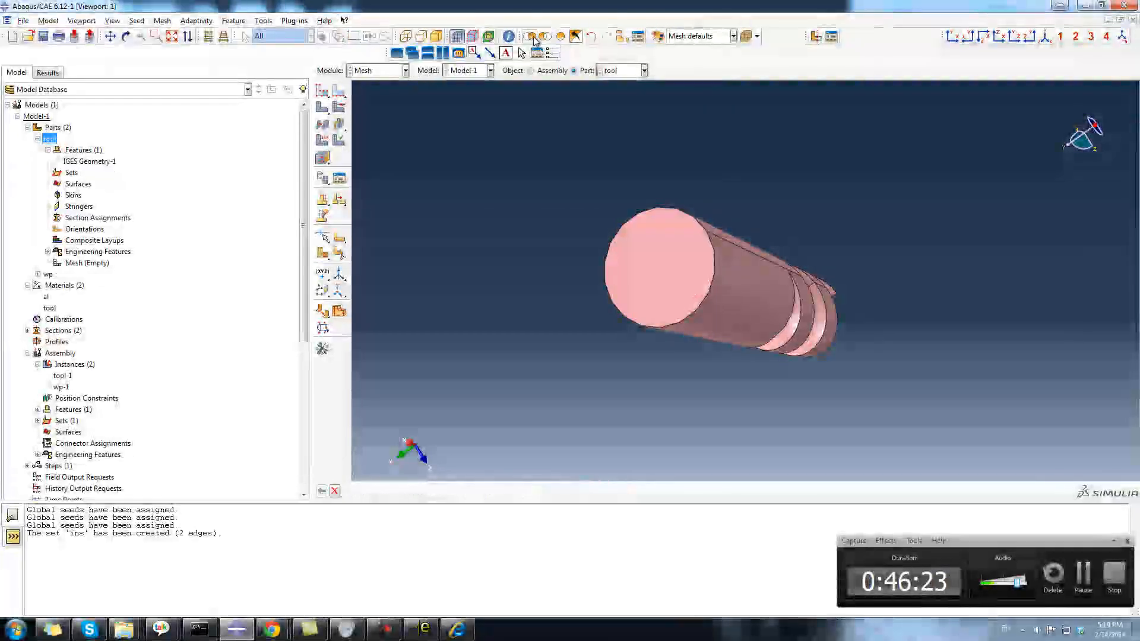
pyautogui.click(639, 247)
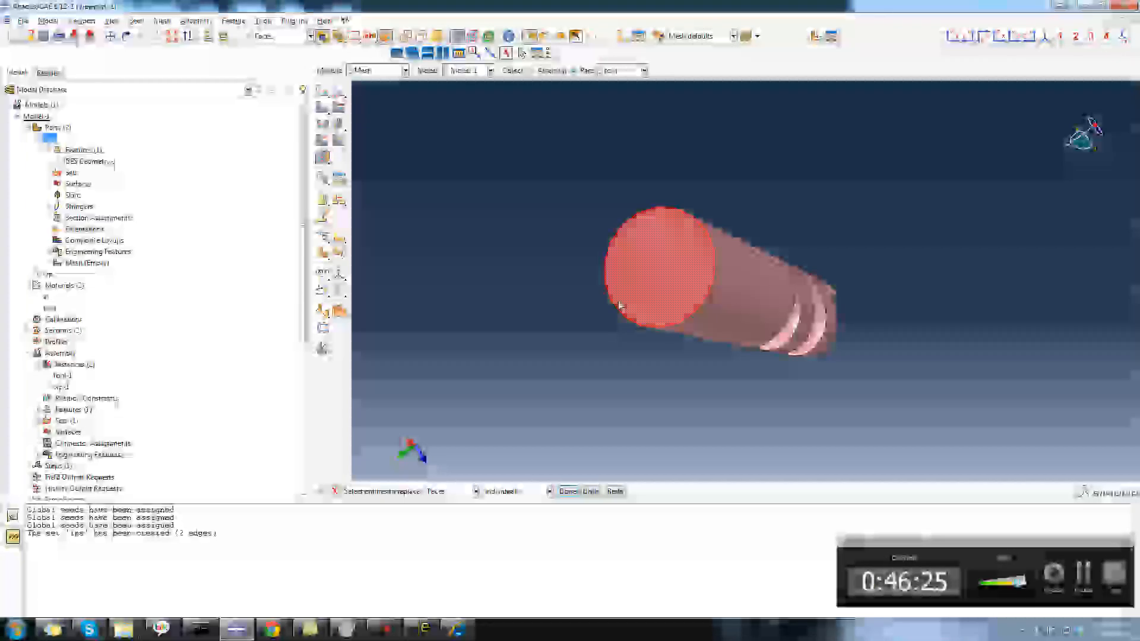
pyautogui.click(567, 491)
pyautogui.keyDown('ctrl'); pyautogui.keyDown('alt'); pyautogui.moveTo(704, 349); pyautogui.dragTo(668, 170); pyautogui.keyUp('alt'); pyautogui.keyUp('ctrl')
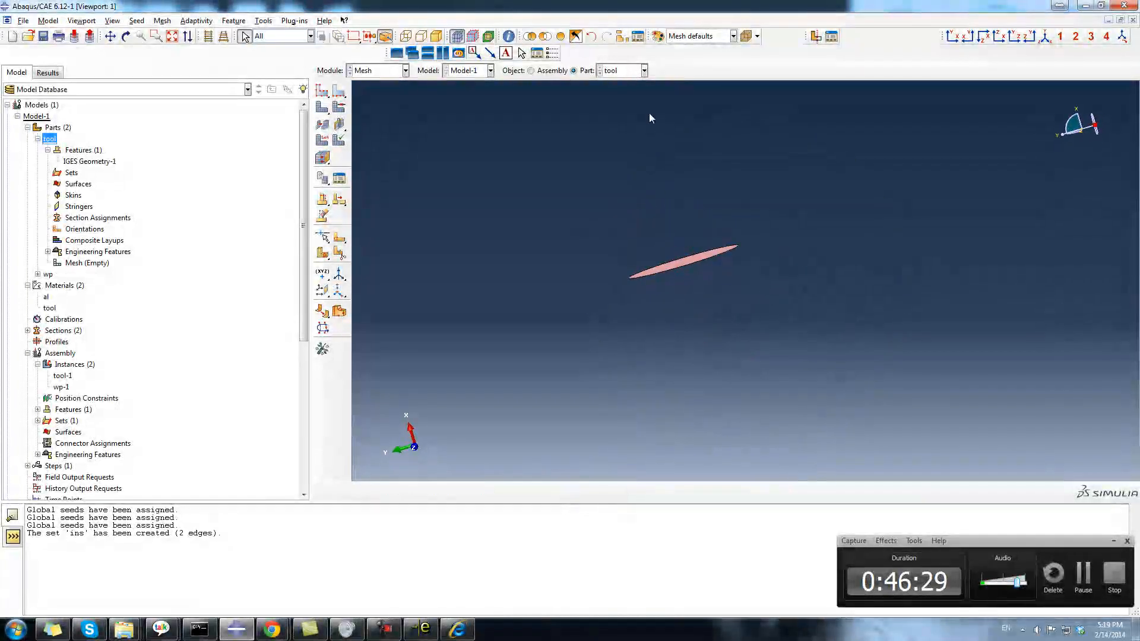
pyautogui.keyDown('ctrl'); pyautogui.keyDown('alt'); pyautogui.moveTo(632, 309); pyautogui.dragTo(718, 358); pyautogui.keyUp('alt'); pyautogui.keyUp('ctrl')
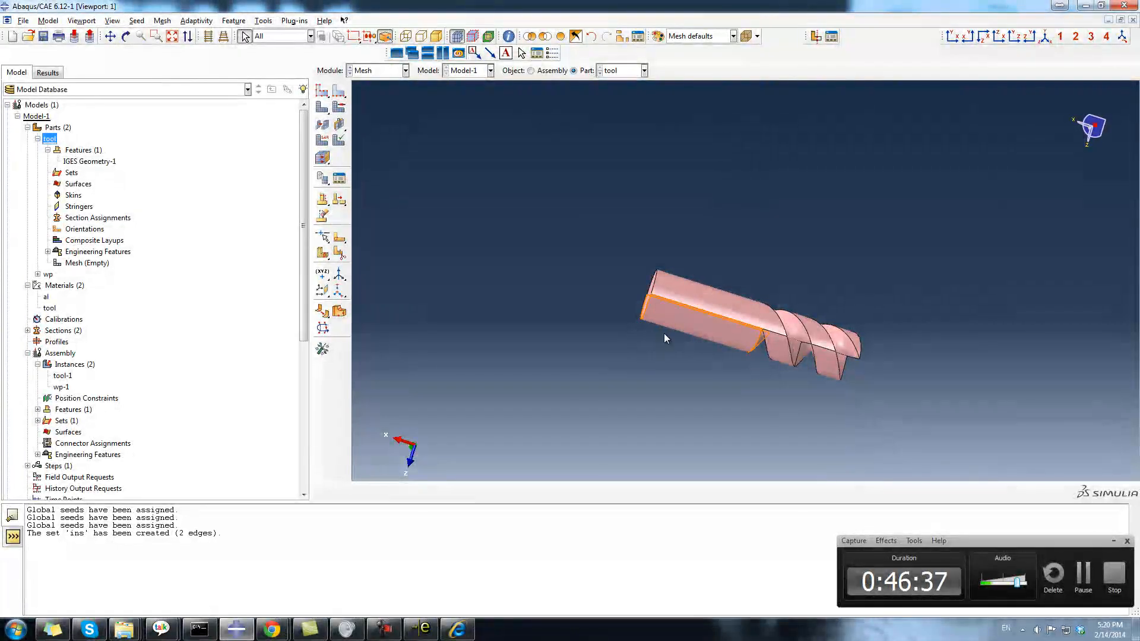
pyautogui.click(1132, 19)
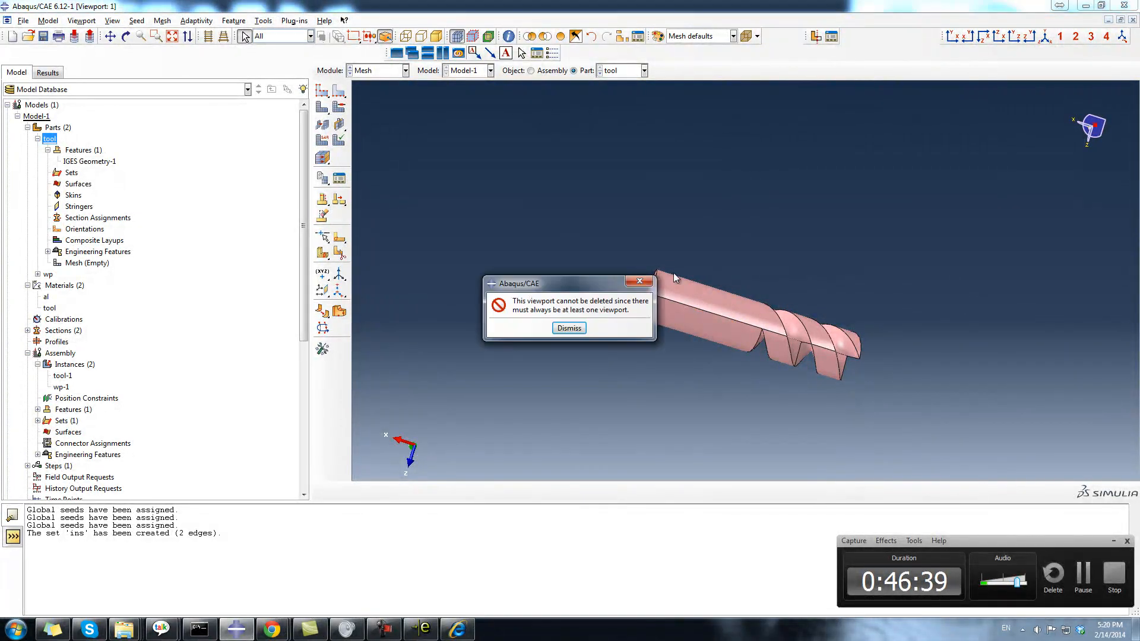
pyautogui.click(568, 328)
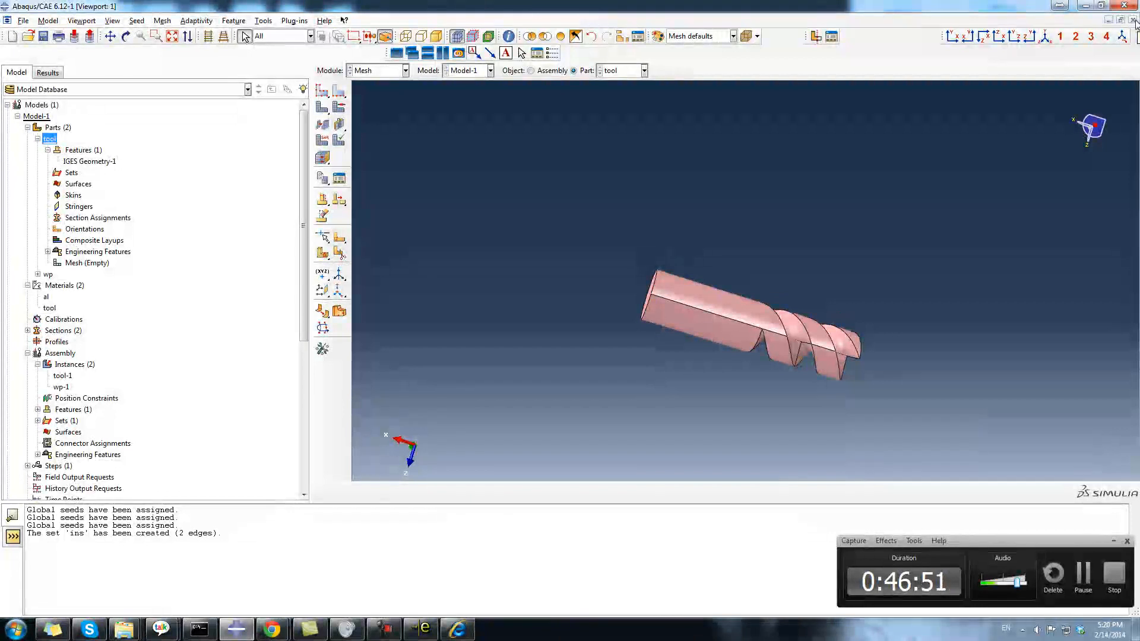
pyautogui.click(1133, 21)
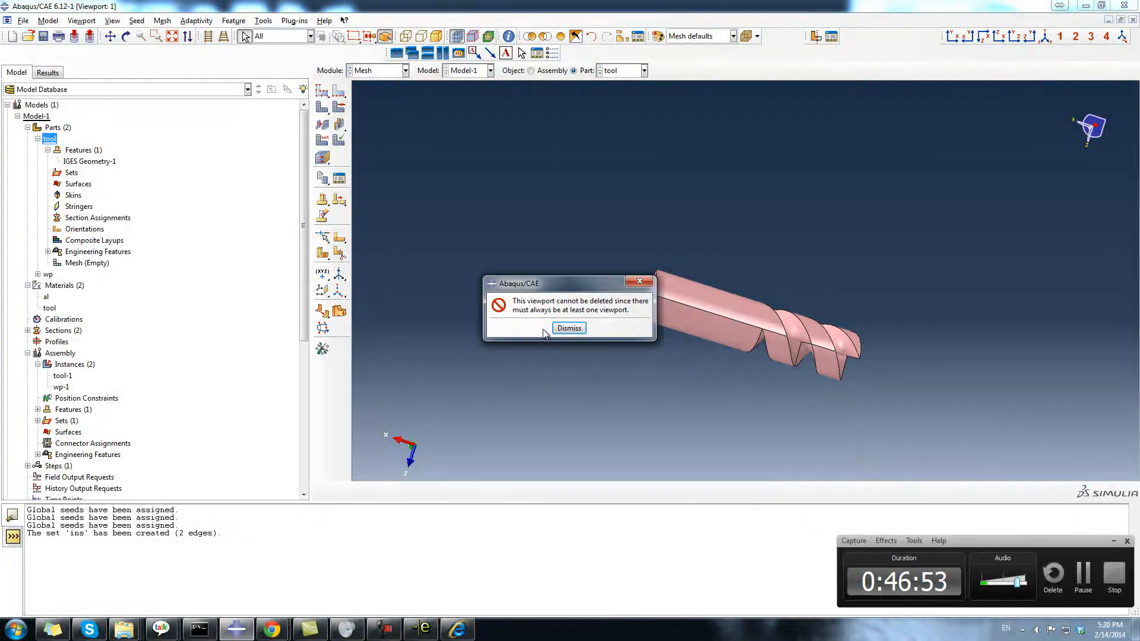
pyautogui.click(568, 328)
pyautogui.click(1123, 5)
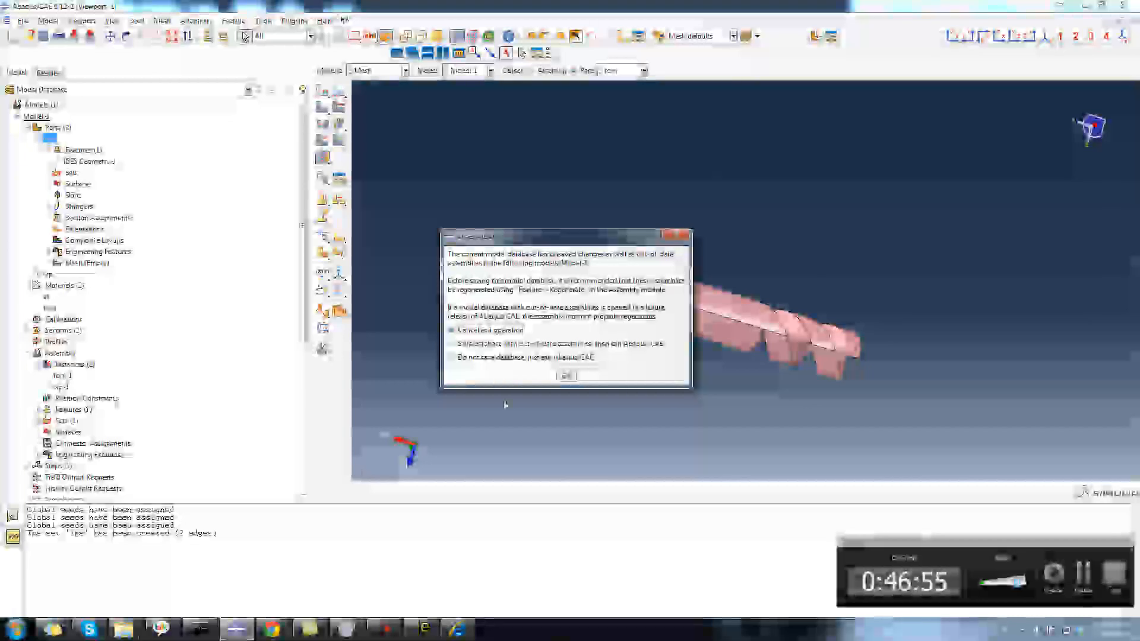
pyautogui.click(567, 376)
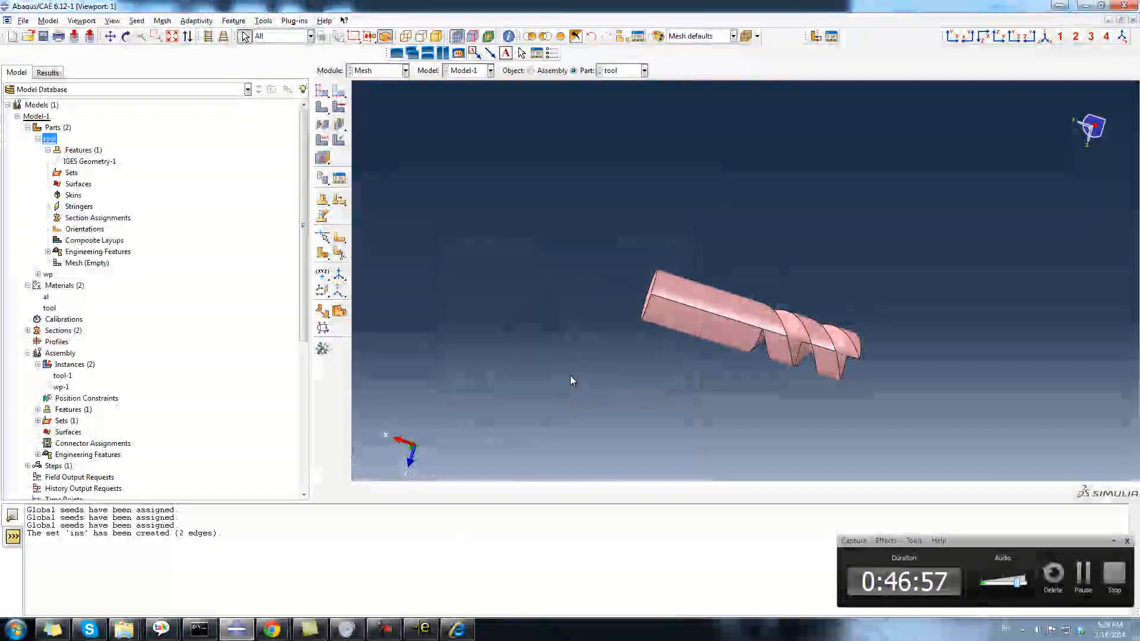
# Step: Launch a new Abaqus CAE session, cancel the Windows Explorer error check, and choose not to recover changes from the crash recovery file
pyautogui.press('super')
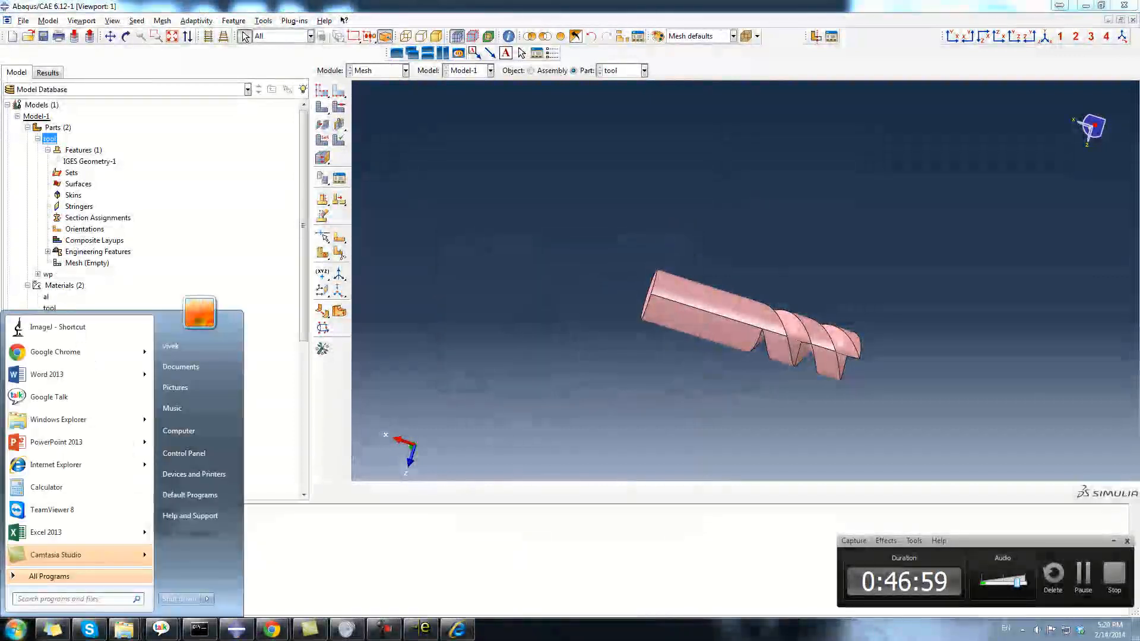
pyautogui.write('aba')
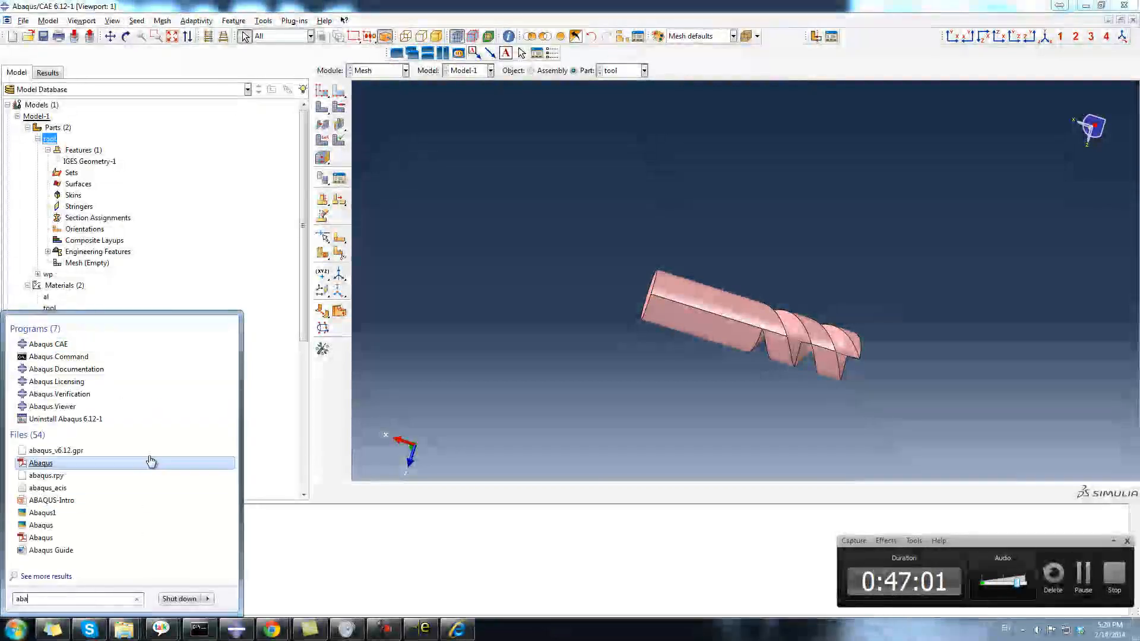
pyautogui.click(48, 345)
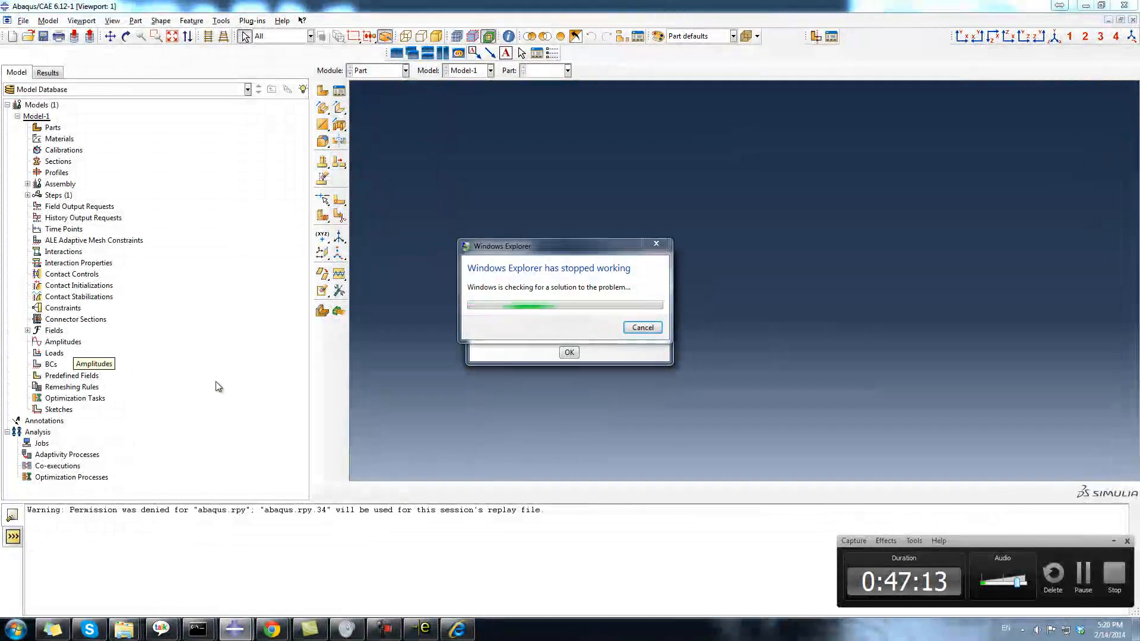
pyautogui.click(622, 328)
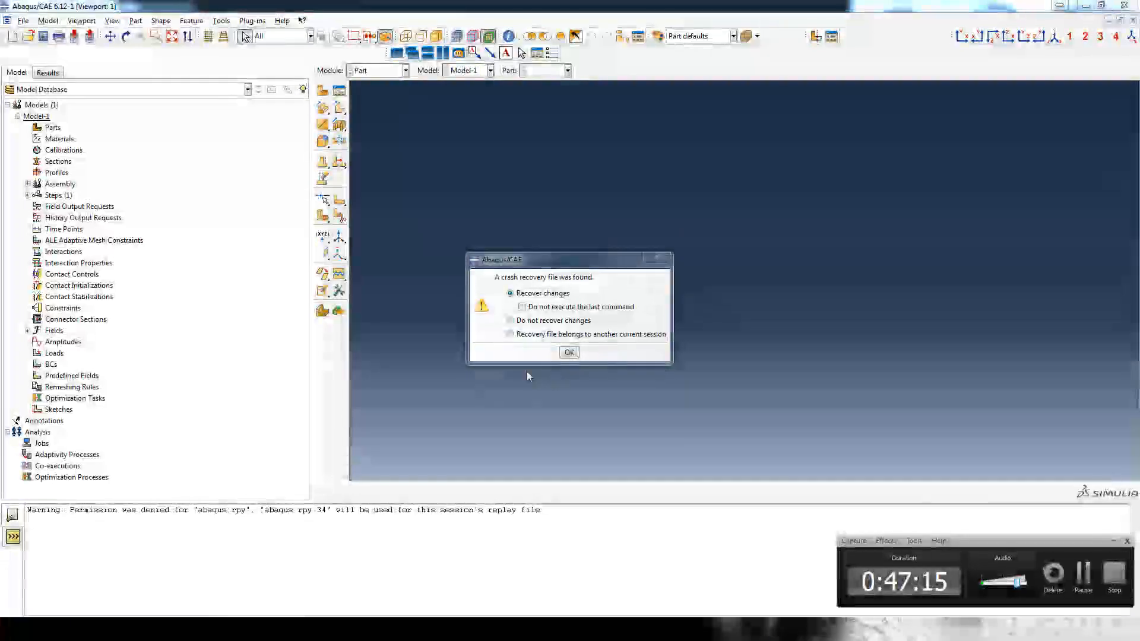
pyautogui.click(512, 320)
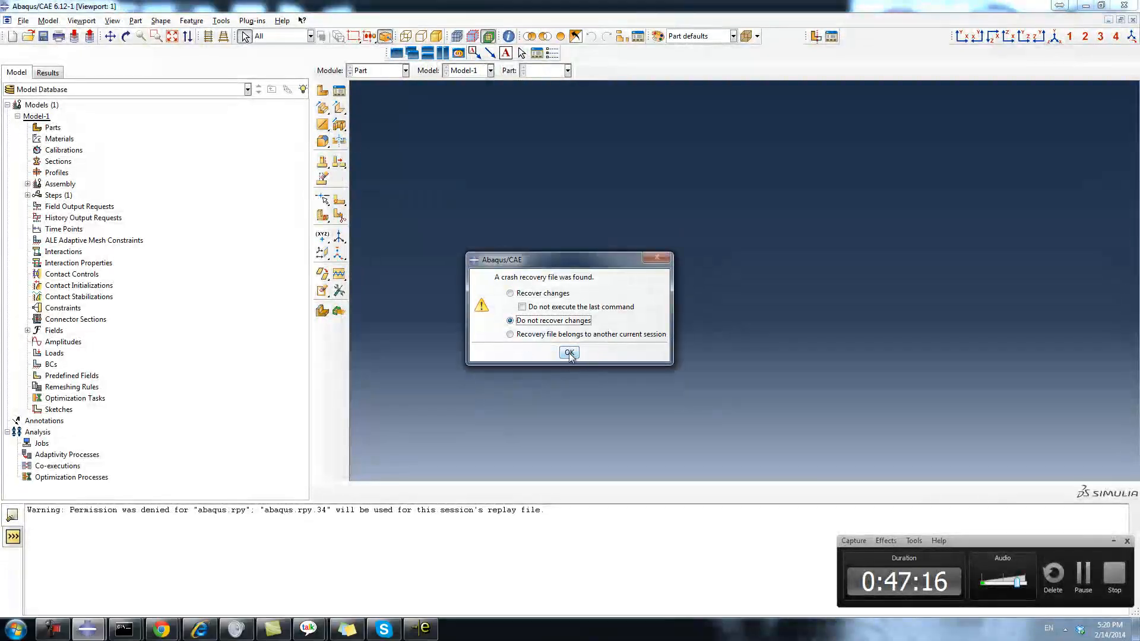
pyautogui.click(561, 352)
pyautogui.click(888, 175)
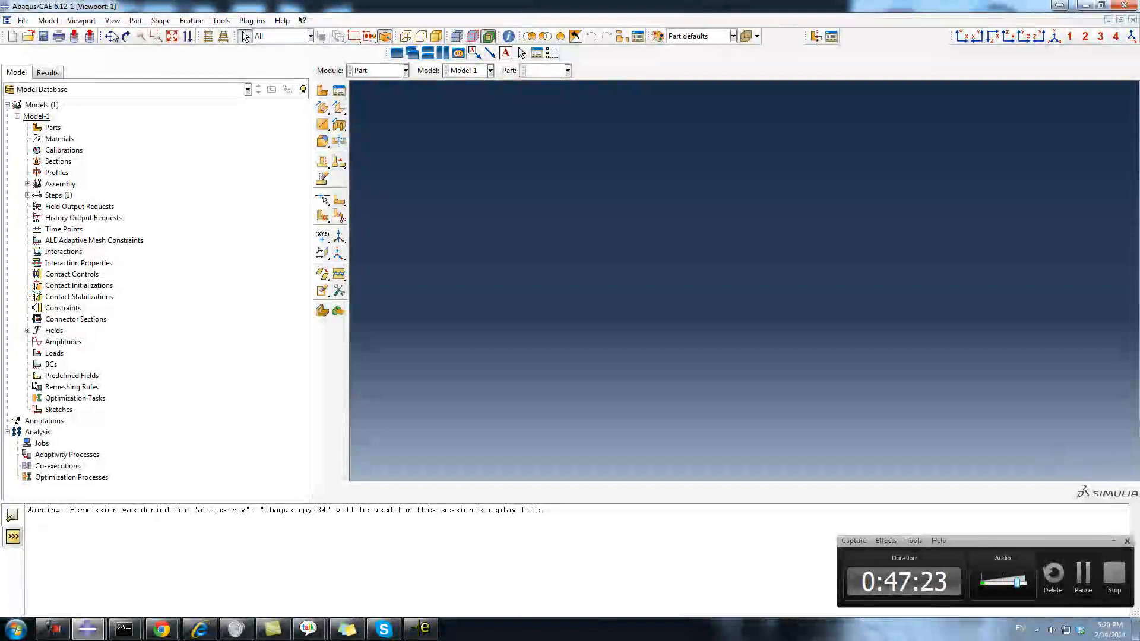
# Step: Set the work directory to D:/Abaqus_temp/July
pyautogui.click(23, 21)
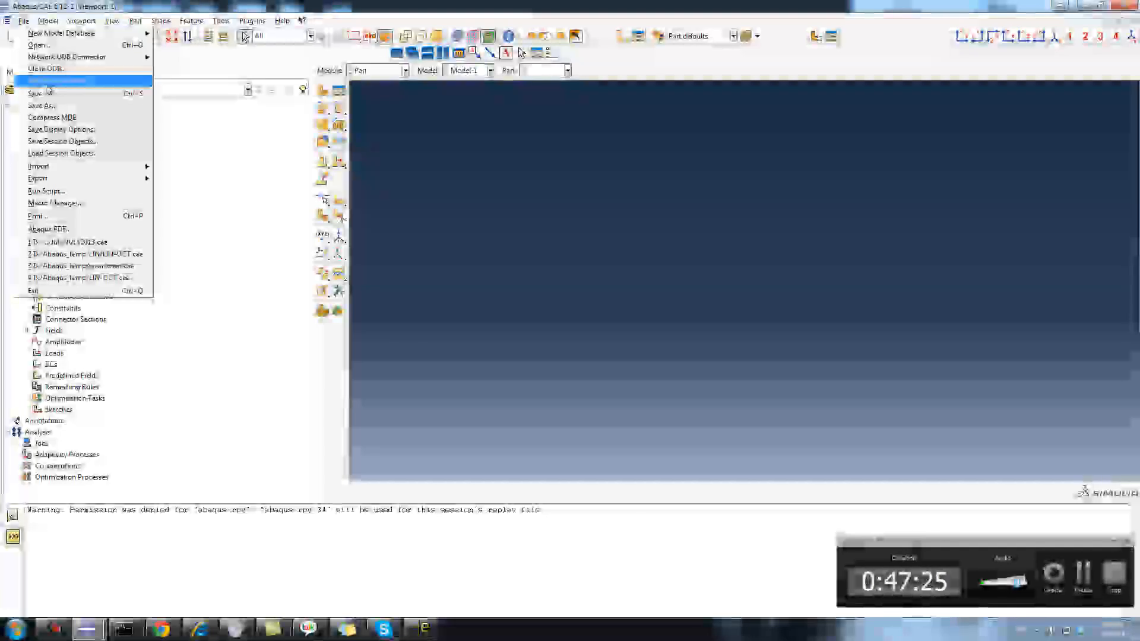
pyautogui.click(59, 80)
pyautogui.click(778, 303)
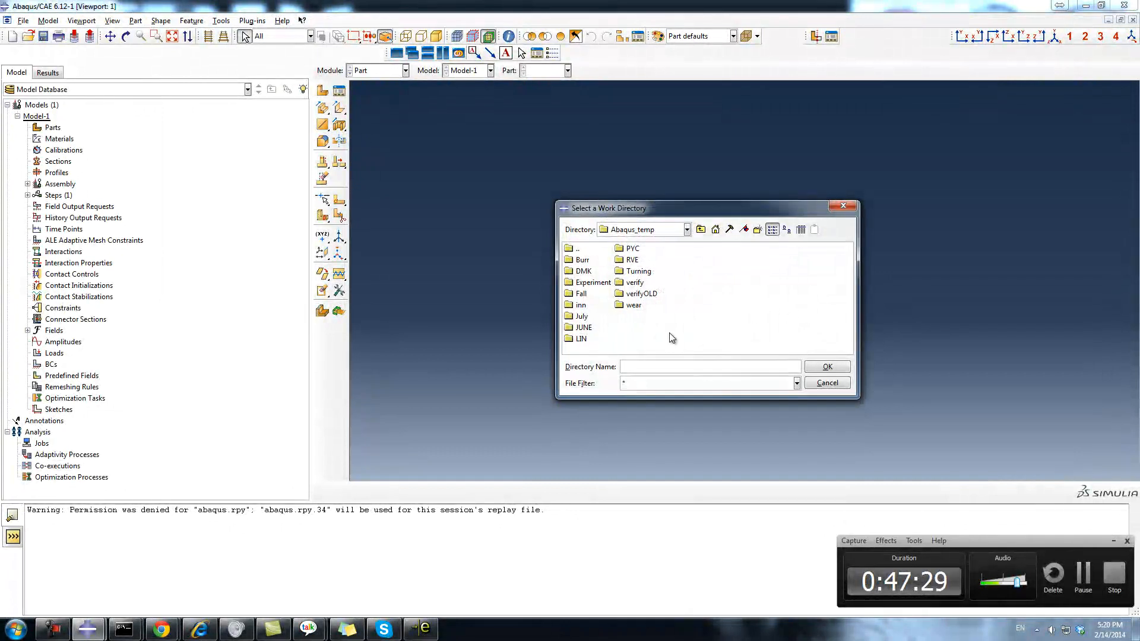
pyautogui.click(581, 316)
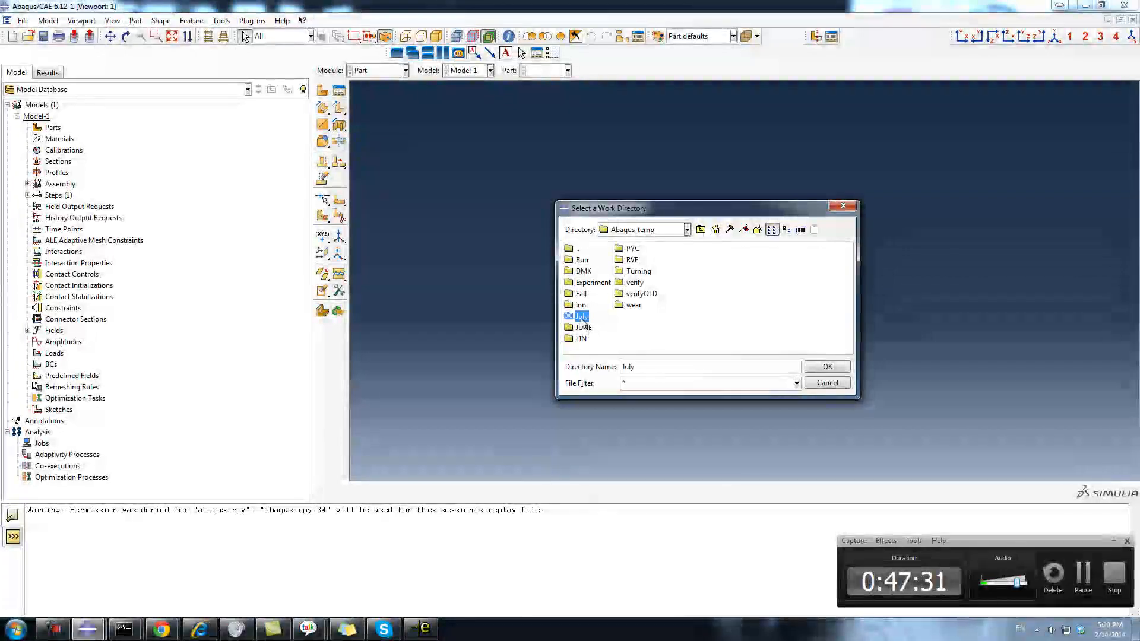
pyautogui.click(826, 368)
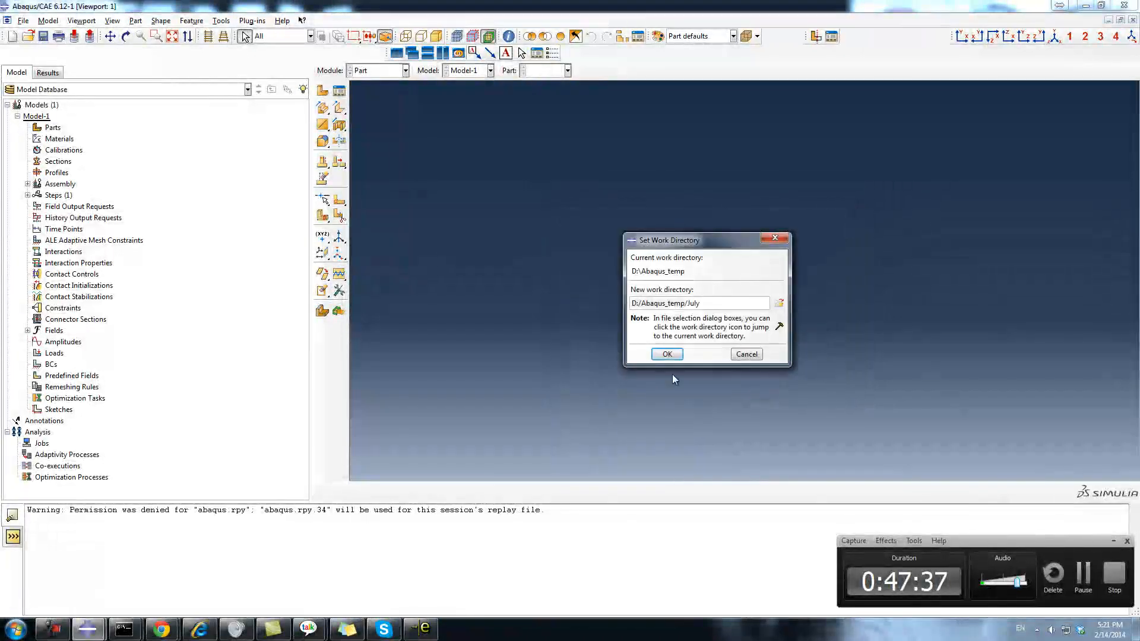
pyautogui.click(669, 355)
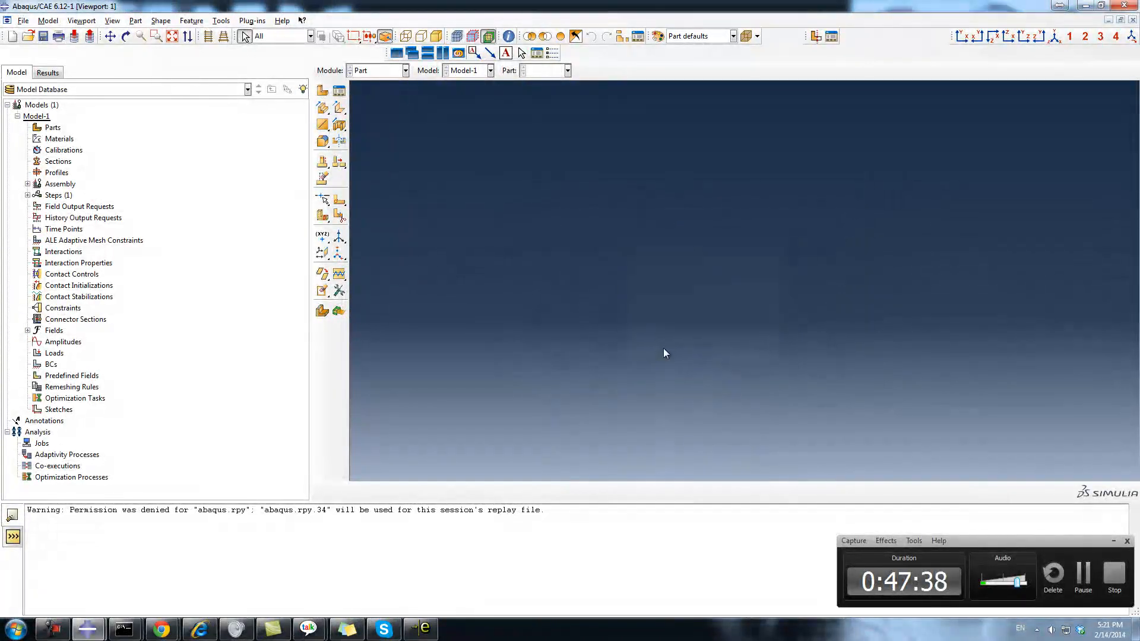
# Step: Open the model database JULY2013.cae from the July folder
pyautogui.click(28, 37)
pyautogui.click(602, 260)
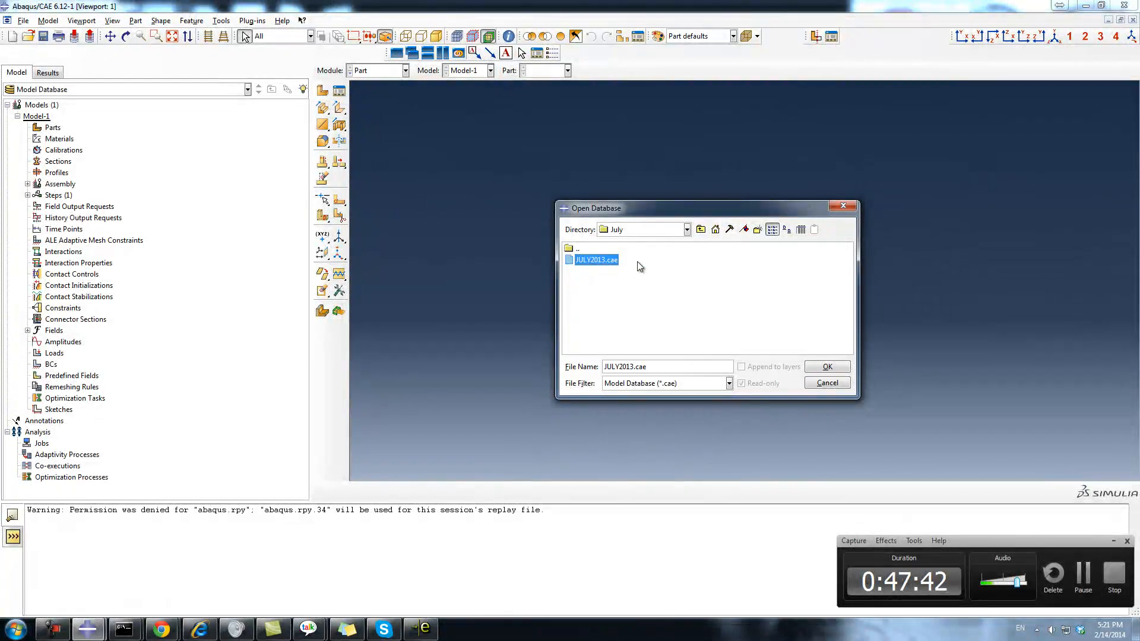
pyautogui.click(827, 366)
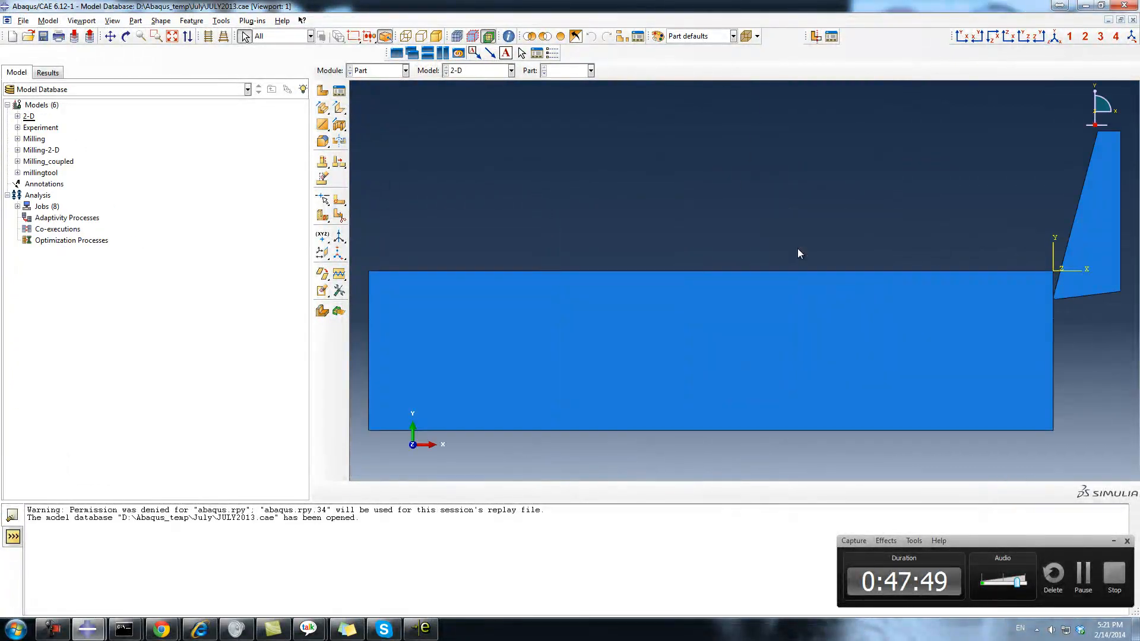
# Step: Go through the Experiment, Milling, Milling-2-D, Milling_coupled and millingtool models in the model tree
pyautogui.click(40, 130)
pyautogui.click(36, 142)
pyautogui.click(39, 151)
pyautogui.click(58, 163)
pyautogui.click(45, 173)
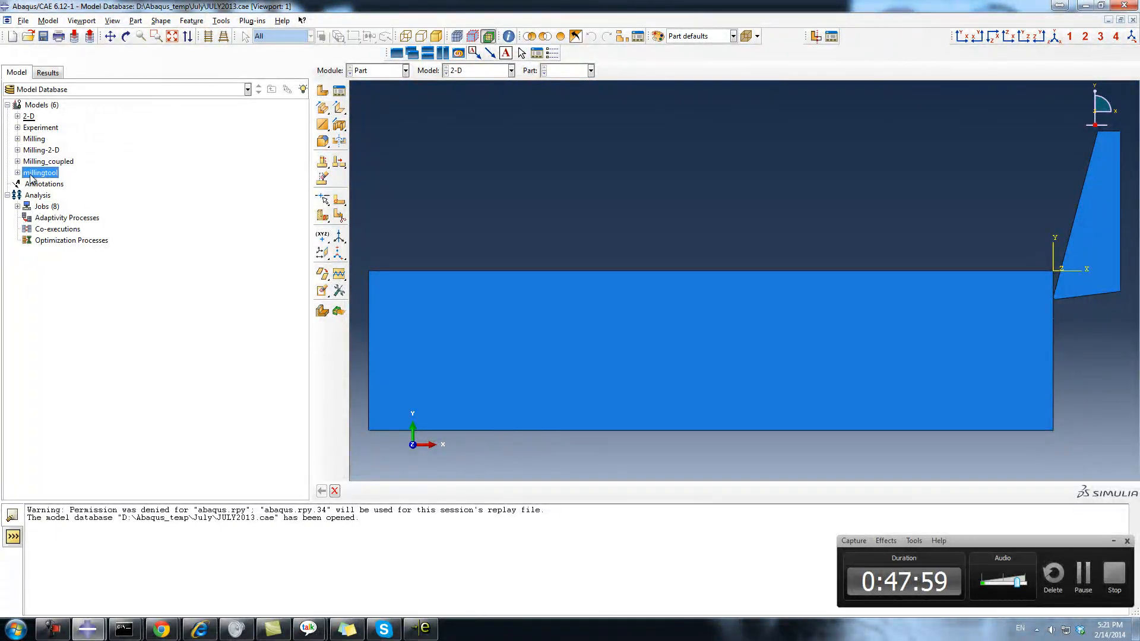
# Step: Expand the parts of the Milling_coupled model and display its work part to view the curved strip
pyautogui.click(18, 162)
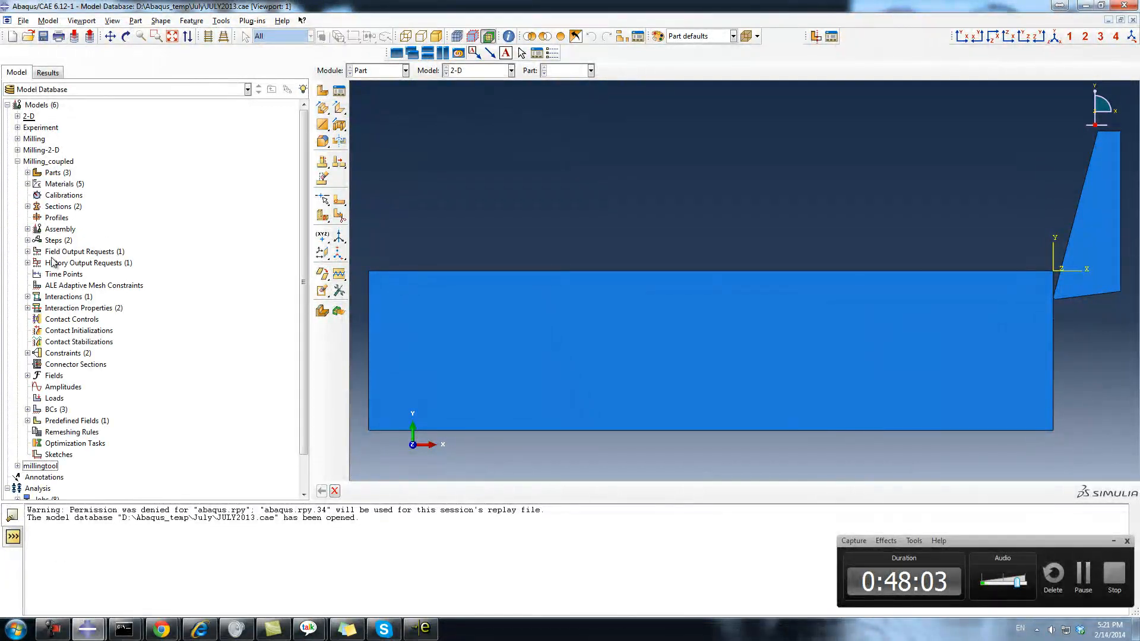
pyautogui.click(27, 173)
pyautogui.click(50, 184)
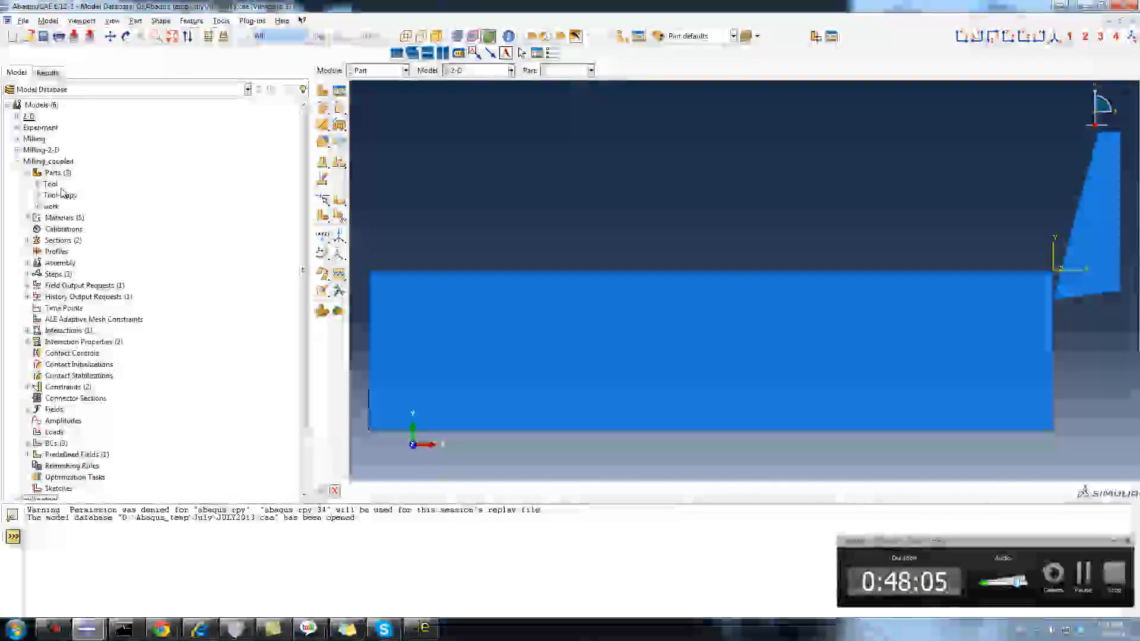
pyautogui.click(71, 196)
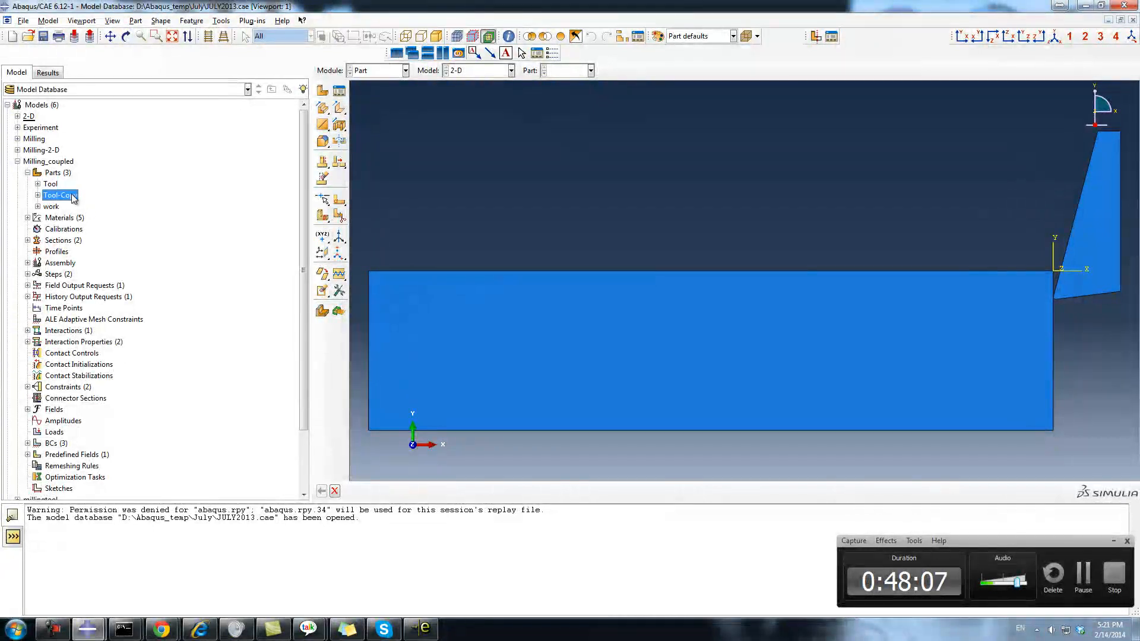
pyautogui.click(50, 207)
pyautogui.doubleClick(51, 207)
pyautogui.keyDown('ctrl'); pyautogui.keyDown('alt'); pyautogui.moveTo(675, 254); pyautogui.dragTo(765, 275); pyautogui.keyUp('alt'); pyautogui.keyUp('ctrl')
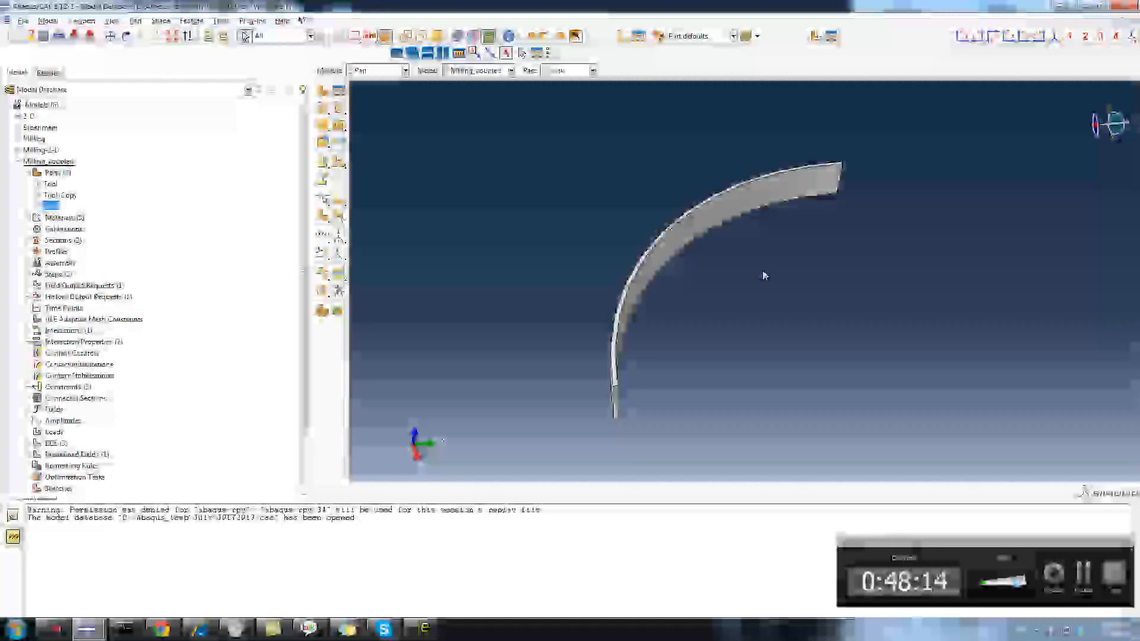
# Step: Expand the work part's features and sets, and highlight Solid extrude-1 and the fix set to examine their geometry
pyautogui.click(37, 207)
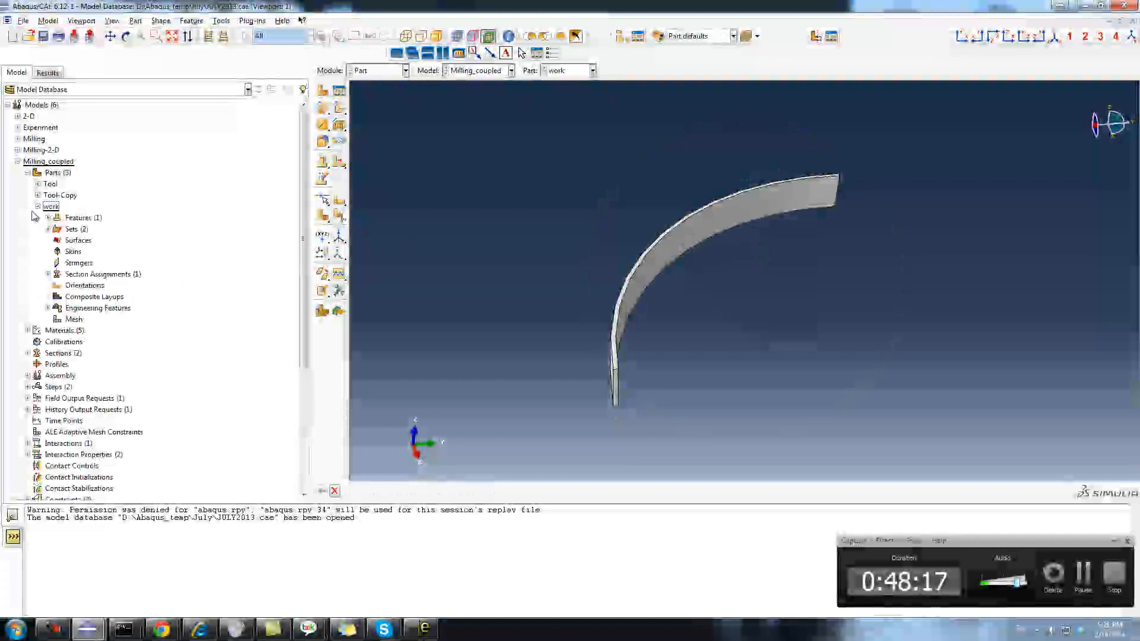
pyautogui.click(48, 217)
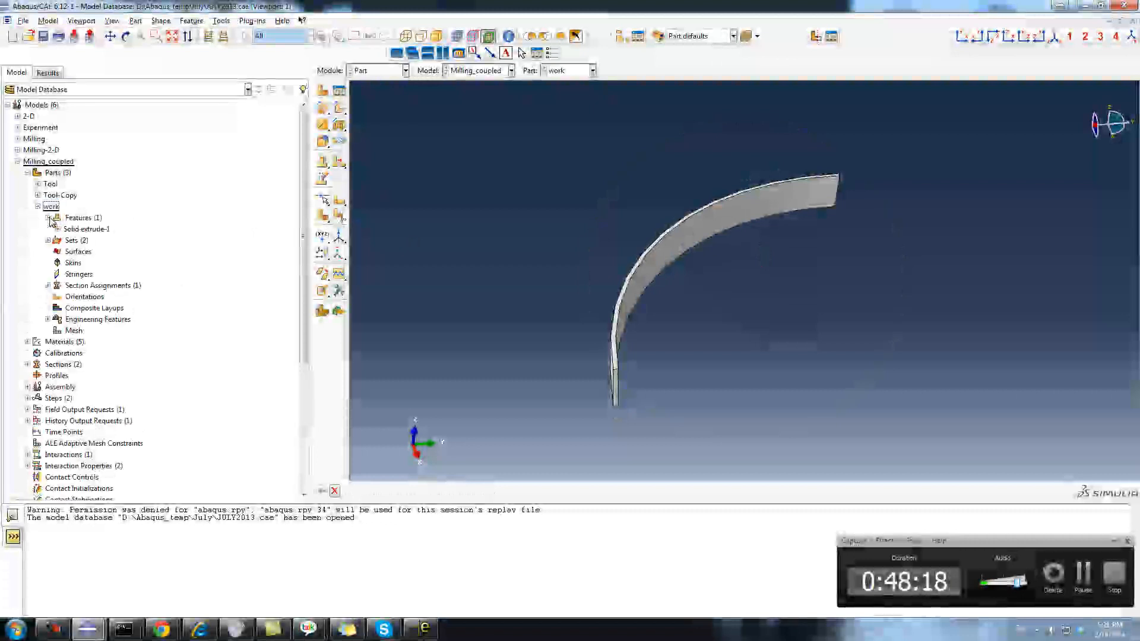
pyautogui.click(83, 229)
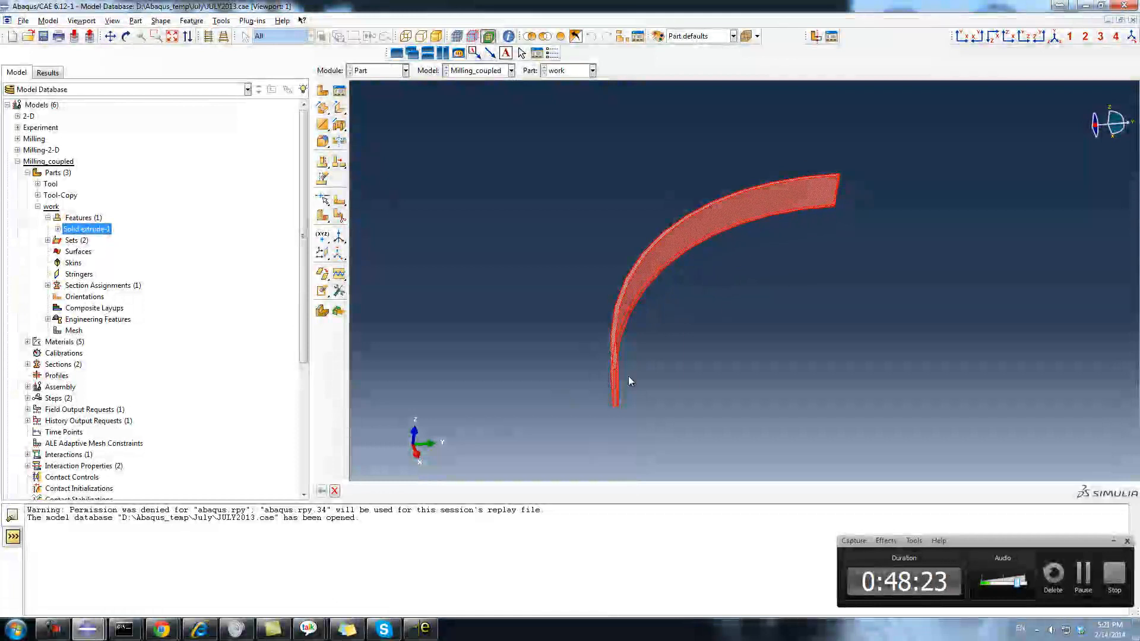
pyautogui.click(47, 241)
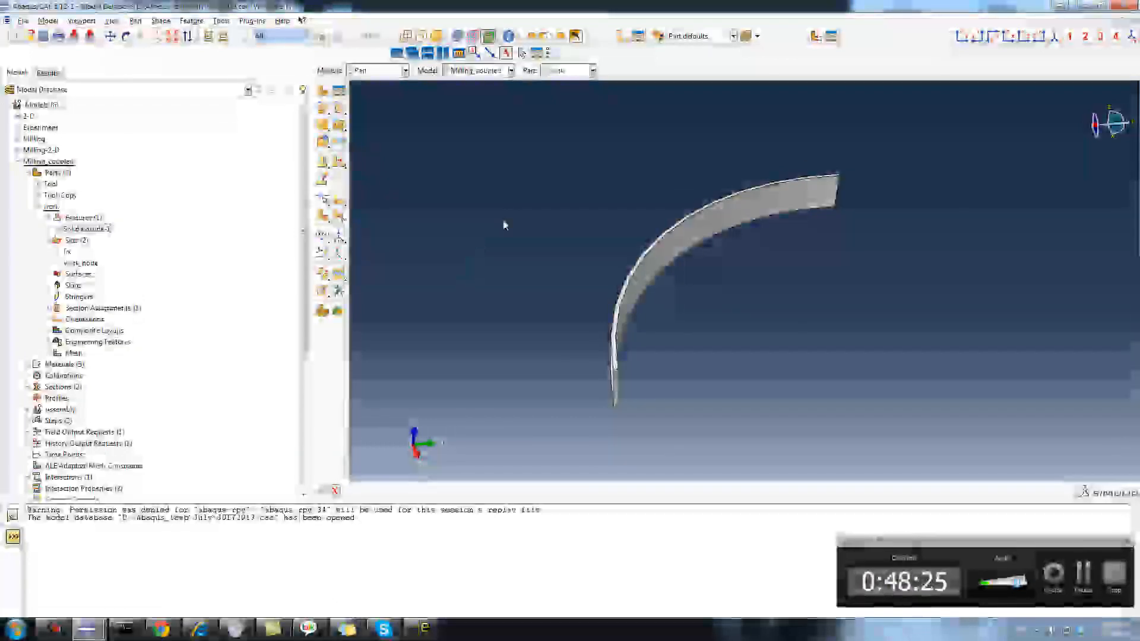
pyautogui.click(66, 251)
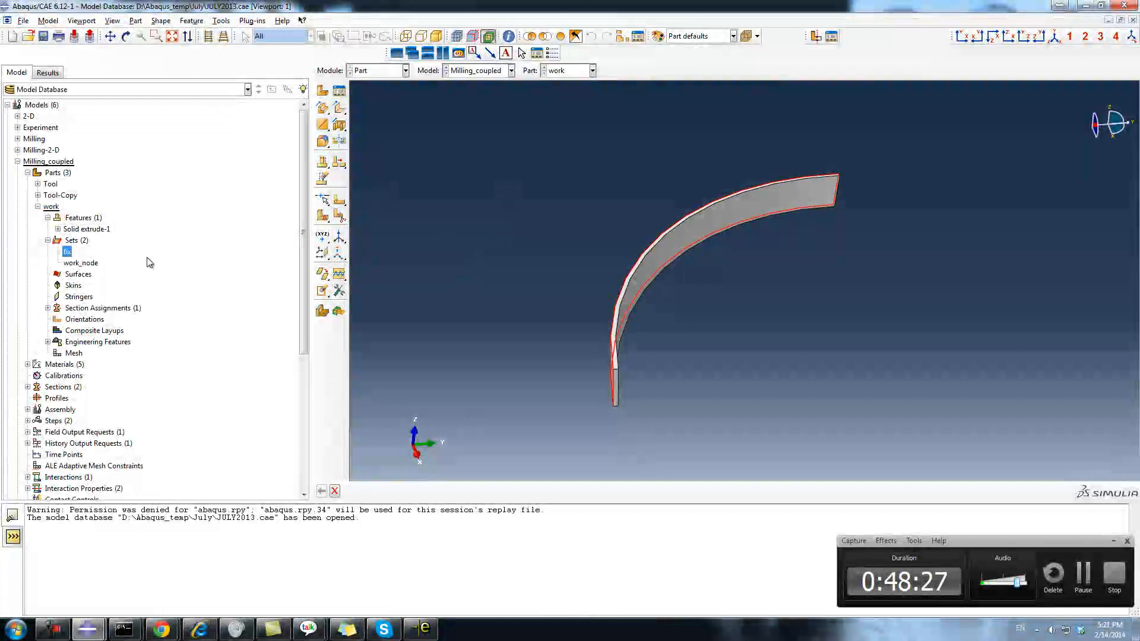
pyautogui.keyDown('ctrl'); pyautogui.keyDown('alt'); pyautogui.moveTo(662, 301); pyautogui.dragTo(643, 318); pyautogui.keyUp('alt'); pyautogui.keyUp('ctrl')
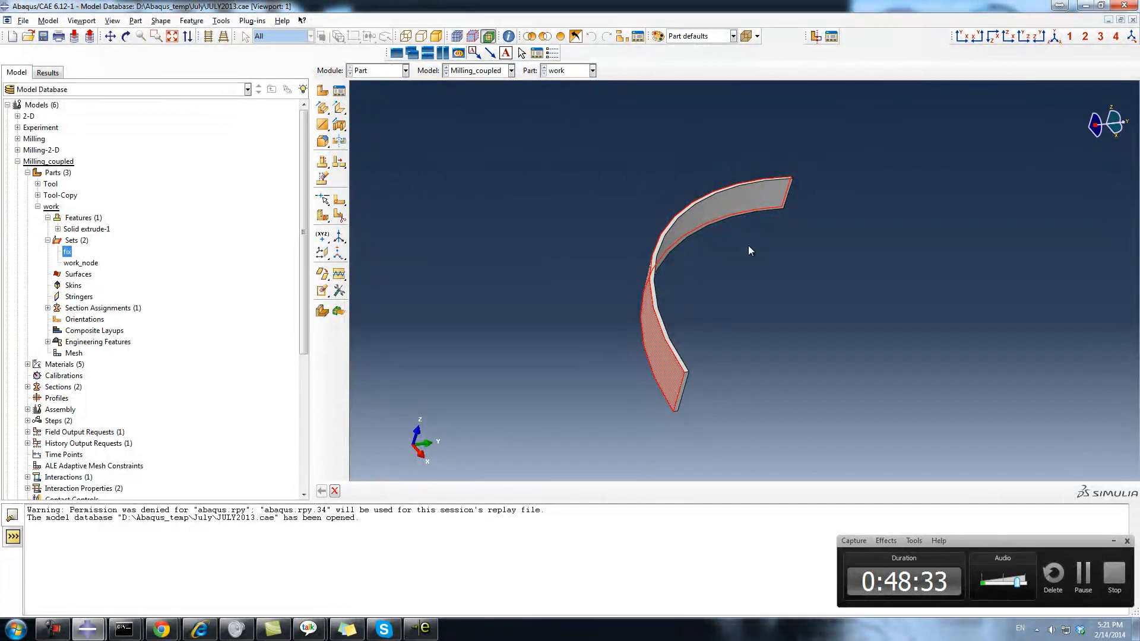
# Step: Highlight the work part's work_node set and examine its nodes from several angles, comparing it with the fix set
pyautogui.click(81, 263)
pyautogui.doubleClick(90, 267)
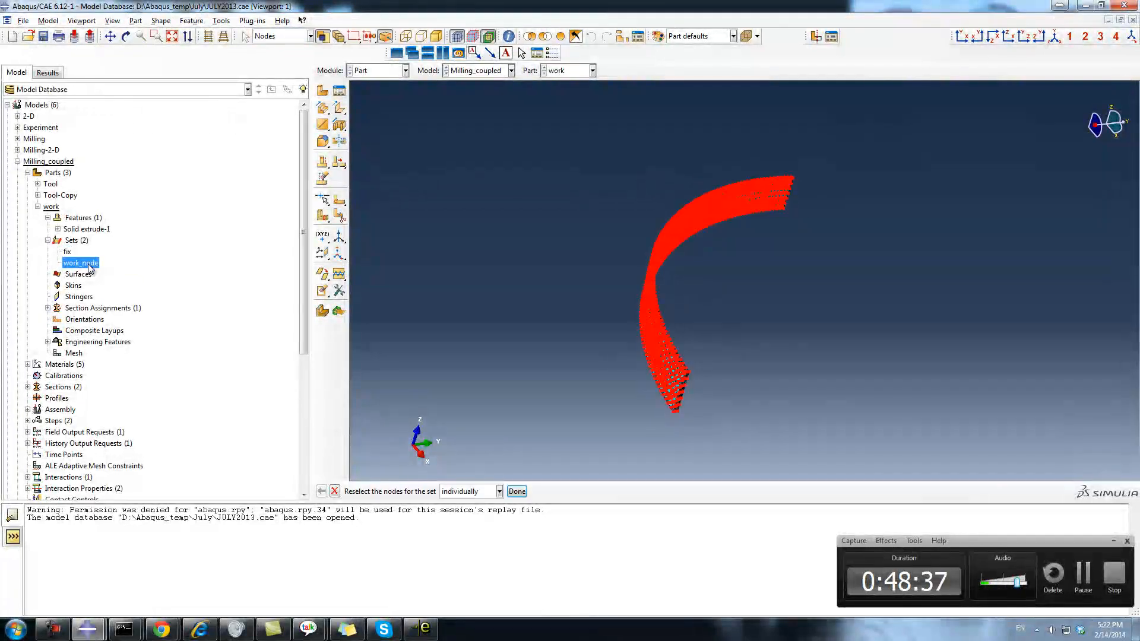
pyautogui.keyDown('ctrl'); pyautogui.keyDown('alt'); pyautogui.moveTo(580, 290); pyautogui.dragTo(739, 252); pyautogui.keyUp('alt'); pyautogui.keyUp('ctrl')
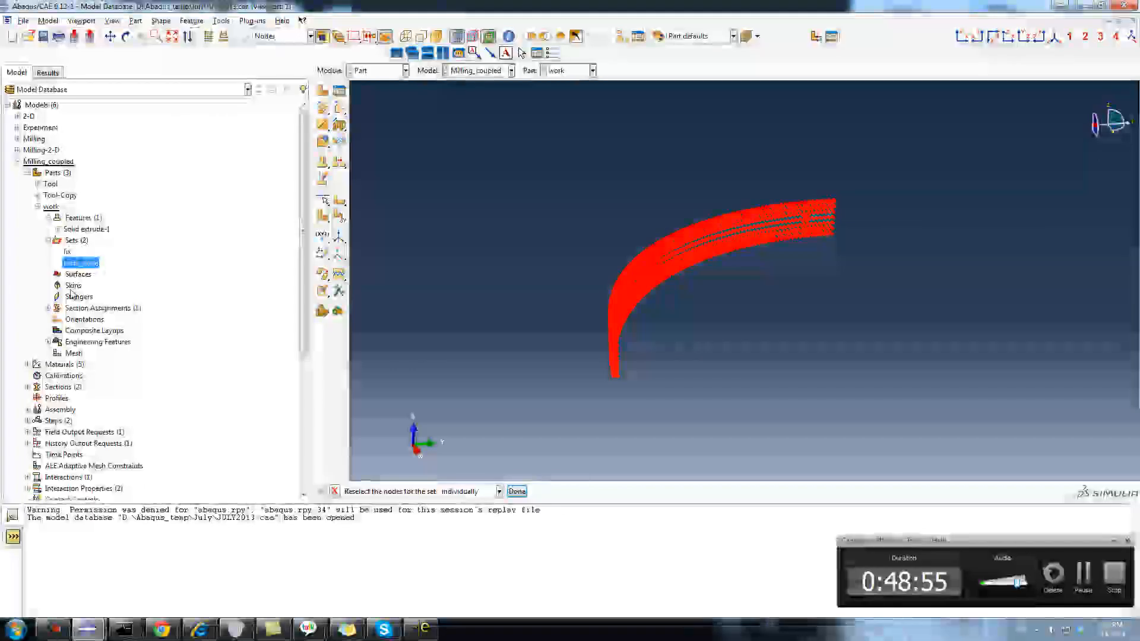
pyautogui.click(161, 276)
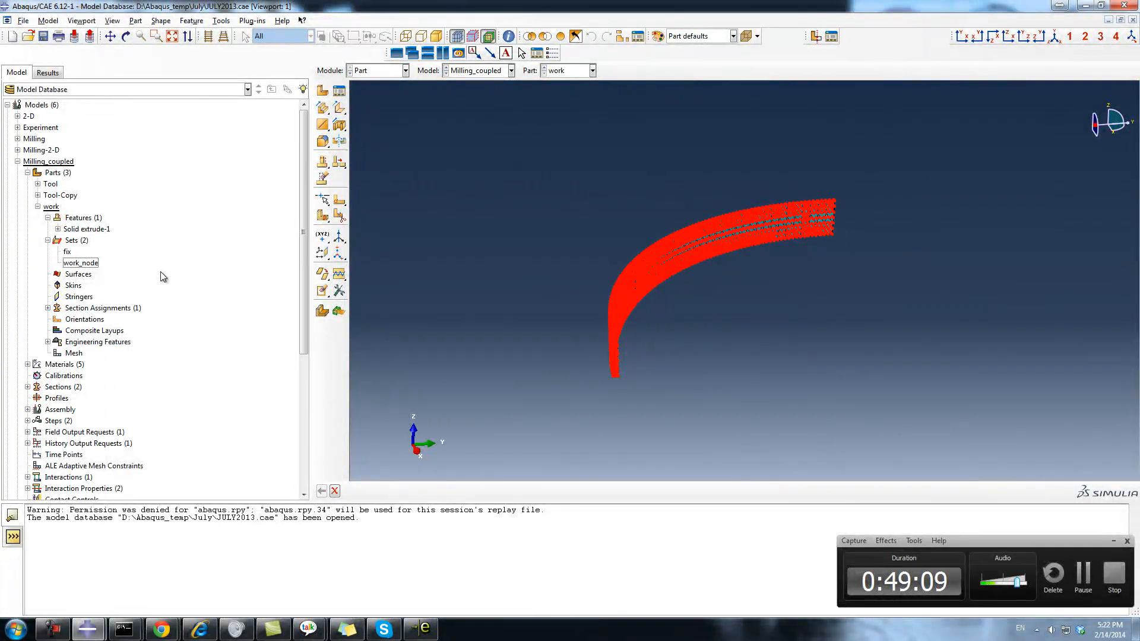
pyautogui.keyDown('ctrl'); pyautogui.keyDown('alt'); pyautogui.moveTo(699, 319); pyautogui.dragTo(741, 315); pyautogui.keyUp('alt'); pyautogui.keyUp('ctrl')
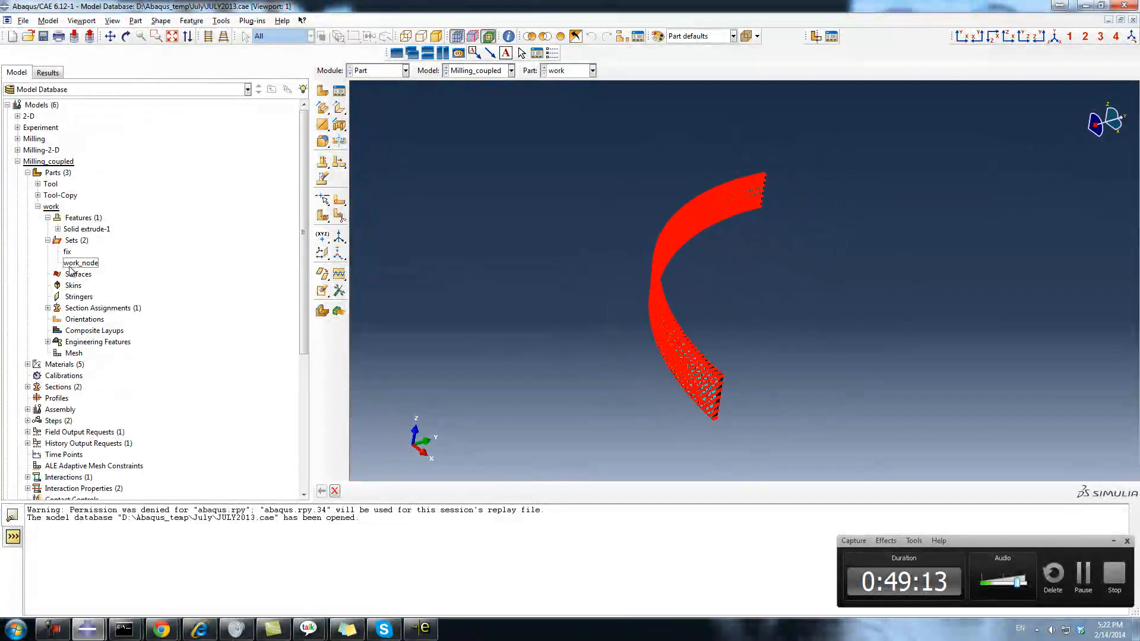
pyautogui.keyDown('ctrl'); pyautogui.keyDown('alt'); pyautogui.moveTo(764, 385); pyautogui.dragTo(632, 373); pyautogui.keyUp('alt'); pyautogui.keyUp('ctrl')
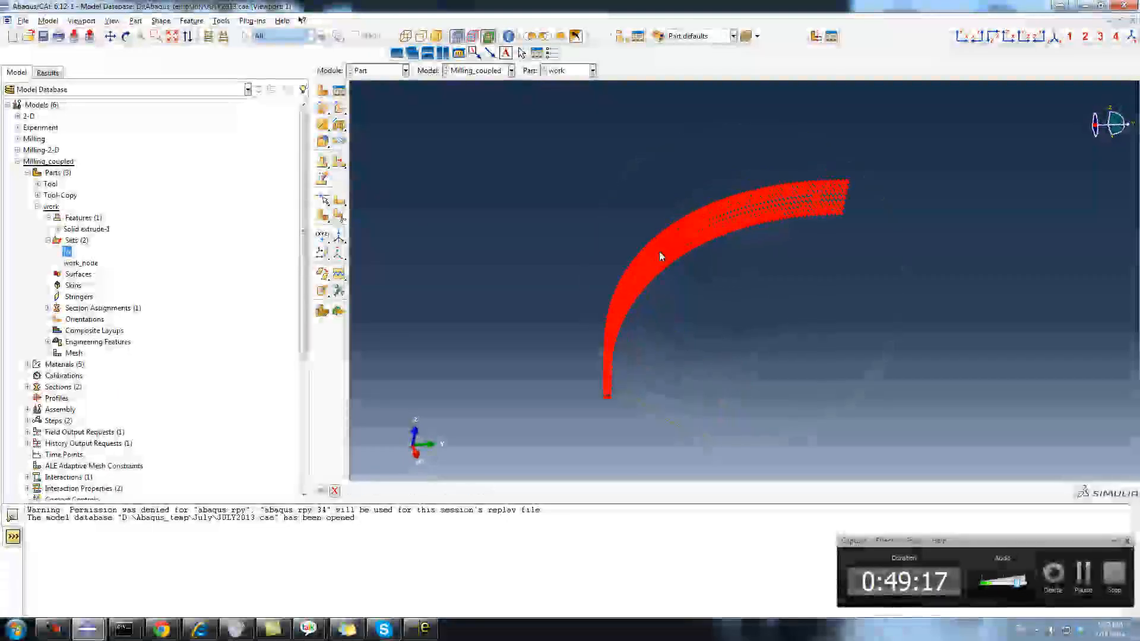
pyautogui.keyDown('ctrl'); pyautogui.keyDown('alt'); pyautogui.moveTo(662, 255); pyautogui.dragTo(693, 189); pyautogui.keyUp('alt'); pyautogui.keyUp('ctrl')
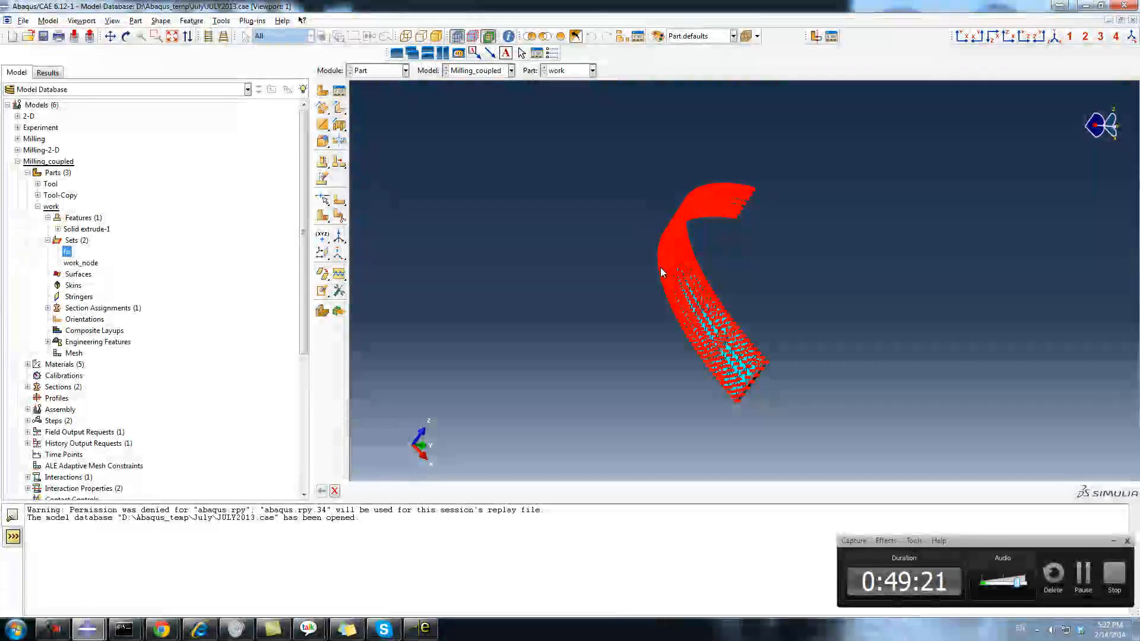
pyautogui.keyDown('ctrl'); pyautogui.keyDown('alt'); pyautogui.moveTo(780, 200); pyautogui.dragTo(724, 259); pyautogui.keyUp('alt'); pyautogui.keyUp('ctrl')
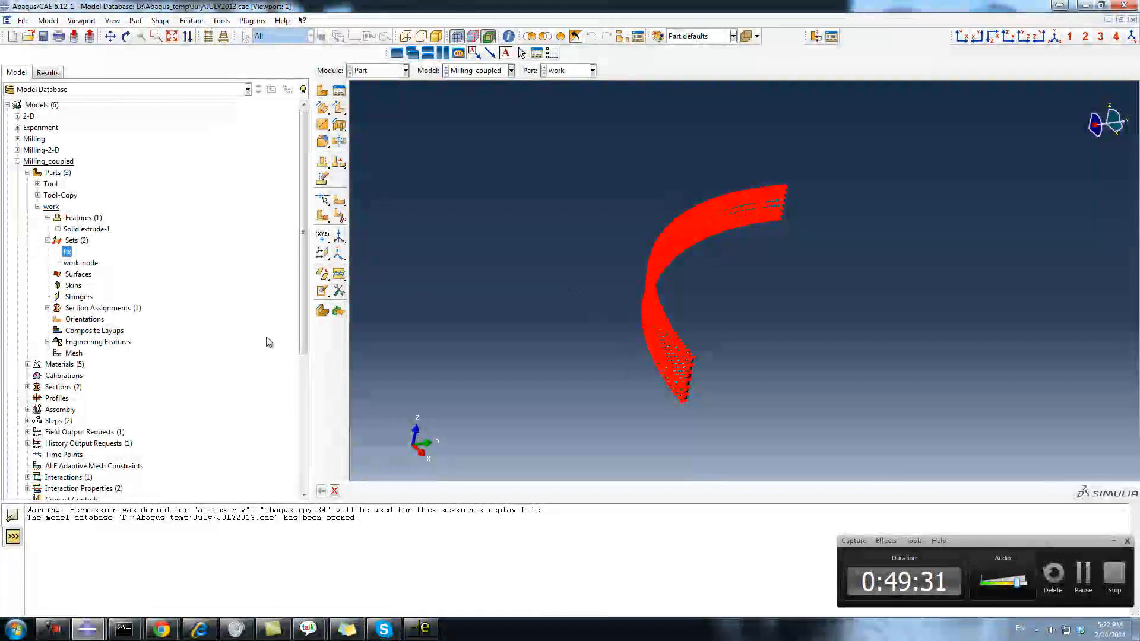
# Step: Review the work part's section assignment and check the material used in the work section's definition
pyautogui.click(47, 308)
pyautogui.click(107, 321)
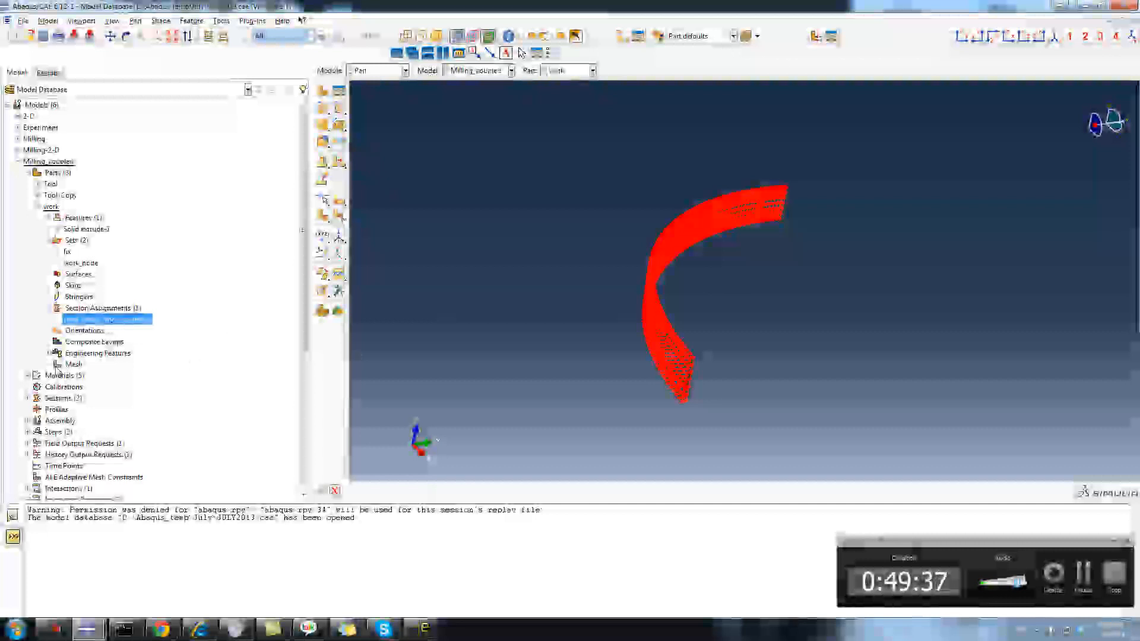
pyautogui.click(29, 398)
pyautogui.rightClick(57, 422)
pyautogui.click(69, 444)
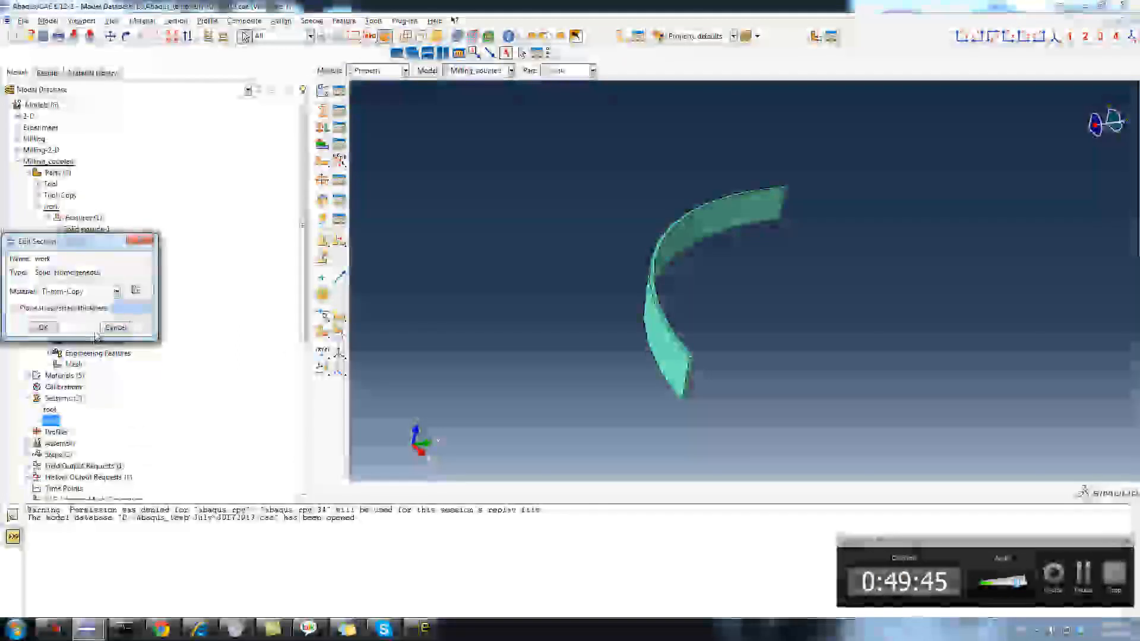
pyautogui.click(43, 327)
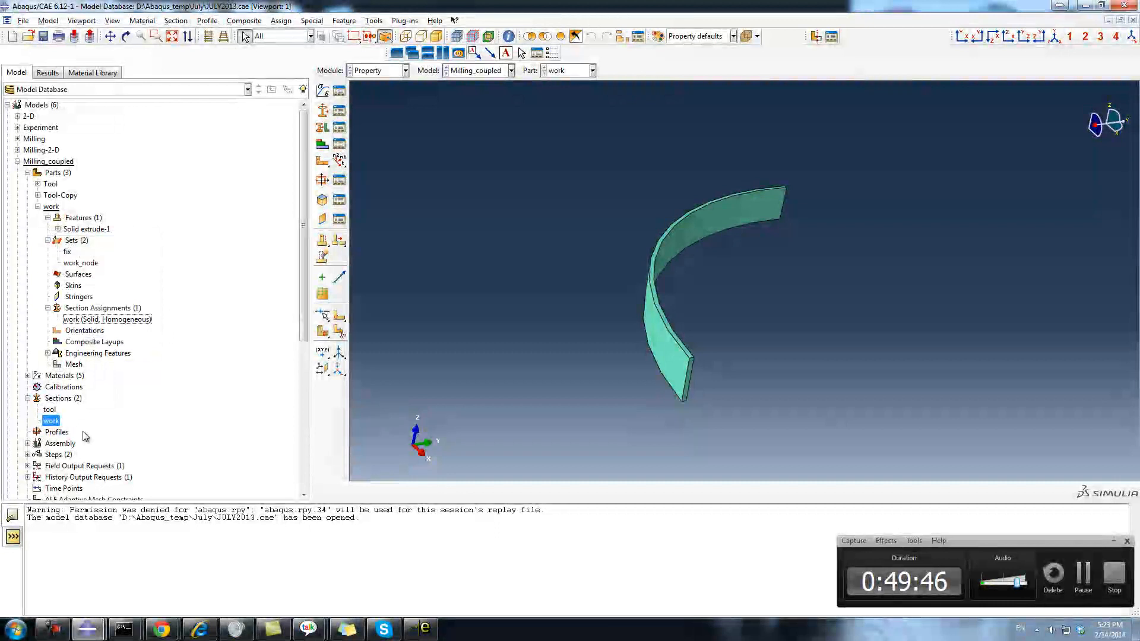
# Step: Go through the Milling_coupled materials Ti-mm, Ti-mm-Copy, Ti-stress, Tool and Tool-stress
pyautogui.click(27, 375)
pyautogui.click(54, 388)
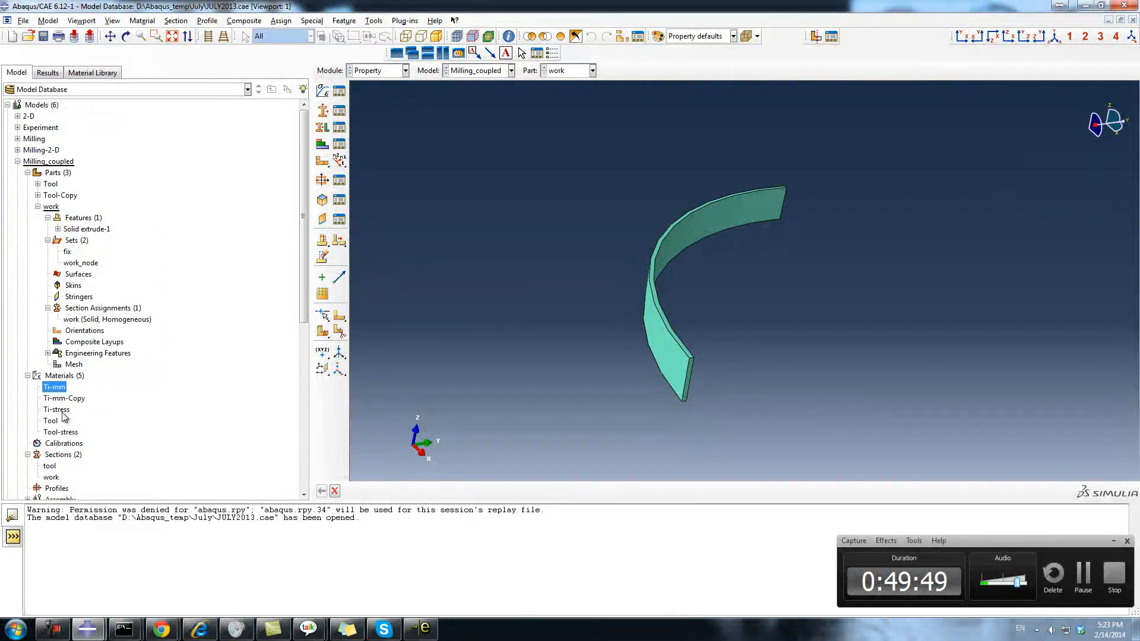
pyautogui.click(73, 399)
pyautogui.click(59, 410)
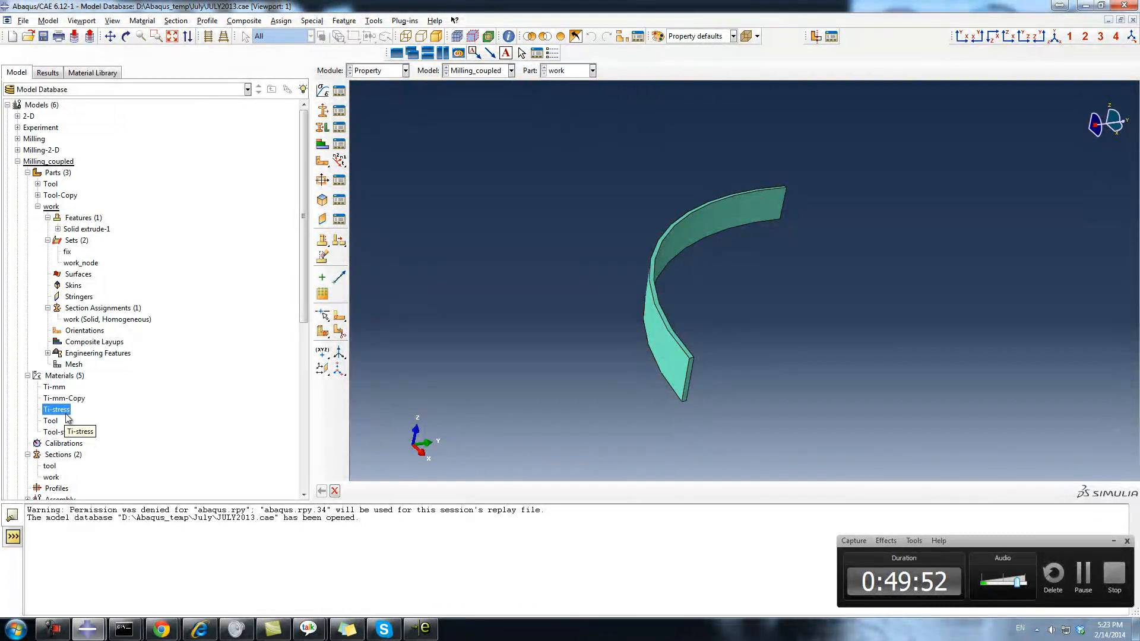
pyautogui.click(53, 422)
pyautogui.click(59, 432)
pyautogui.scroll(-4, 147, 394)
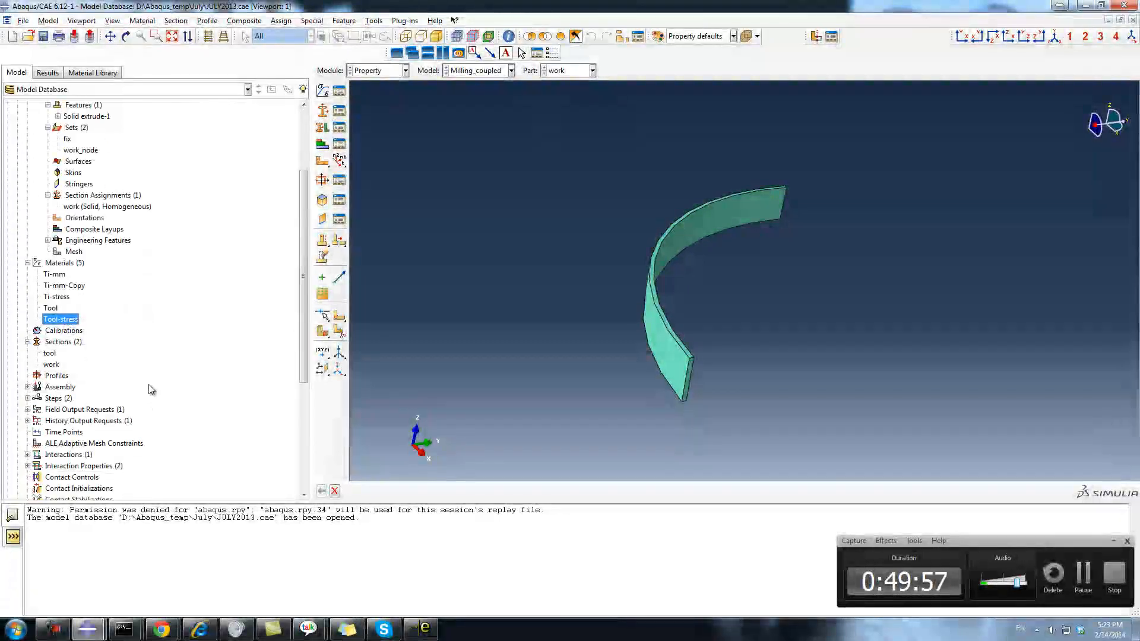
pyautogui.scroll(4, 150, 392)
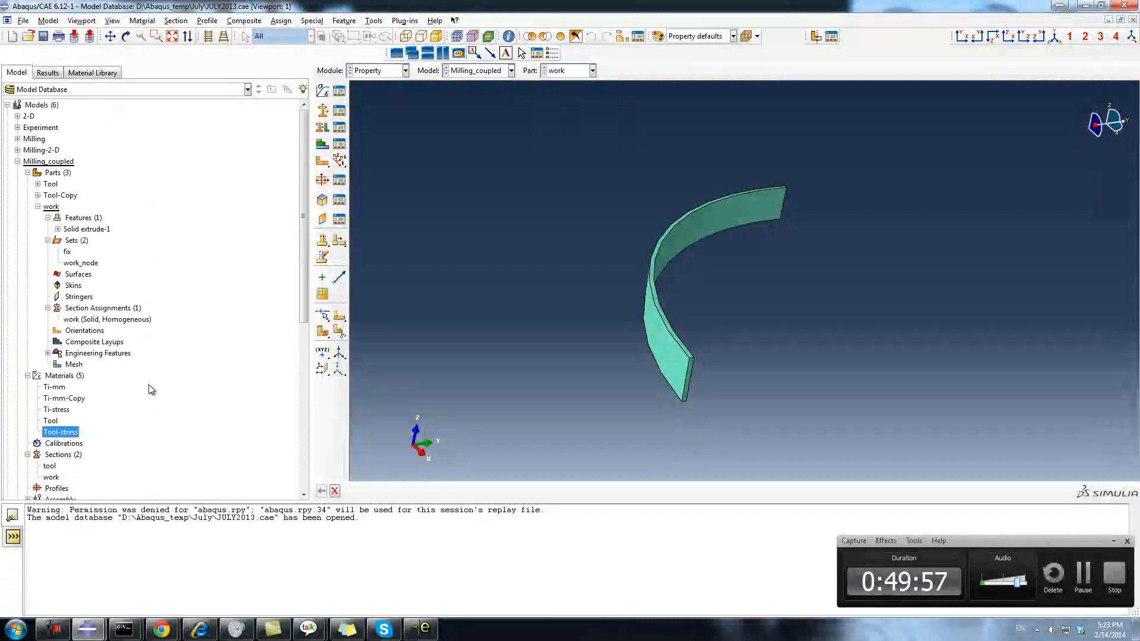
# Step: Display the Tool-Copy and Tool parts and check the coordinates of Tool-Copy's RP feature
pyautogui.click(38, 195)
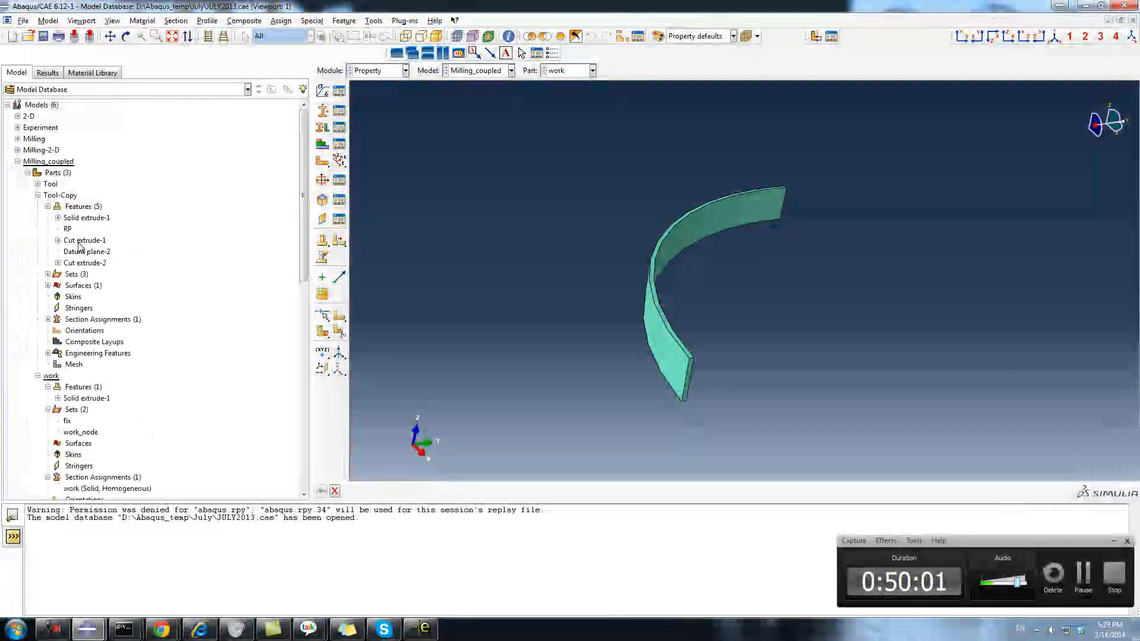
pyautogui.click(92, 219)
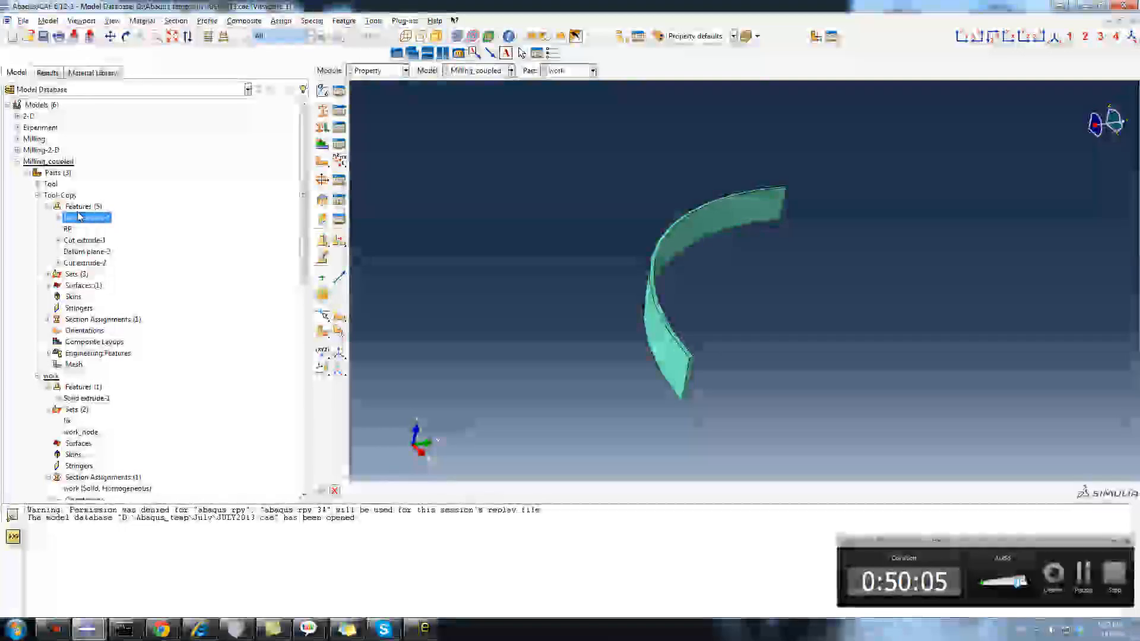
pyautogui.click(55, 197)
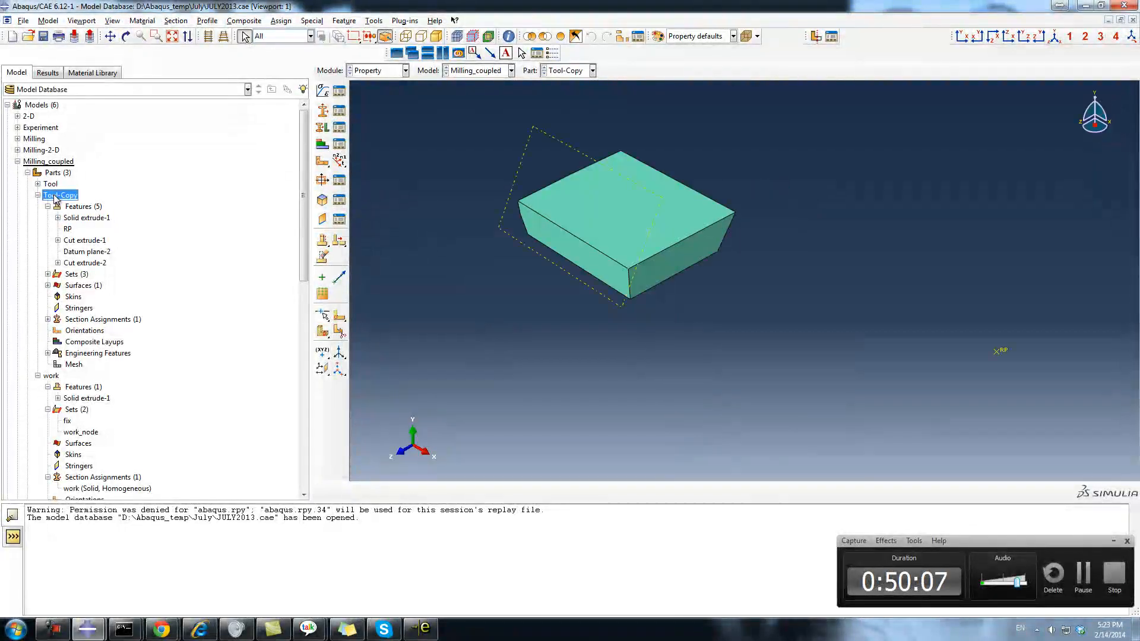
pyautogui.click(38, 184)
pyautogui.click(58, 196)
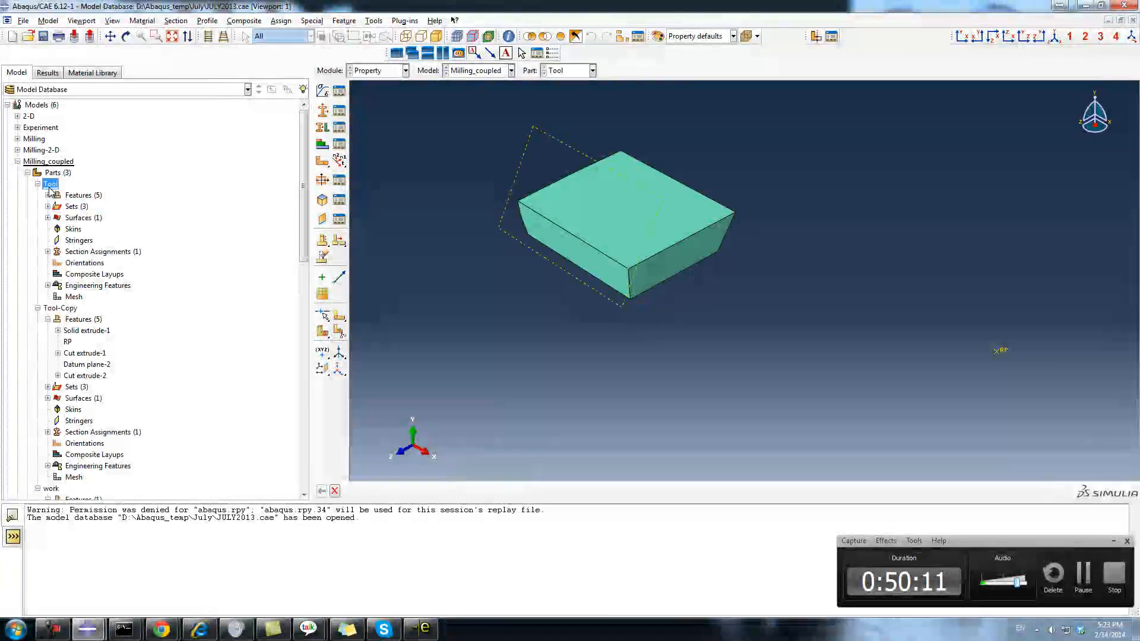
pyautogui.click(38, 184)
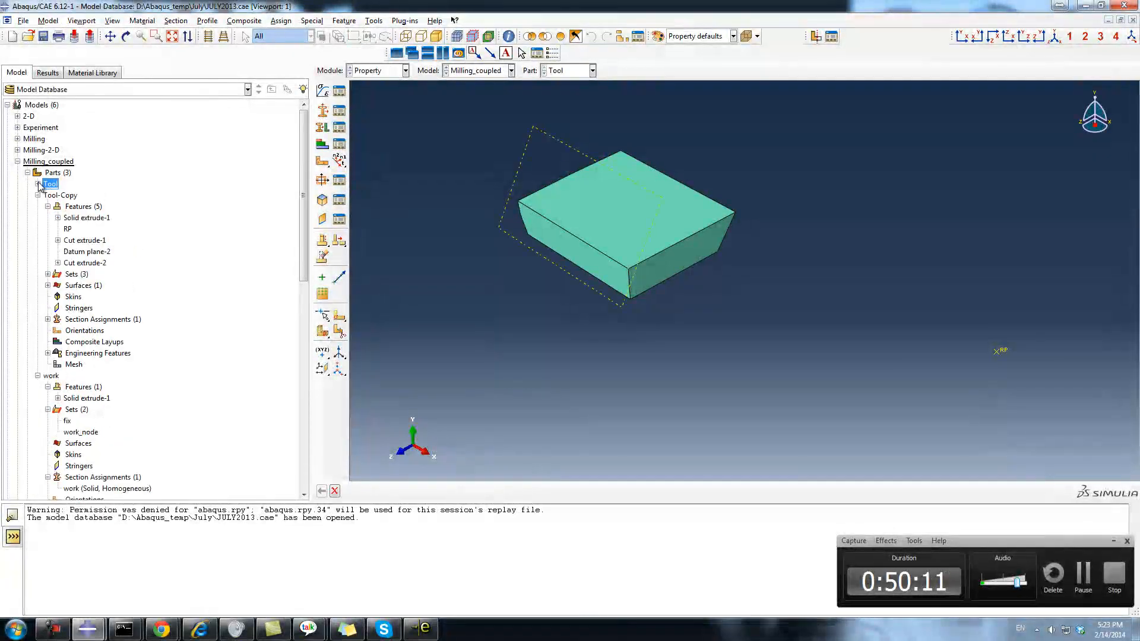
pyautogui.doubleClick(67, 229)
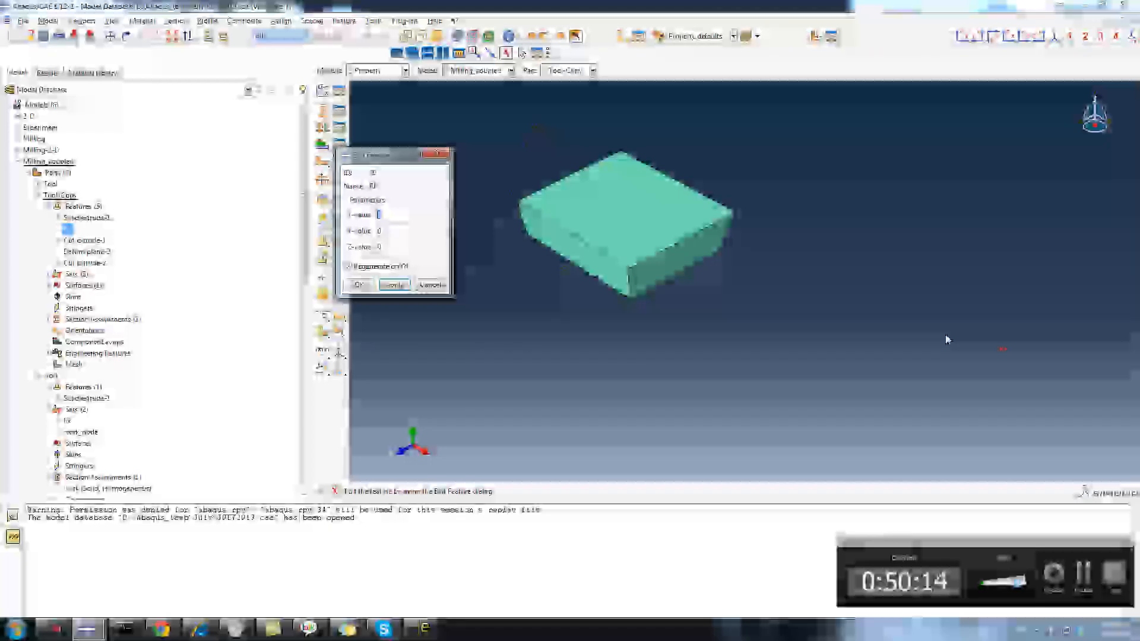
pyautogui.click(430, 285)
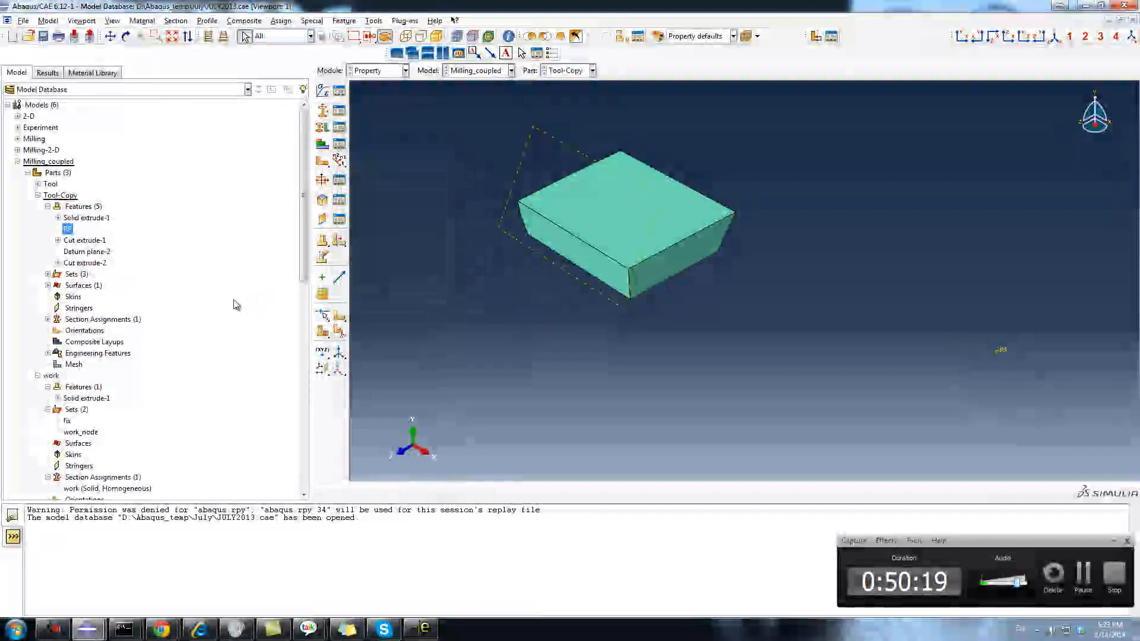
# Step: Review the RIGID constraint of Milling_coupled and examine how the tool is tied to its reference point in the assembly
pyautogui.scroll(-12, 233, 305)
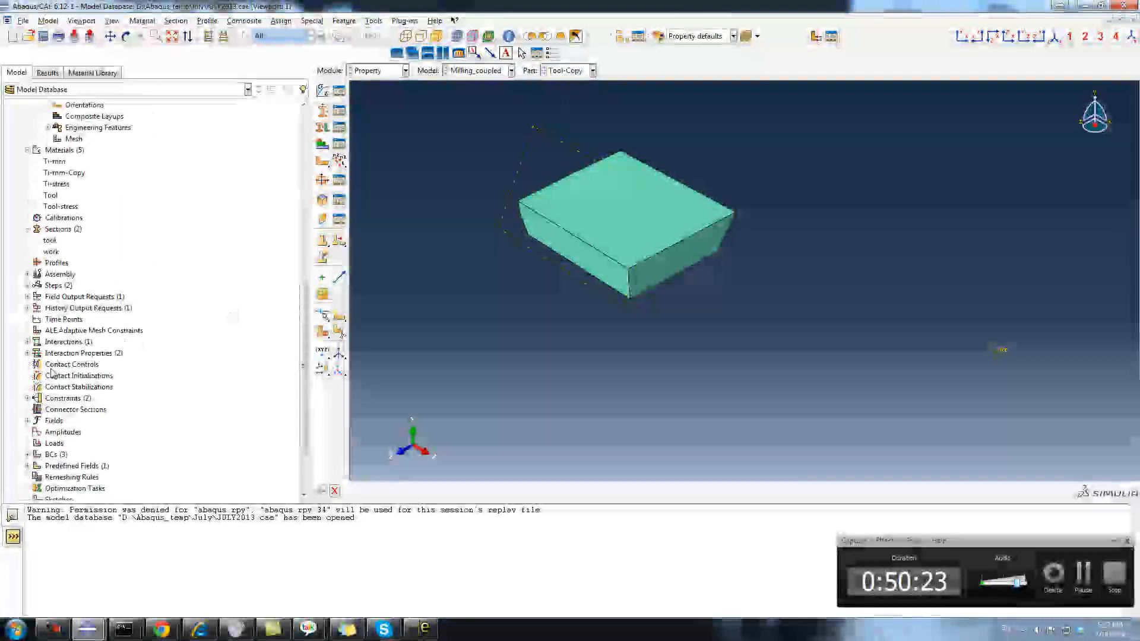
pyautogui.click(27, 398)
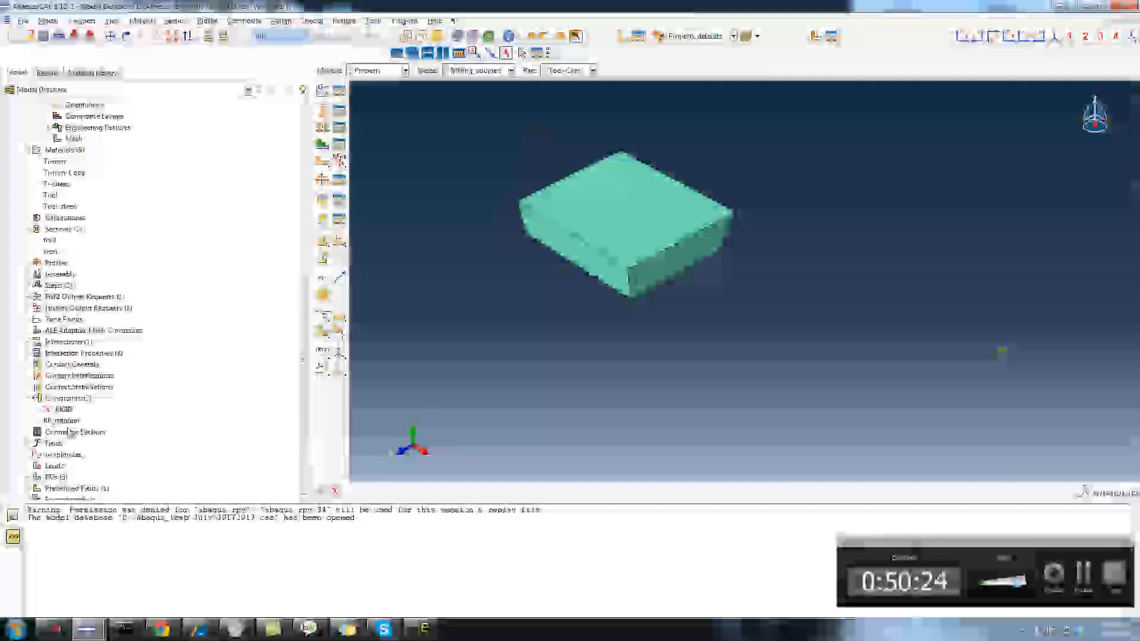
pyautogui.rightClick(63, 409)
pyautogui.click(99, 464)
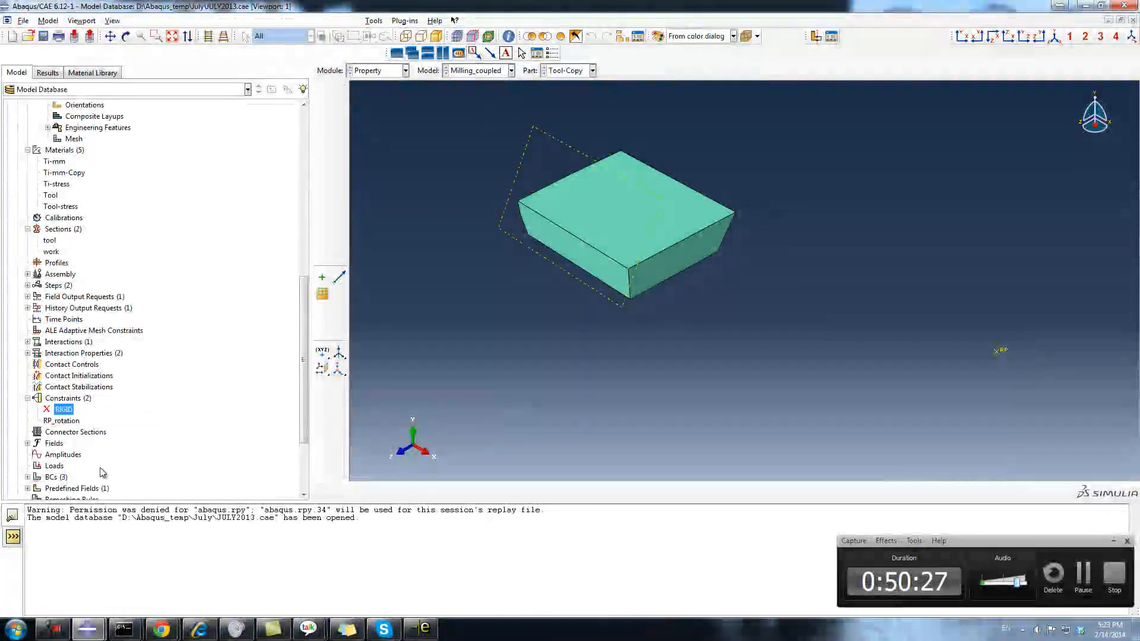
pyautogui.click(592, 328)
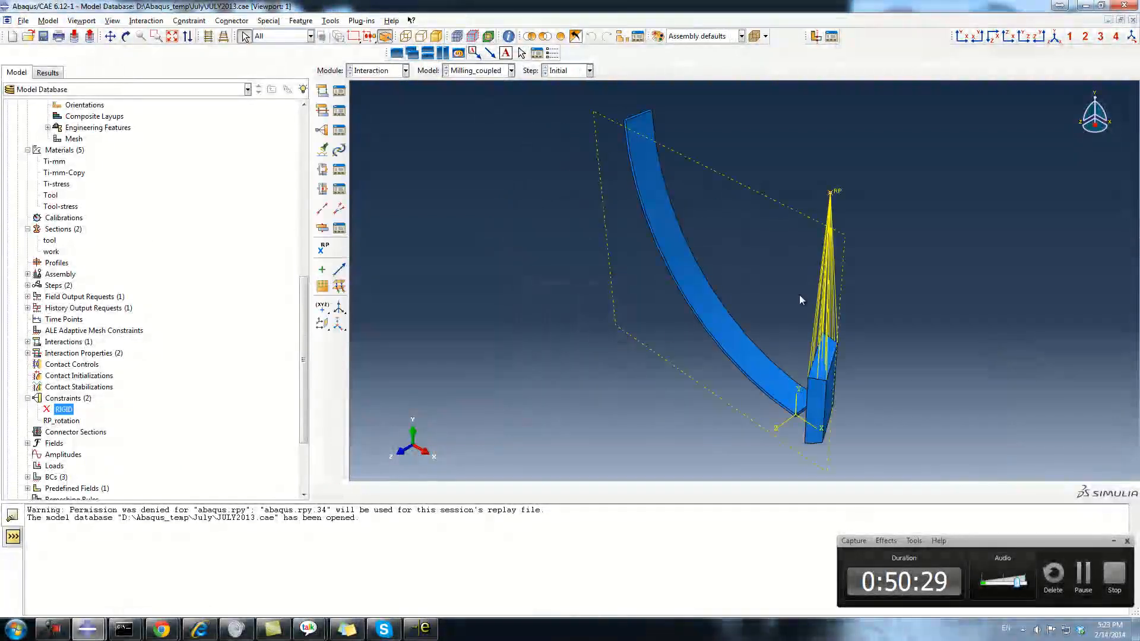
pyautogui.keyDown('ctrl'); pyautogui.keyDown('alt'); pyautogui.moveTo(796, 266); pyautogui.dragTo(791, 373); pyautogui.keyUp('alt'); pyautogui.keyUp('ctrl')
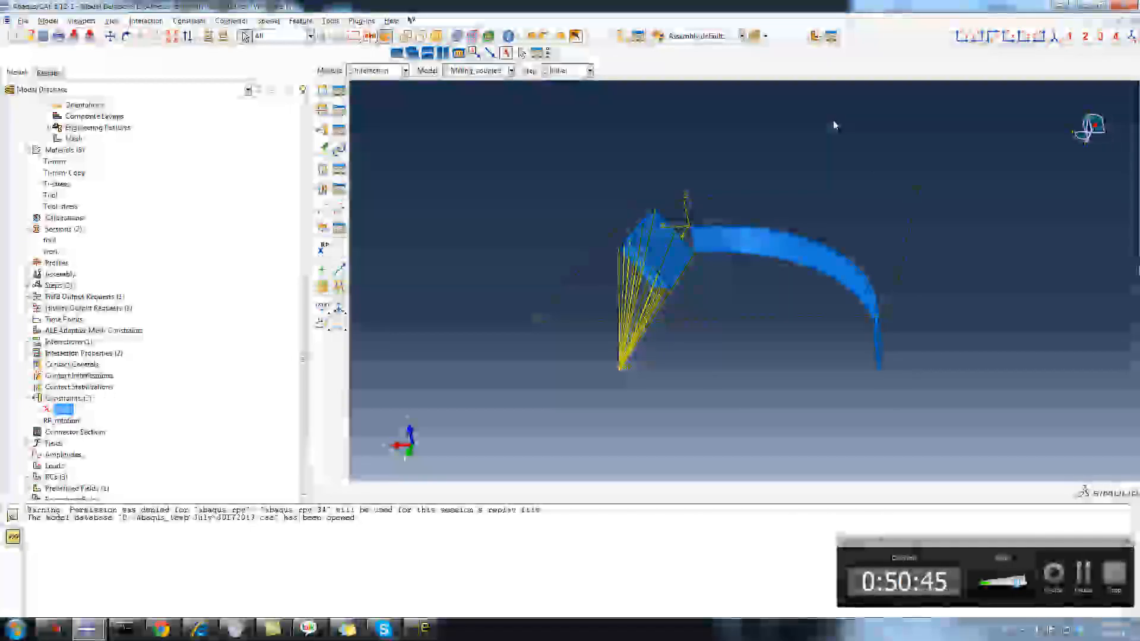
# Step: Open the model database Milling_3mm_Ti_final.cae from the Experiment folder without saving the current database
pyautogui.hotkey('ctrl', 'o')
pyautogui.click(700, 230)
pyautogui.doubleClick(593, 282)
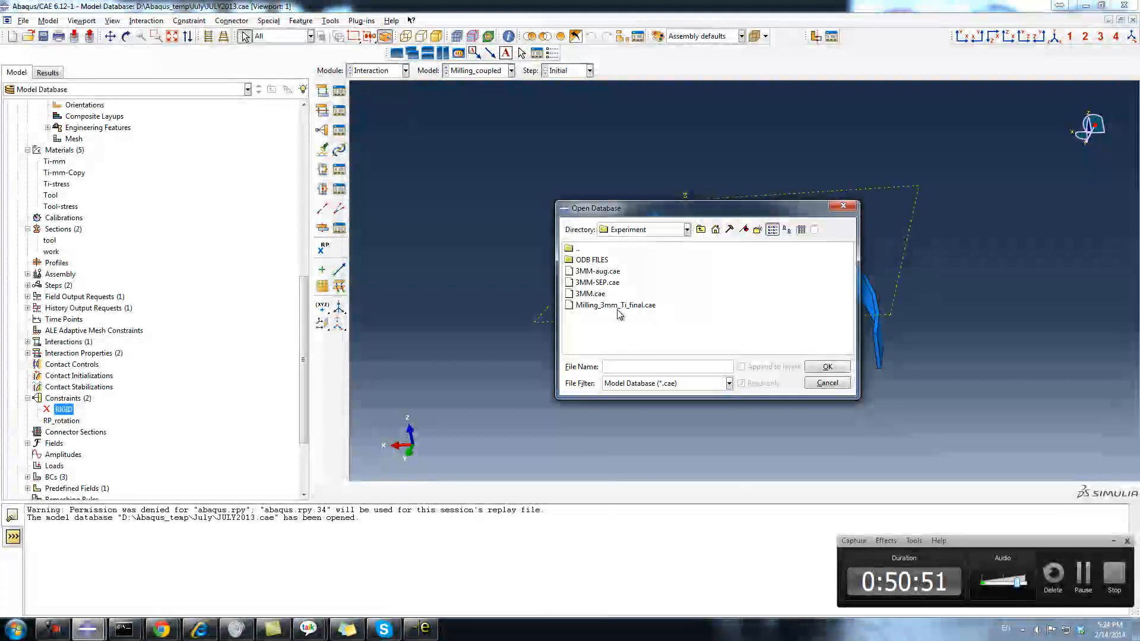
pyautogui.click(611, 283)
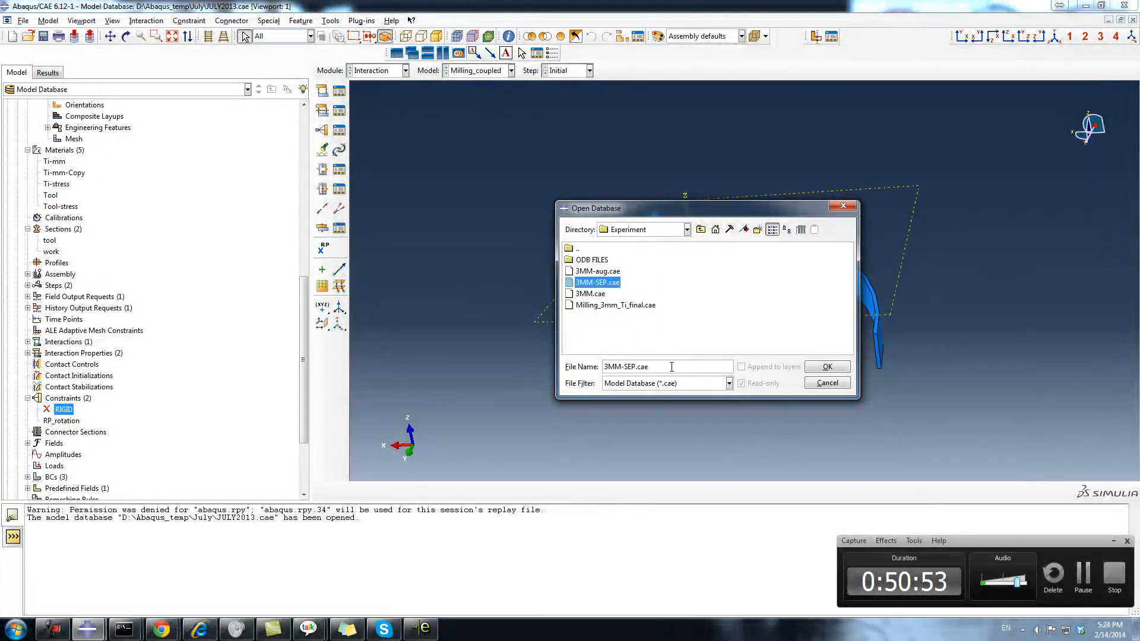
pyautogui.click(615, 305)
pyautogui.click(827, 366)
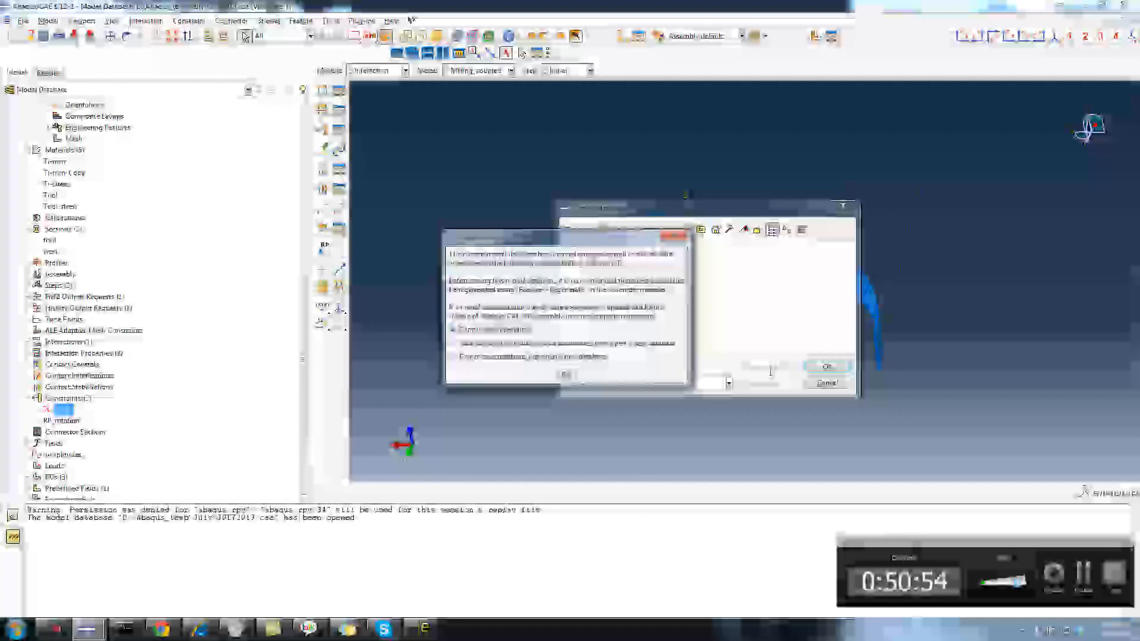
pyautogui.click(566, 376)
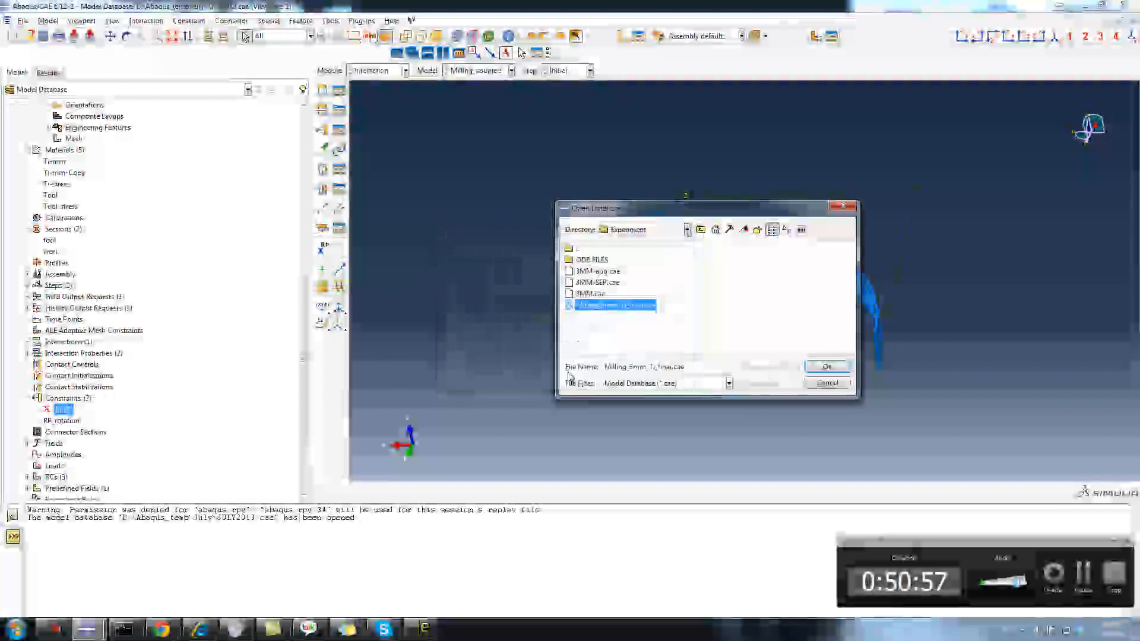
pyautogui.click(827, 366)
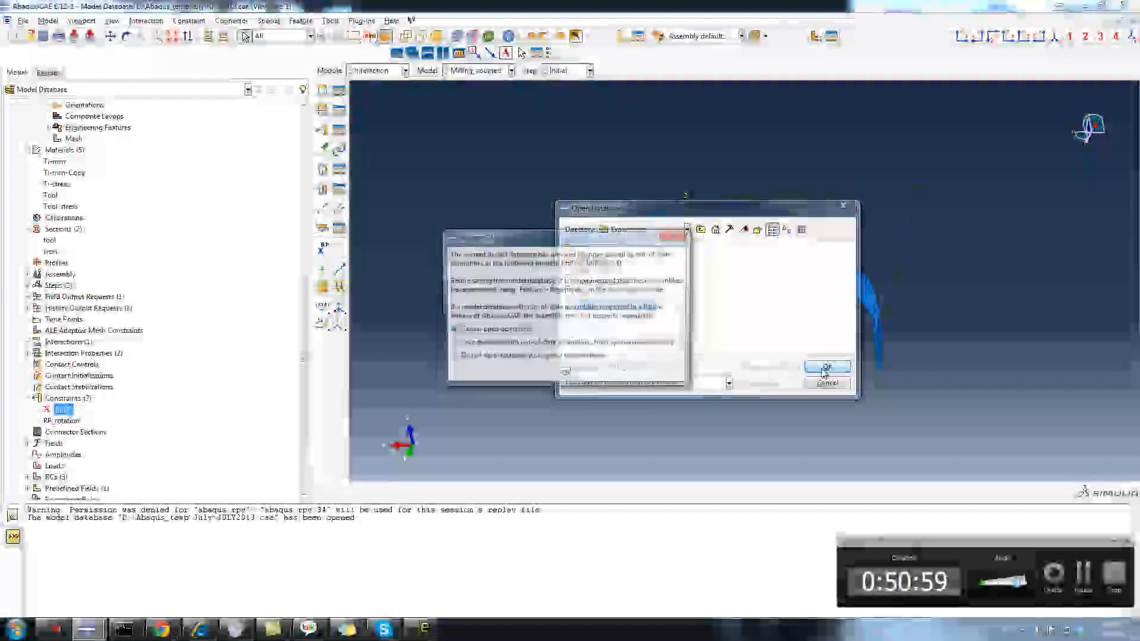
pyautogui.click(452, 356)
pyautogui.click(566, 376)
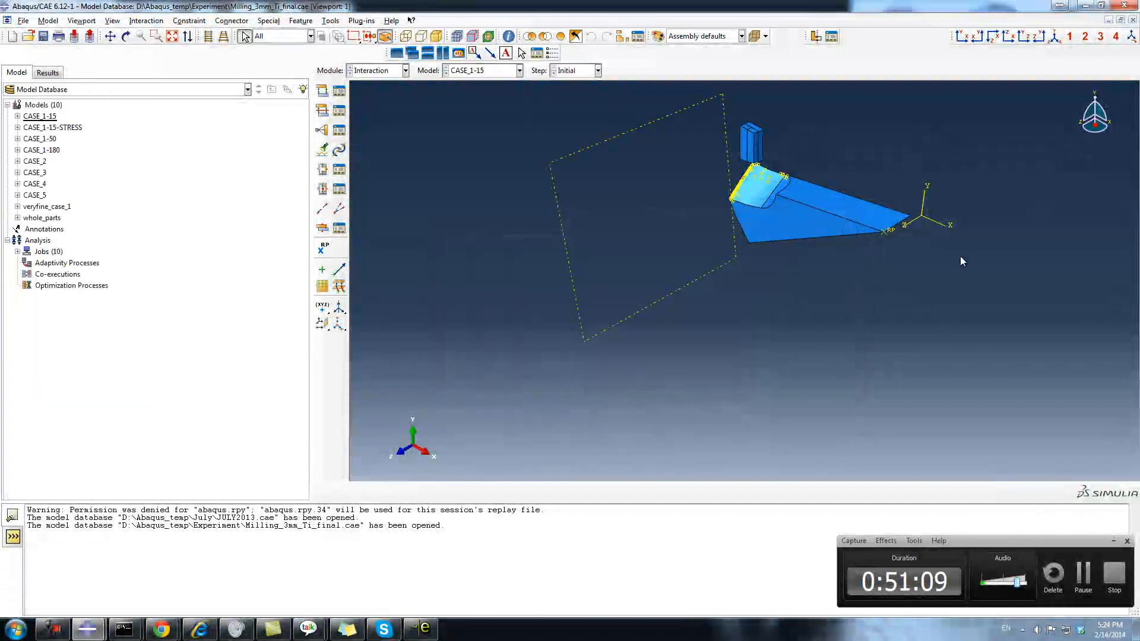
# Step: Examine the CASE_1-15 assembly from several angles, closing in on the tool tip and the partitioned workpiece
pyautogui.scroll(-2, 651, 355)
pyautogui.keyDown('ctrl'); pyautogui.keyDown('alt'); pyautogui.moveTo(639, 383); pyautogui.dragTo(747, 317); pyautogui.keyUp('alt'); pyautogui.keyUp('ctrl')
pyautogui.scroll(2, 824, 392)
pyautogui.scroll(-1, 903, 307)
pyautogui.keyDown('ctrl'); pyautogui.keyDown('alt'); pyautogui.moveTo(648, 254); pyautogui.dragTo(798, 322); pyautogui.keyUp('alt'); pyautogui.keyUp('ctrl')
pyautogui.scroll(4, 625, 304)
pyautogui.scroll(5, 797, 322)
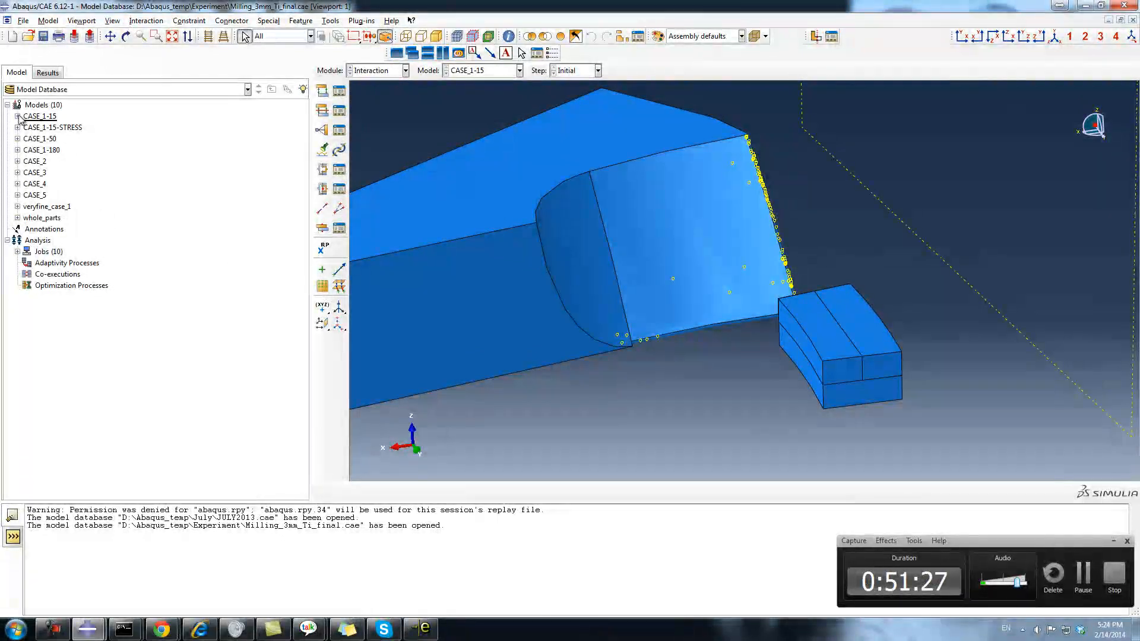
# Step: Display the work part of the CASE_1-15 model and list the model's materials and sections
pyautogui.click(17, 116)
pyautogui.click(28, 128)
pyautogui.doubleClick(49, 141)
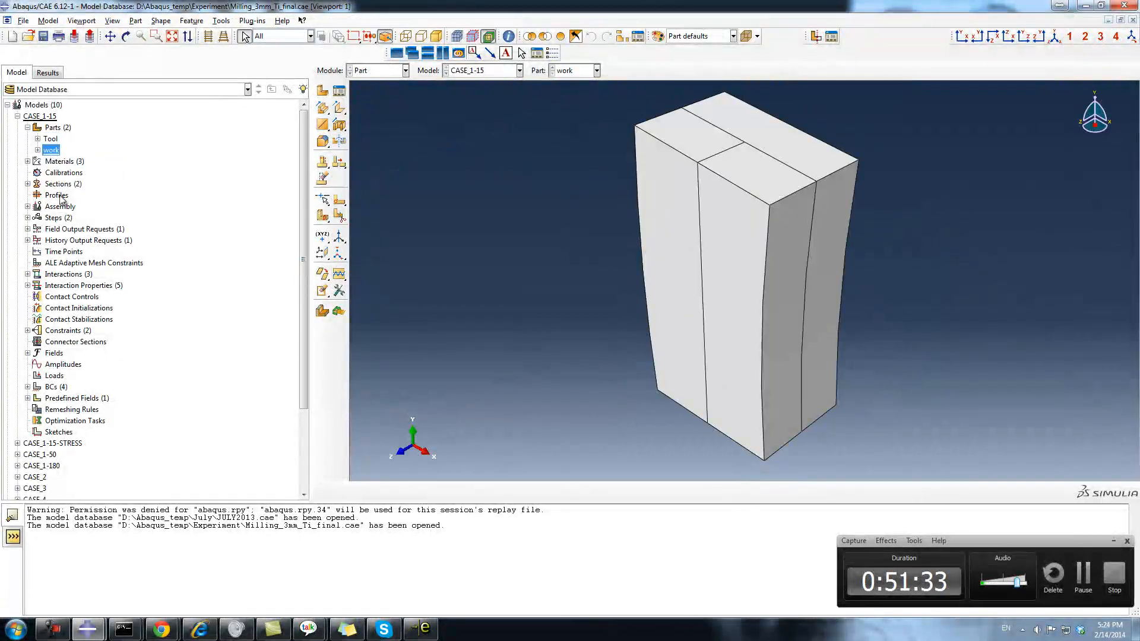
pyautogui.click(27, 160)
pyautogui.click(50, 195)
pyautogui.click(27, 218)
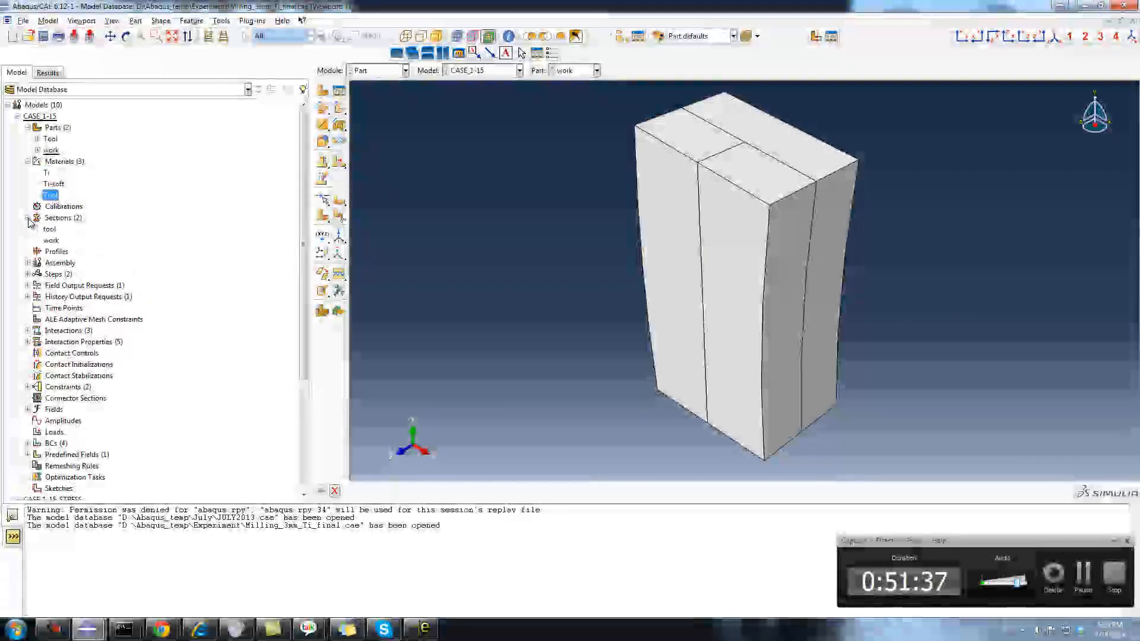
# Step: List the assembly instances of the CASE_1-15 model and review the work-1 and Tool-1 entries
pyautogui.click(50, 240)
pyautogui.click(28, 263)
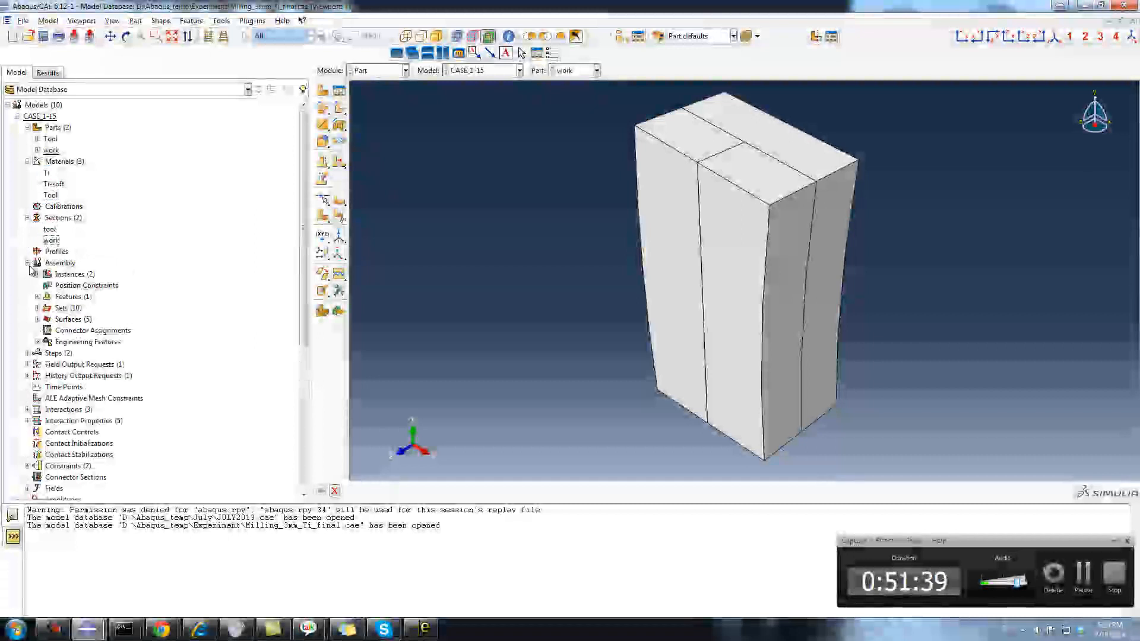
pyautogui.click(37, 274)
pyautogui.click(63, 297)
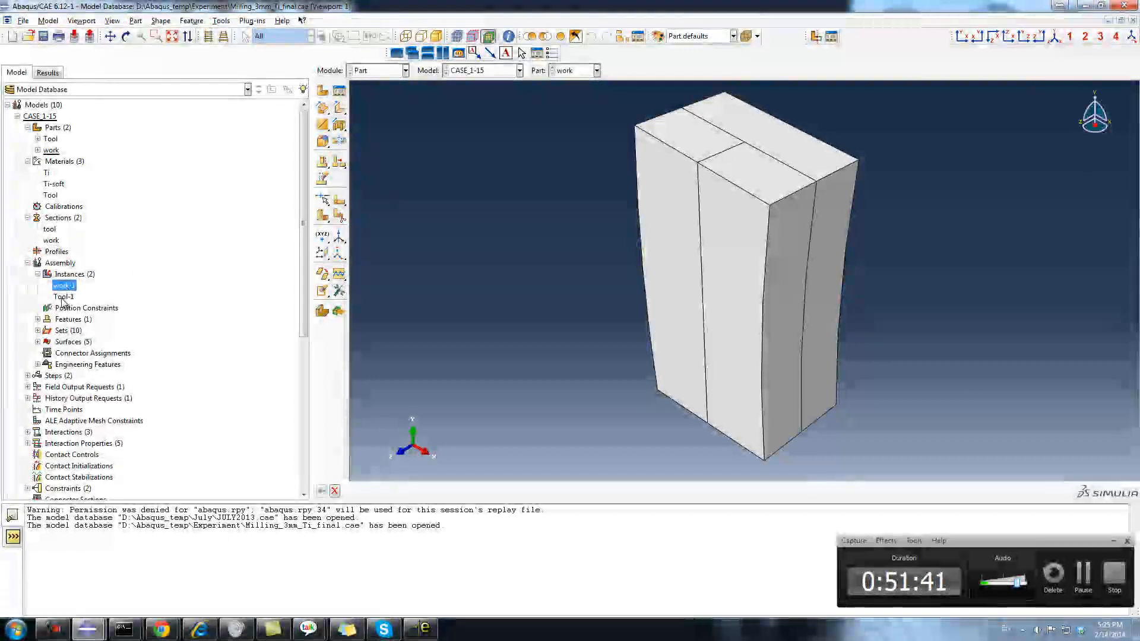
pyautogui.scroll(-2, 121, 284)
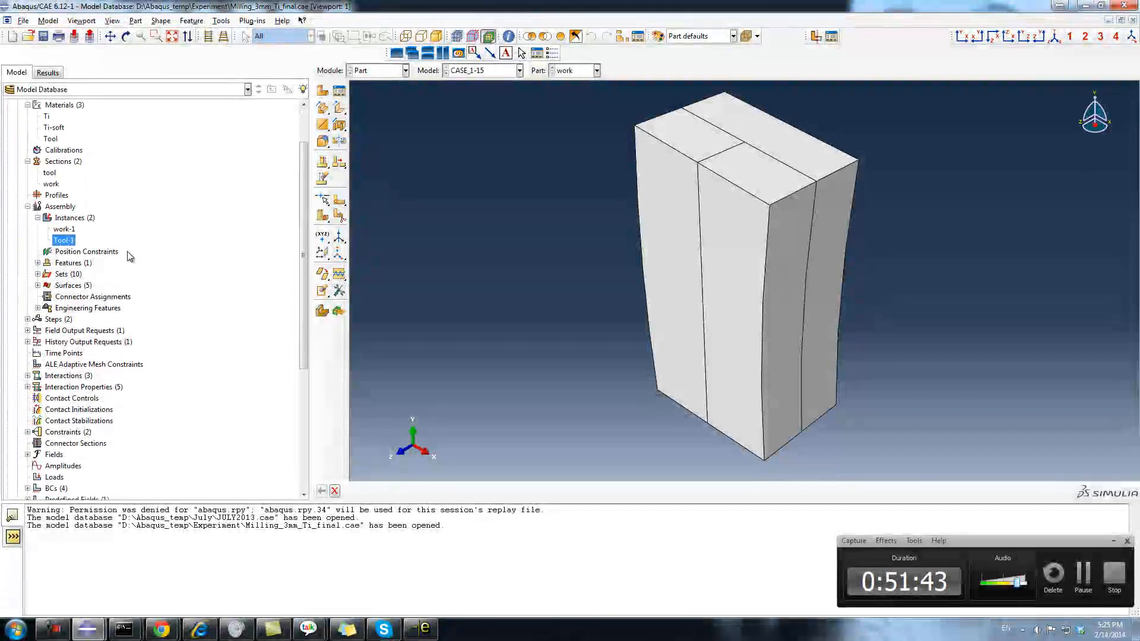
pyautogui.scroll(2, 87, 196)
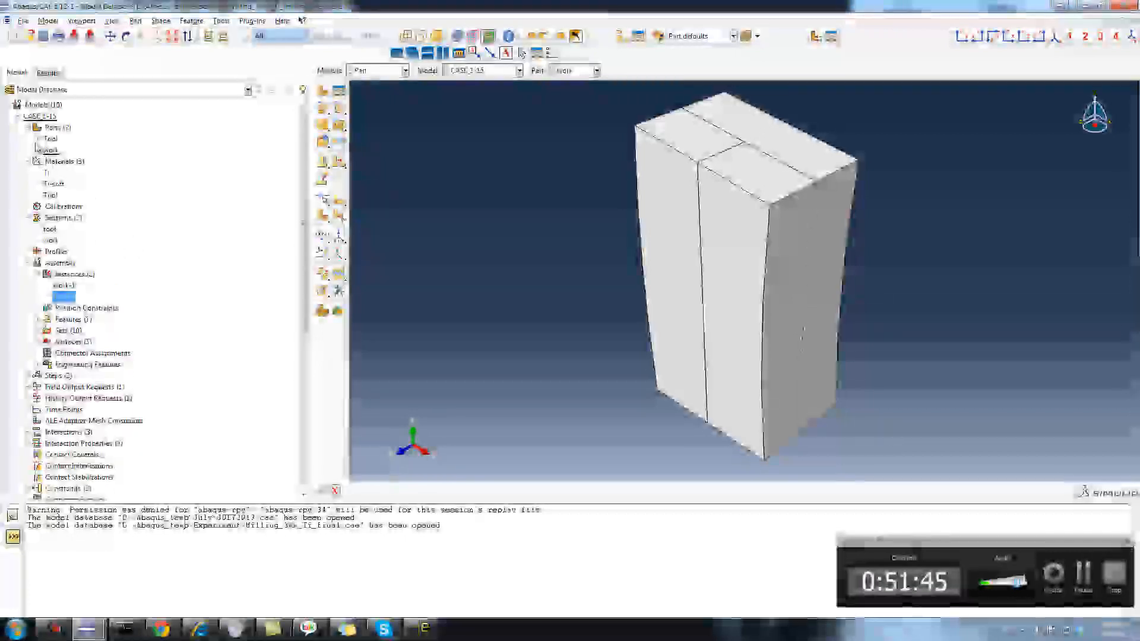
# Step: Review the Tool part's sets and find its reference point set RP among the assembly sets as Tool-1.RP
pyautogui.click(38, 138)
pyautogui.click(47, 162)
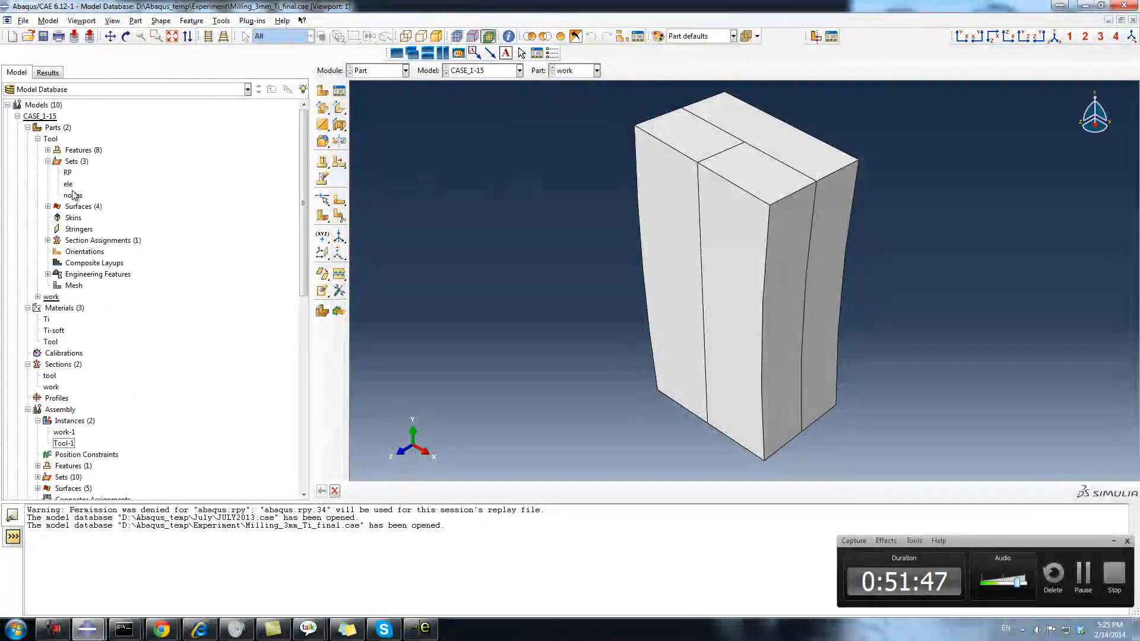
pyautogui.click(68, 173)
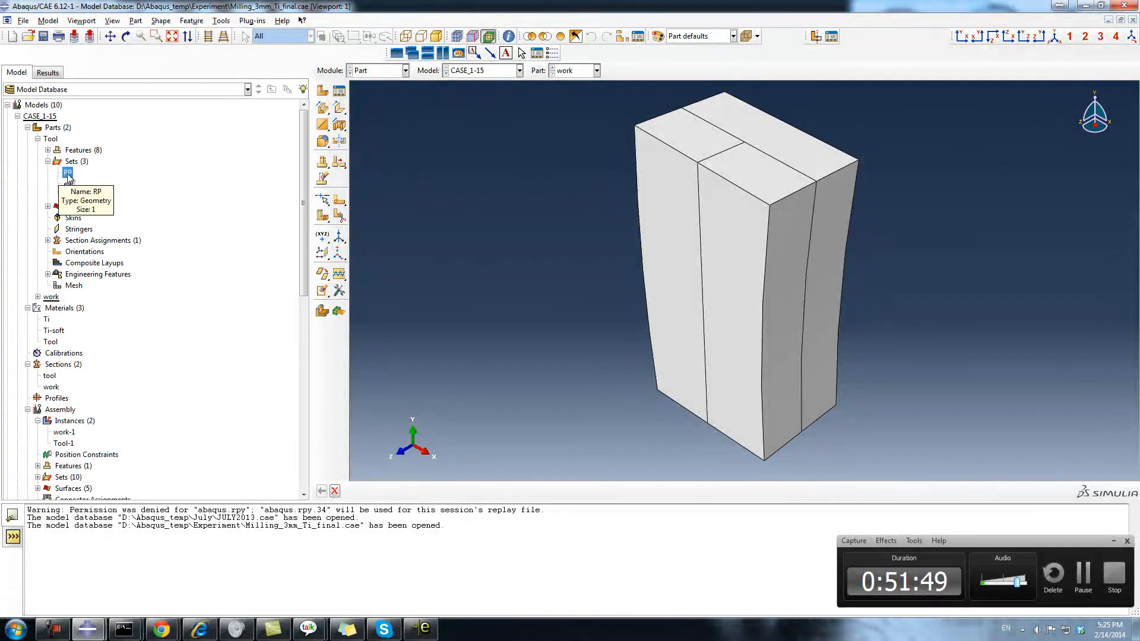
pyautogui.click(28, 128)
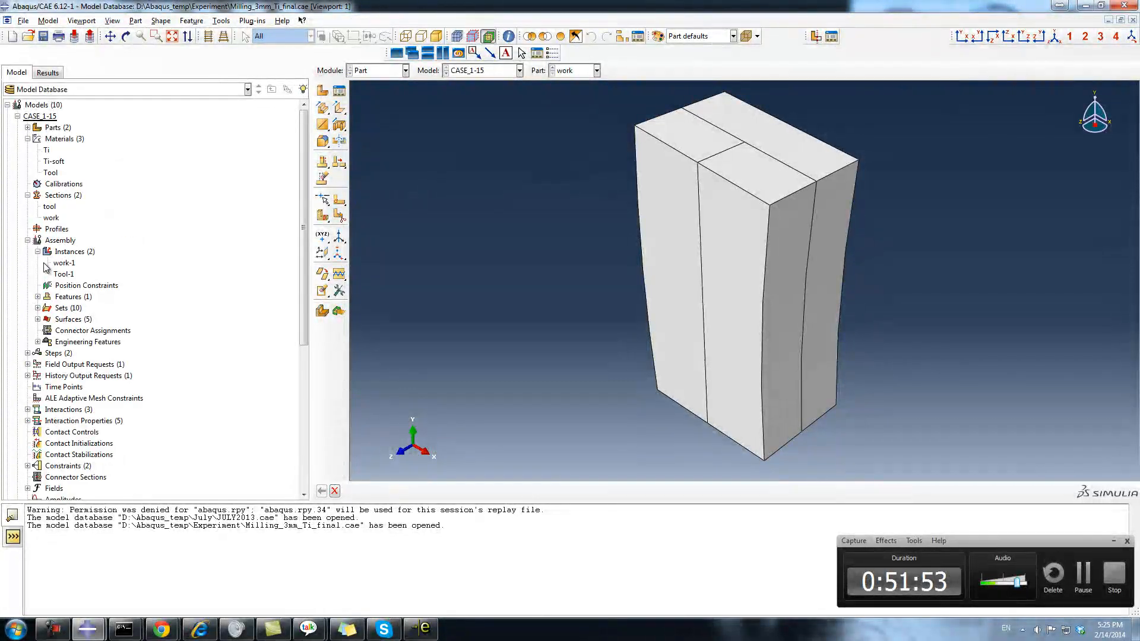
pyautogui.click(37, 308)
pyautogui.click(76, 342)
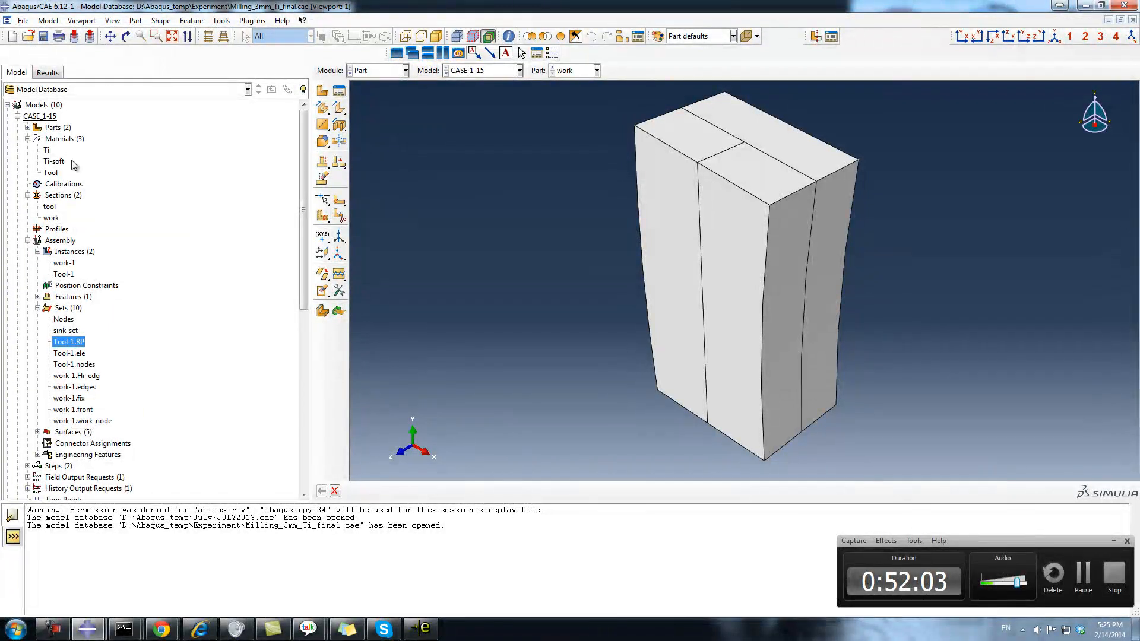
pyautogui.click(37, 307)
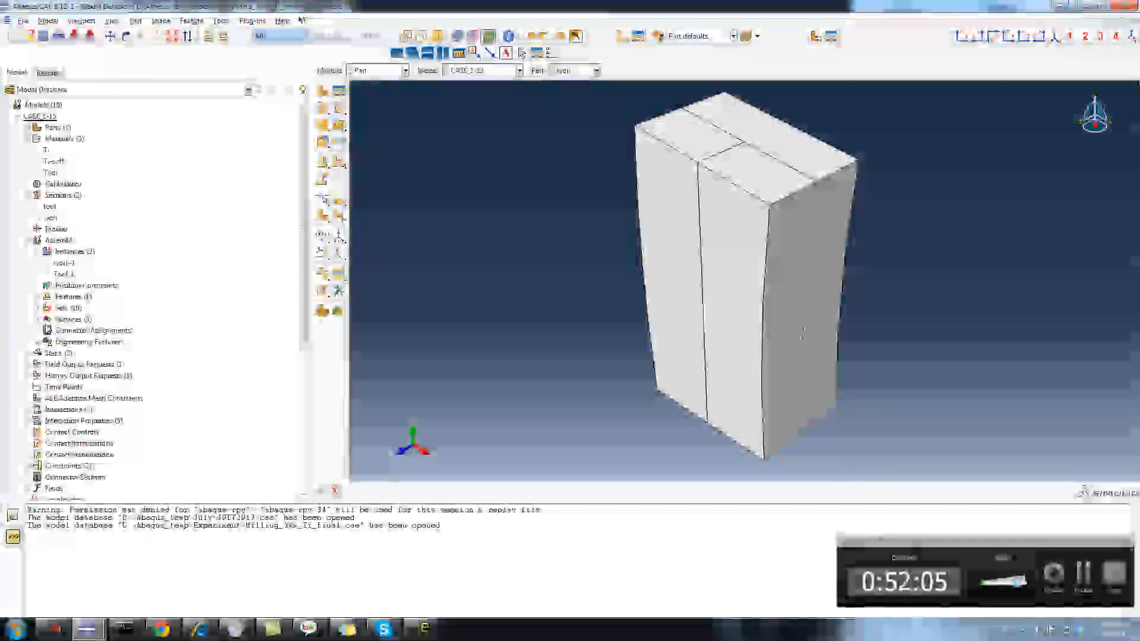
# Step: Review the assembly's surface definitions for the tool's flank, front flank, rake and rough faces and the workpiece surface
pyautogui.click(38, 319)
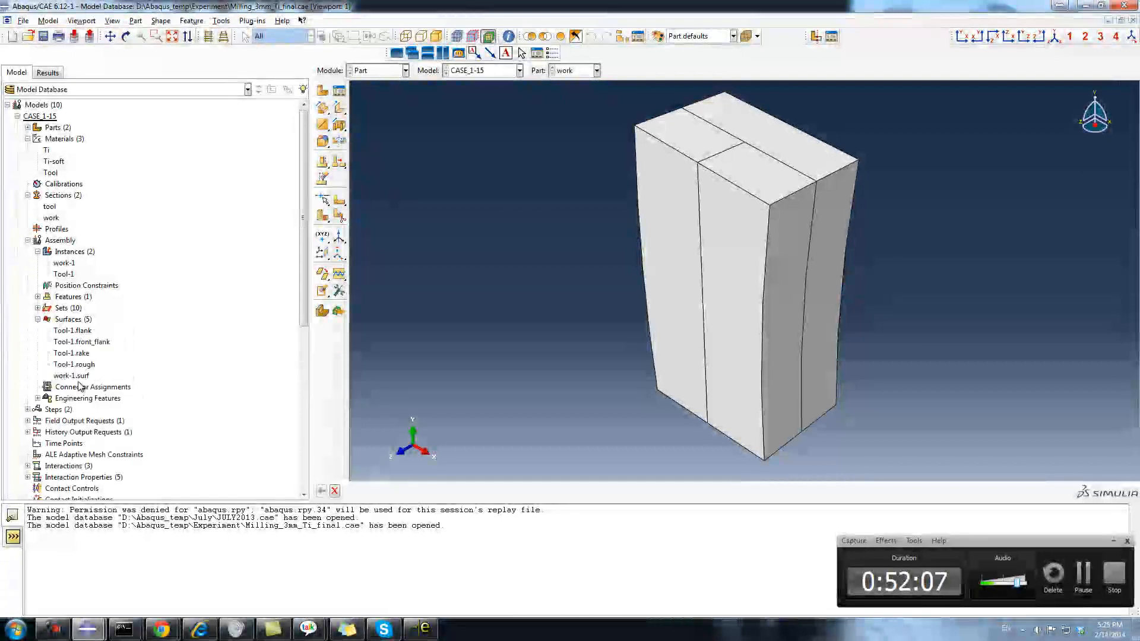
pyautogui.moveTo(76, 378); pyautogui.dragTo(72, 336)
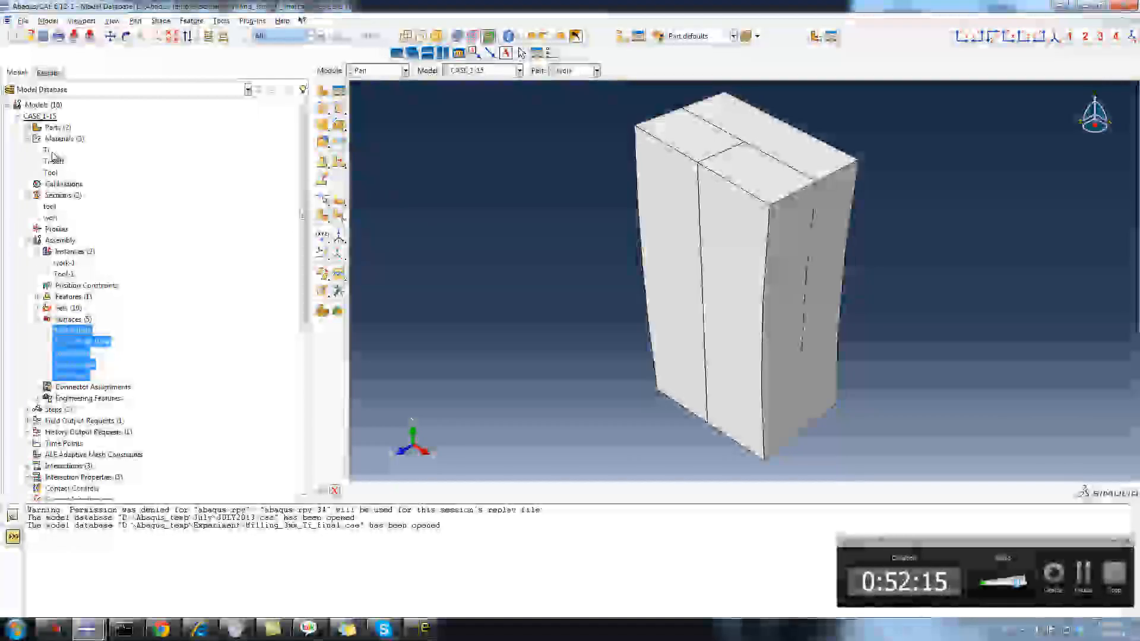
pyautogui.click(181, 361)
pyautogui.scroll(-2, 179, 360)
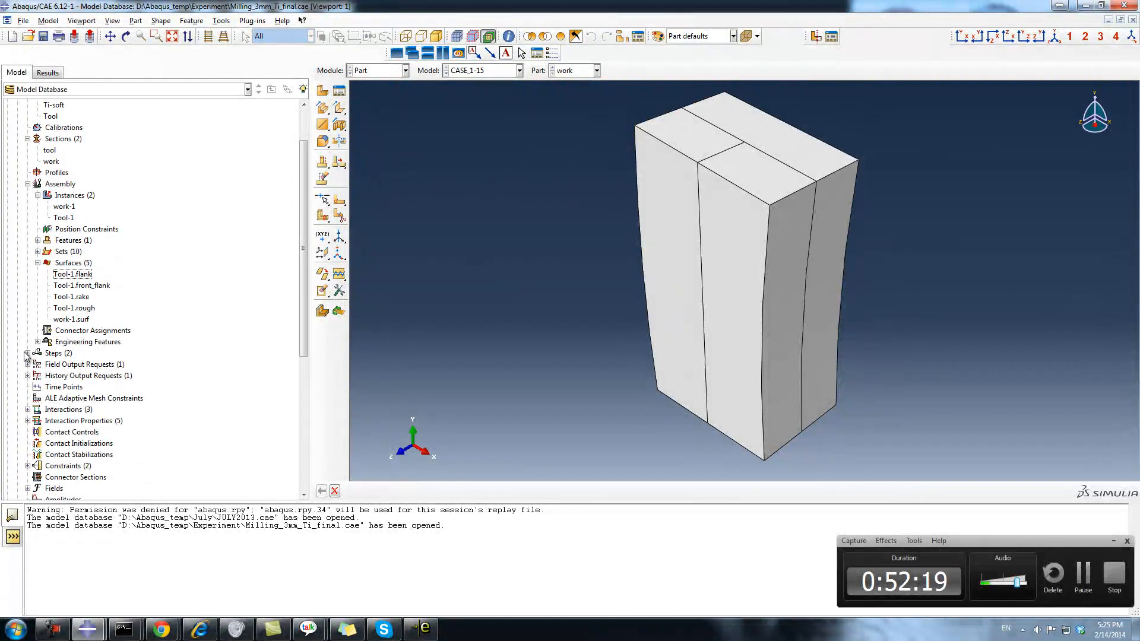
# Step: List the CASE_1-15 analysis steps and look over the remaining model definitions, from output requests to boundary conditions
pyautogui.click(27, 354)
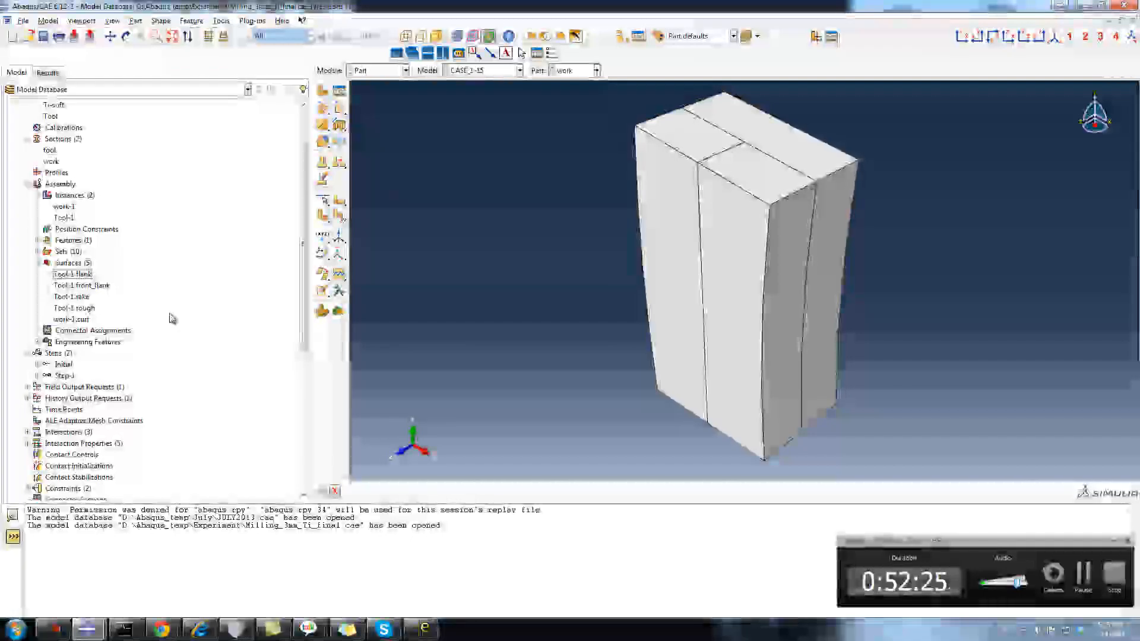
pyautogui.scroll(-2, 172, 318)
pyautogui.scroll(-2, 172, 319)
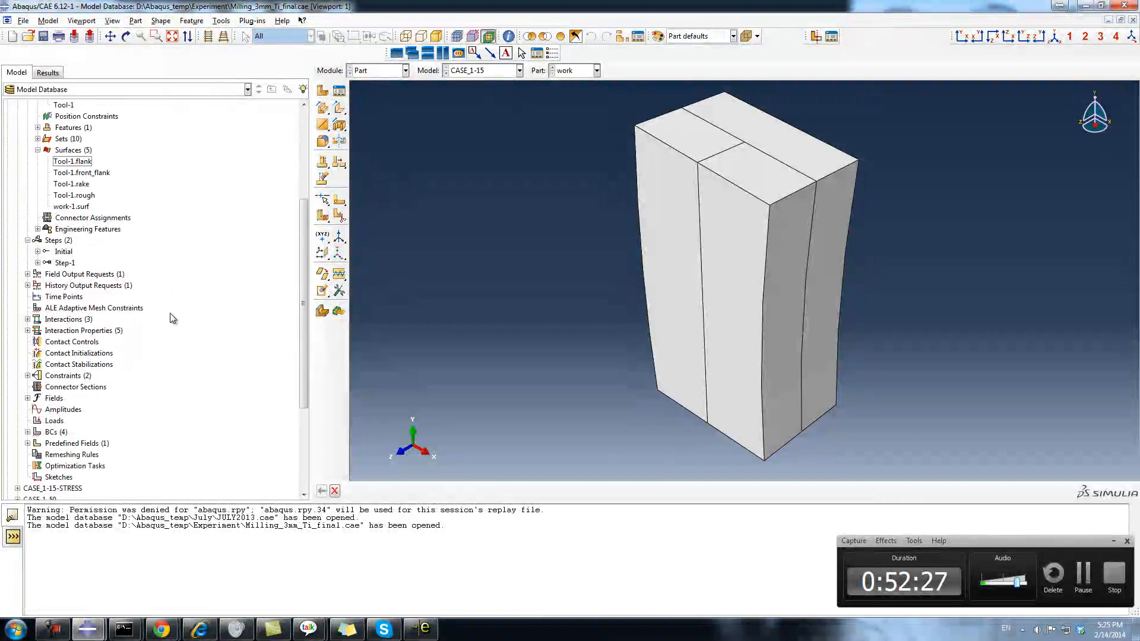
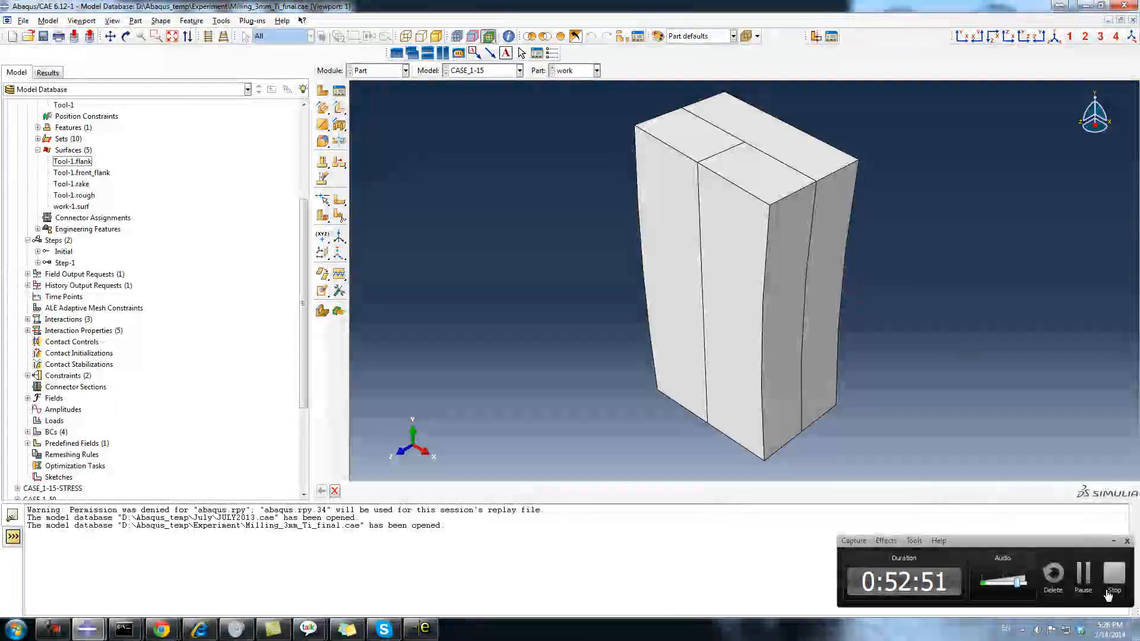
pyautogui.click(1081, 573)
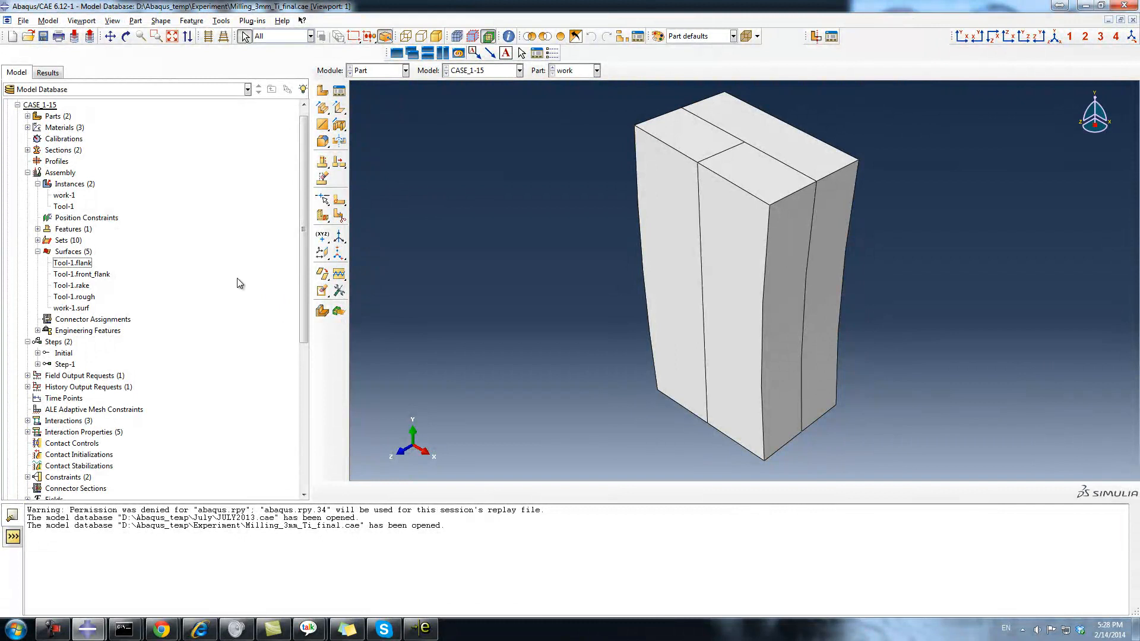
# Step: Collapse the assembly listing and recheck the Tool part's sets, the materials and the sections of CASE_1-15
pyautogui.click(28, 173)
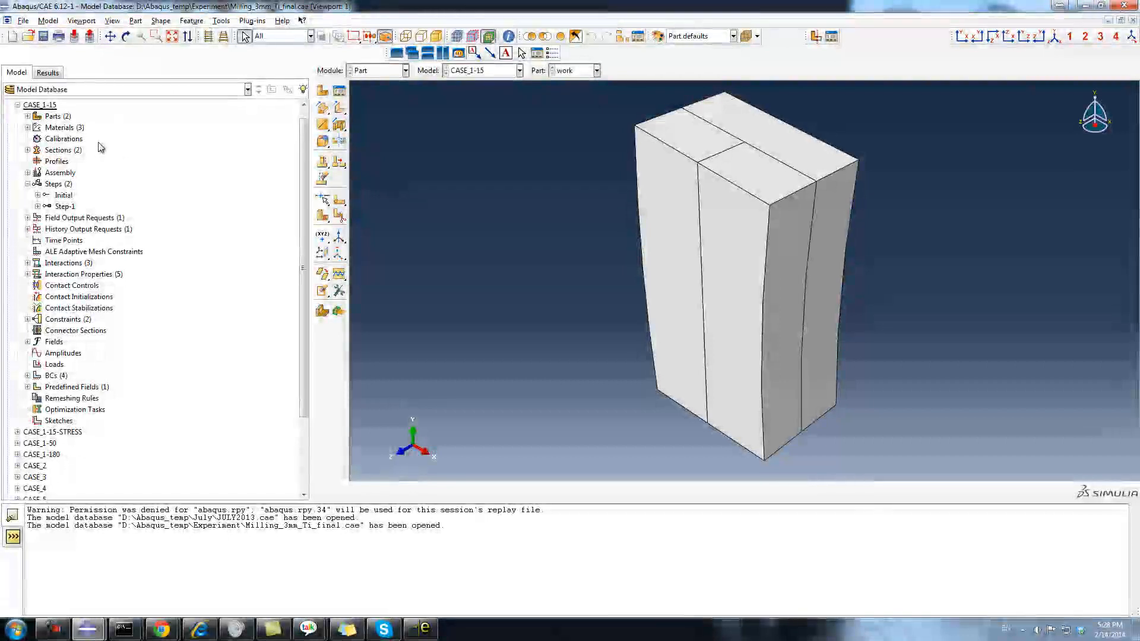
pyautogui.click(27, 116)
pyautogui.click(37, 128)
pyautogui.click(37, 128)
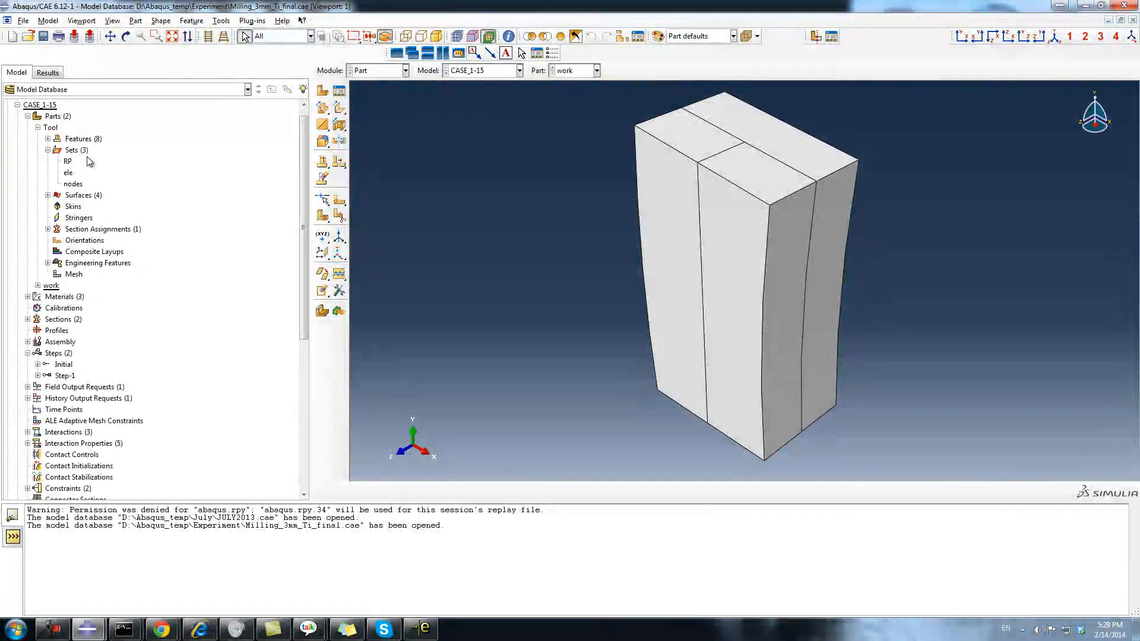
pyautogui.click(38, 128)
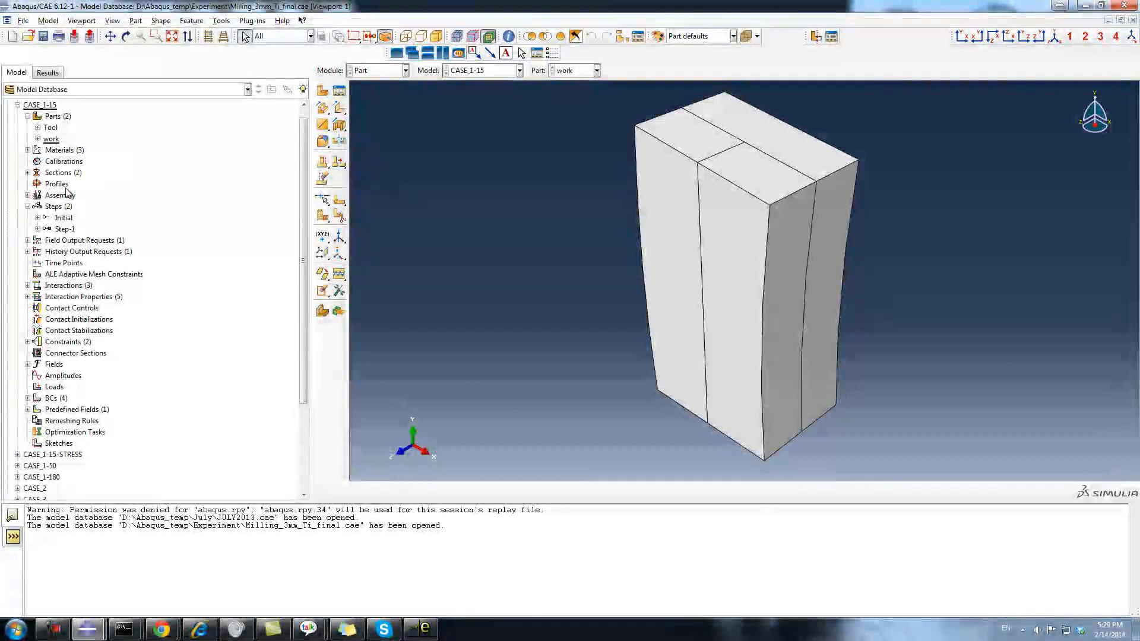
pyautogui.click(27, 150)
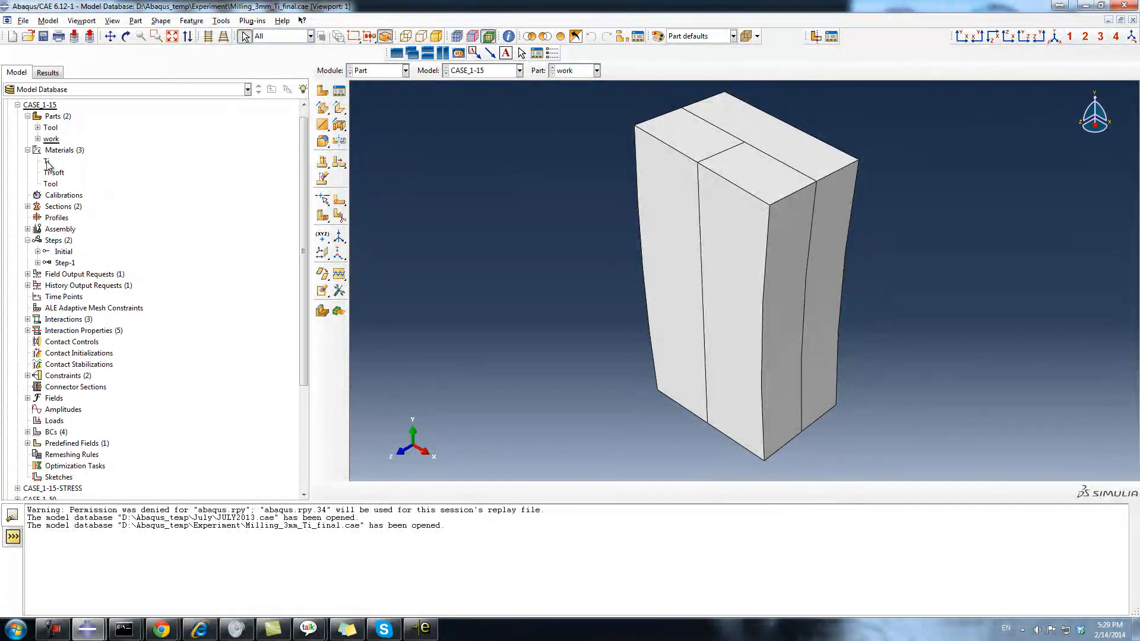
pyautogui.click(27, 207)
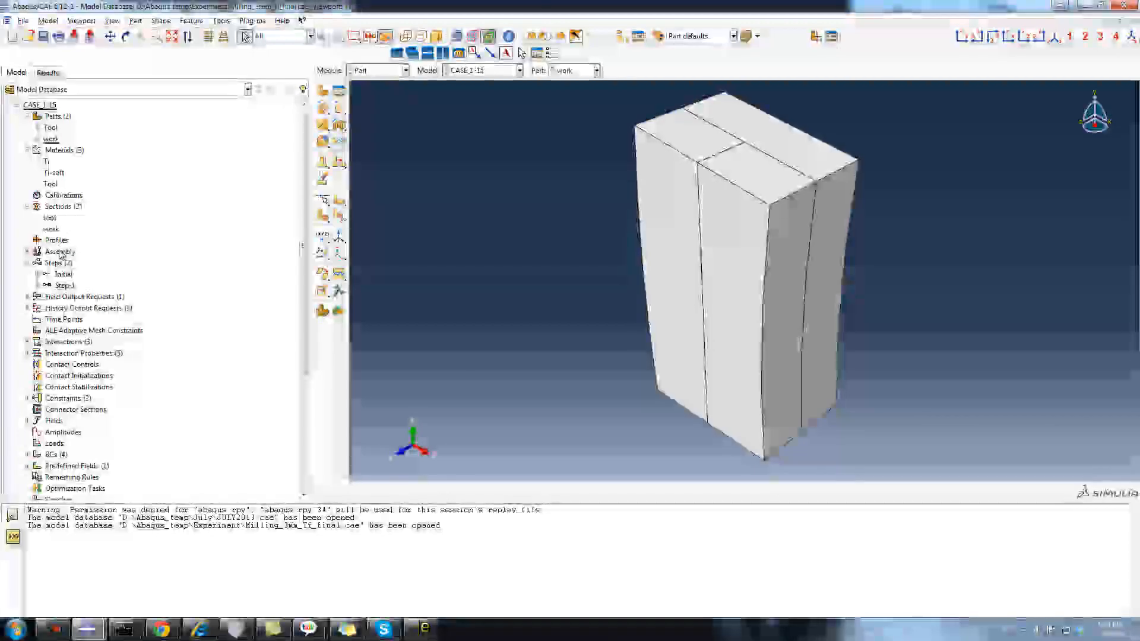
# Step: Locate Step-1 and list the model's field and history output requests, F-Output-1 and H-Output-1
pyautogui.click(66, 287)
pyautogui.scroll(-3, 139, 254)
pyautogui.click(27, 184)
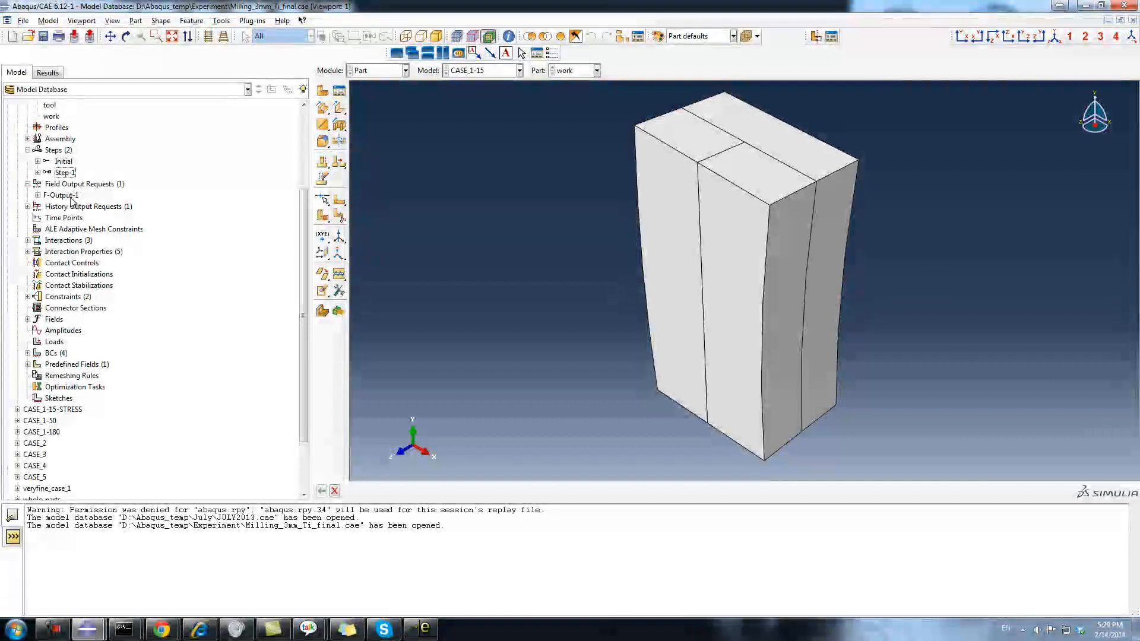
pyautogui.click(65, 196)
pyautogui.click(27, 207)
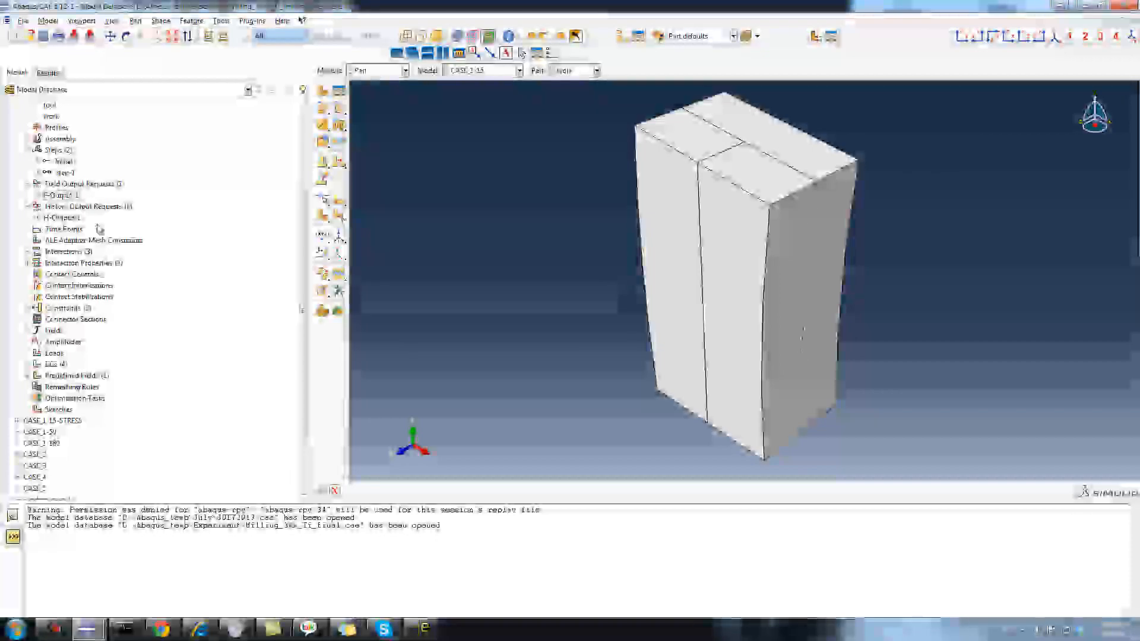
pyautogui.click(79, 216)
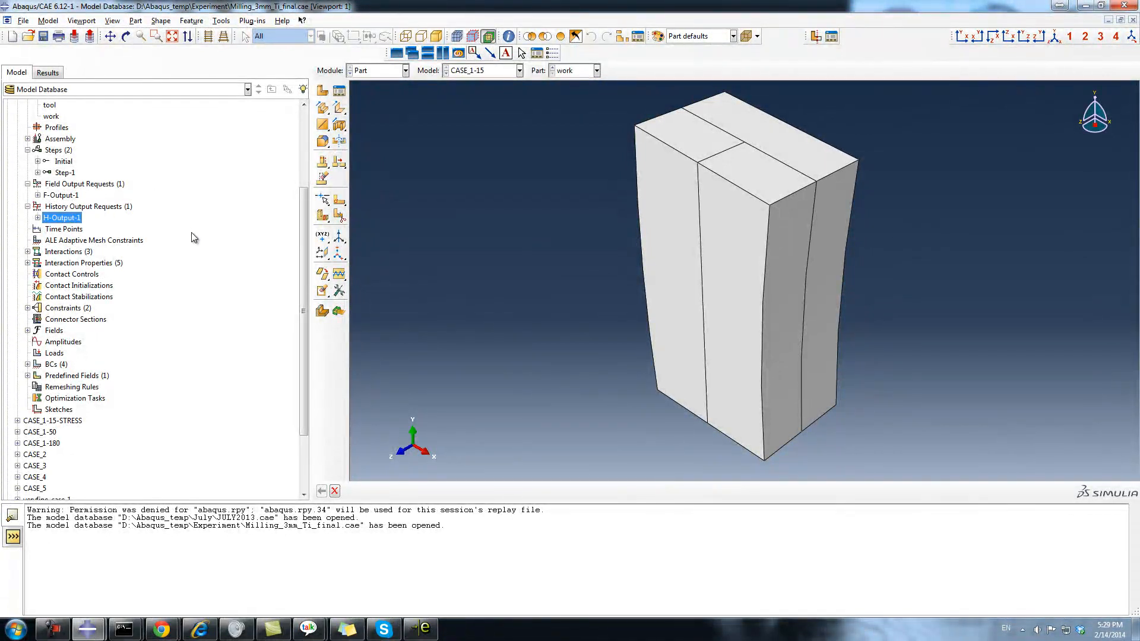
# Step: Open the H-Output-1 history output request, review its Tool-1.RP domain and reaction force variables, and close it unchanged
pyautogui.rightClick(72, 220)
pyautogui.click(103, 228)
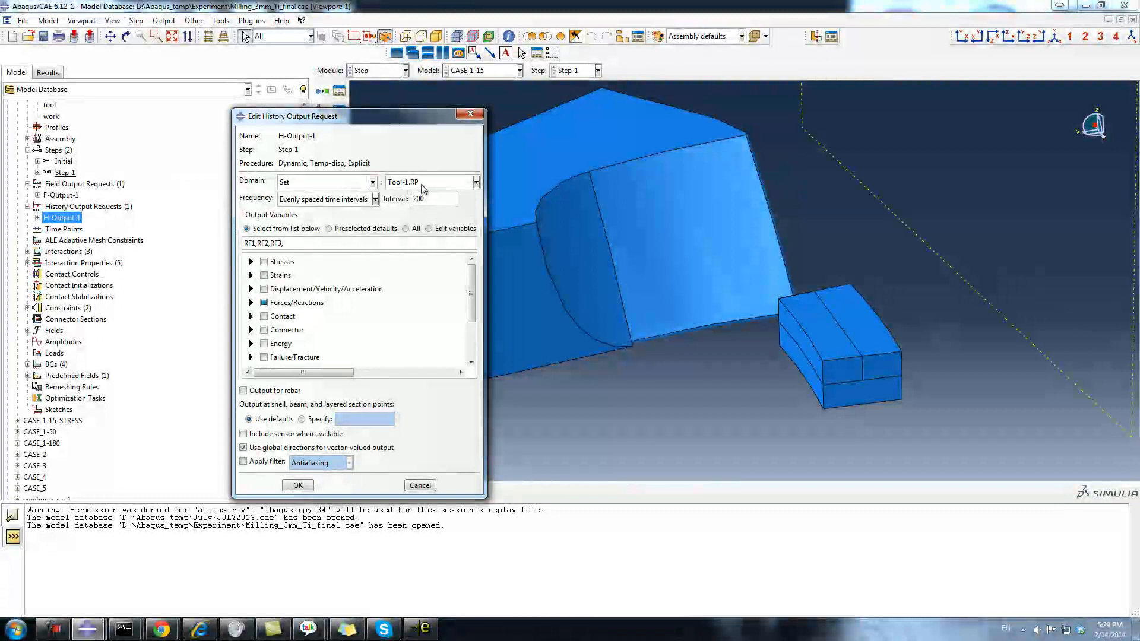
pyautogui.click(250, 302)
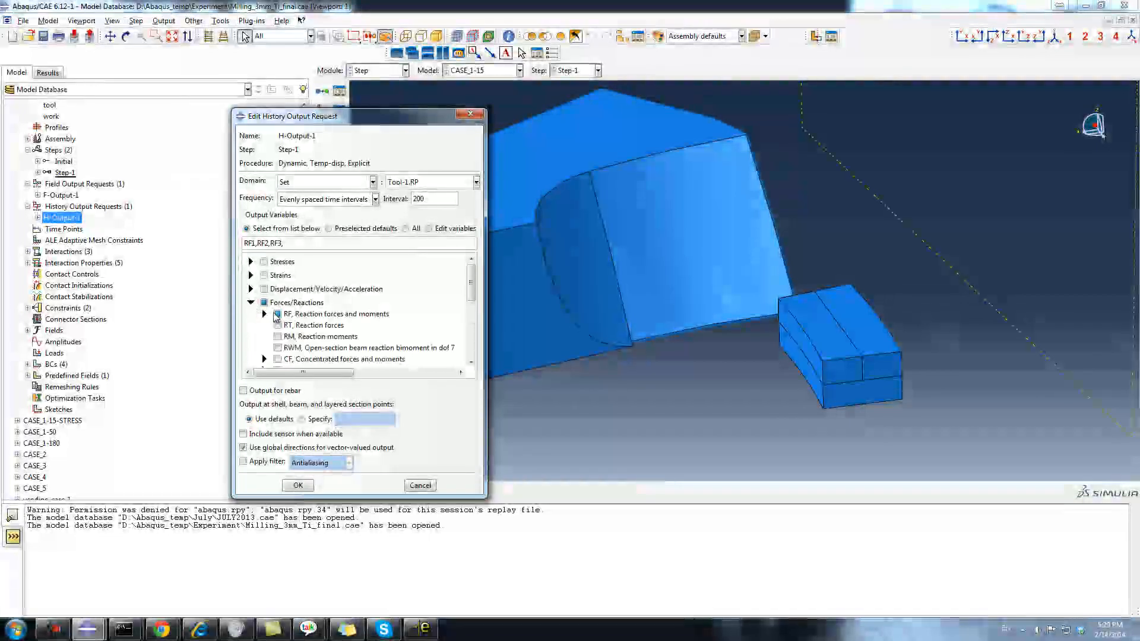
pyautogui.click(264, 314)
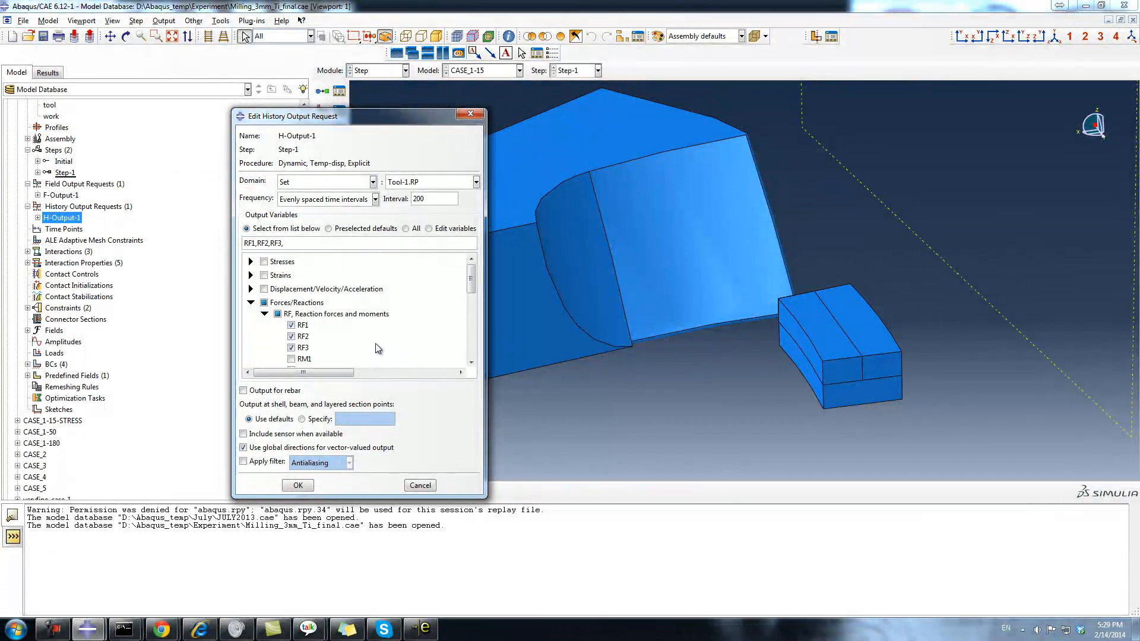
pyautogui.scroll(-3, 377, 338)
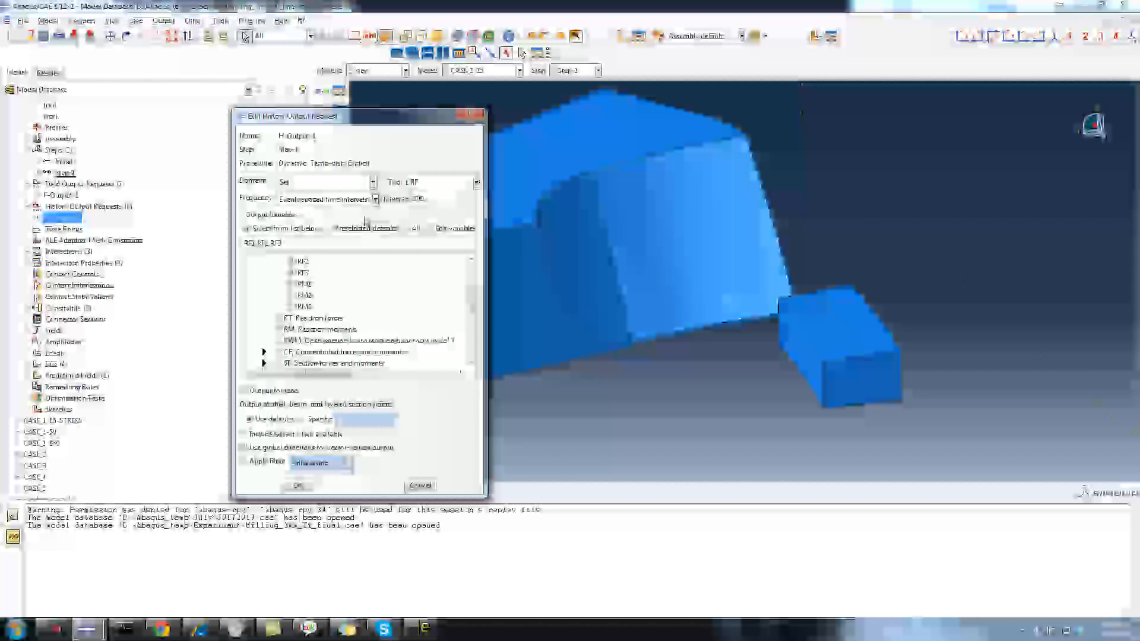
pyautogui.click(298, 485)
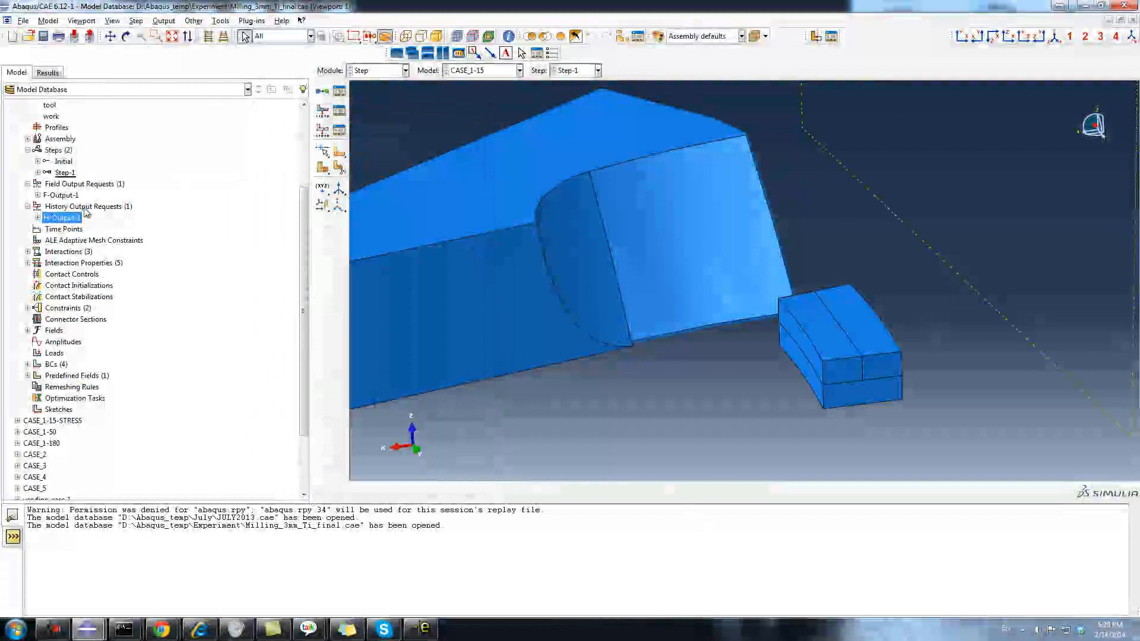
# Step: Open the F-Output-1 field output request and enlarge its window to show all output variable categories
pyautogui.click(69, 196)
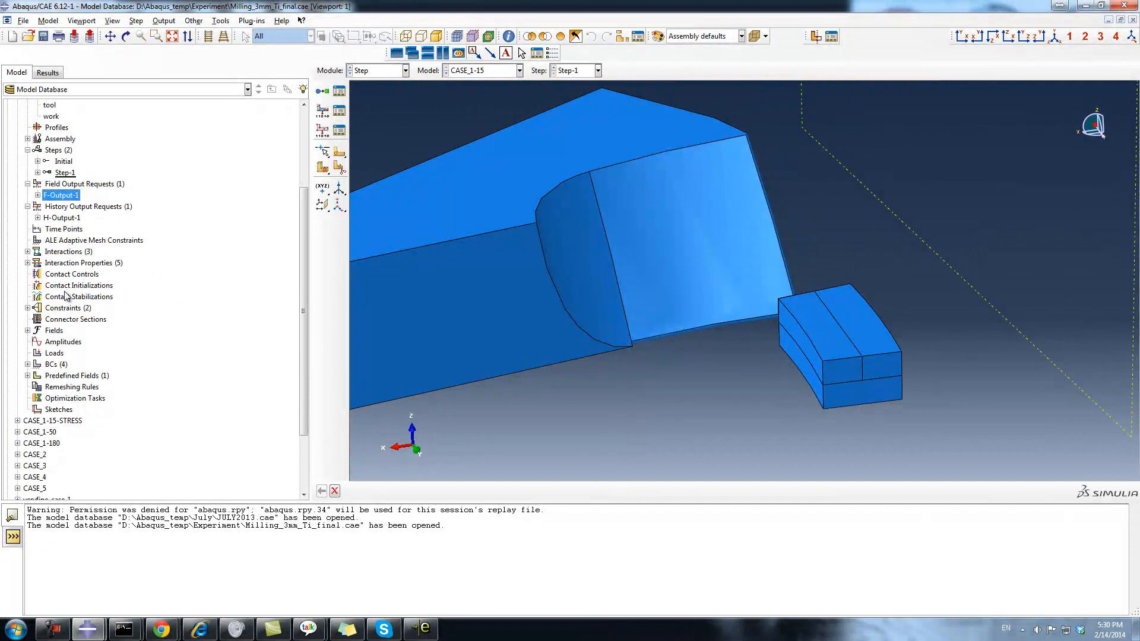
pyautogui.rightClick(41, 197)
pyautogui.click(62, 216)
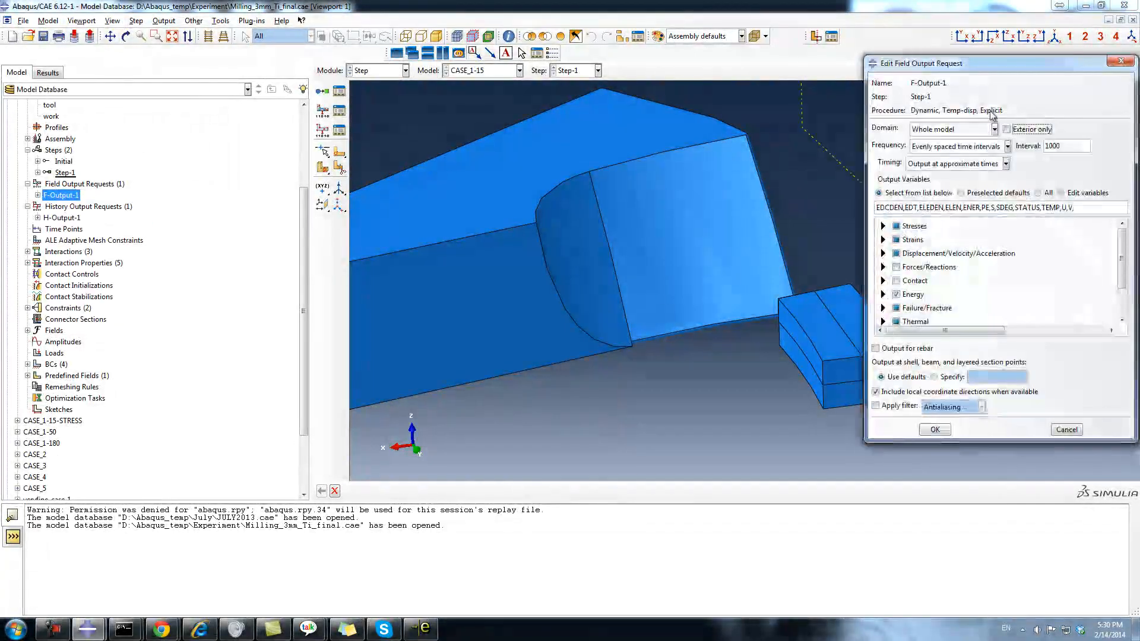
pyautogui.moveTo(1000, 68); pyautogui.dragTo(436, 52)
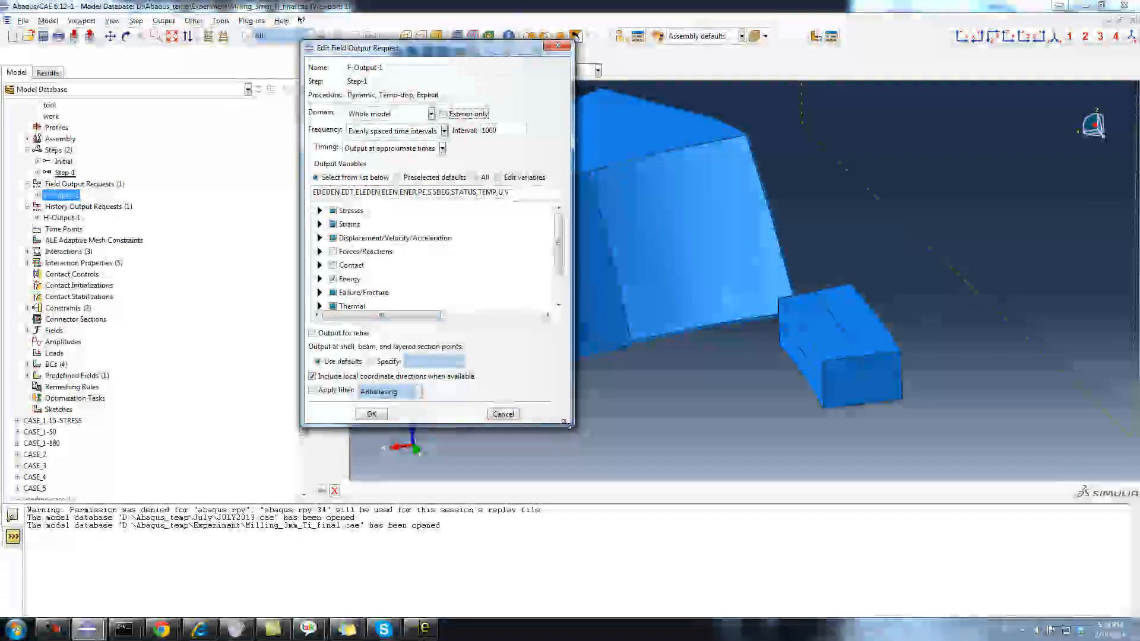
pyautogui.moveTo(564, 421); pyautogui.dragTo(724, 524)
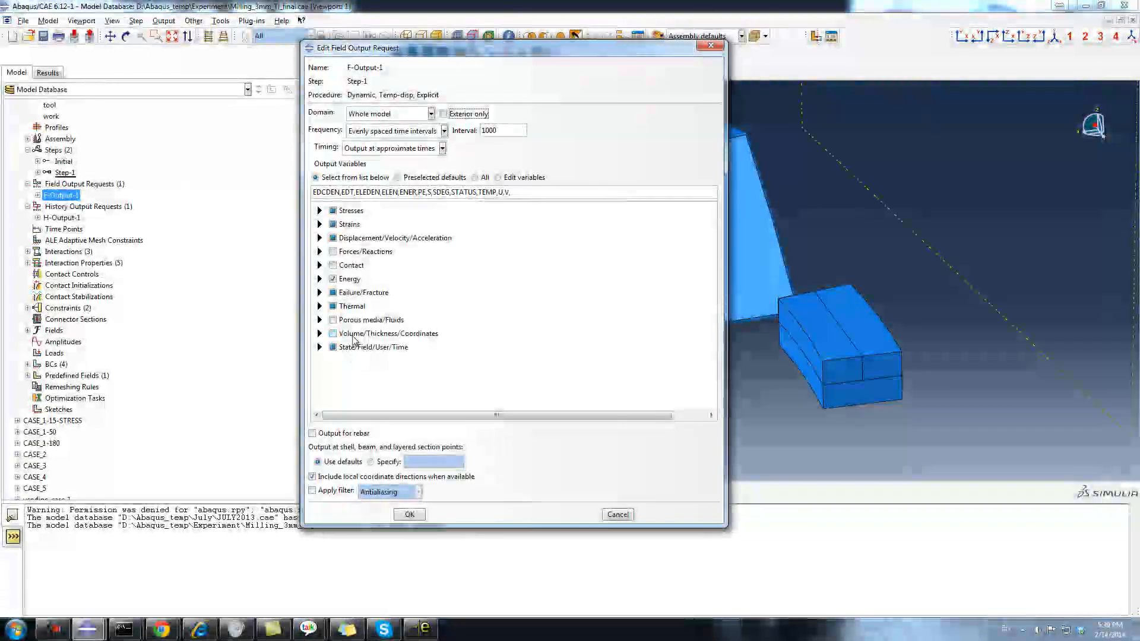
# Step: Check SDEG under Failure/Fracture and STATUS under State/Field/User/Time in F-Output-1, collapsing each category after viewing
pyautogui.click(319, 293)
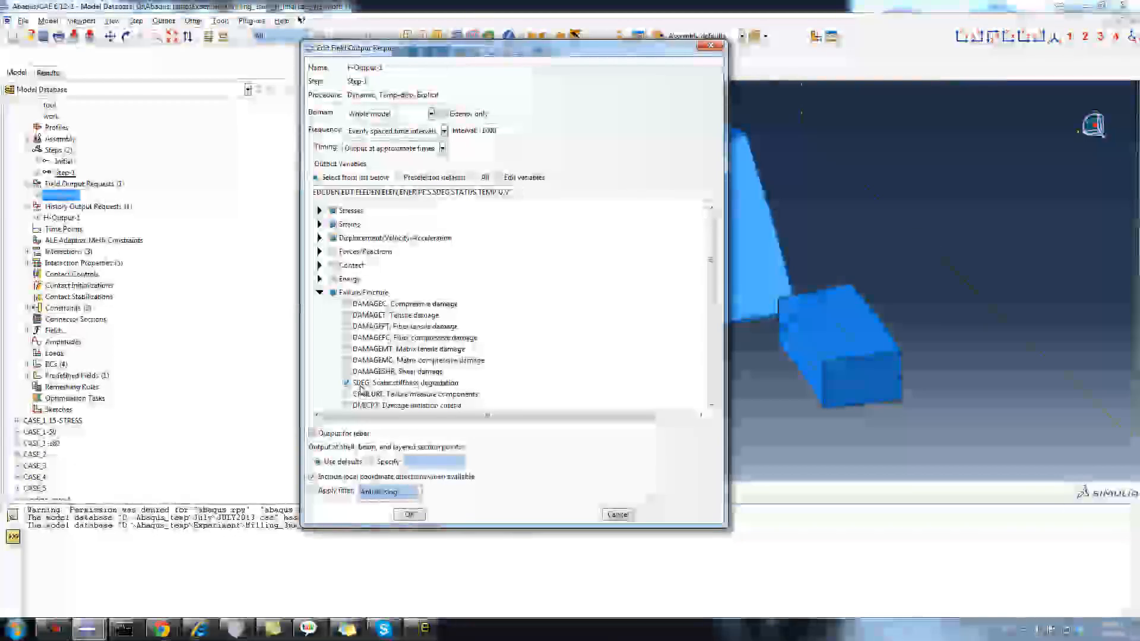
pyautogui.click(321, 295)
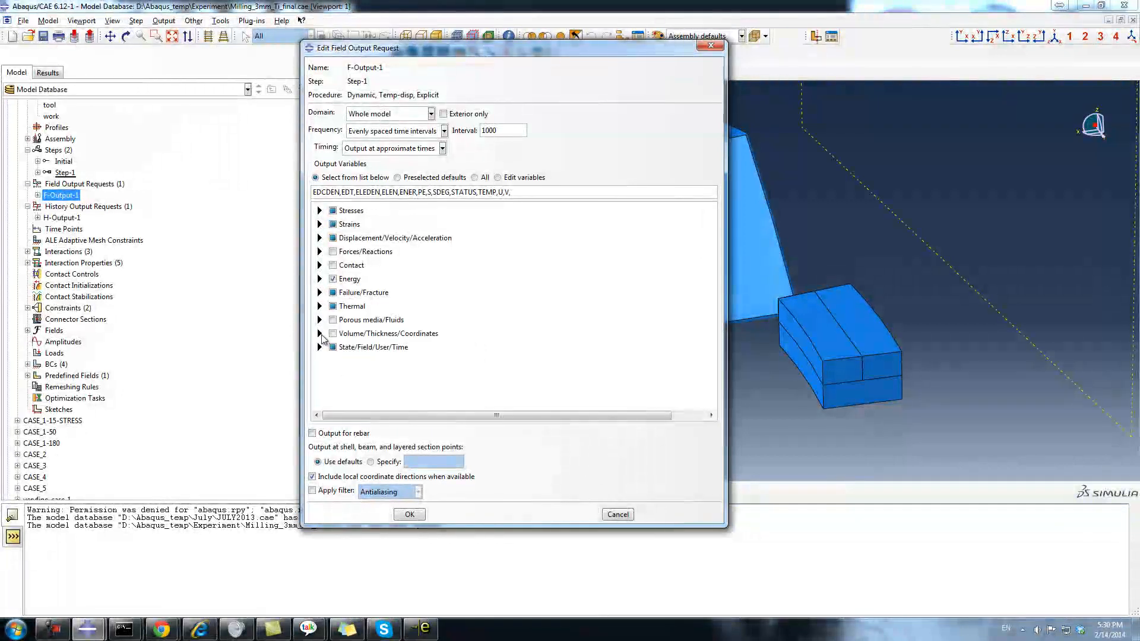
pyautogui.click(320, 347)
pyautogui.scroll(-3, 349, 350)
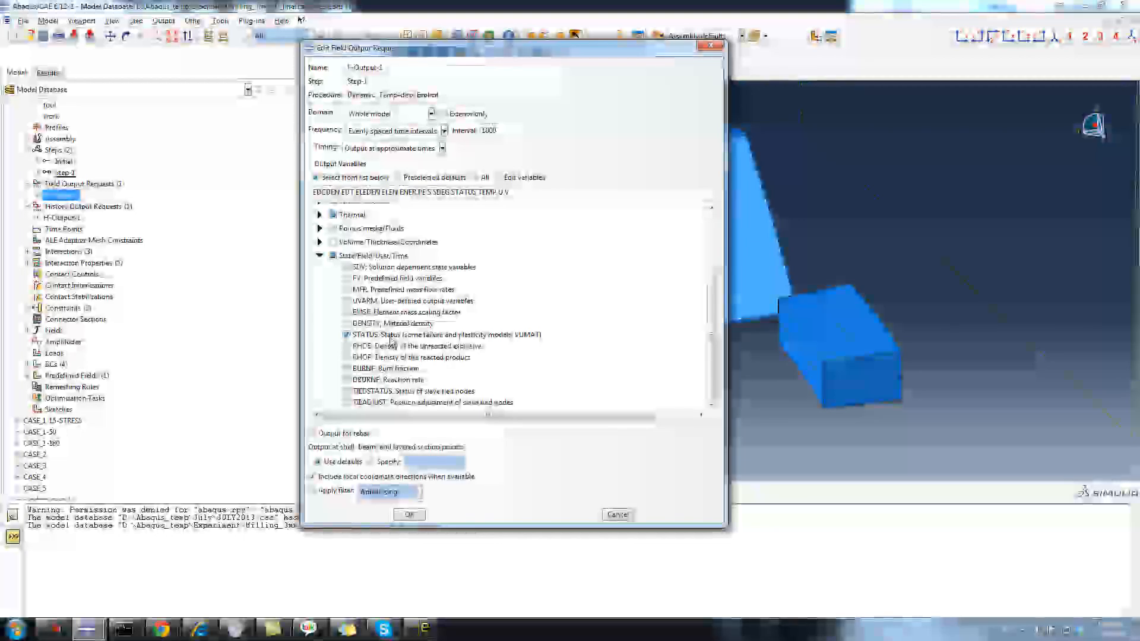
pyautogui.click(320, 256)
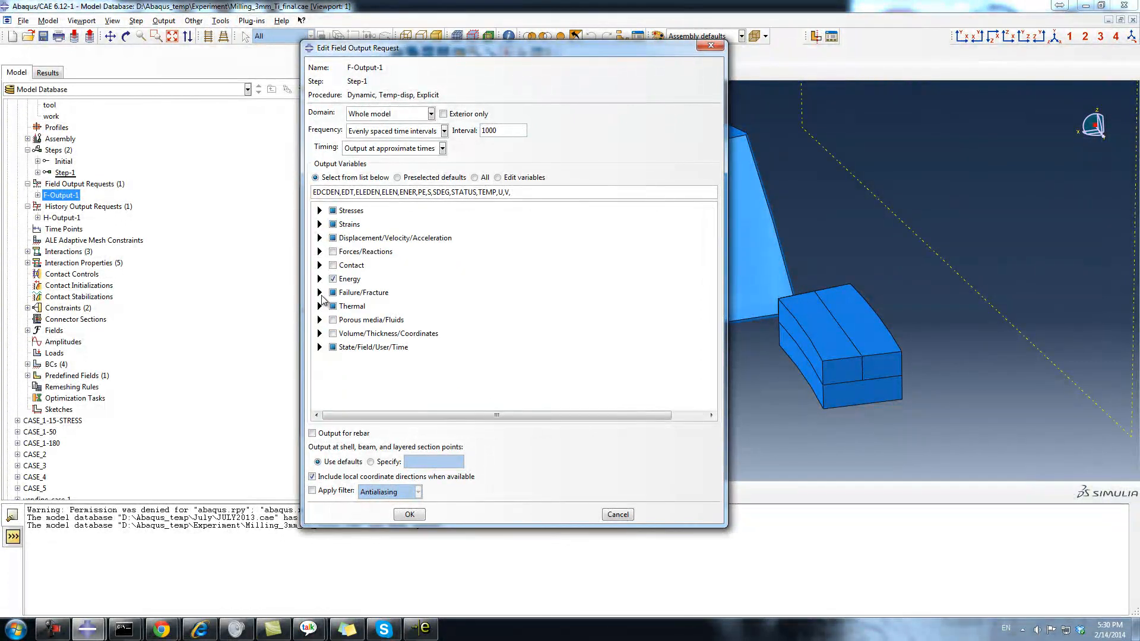
# Step: Go through the full list of Failure/Fracture variables again and locate STATUS among the State/Field/User/Time variables
pyautogui.click(319, 292)
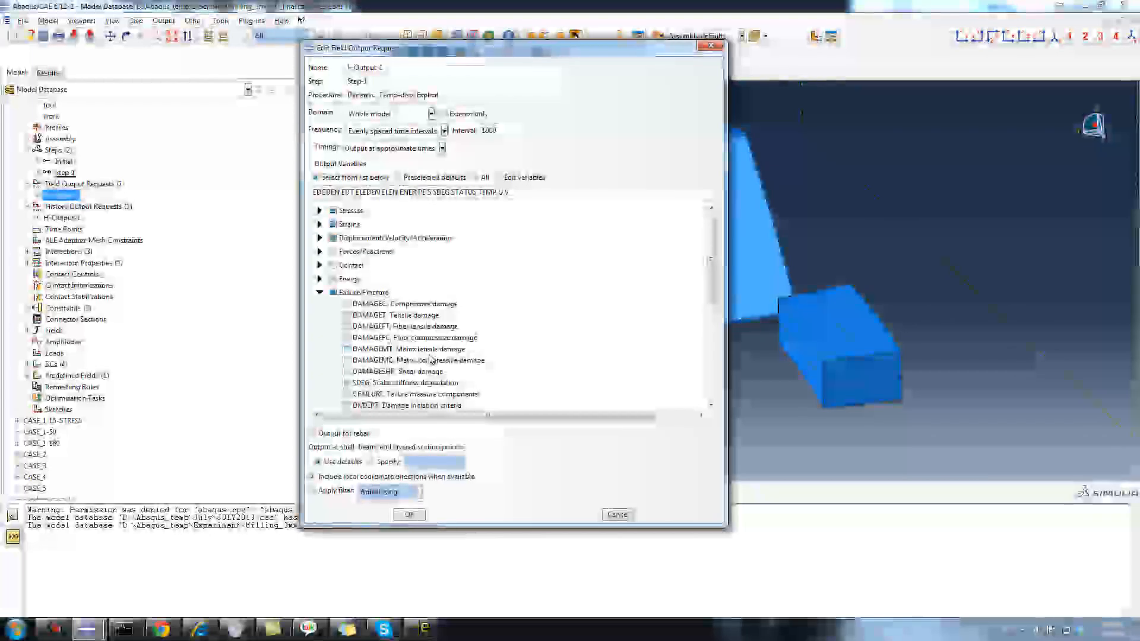
pyautogui.scroll(-2, 433, 350)
pyautogui.scroll(-5, 417, 350)
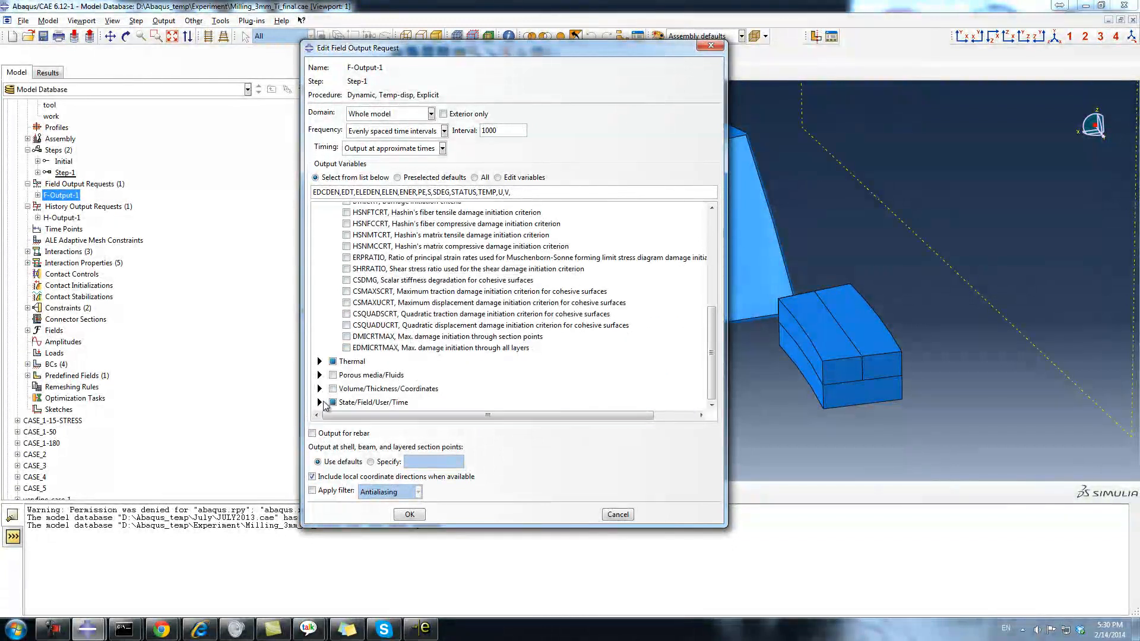
pyautogui.click(319, 402)
pyautogui.scroll(-5, 378, 342)
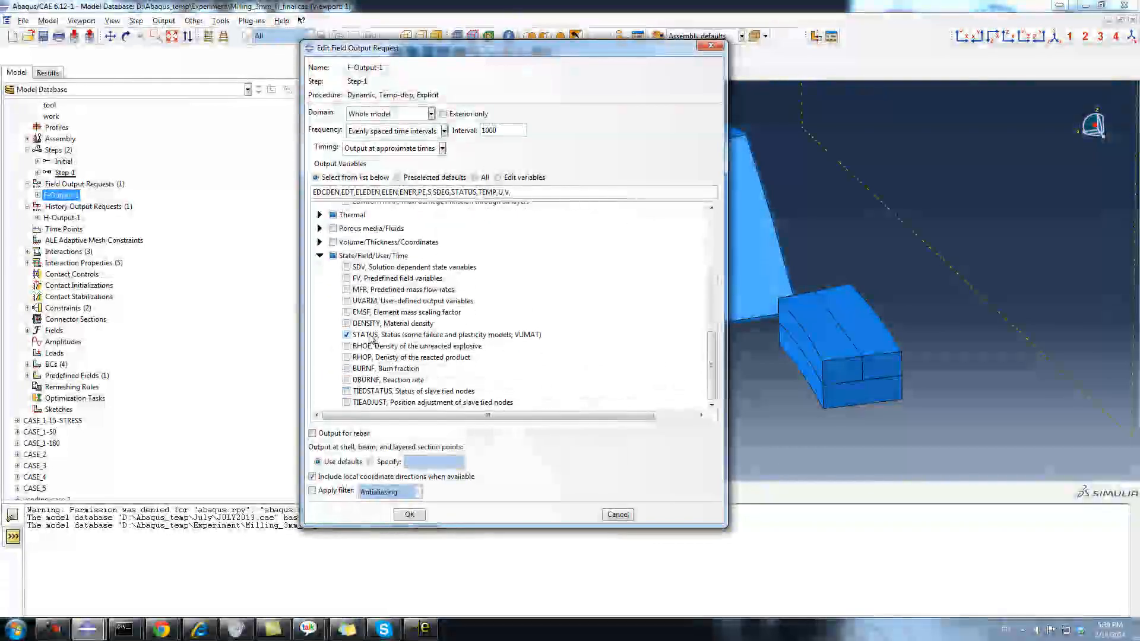
pyautogui.scroll(2, 356, 330)
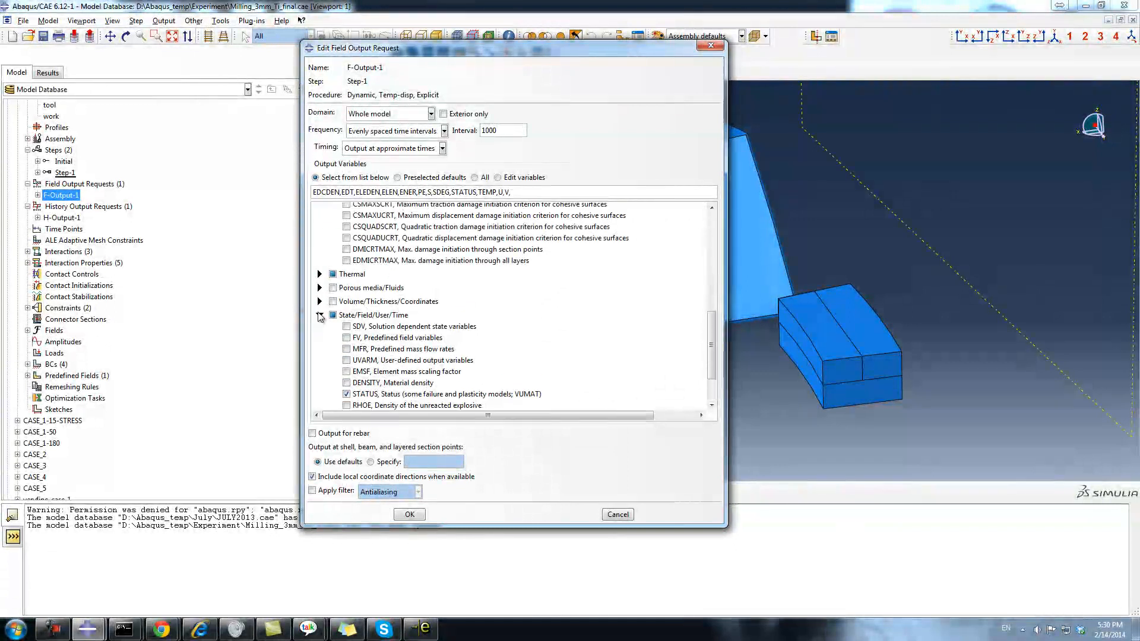
pyautogui.click(319, 315)
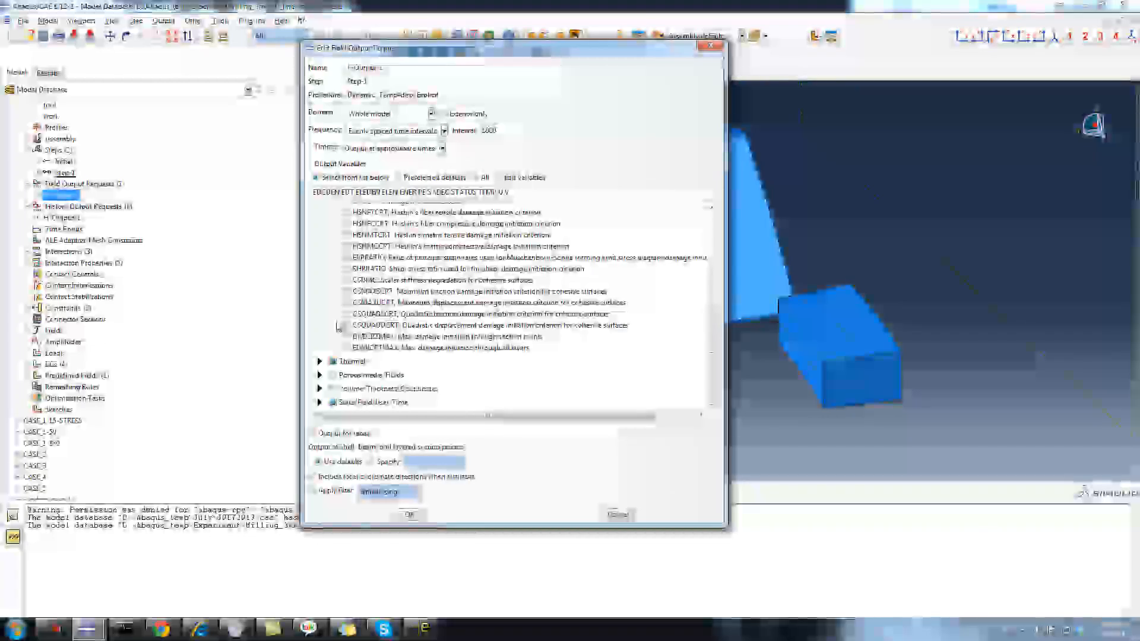
# Step: Compare the SDEG scalar stiffness degradation entry with the STATUS entry and collapse both variable categories
pyautogui.scroll(4, 336, 325)
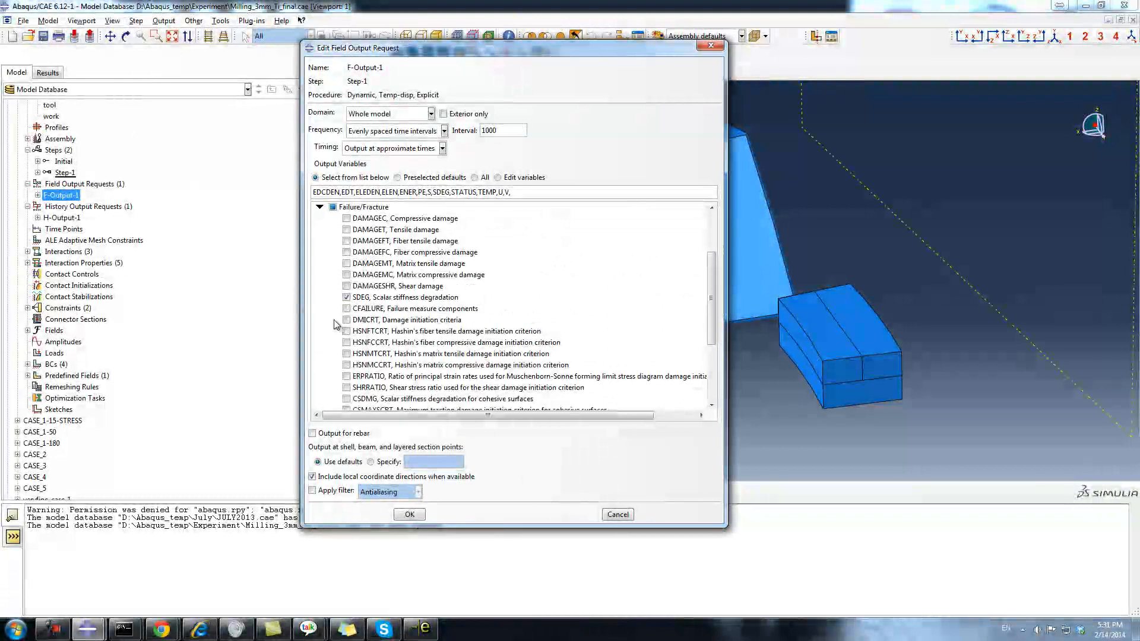
pyautogui.scroll(-4, 334, 320)
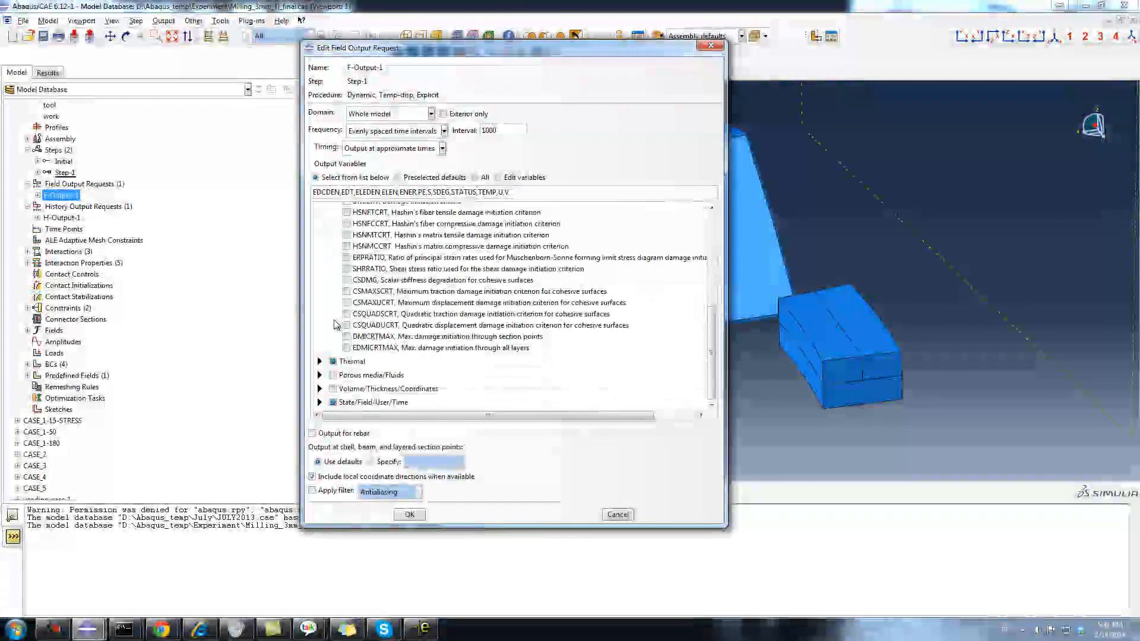
pyautogui.click(320, 402)
pyautogui.scroll(-5, 337, 391)
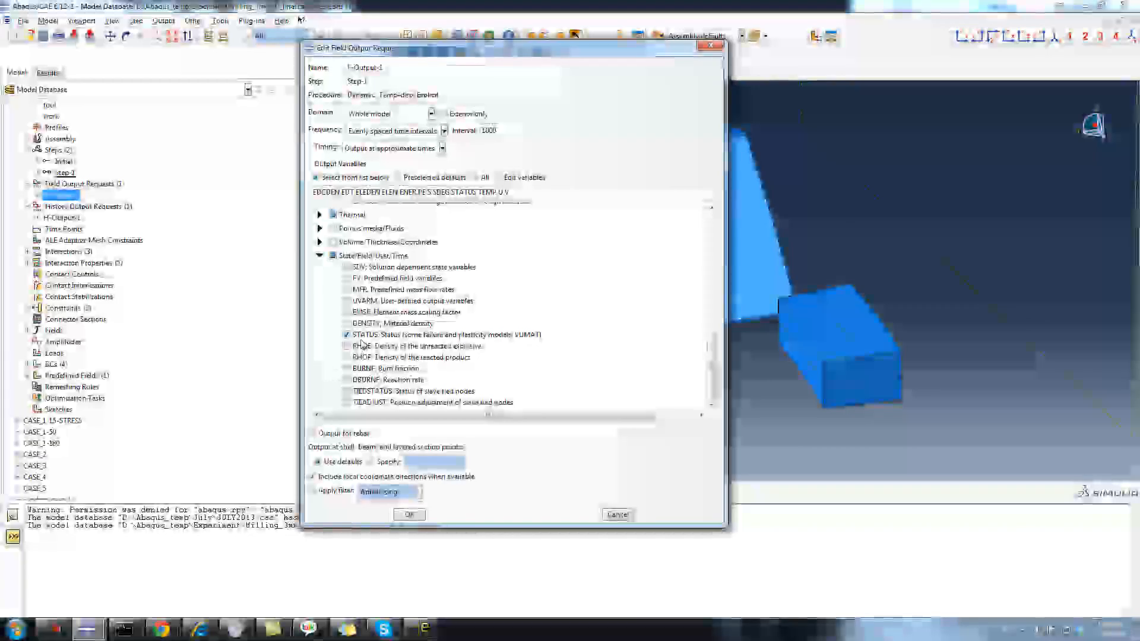
pyautogui.scroll(9, 356, 336)
pyautogui.scroll(-6, 371, 336)
pyautogui.scroll(-3, 371, 335)
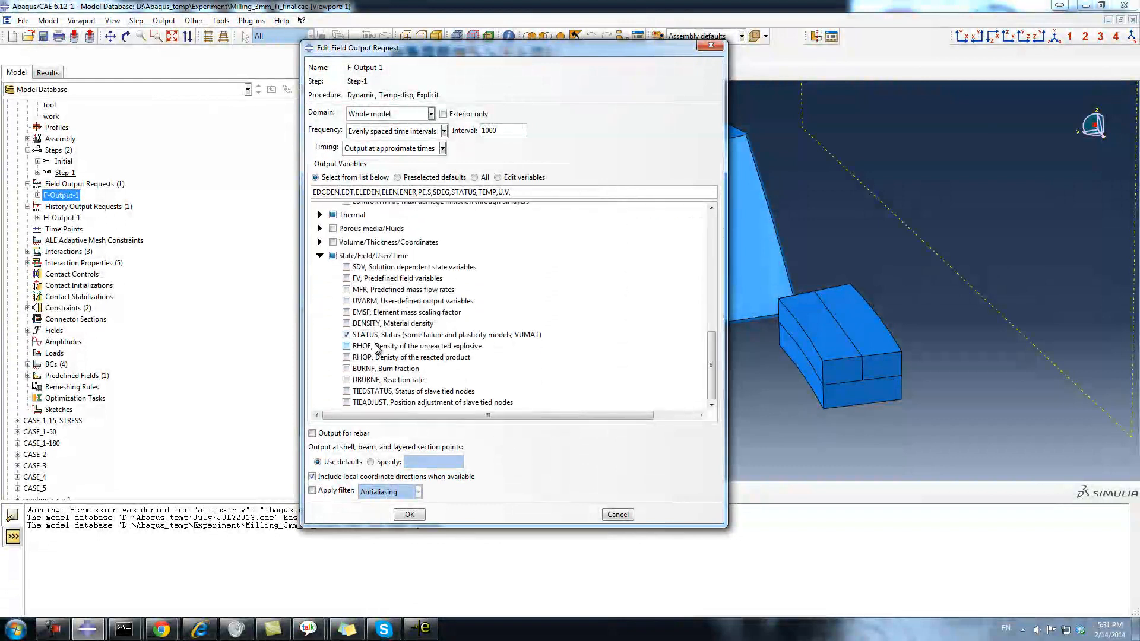
pyautogui.scroll(9, 356, 341)
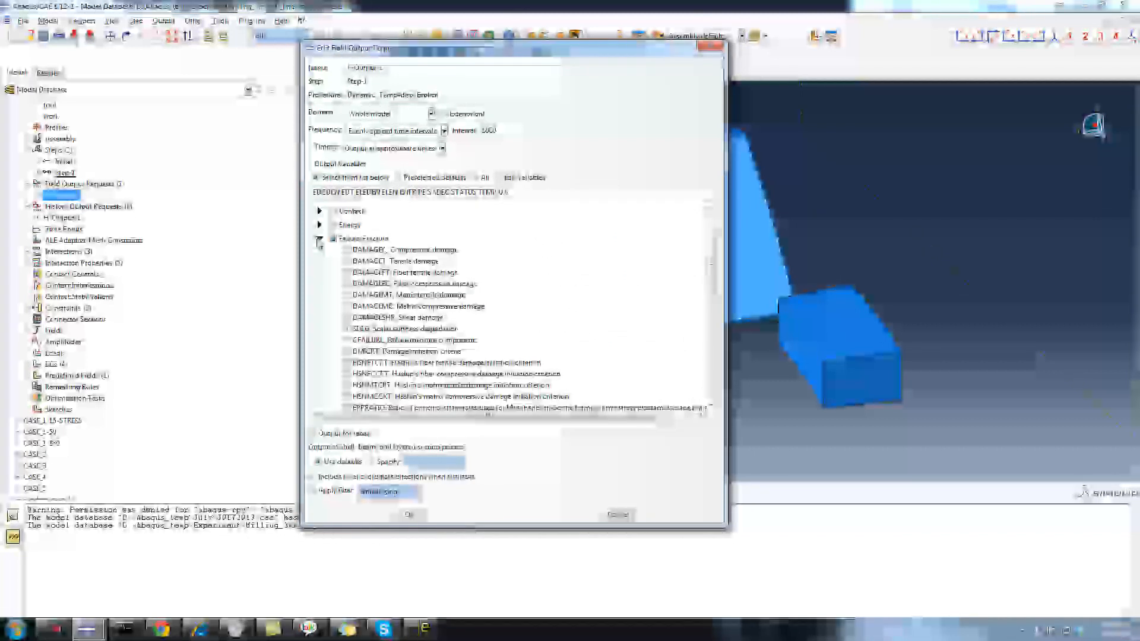
pyautogui.click(319, 238)
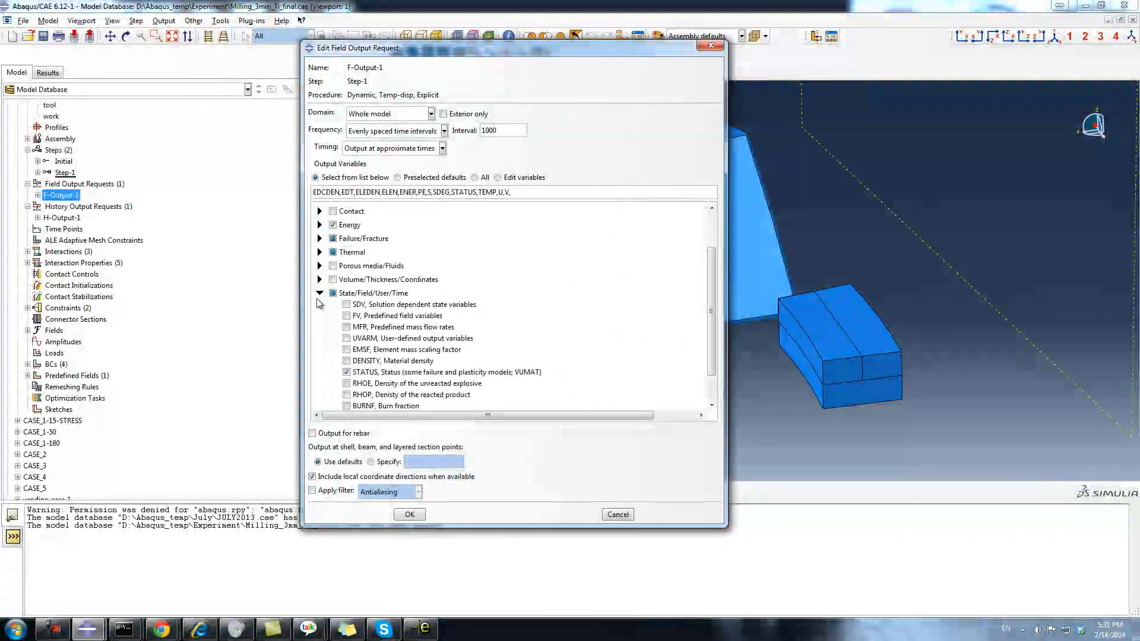
pyautogui.click(319, 293)
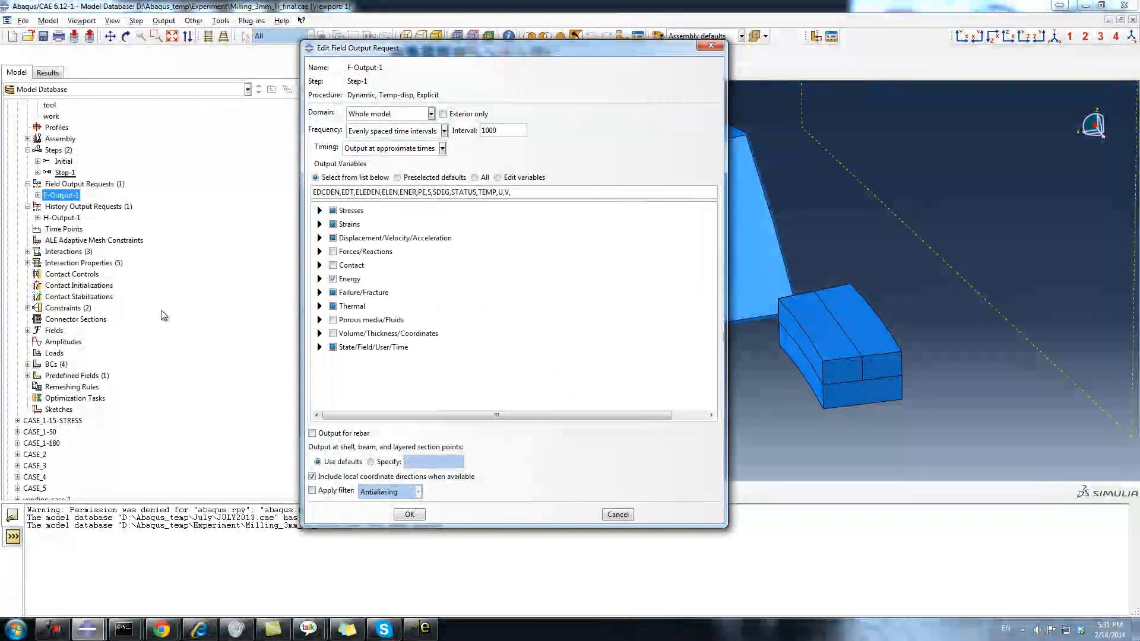
# Step: Review the Displacement/Velocity/Acceleration and Stresses variables of F-Output-1 and close the request without changes
pyautogui.click(320, 238)
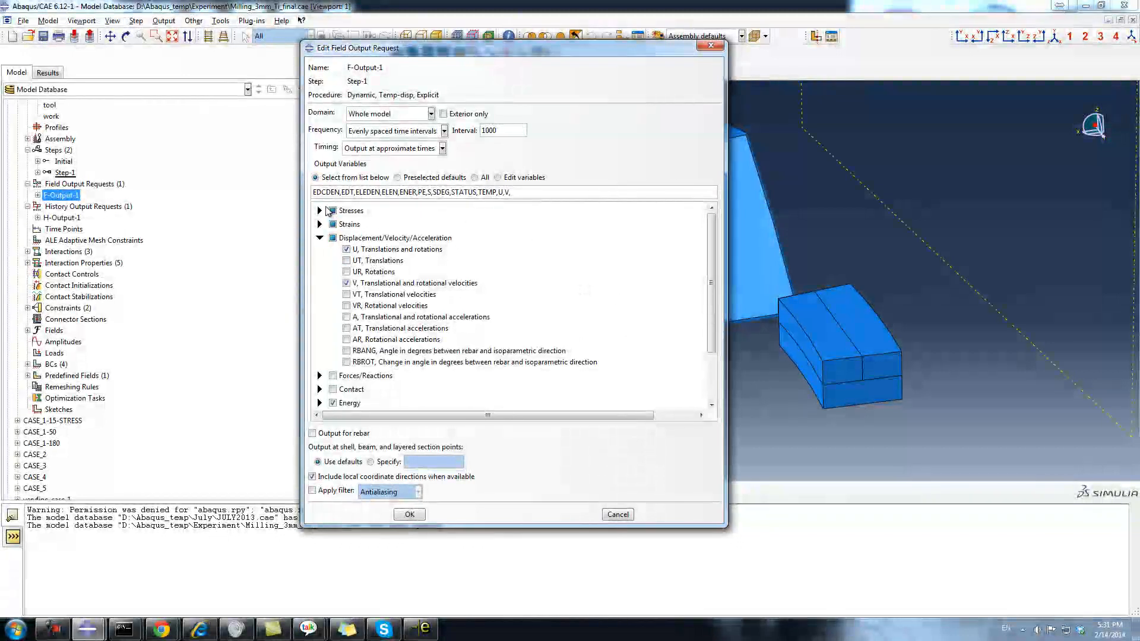
pyautogui.doubleClick(350, 211)
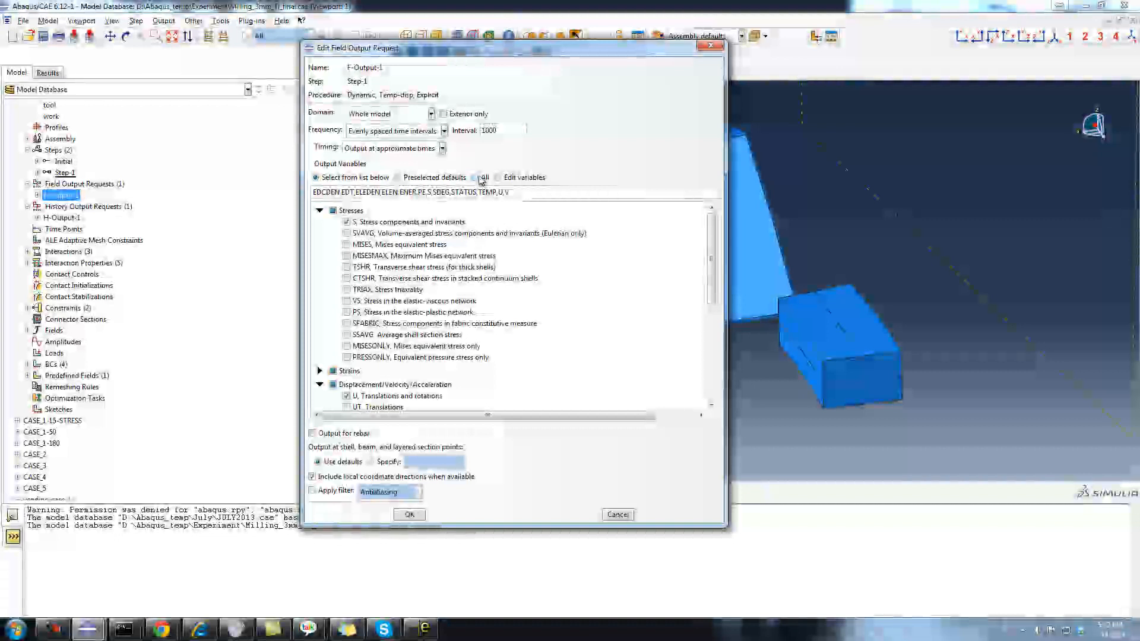
pyautogui.scroll(-3, 317, 398)
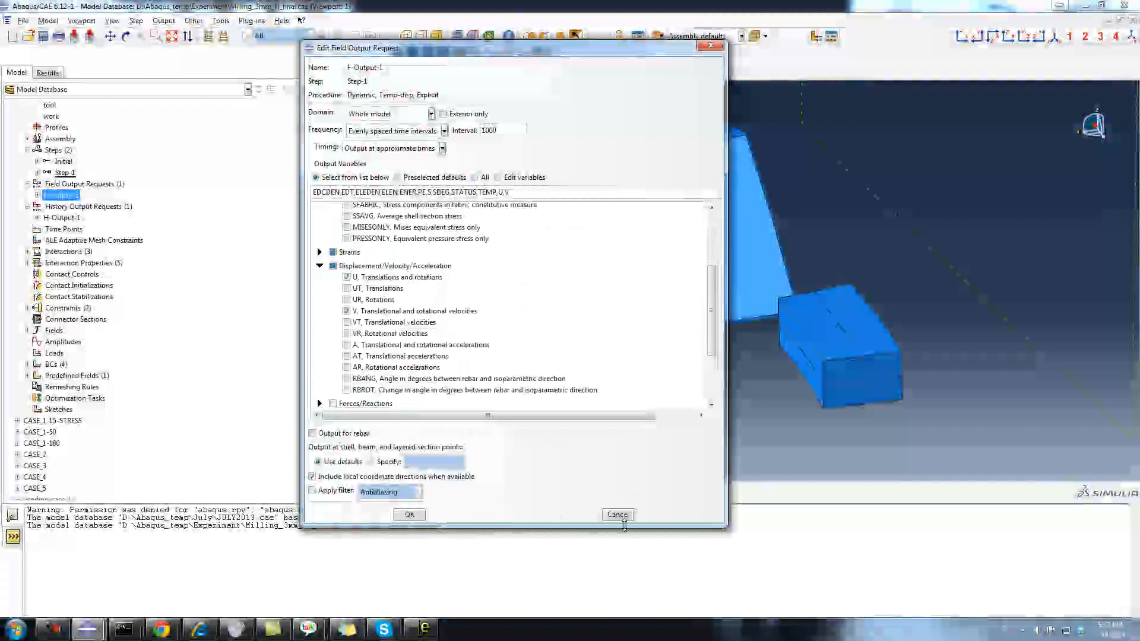
pyautogui.click(618, 515)
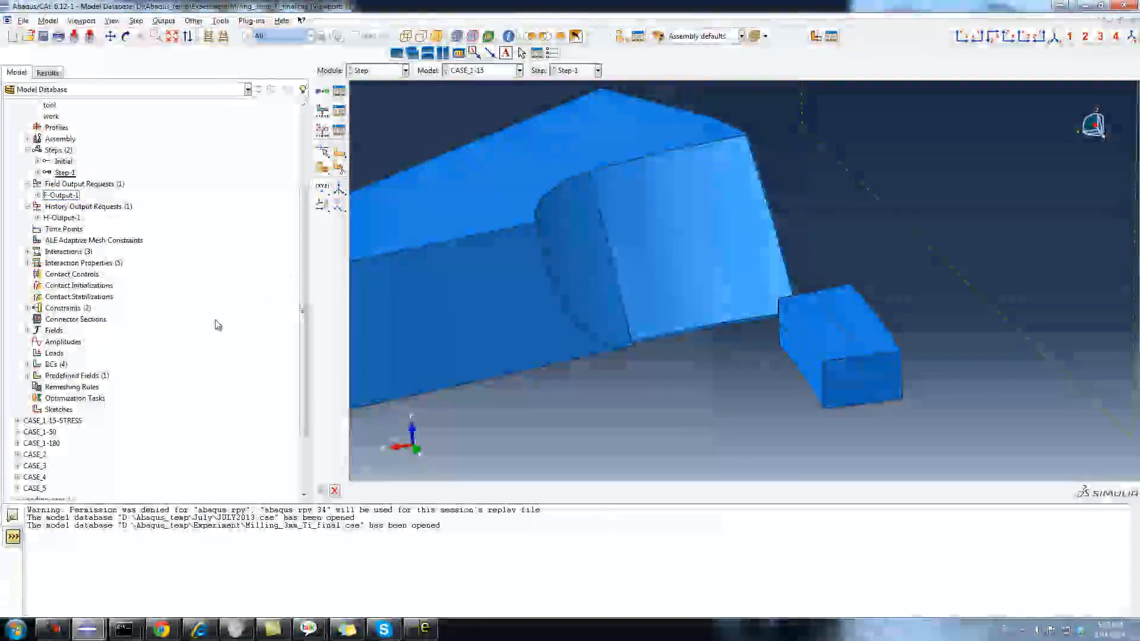
# Step: List the interactions of CASE_1-15, including convection, and look over its interaction properties from Friction to rough
pyautogui.click(28, 252)
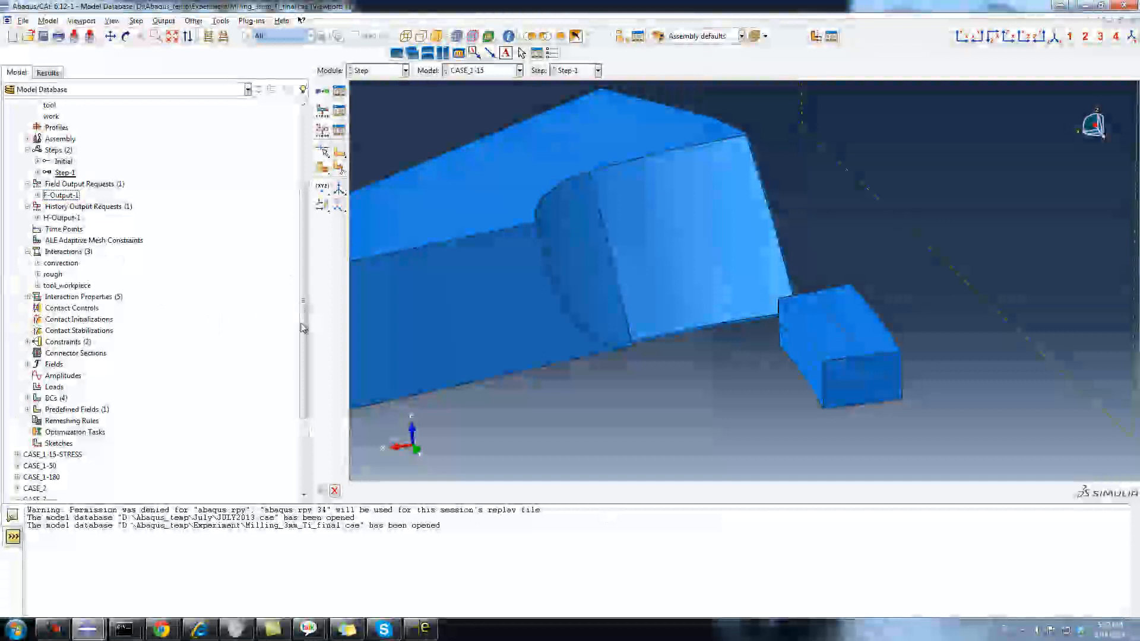
pyautogui.click(64, 251)
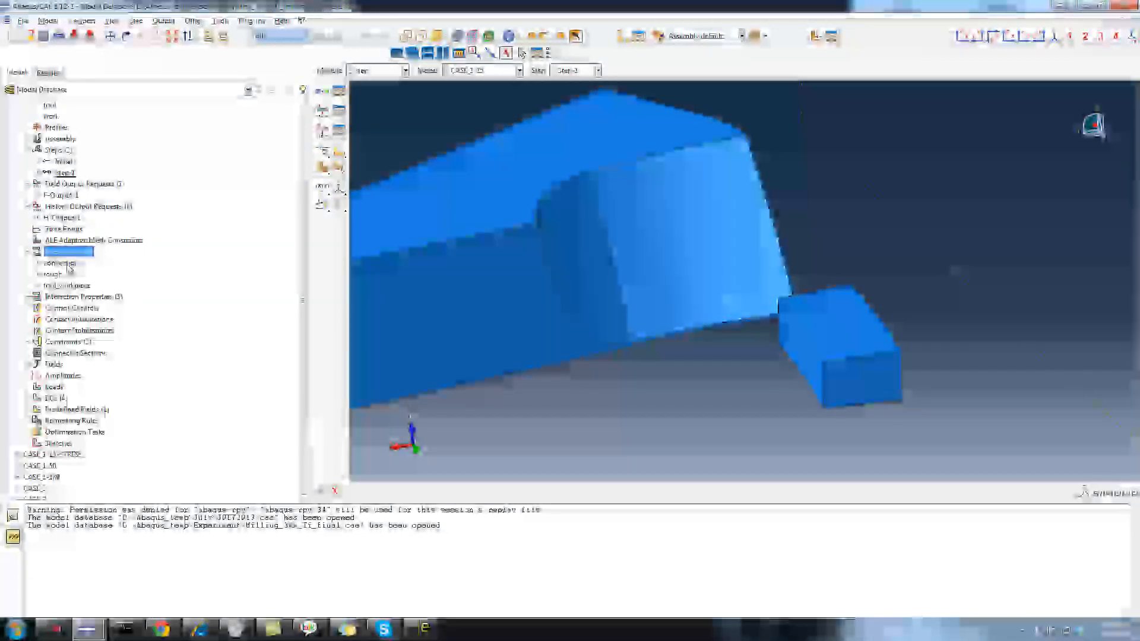
pyautogui.click(62, 263)
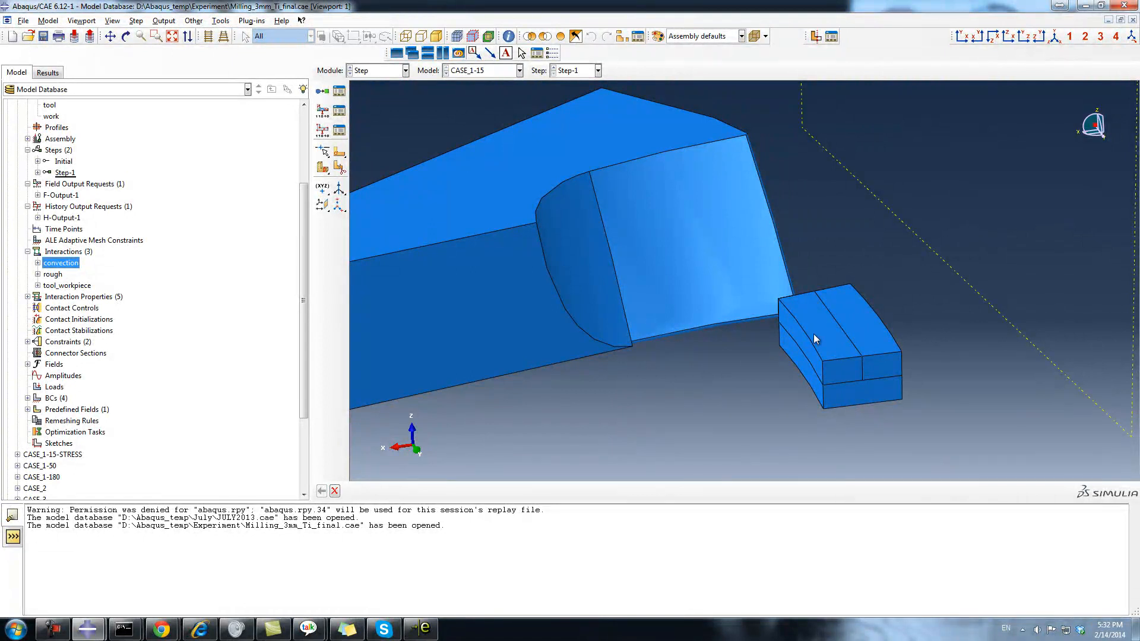
pyautogui.click(27, 297)
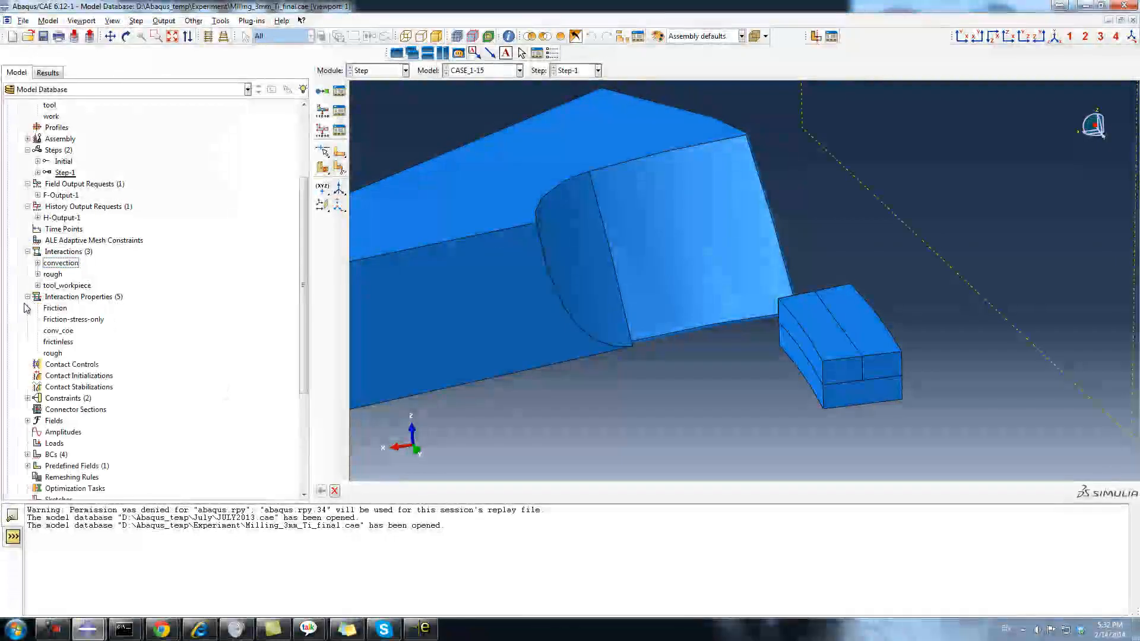
pyautogui.moveTo(53, 309); pyautogui.dragTo(64, 341)
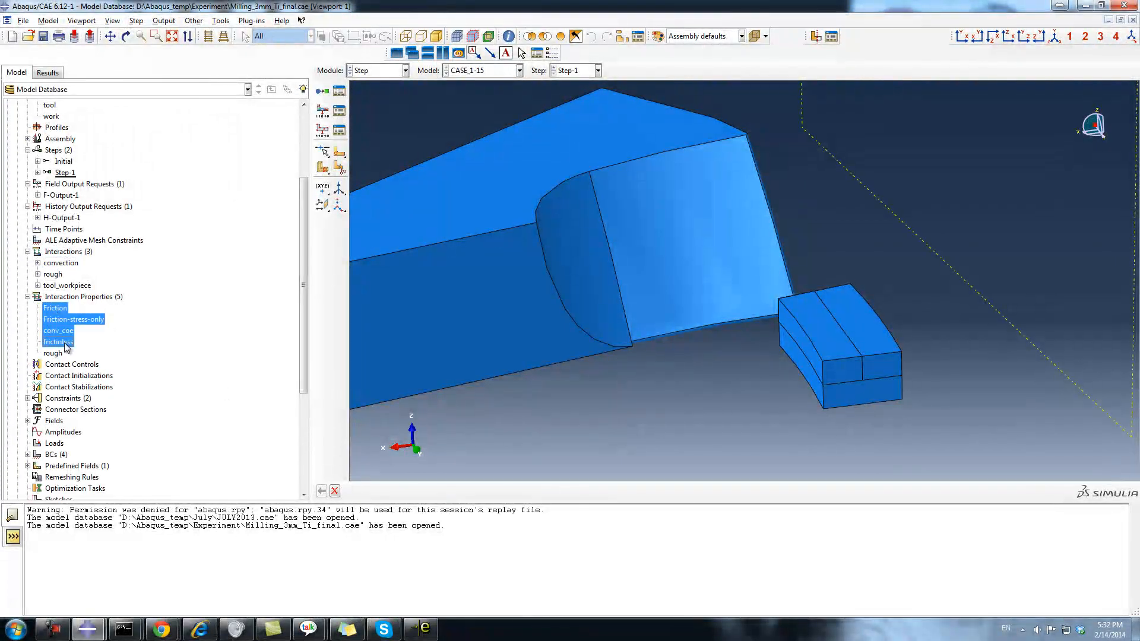
pyautogui.click(111, 337)
pyautogui.scroll(-3, 178, 350)
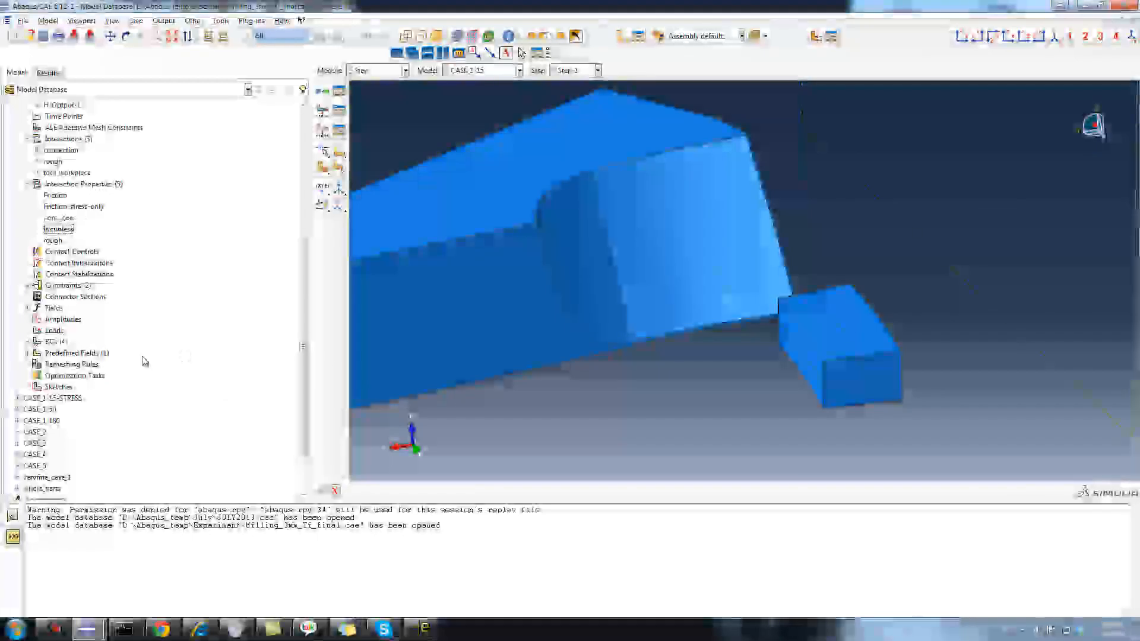
# Step: List the model's constraints and open the RIGID constraint to inspect it with the whole tool in view
pyautogui.click(27, 285)
pyautogui.click(52, 296)
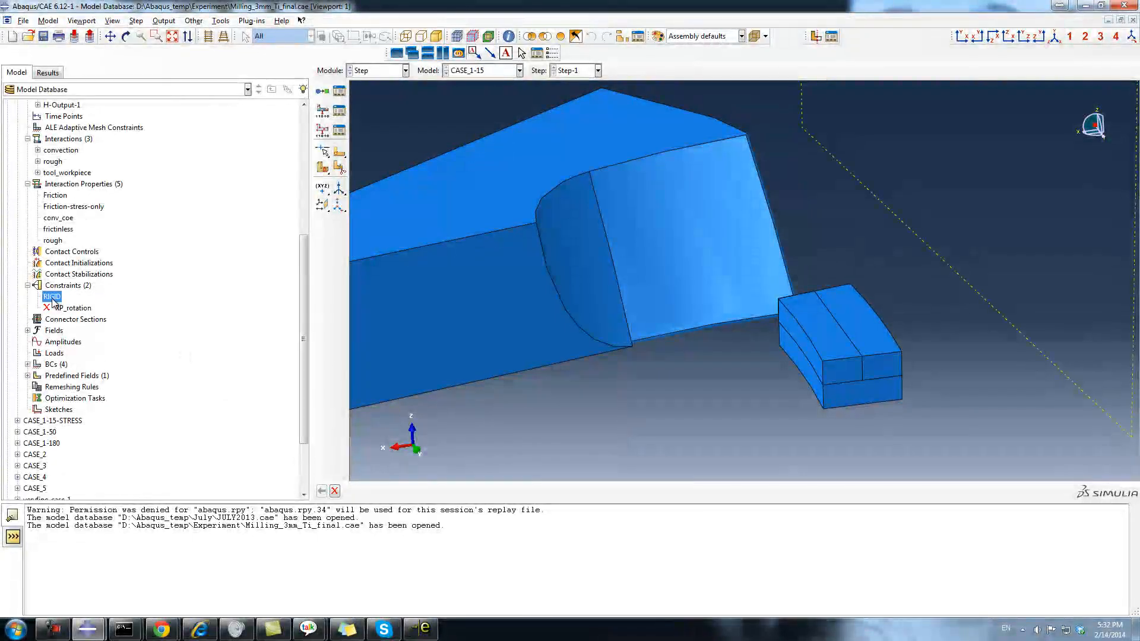
pyautogui.doubleClick(52, 297)
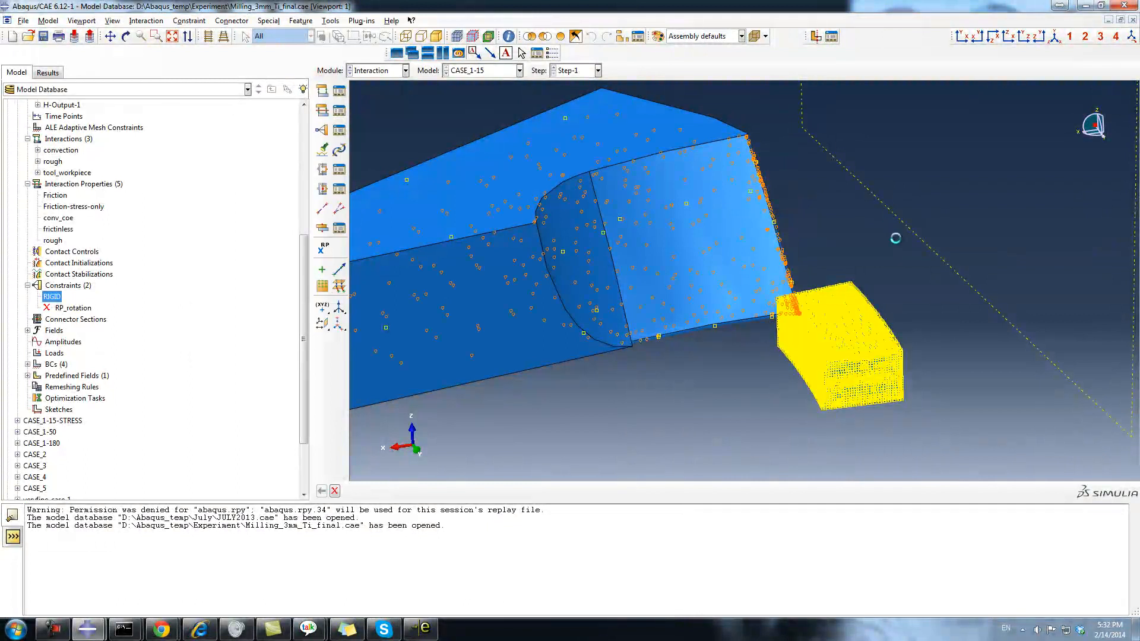
pyautogui.scroll(2, 920, 255)
pyautogui.click(59, 267)
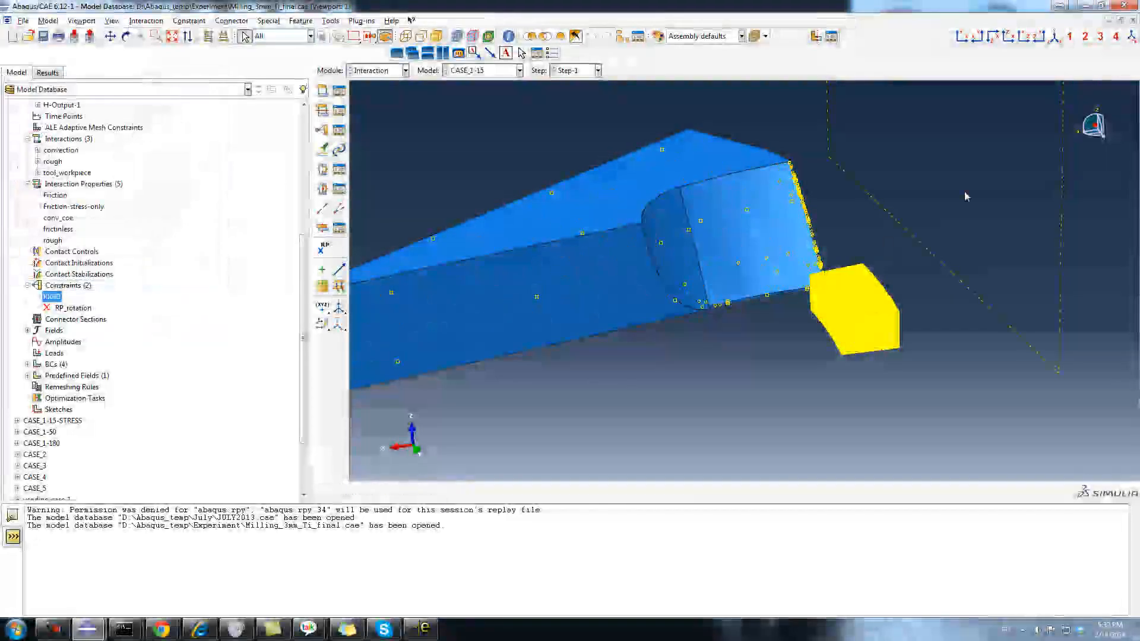
pyautogui.scroll(2, 964, 196)
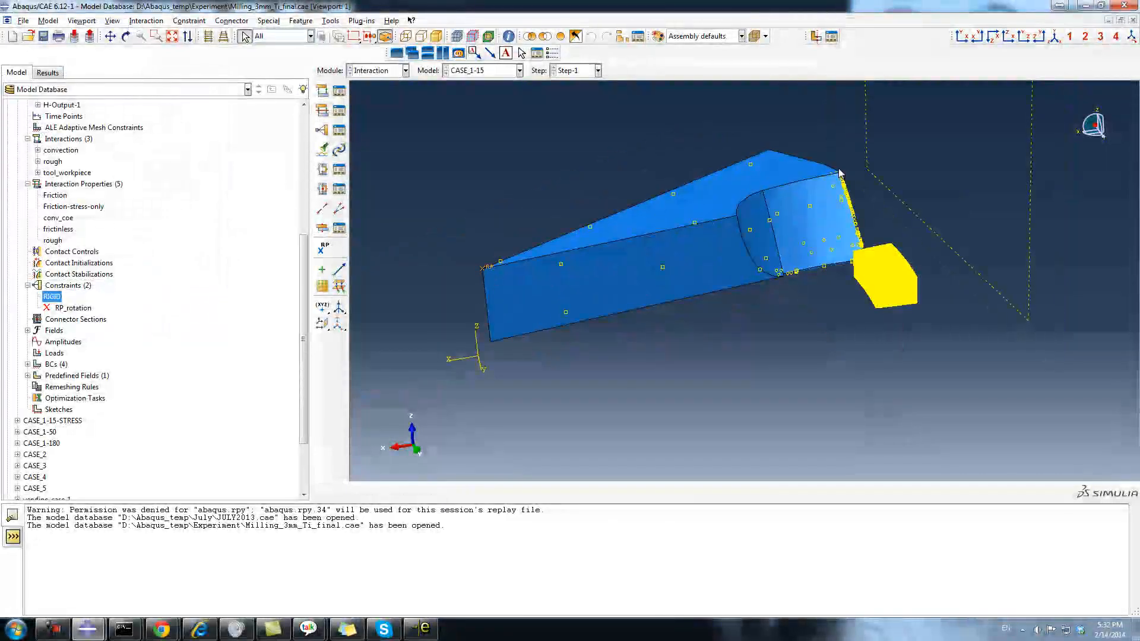
pyautogui.click(141, 342)
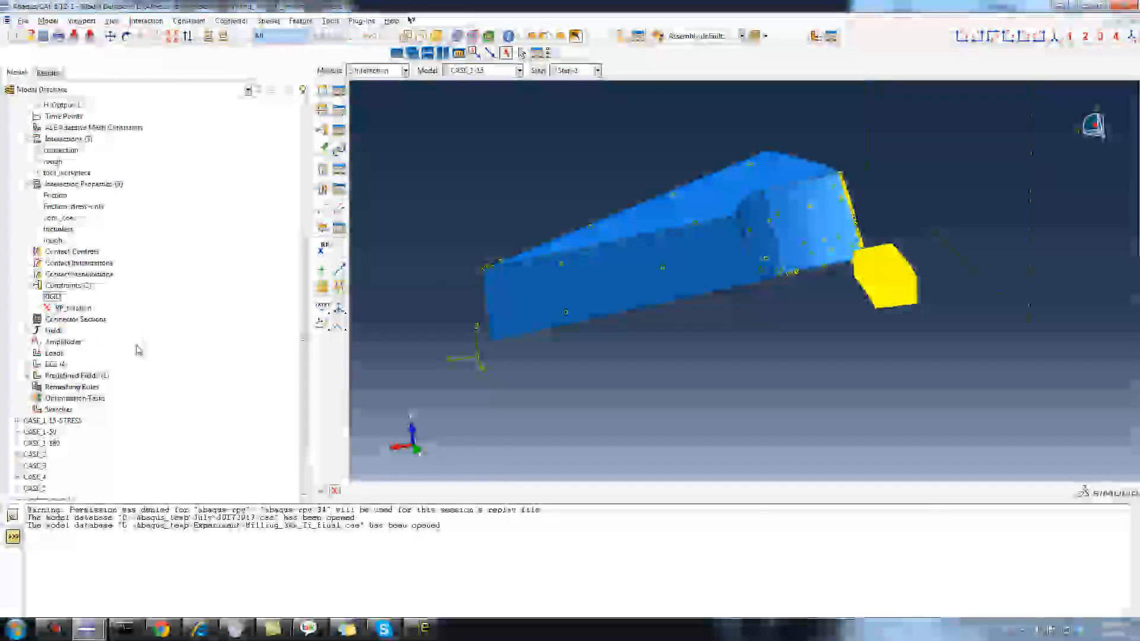
# Step: List the boundary conditions of CASE_1-15, highlight fix, rotation and sink, and show its predefined field
pyautogui.click(27, 365)
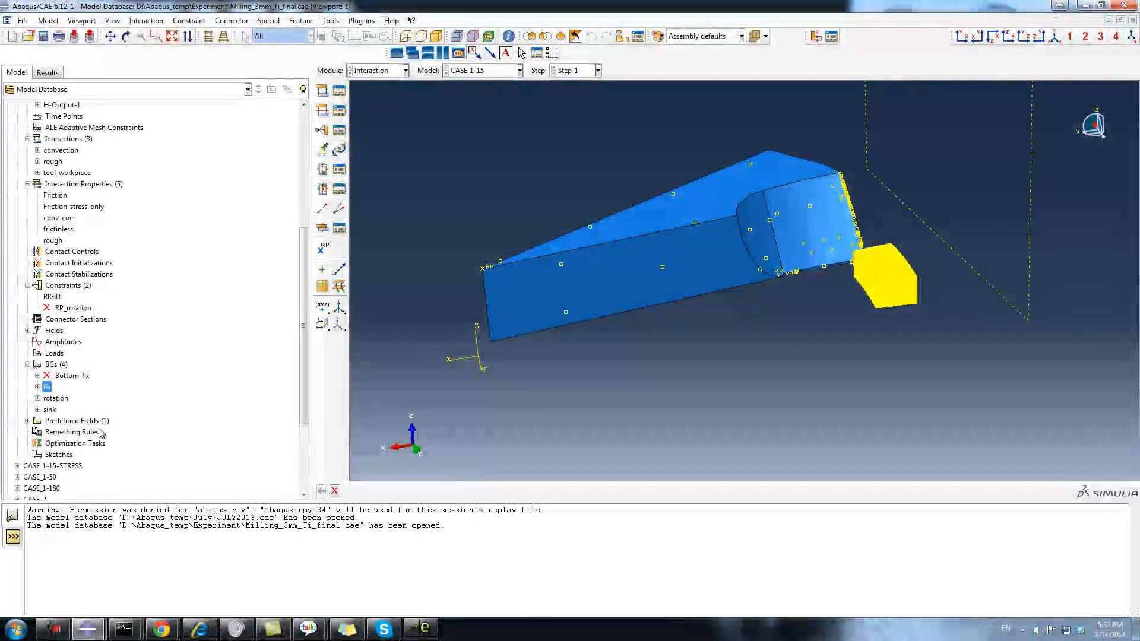
pyautogui.click(56, 398)
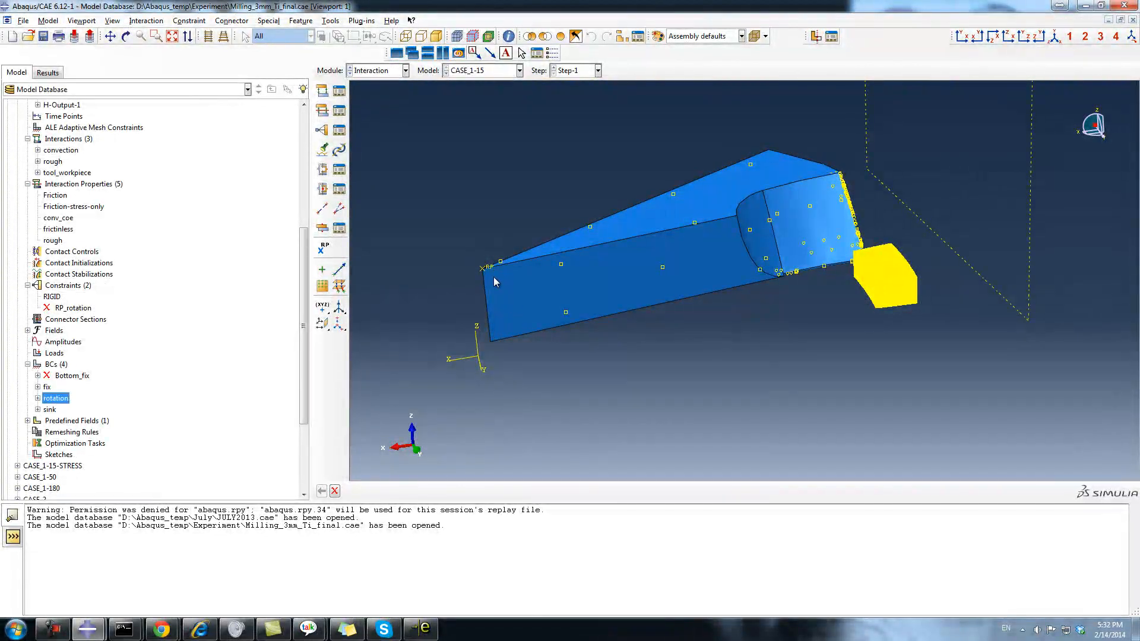
pyautogui.click(50, 409)
pyautogui.click(27, 420)
pyautogui.click(62, 433)
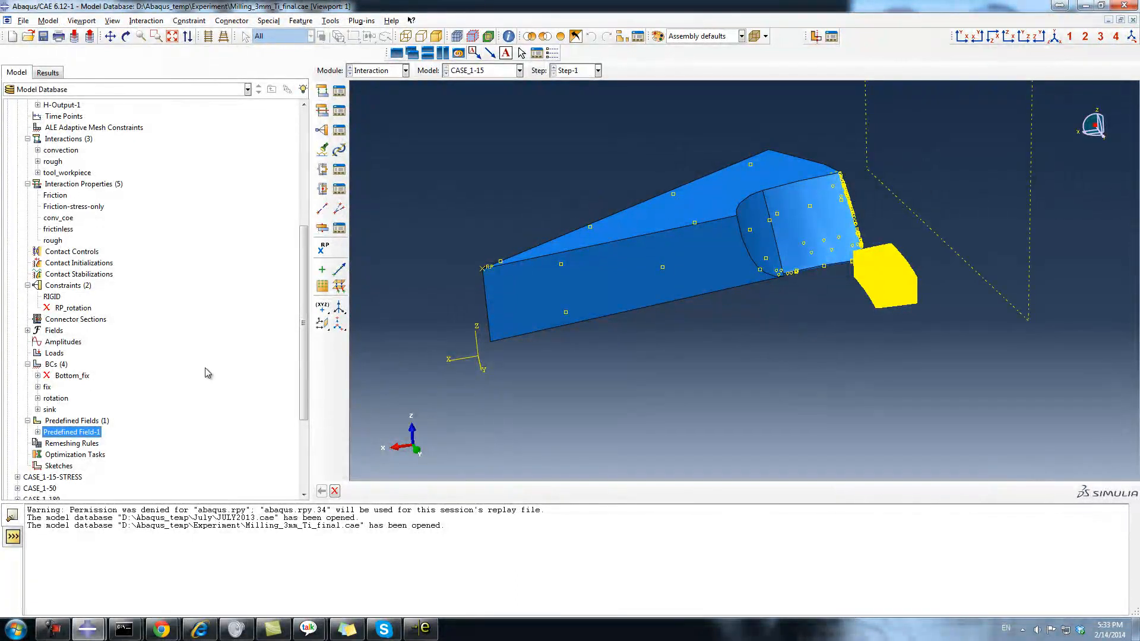
# Step: Find the analysis jobs and start a new full-analysis job from the model CASE_1-15
pyautogui.scroll(-5, 204, 401)
pyautogui.scroll(-1, 32, 349)
pyautogui.click(17, 463)
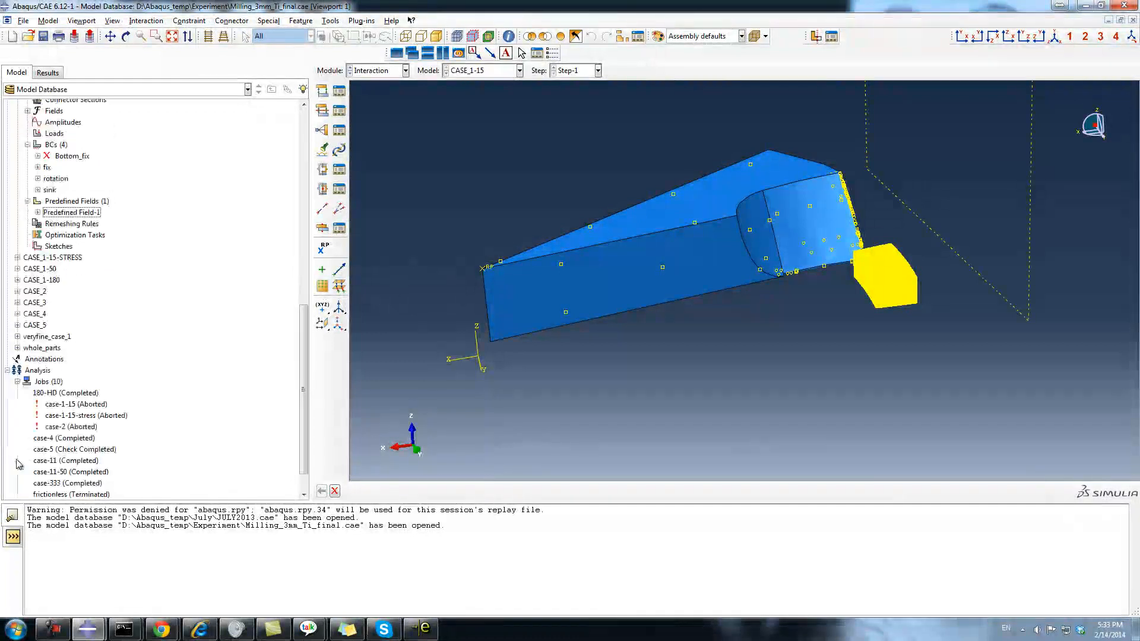
pyautogui.rightClick(52, 383)
pyautogui.click(84, 408)
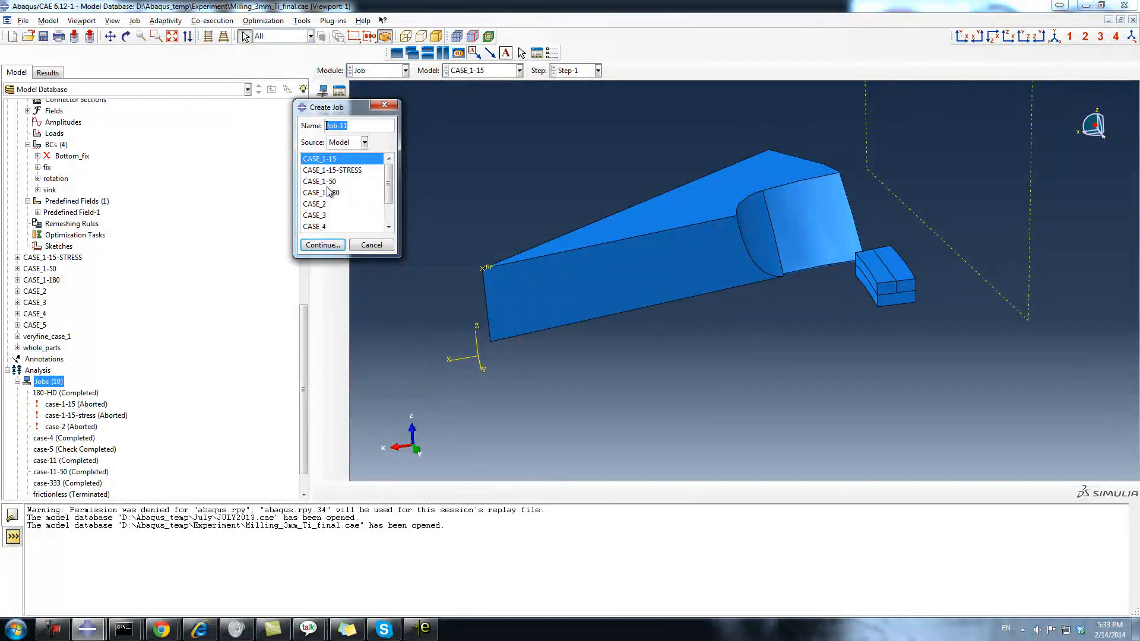
pyautogui.click(316, 245)
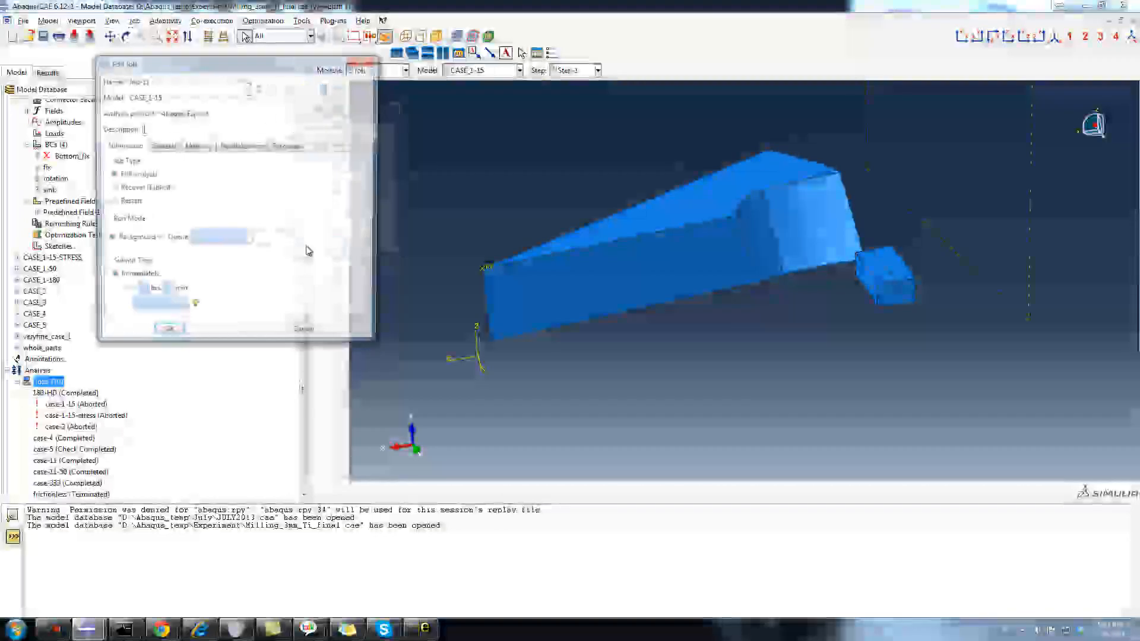
# Step: Try parallelization with 8 processors and the MPI multiprocessing mode for the new job, and discard the job without saving
pyautogui.click(241, 146)
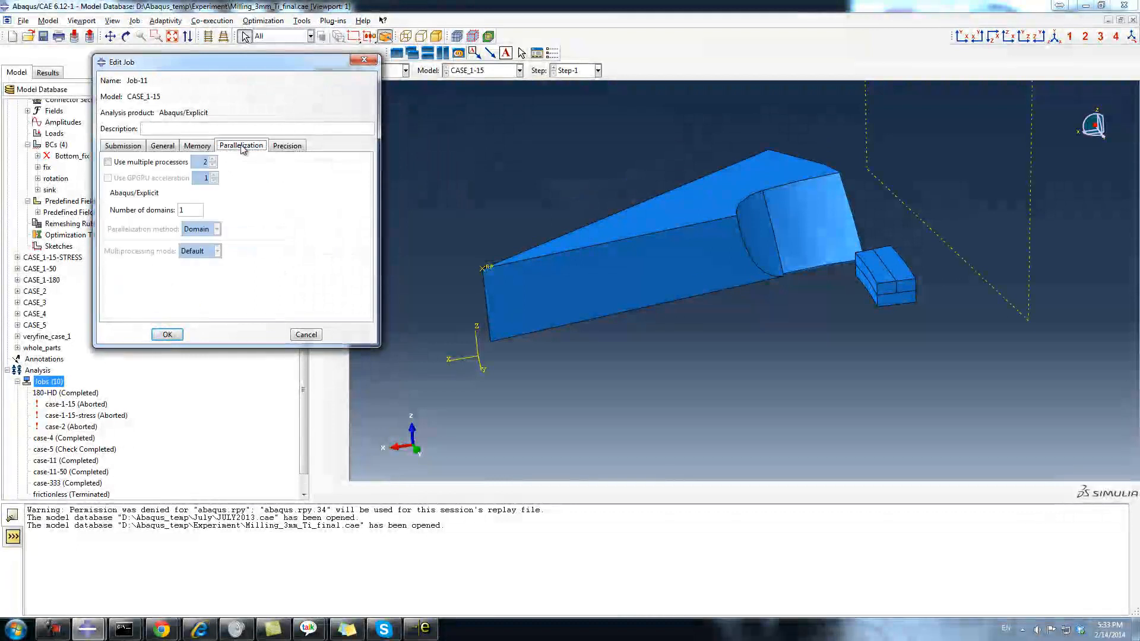
pyautogui.click(107, 161)
pyautogui.click(212, 159)
pyautogui.click(209, 249)
pyautogui.click(198, 283)
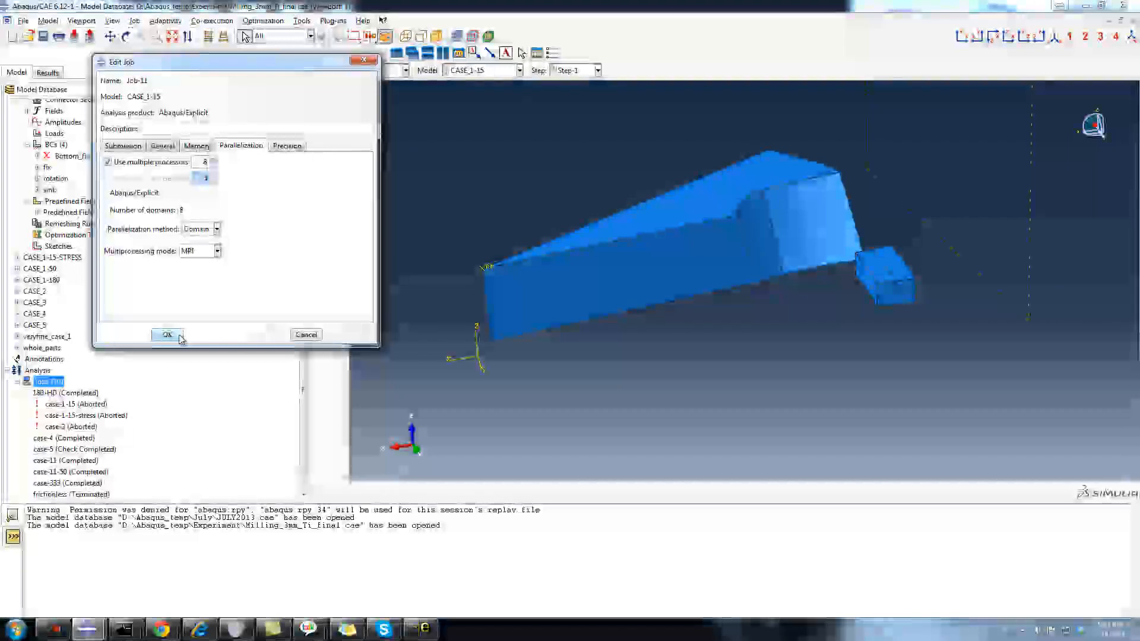
pyautogui.click(306, 335)
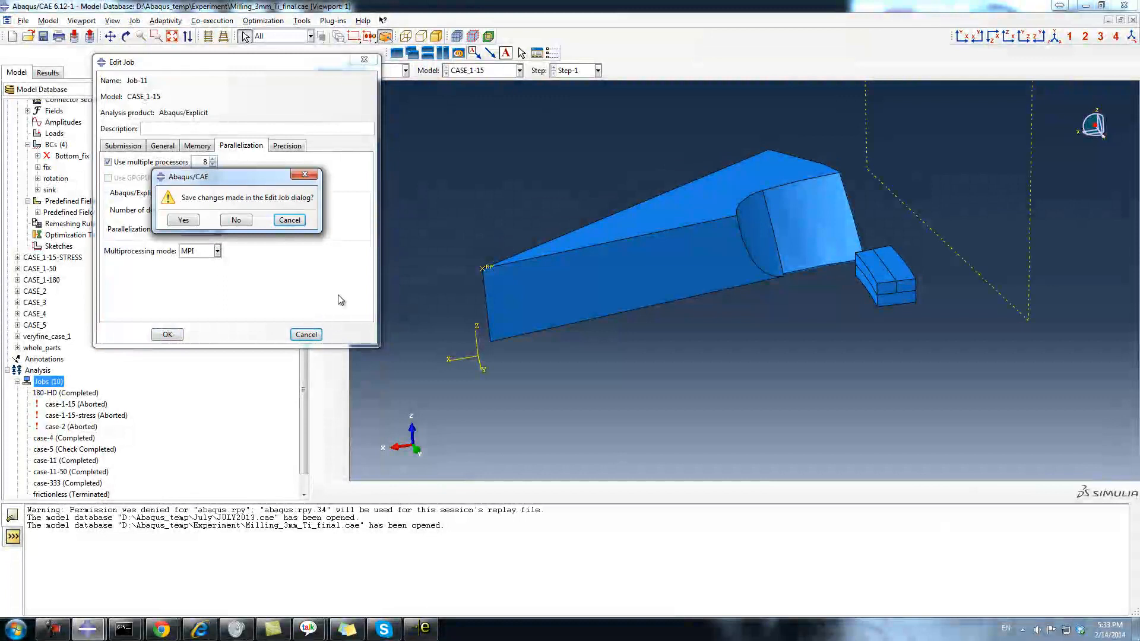
pyautogui.click(236, 220)
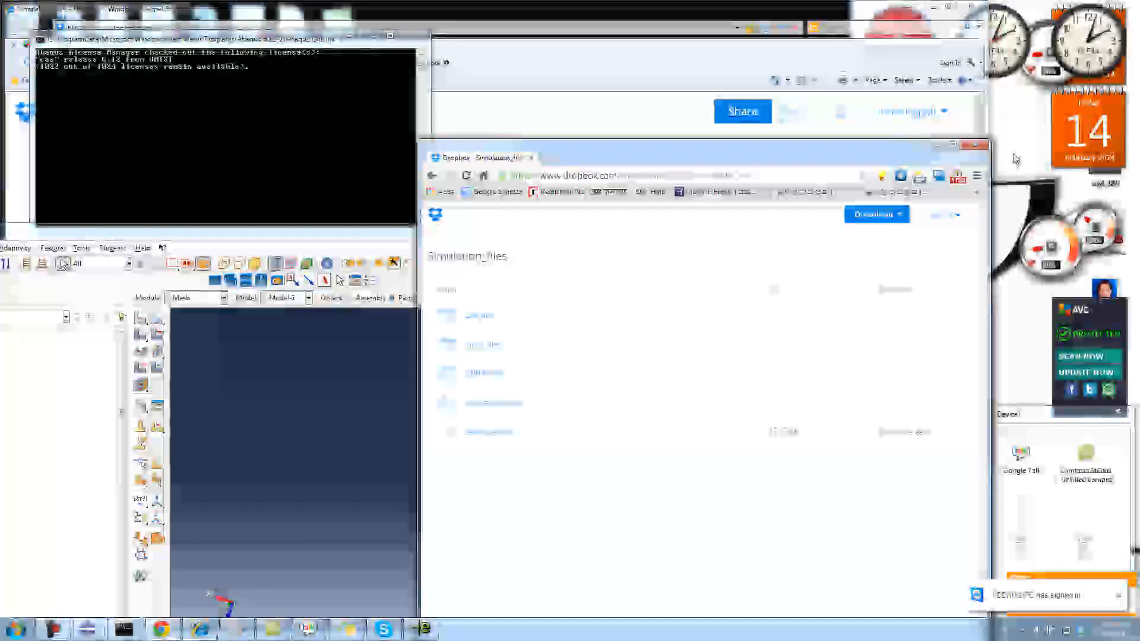
# Step: Bring the Abaqus window holding CASE_1-15 back to the front and maximize it
pyautogui.click(397, 344)
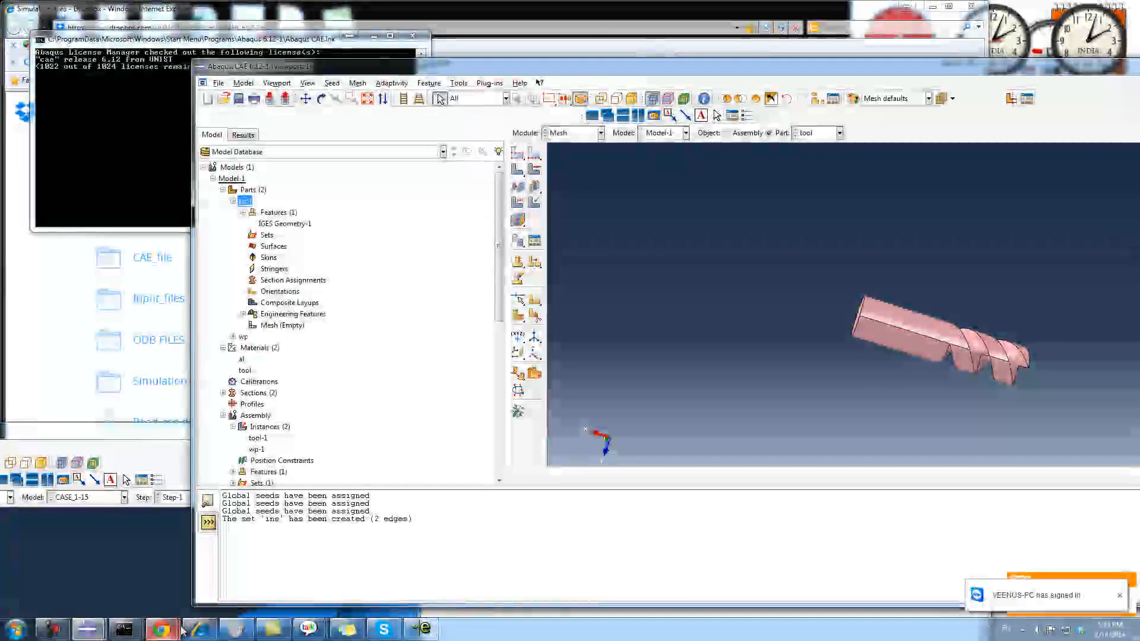
pyautogui.moveTo(87, 629)
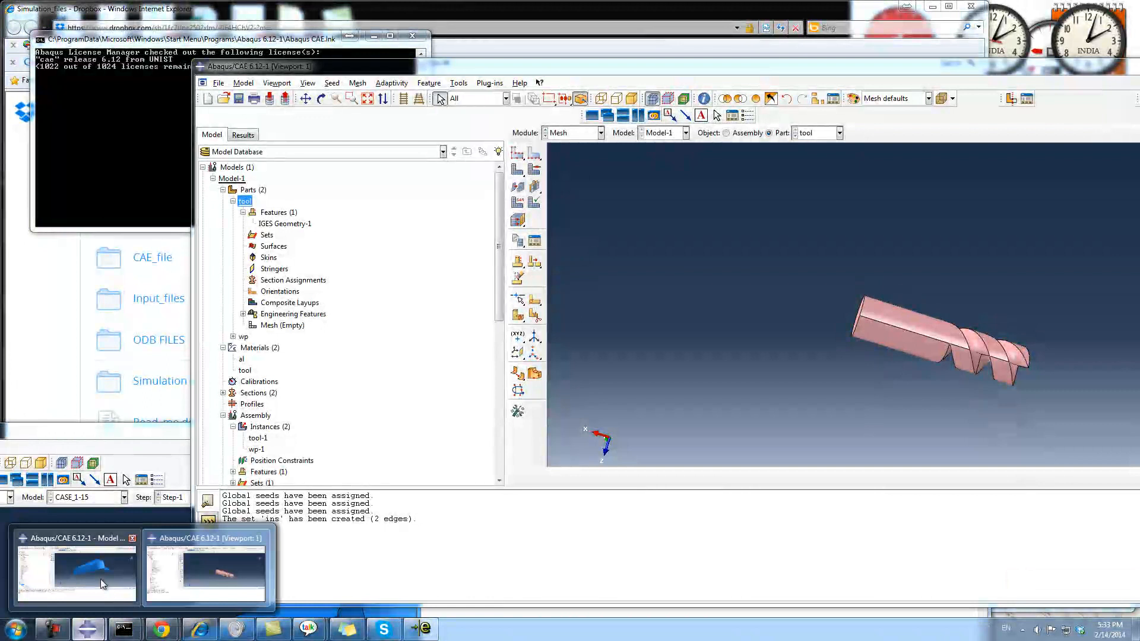
pyautogui.click(101, 580)
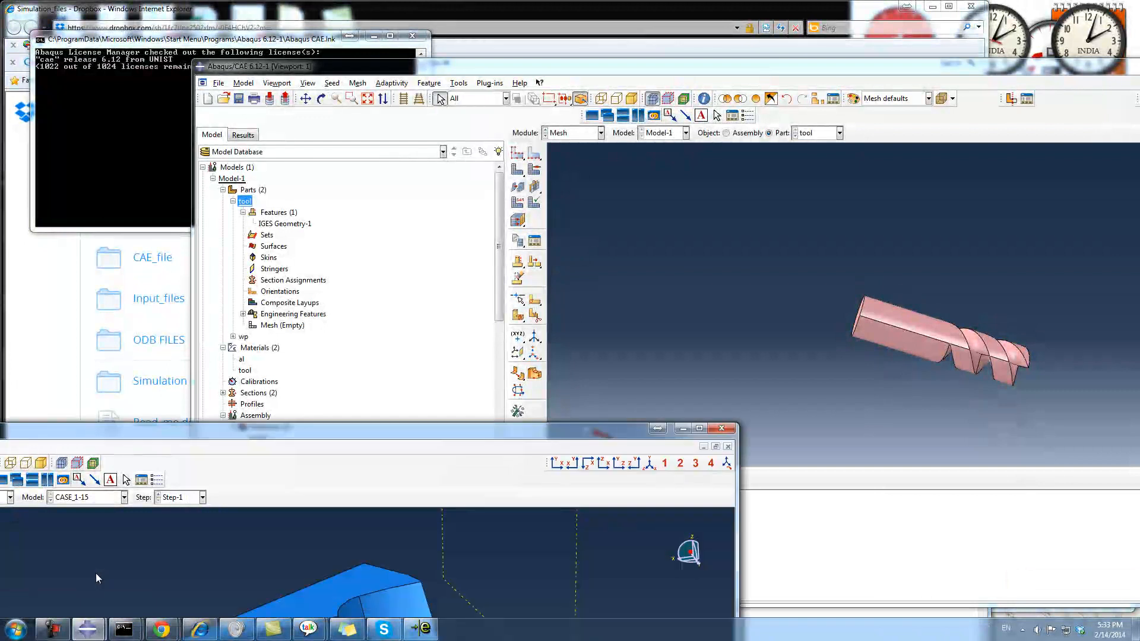
pyautogui.click(696, 429)
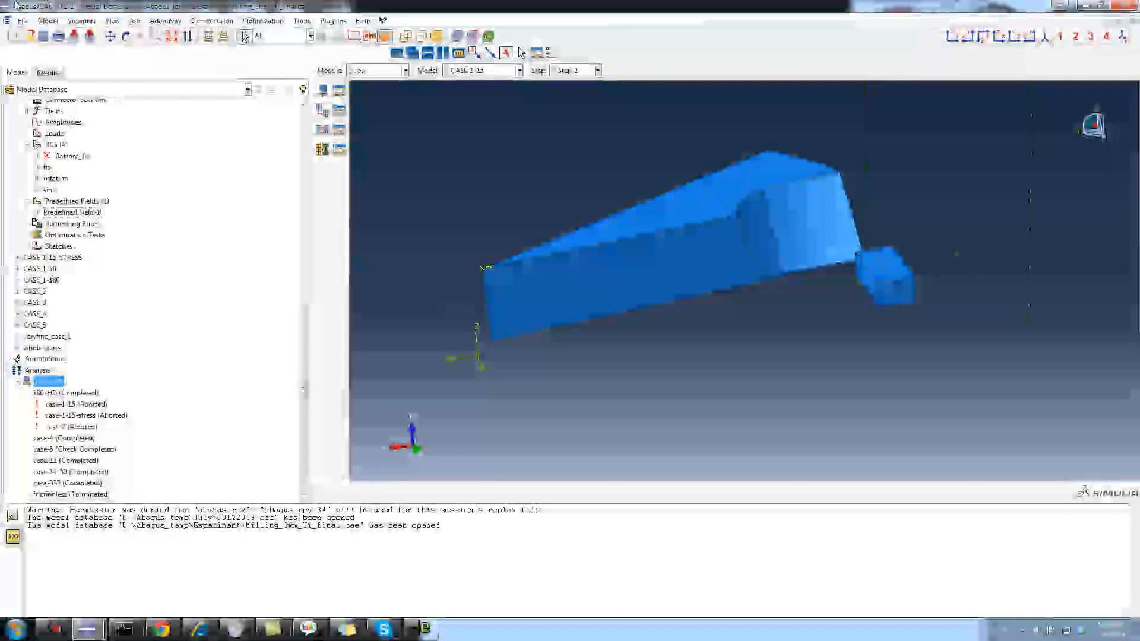
# Step: Examine the partitioned workpiece block up close, highlighting its lower end face and an upper end face
pyautogui.scroll(12, 144, 197)
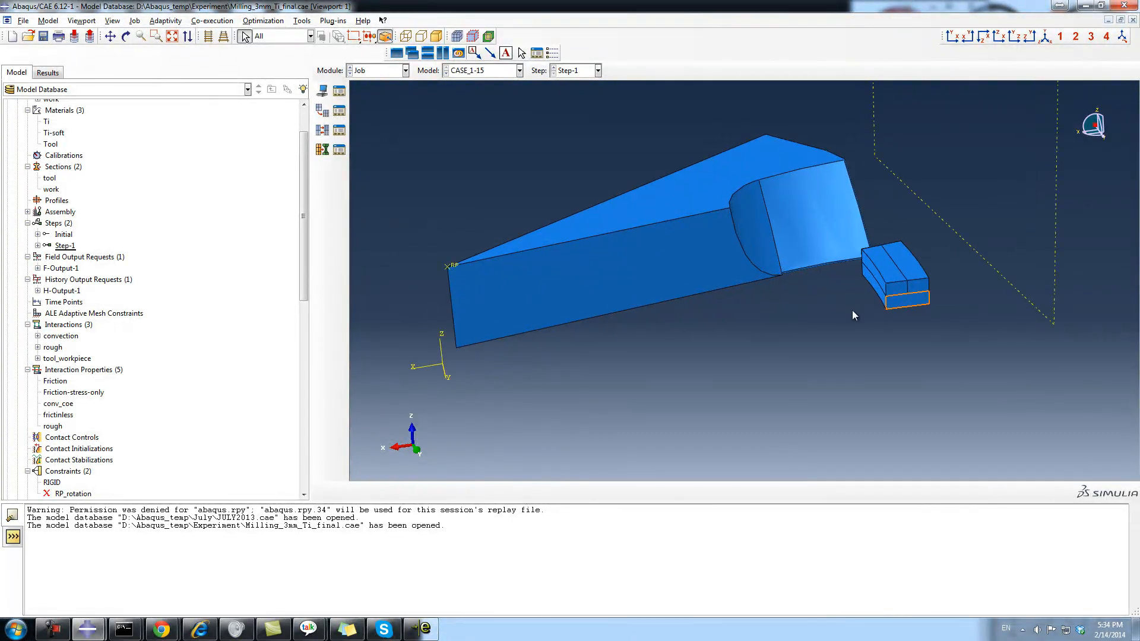
pyautogui.scroll(-3, 913, 289)
pyautogui.scroll(5, 912, 289)
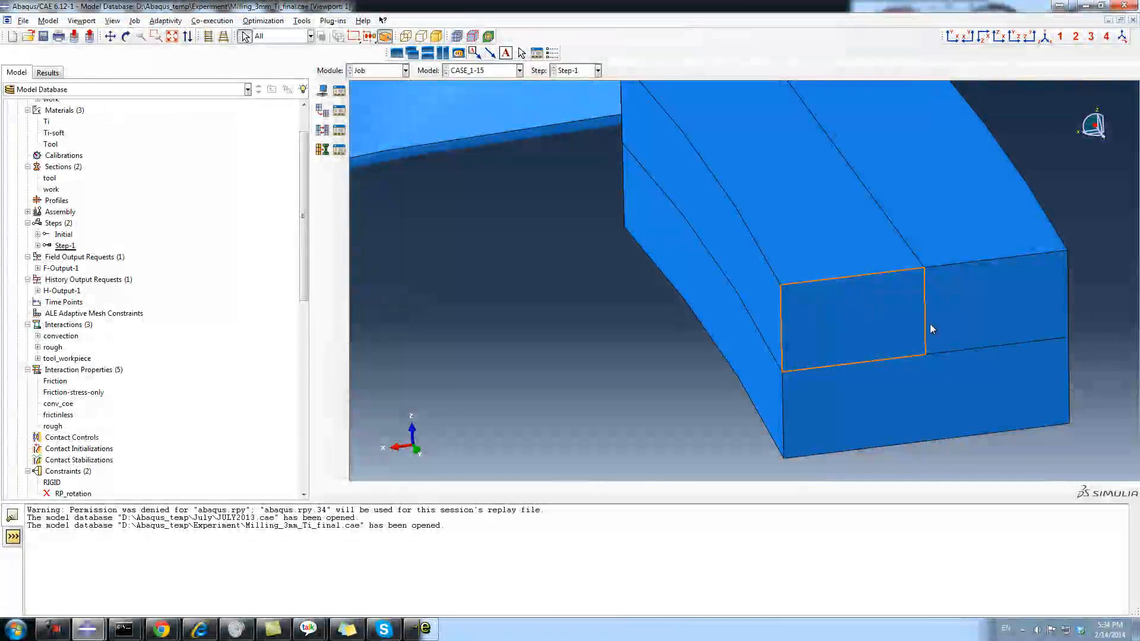
pyautogui.click(983, 303)
pyautogui.click(960, 380)
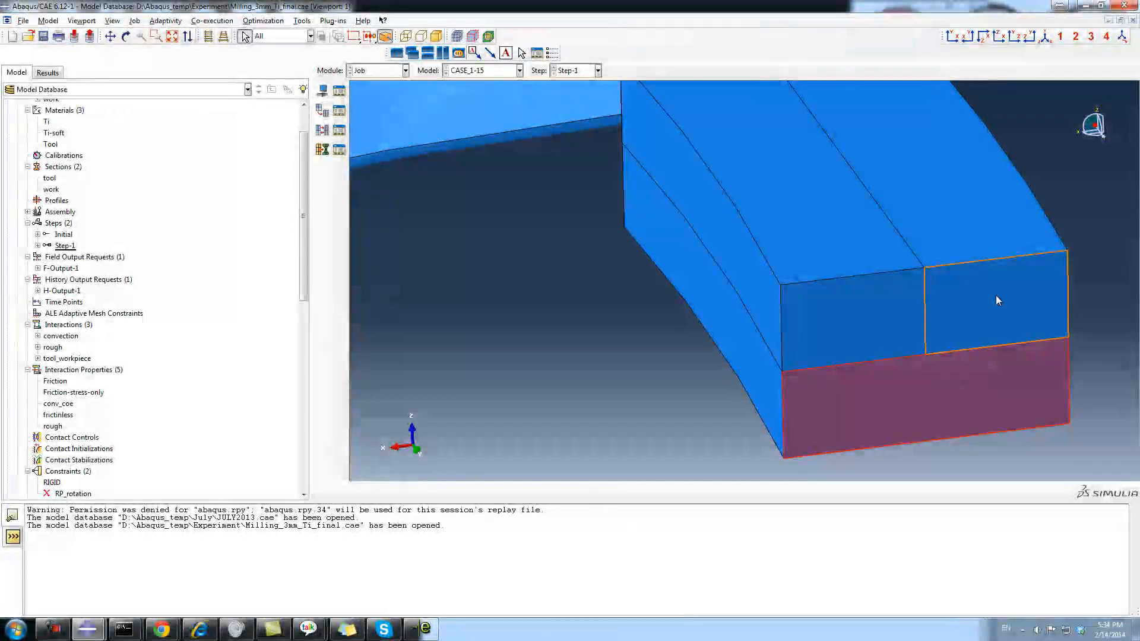
pyautogui.click(997, 301)
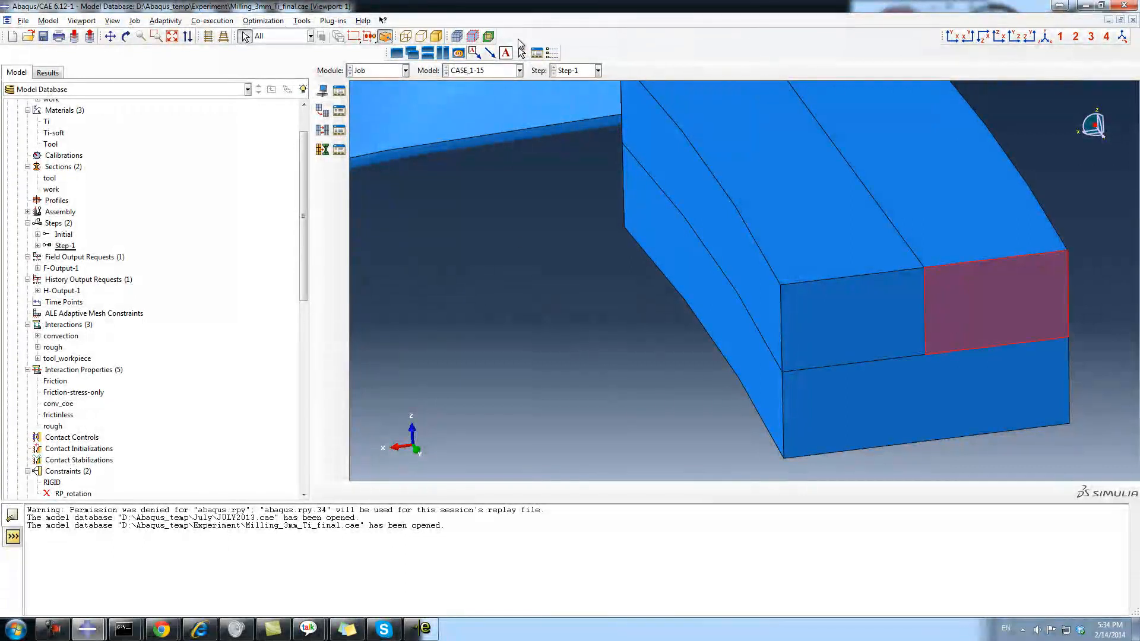
# Step: Display the mesh on the assembly and pick an element face at the upper corner of the workpiece's end face
pyautogui.click(462, 39)
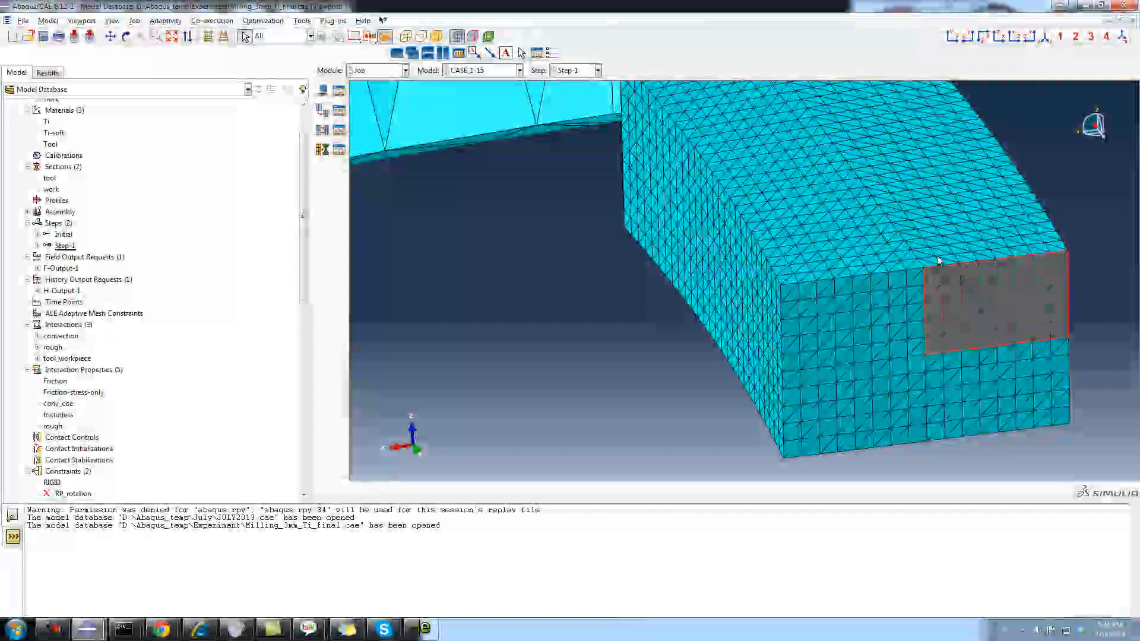
pyautogui.click(867, 336)
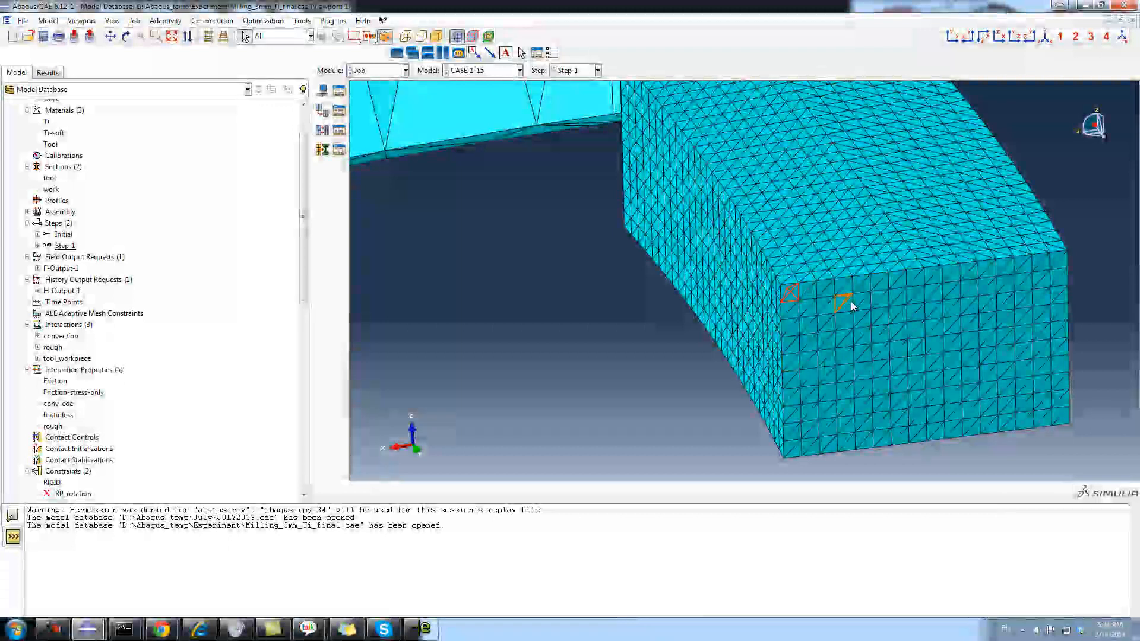
pyautogui.scroll(-4, 845, 313)
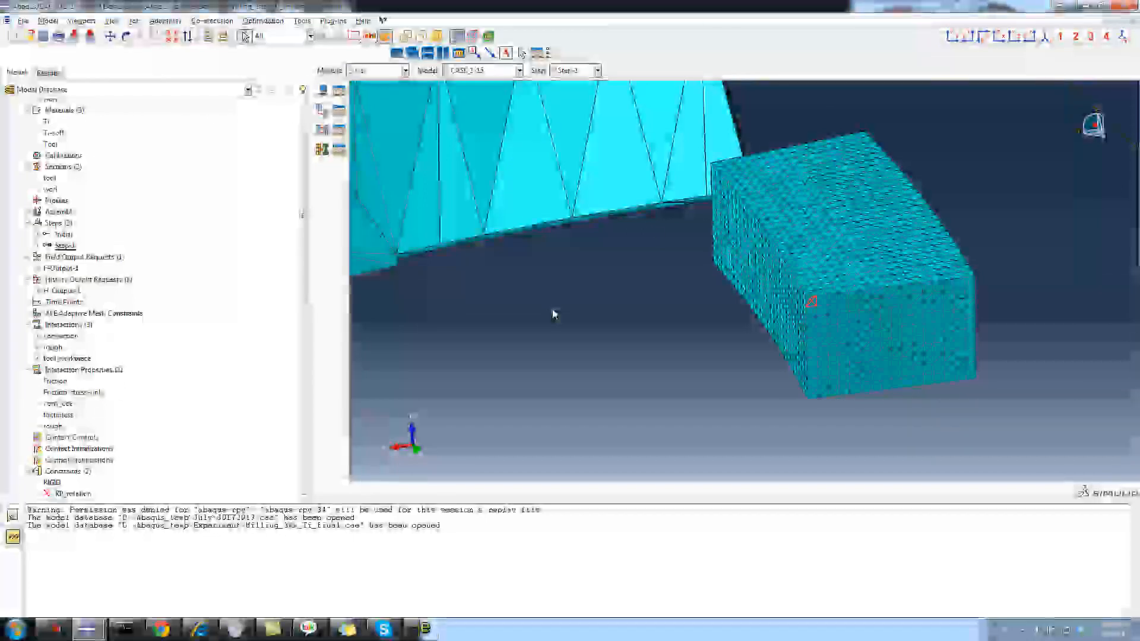
# Step: Expand the assembly of CASE_1-15, highlight the work-1 instance and activate the assembly for viewing tool and workpiece
pyautogui.moveTo(305, 222); pyautogui.dragTo(284, 190)
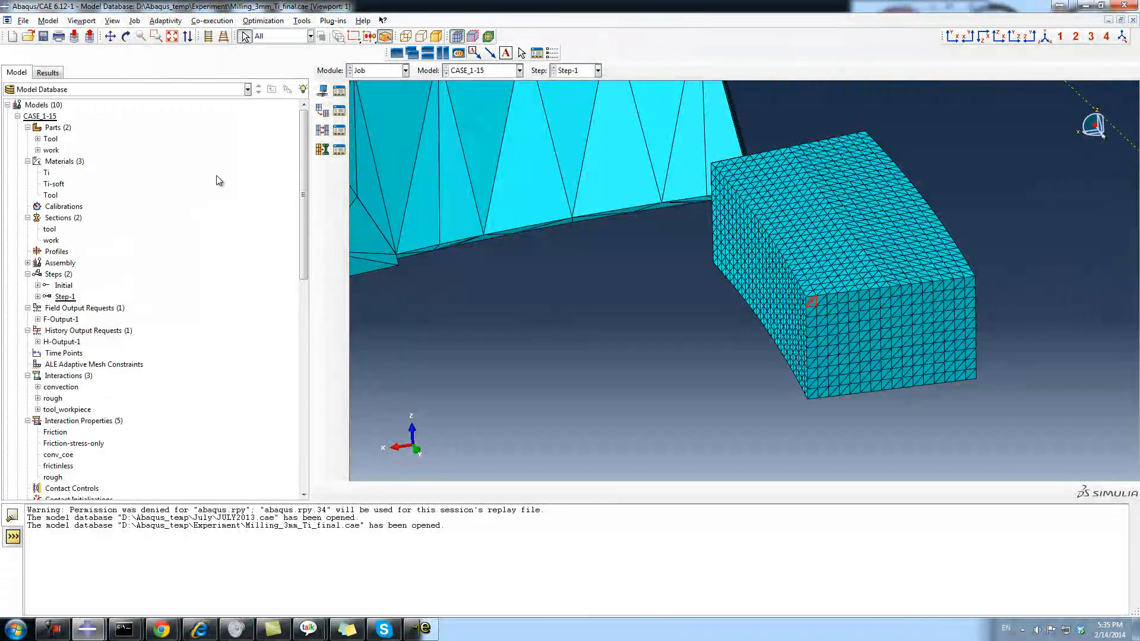
pyautogui.click(28, 263)
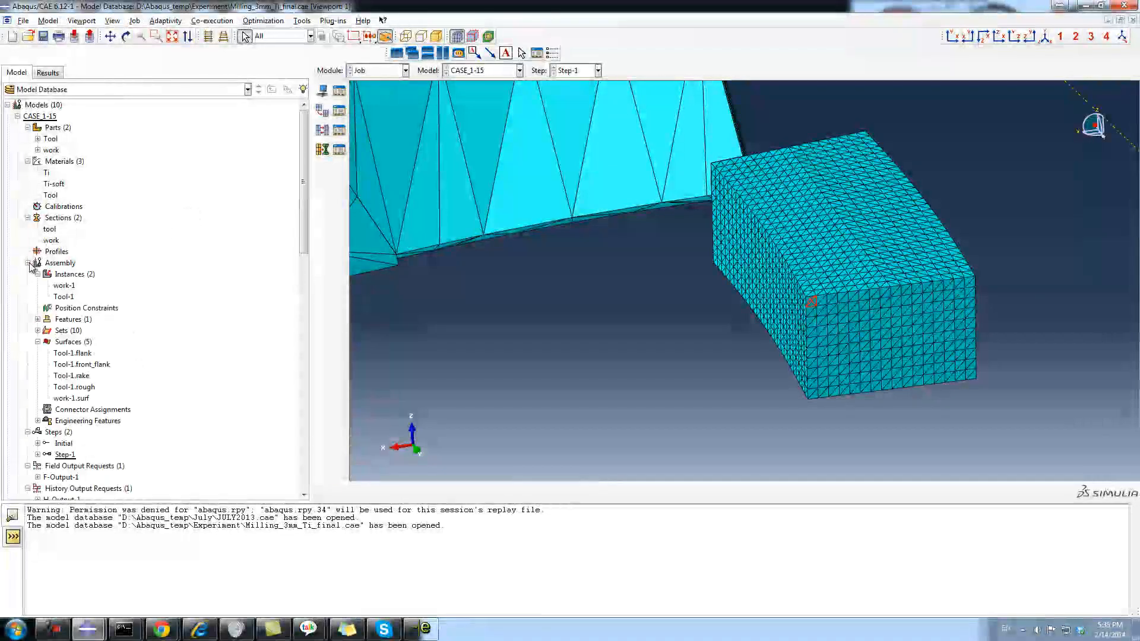
pyautogui.click(62, 288)
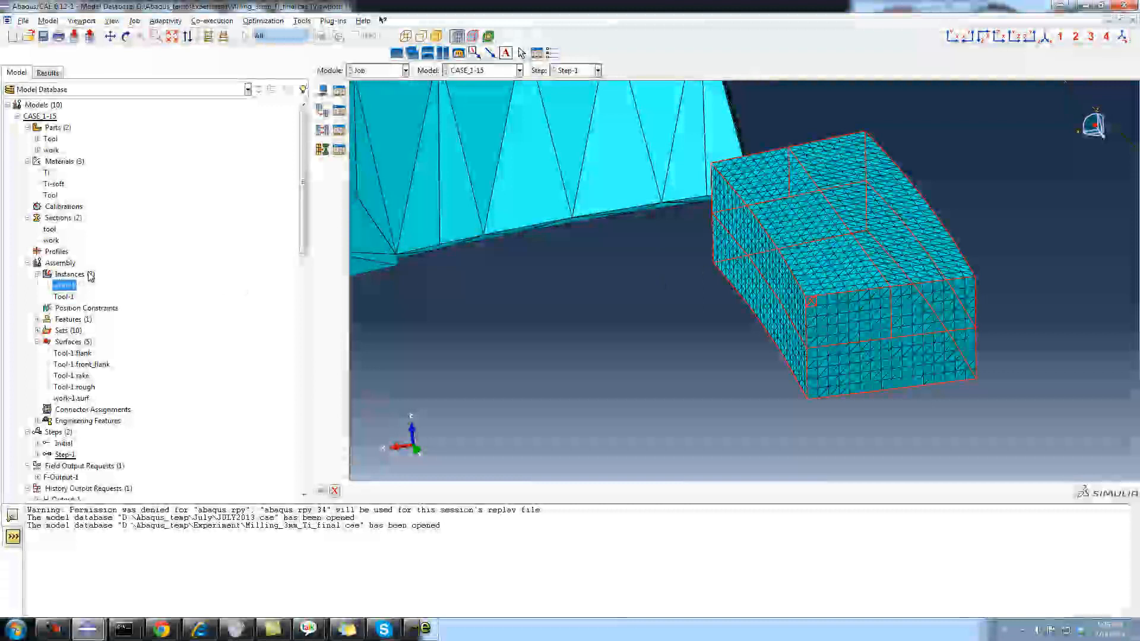
pyautogui.click(81, 275)
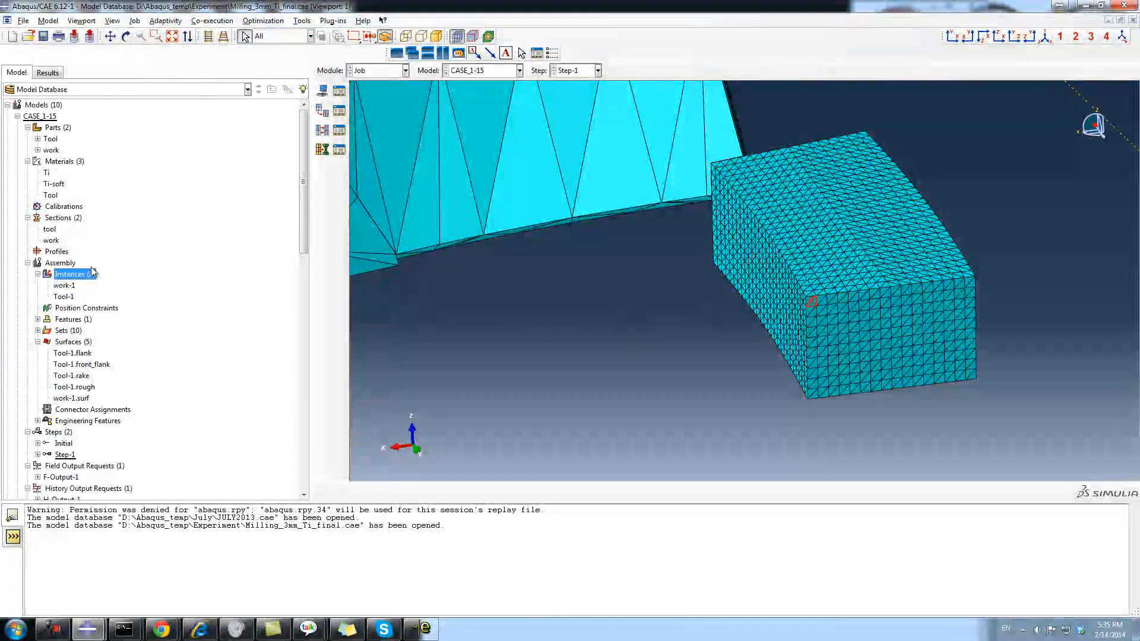
pyautogui.click(61, 263)
pyautogui.scroll(-2, 630, 275)
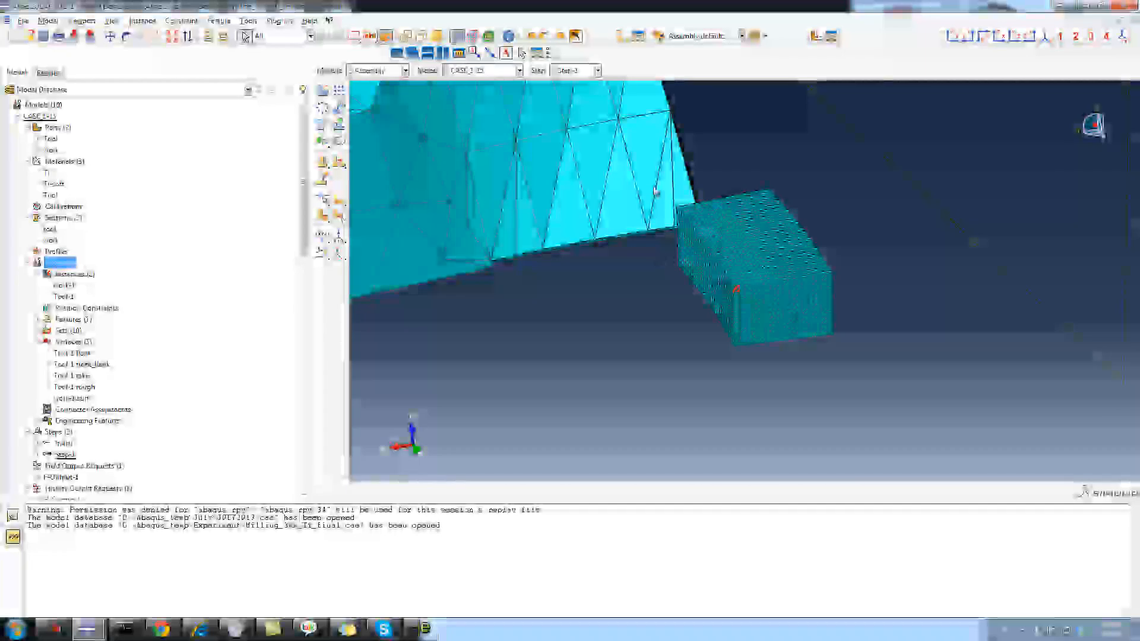
pyautogui.click(339, 108)
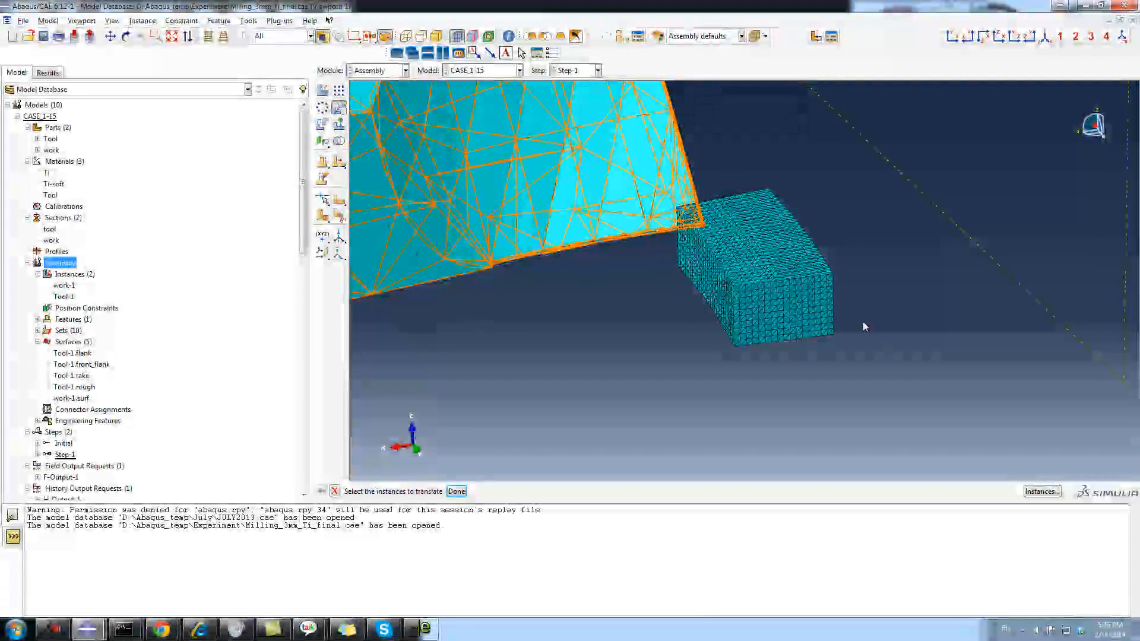
pyautogui.click(323, 126)
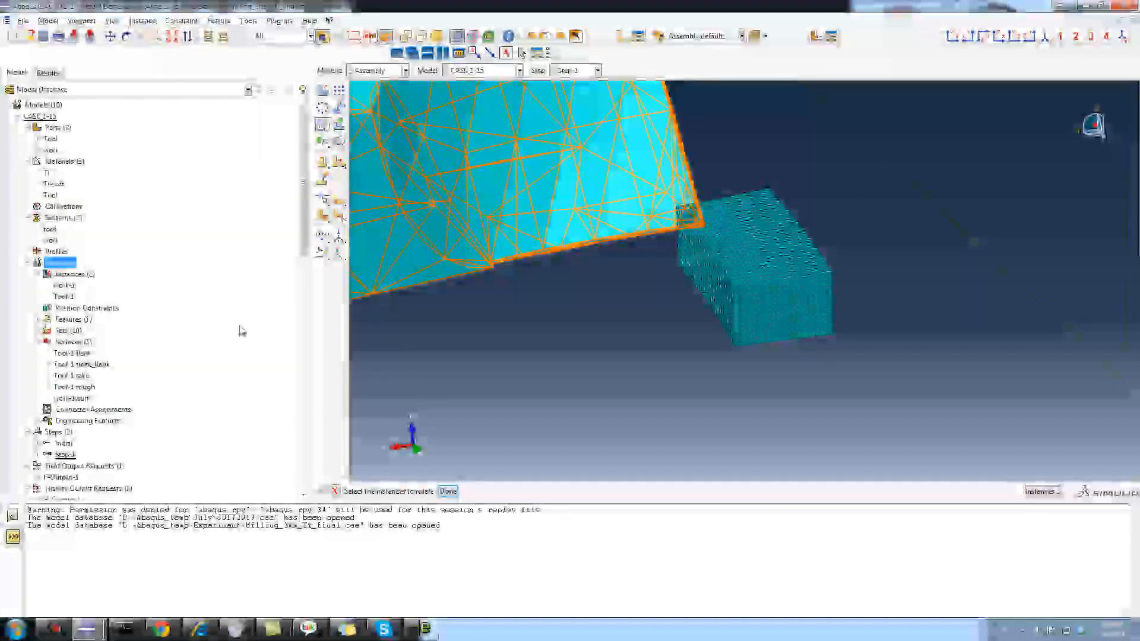
pyautogui.click(154, 366)
# Step: Review the basic, incrementation, mass scaling and other settings of Step-1 and close the step without changes
pyautogui.scroll(-3, 155, 366)
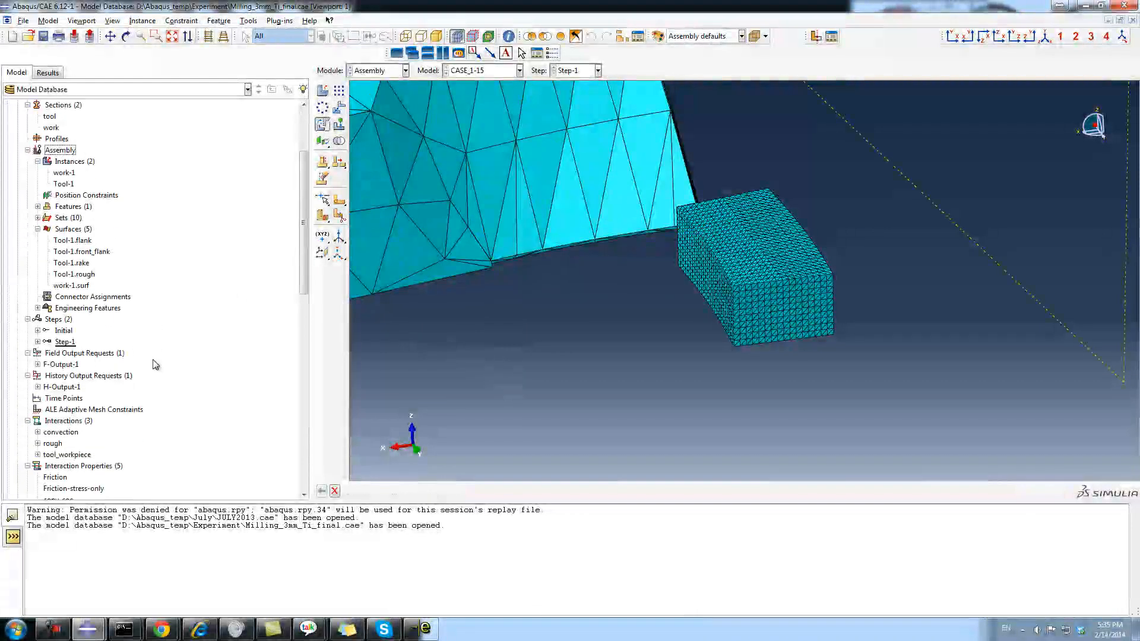
pyautogui.click(38, 341)
pyautogui.scroll(-2, 36, 321)
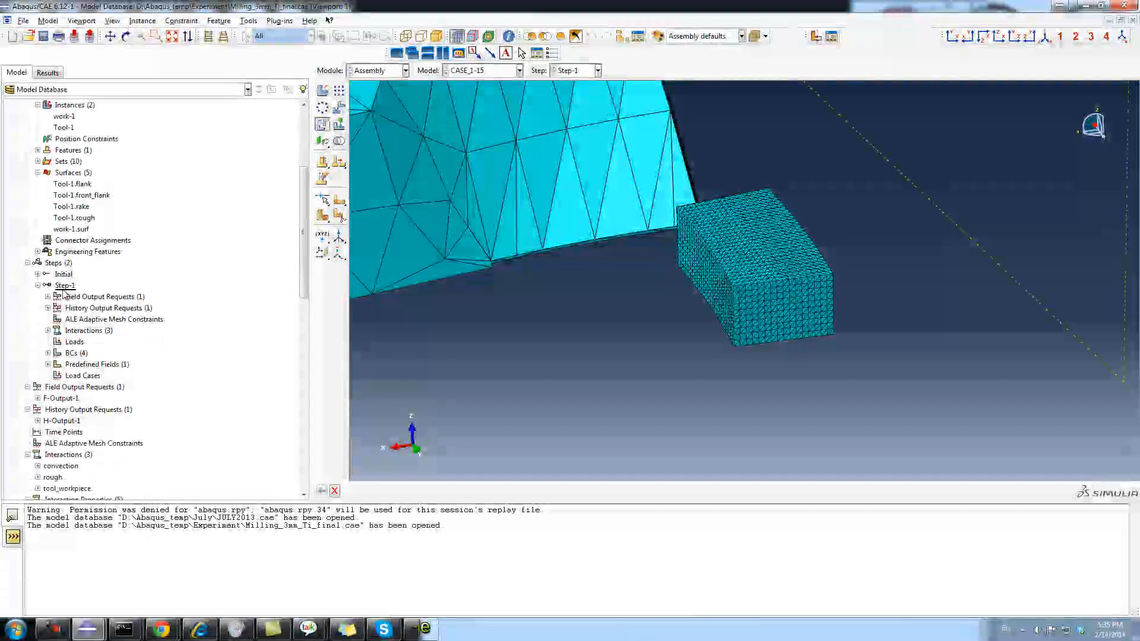
pyautogui.doubleClick(64, 286)
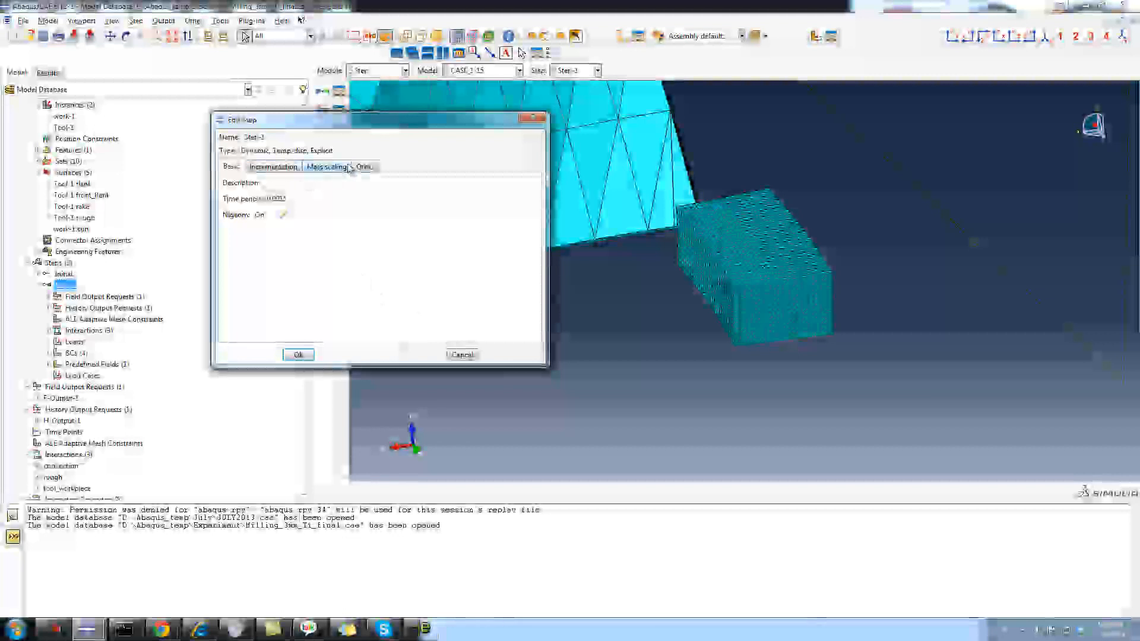
pyautogui.click(270, 167)
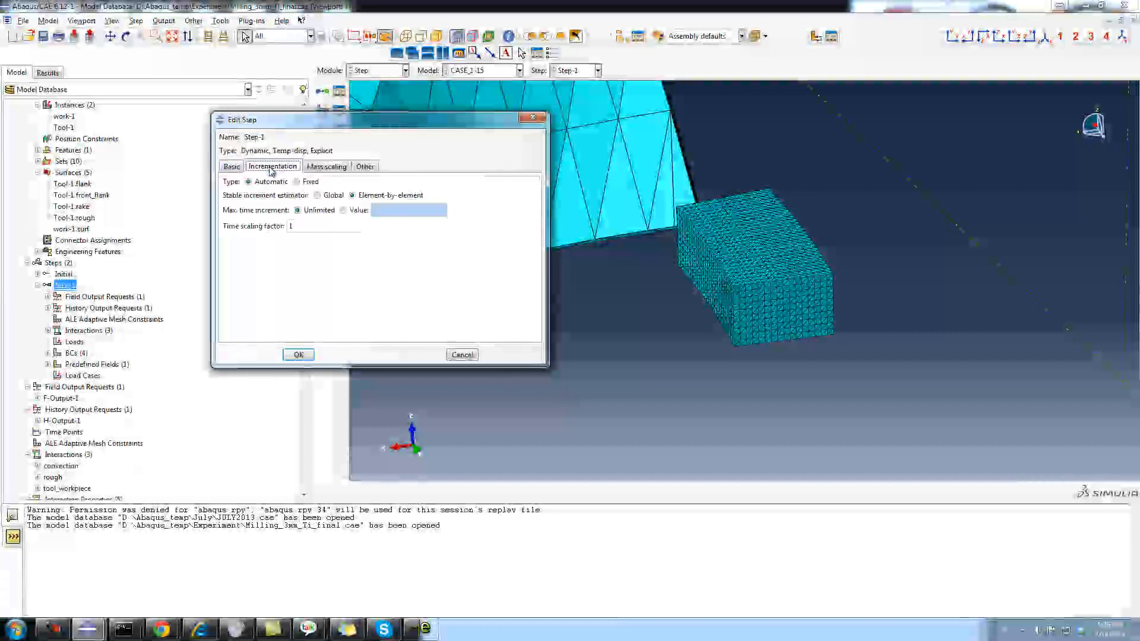
pyautogui.click(334, 168)
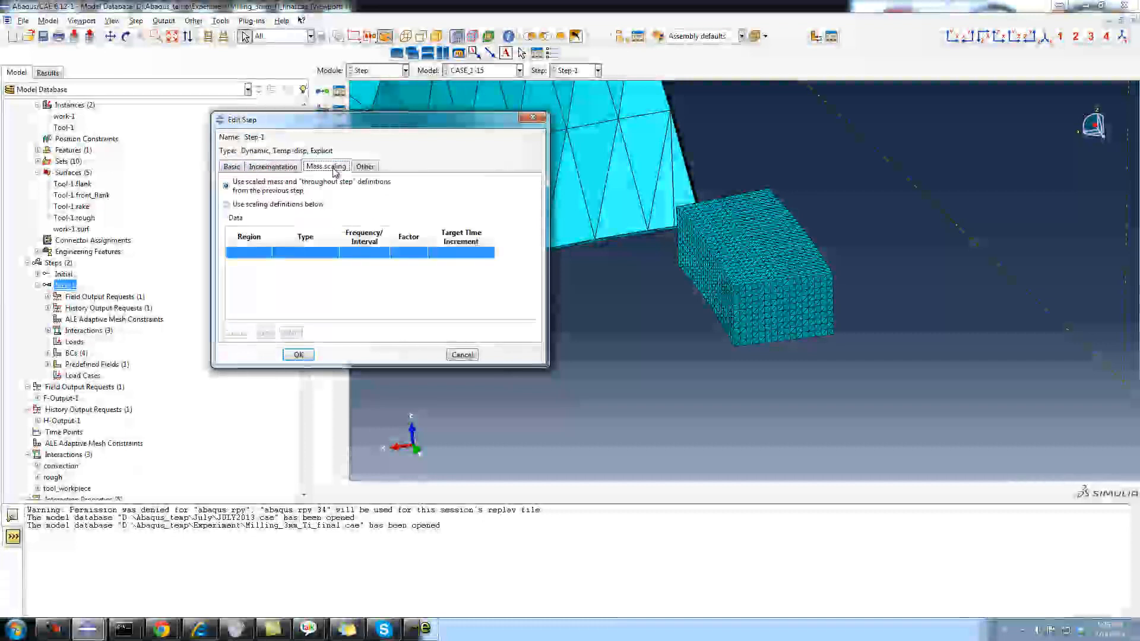
pyautogui.click(373, 167)
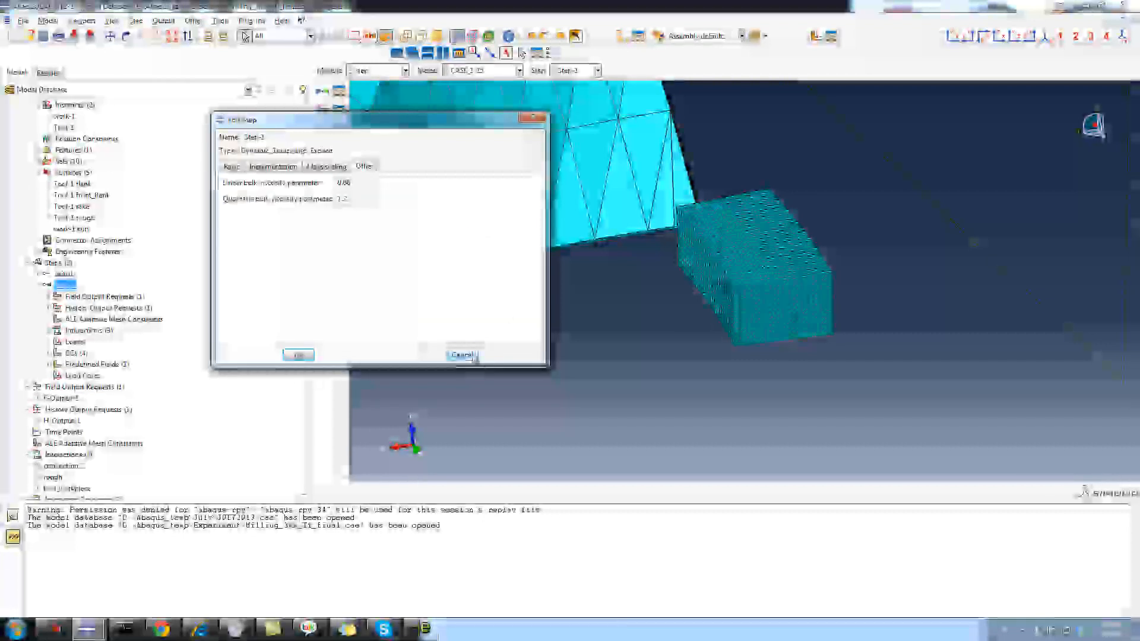
pyautogui.click(462, 354)
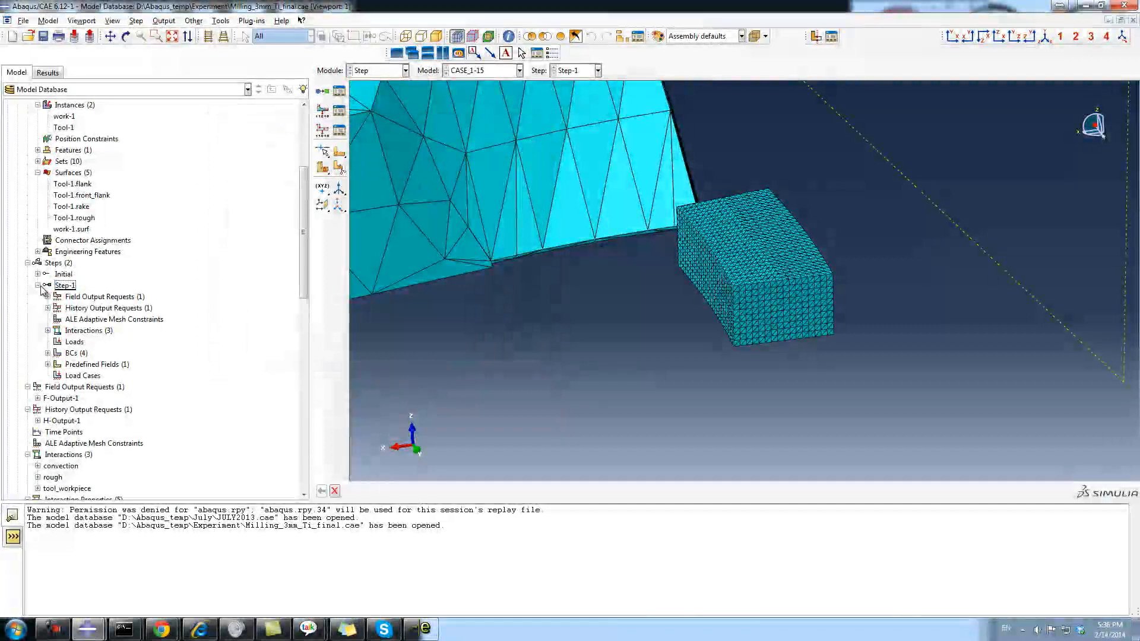
# Step: Collapse Step-1 in the model tree and review the film coefficient and sink settings of the convection interaction
pyautogui.click(38, 286)
pyautogui.click(59, 307)
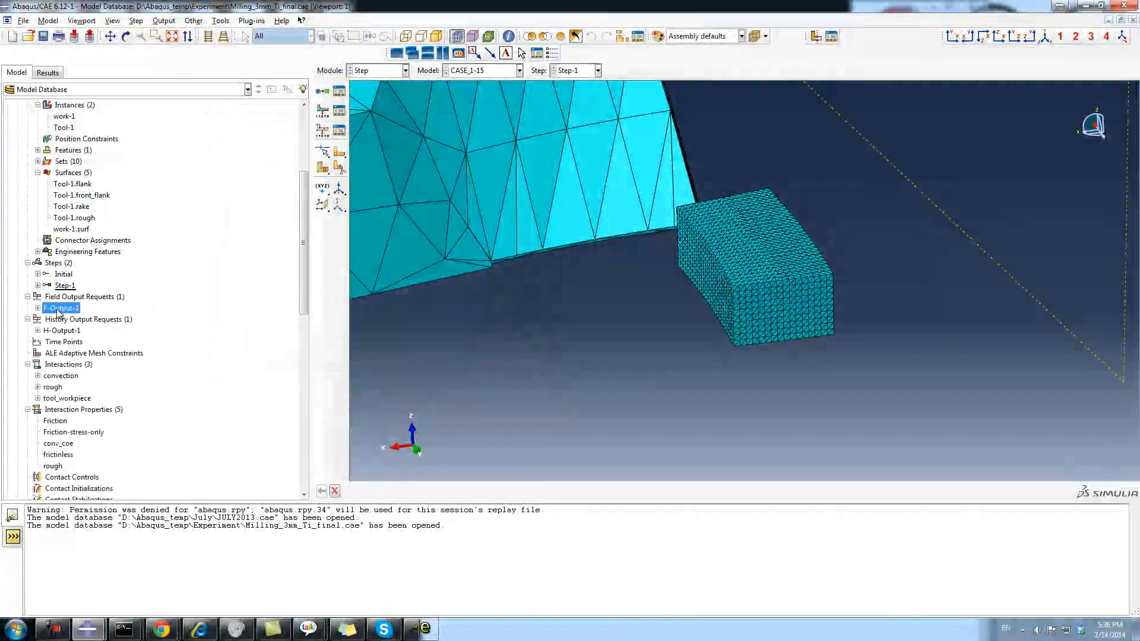
pyautogui.click(63, 364)
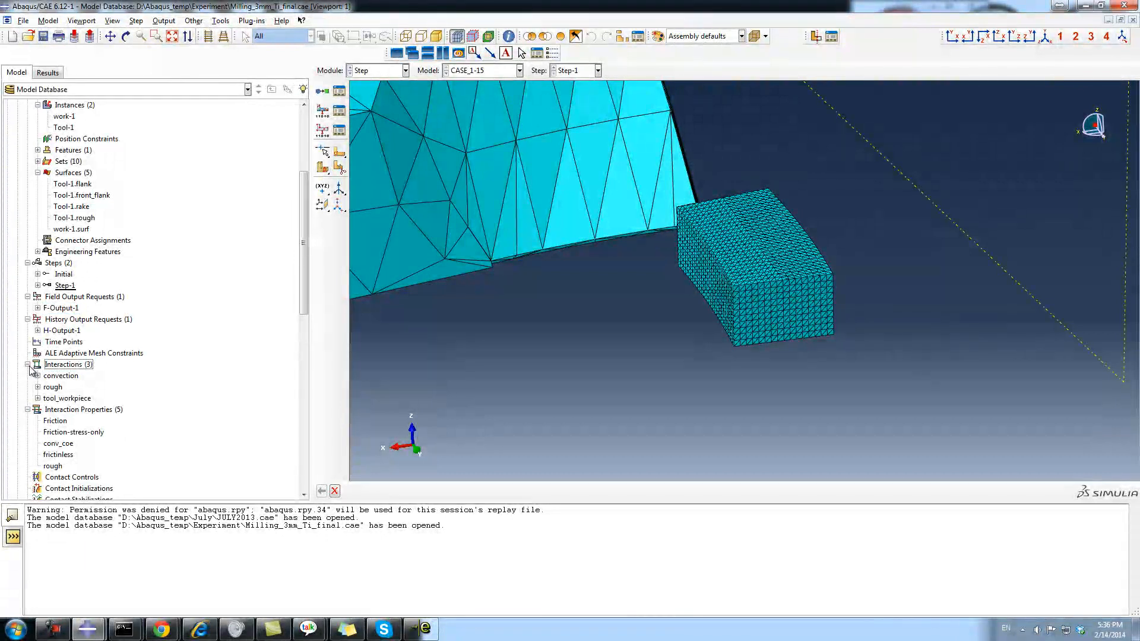
pyautogui.click(48, 376)
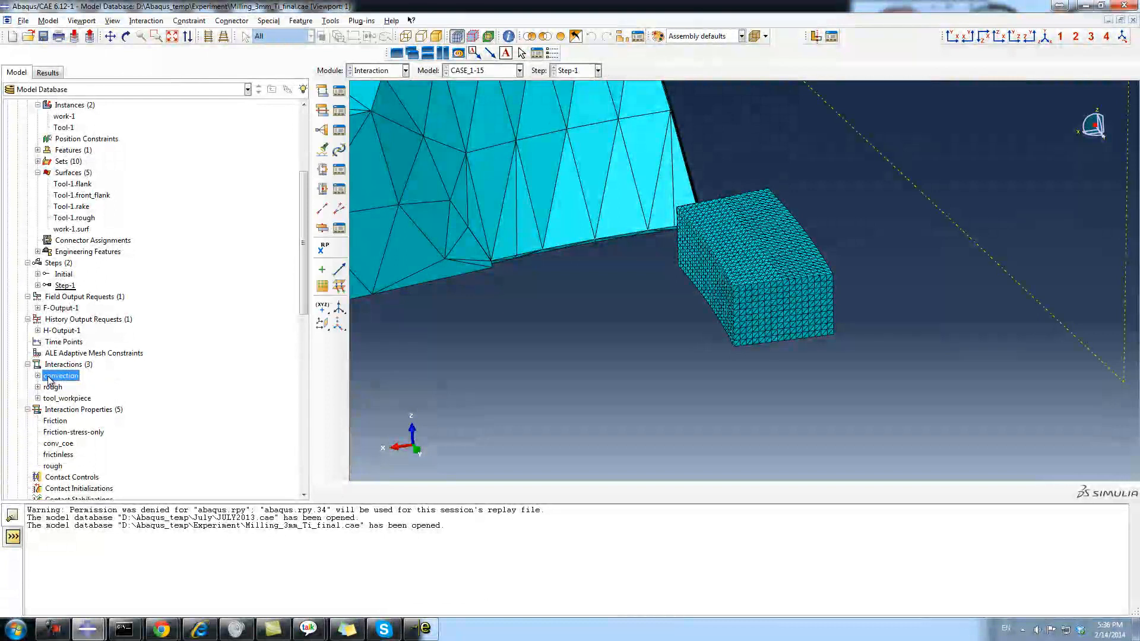
pyautogui.doubleClick(49, 376)
pyautogui.moveTo(546, 43); pyautogui.dragTo(987, 130)
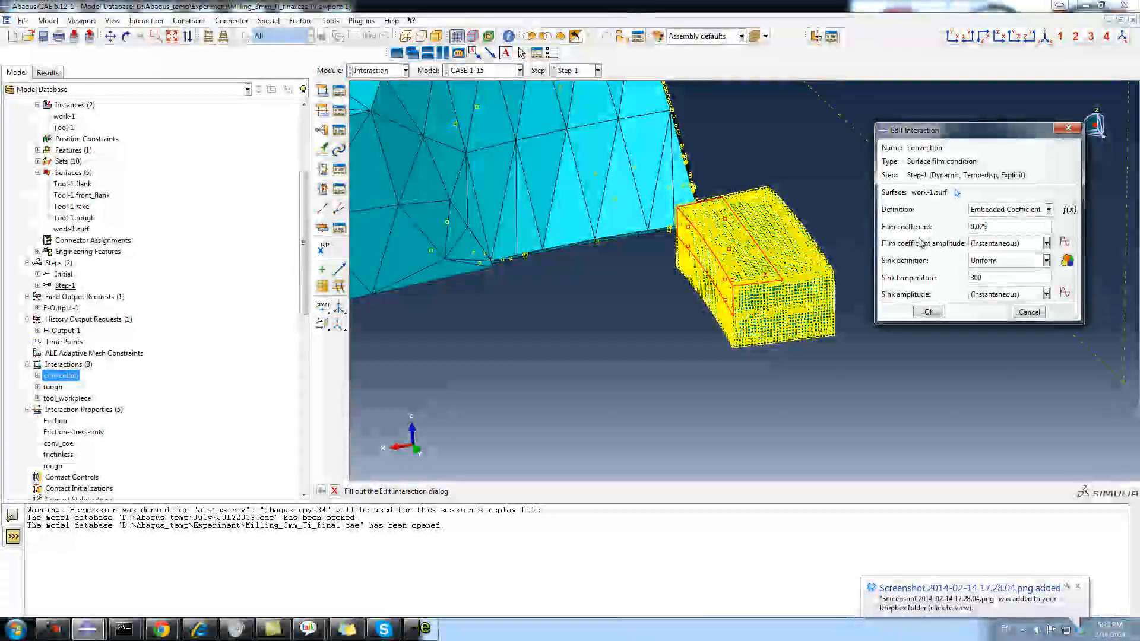
pyautogui.click(1018, 272)
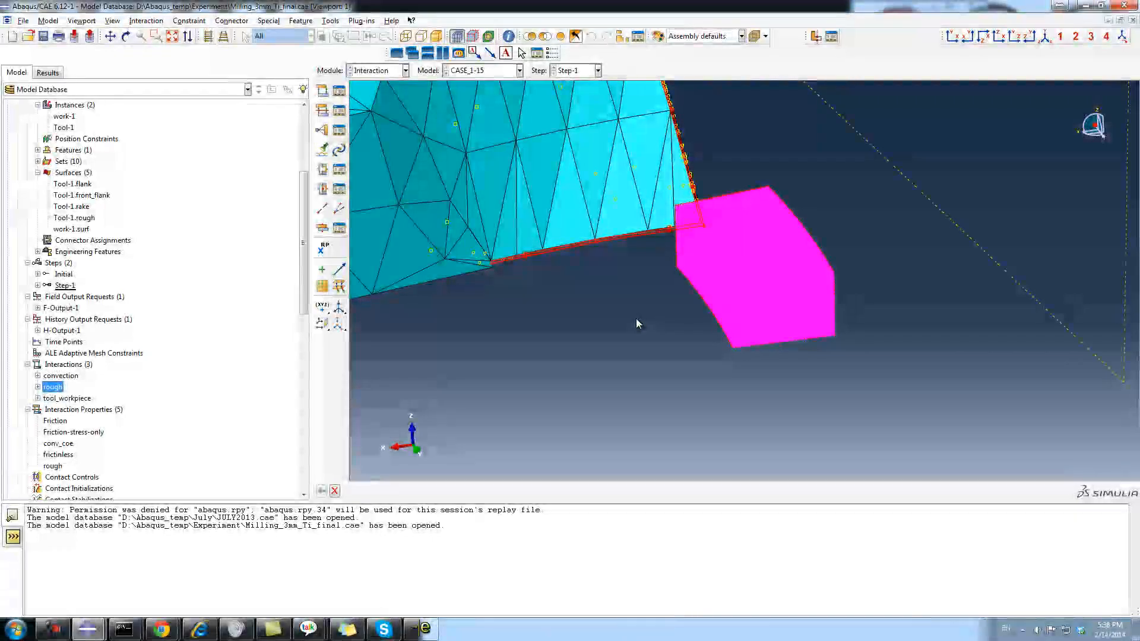
# Step: Review the surfaces, mechanical constraint formulation and contact property options of the rough interaction, closing it without changes
pyautogui.doubleClick(54, 388)
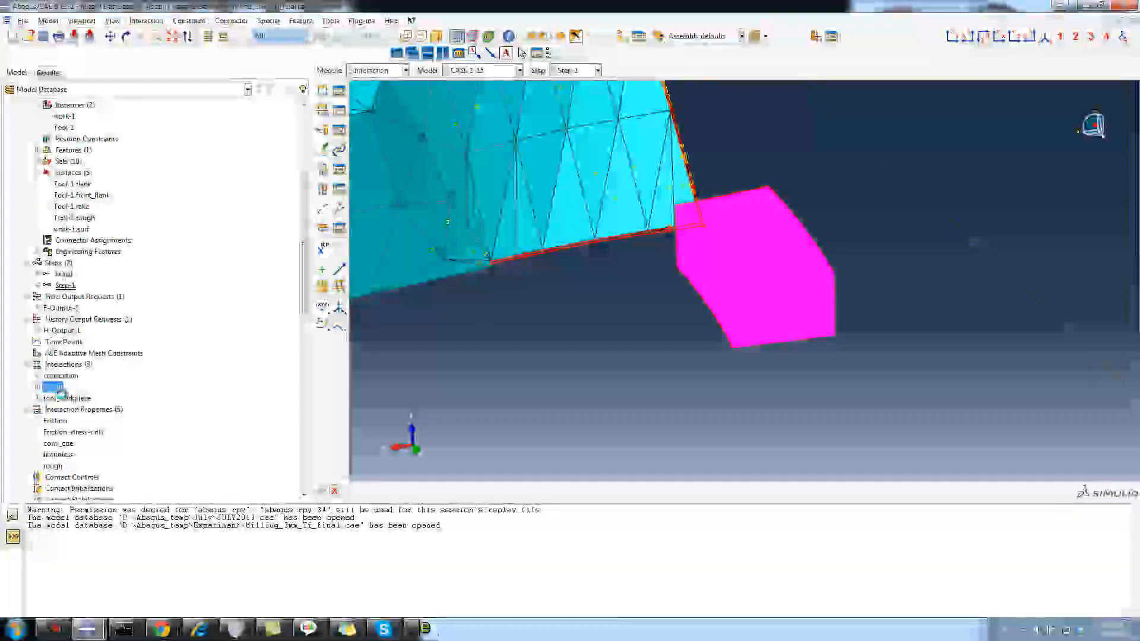
pyautogui.moveTo(136, 67); pyautogui.dragTo(940, 70)
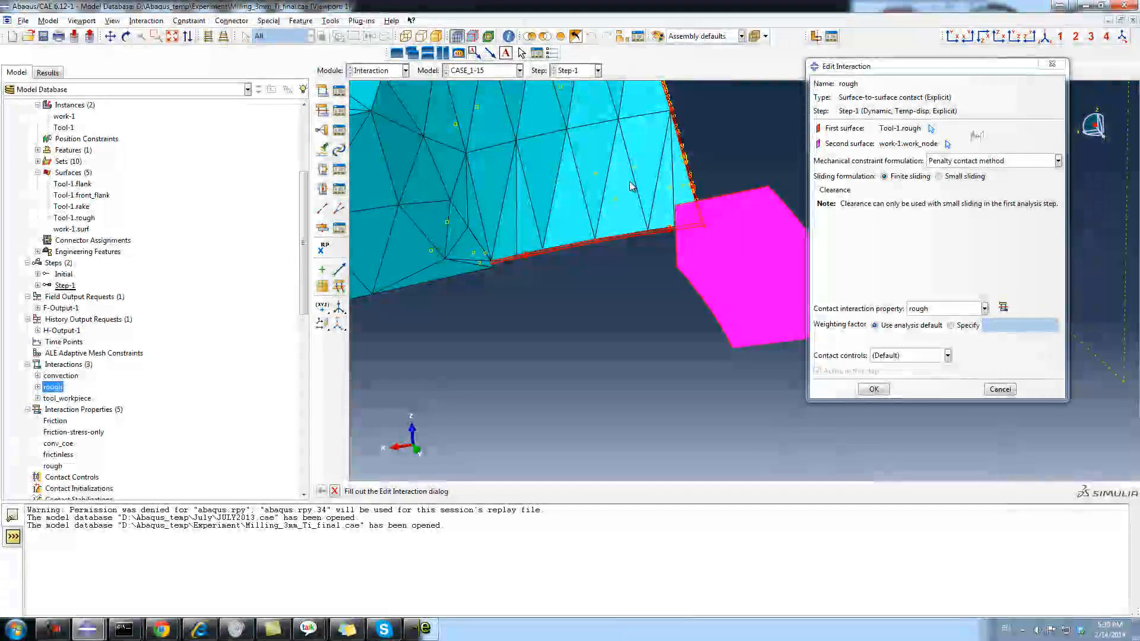
pyautogui.click(955, 161)
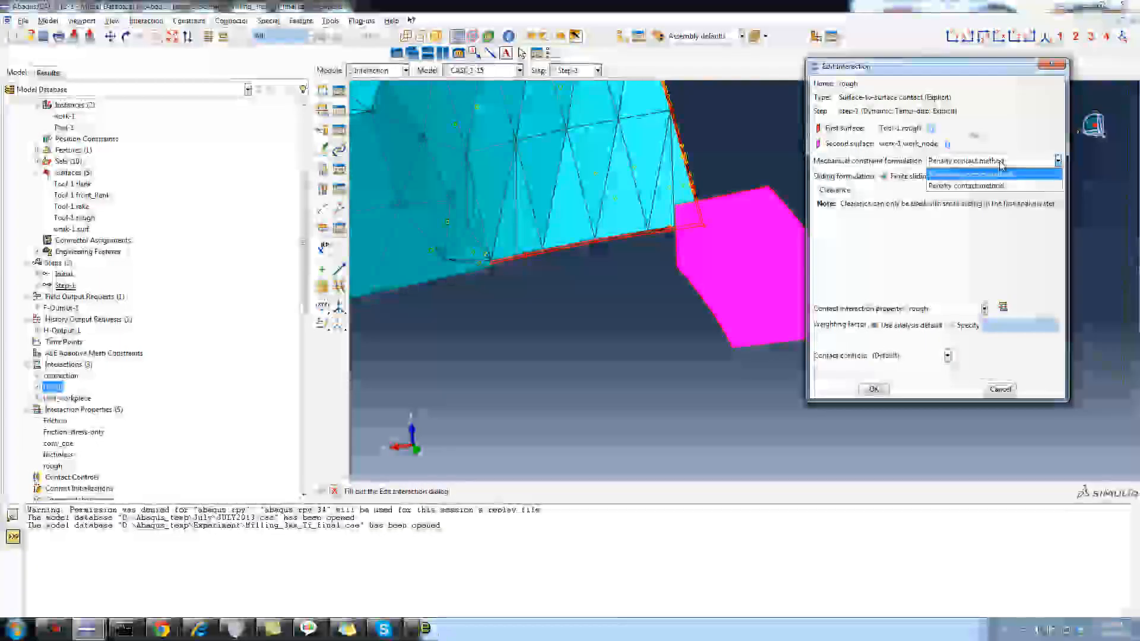
pyautogui.click(1029, 123)
pyautogui.click(934, 309)
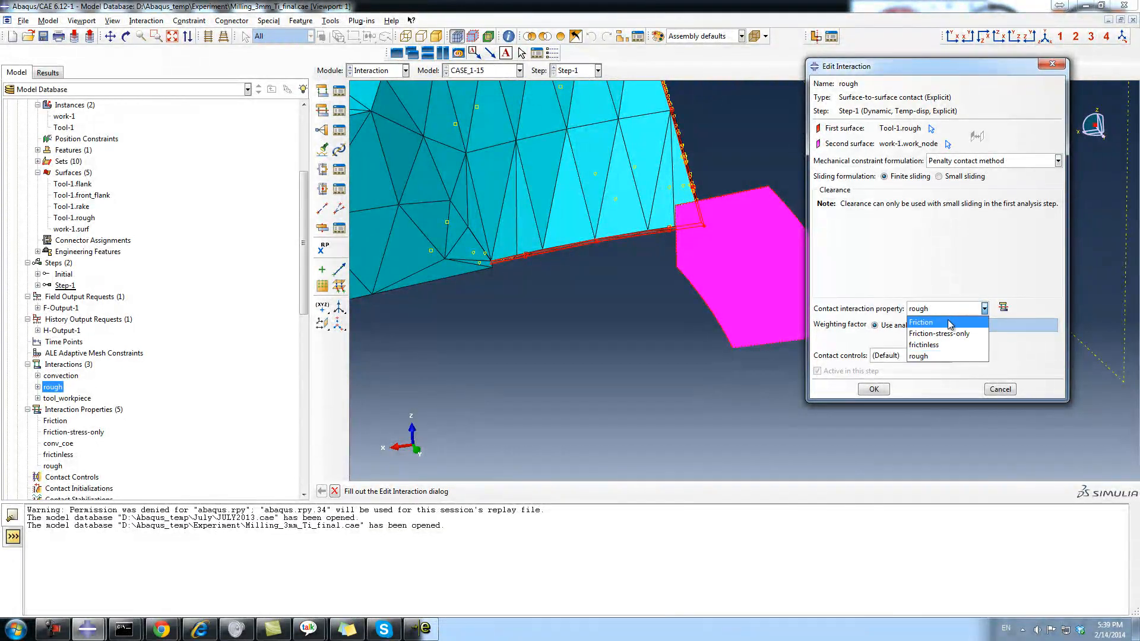
pyautogui.click(950, 313)
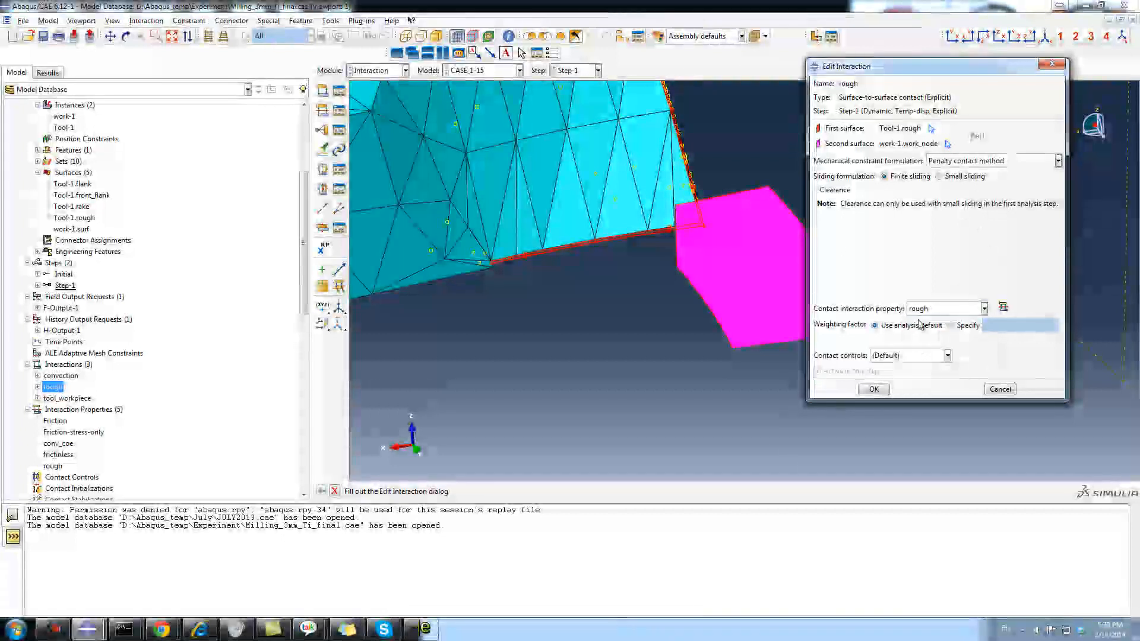
pyautogui.click(1000, 388)
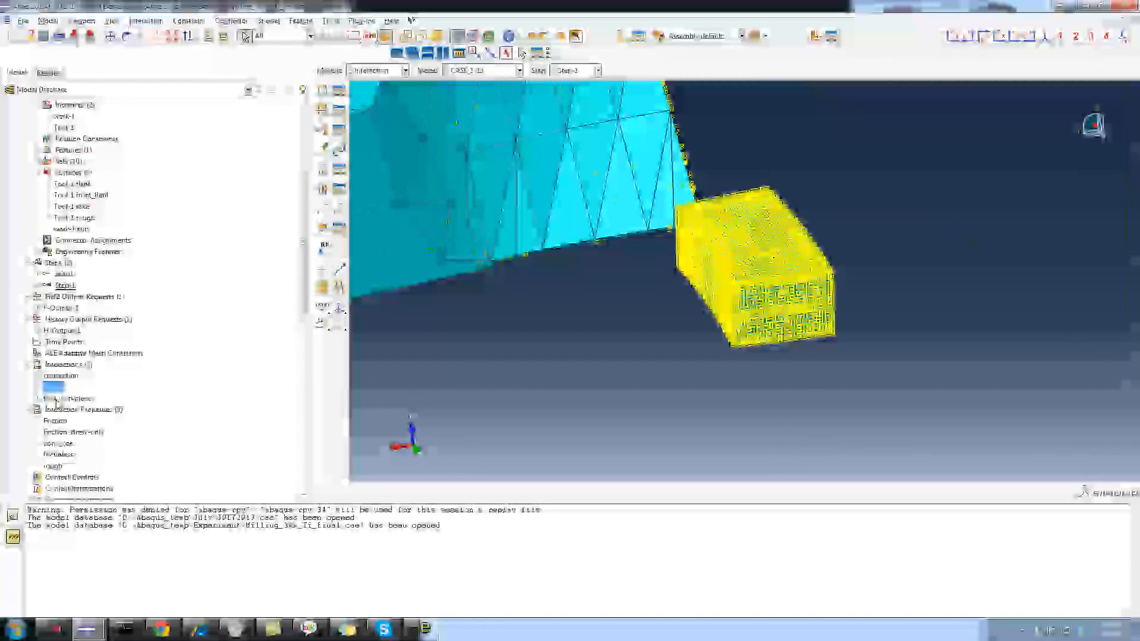
# Step: Review the surfaces and contact interaction property of the tool_workpiece interaction and close it without changes
pyautogui.click(57, 399)
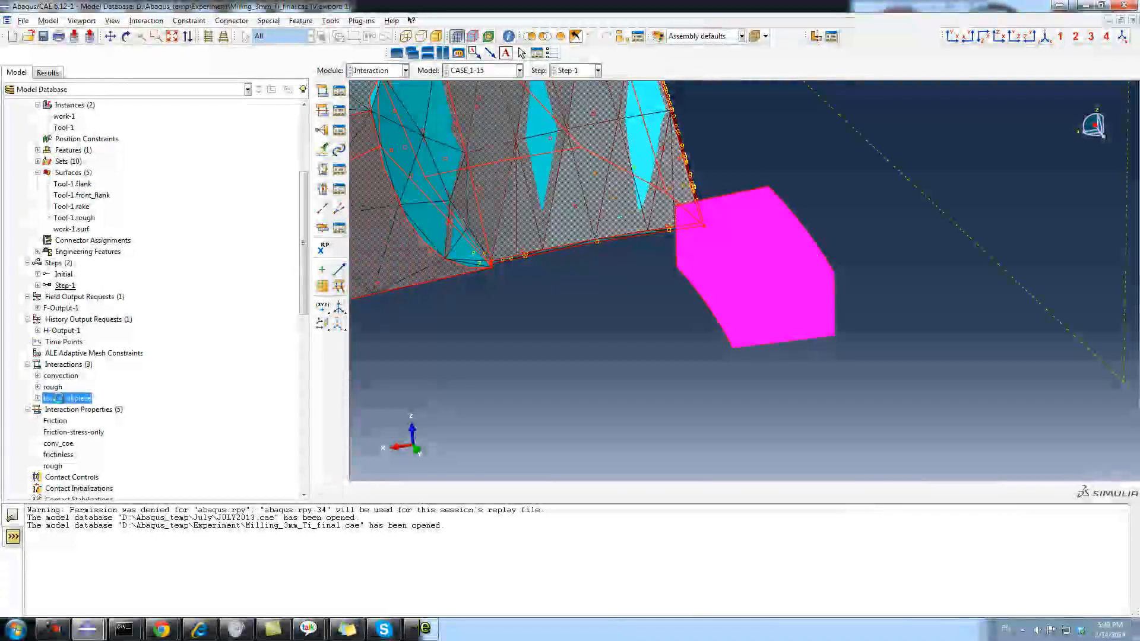
pyautogui.doubleClick(57, 399)
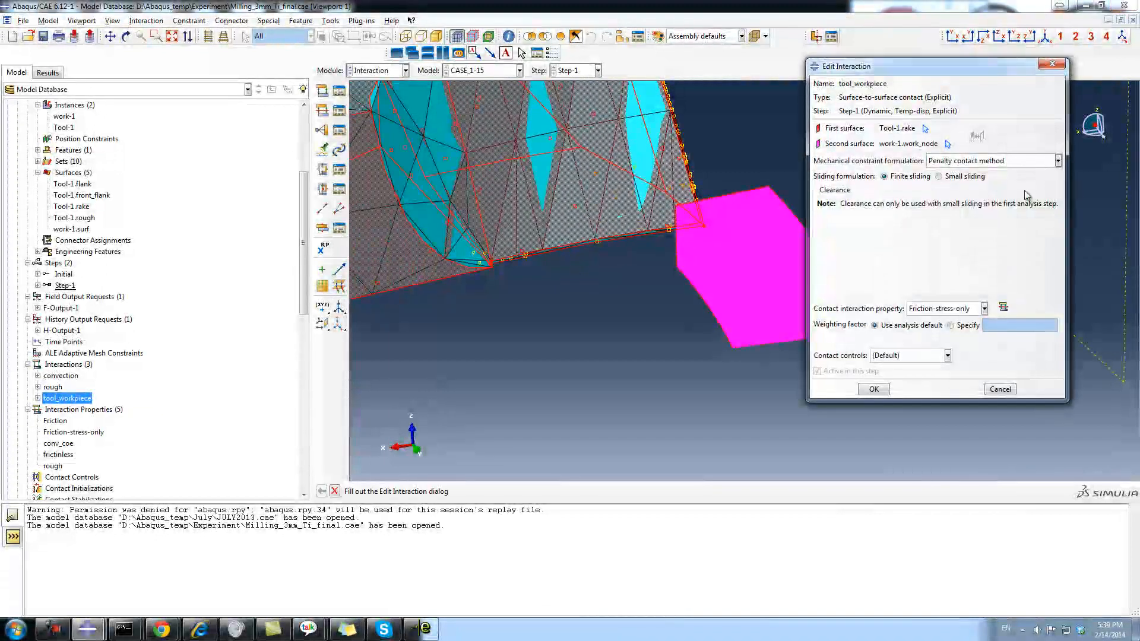
pyautogui.click(982, 309)
pyautogui.click(982, 308)
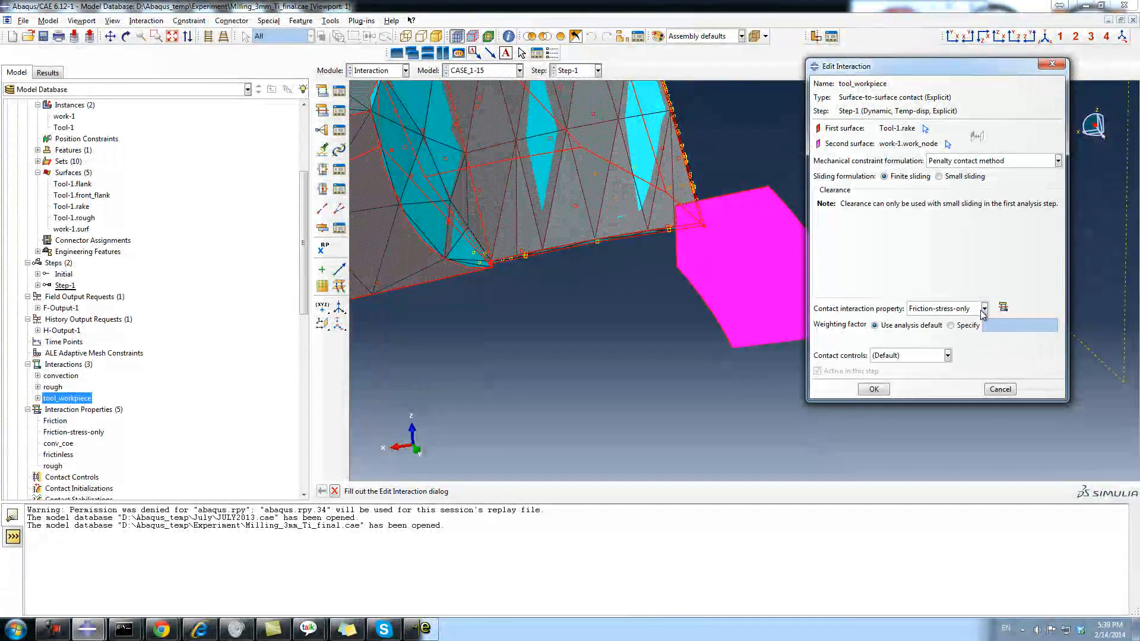
pyautogui.click(998, 389)
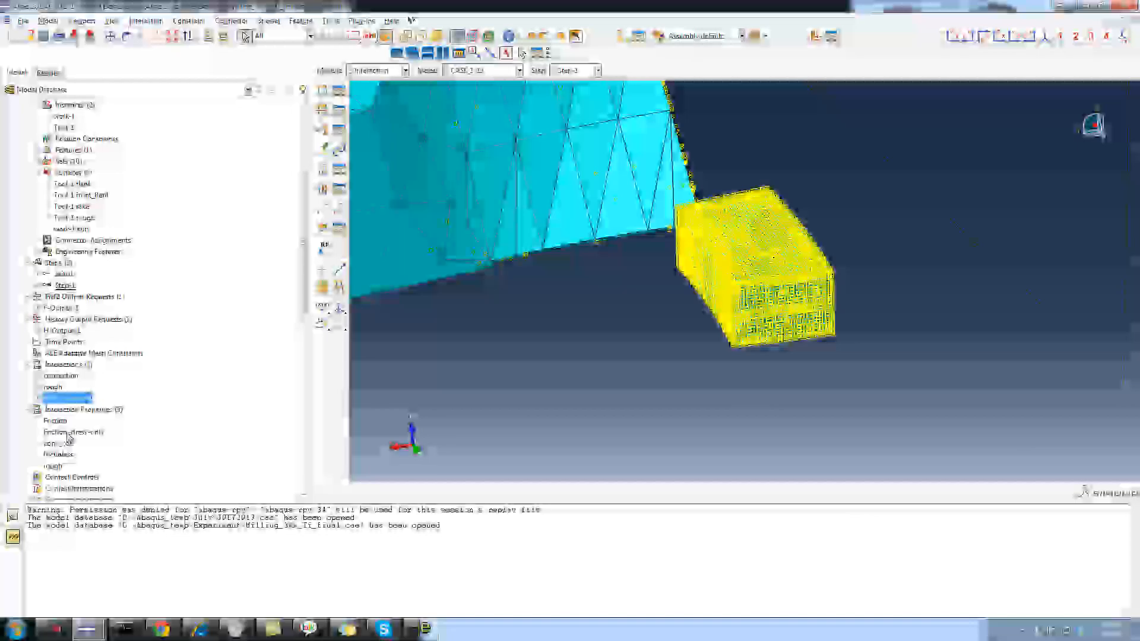
# Step: Review the tangential behavior of the Friction and Friction-stress-only contact properties, and highlight all interaction properties from Friction to rough
pyautogui.doubleClick(54, 421)
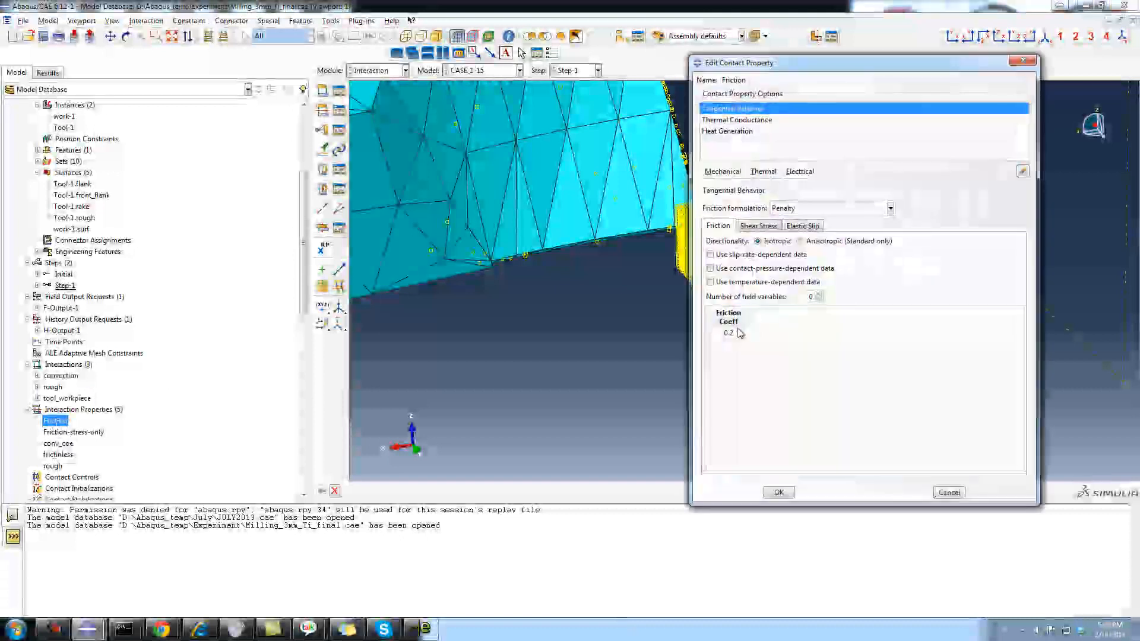
pyautogui.click(778, 492)
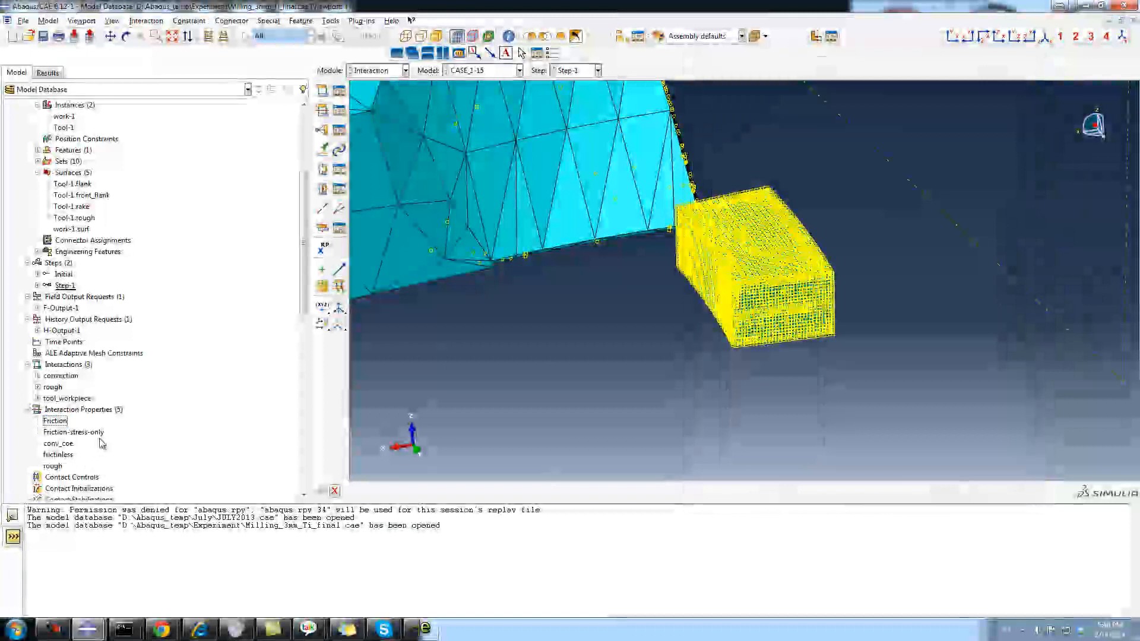
pyautogui.doubleClick(89, 433)
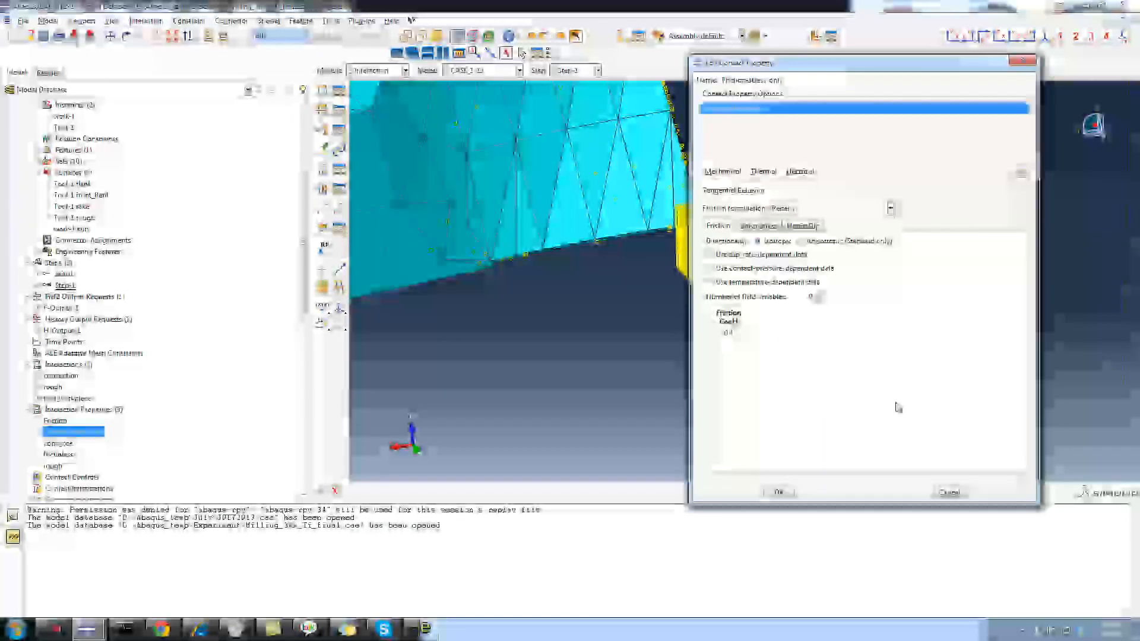
pyautogui.click(778, 492)
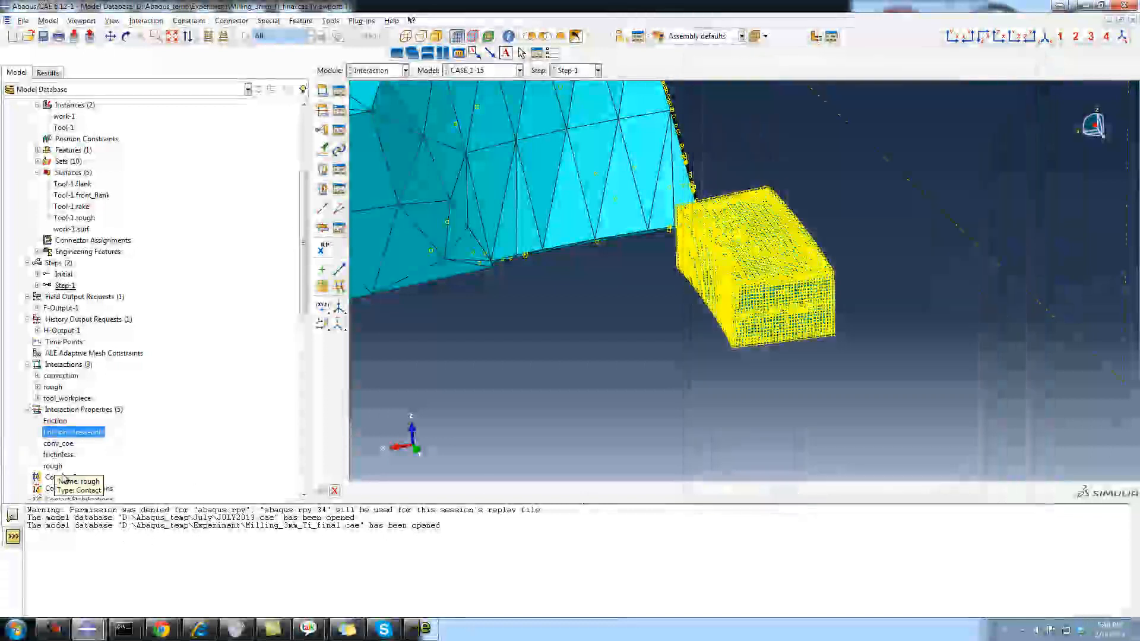
pyautogui.click(54, 421)
pyautogui.keyDown('shift'); pyautogui.click(57, 465); pyautogui.keyUp('shift')
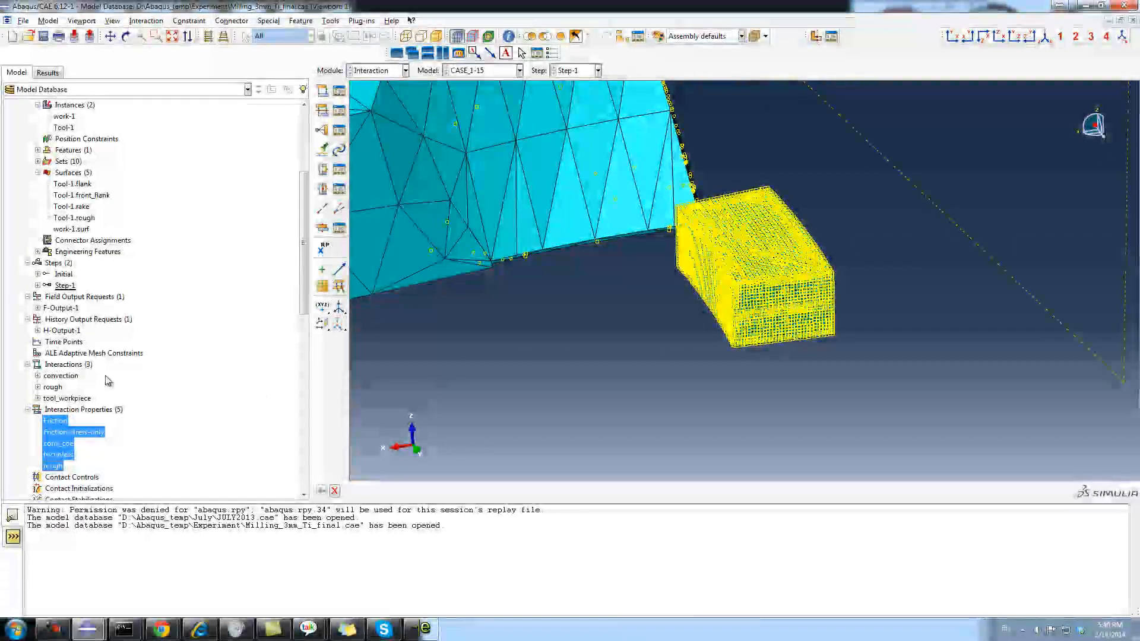
# Step: Assign Friction-stress-only as the contact interaction property of the tool_workpiece interaction
pyautogui.rightClick(69, 398)
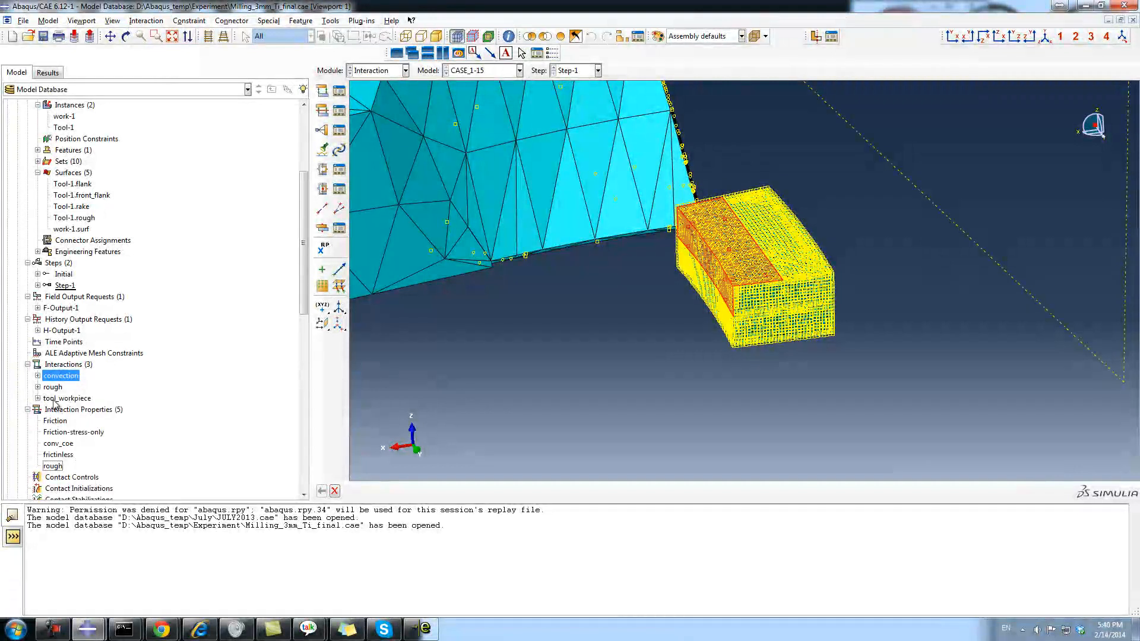
pyautogui.click(86, 419)
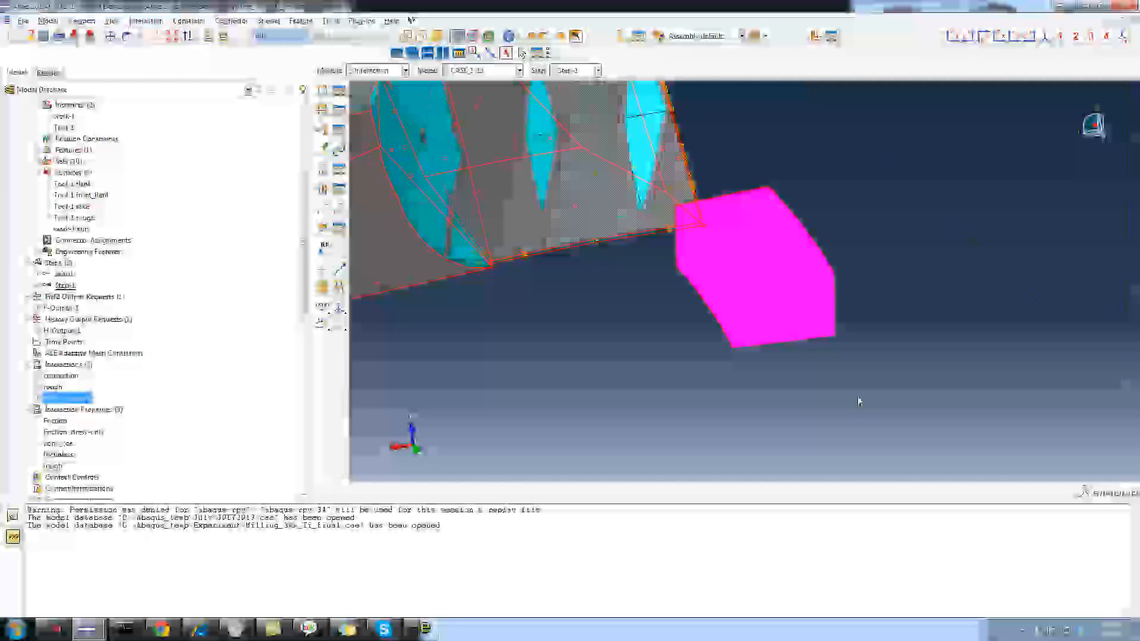
pyautogui.click(981, 309)
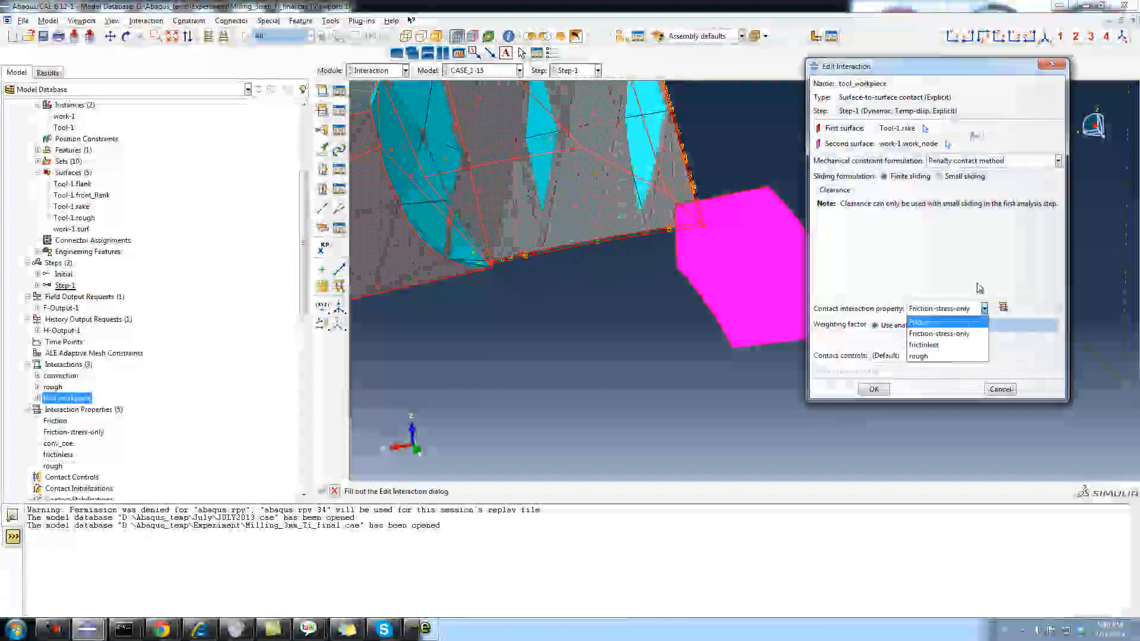
pyautogui.click(956, 334)
pyautogui.click(873, 389)
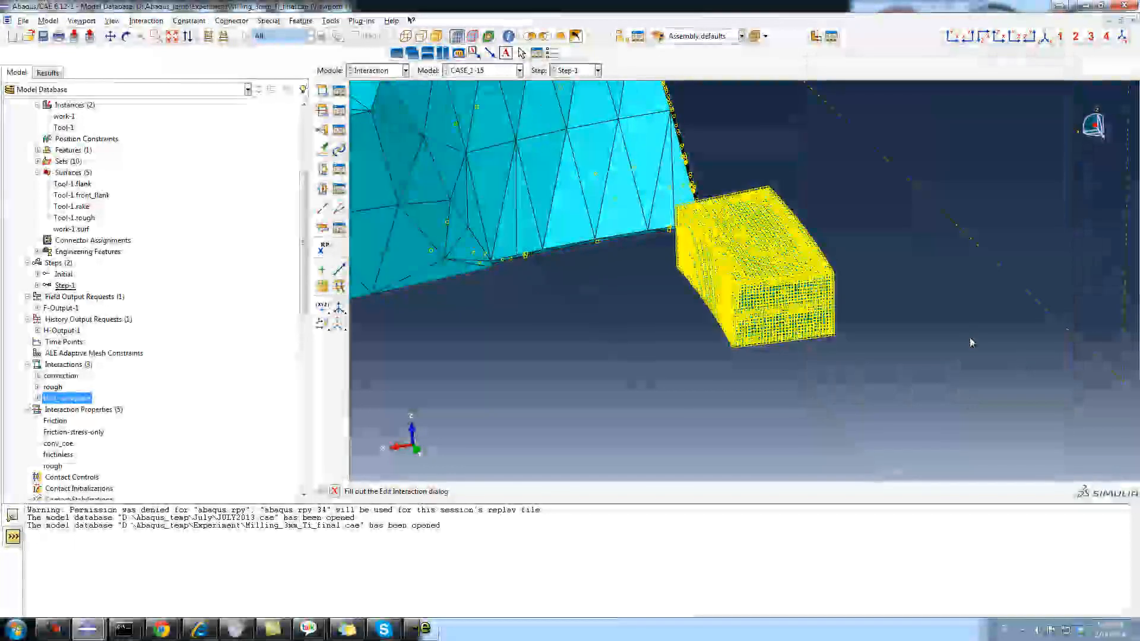
# Step: Review the friction coefficient of the Friction-stress-only contact property and close it without changes
pyautogui.doubleClick(88, 434)
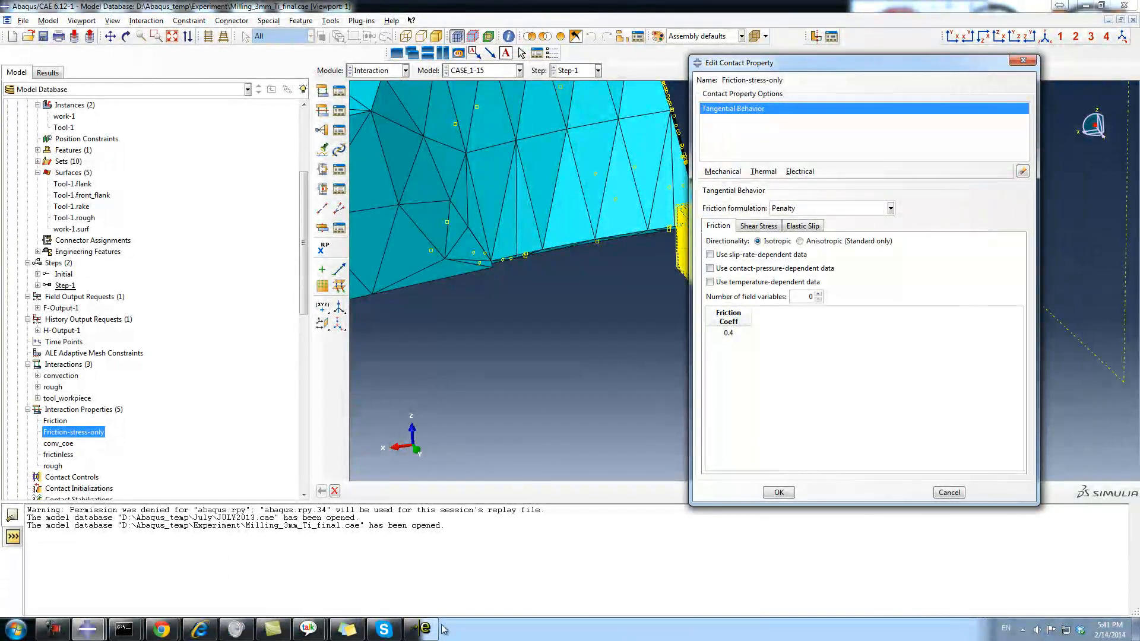
pyautogui.click(55, 629)
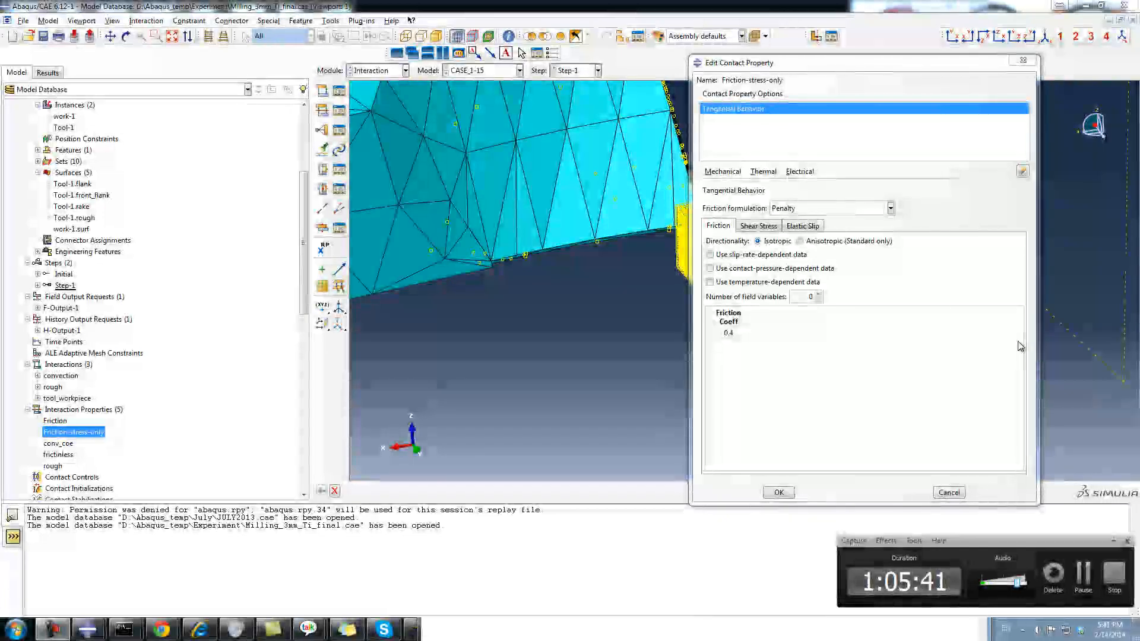
pyautogui.click(947, 492)
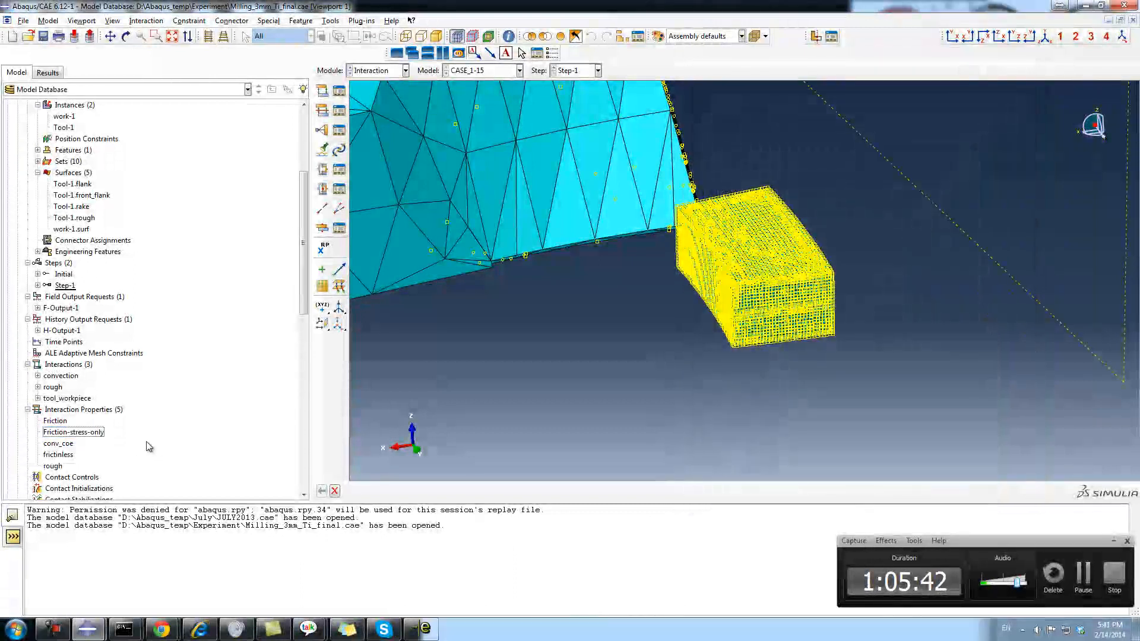
# Step: Try to open the results of the case-11 and case-11-50 jobs
pyautogui.scroll(-3, 140, 455)
pyautogui.scroll(-11, 140, 455)
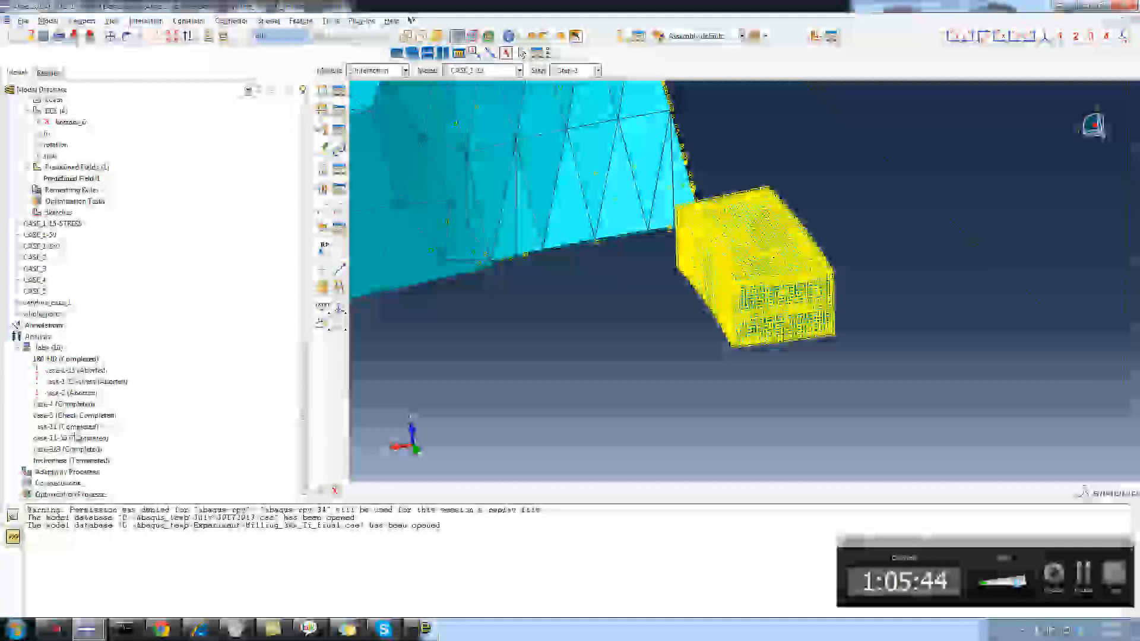
pyautogui.rightClick(76, 427)
pyautogui.click(95, 540)
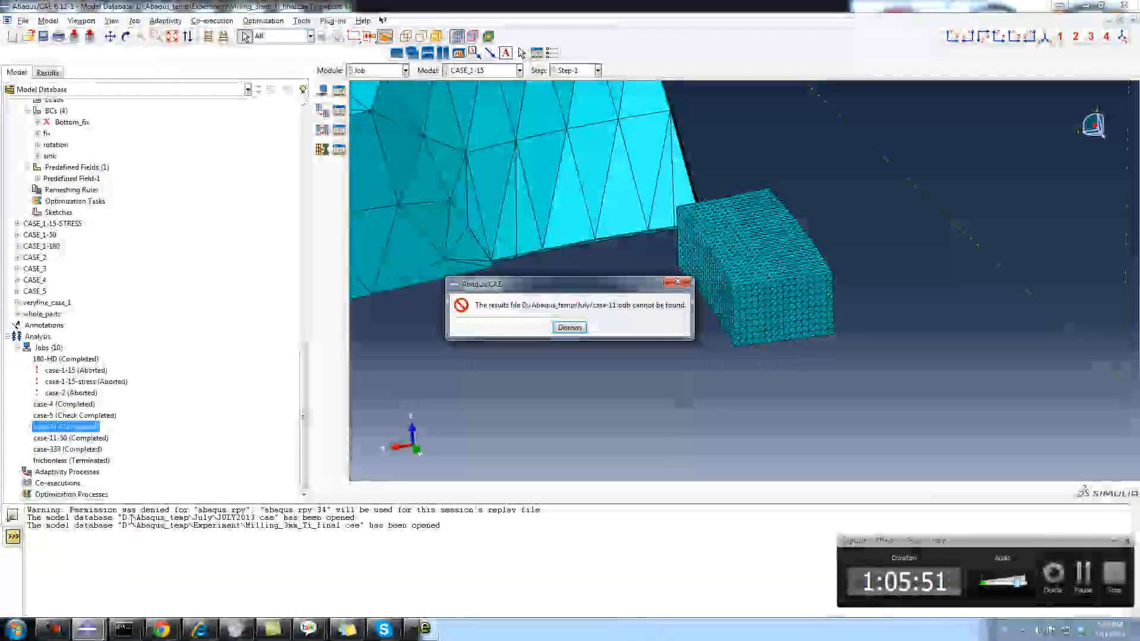
pyautogui.click(568, 328)
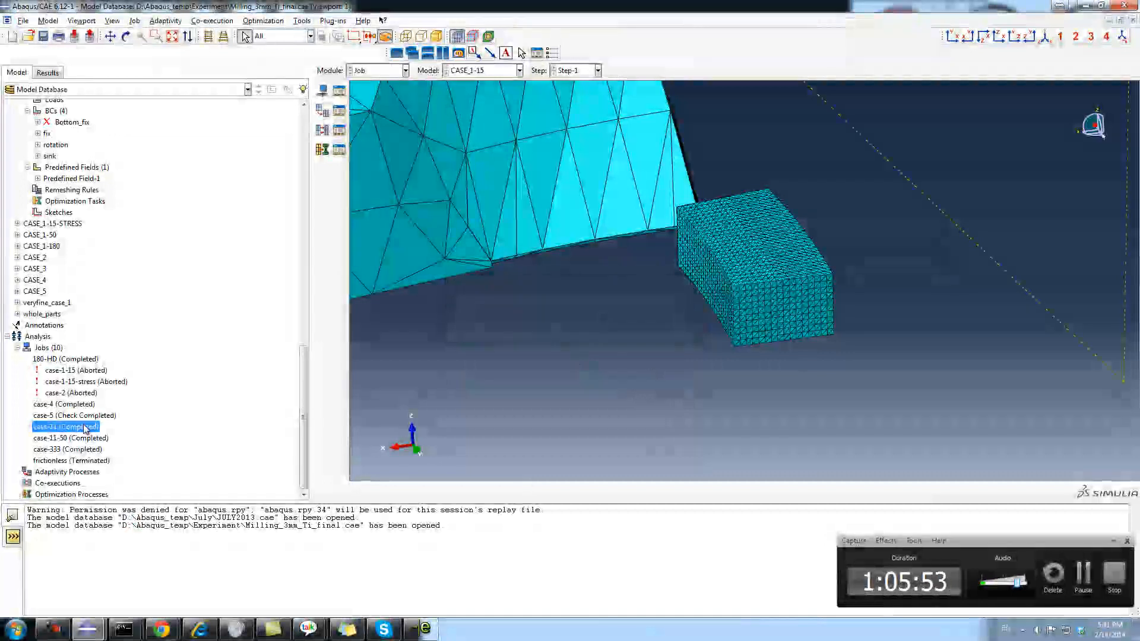
pyautogui.rightClick(83, 426)
pyautogui.click(104, 554)
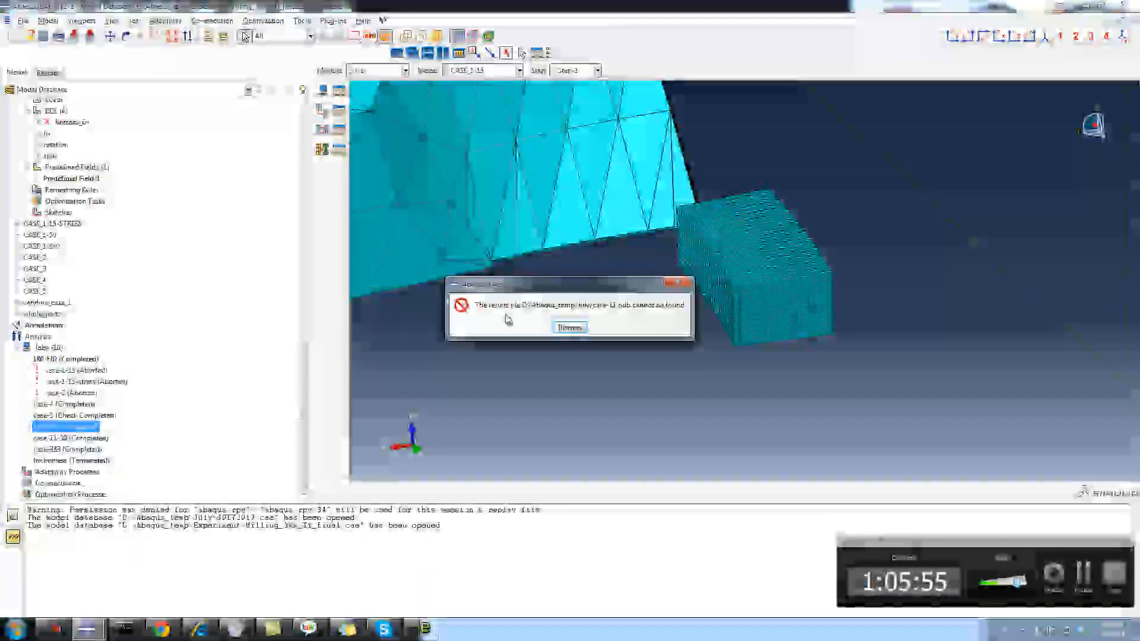
pyautogui.click(569, 328)
pyautogui.rightClick(86, 438)
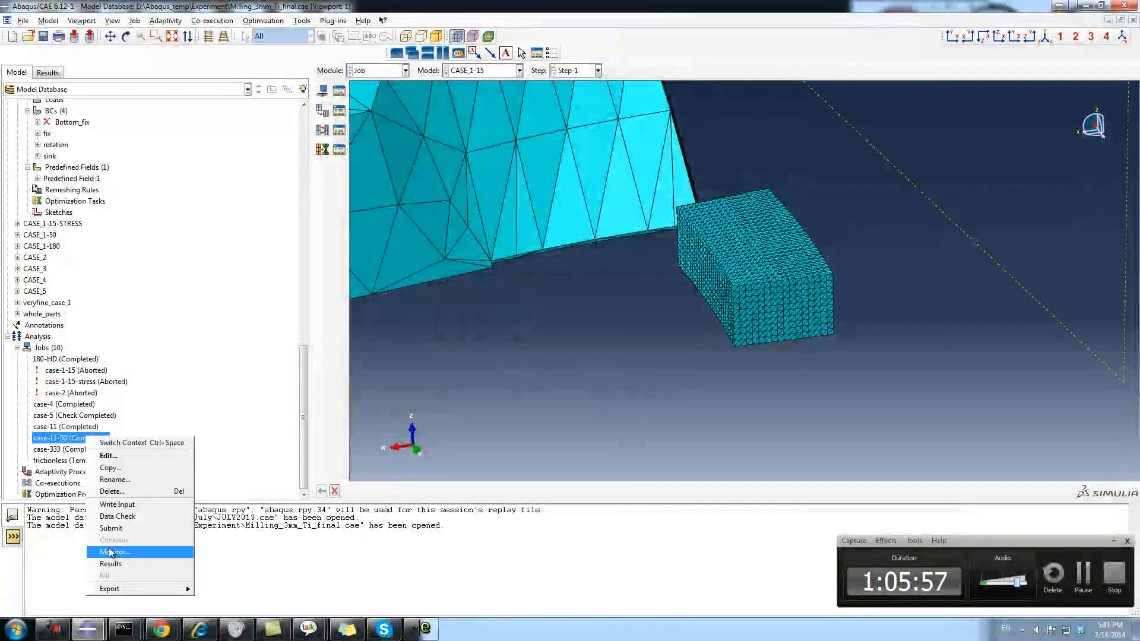
pyautogui.click(131, 560)
pyautogui.click(568, 328)
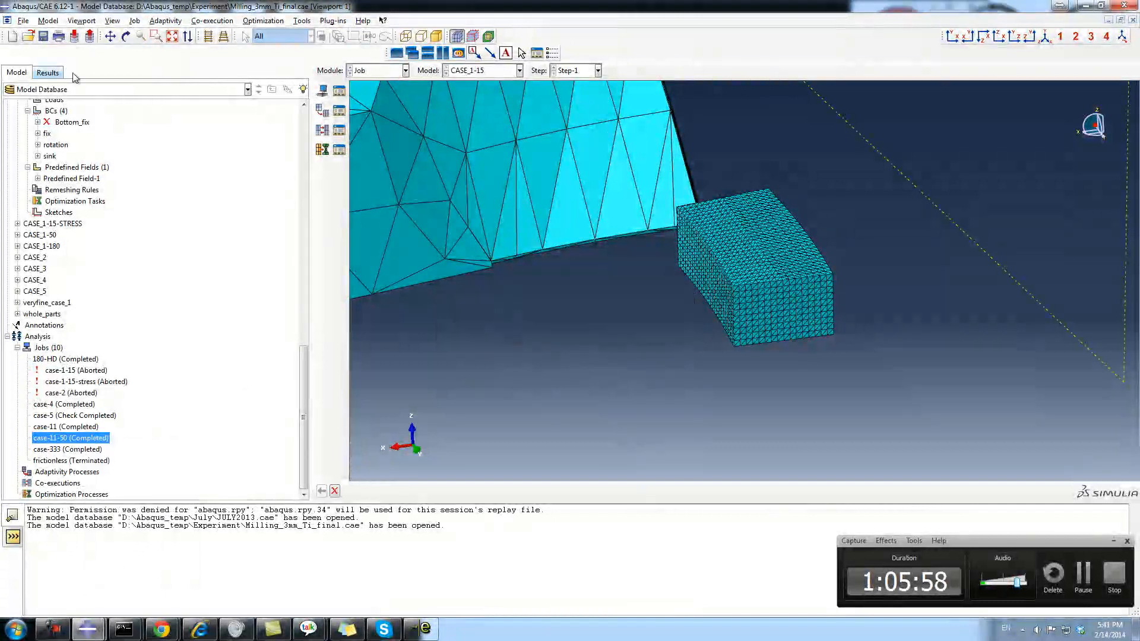
# Step: Open the output database 50-50-25.odb from the Experiment directory, filtering the files by Output Database (*.odb)
pyautogui.click(29, 39)
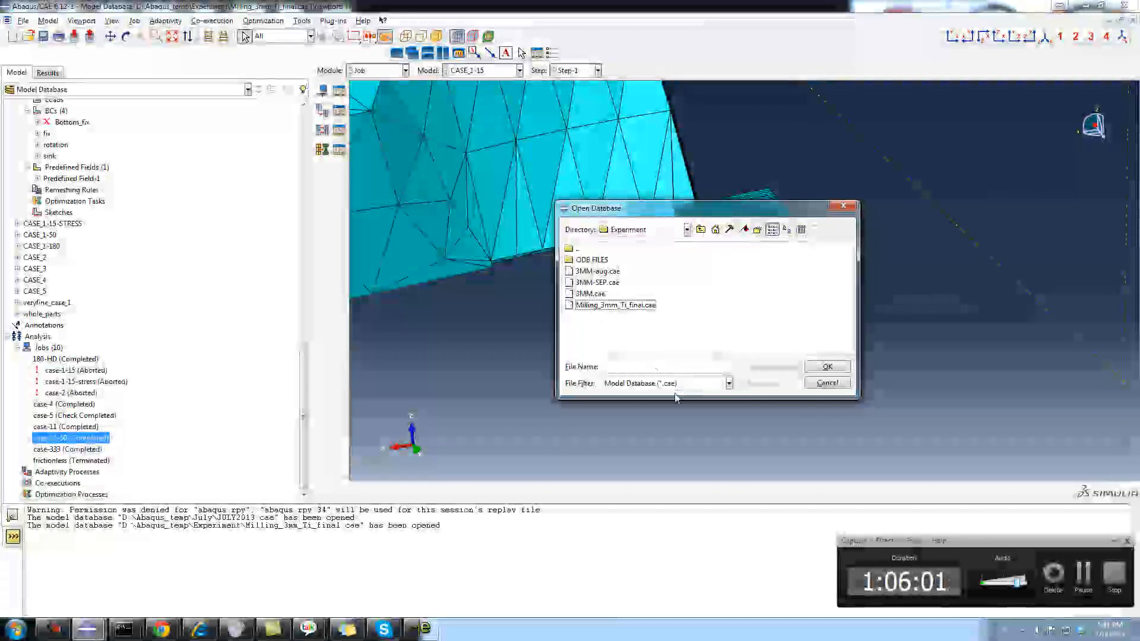
pyautogui.click(716, 387)
pyautogui.click(696, 408)
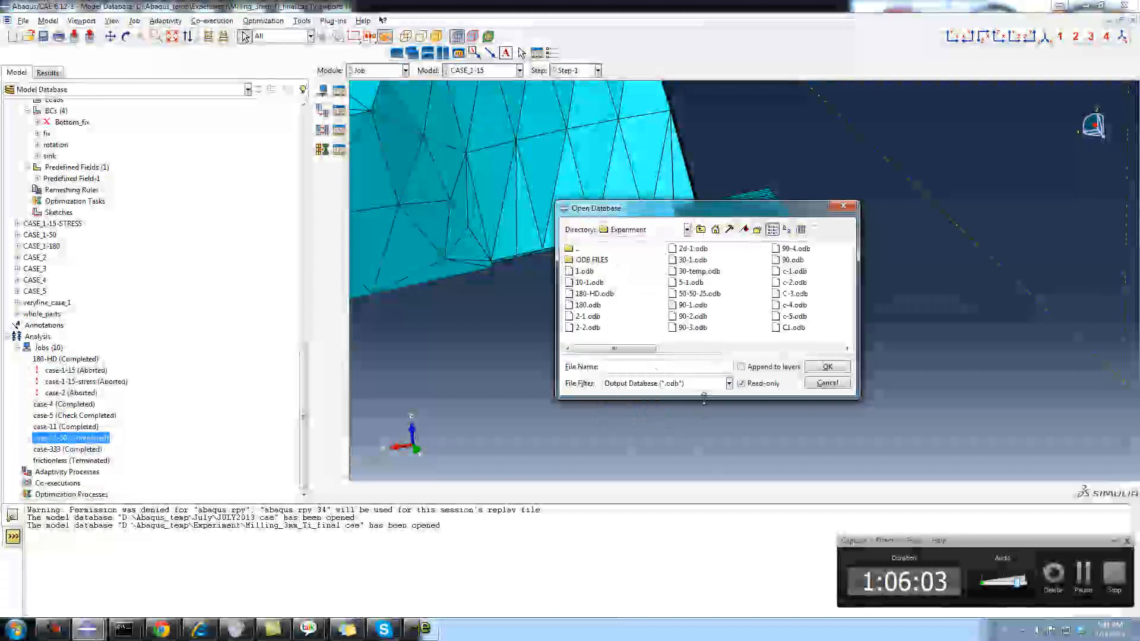
pyautogui.click(700, 294)
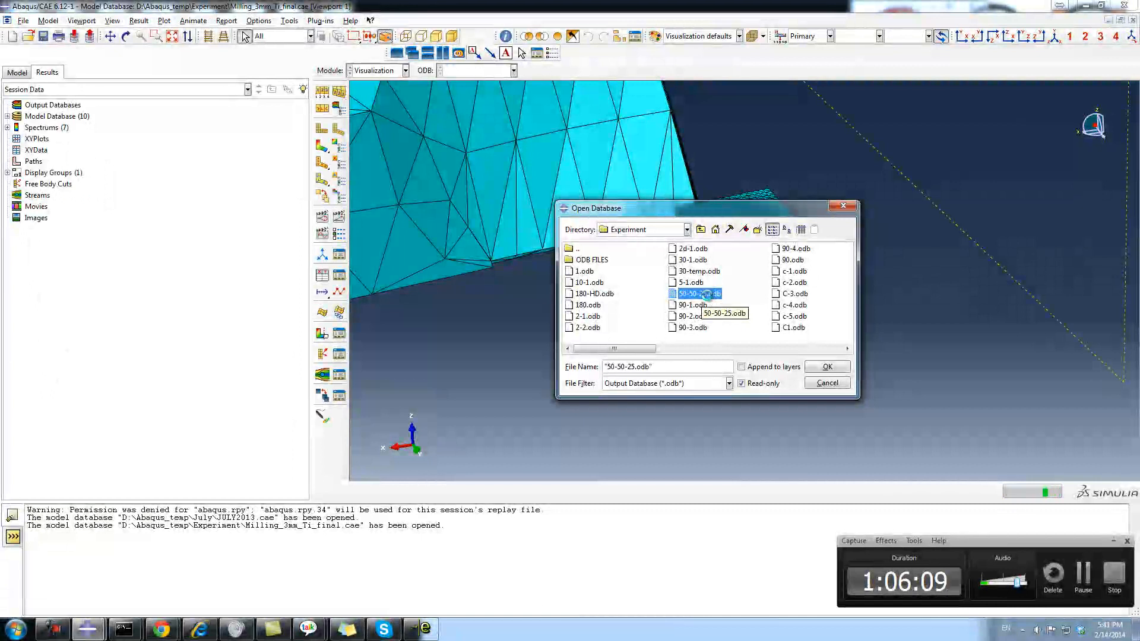
pyautogui.doubleClick(699, 294)
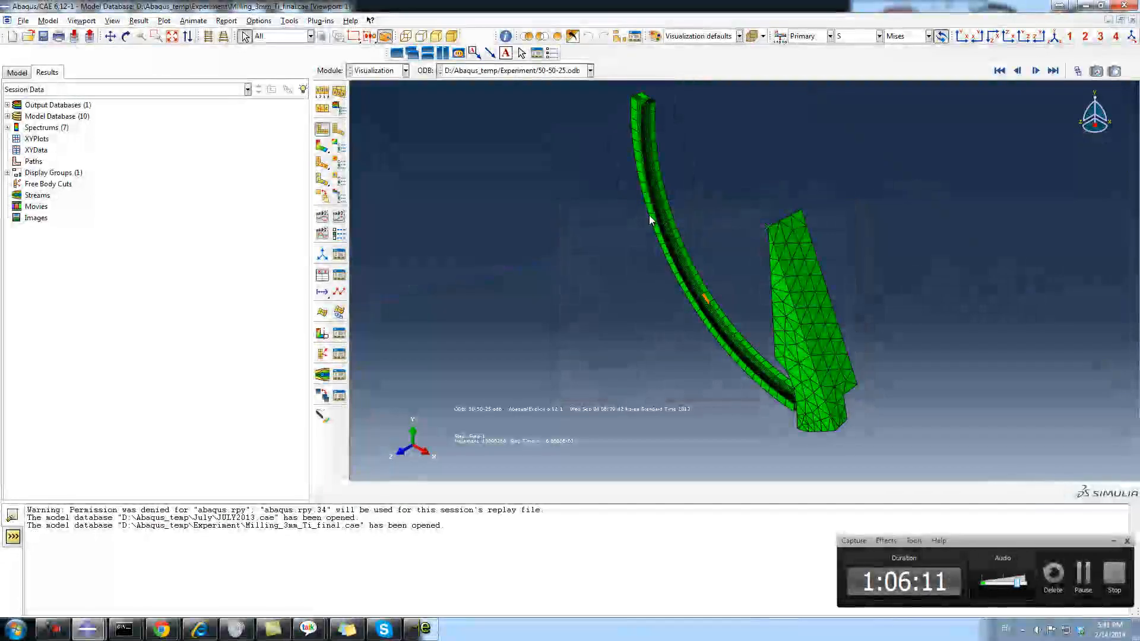
# Step: Plot the RF1, RF2 and RF3 reaction force history outputs of 50-50-25.odb one after another
pyautogui.click(8, 105)
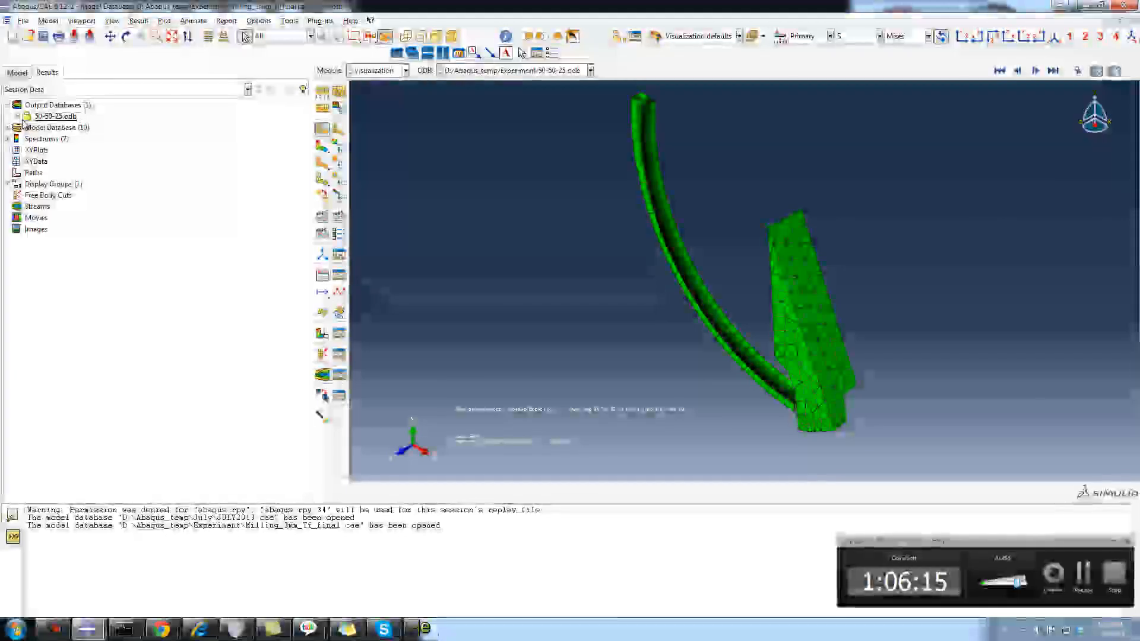
pyautogui.click(17, 117)
pyautogui.click(28, 127)
pyautogui.moveTo(104, 139); pyautogui.dragTo(107, 177)
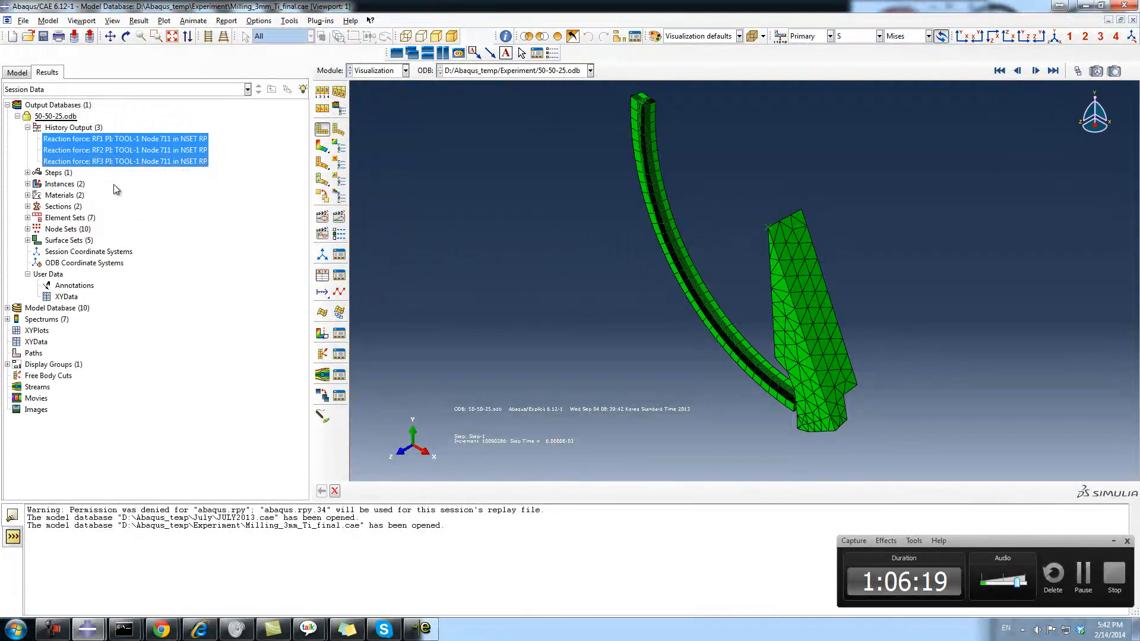
pyautogui.doubleClick(146, 140)
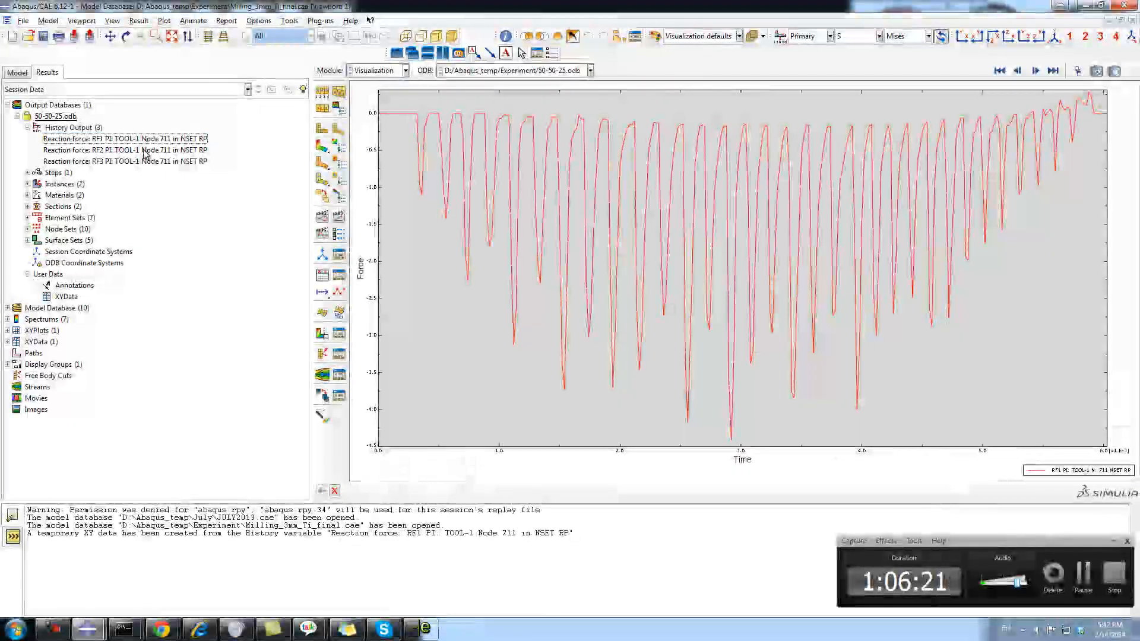
pyautogui.doubleClick(143, 151)
pyautogui.doubleClick(145, 161)
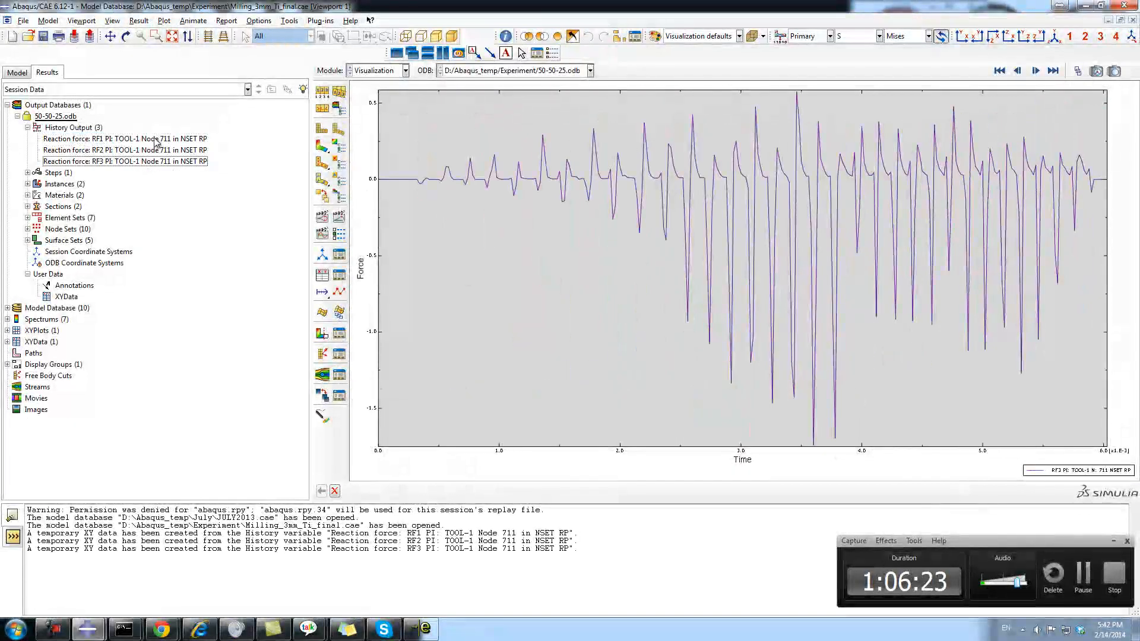
# Step: Plot the RF1, RF2 and RF3 reaction force histories together in one graph
pyautogui.moveTo(153, 143); pyautogui.dragTo(158, 163)
pyautogui.rightClick(154, 144)
pyautogui.click(163, 160)
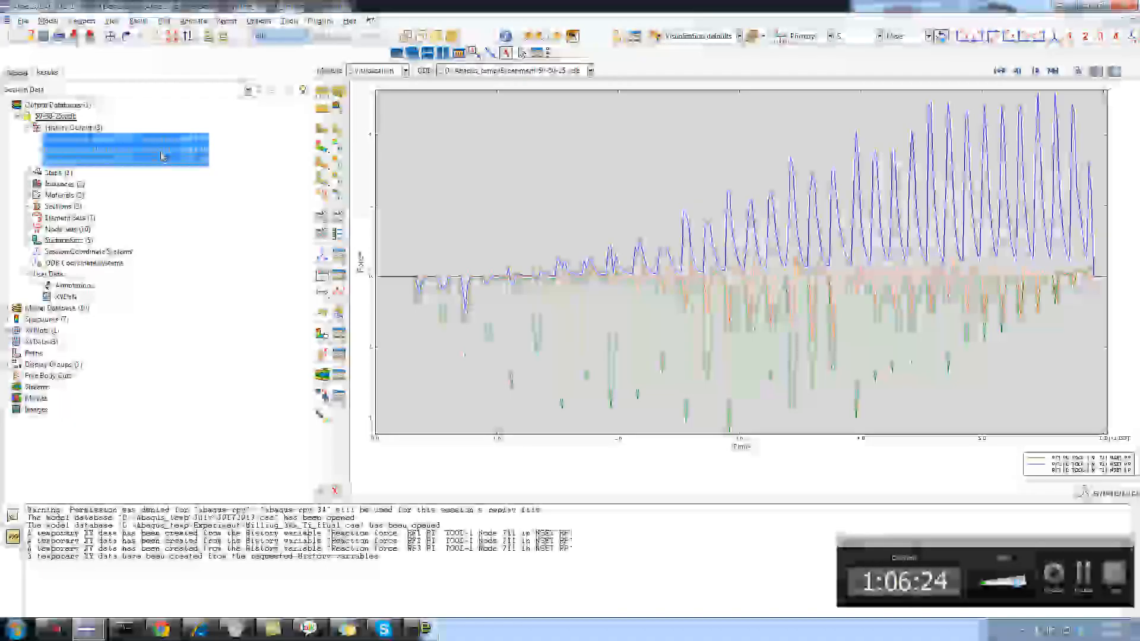
pyautogui.click(177, 215)
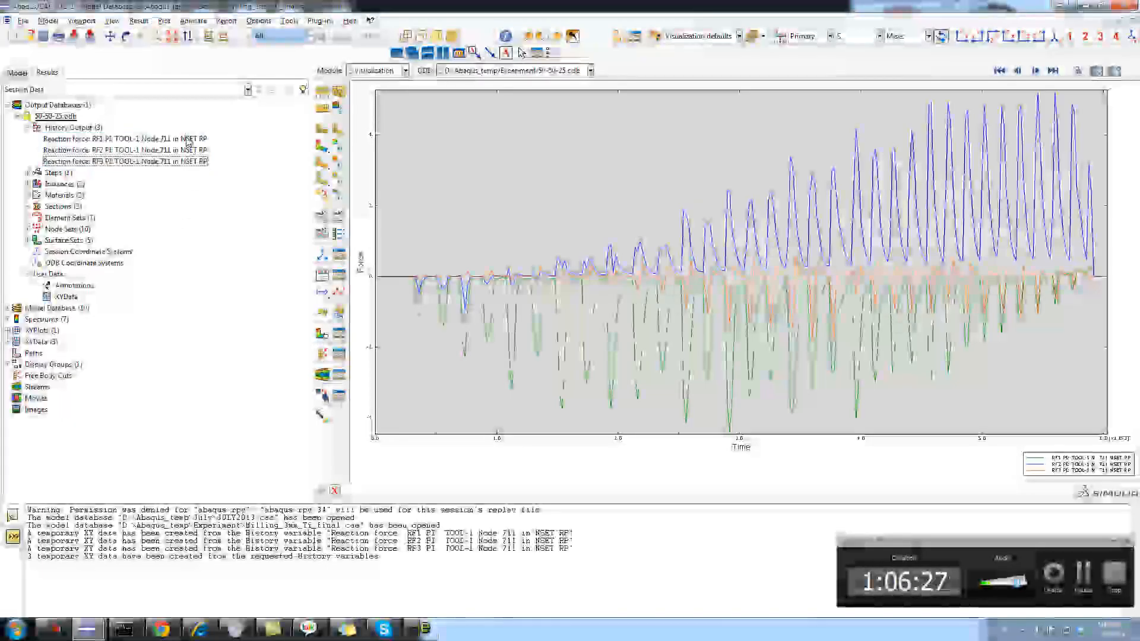
# Step: Save the RF1 reaction force history as XY data under the default name and list the saved XY data
pyautogui.rightClick(190, 140)
pyautogui.click(218, 186)
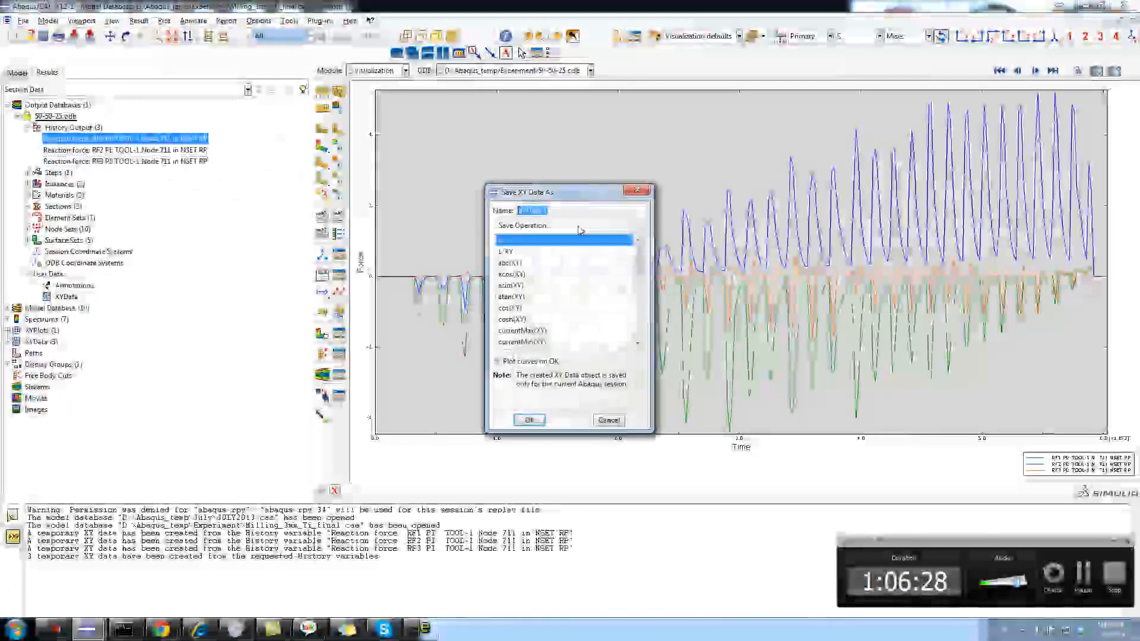
pyautogui.click(532, 420)
pyautogui.click(7, 342)
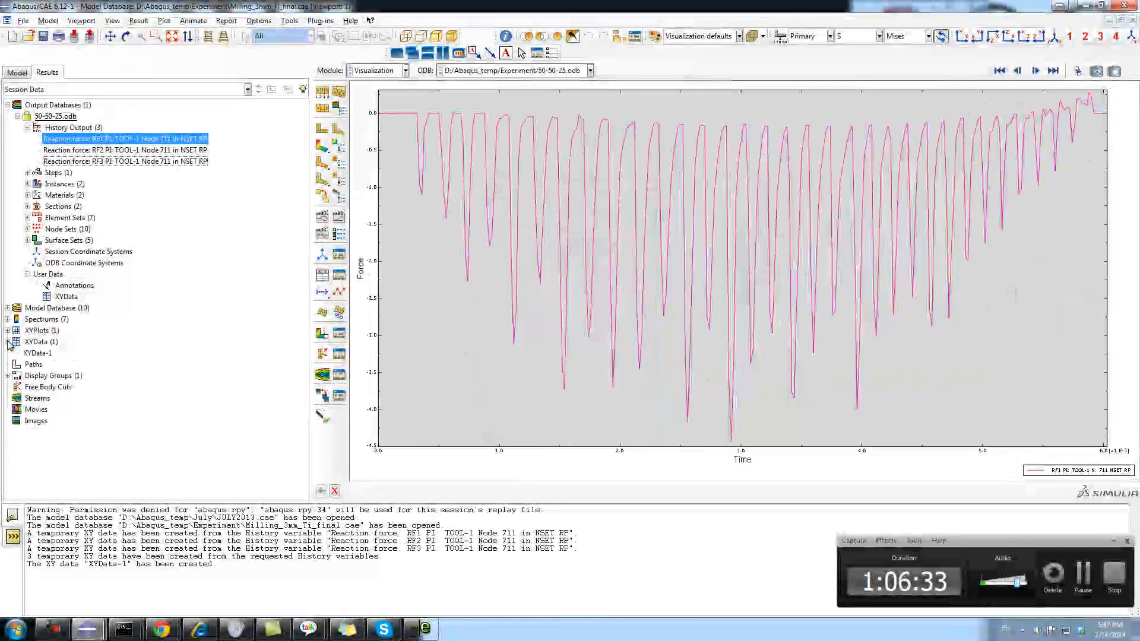
# Step: Open the saved RF1 XY data for editing, copy its whole Y column of force values, and close it without changes
pyautogui.rightClick(45, 355)
pyautogui.click(67, 389)
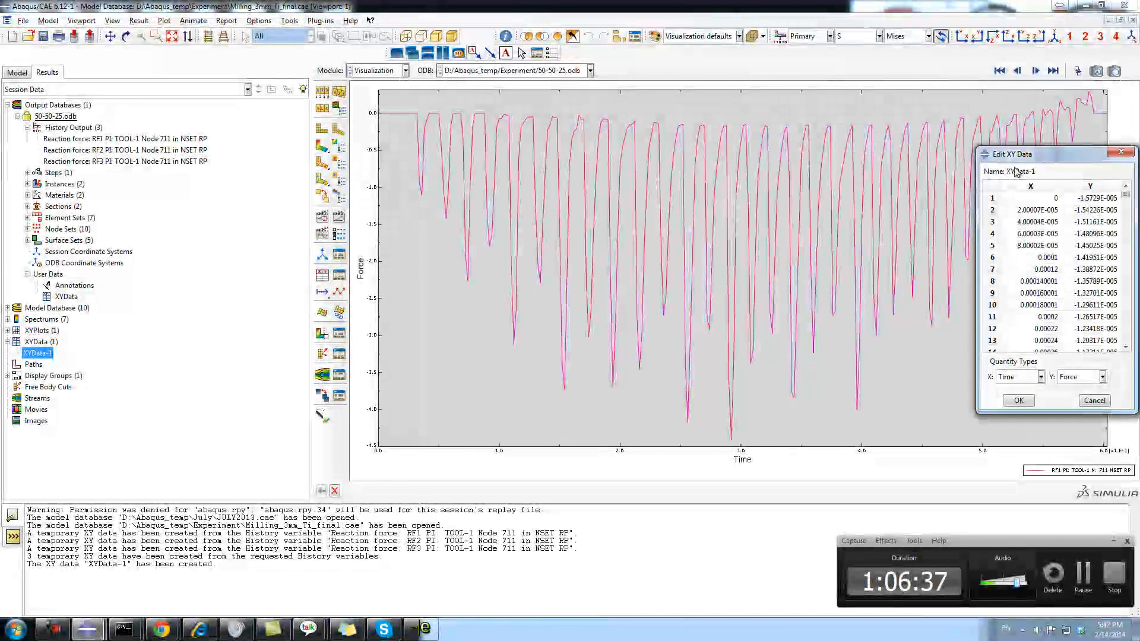
pyautogui.moveTo(1020, 153); pyautogui.dragTo(326, 117)
pyautogui.click(392, 151)
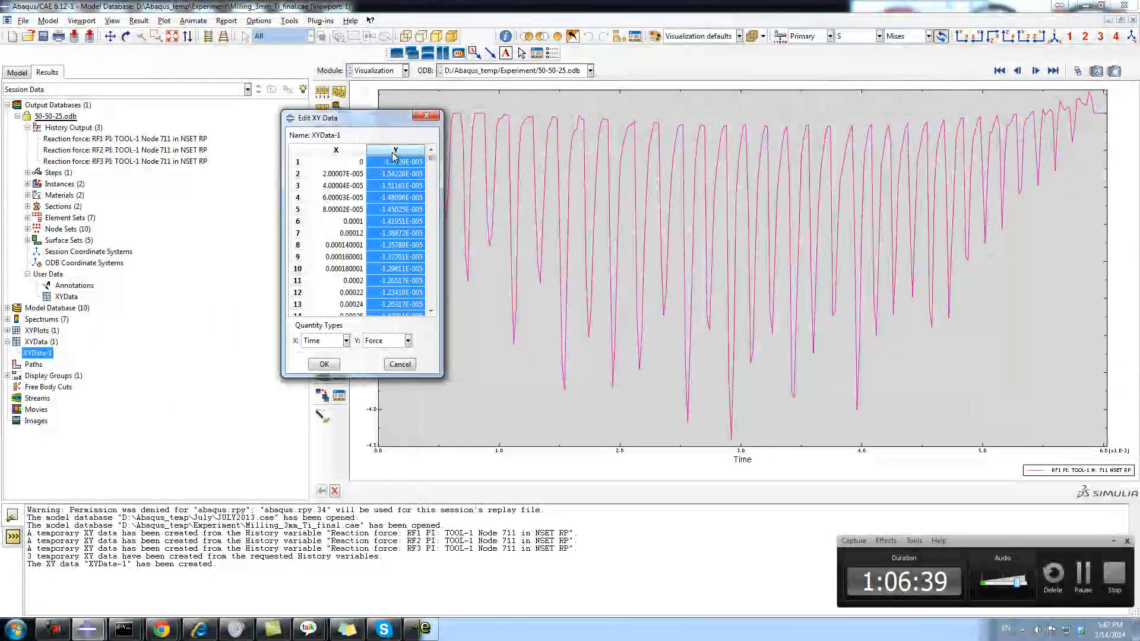
pyautogui.rightClick(392, 154)
pyautogui.click(401, 170)
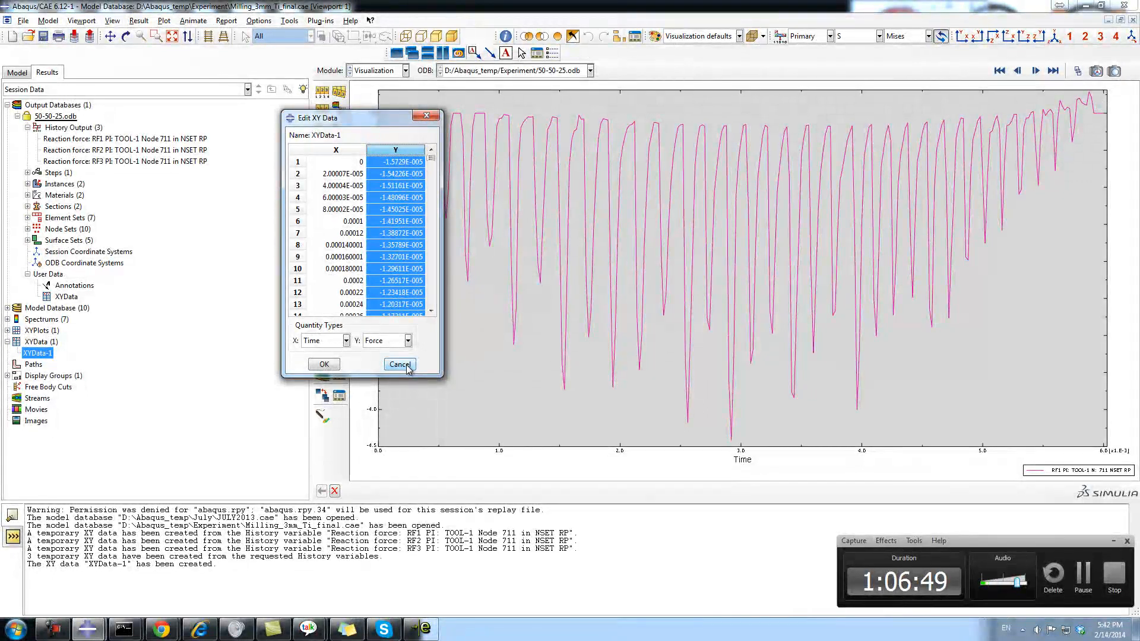
pyautogui.moveTo(279, 172); pyautogui.dragTo(202, 158)
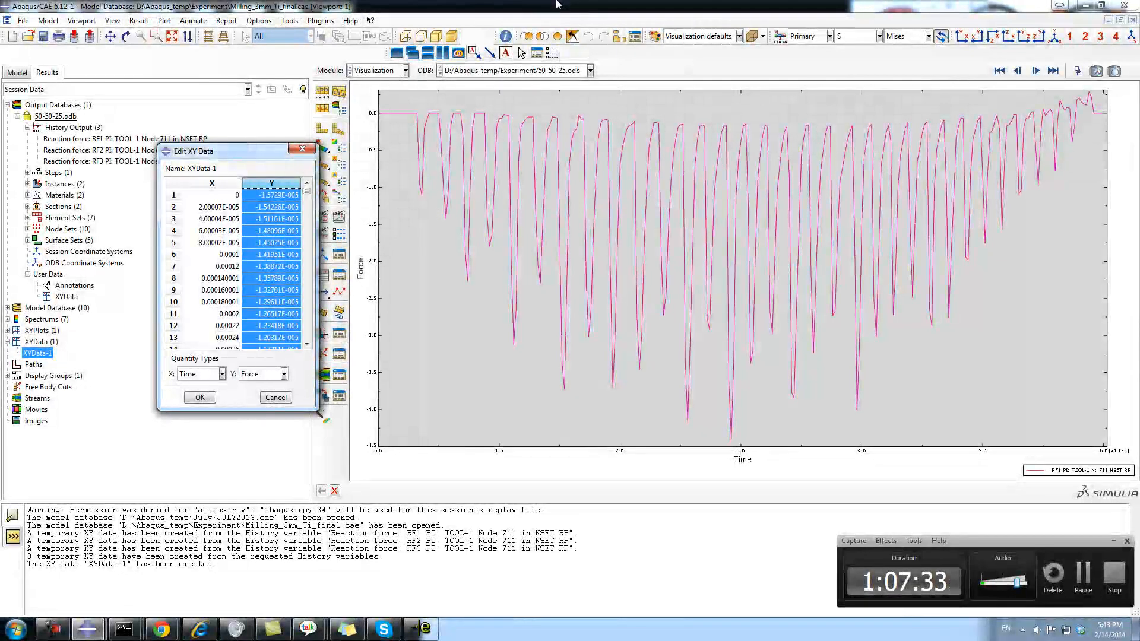
pyautogui.click(302, 149)
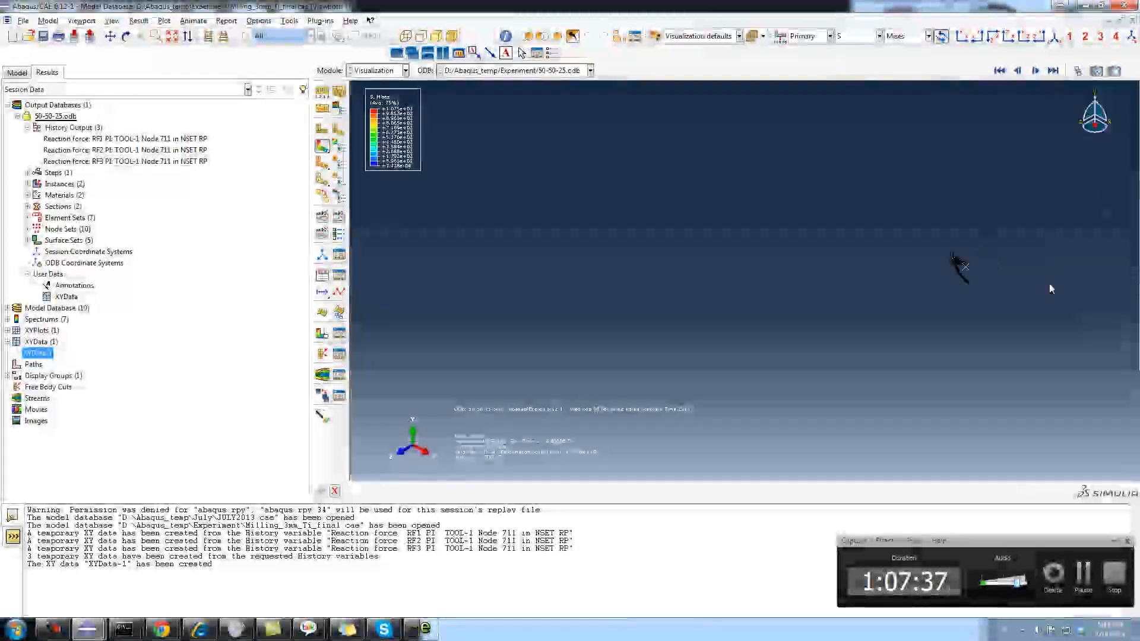
# Step: Examine the animated Mises stress contours of the tool cutting the workpiece from several angles, and stop the animation
pyautogui.scroll(5, 1005, 318)
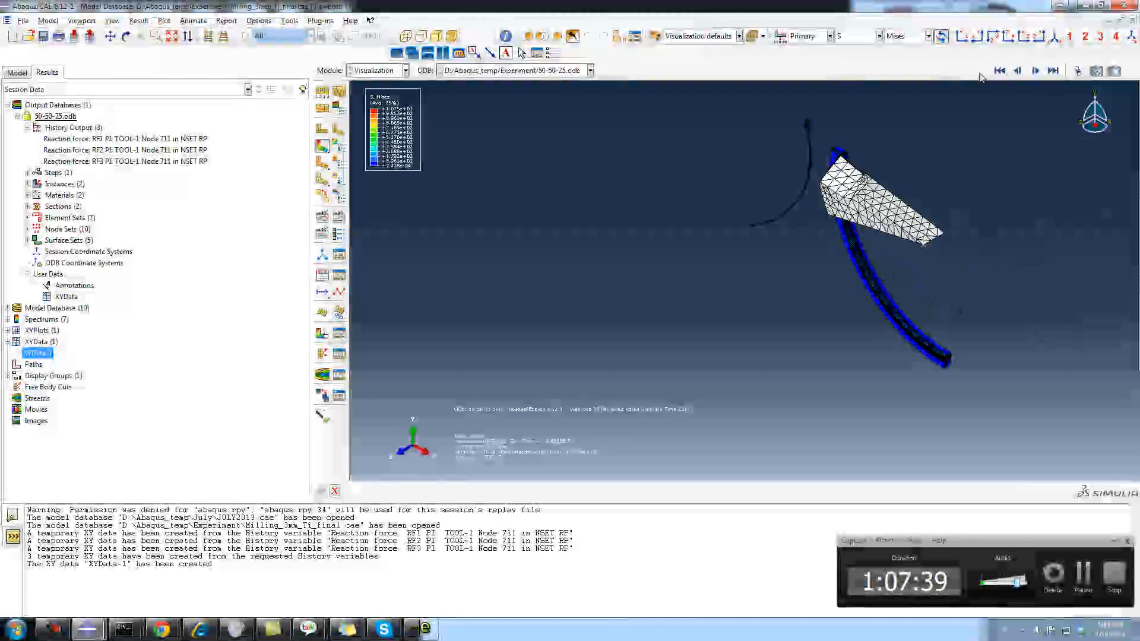
pyautogui.click(1000, 71)
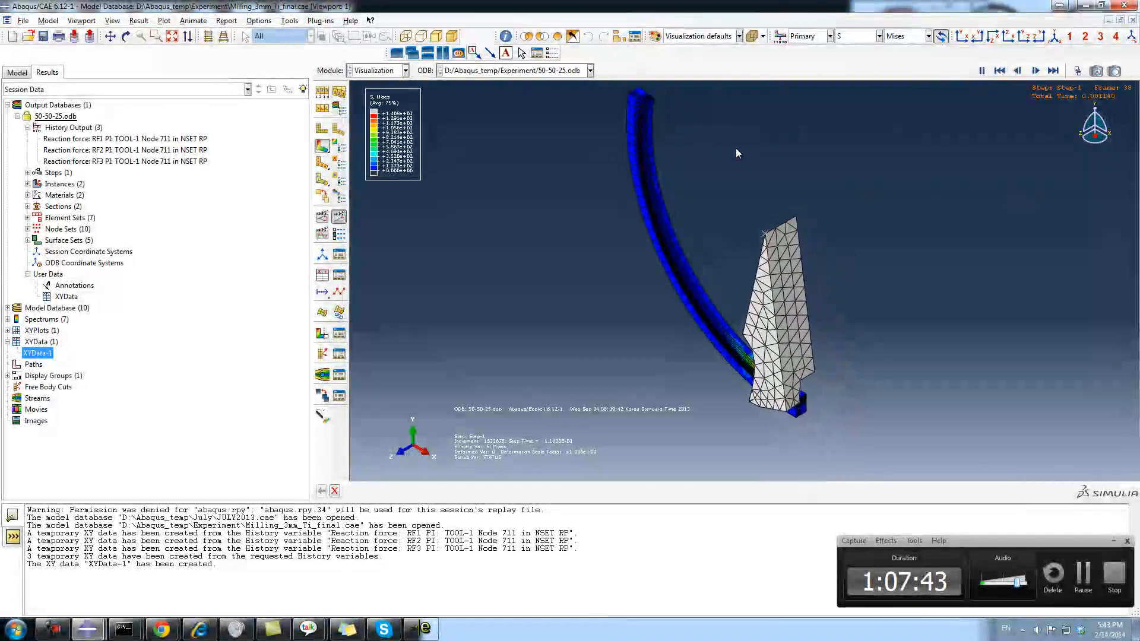
pyautogui.keyDown('ctrl'); pyautogui.keyDown('alt'); pyautogui.moveTo(709, 326); pyautogui.dragTo(741, 329); pyautogui.keyUp('alt'); pyautogui.keyUp('ctrl')
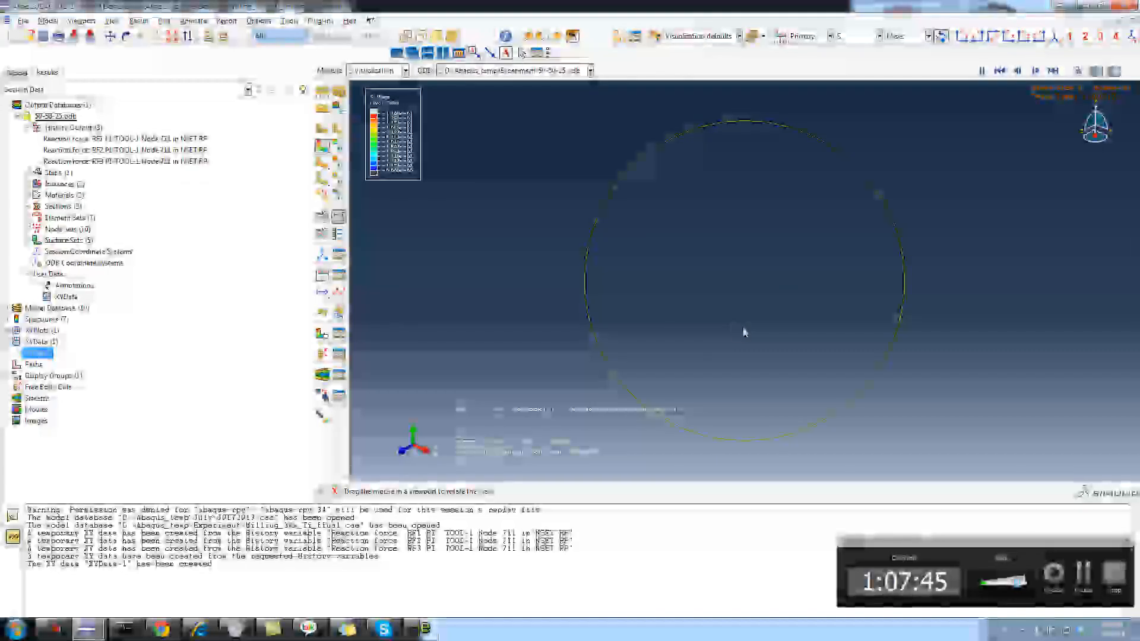
pyautogui.click(1054, 37)
pyautogui.scroll(6, 944, 255)
pyautogui.rightClick(866, 238)
pyautogui.click(890, 240)
pyautogui.moveTo(676, 356)
pyautogui.keyDown('ctrl'); pyautogui.keyDown('alt'); pyautogui.mouseDown()
pyautogui.moveTo(760, 349)
pyautogui.moveTo(677, 230)
pyautogui.moveTo(658, 146)
pyautogui.mouseUp(); pyautogui.keyUp('alt'); pyautogui.keyUp('ctrl')
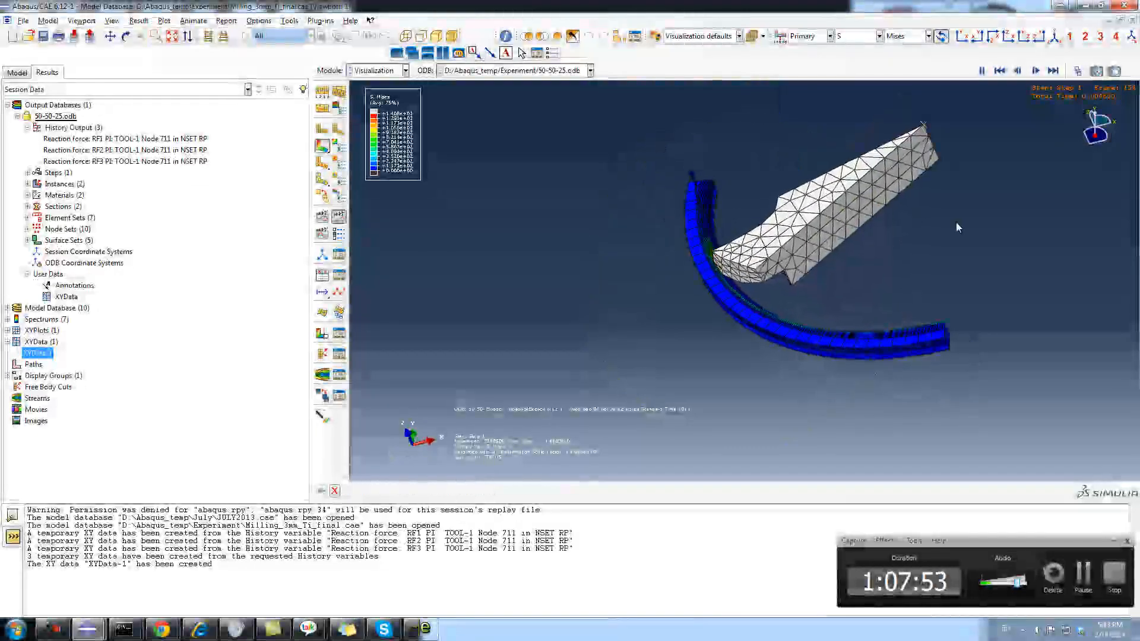
pyautogui.scroll(3, 710, 154)
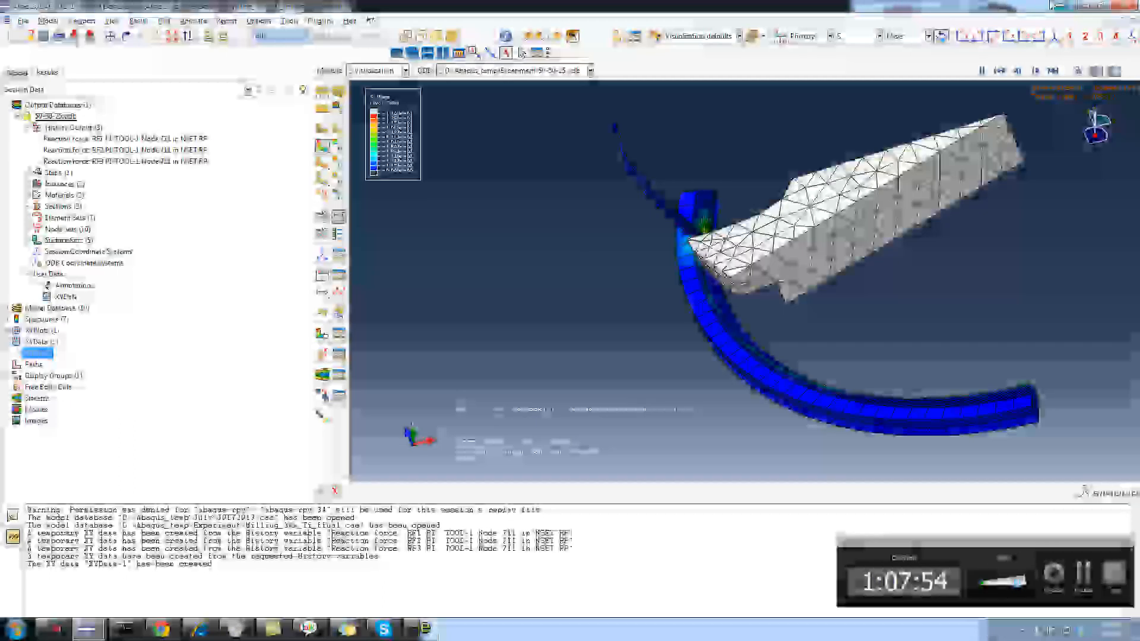
pyautogui.click(1018, 72)
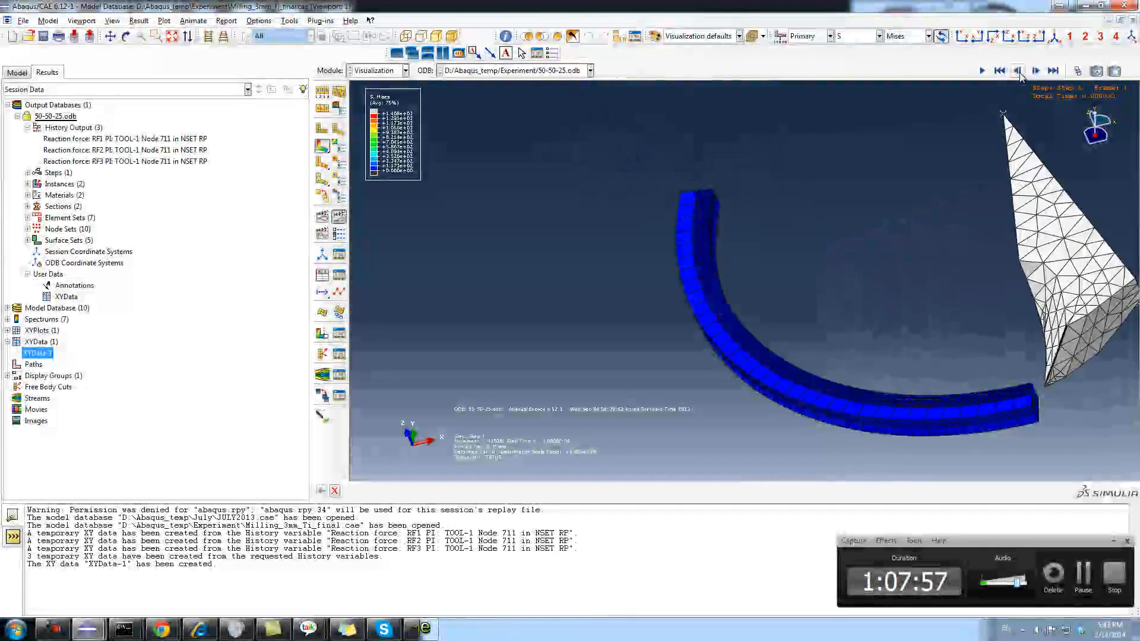
# Step: Set the visible edges in the common plot options to Feature edges
pyautogui.keyDown('ctrl'); pyautogui.keyDown('alt'); pyautogui.moveTo(910, 251); pyautogui.dragTo(859, 229); pyautogui.keyUp('alt'); pyautogui.keyUp('ctrl')
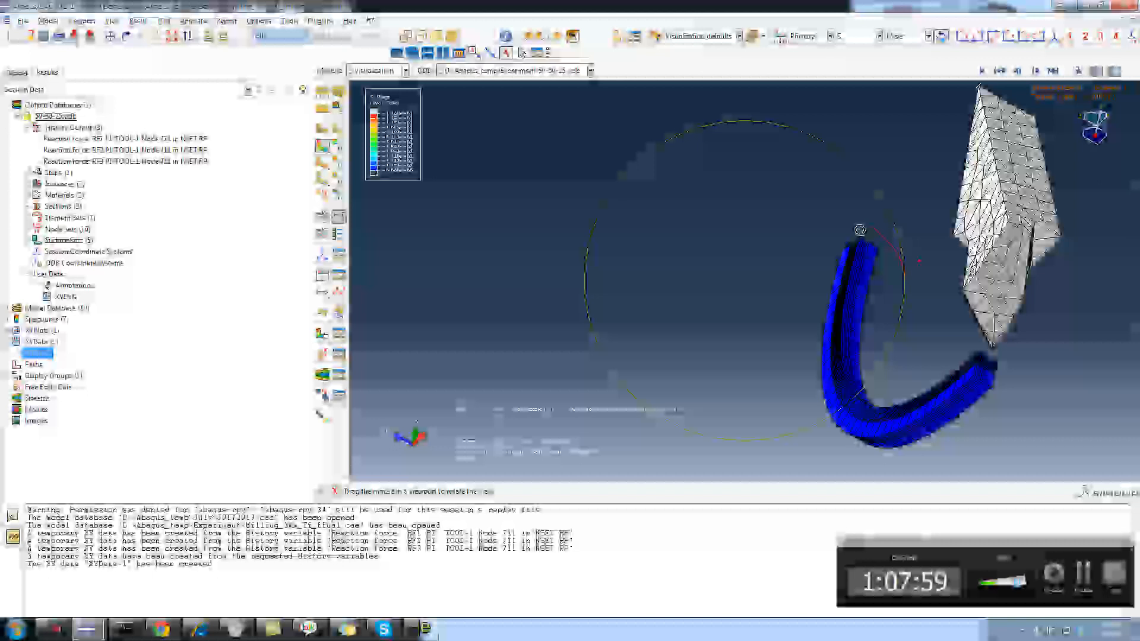
pyautogui.keyDown('ctrl'); pyautogui.keyDown('alt'); pyautogui.moveTo(859, 230); pyautogui.dragTo(788, 312); pyautogui.keyUp('alt'); pyautogui.keyUp('ctrl')
pyautogui.scroll(5, 758, 260)
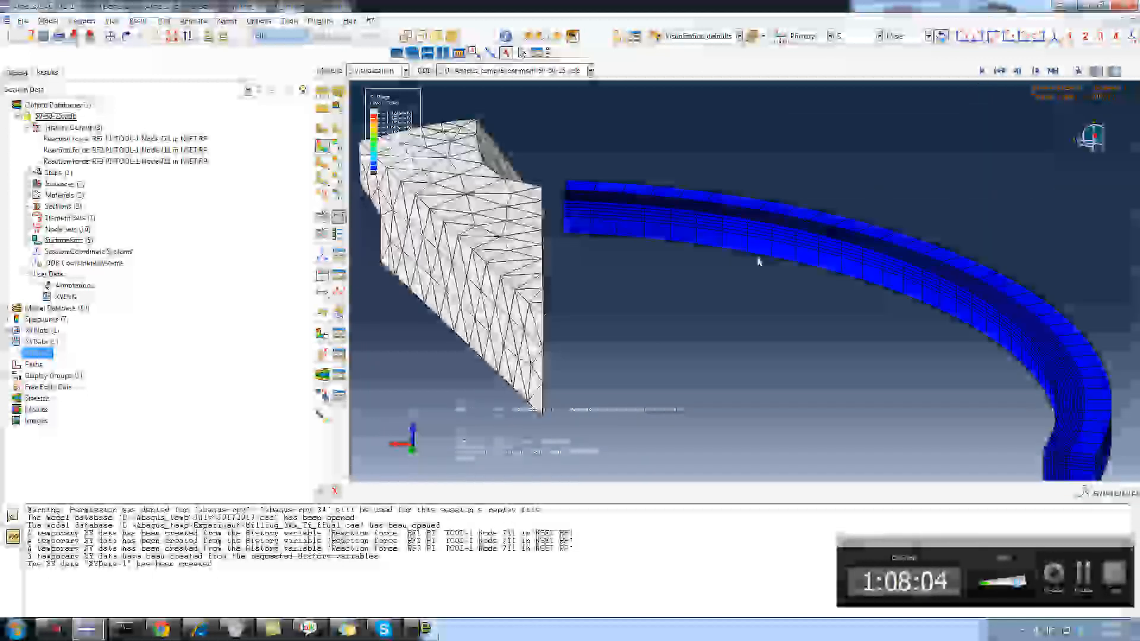
pyautogui.click(259, 22)
pyautogui.click(272, 33)
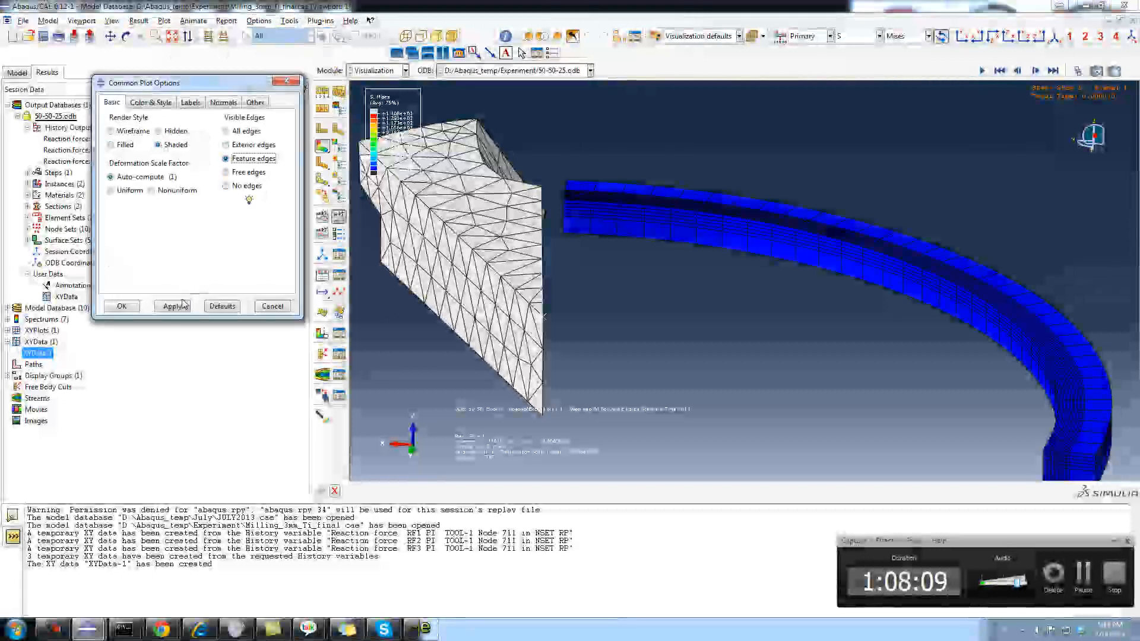
pyautogui.click(173, 306)
pyautogui.click(121, 306)
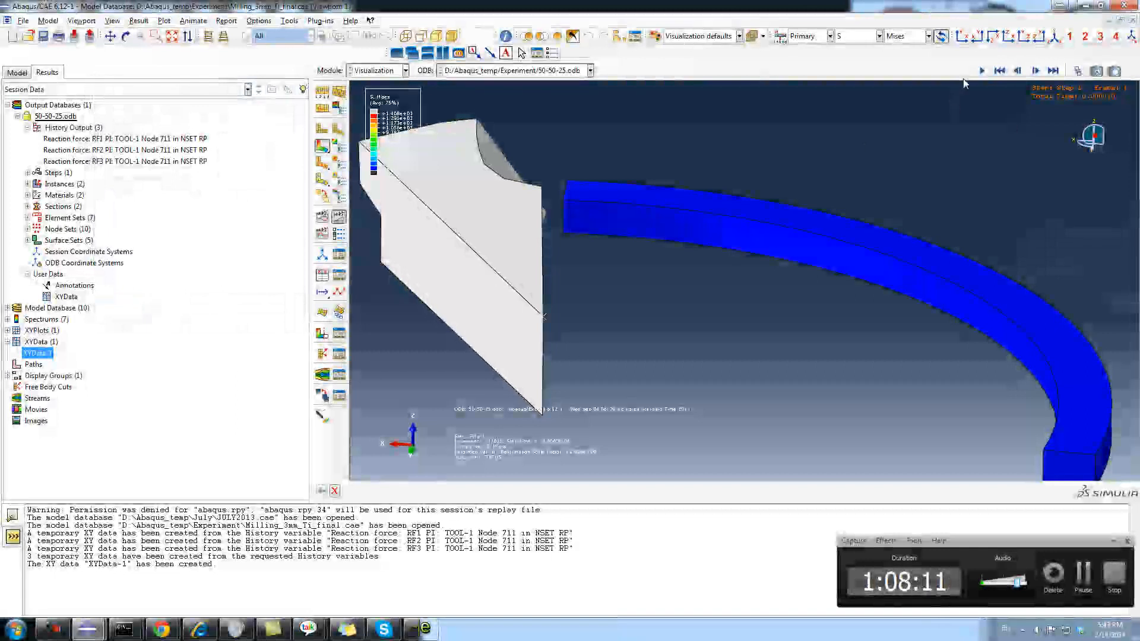
# Step: Play the Mises stress animation without mesh lines and pause it while the tool is cutting to examine the chip
pyautogui.click(981, 70)
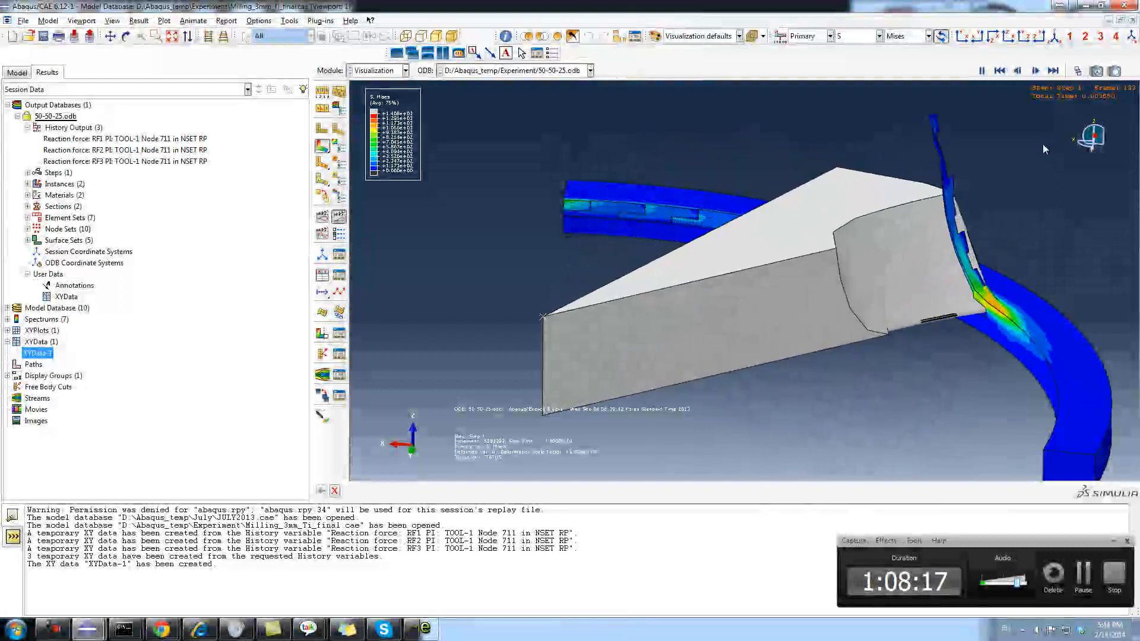
pyautogui.click(1035, 70)
pyautogui.scroll(-3, 671, 227)
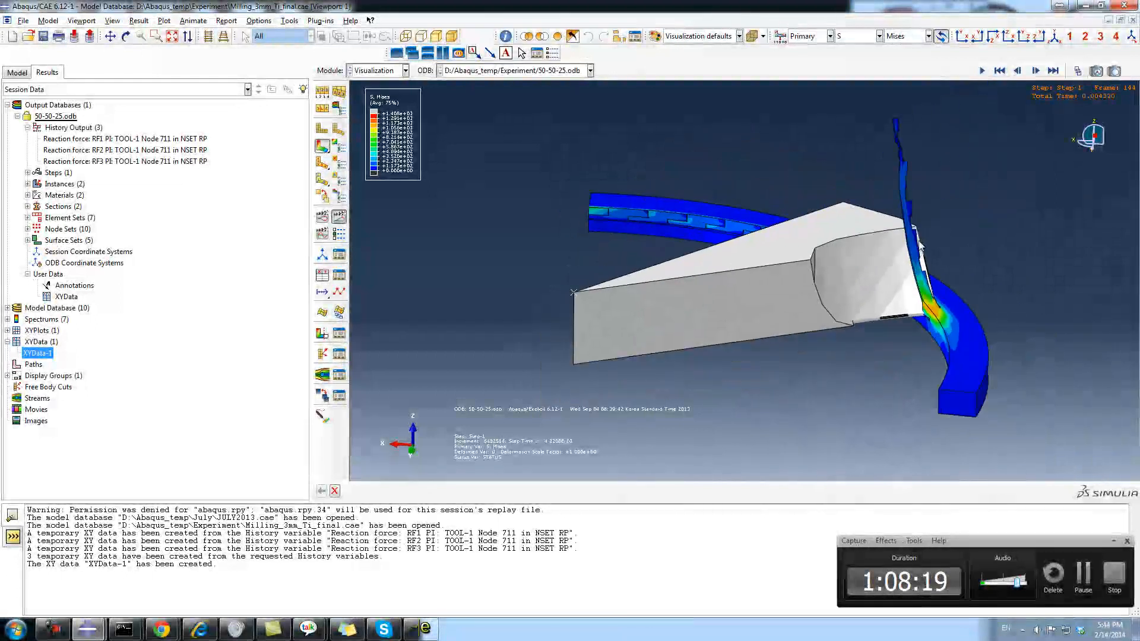
pyautogui.scroll(3, 966, 295)
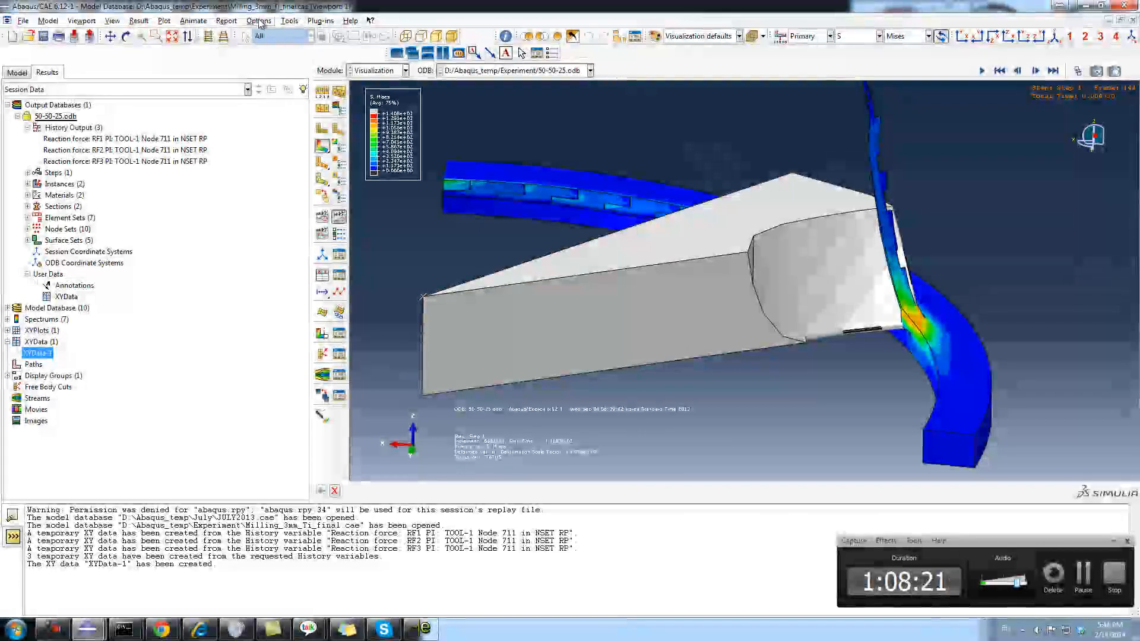
# Step: Set the visible edges in the common plot options to All edges and inspect the mesh at the tool-chip contact
pyautogui.click(271, 22)
pyautogui.click(270, 43)
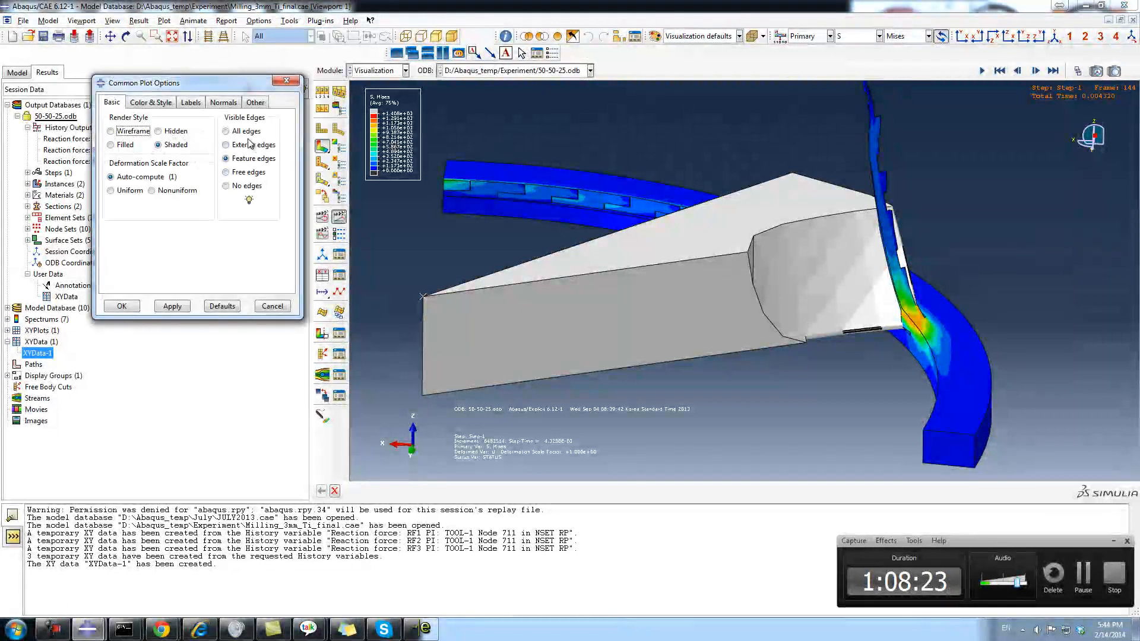
pyautogui.click(172, 306)
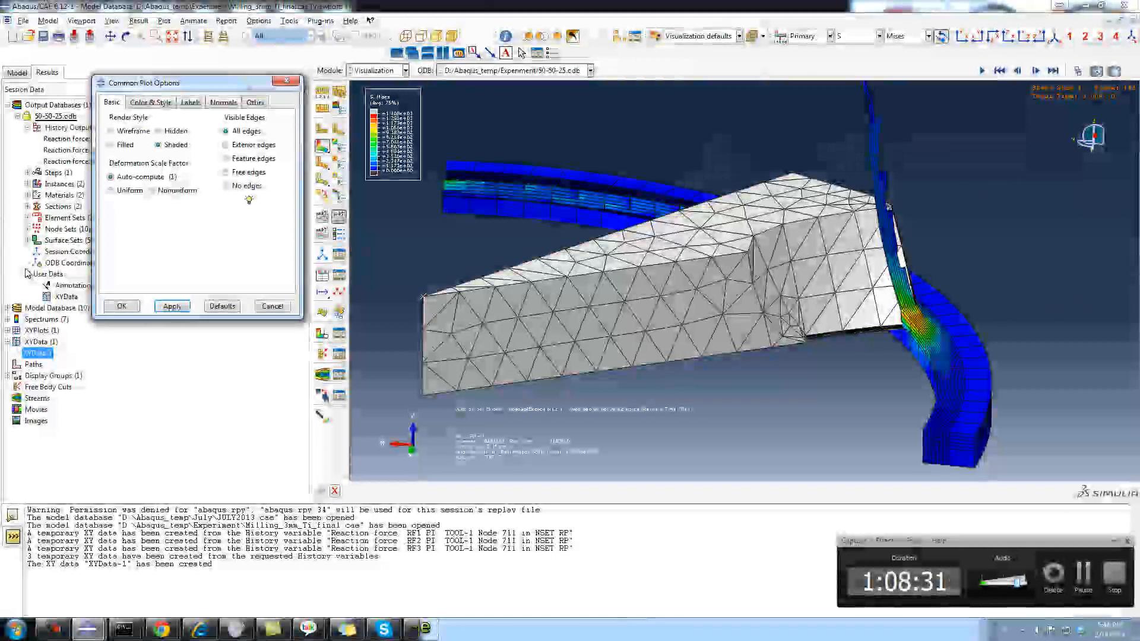
pyautogui.click(273, 306)
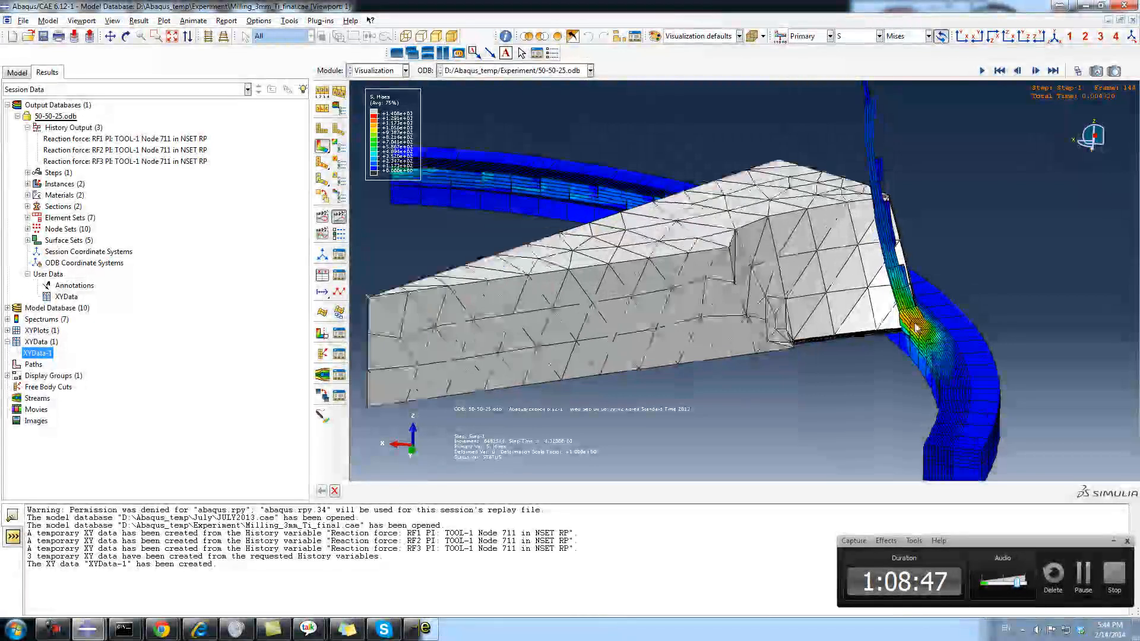
pyautogui.scroll(-7, 934, 336)
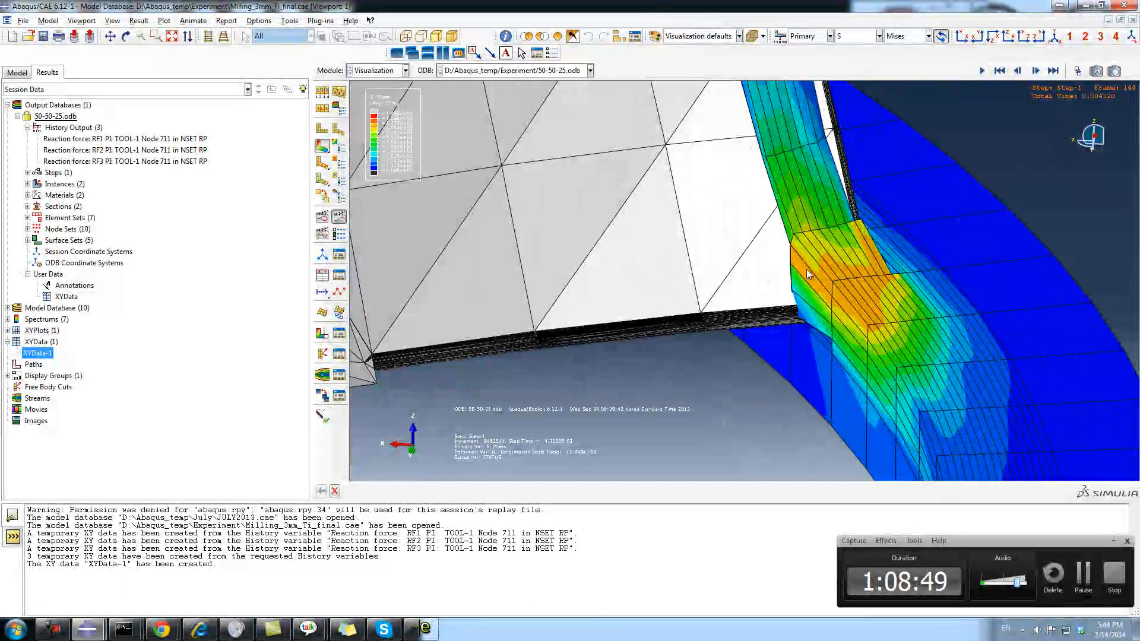